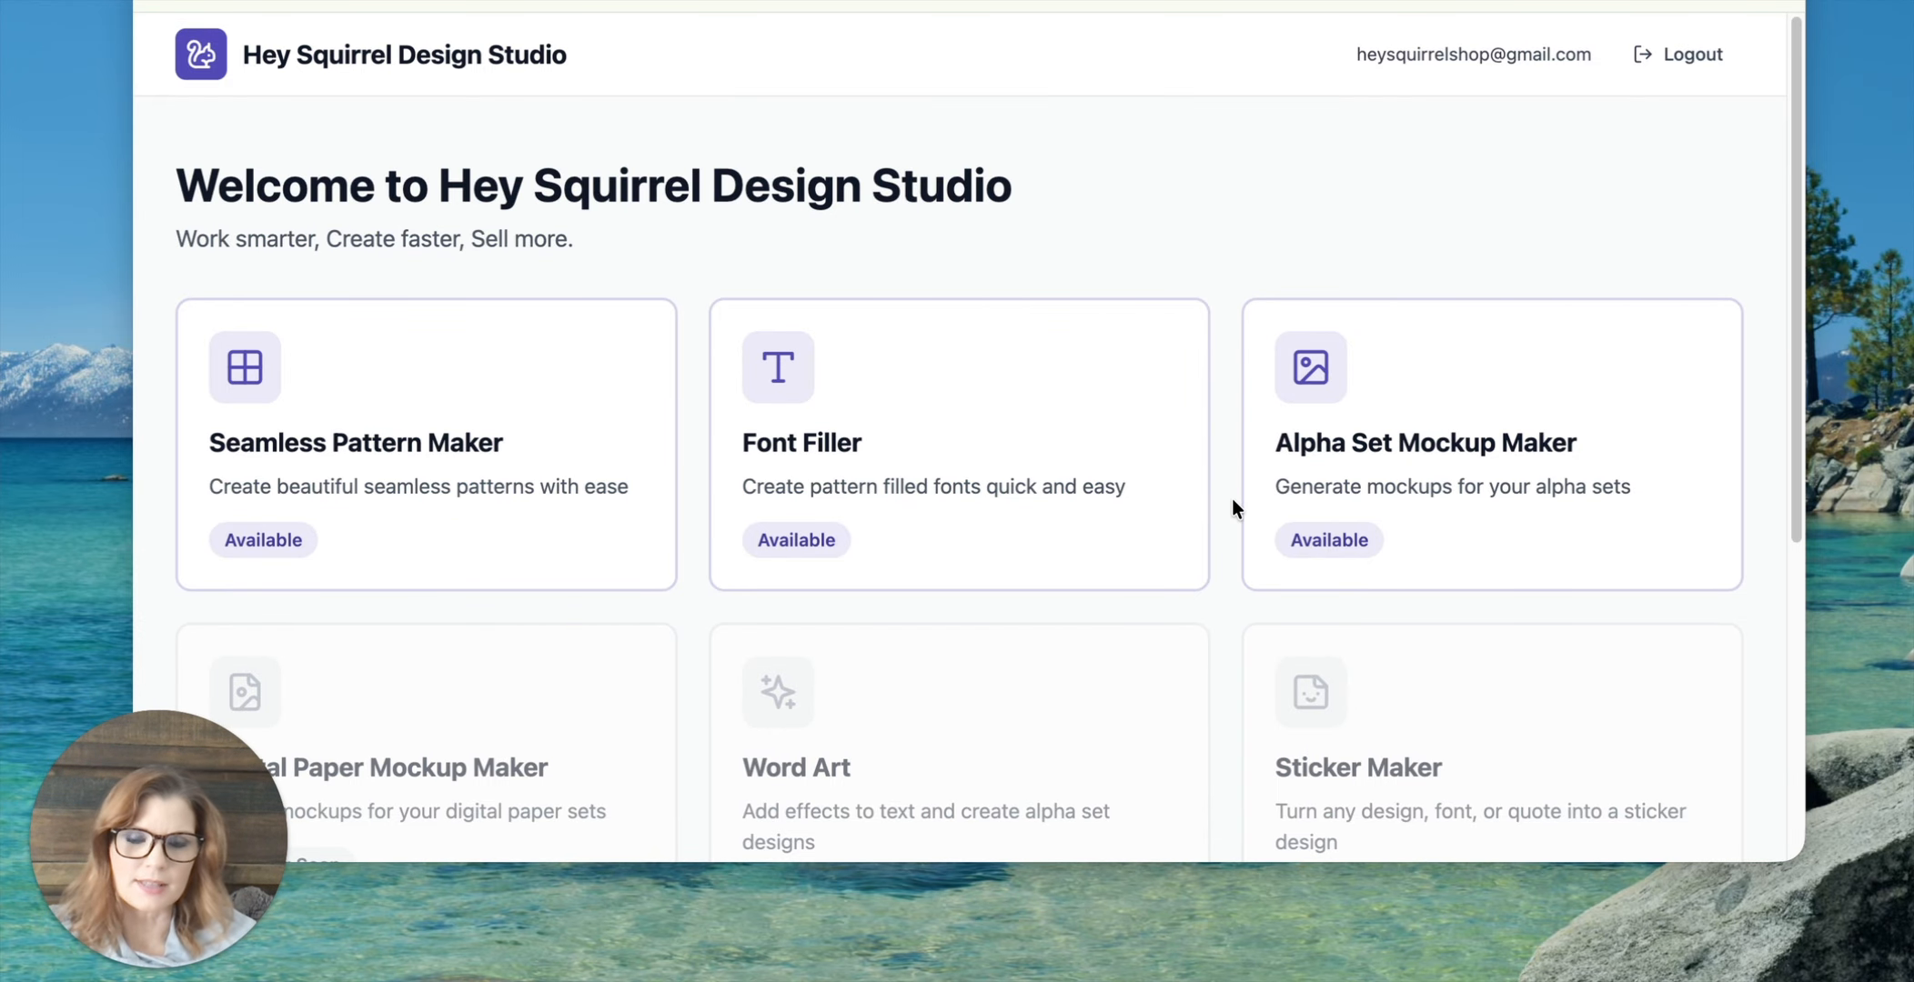
Step: Look through the dashboard's available and upcoming design tools
{"action": "scroll", "coordinate": [1234, 508], "scroll_direction": "down", "scroll_amount": 1}
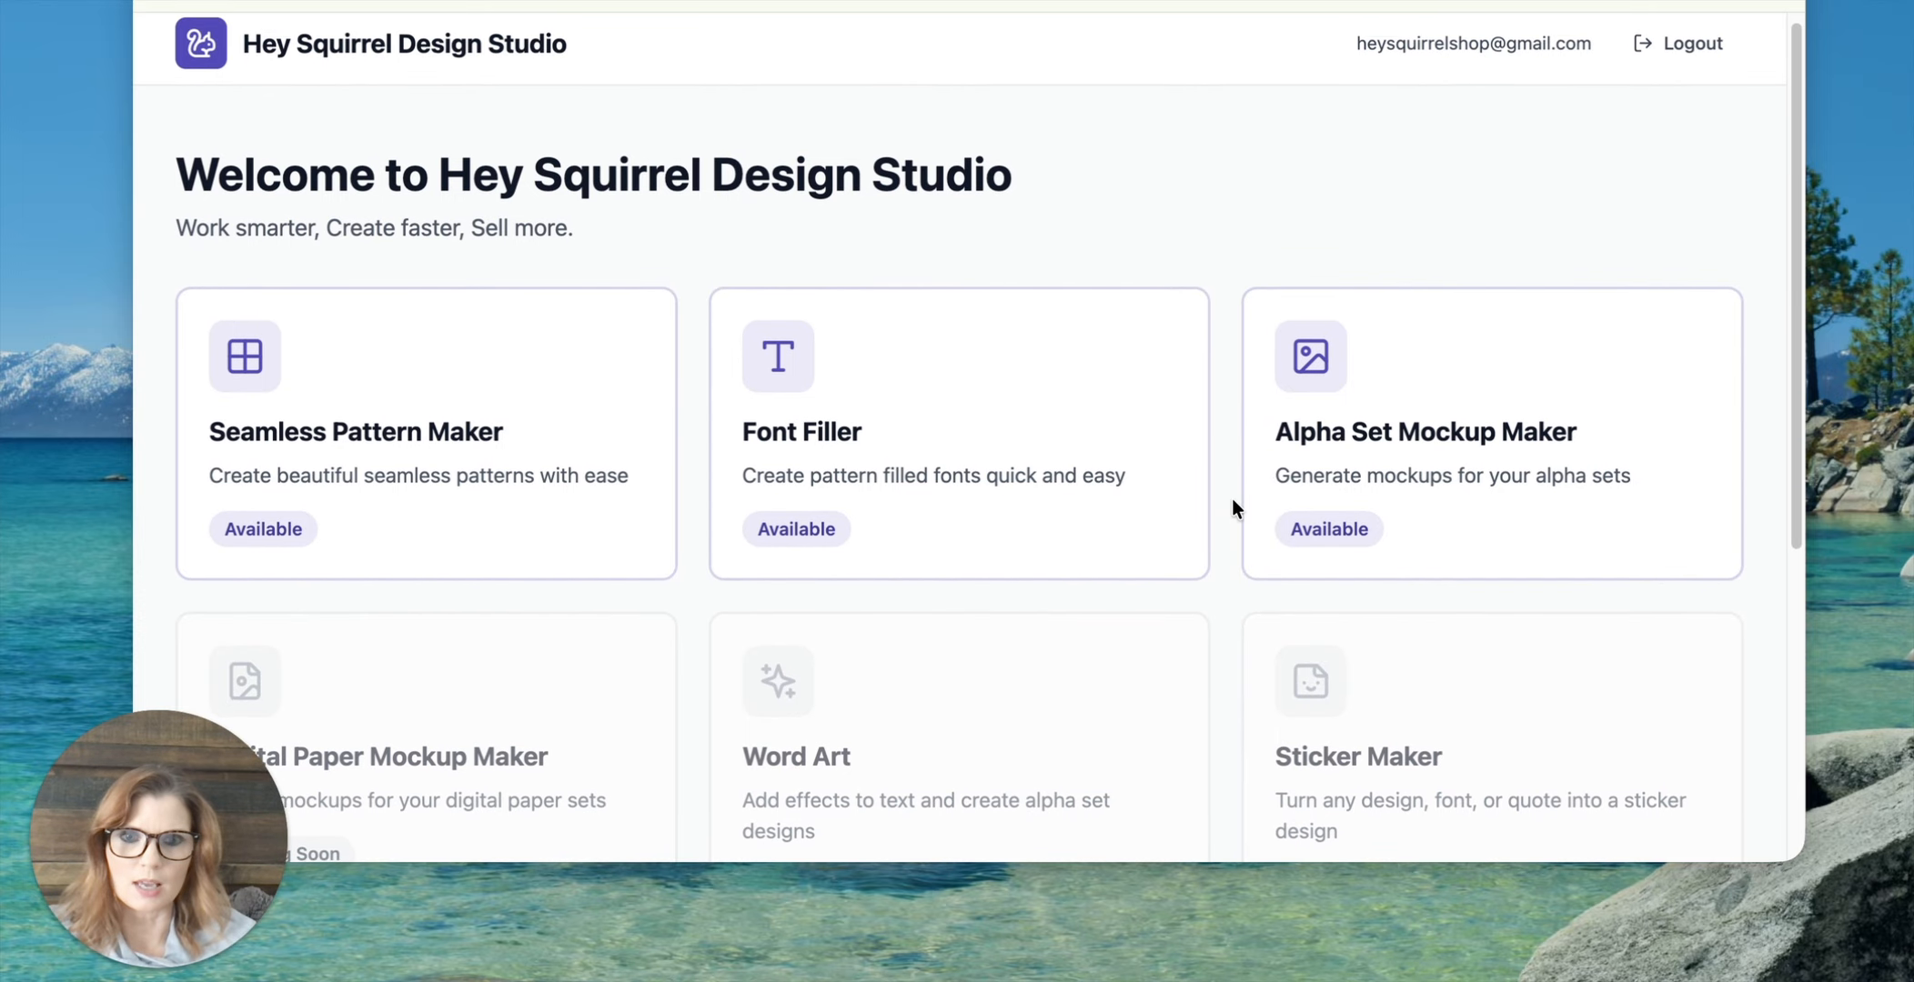
{"action": "scroll", "coordinate": [1233, 500], "scroll_direction": "down", "scroll_amount": 1}
{"action": "scroll", "coordinate": [1232, 500], "scroll_direction": "down", "scroll_amount": 5}
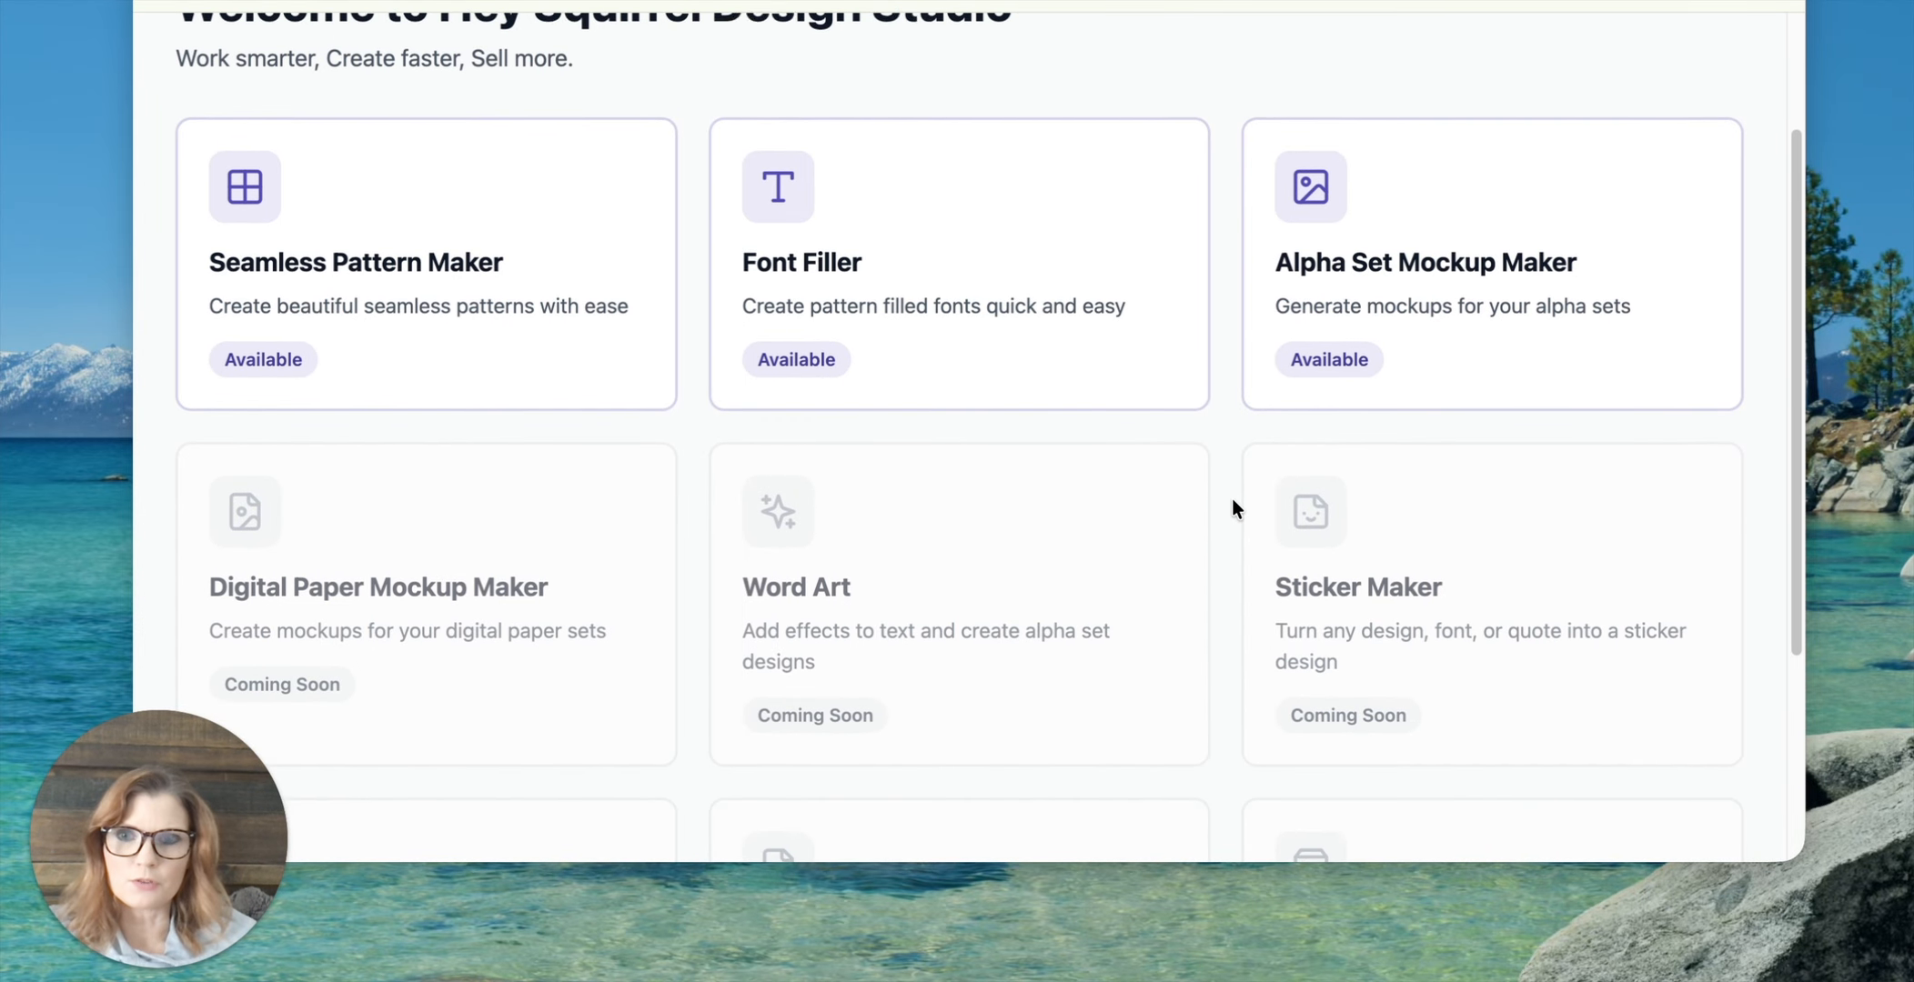
{"action": "scroll", "coordinate": [1233, 501], "scroll_direction": "down", "scroll_amount": 3}
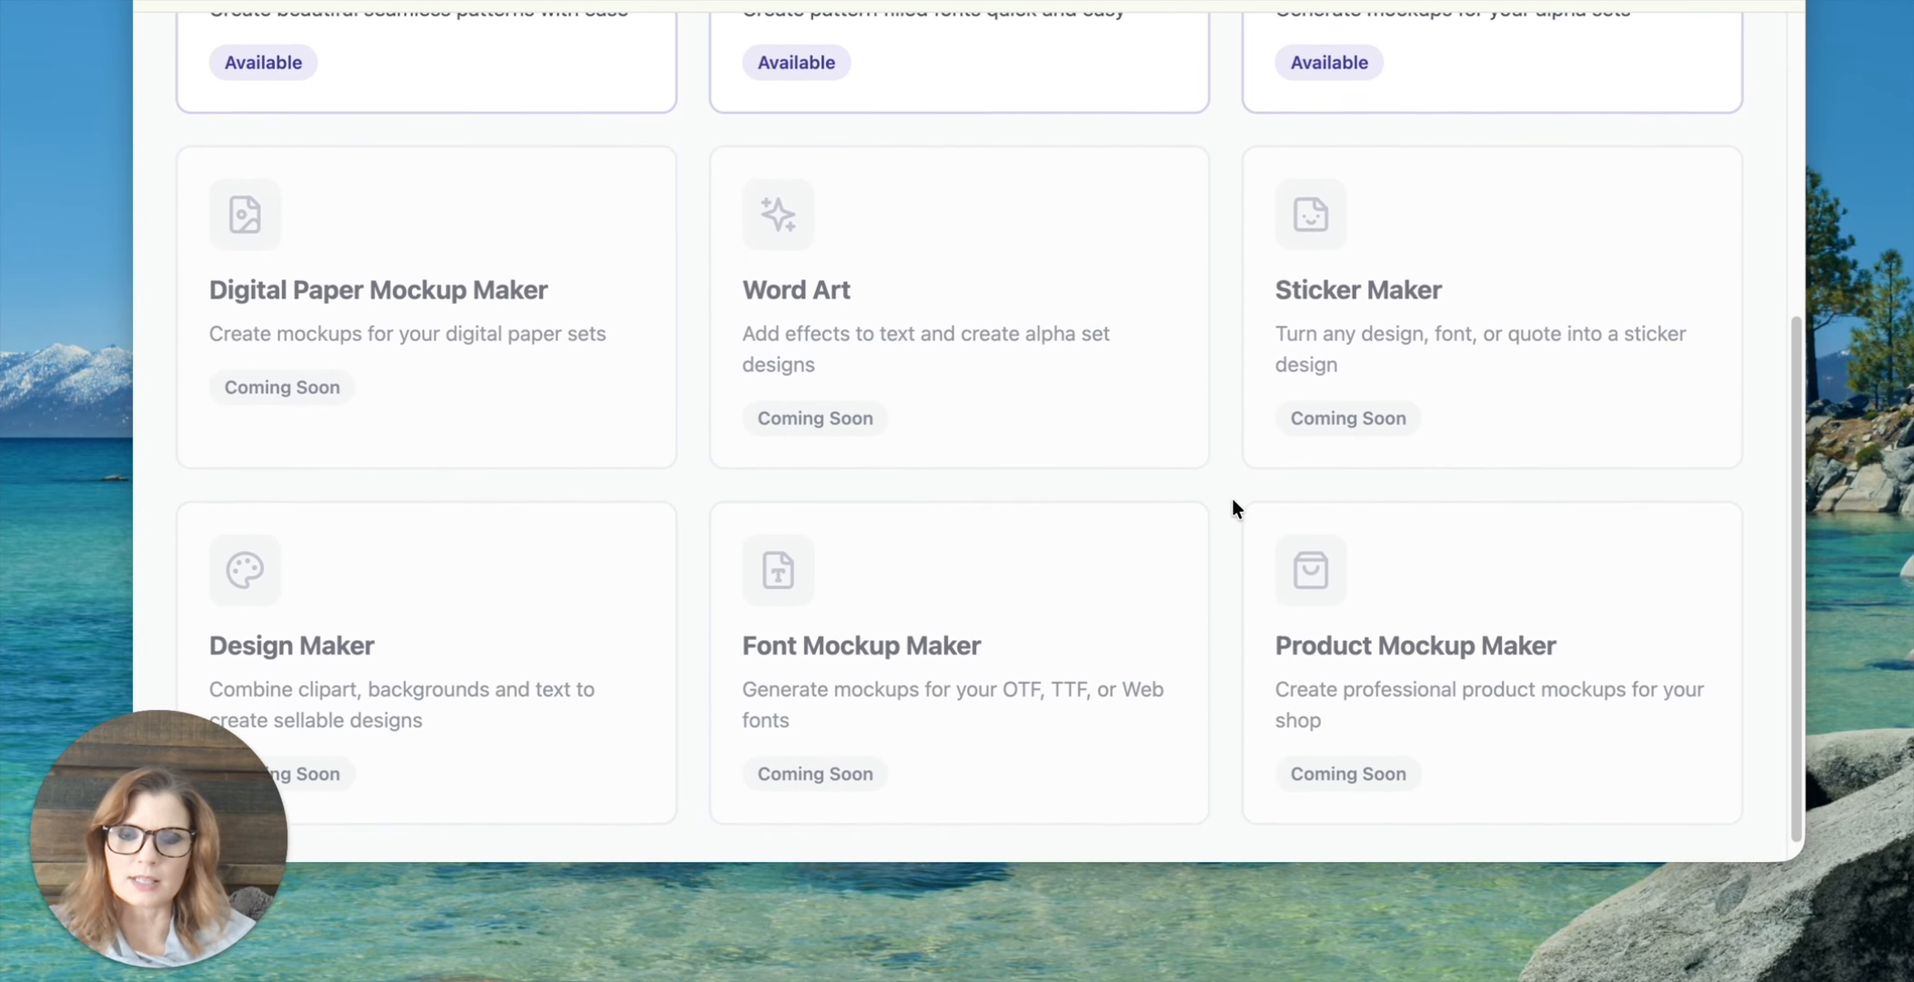
{"action": "scroll", "coordinate": [1091, 510], "scroll_direction": "up", "scroll_amount": 2}
{"action": "scroll", "coordinate": [964, 522], "scroll_direction": "down", "scroll_amount": 2}
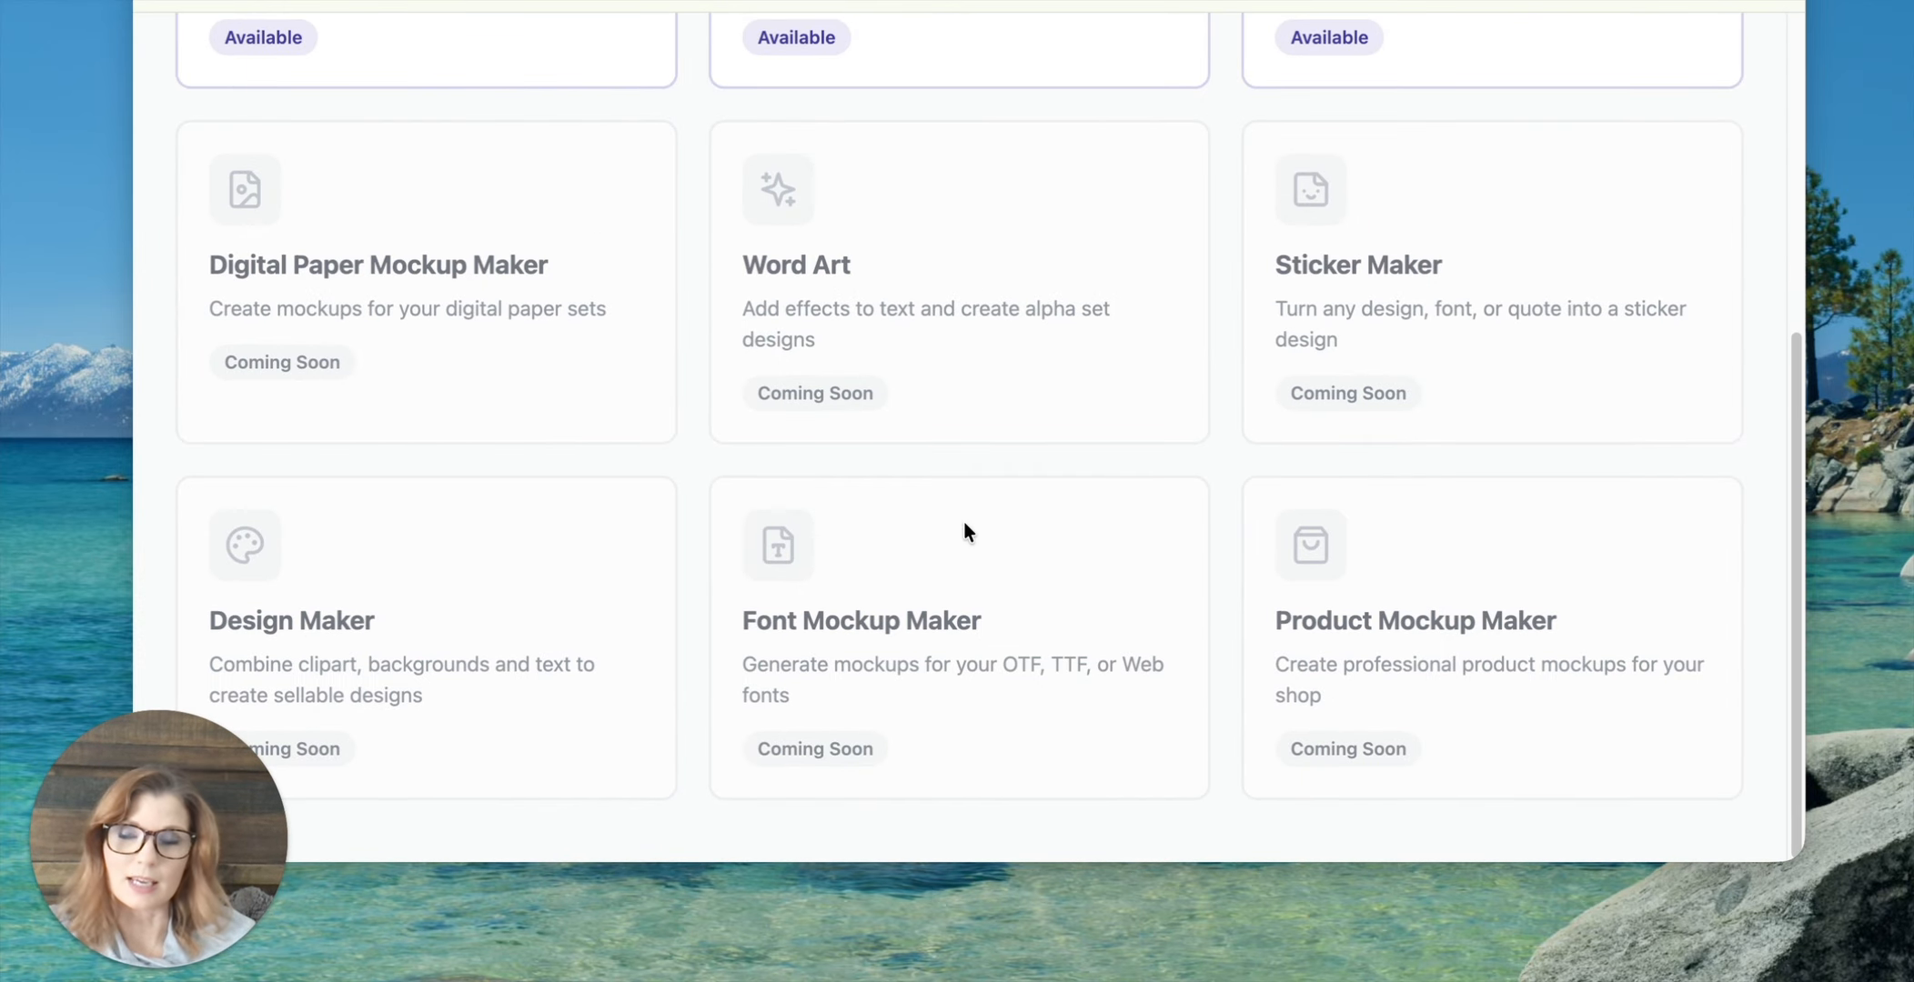
{"action": "scroll", "coordinate": [964, 522], "scroll_direction": "up", "scroll_amount": 8}
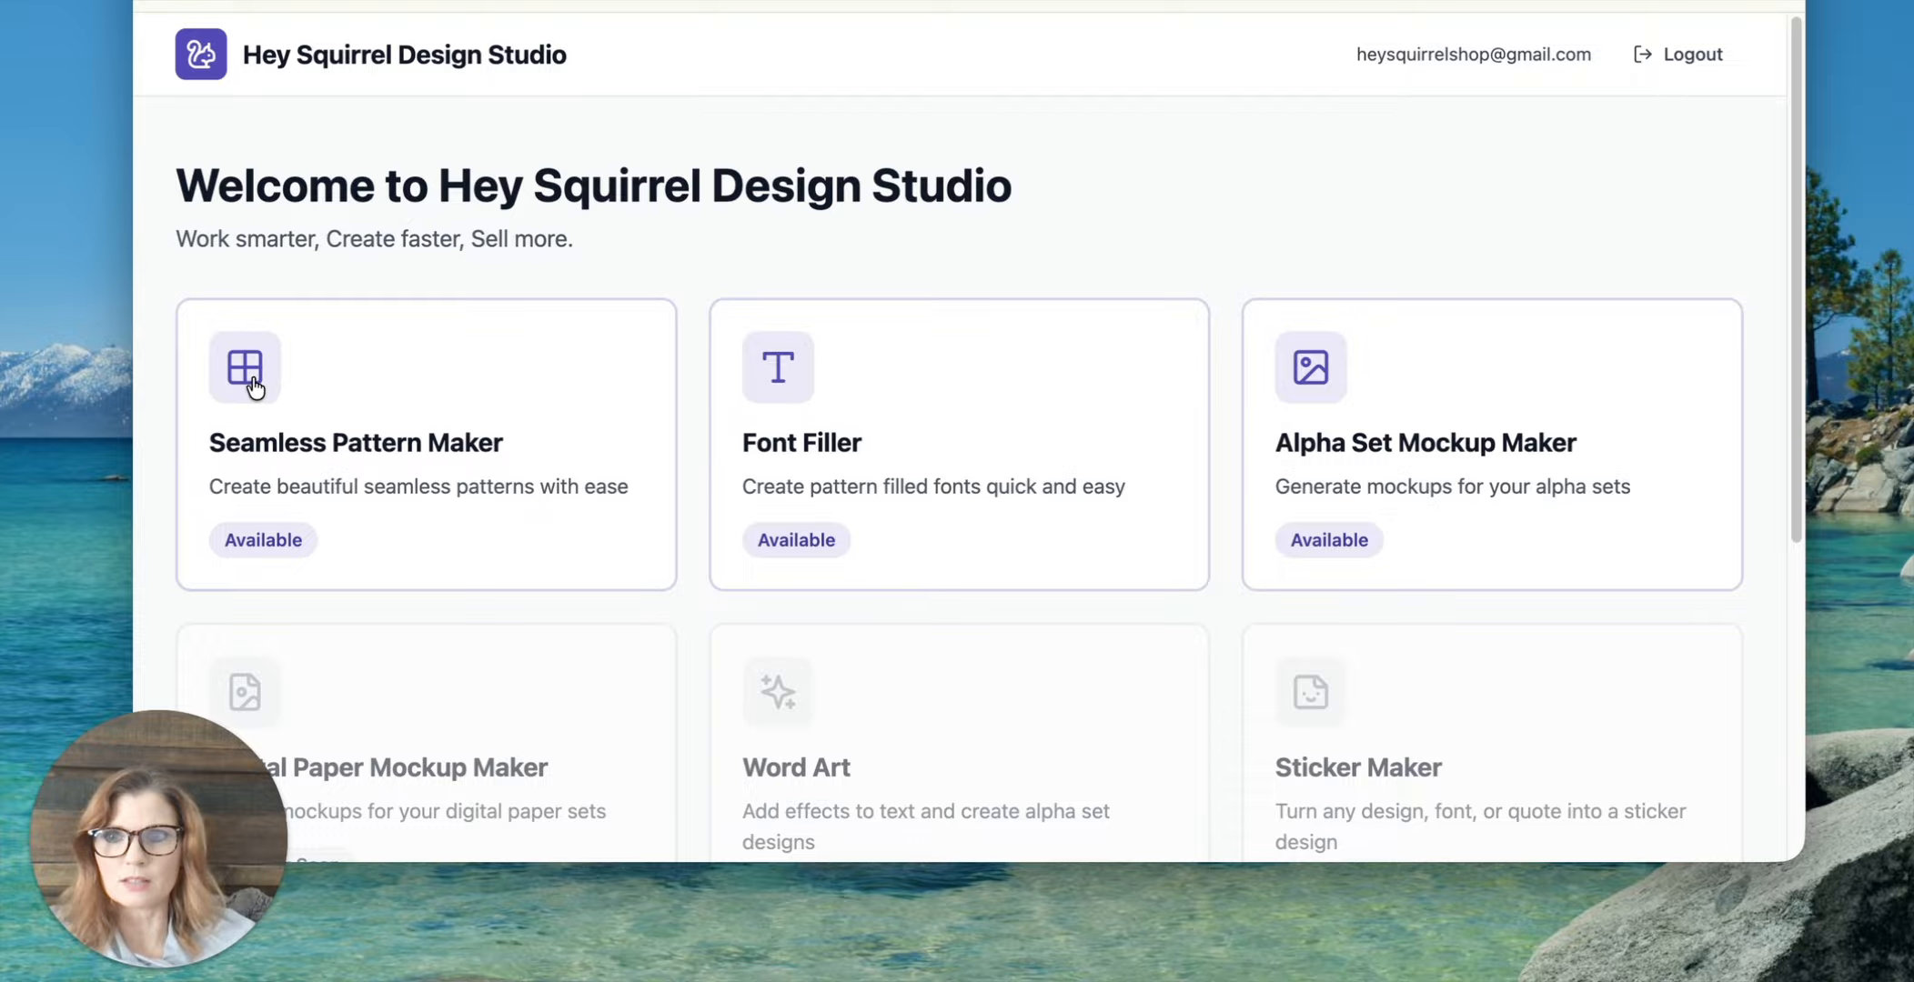
Step: Open the Seamless Pattern Maker and upload the Doodle Heart 18, 14, 11 and 3 PNG images
{"action": "left_click", "coordinate": [295, 405]}
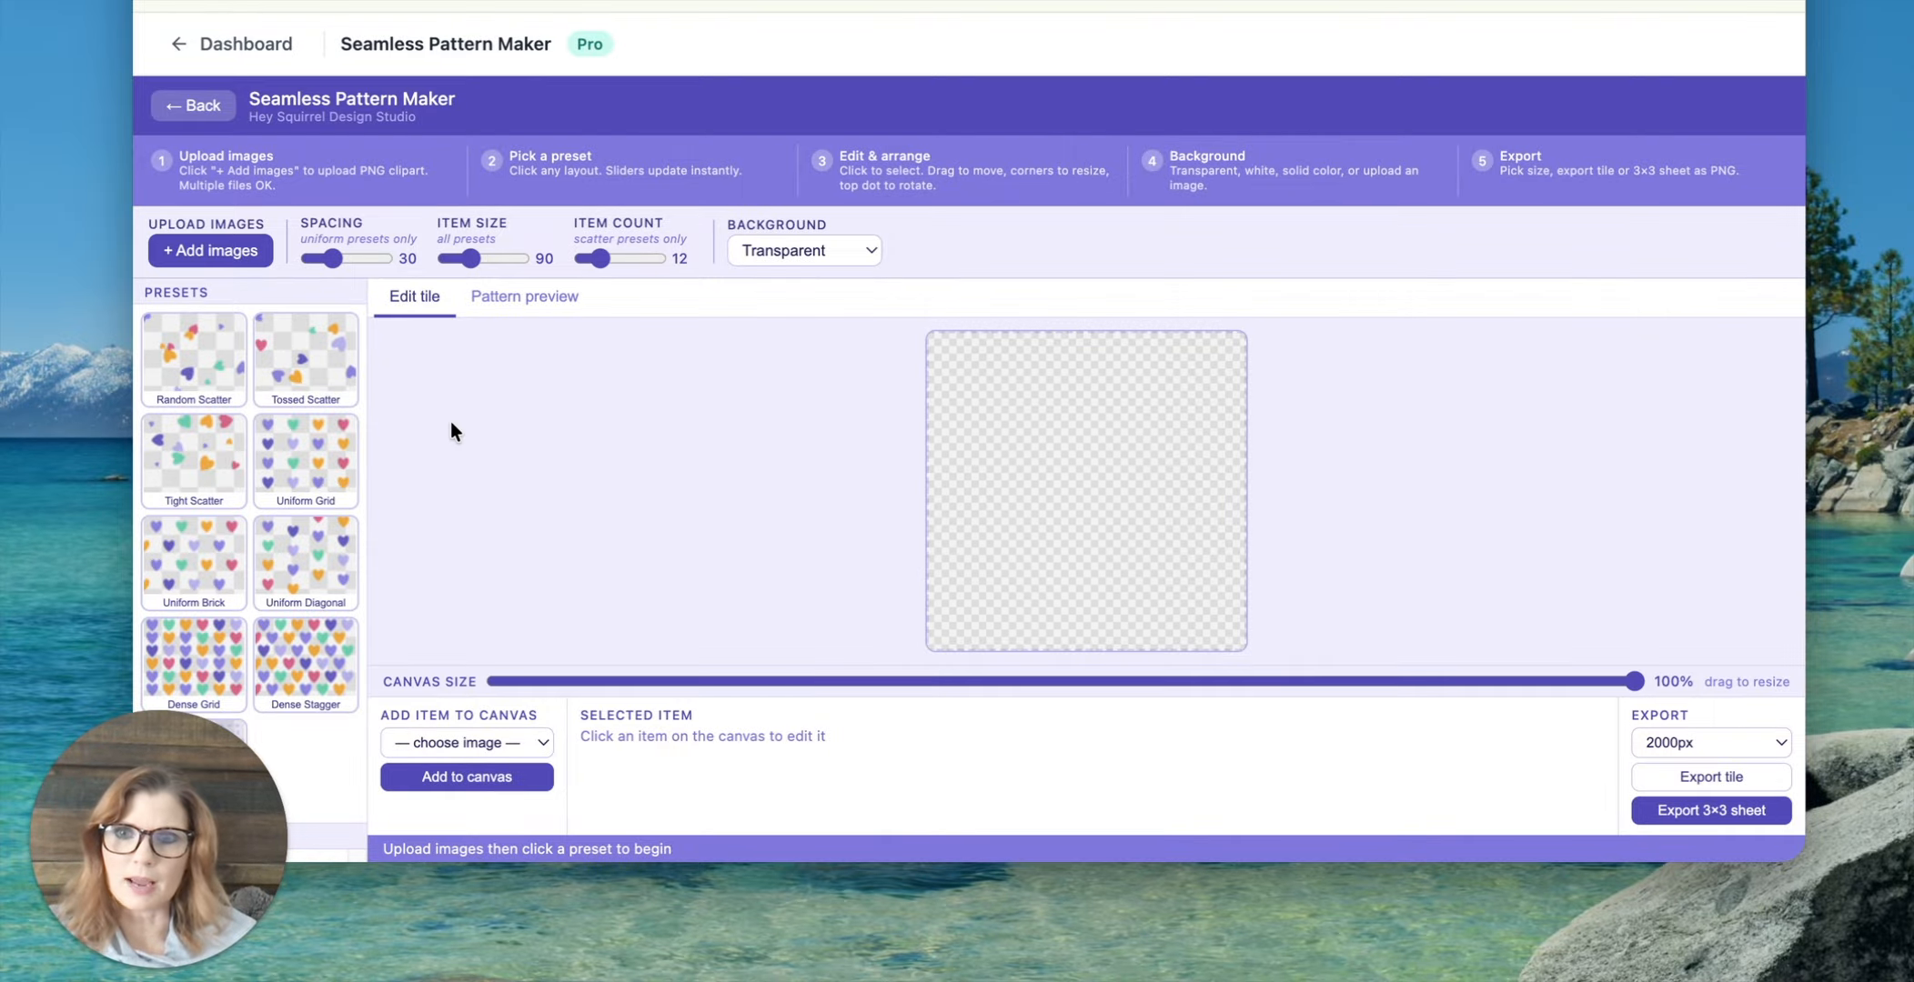
{"action": "left_click", "coordinate": [235, 264]}
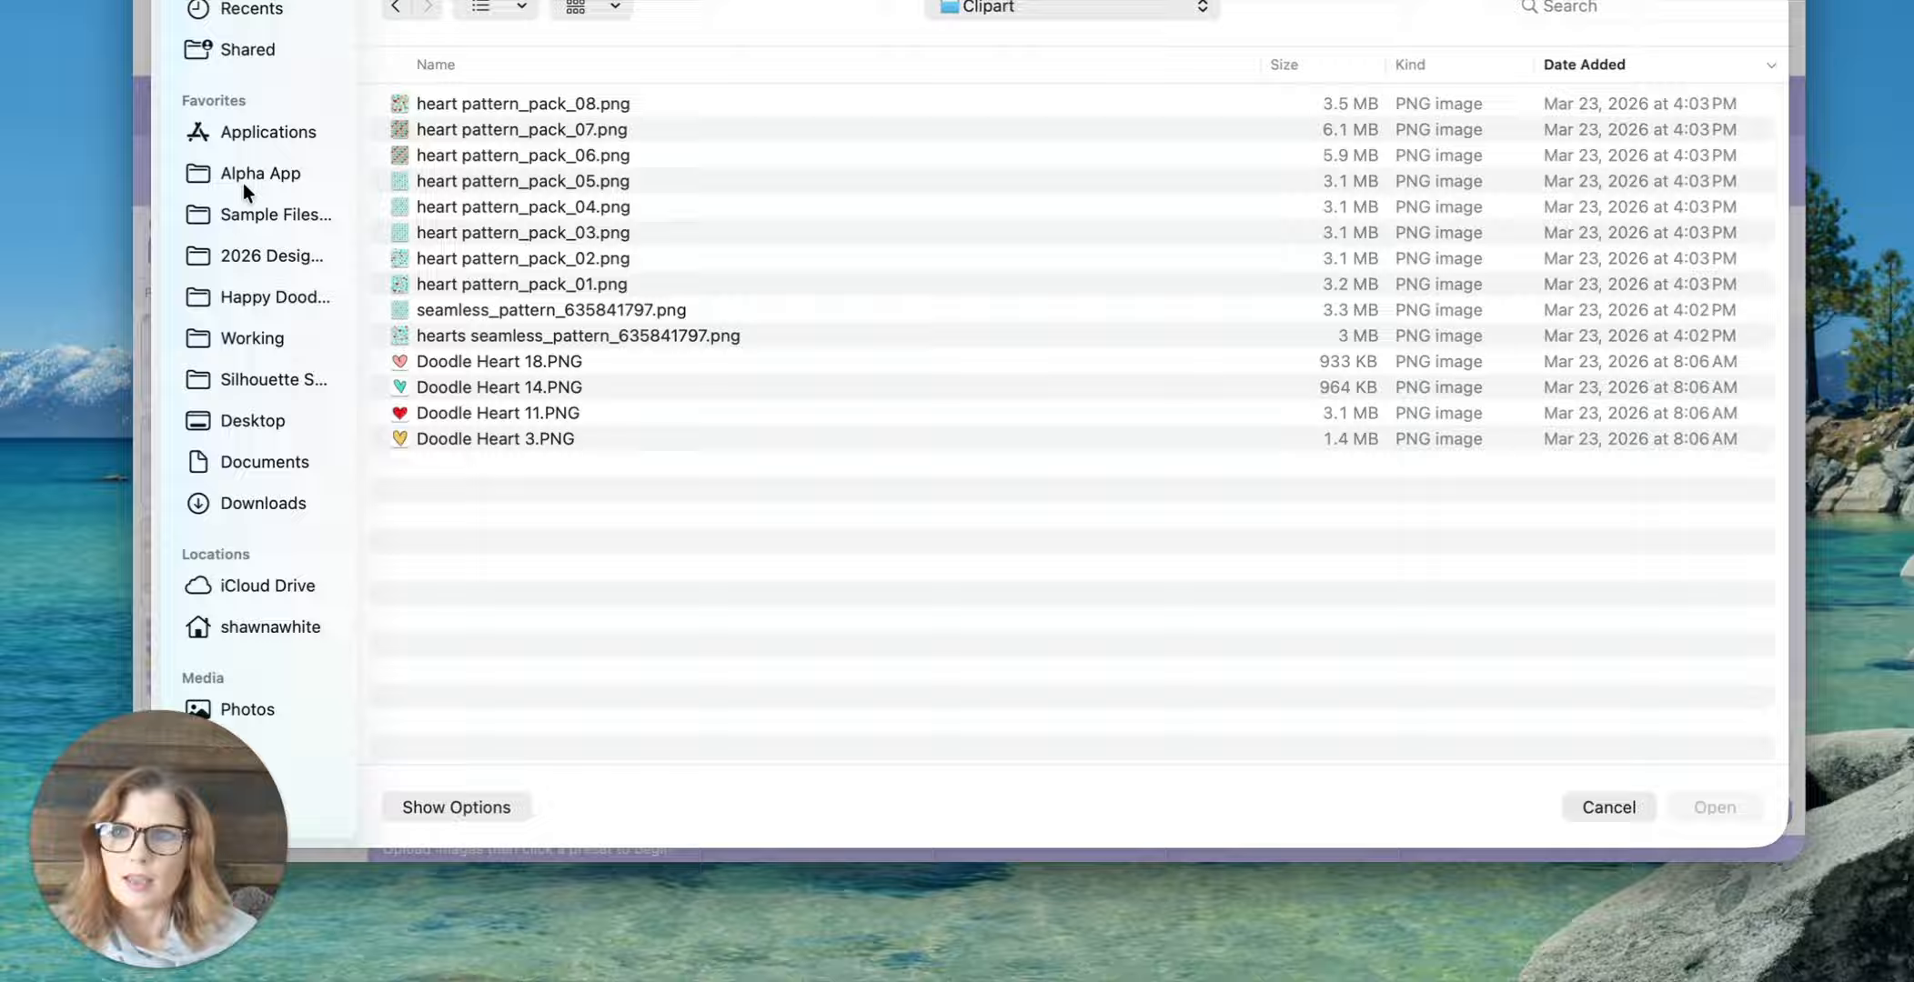
{"action": "left_click", "coordinate": [539, 438]}
{"action": "left_click", "coordinate": [558, 359], "text": "shift"}
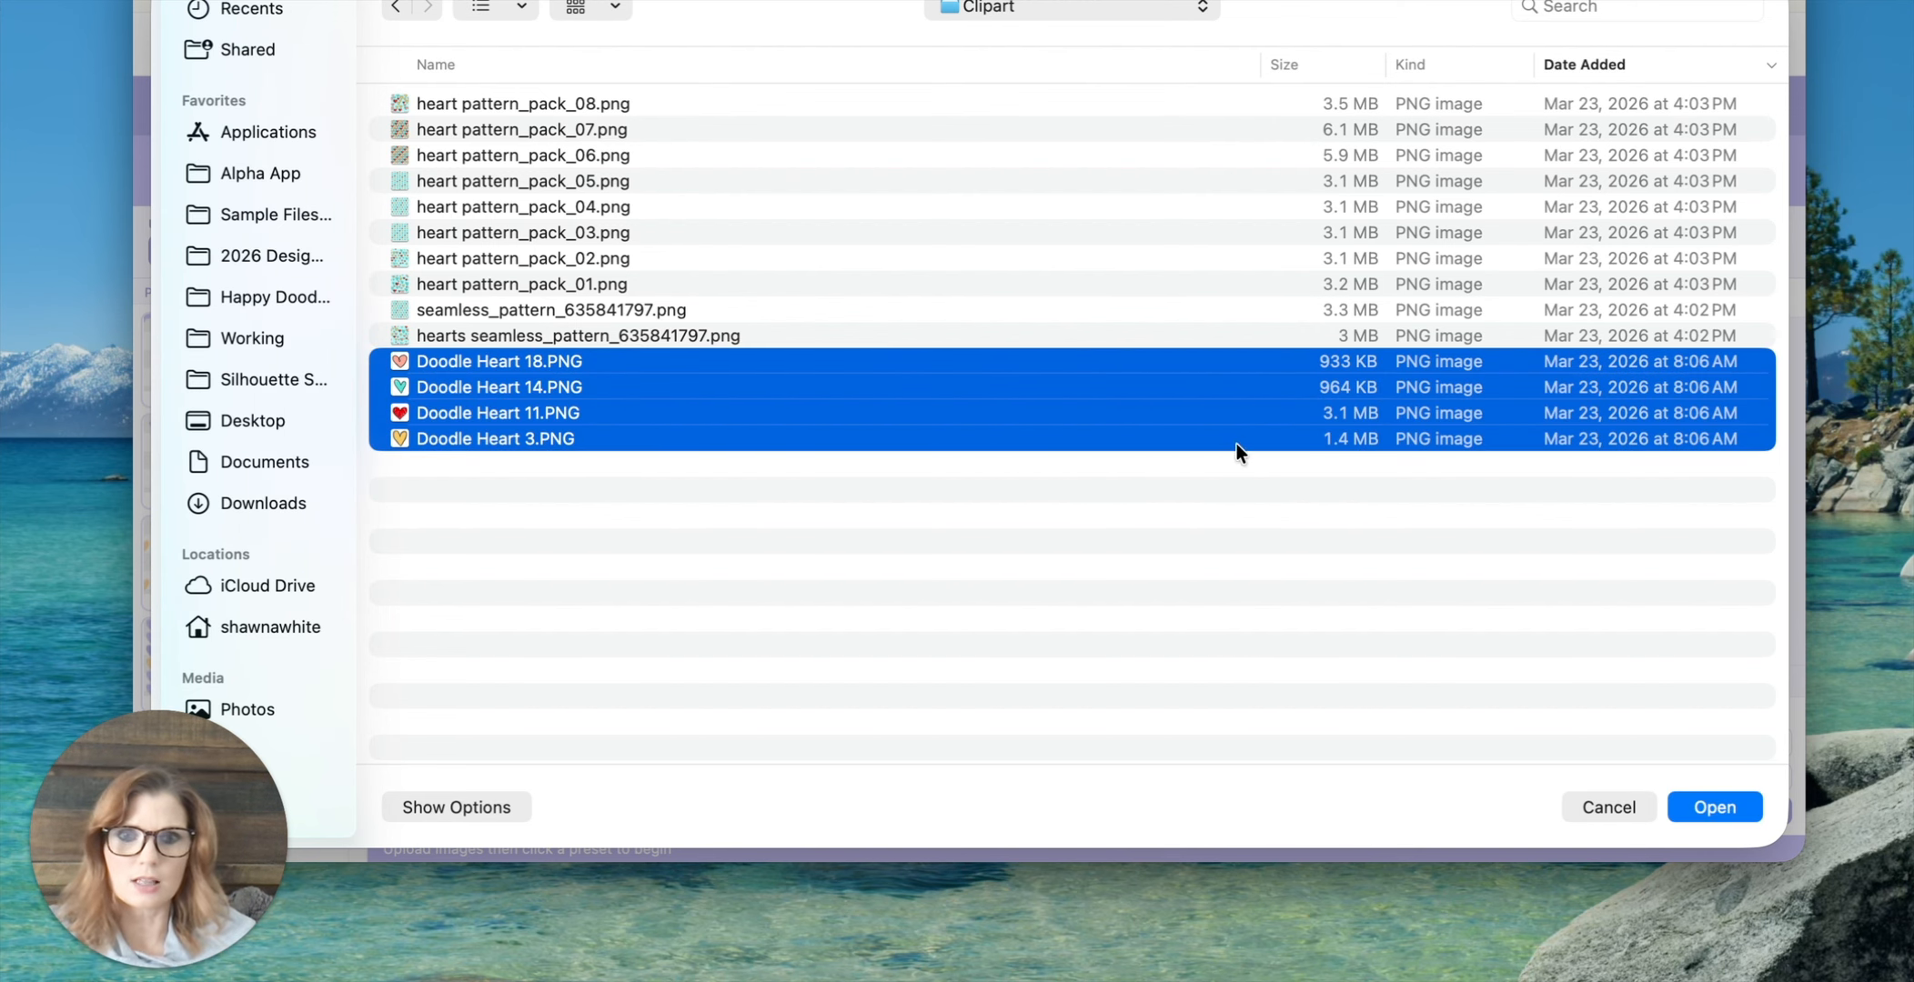
{"action": "left_click", "coordinate": [1728, 804]}
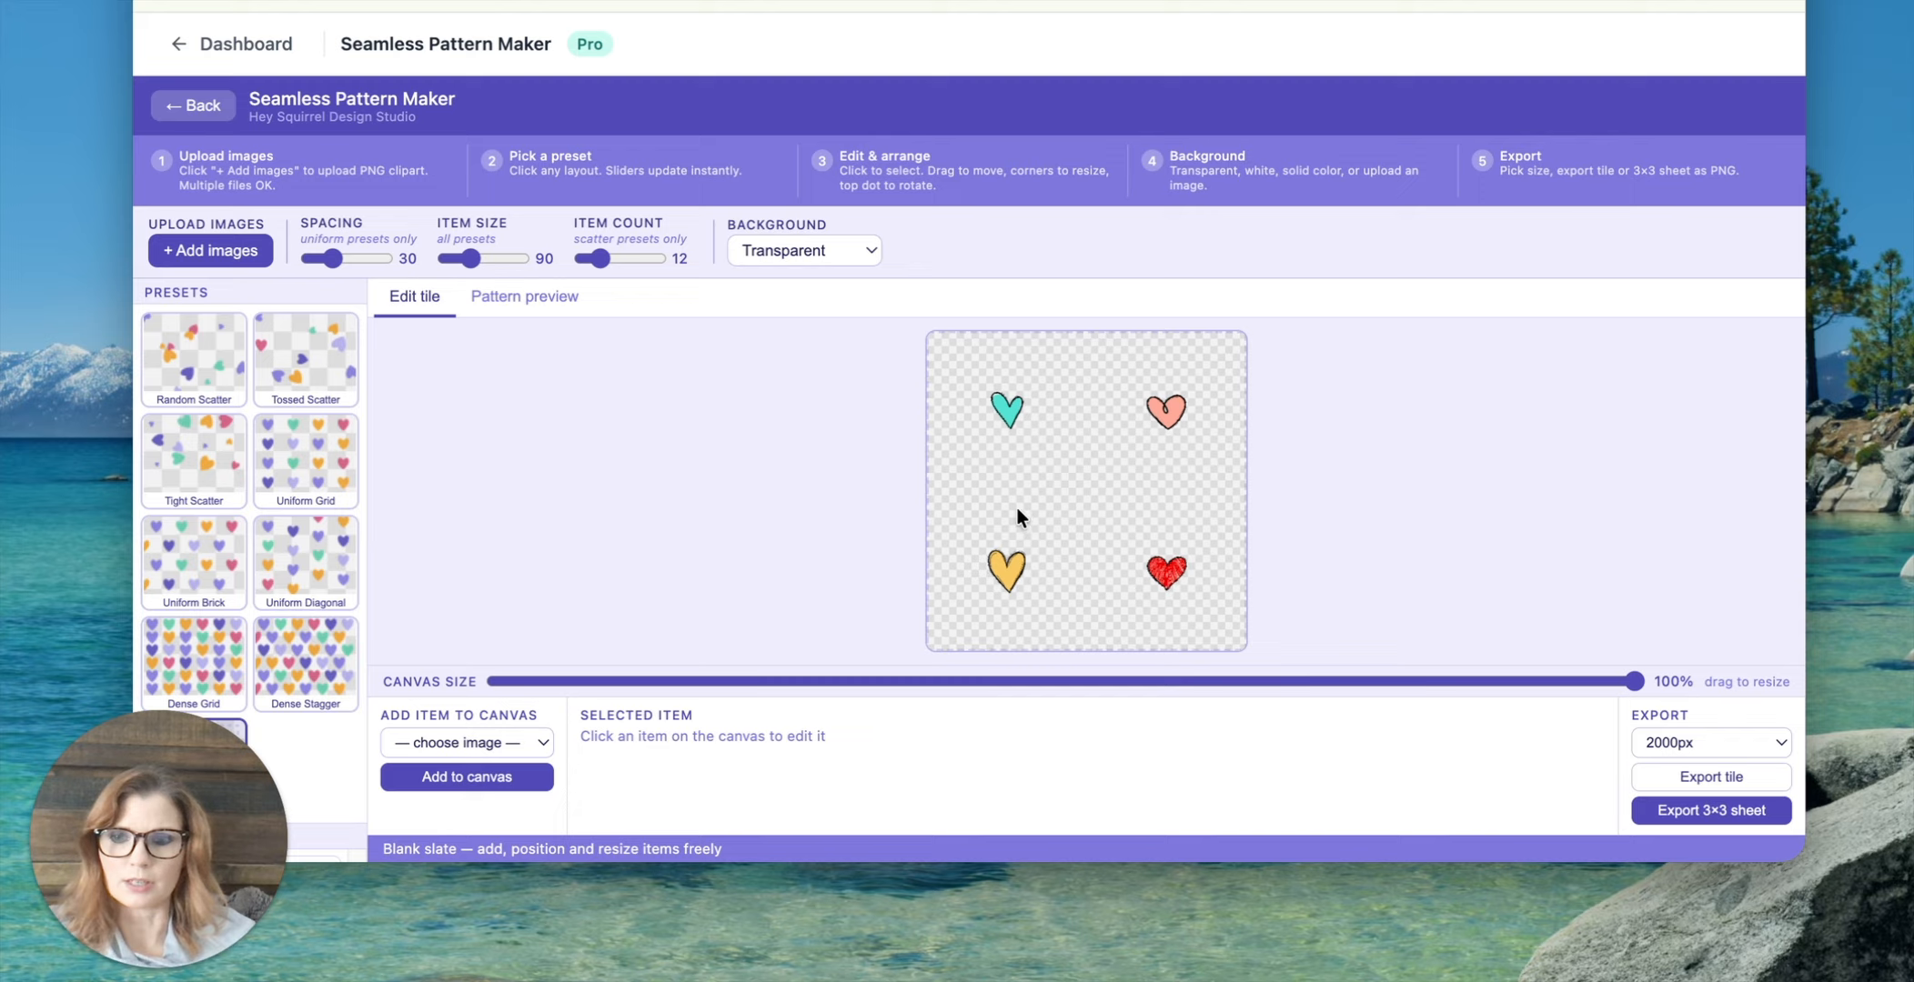
{"action": "left_click_drag", "start_coordinate": [102, 900], "coordinate": [1405, 973]}
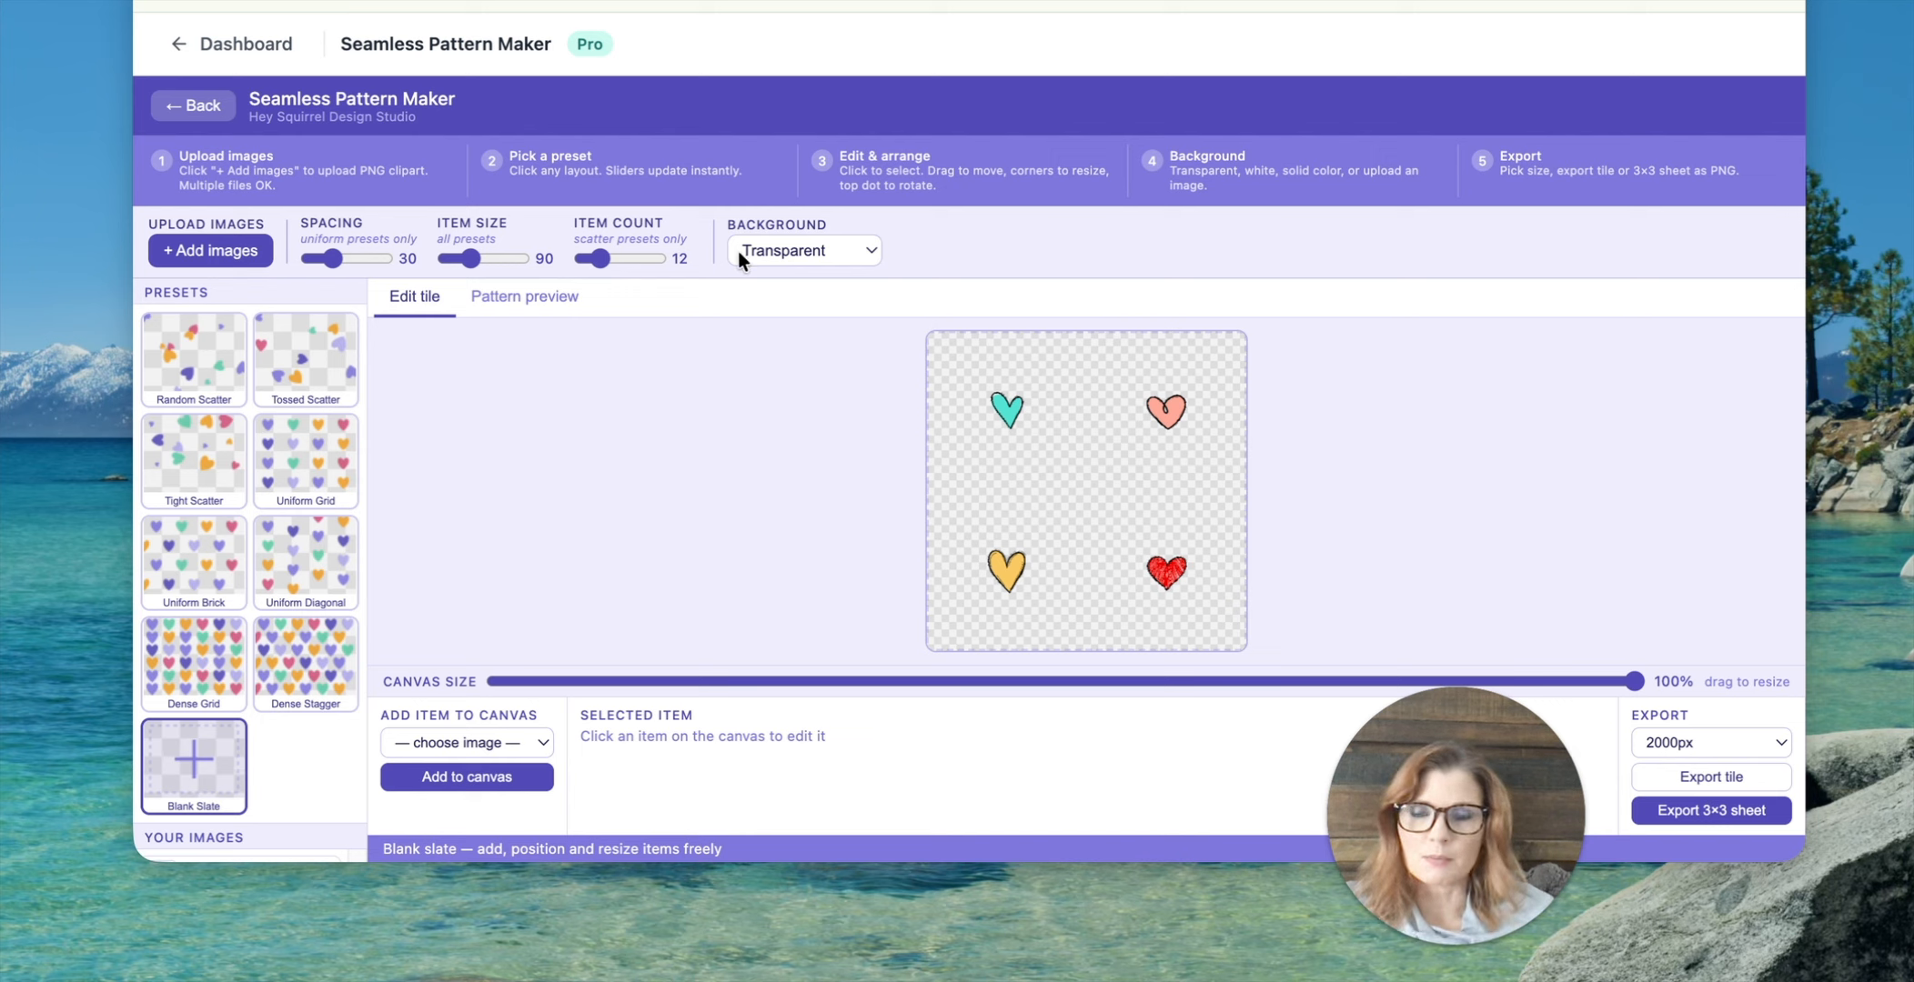
Step: Try the Image, Solid color and White backgrounds for the tile, and return to Transparent
{"action": "left_click", "coordinate": [862, 255]}
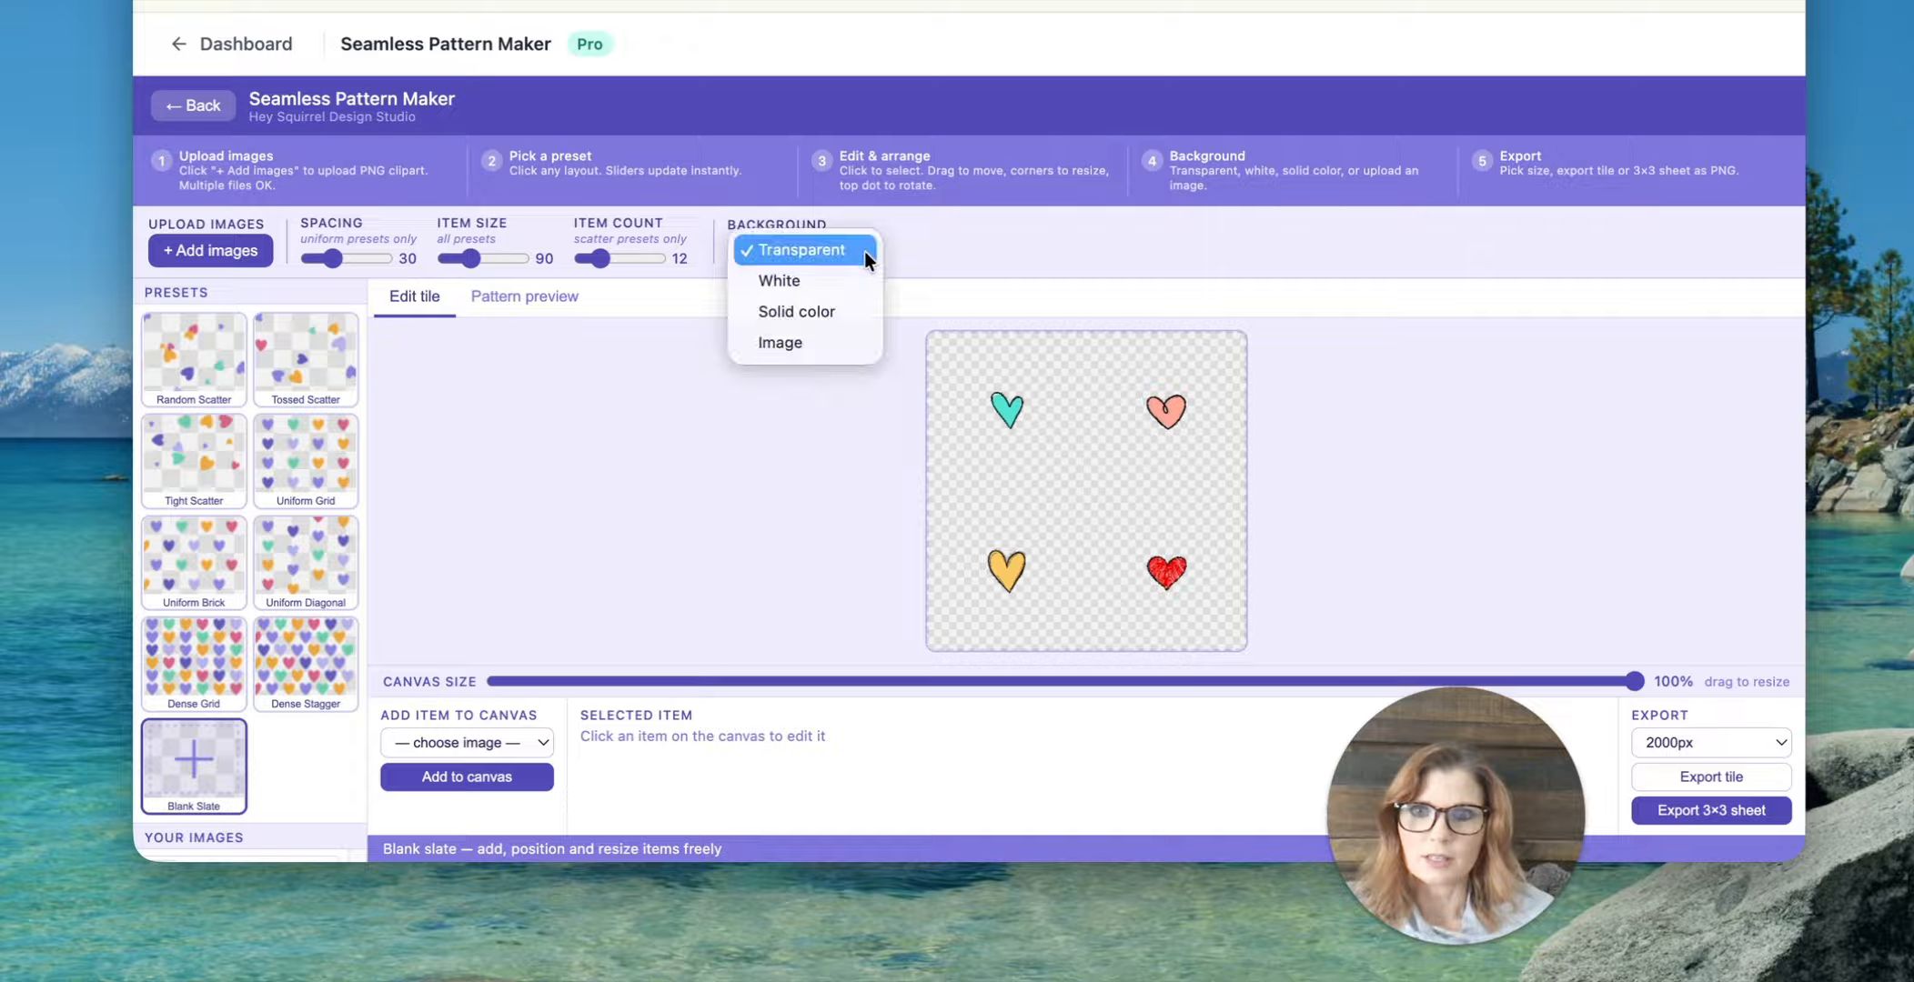
{"action": "left_click", "coordinate": [804, 342]}
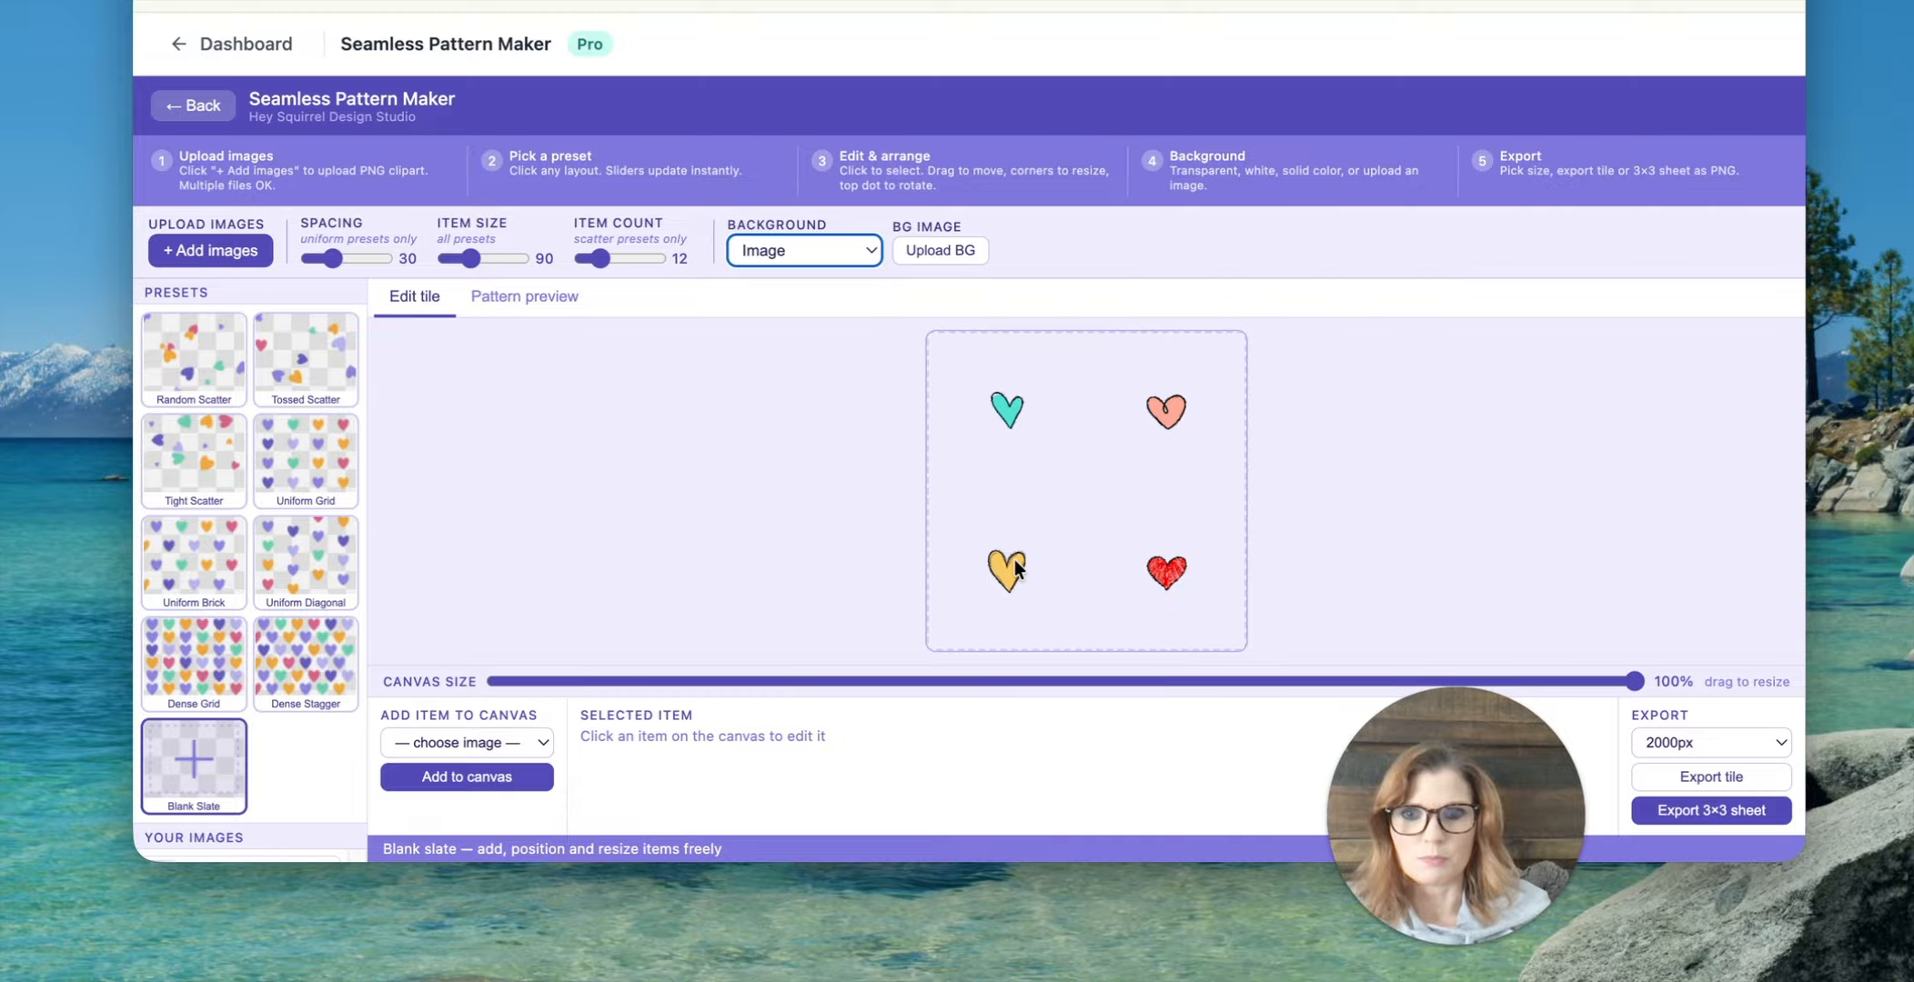
{"action": "left_click", "coordinate": [872, 252]}
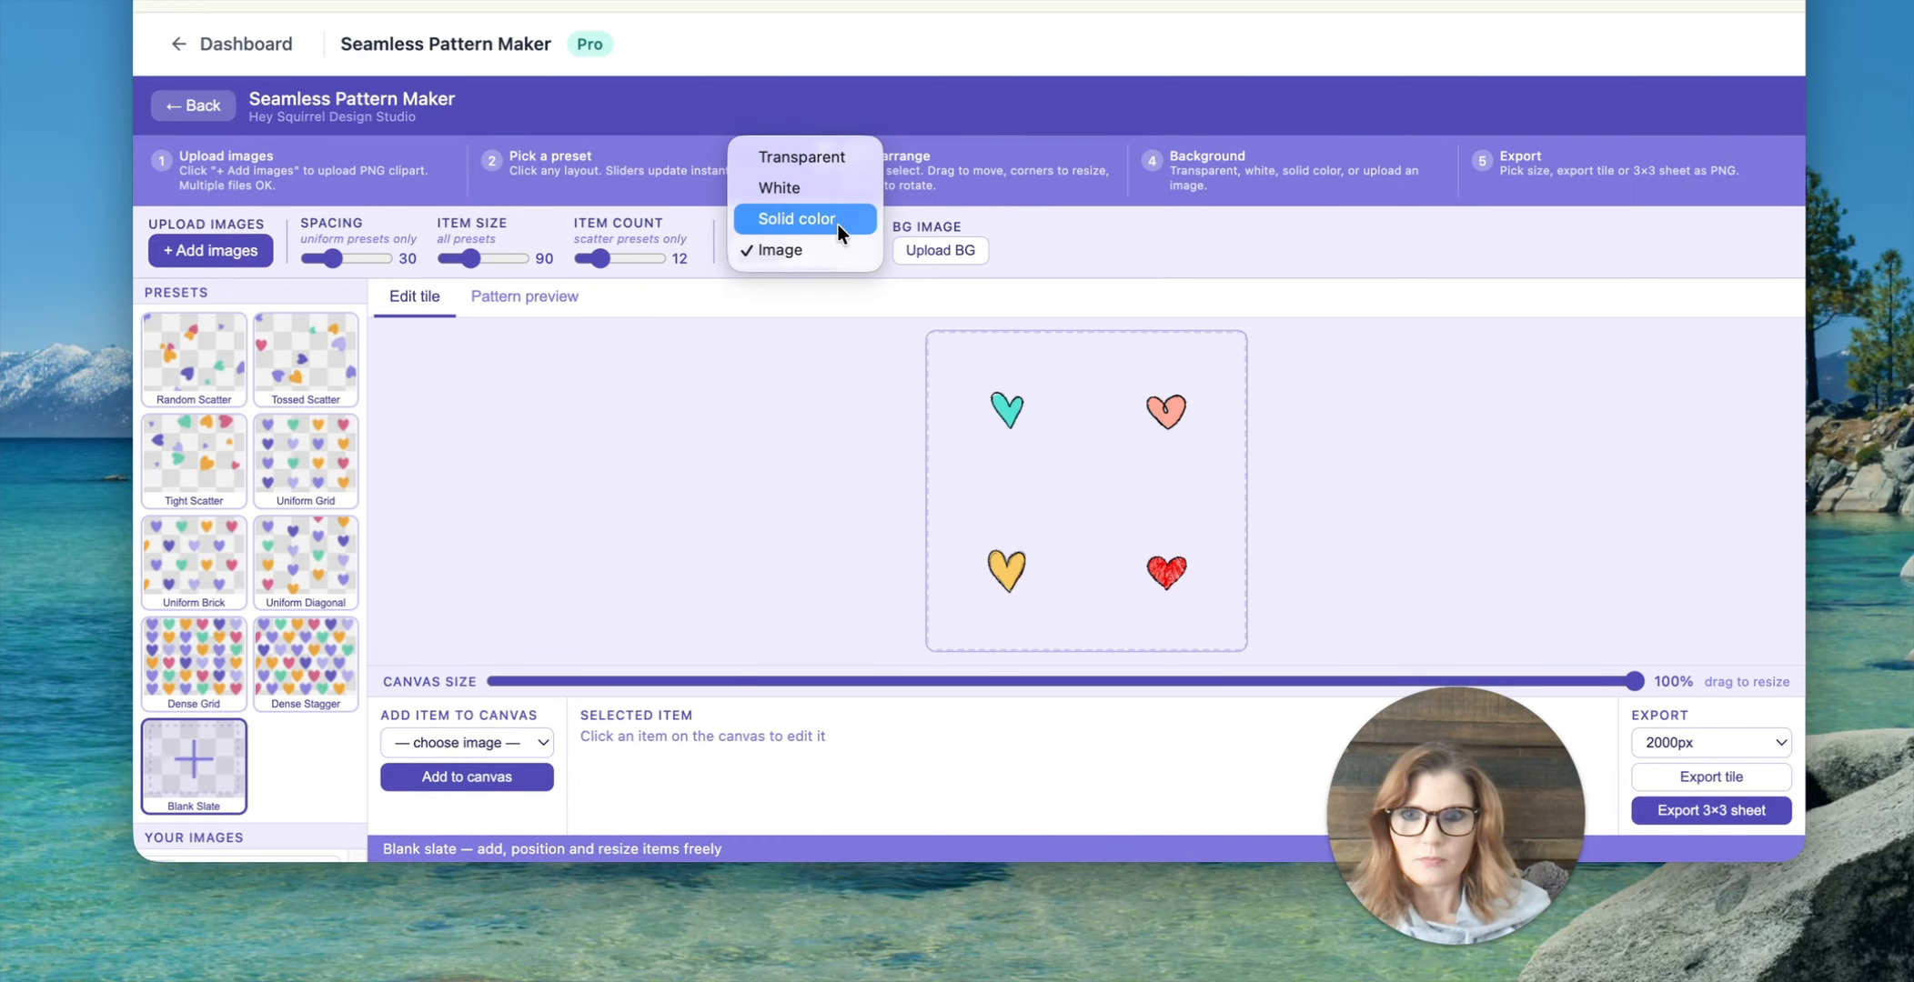
{"action": "left_click", "coordinate": [837, 225]}
{"action": "left_click", "coordinate": [828, 253]}
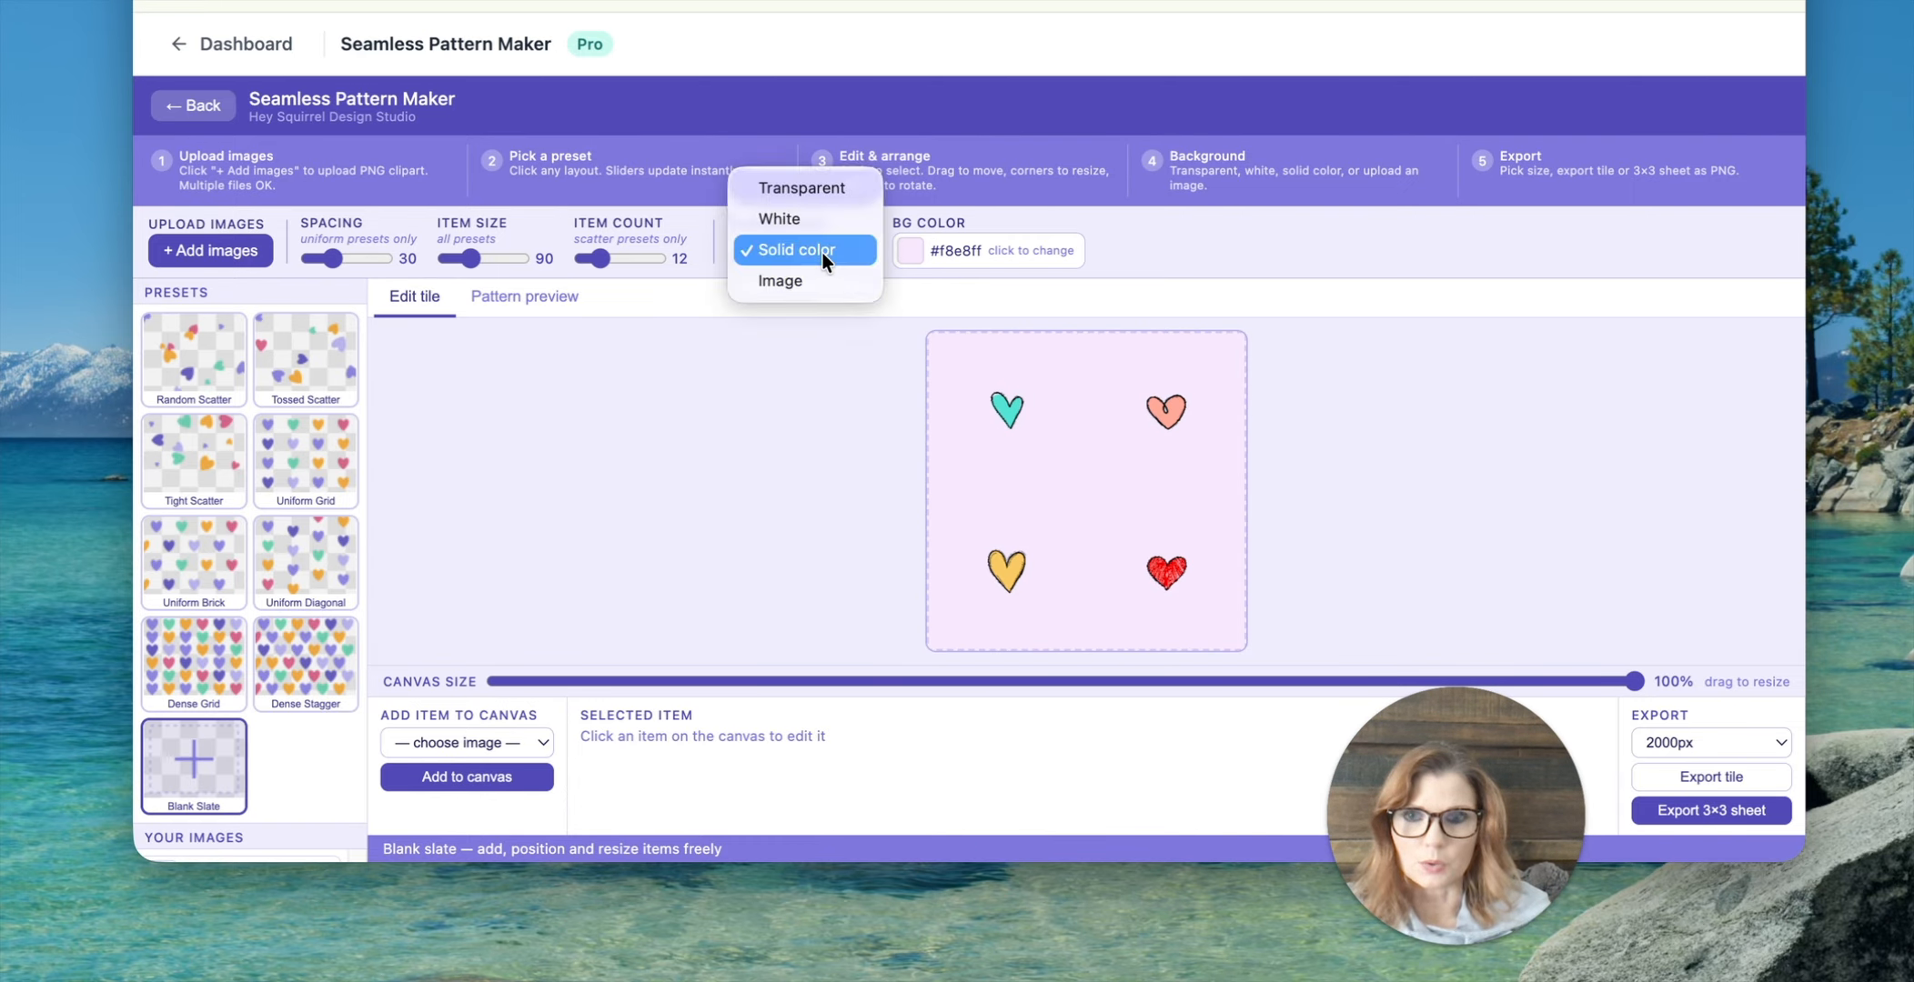
{"action": "left_click", "coordinate": [809, 218]}
{"action": "left_click", "coordinate": [799, 253]}
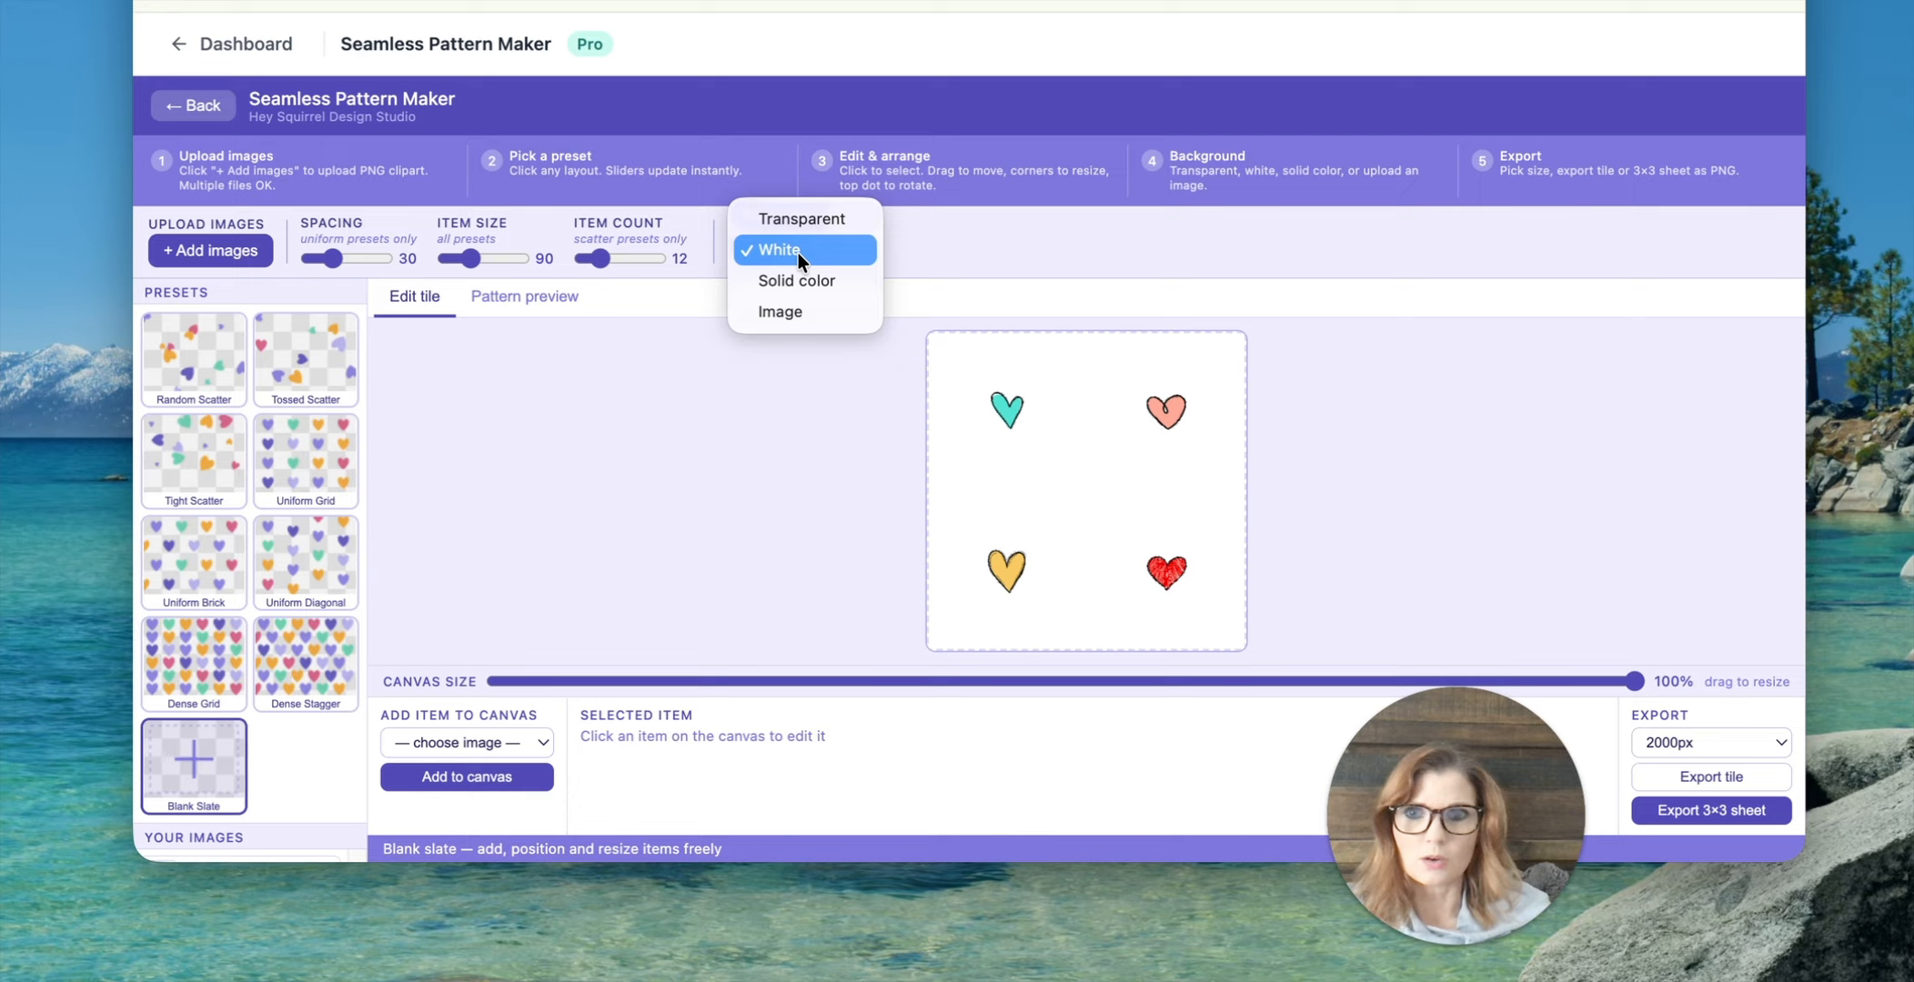
{"action": "left_click", "coordinate": [790, 223]}
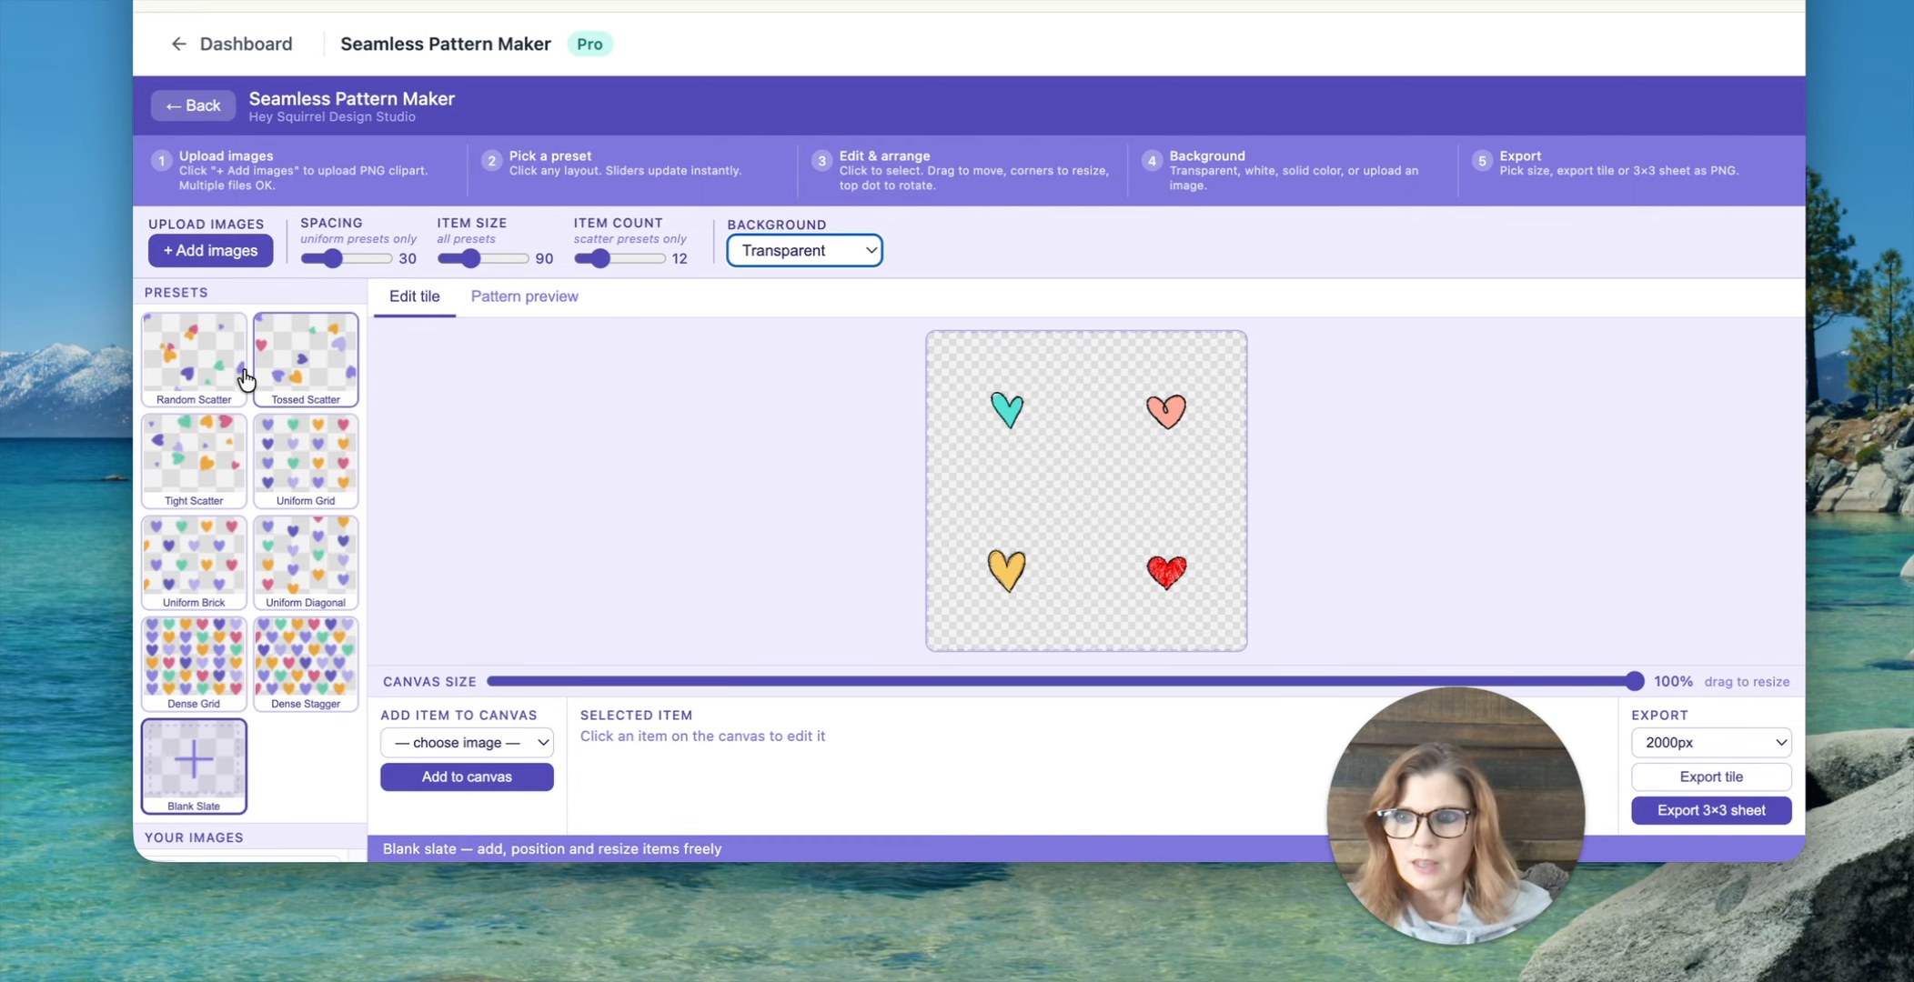
{"action": "left_click", "coordinate": [651, 496]}
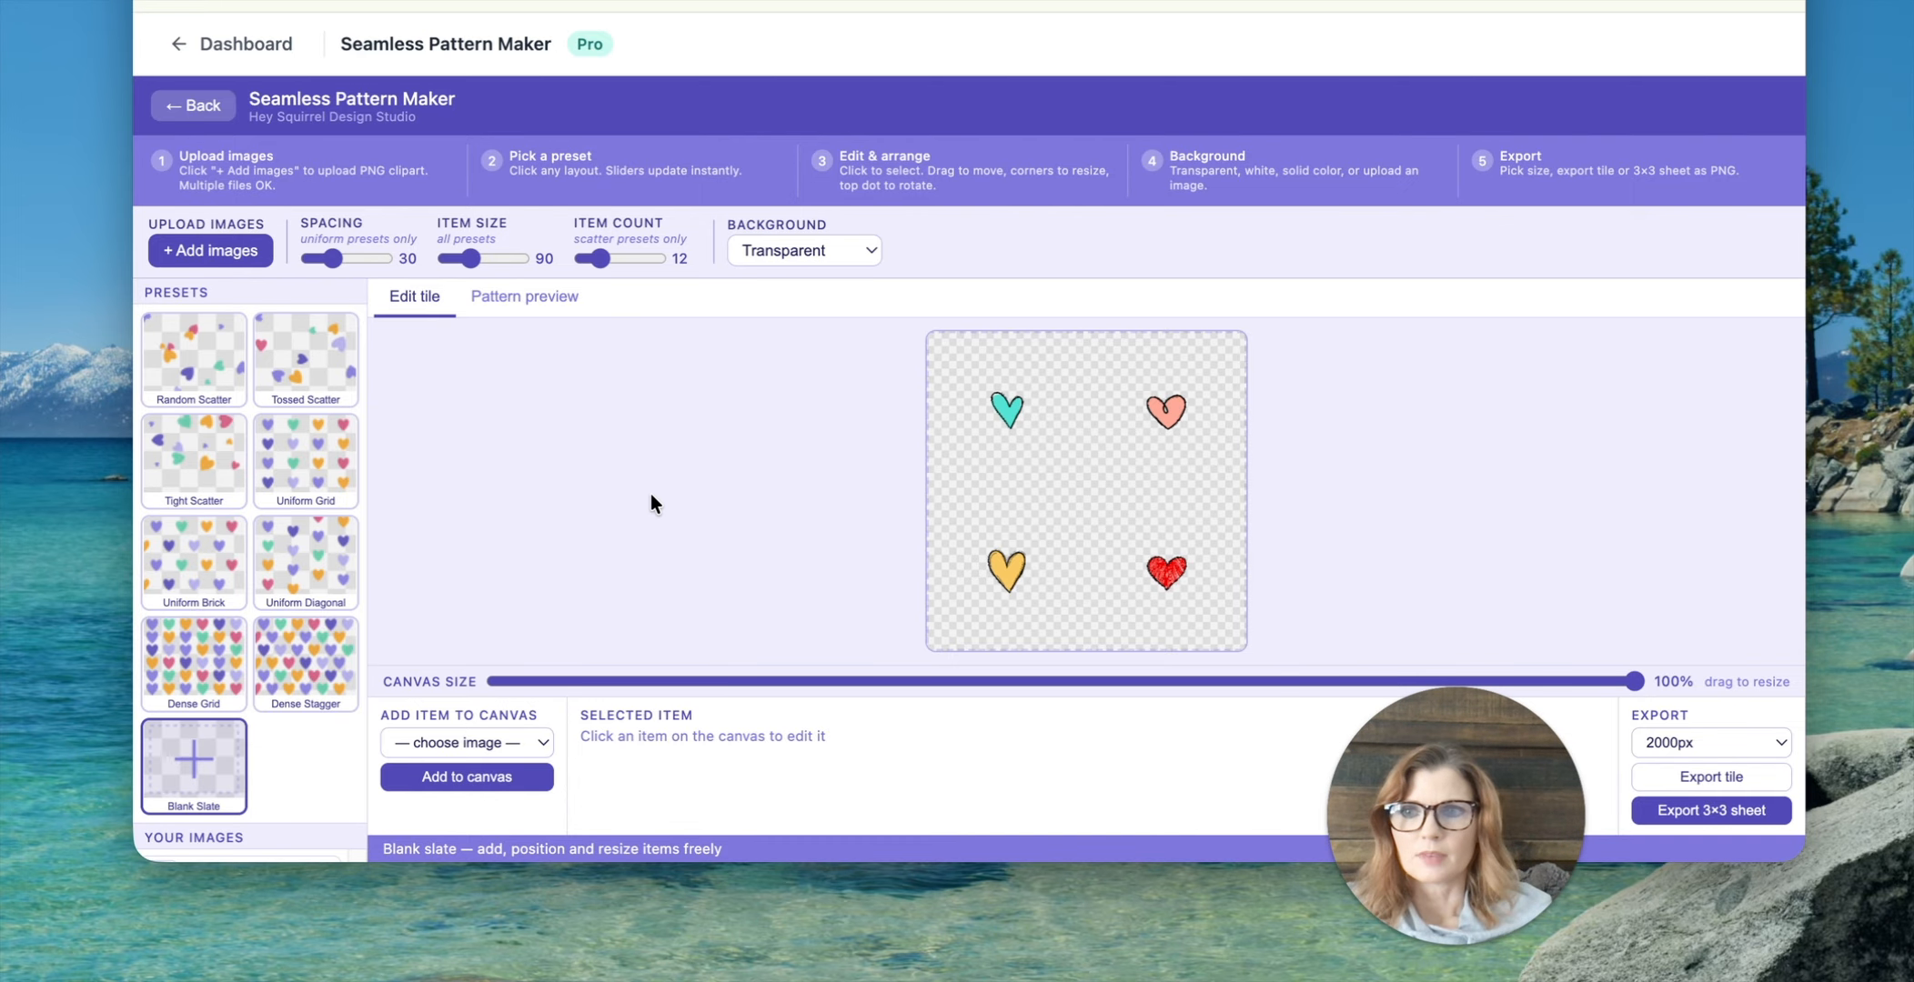
Step: Try every layout preset on the hearts in turn, from Random Scatter through the uniform layouts to Dense Stagger
{"action": "left_click", "coordinate": [194, 376]}
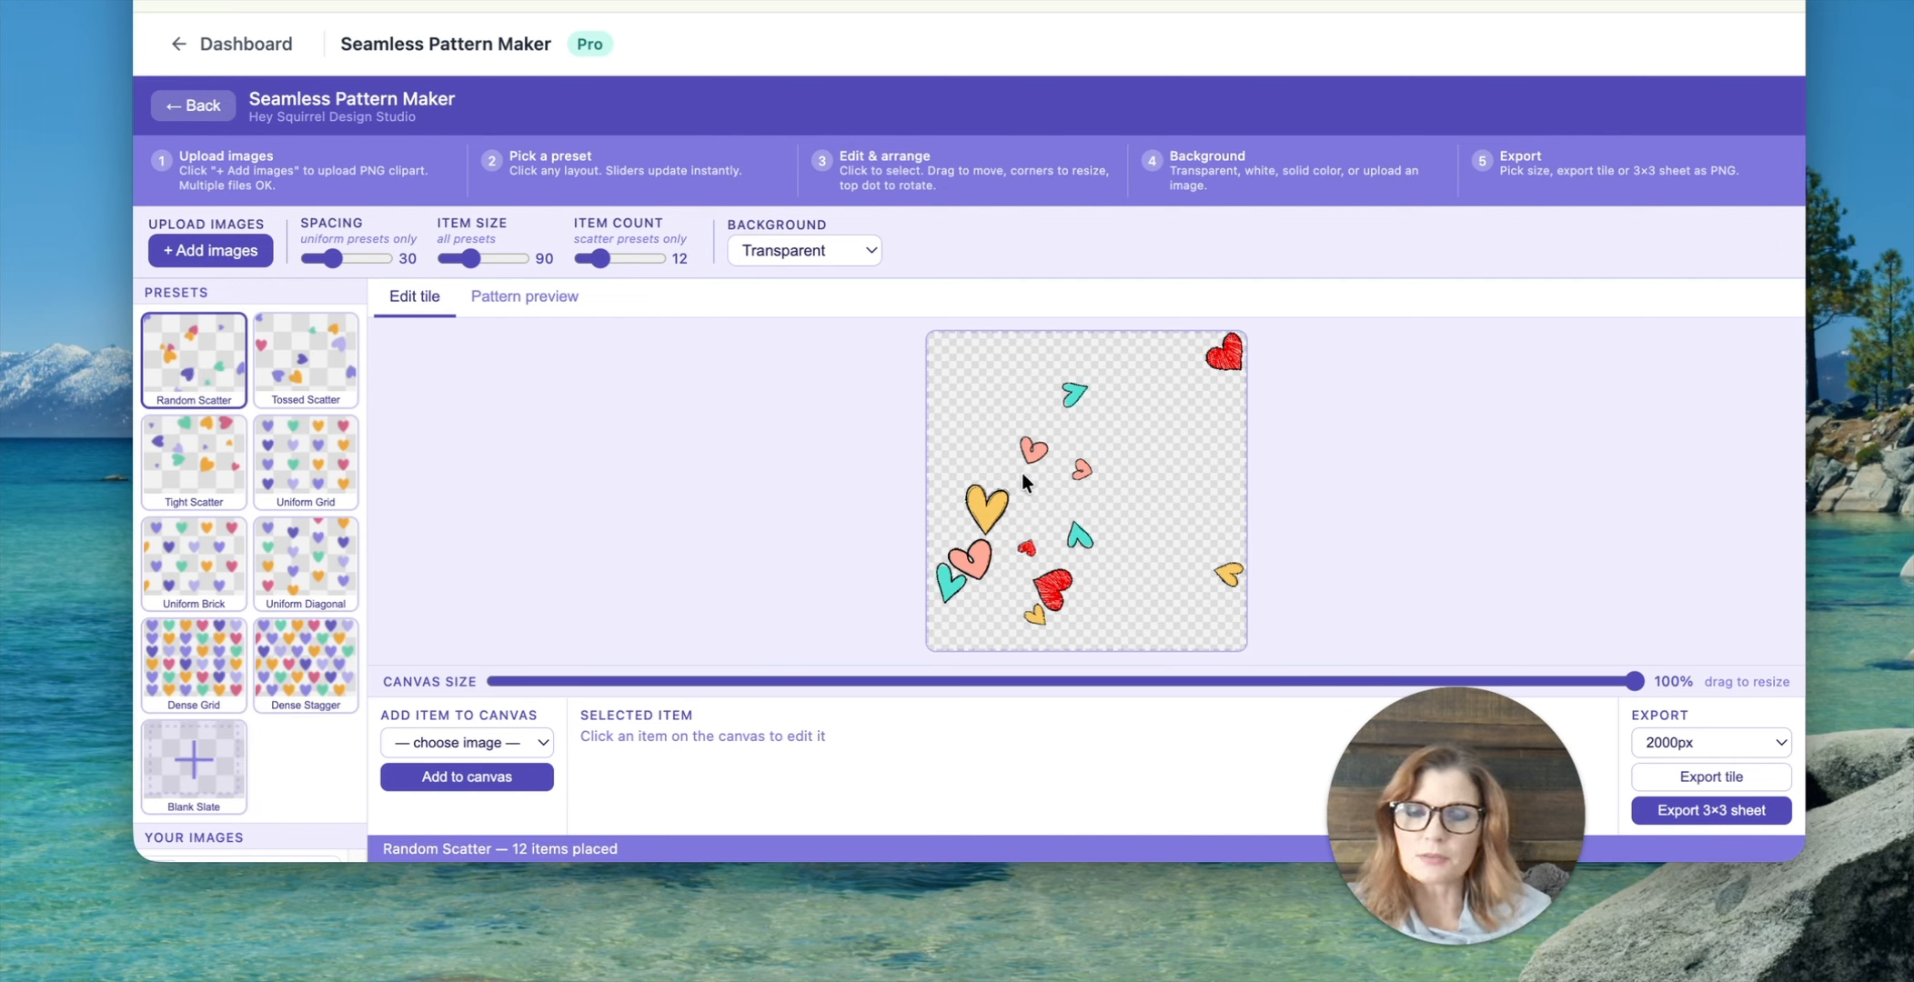
{"action": "left_click", "coordinate": [287, 362]}
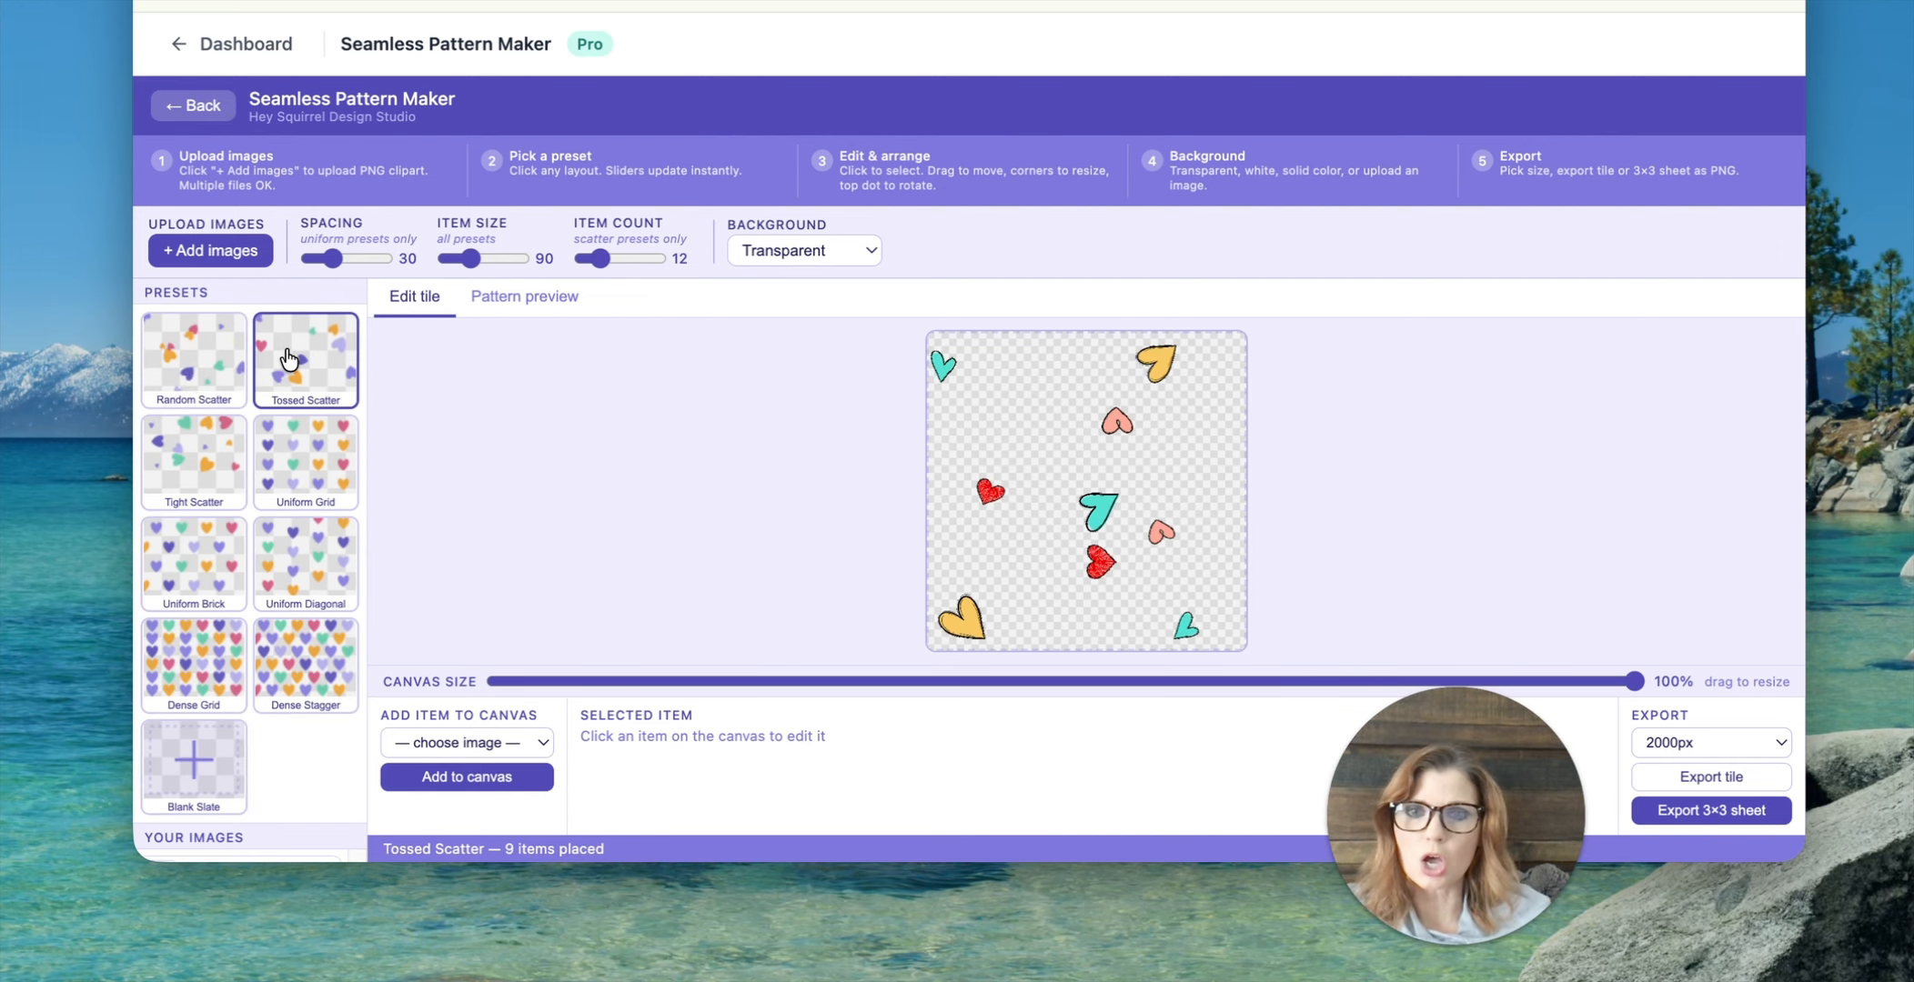
{"action": "left_click", "coordinate": [171, 468]}
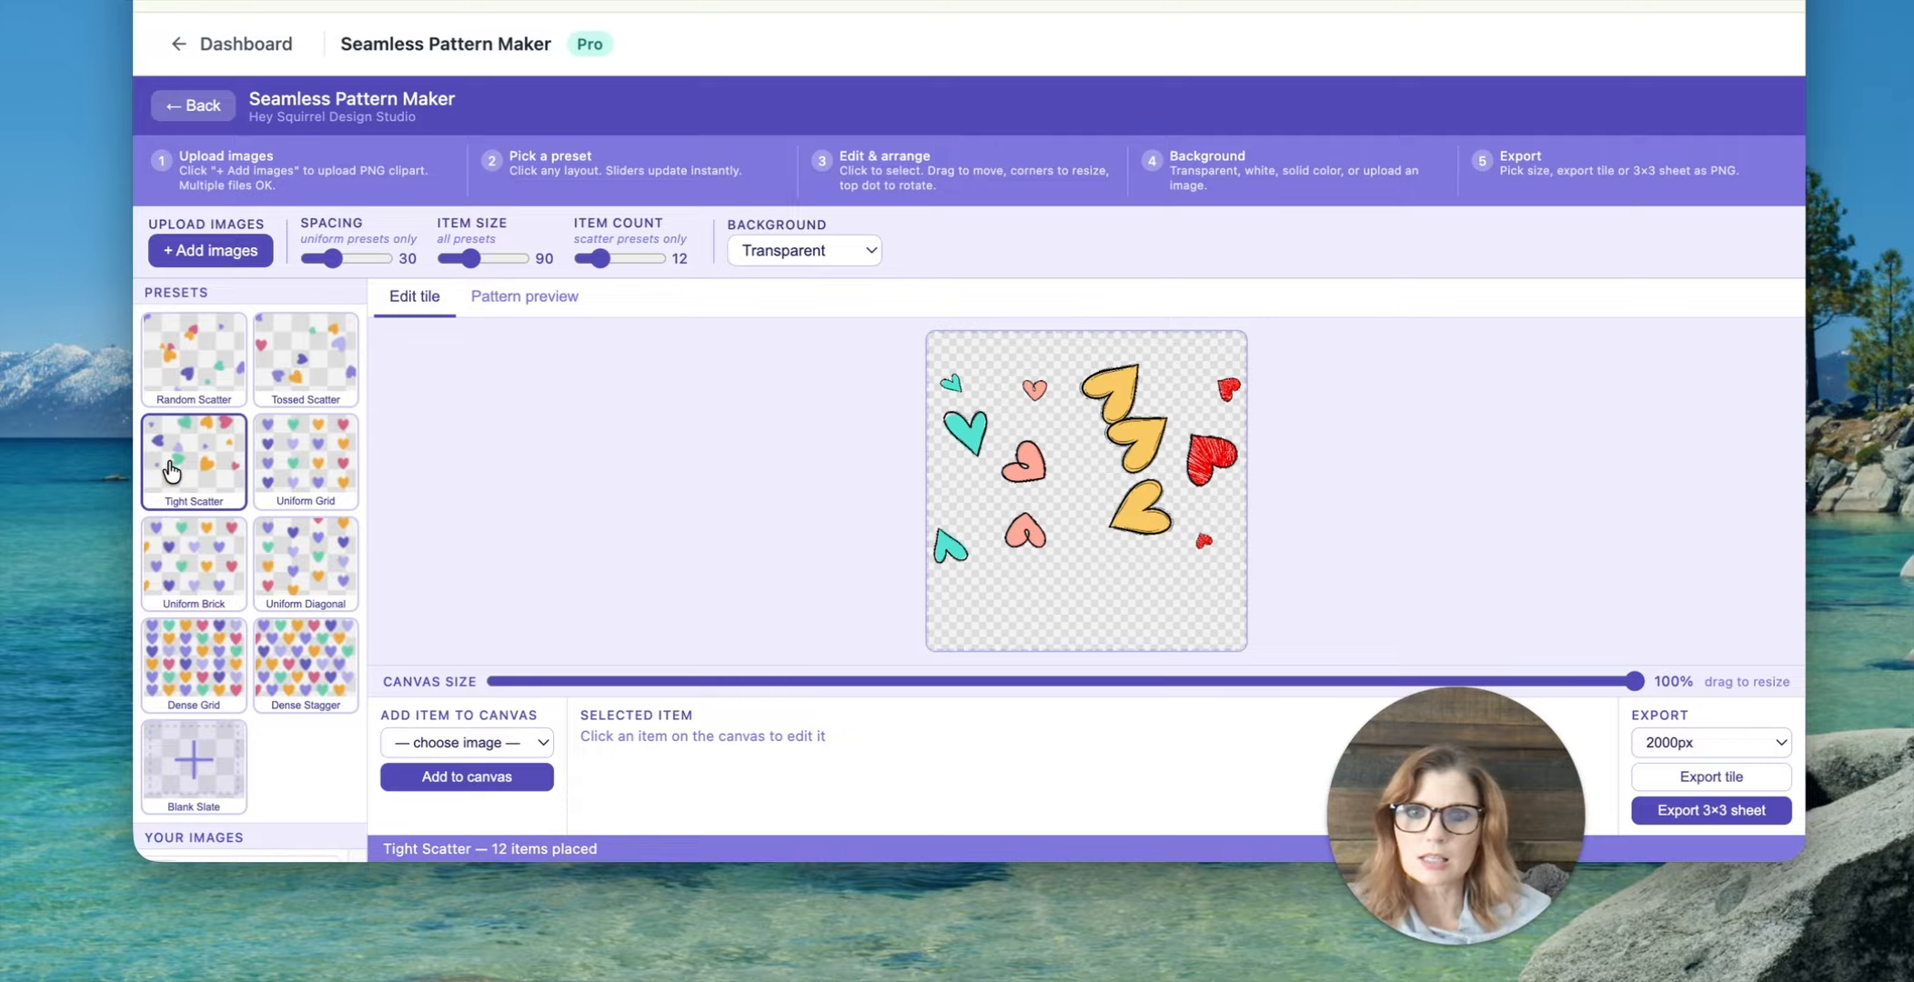
{"action": "left_click", "coordinate": [322, 471]}
{"action": "left_click", "coordinate": [194, 572]}
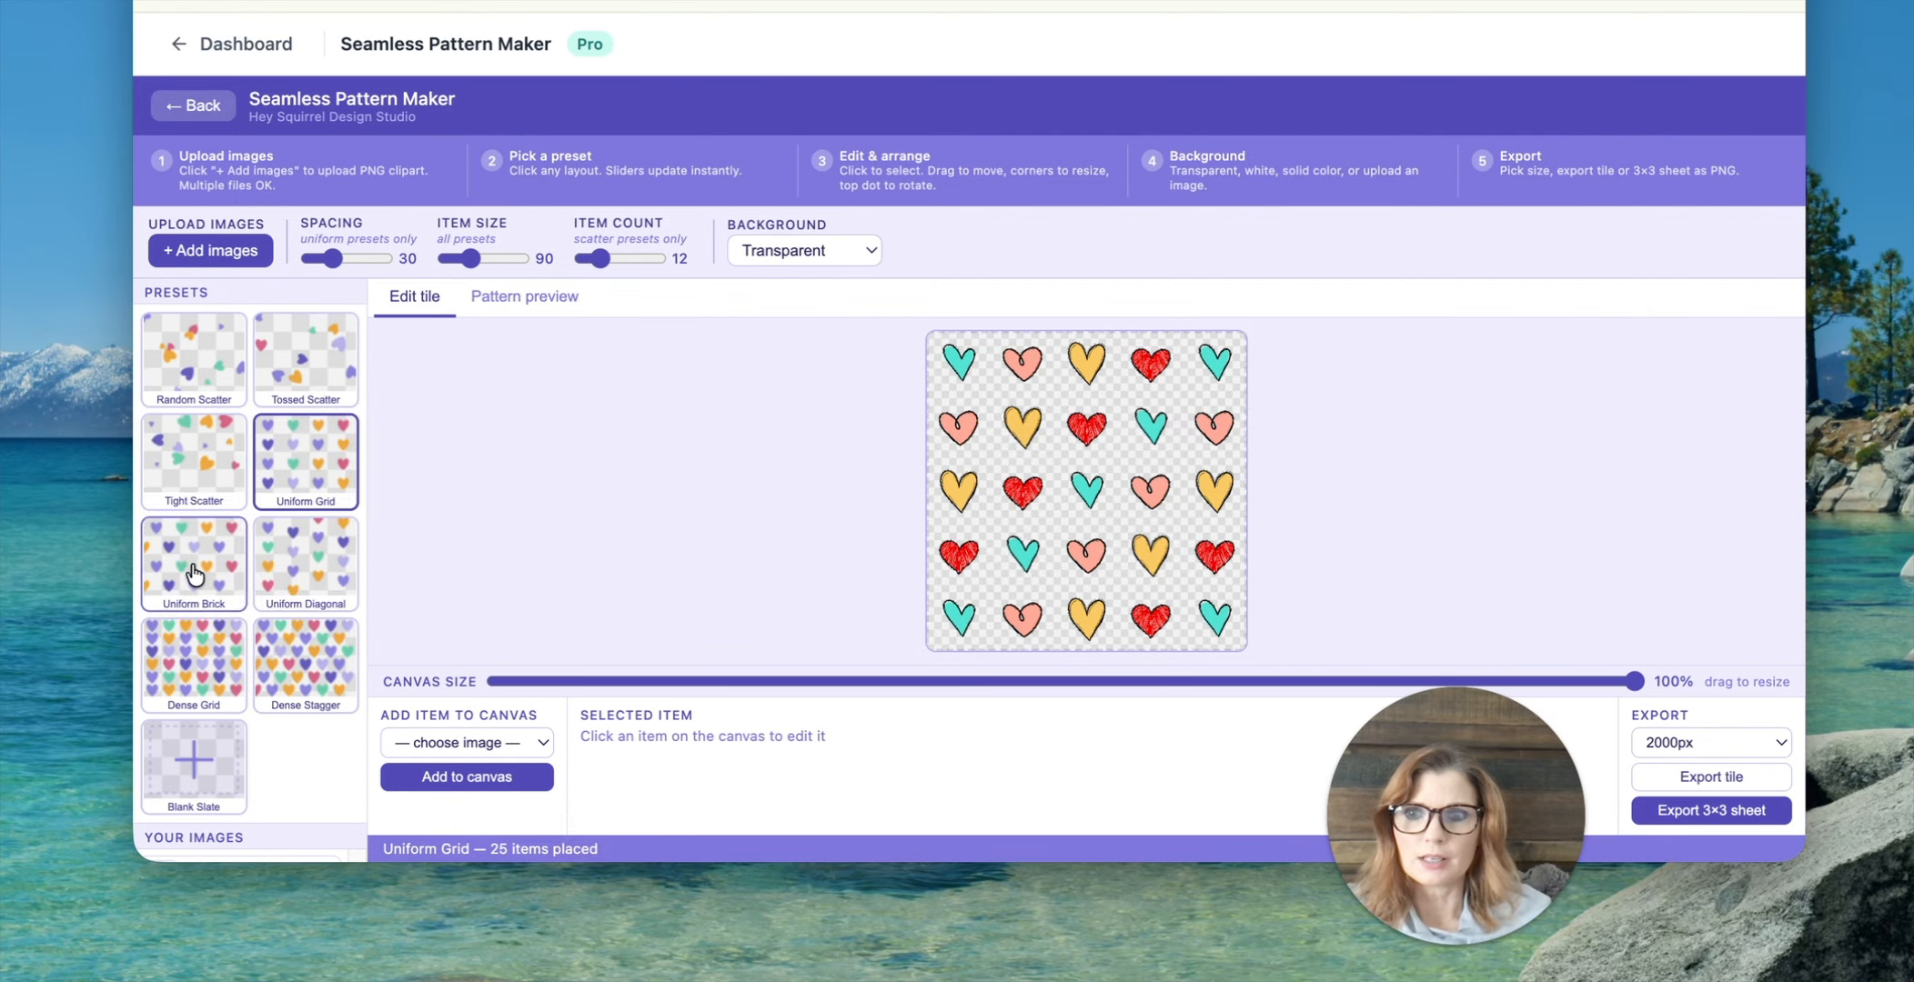
{"action": "left_click", "coordinate": [300, 569]}
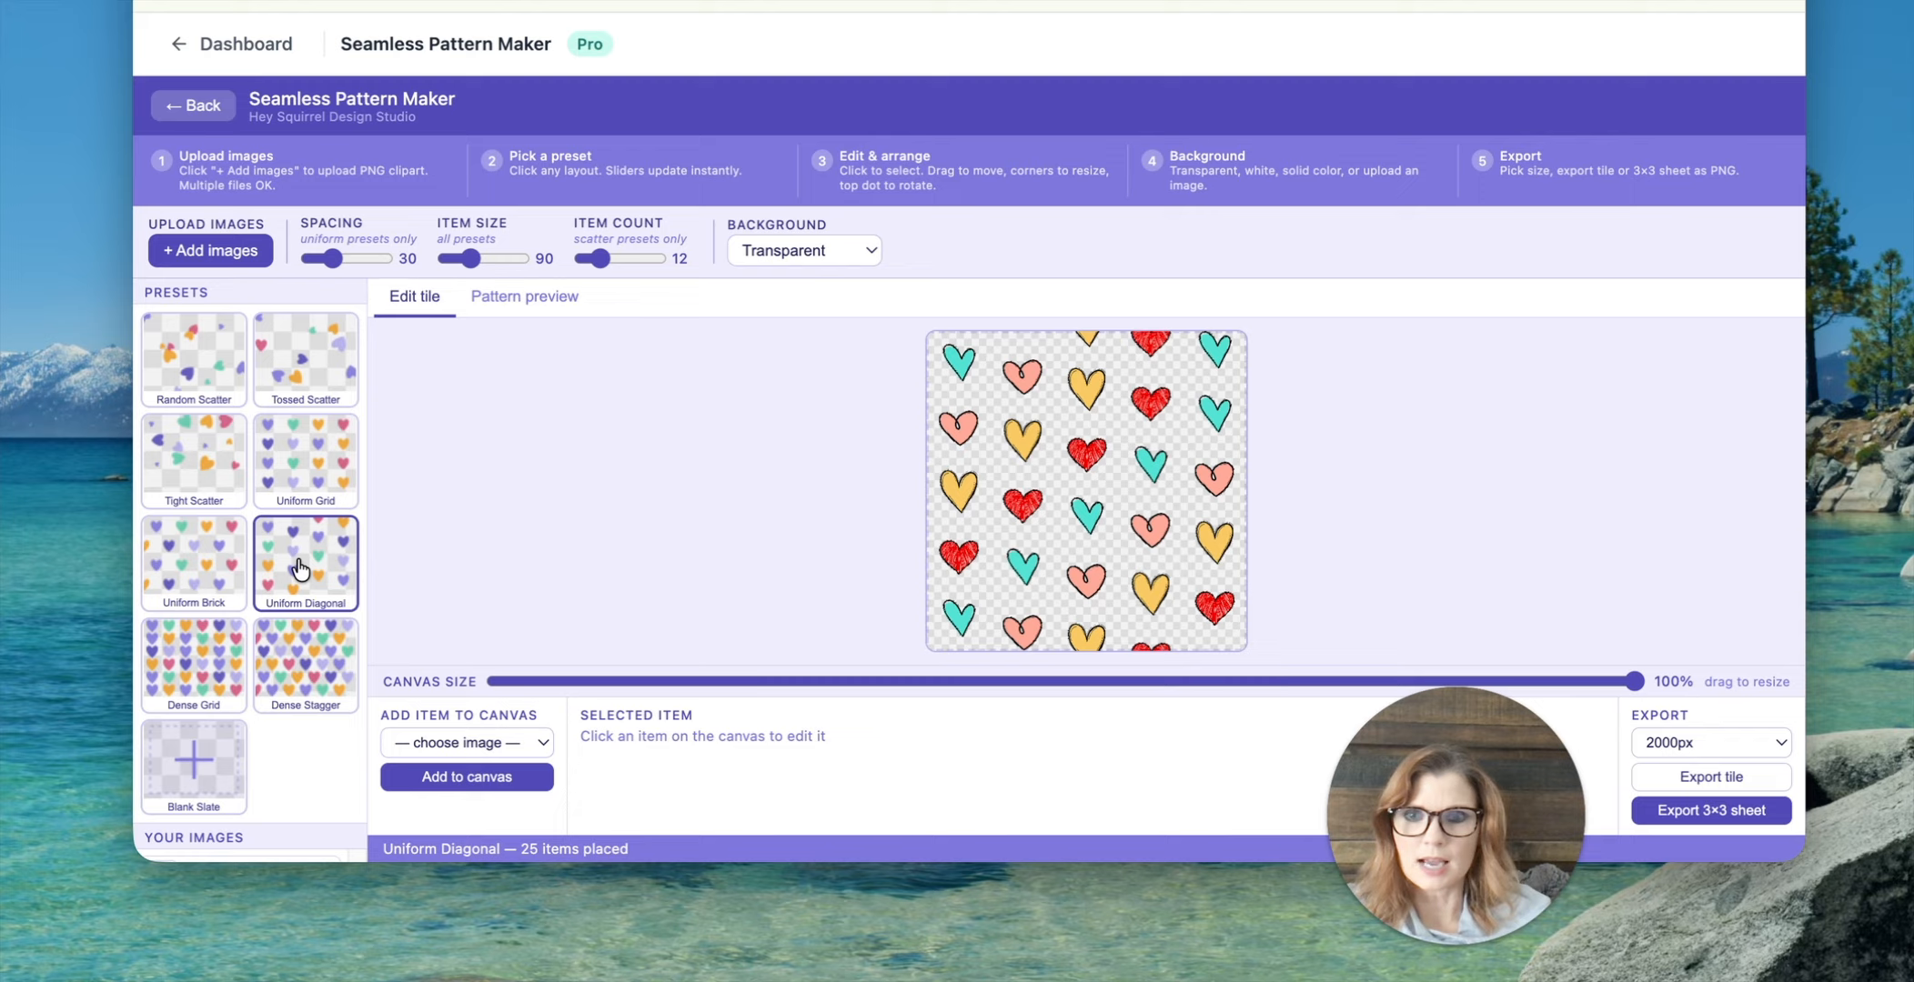
{"action": "left_click", "coordinate": [198, 669]}
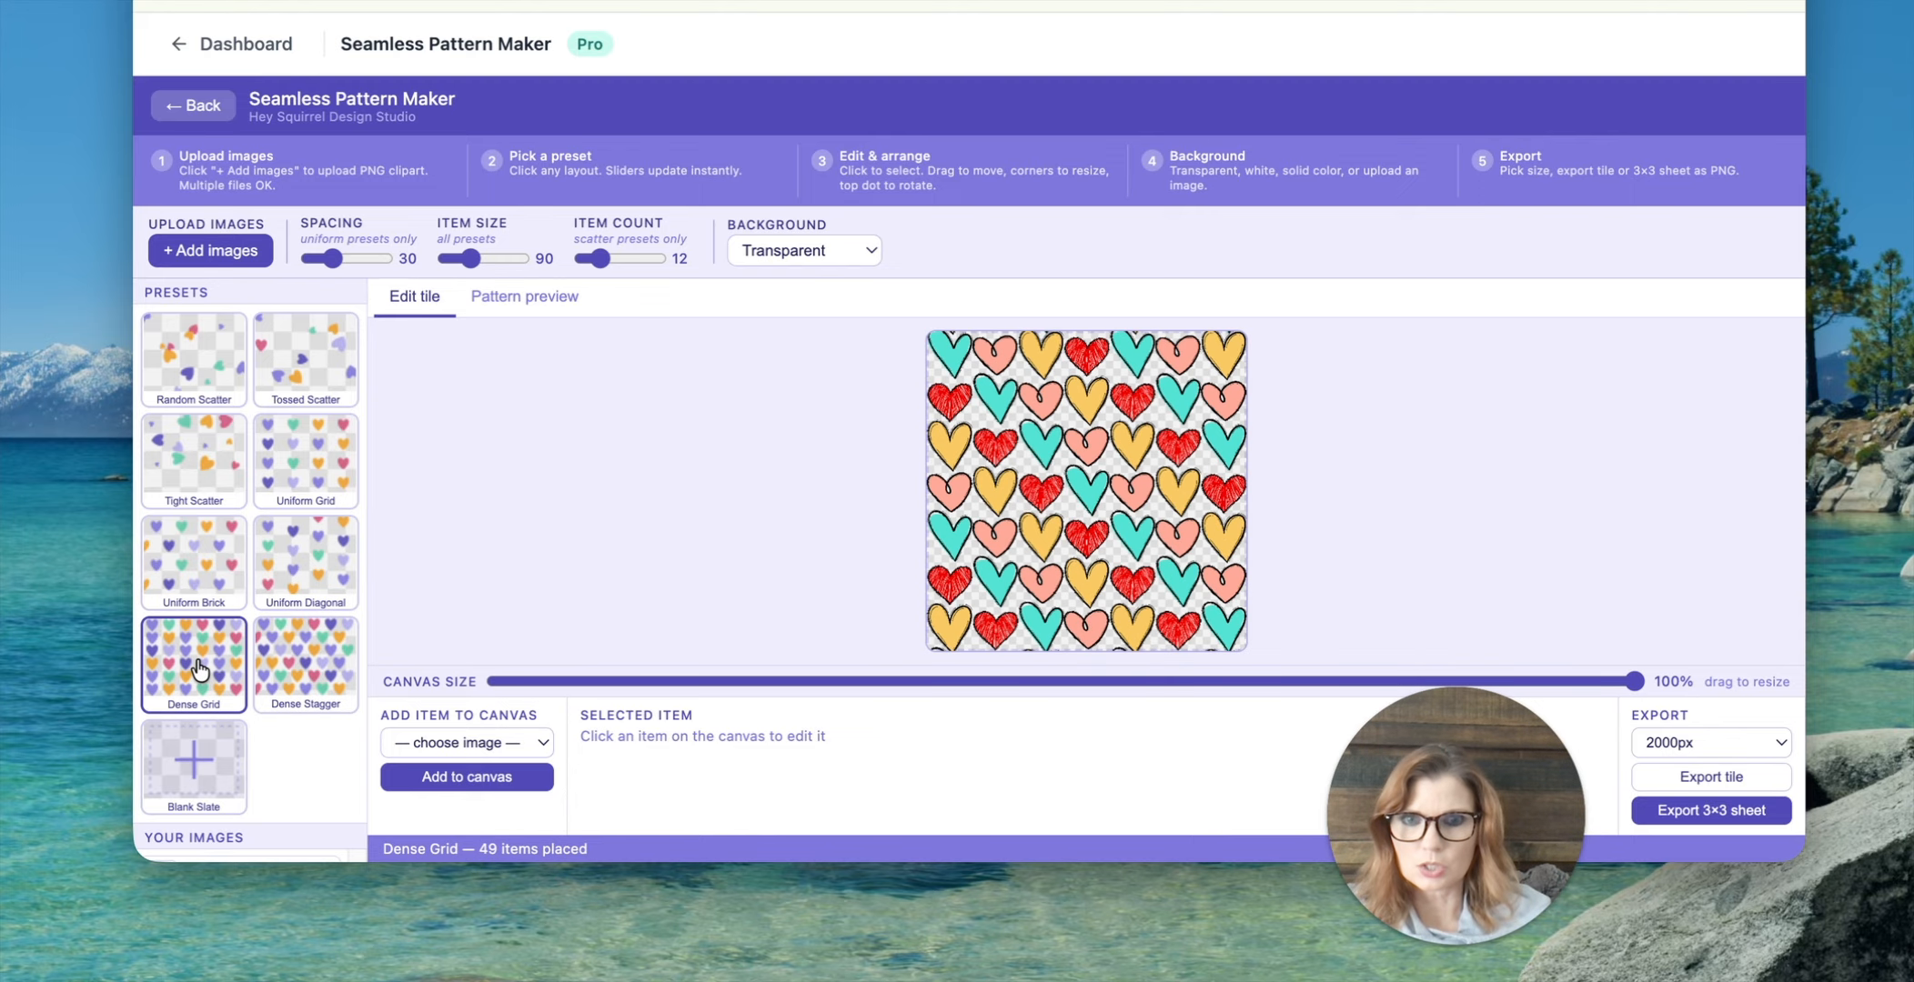
{"action": "left_click", "coordinate": [336, 659]}
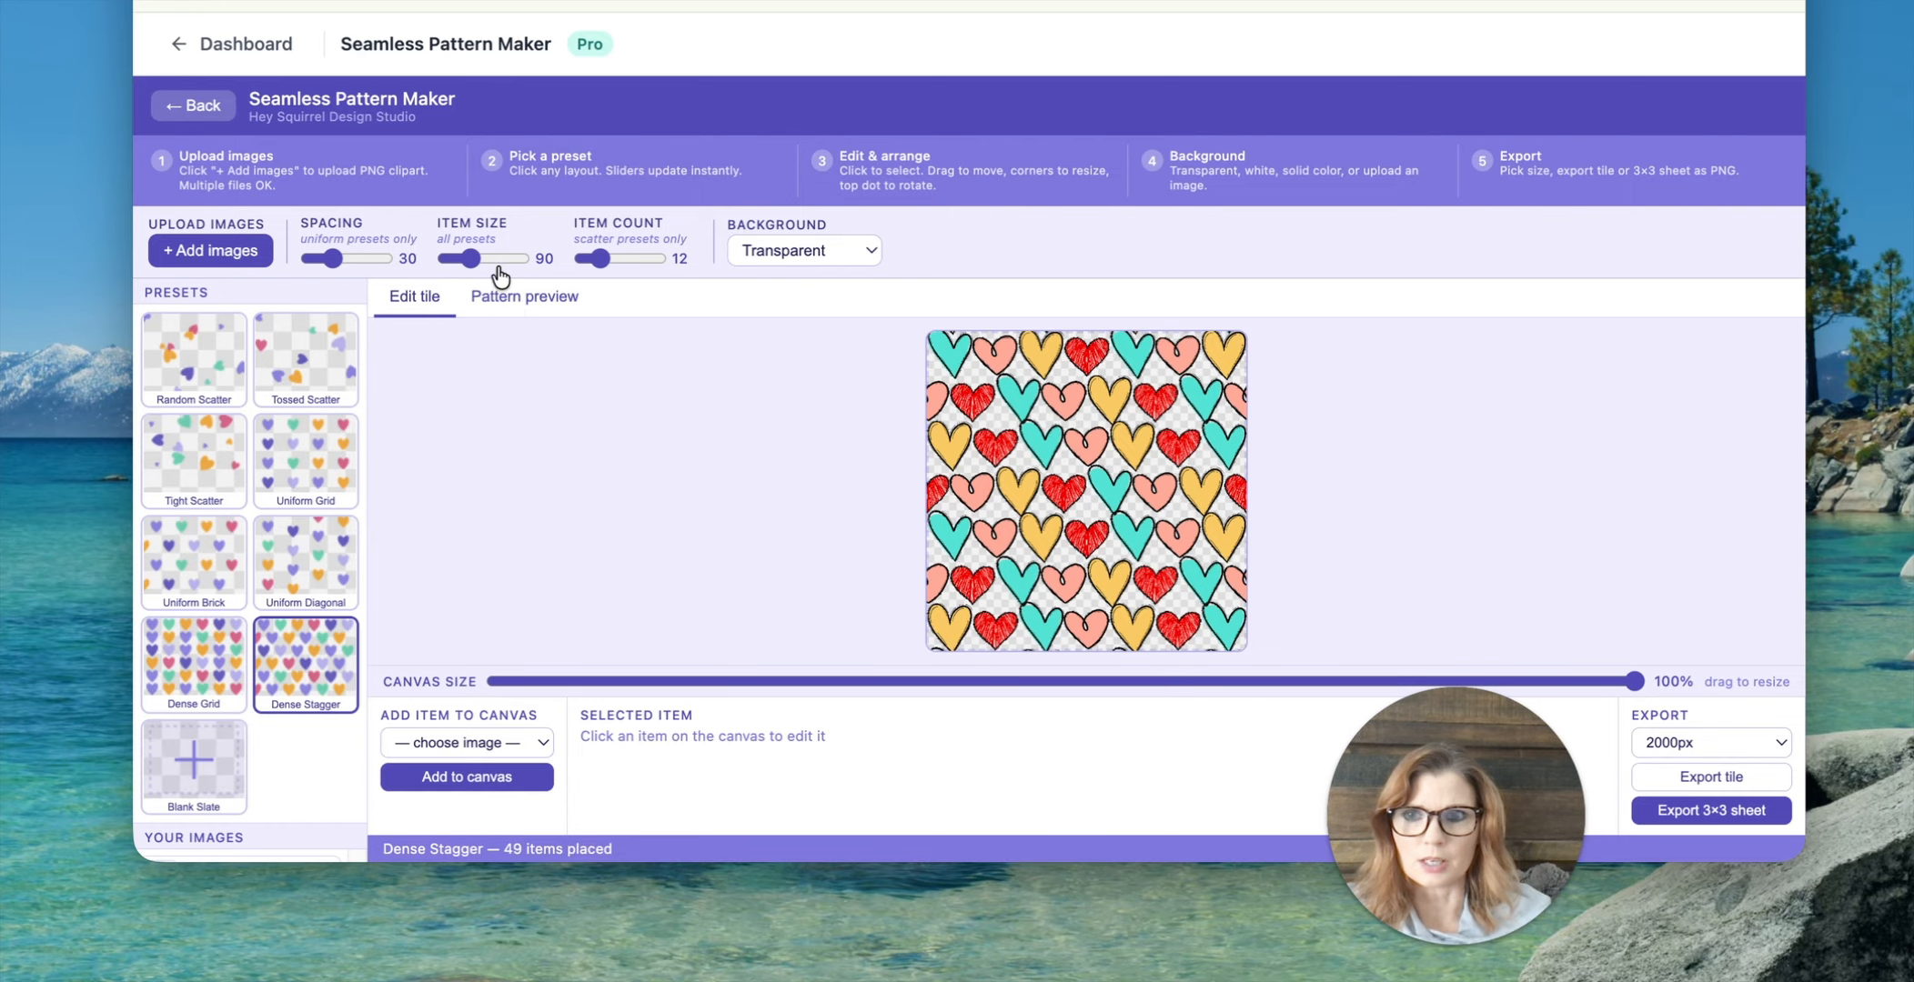
Step: Set the item size to 168, then apply the Tossed Scatter preset with an item count of 39
{"action": "left_click_drag", "start_coordinate": [471, 261], "coordinate": [495, 260]}
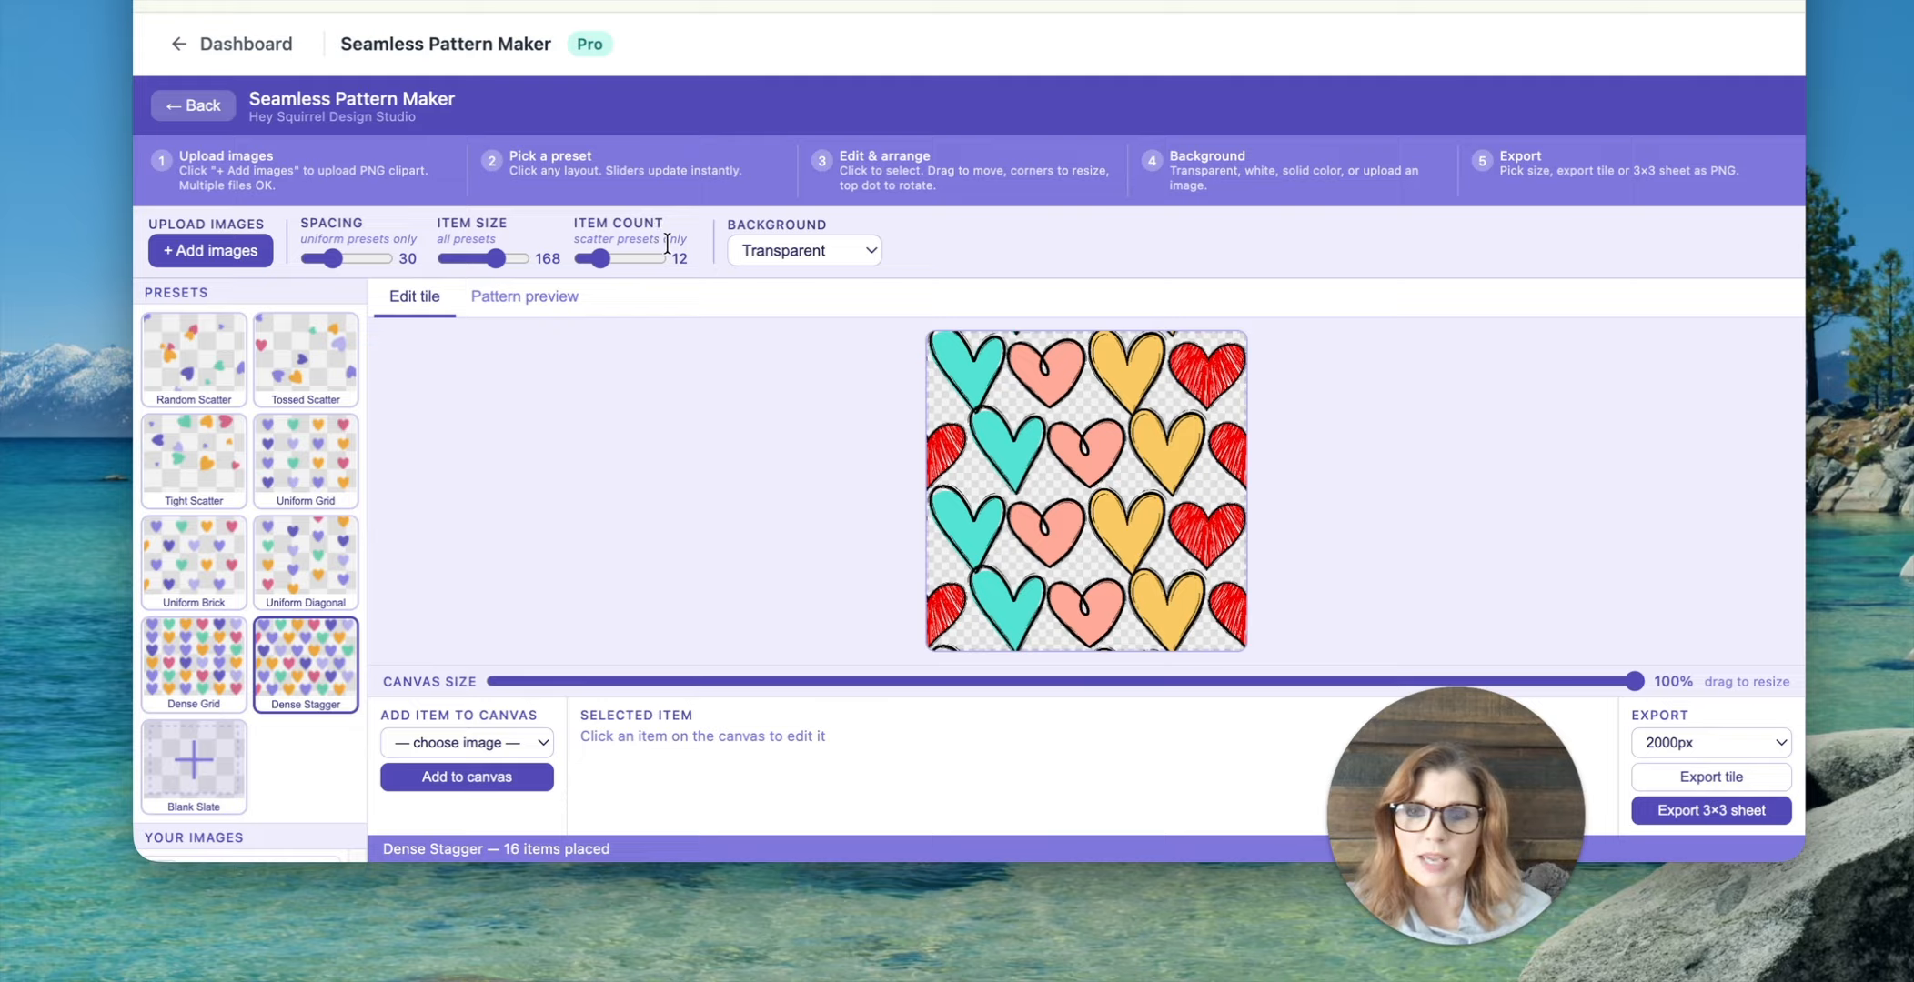
{"action": "left_click", "coordinate": [318, 369]}
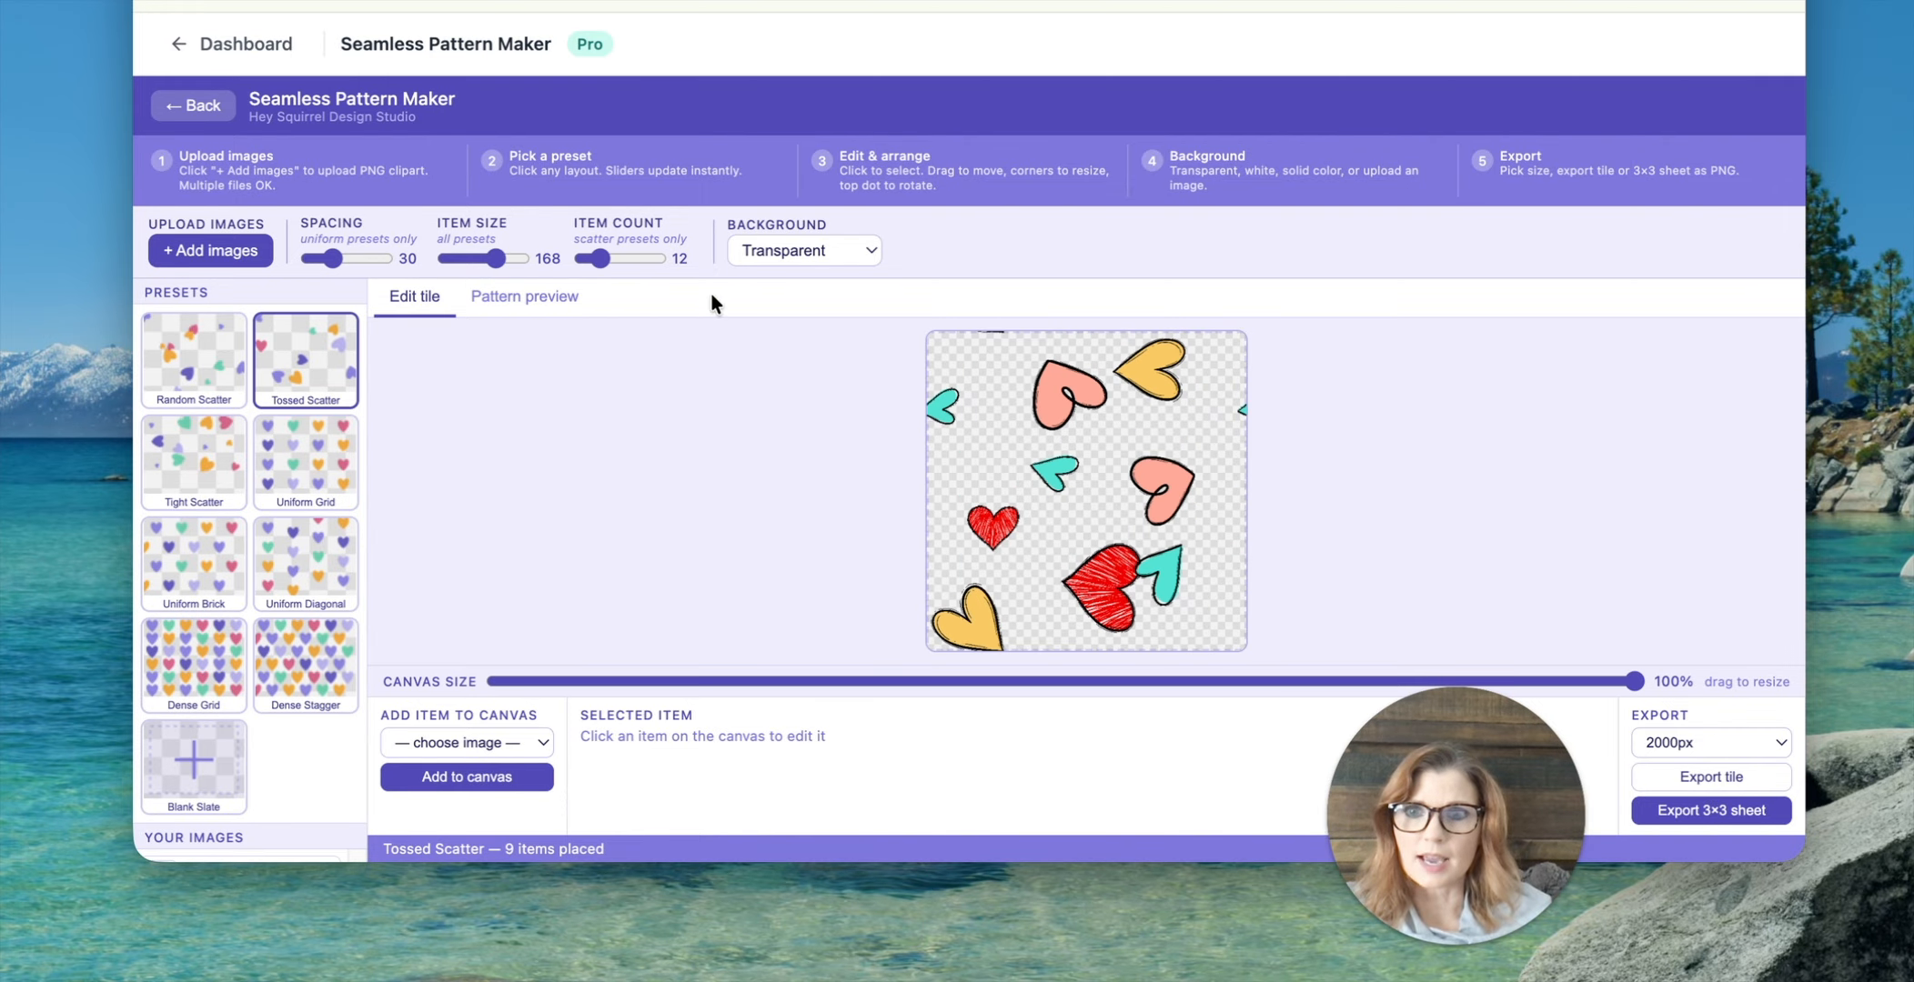
{"action": "left_click_drag", "start_coordinate": [602, 267], "coordinate": [657, 262]}
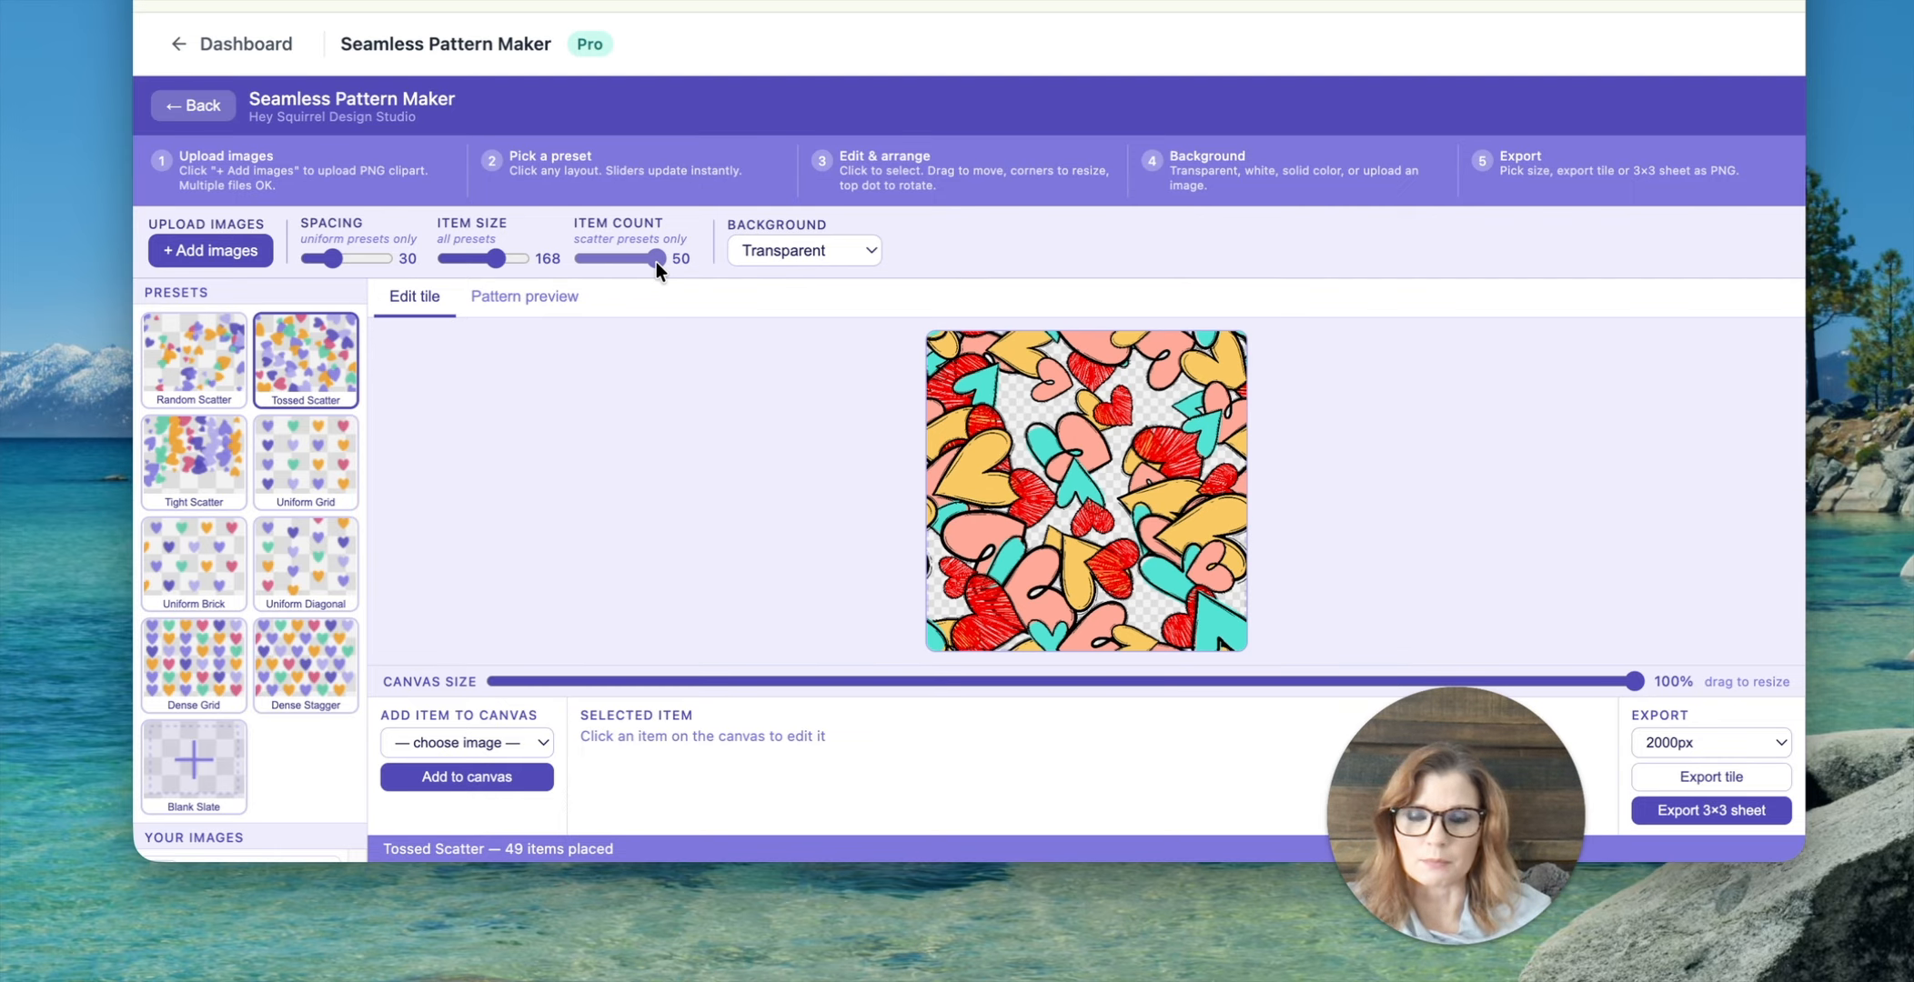
{"action": "left_click_drag", "start_coordinate": [657, 262], "coordinate": [638, 260]}
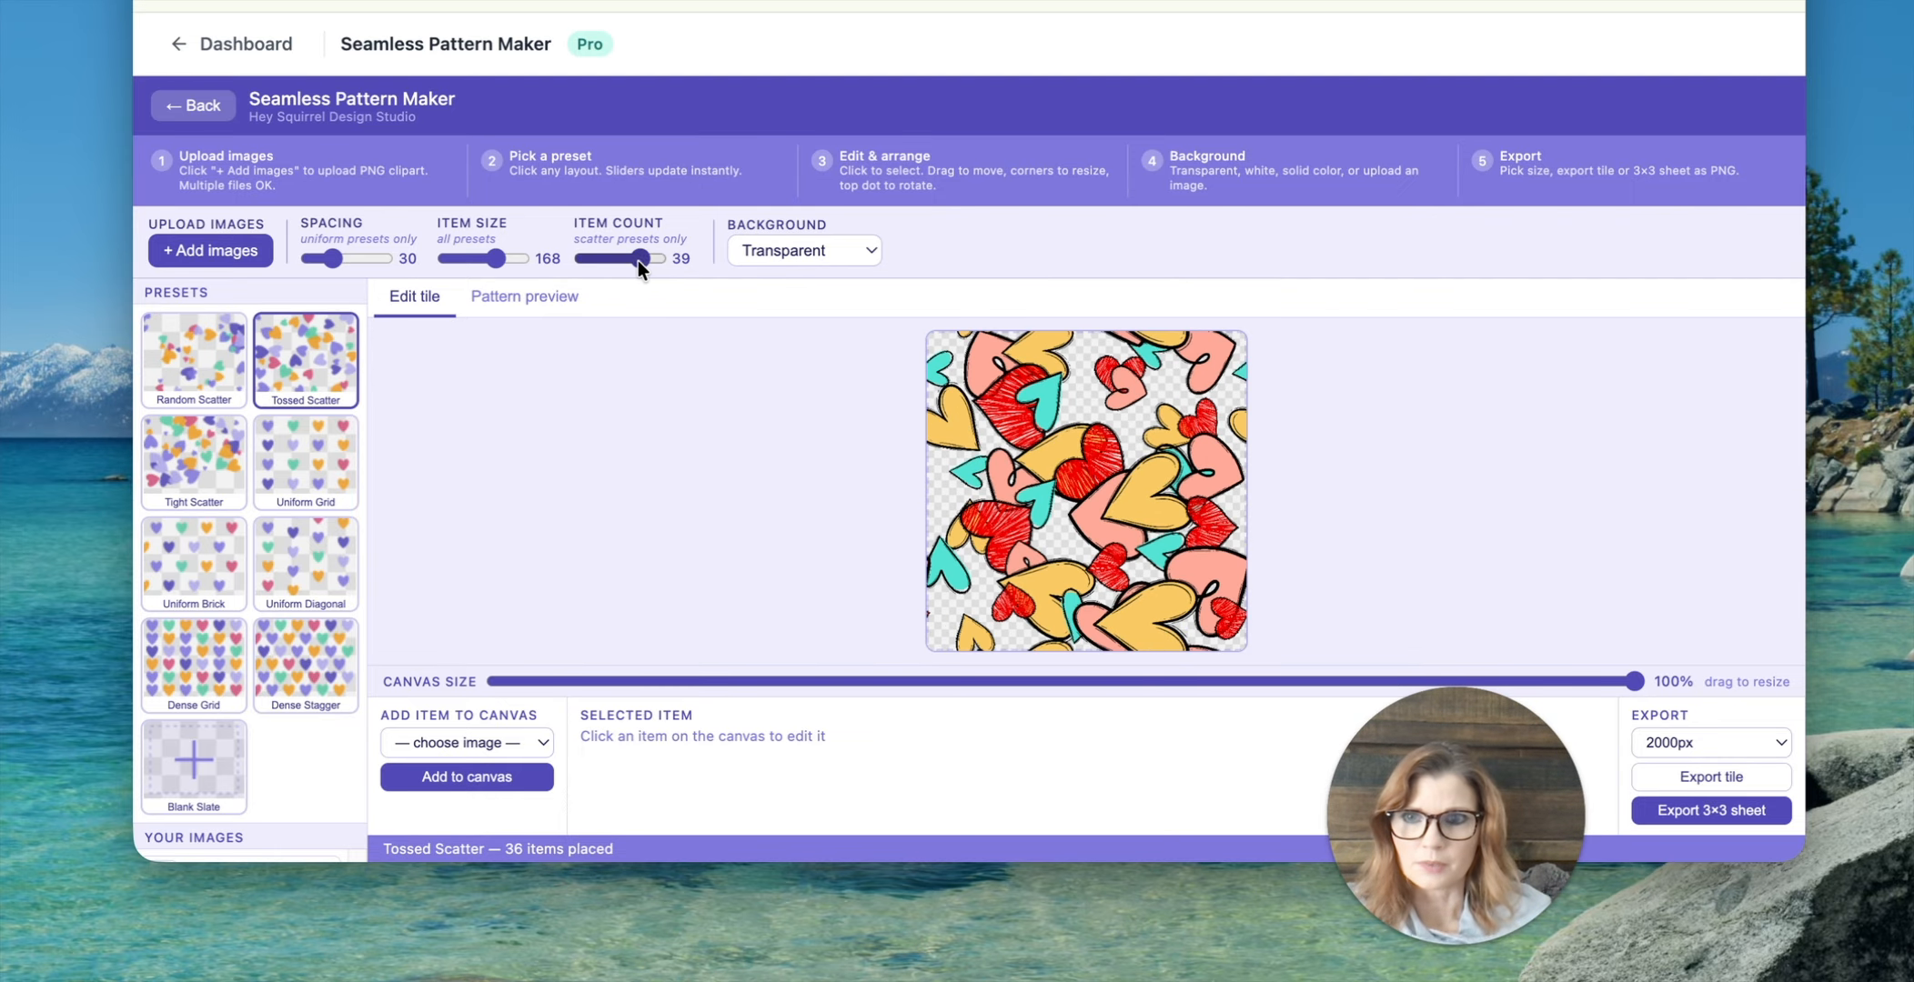
Step: Apply the Dense Stagger preset and reduce the item size to 143
{"action": "left_click", "coordinate": [310, 673]}
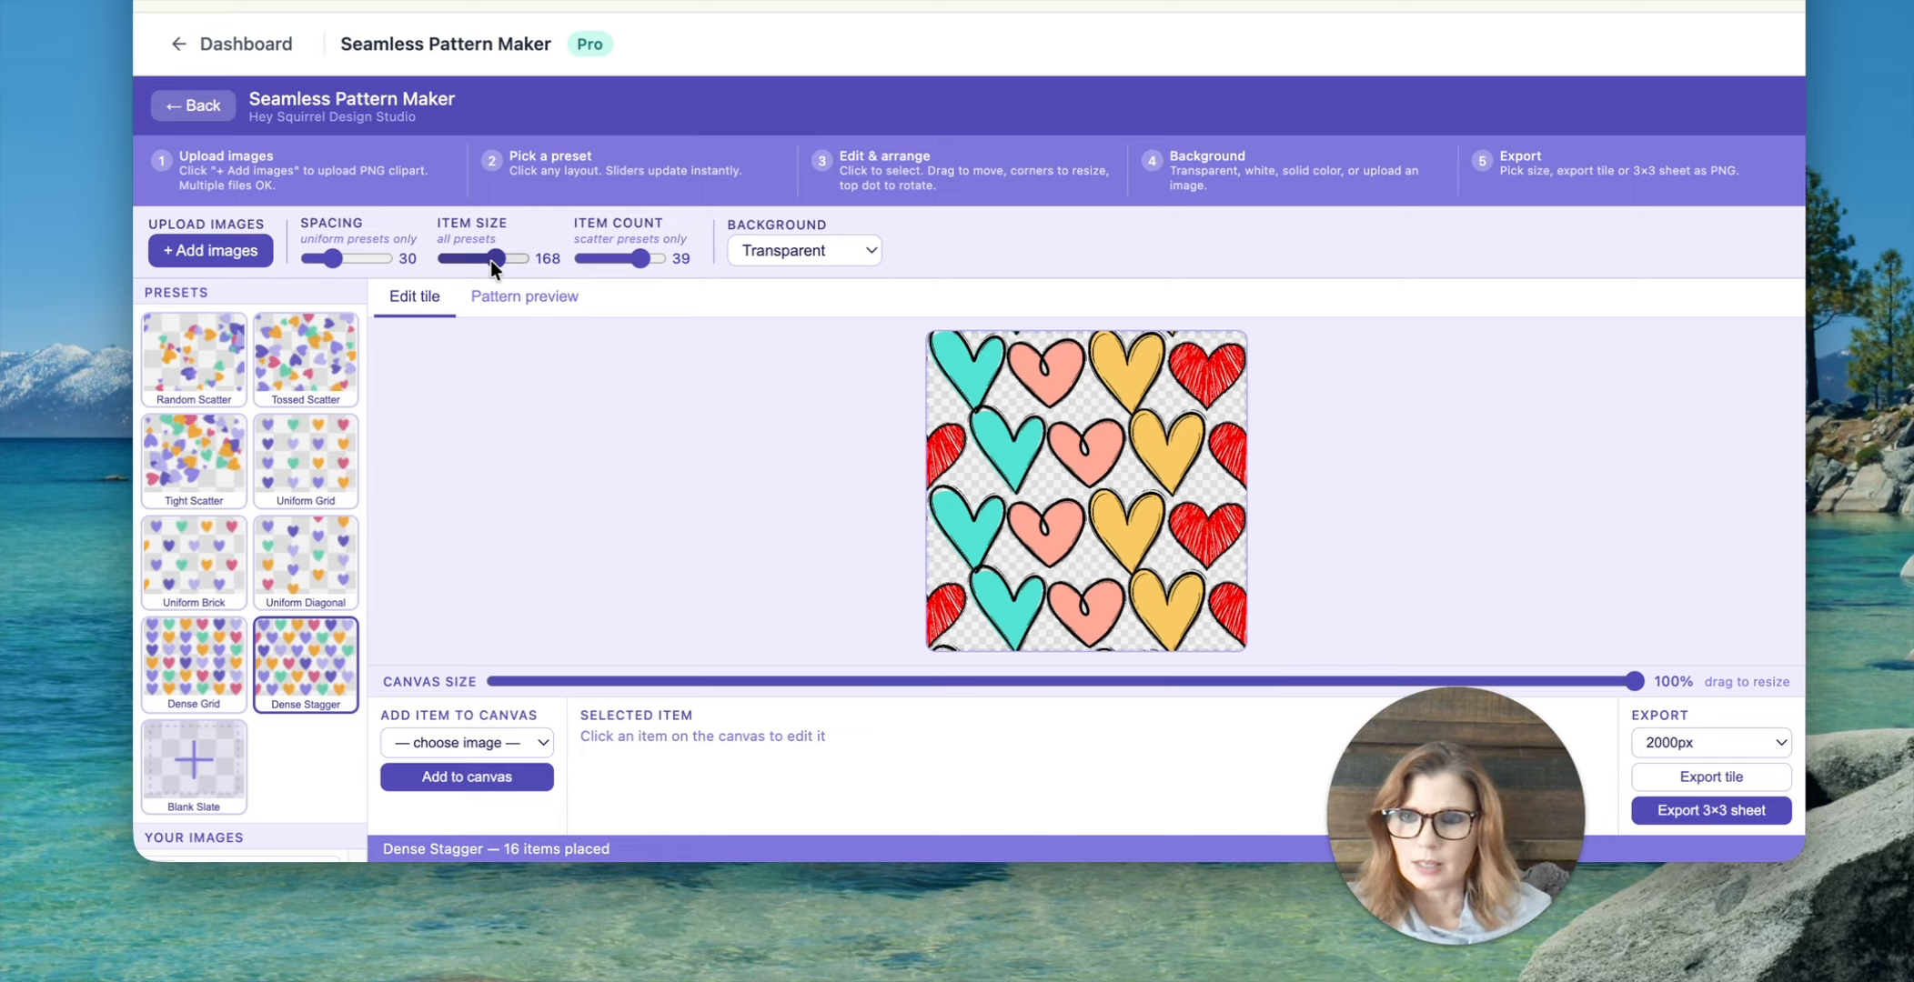
{"action": "left_click_drag", "start_coordinate": [491, 260], "coordinate": [486, 260]}
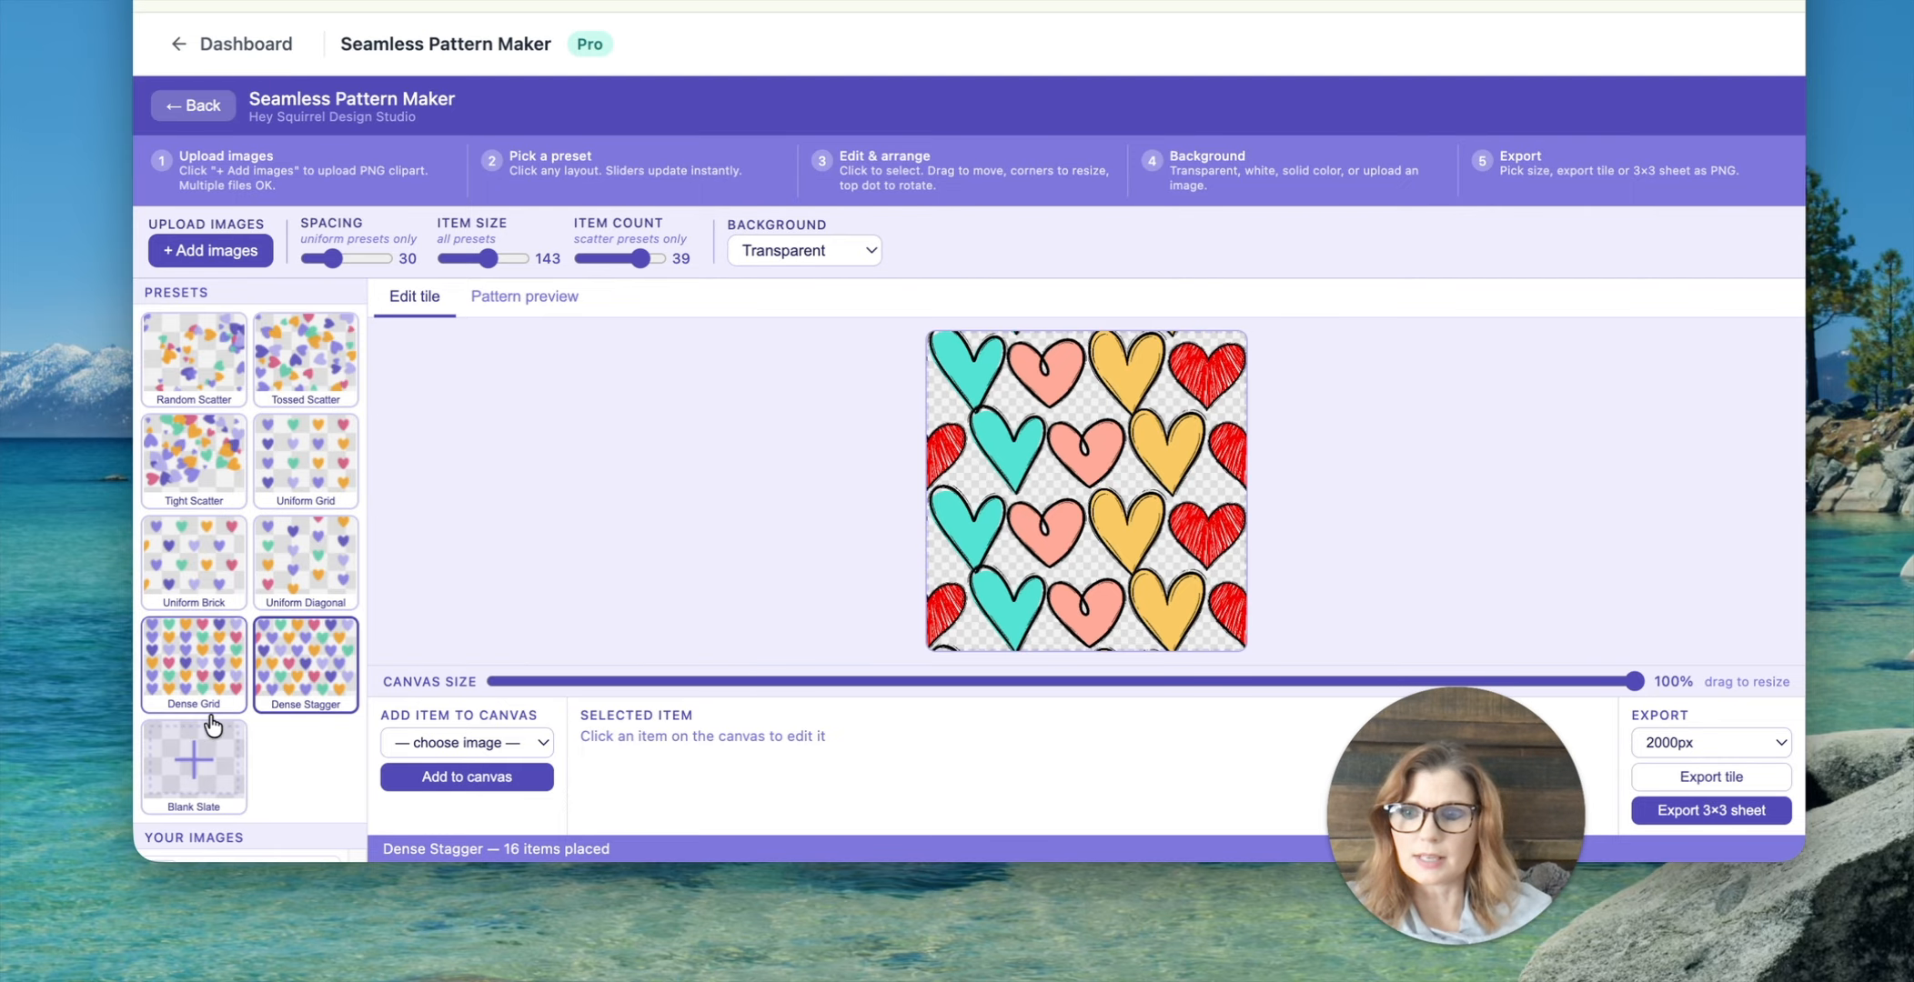
Step: Rotate the teal heart in the second row to 4° and enlarge it to size 253, keeping its opacity at 100%
{"action": "left_click", "coordinate": [1014, 455]}
{"action": "left_click_drag", "start_coordinate": [1012, 448], "coordinate": [1009, 433]}
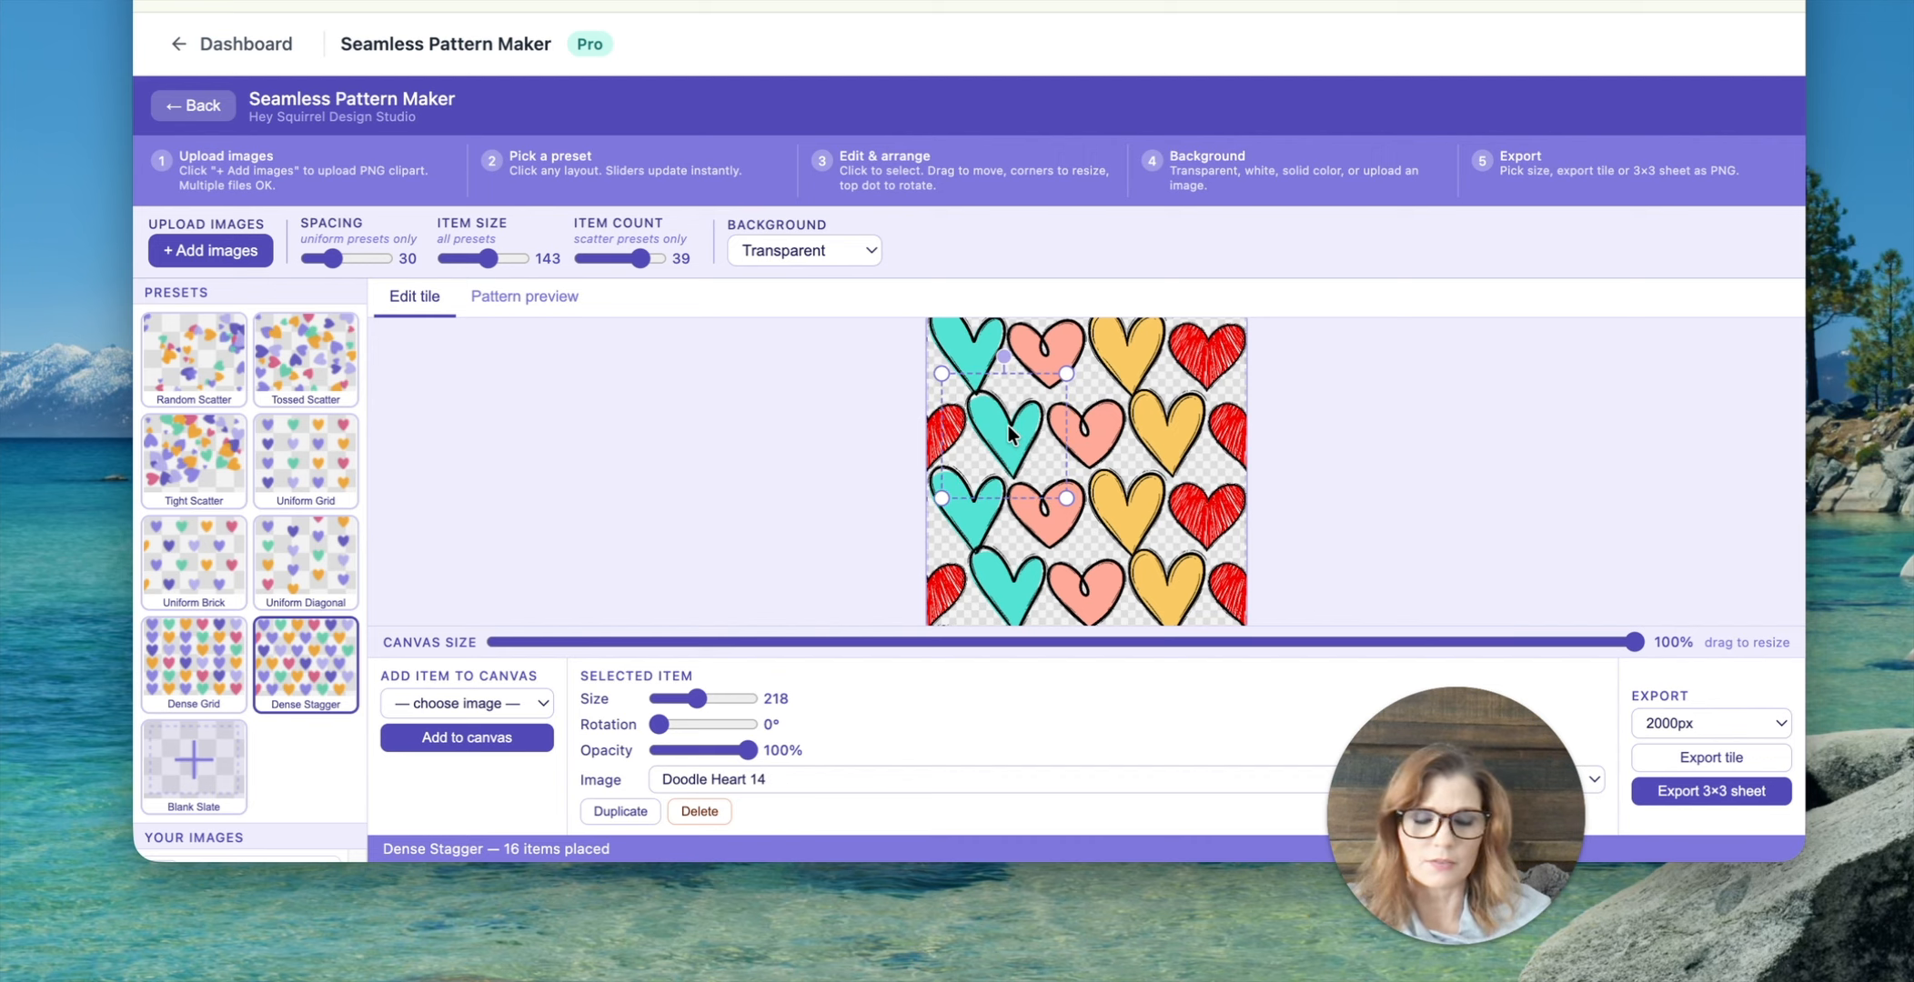
{"action": "left_click_drag", "start_coordinate": [1004, 357], "coordinate": [1011, 357]}
{"action": "left_click_drag", "start_coordinate": [1061, 503], "coordinate": [1064, 510]}
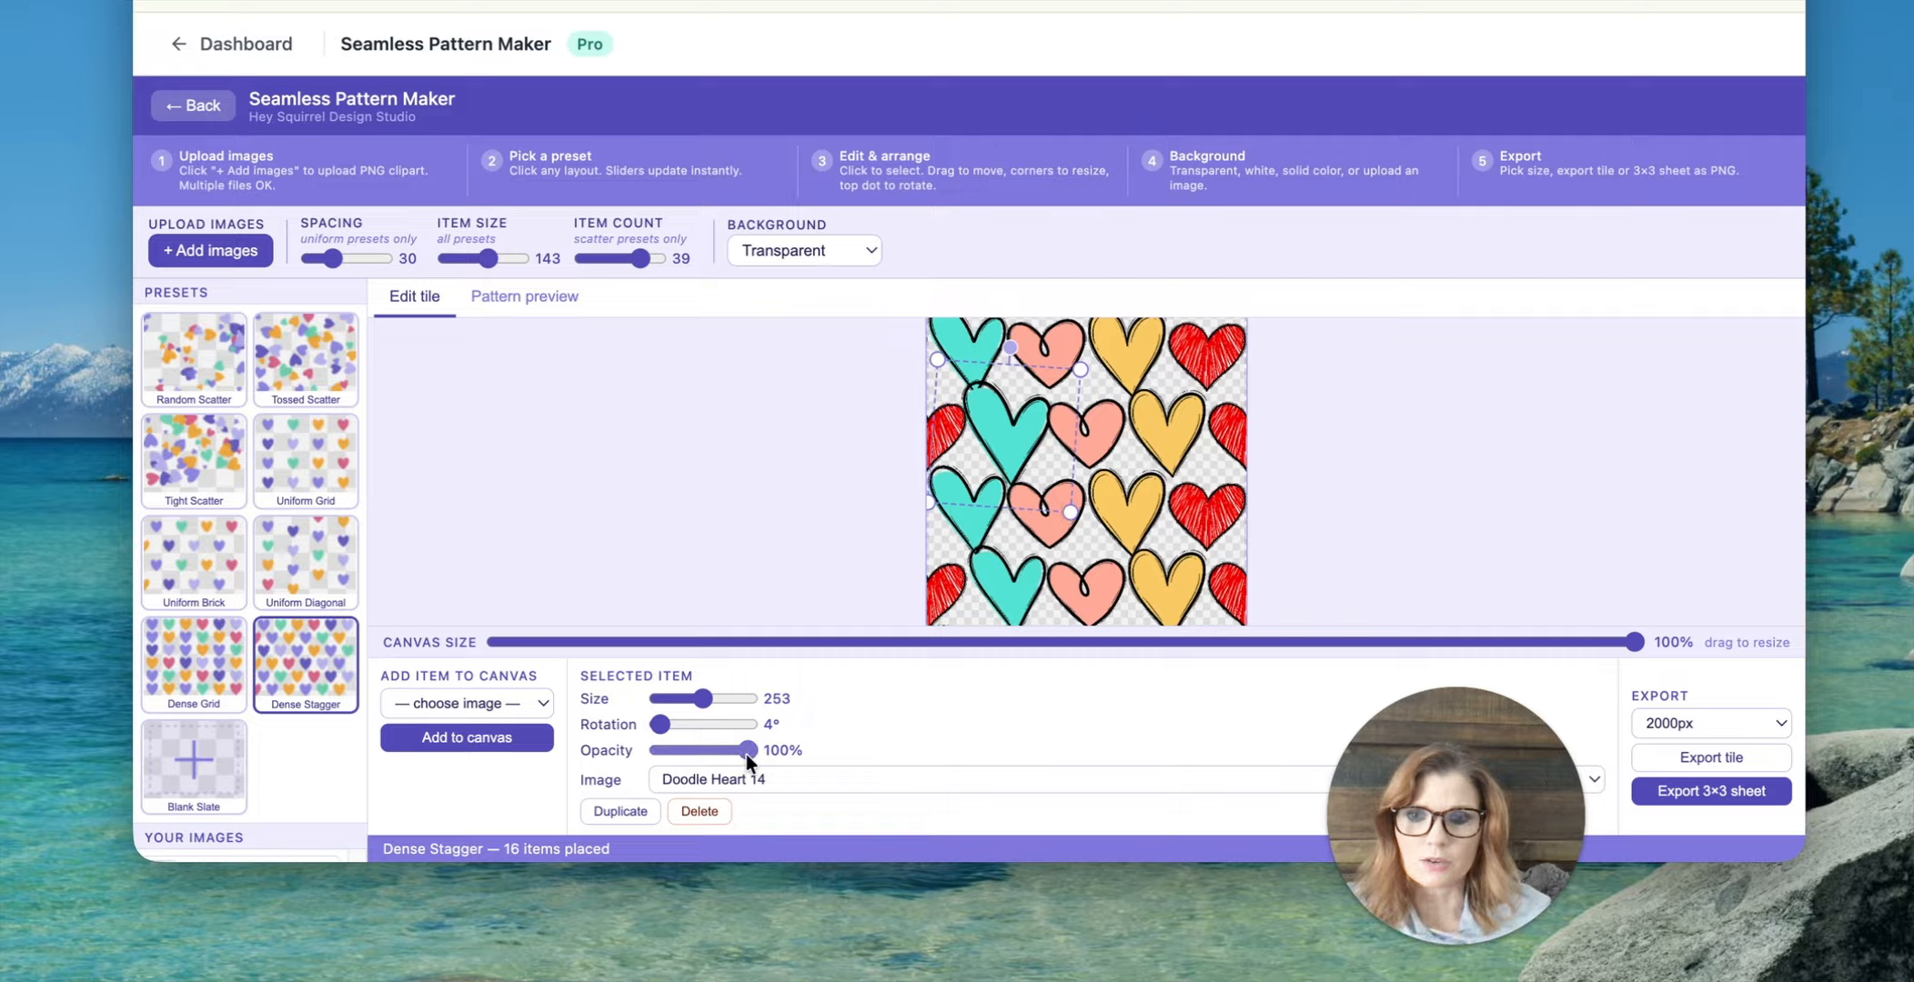
{"action": "left_click_drag", "start_coordinate": [746, 751], "coordinate": [787, 750]}
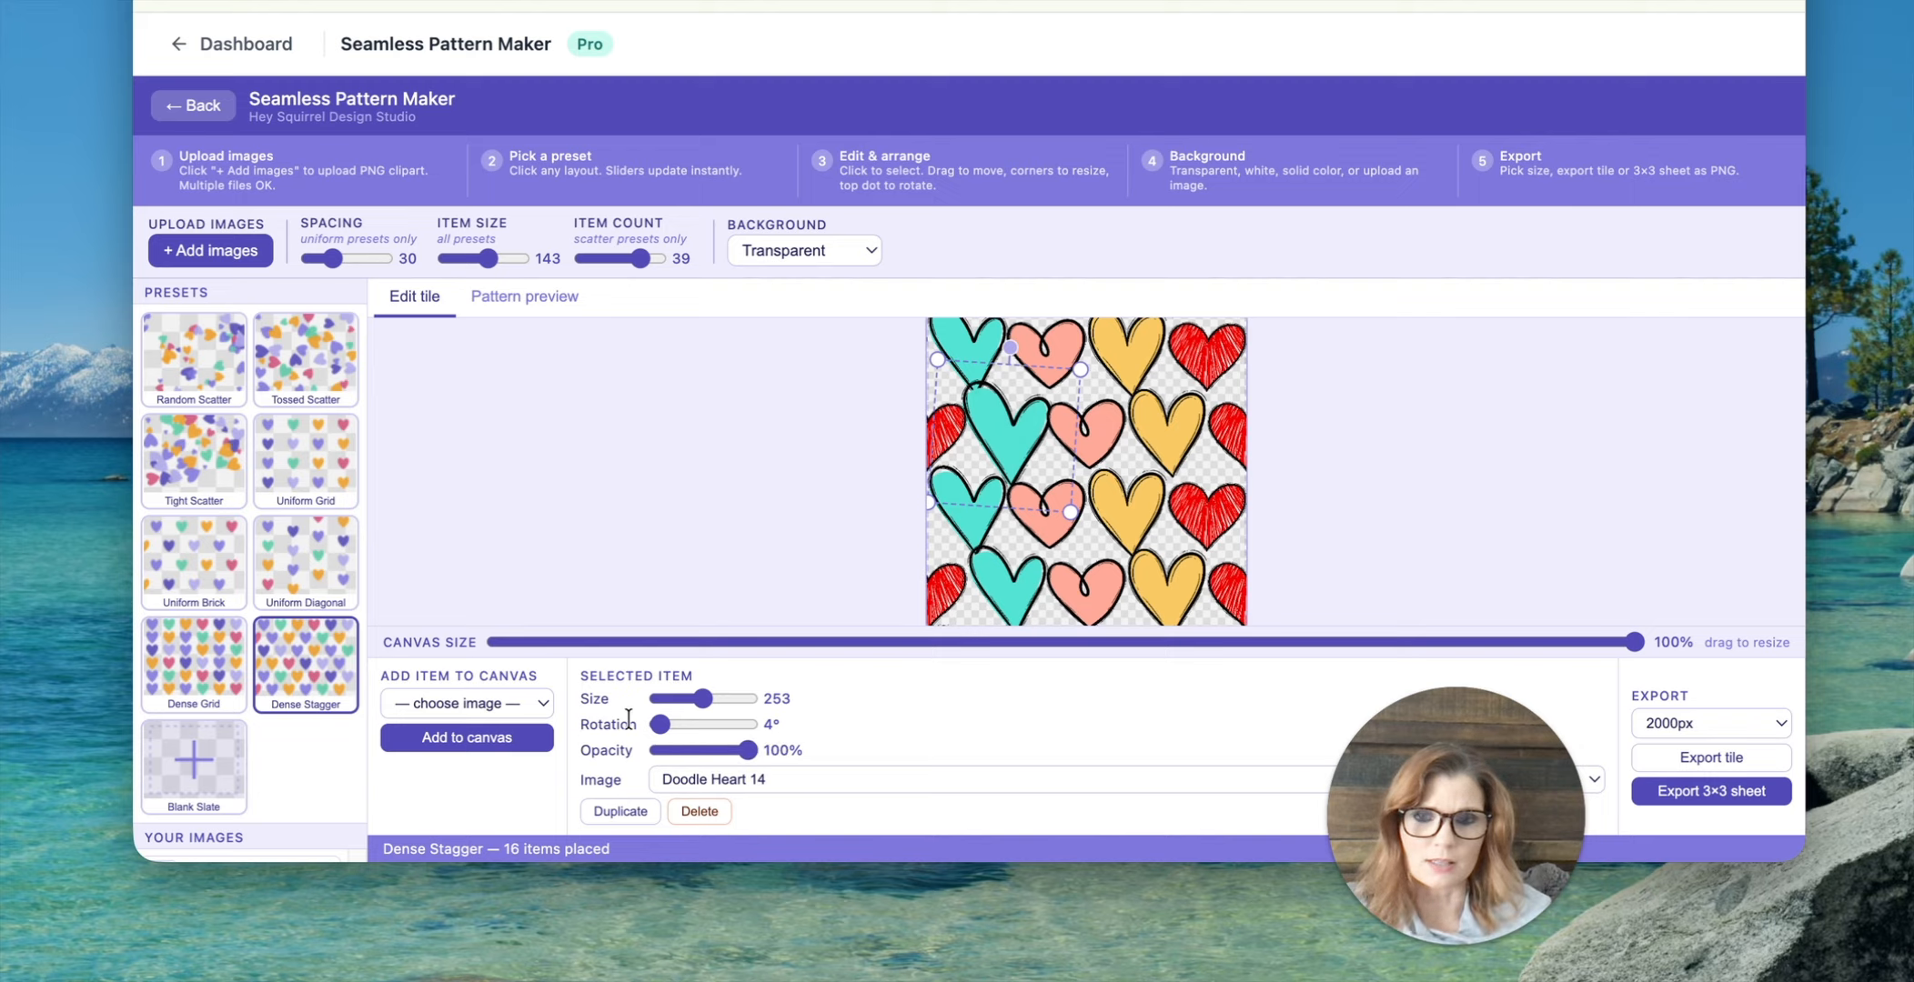
Step: Tilt the enlarged teal heart to a rotation of 356° and duplicate it
{"action": "left_click_drag", "start_coordinate": [1009, 352], "coordinate": [998, 348]}
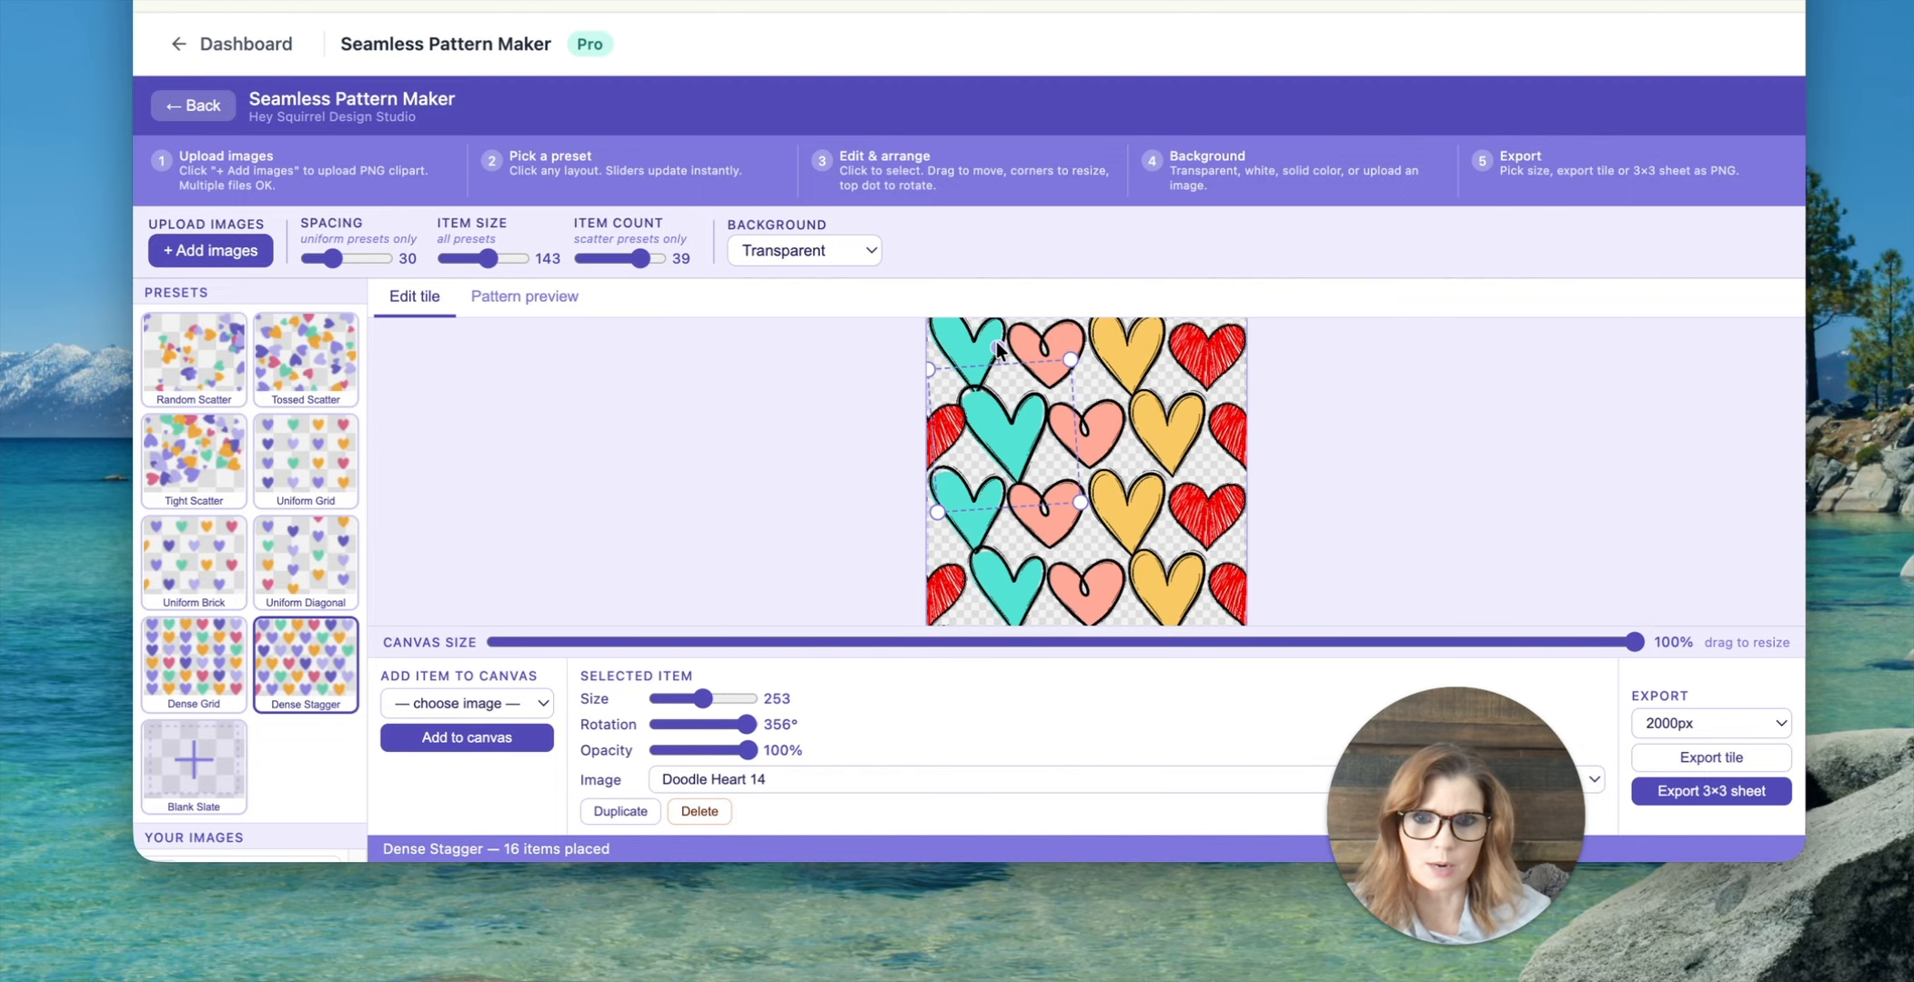
{"action": "left_click", "coordinate": [618, 812]}
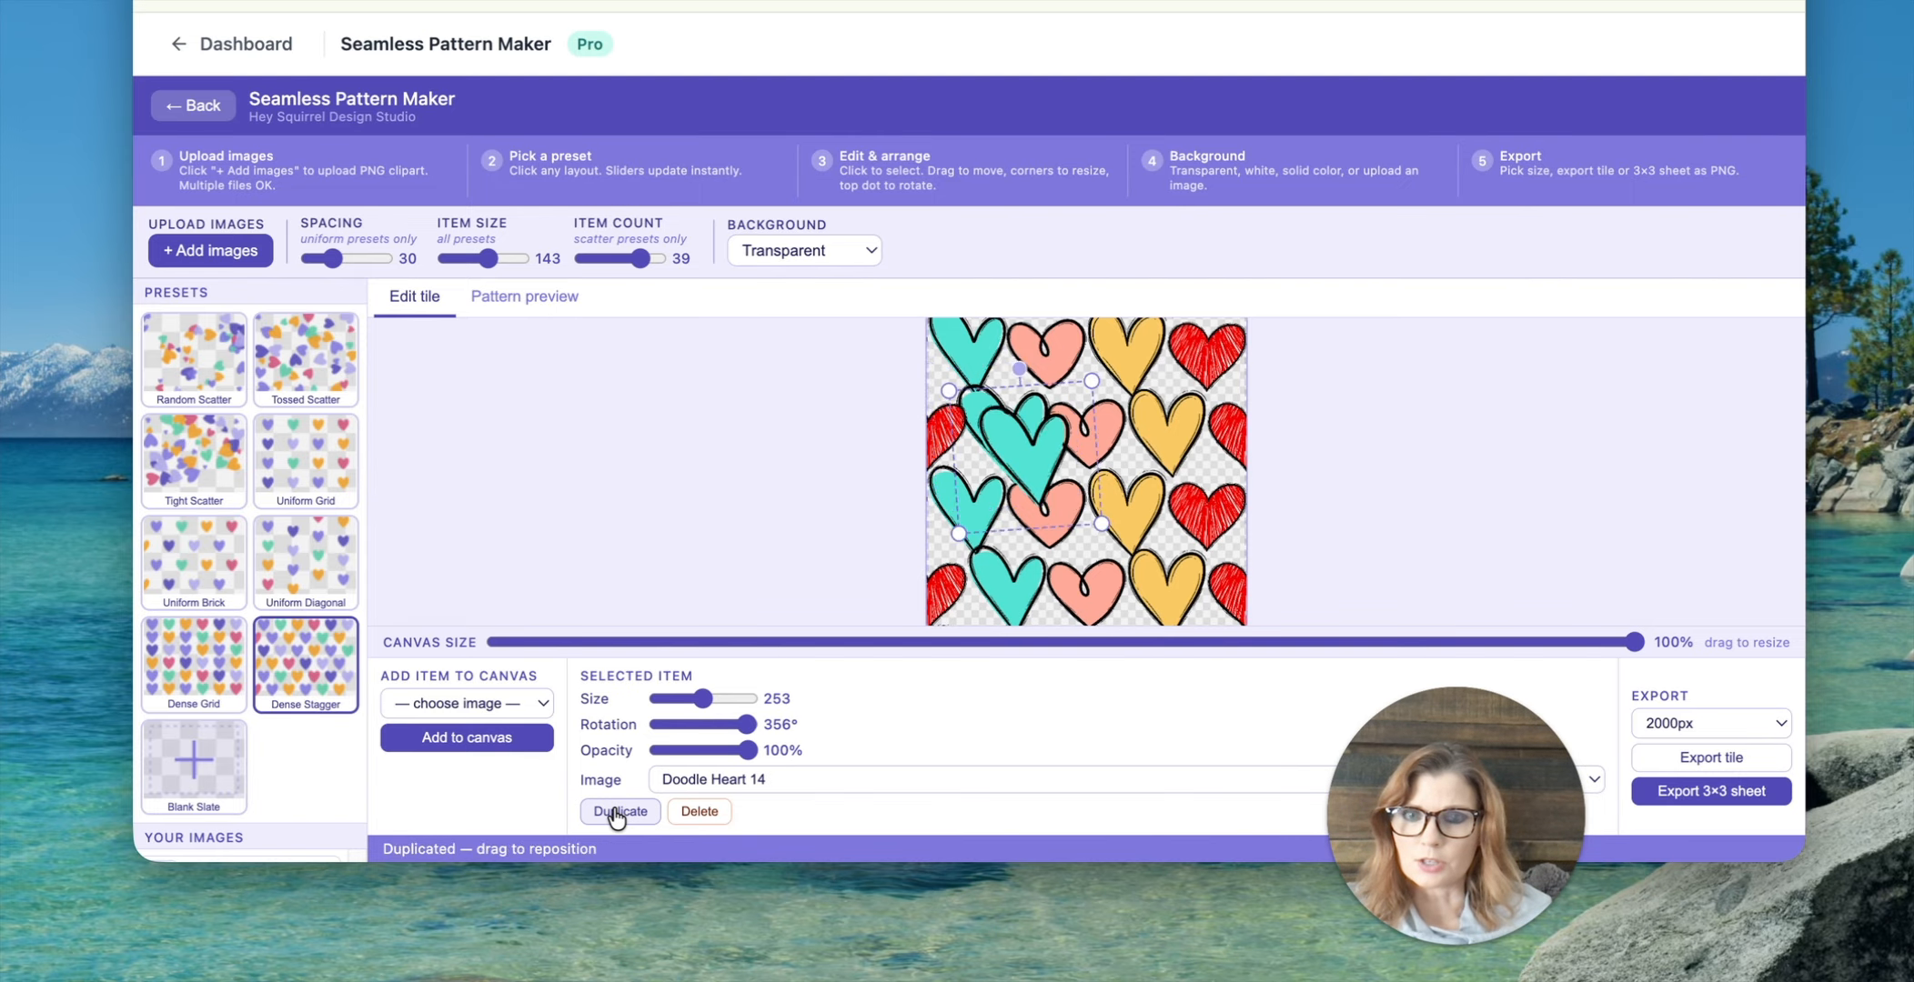
Step: Delete the duplicated teal heart and the pink heart in the second row
{"action": "left_click", "coordinate": [700, 811]}
{"action": "left_click", "coordinate": [1098, 459]}
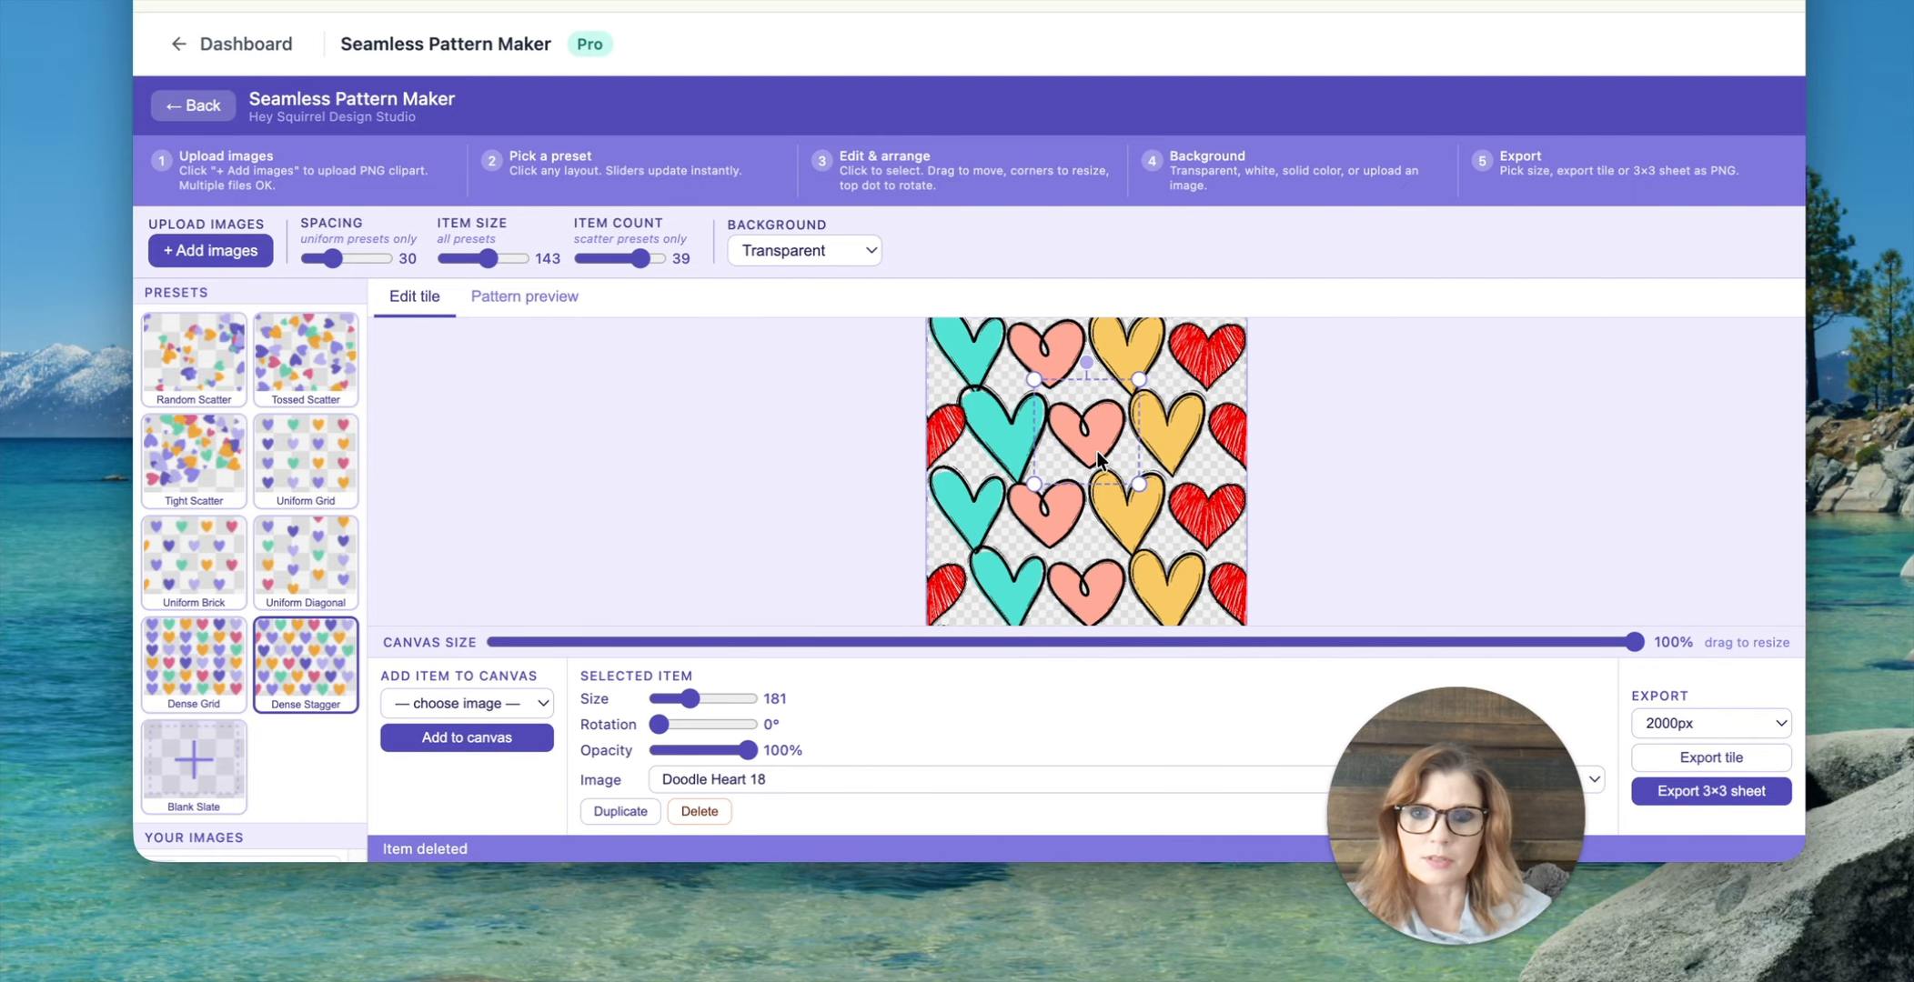
{"action": "left_click", "coordinate": [712, 812]}
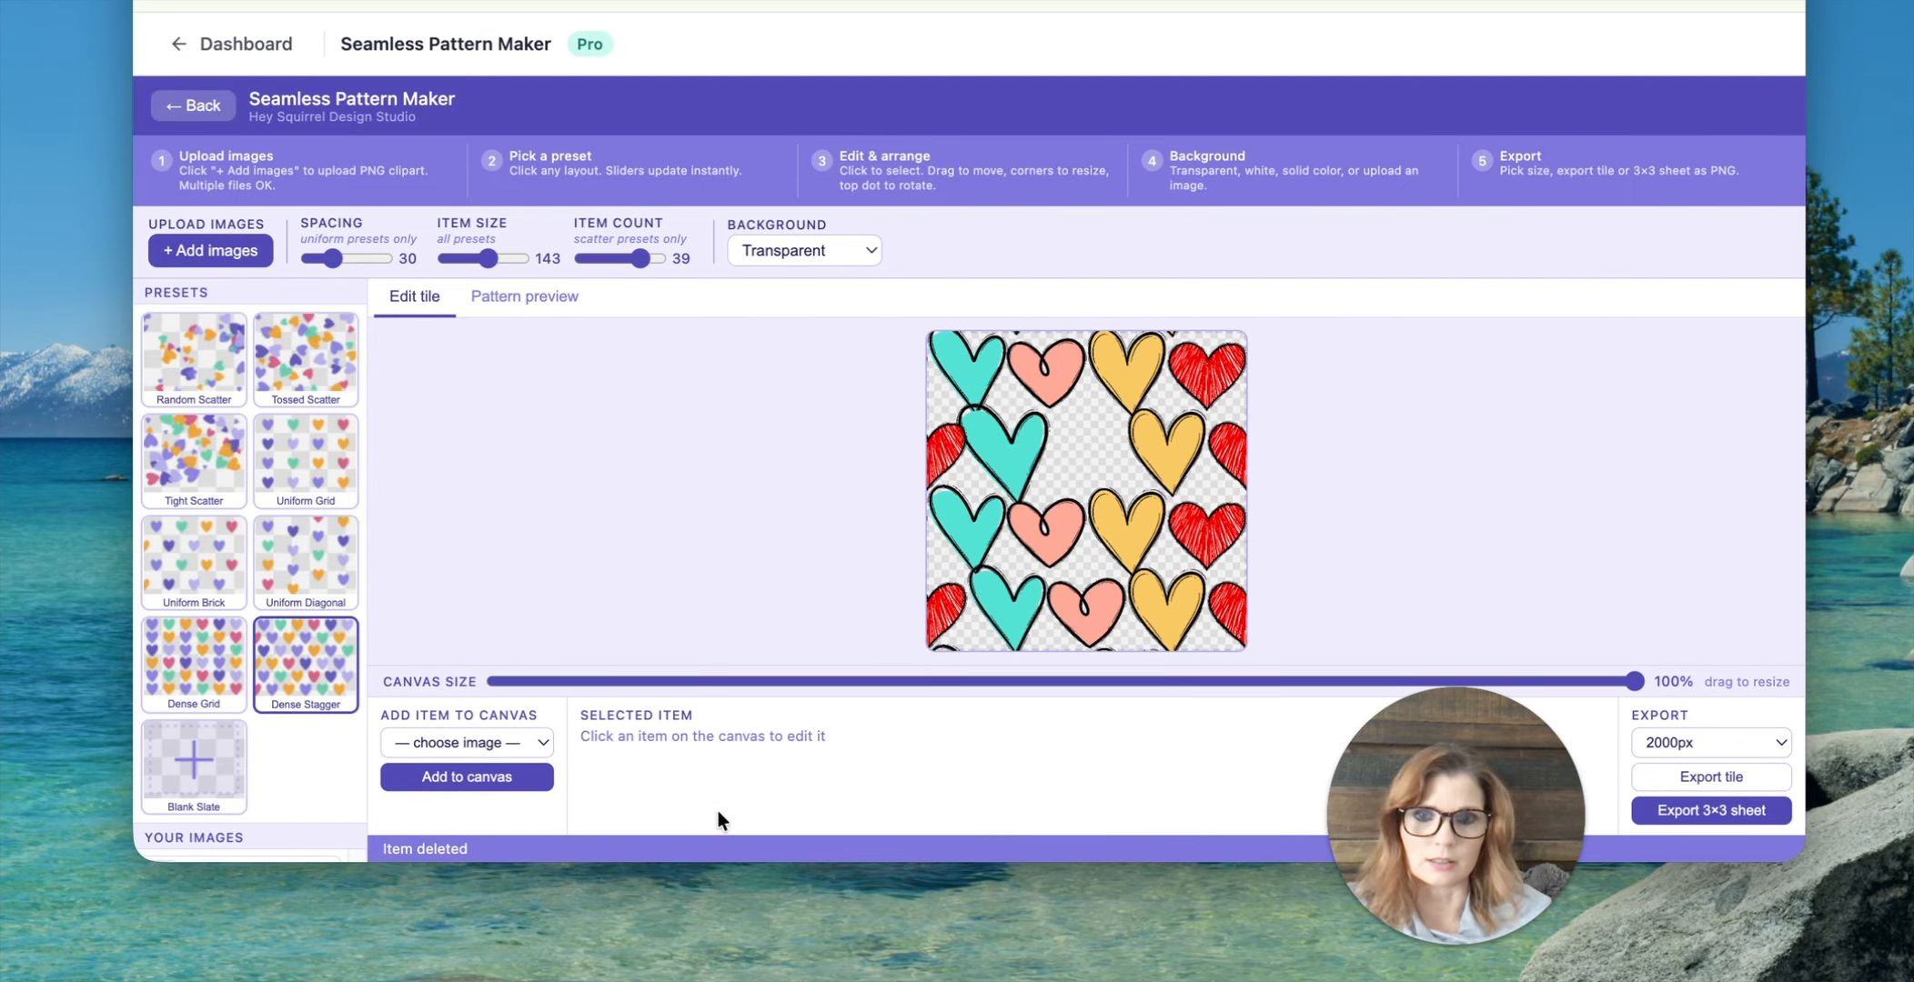
Step: Move the third-row yellow heart into the second-row gap, and shift the yellow hearts in the top and bottom rows
{"action": "left_click", "coordinate": [1073, 389]}
{"action": "left_click", "coordinate": [1048, 365]}
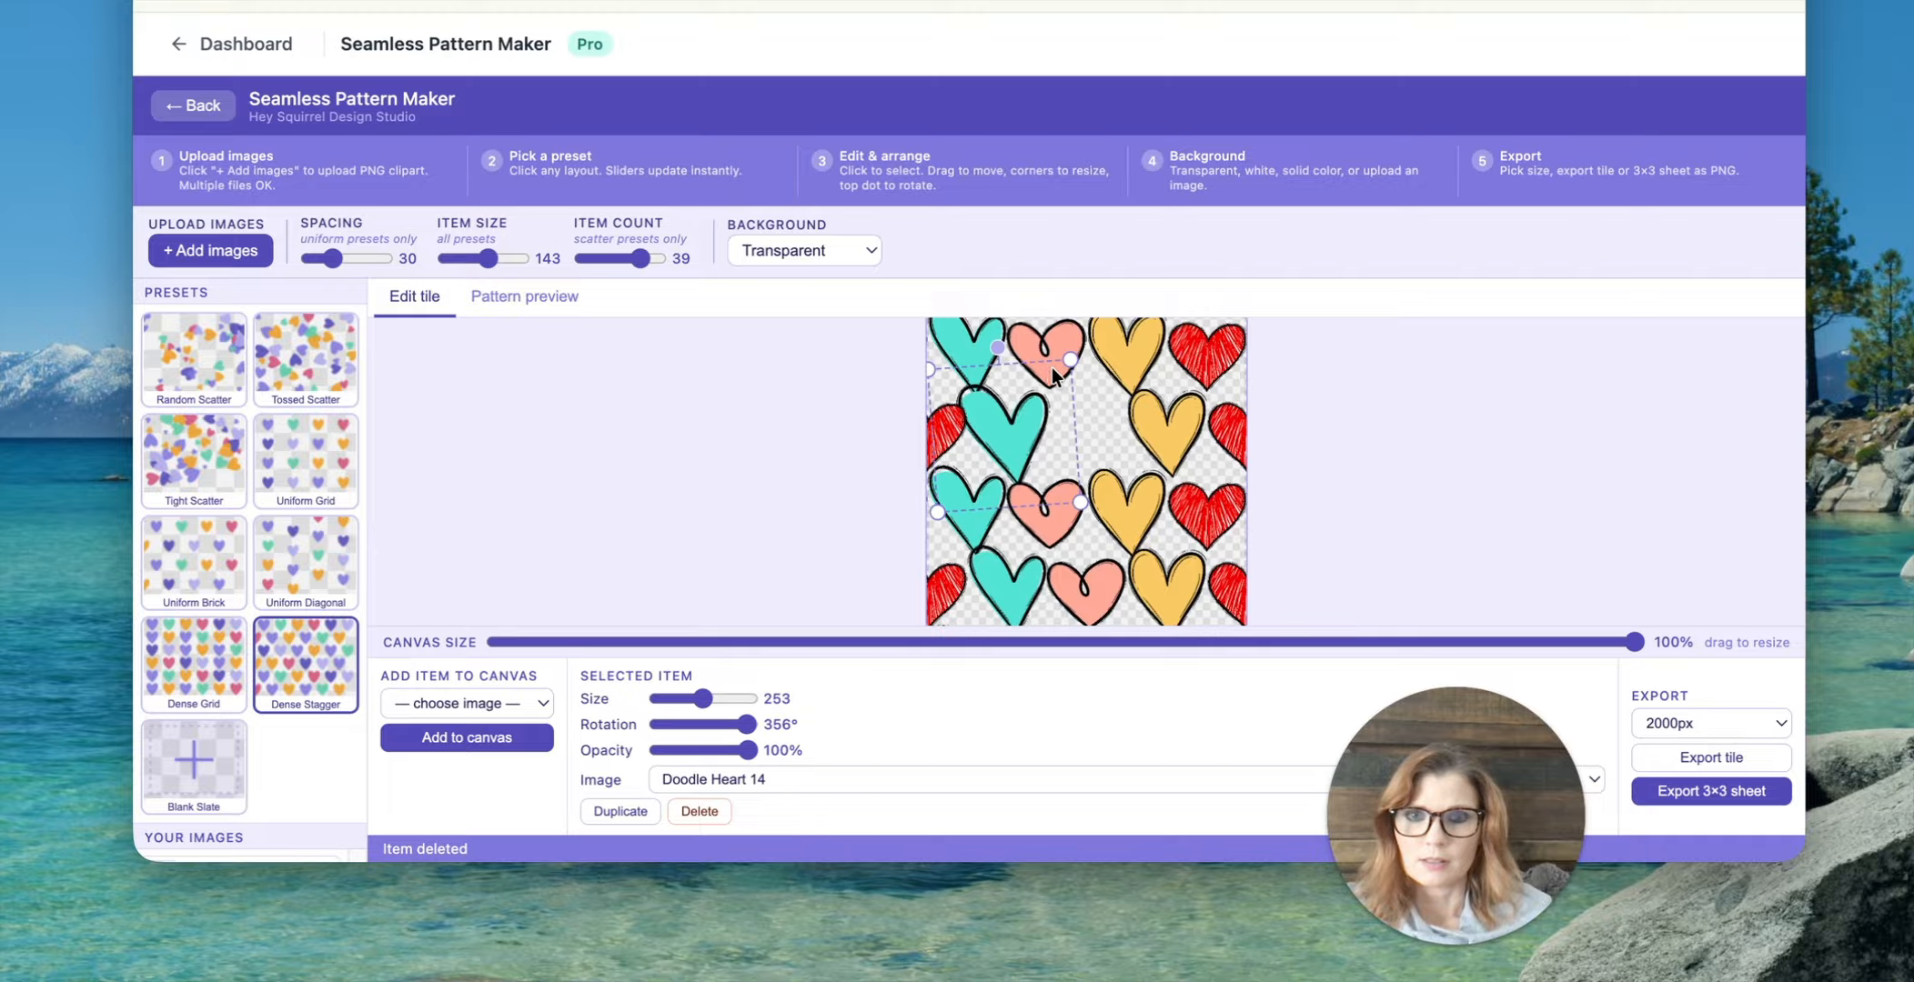
{"action": "left_click", "coordinate": [1117, 457]}
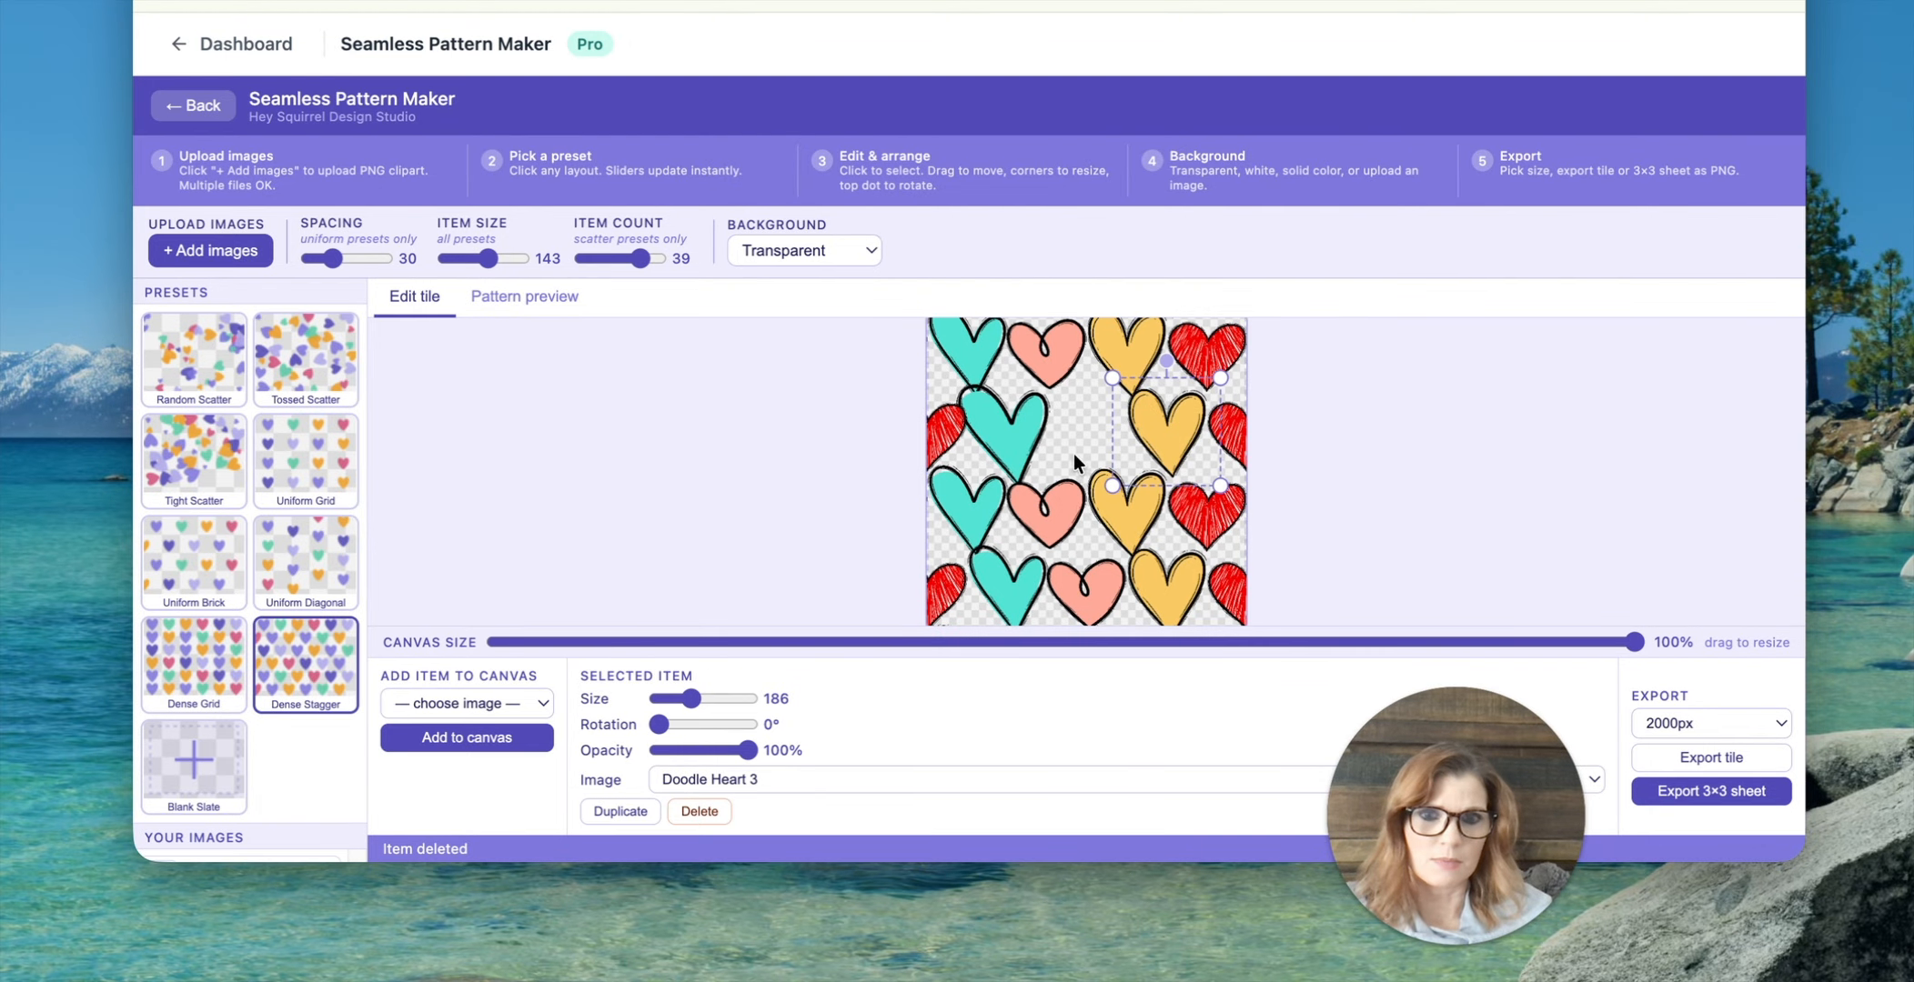
{"action": "left_click_drag", "start_coordinate": [1154, 432], "coordinate": [1079, 455]}
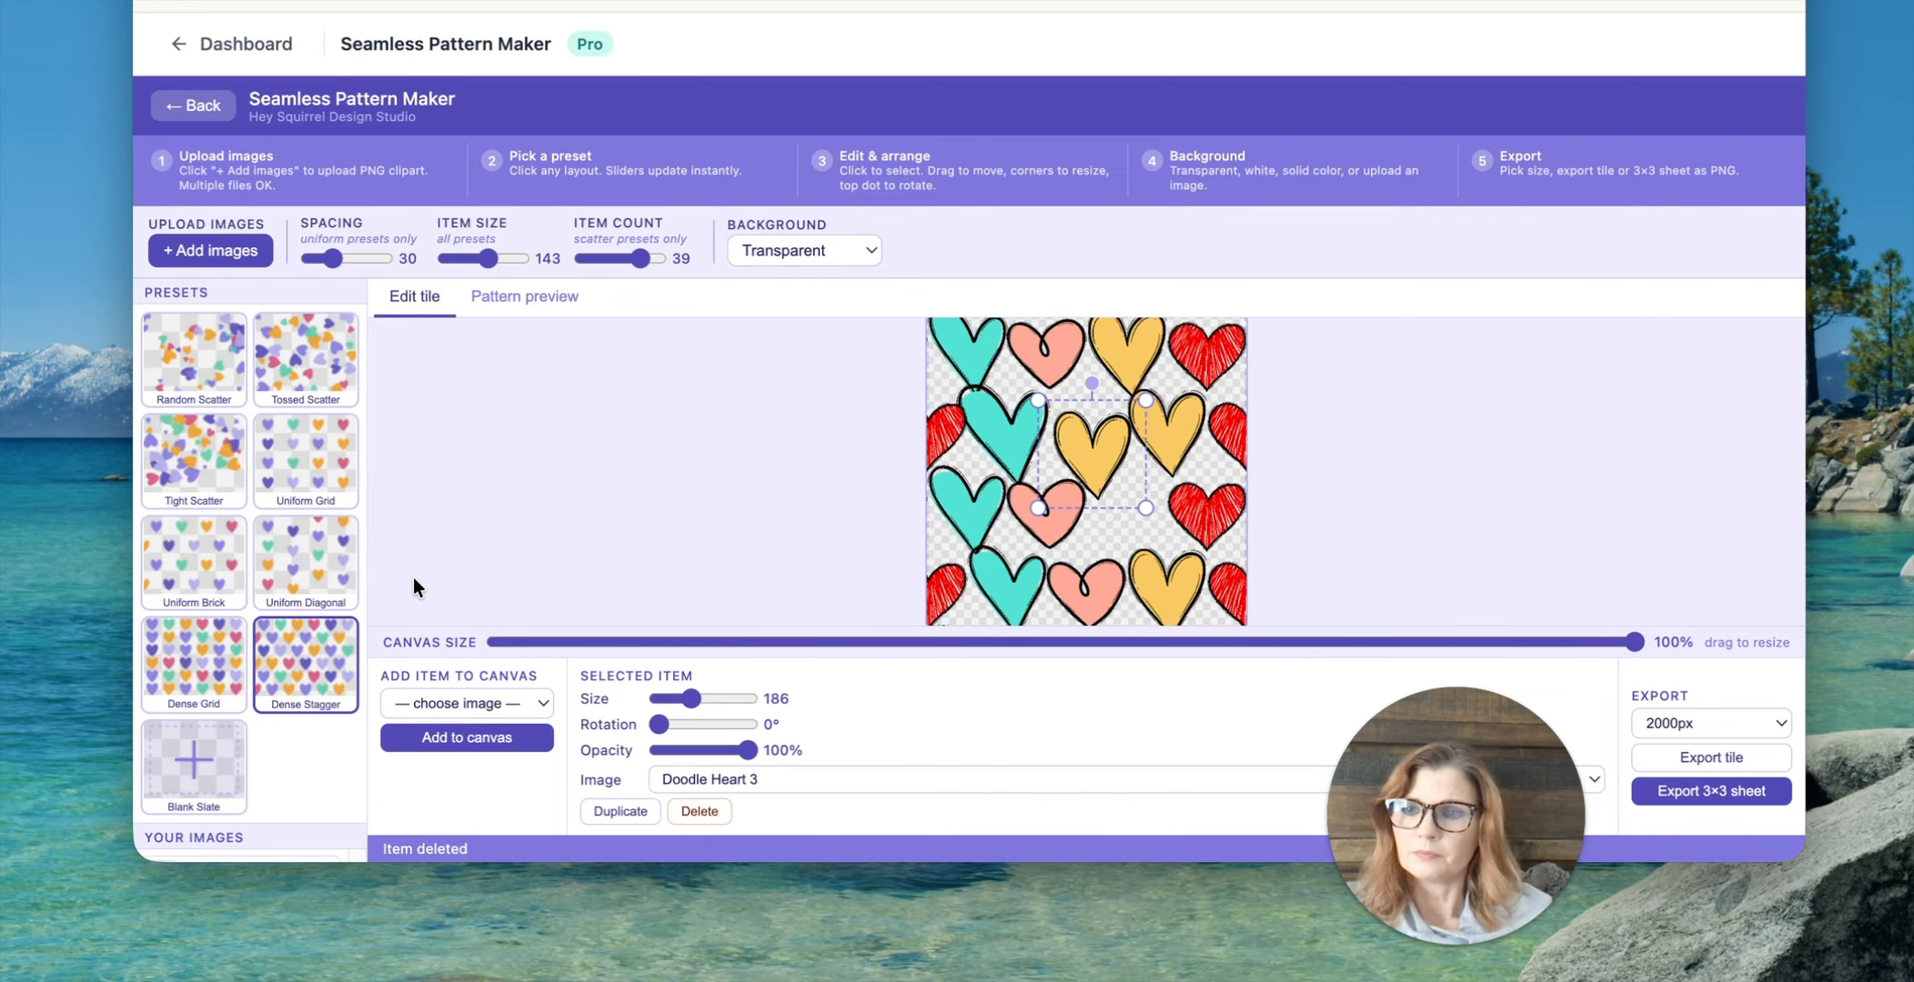
{"action": "mouse_move", "coordinate": [1129, 346]}
{"action": "left_mouse_down"}
{"action": "mouse_move", "coordinate": [1129, 304]}
{"action": "mouse_move", "coordinate": [1126, 357]}
{"action": "left_mouse_up"}
{"action": "left_click", "coordinate": [1117, 623]}
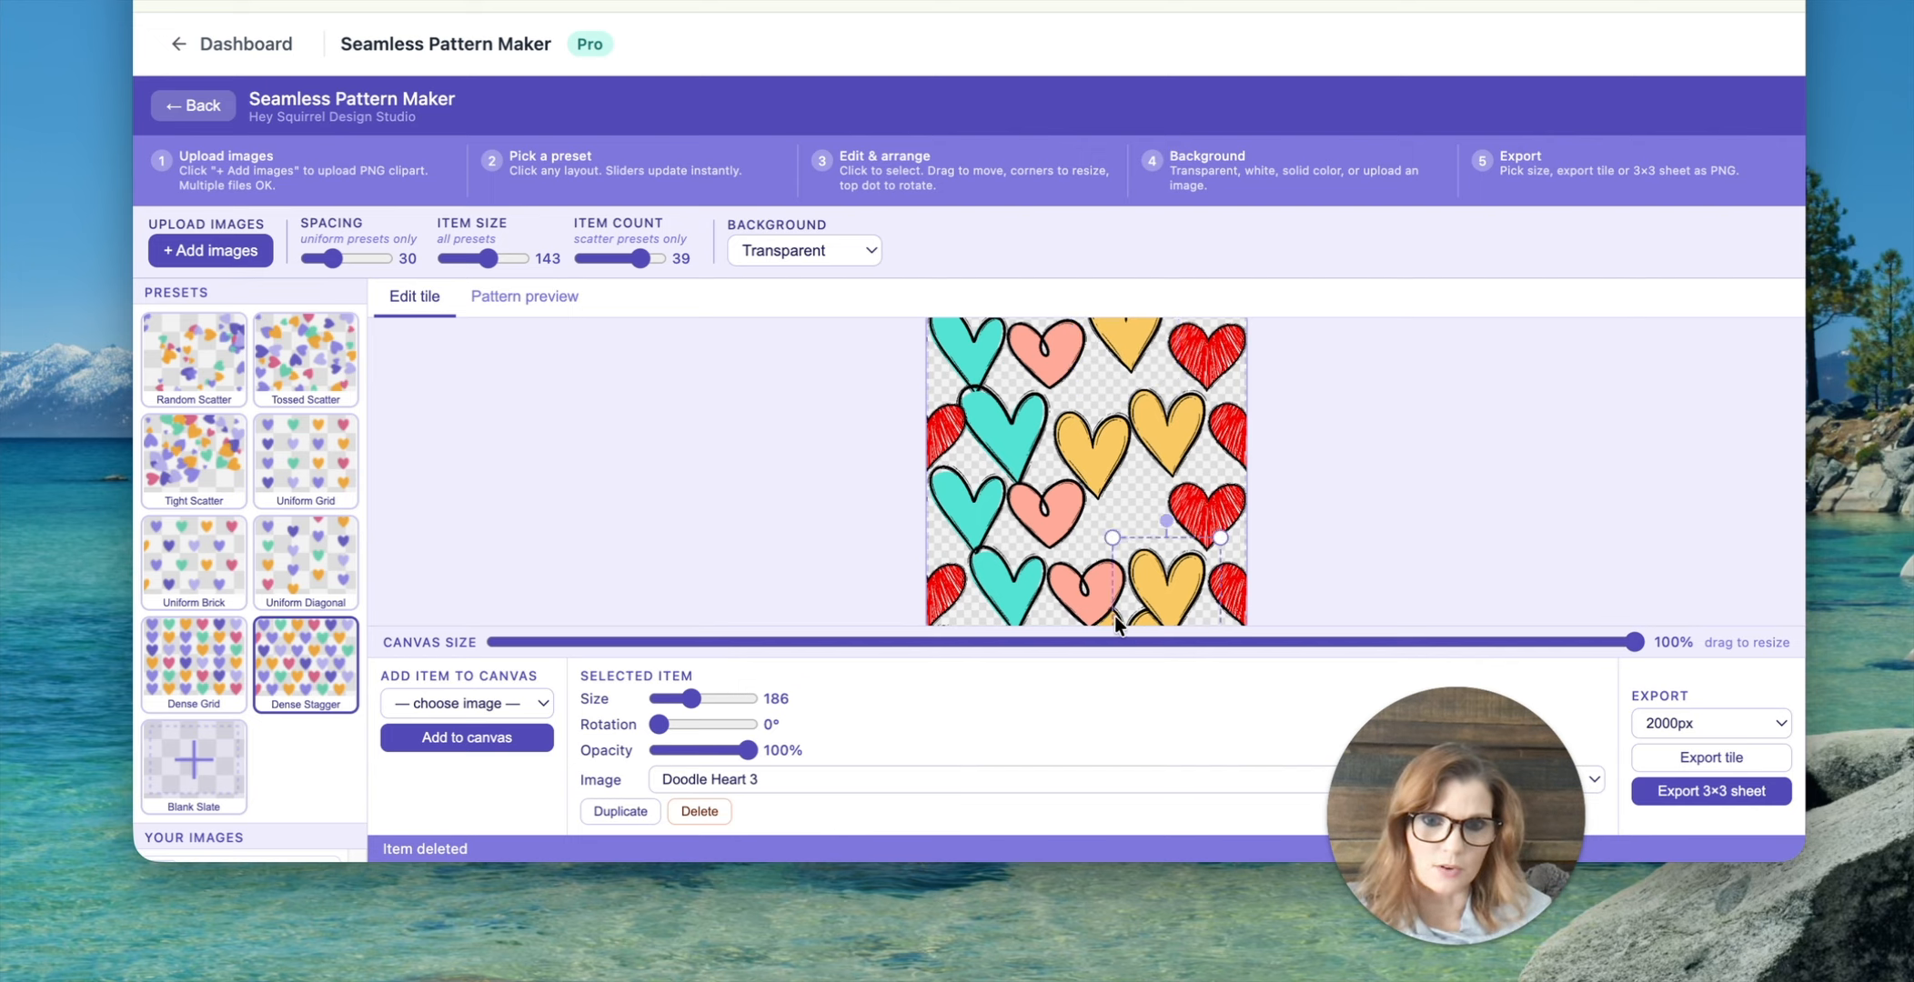
{"action": "mouse_move", "coordinate": [1173, 589]}
{"action": "left_mouse_down"}
{"action": "mouse_move", "coordinate": [1196, 623]}
{"action": "mouse_move", "coordinate": [1195, 599]}
{"action": "left_mouse_up"}
{"action": "mouse_move", "coordinate": [1233, 438]}
{"action": "left_mouse_down"}
{"action": "mouse_move", "coordinate": [1209, 438]}
{"action": "mouse_move", "coordinate": [1225, 438]}
{"action": "left_mouse_up"}
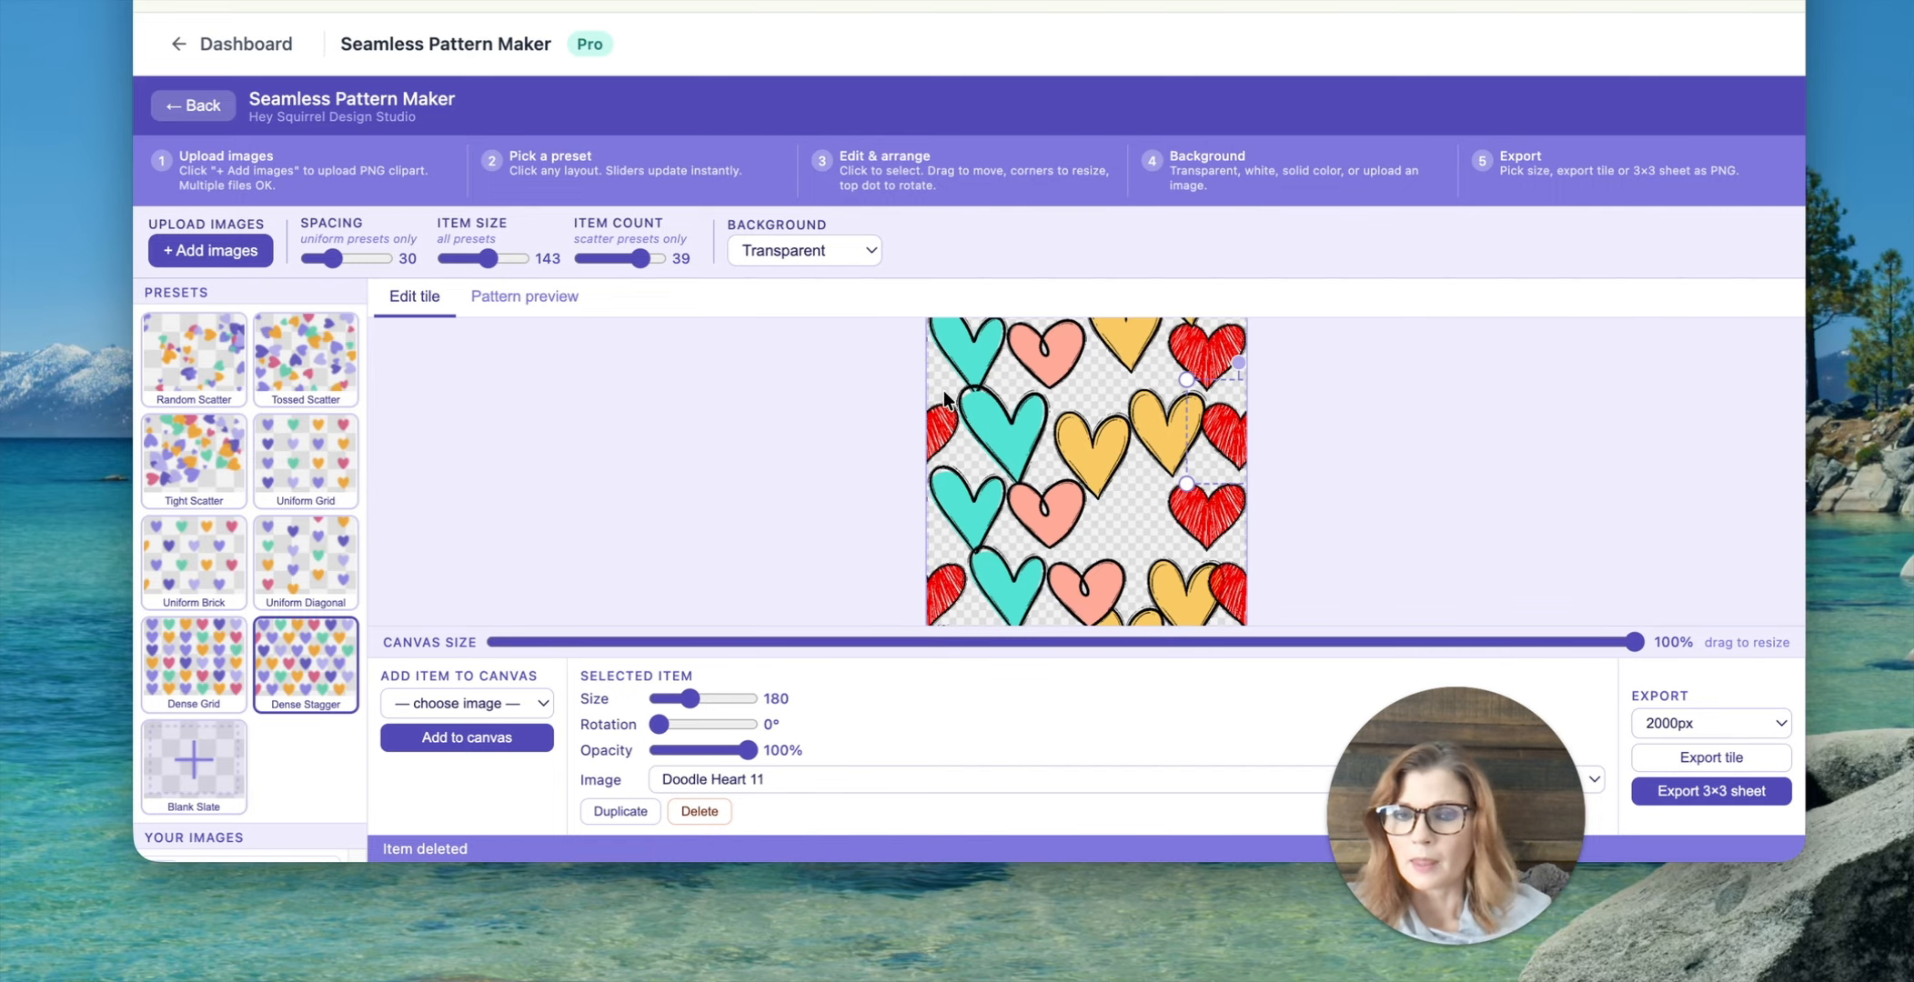
Step: Replace the edited layout with the Dense Grid preset, switch to Dense Stagger and show the repeating pattern preview
{"action": "left_click", "coordinate": [162, 671]}
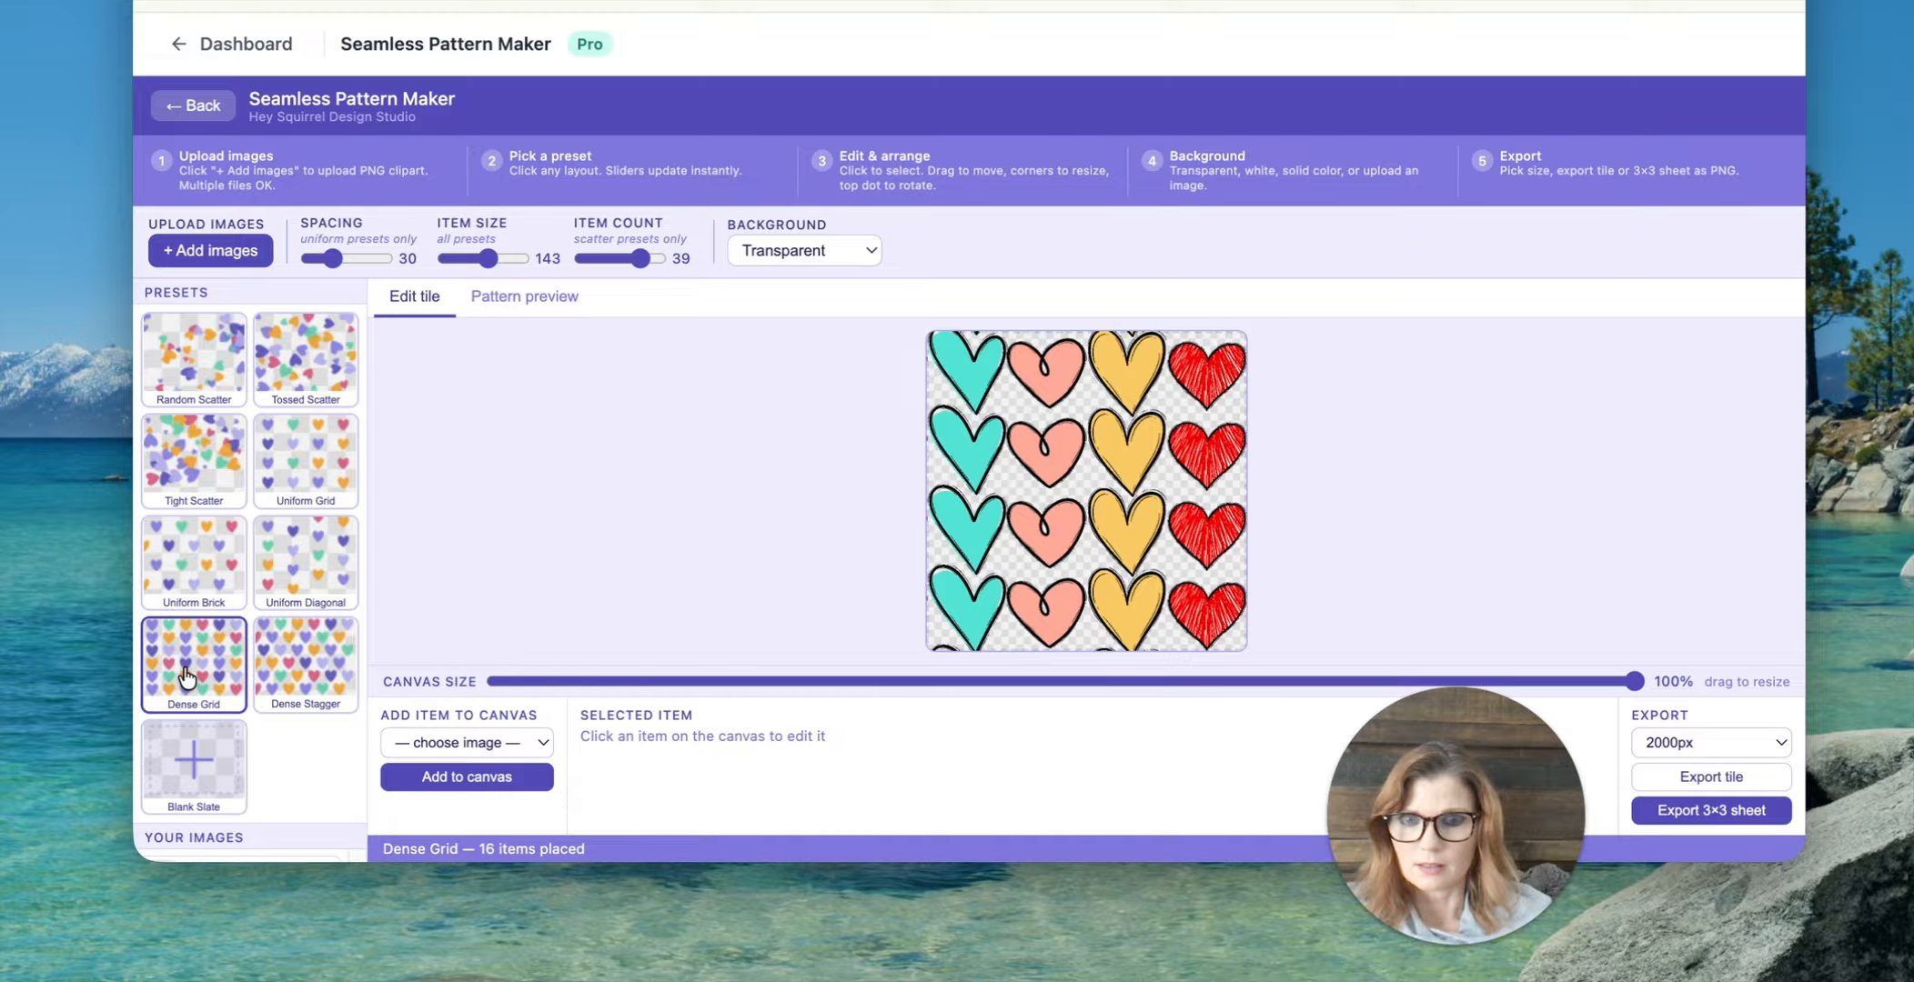
{"action": "left_click", "coordinate": [289, 675]}
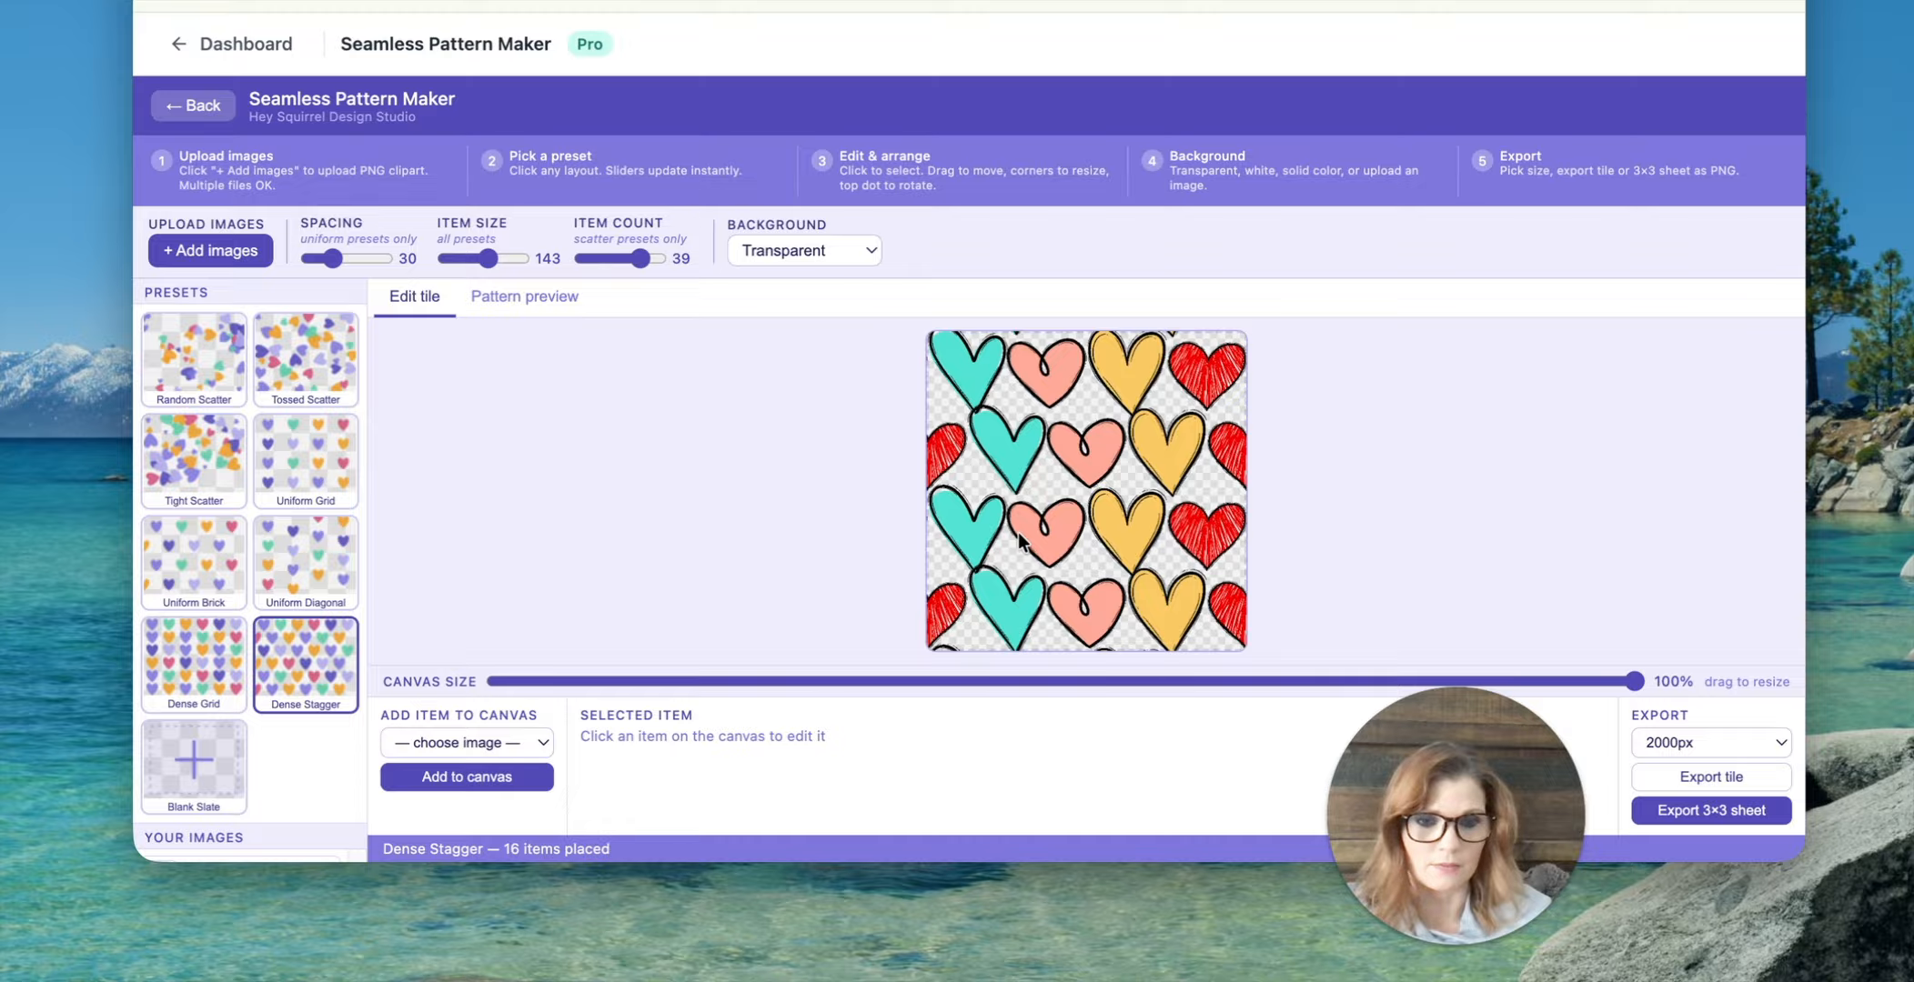
{"action": "left_click", "coordinate": [507, 300]}
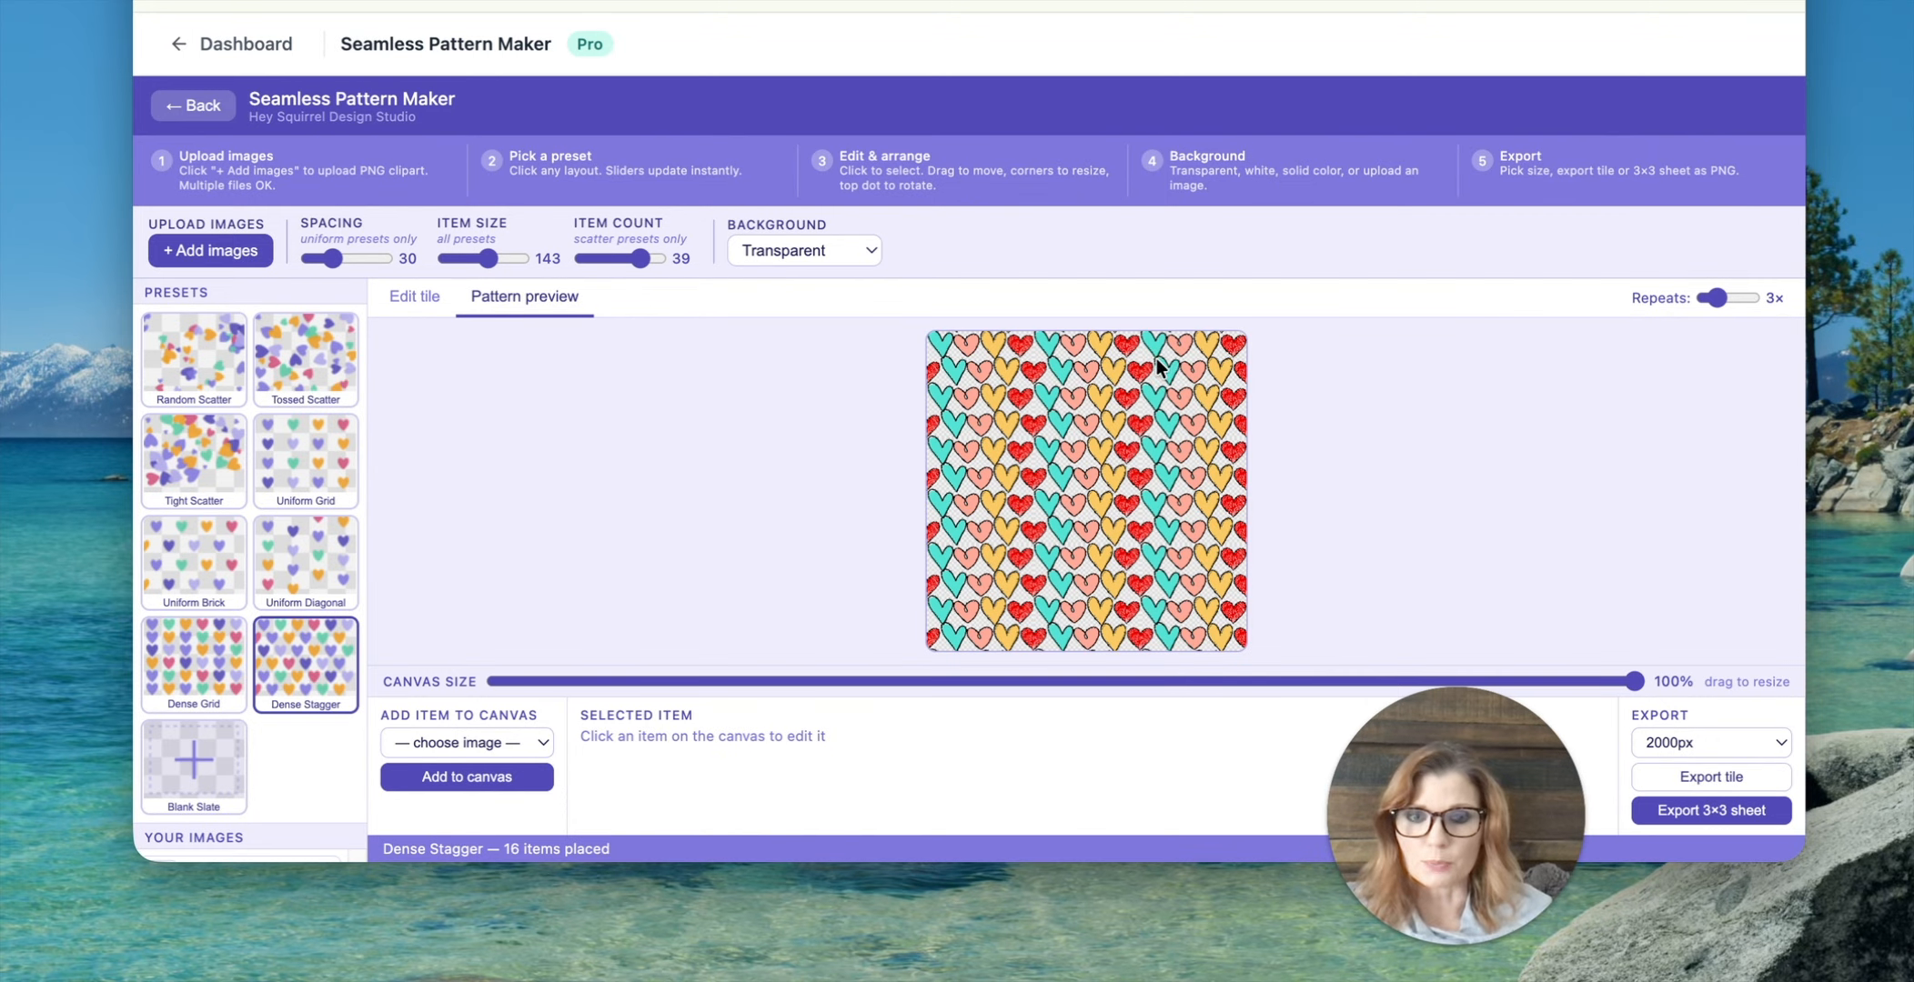
Step: Try the Dense Grid, Uniform Diagonal and Tossed Scatter presets in the pattern preview
{"action": "left_click", "coordinate": [152, 657]}
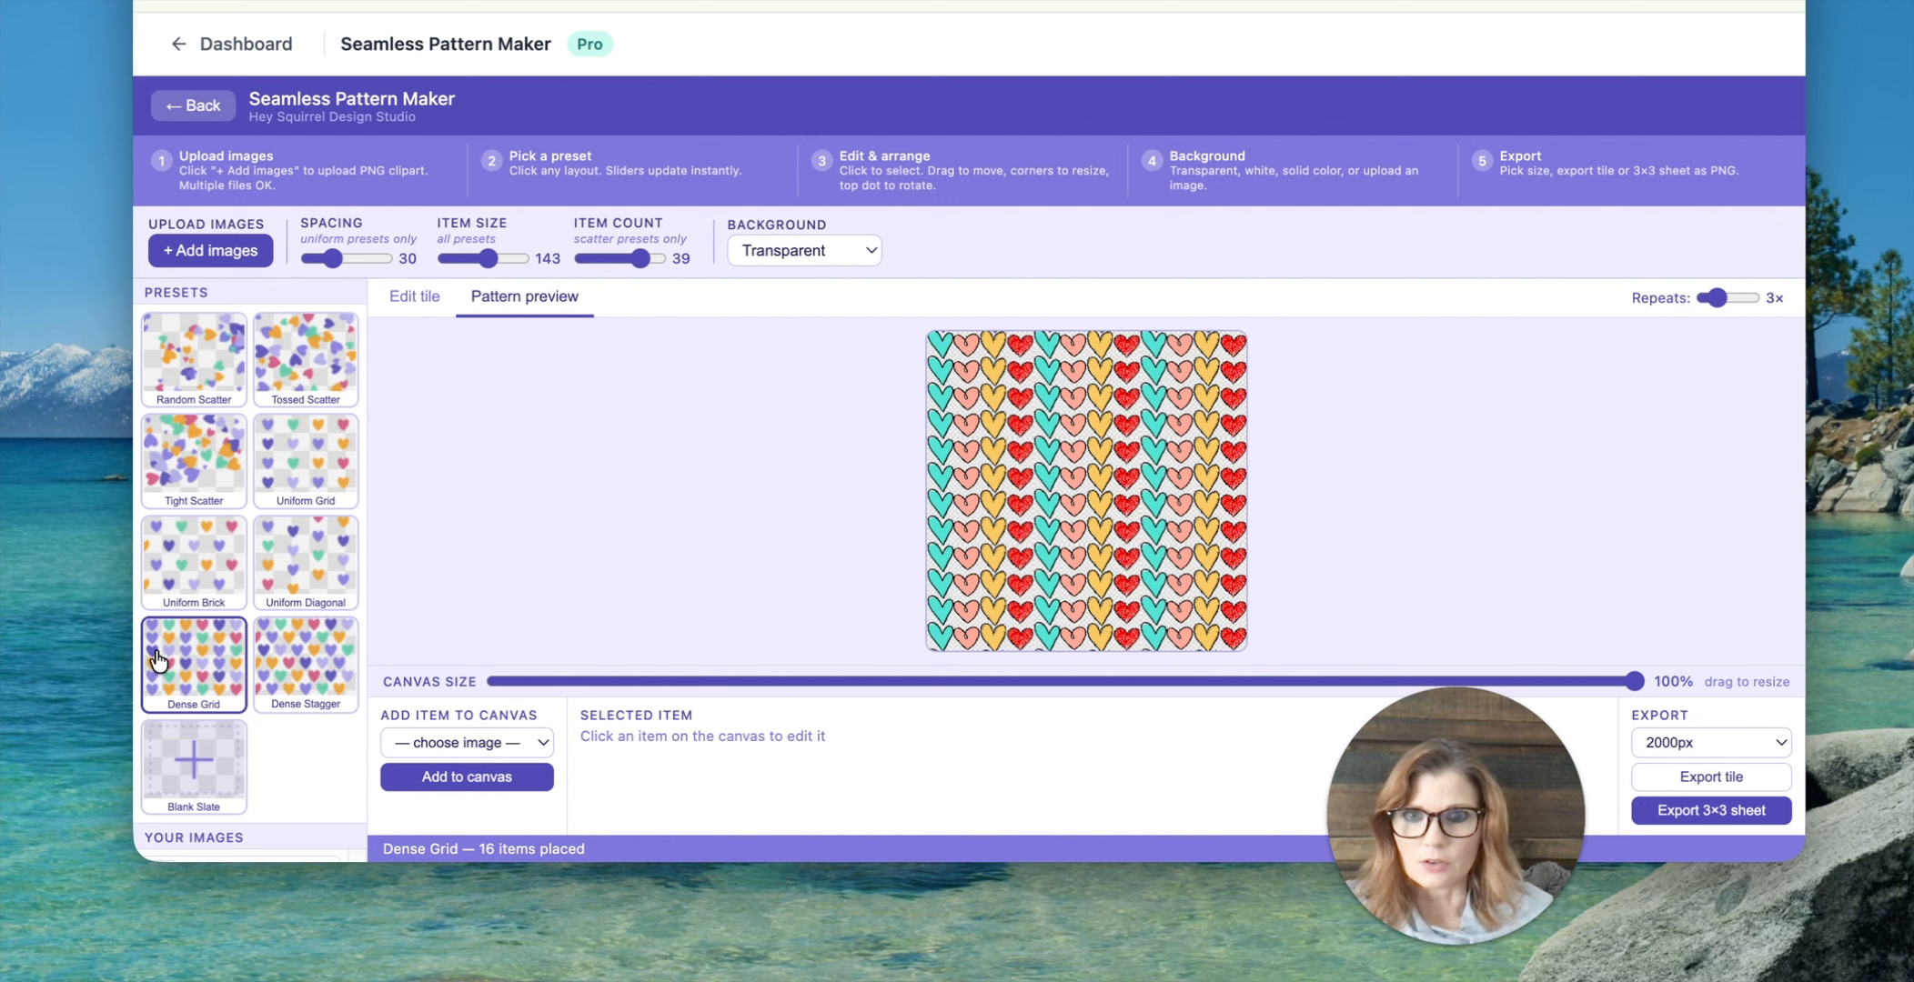
{"action": "left_click", "coordinate": [320, 560]}
{"action": "left_click", "coordinate": [307, 386]}
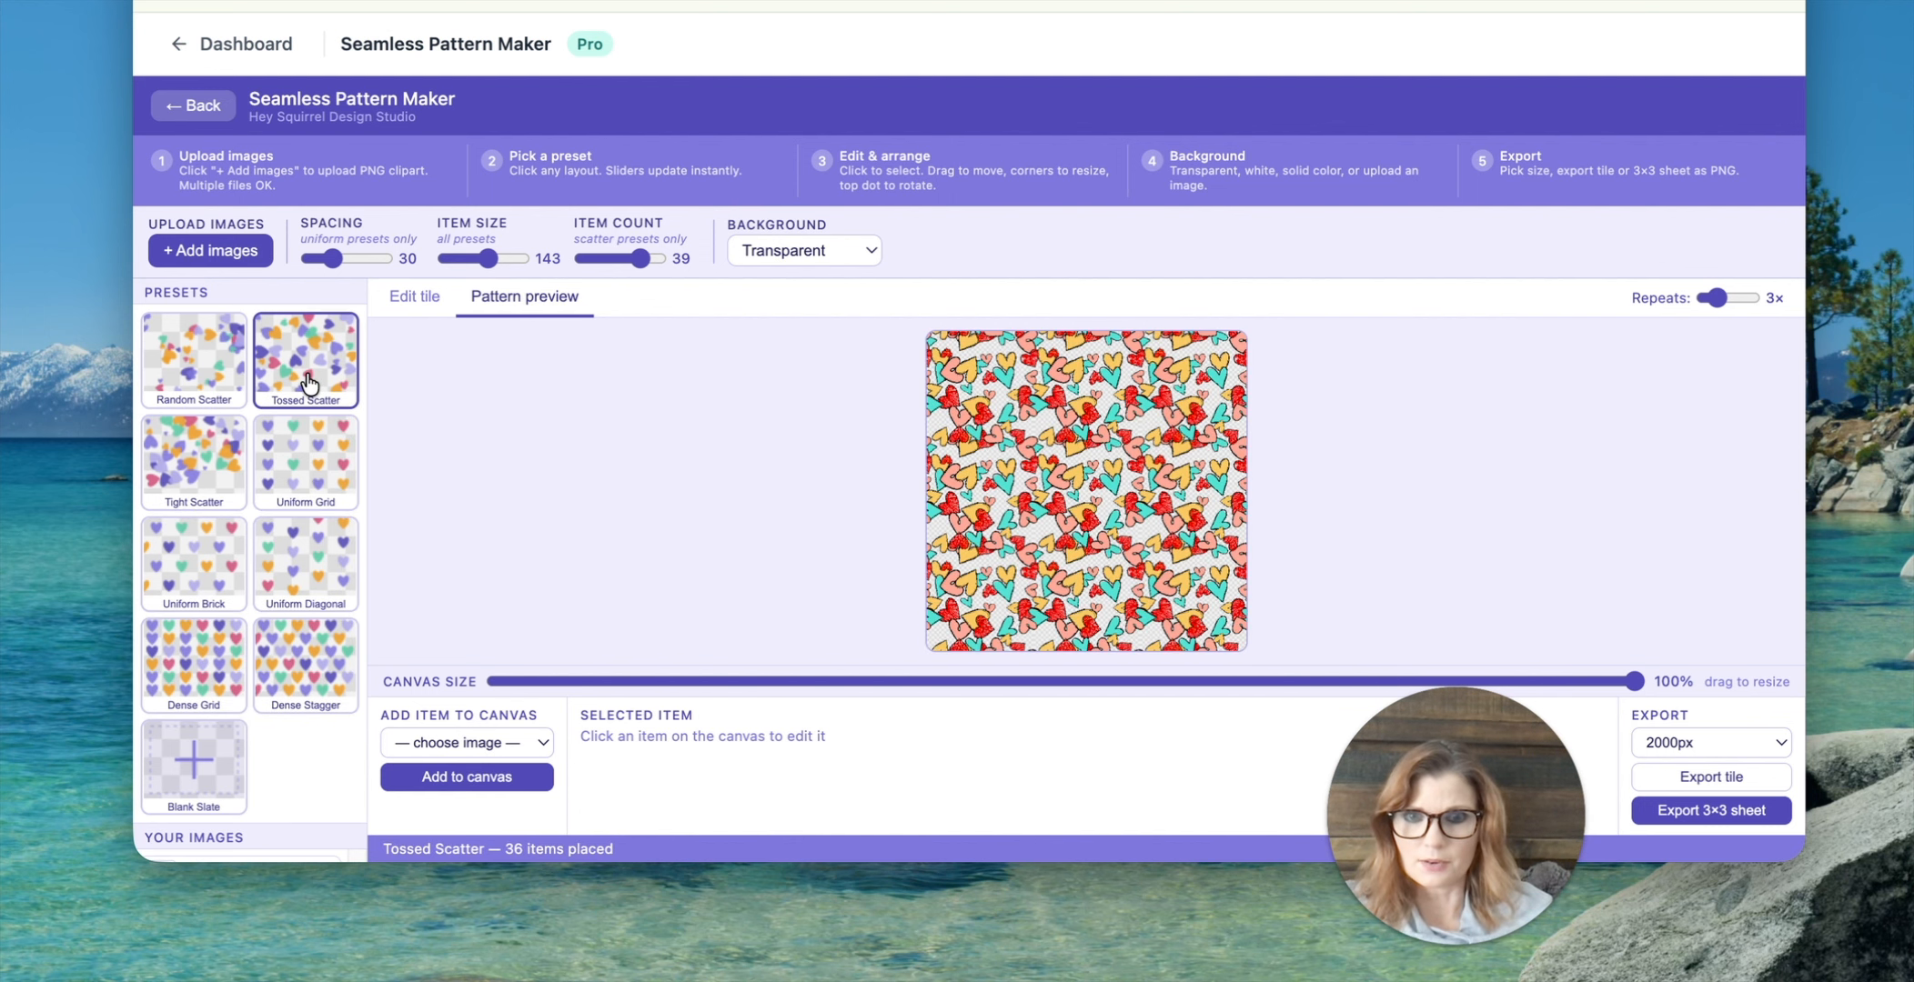
Step: Apply the Uniform Grid preset with an item size of 87 and set the preview repeats to 2×
{"action": "left_click", "coordinate": [275, 489]}
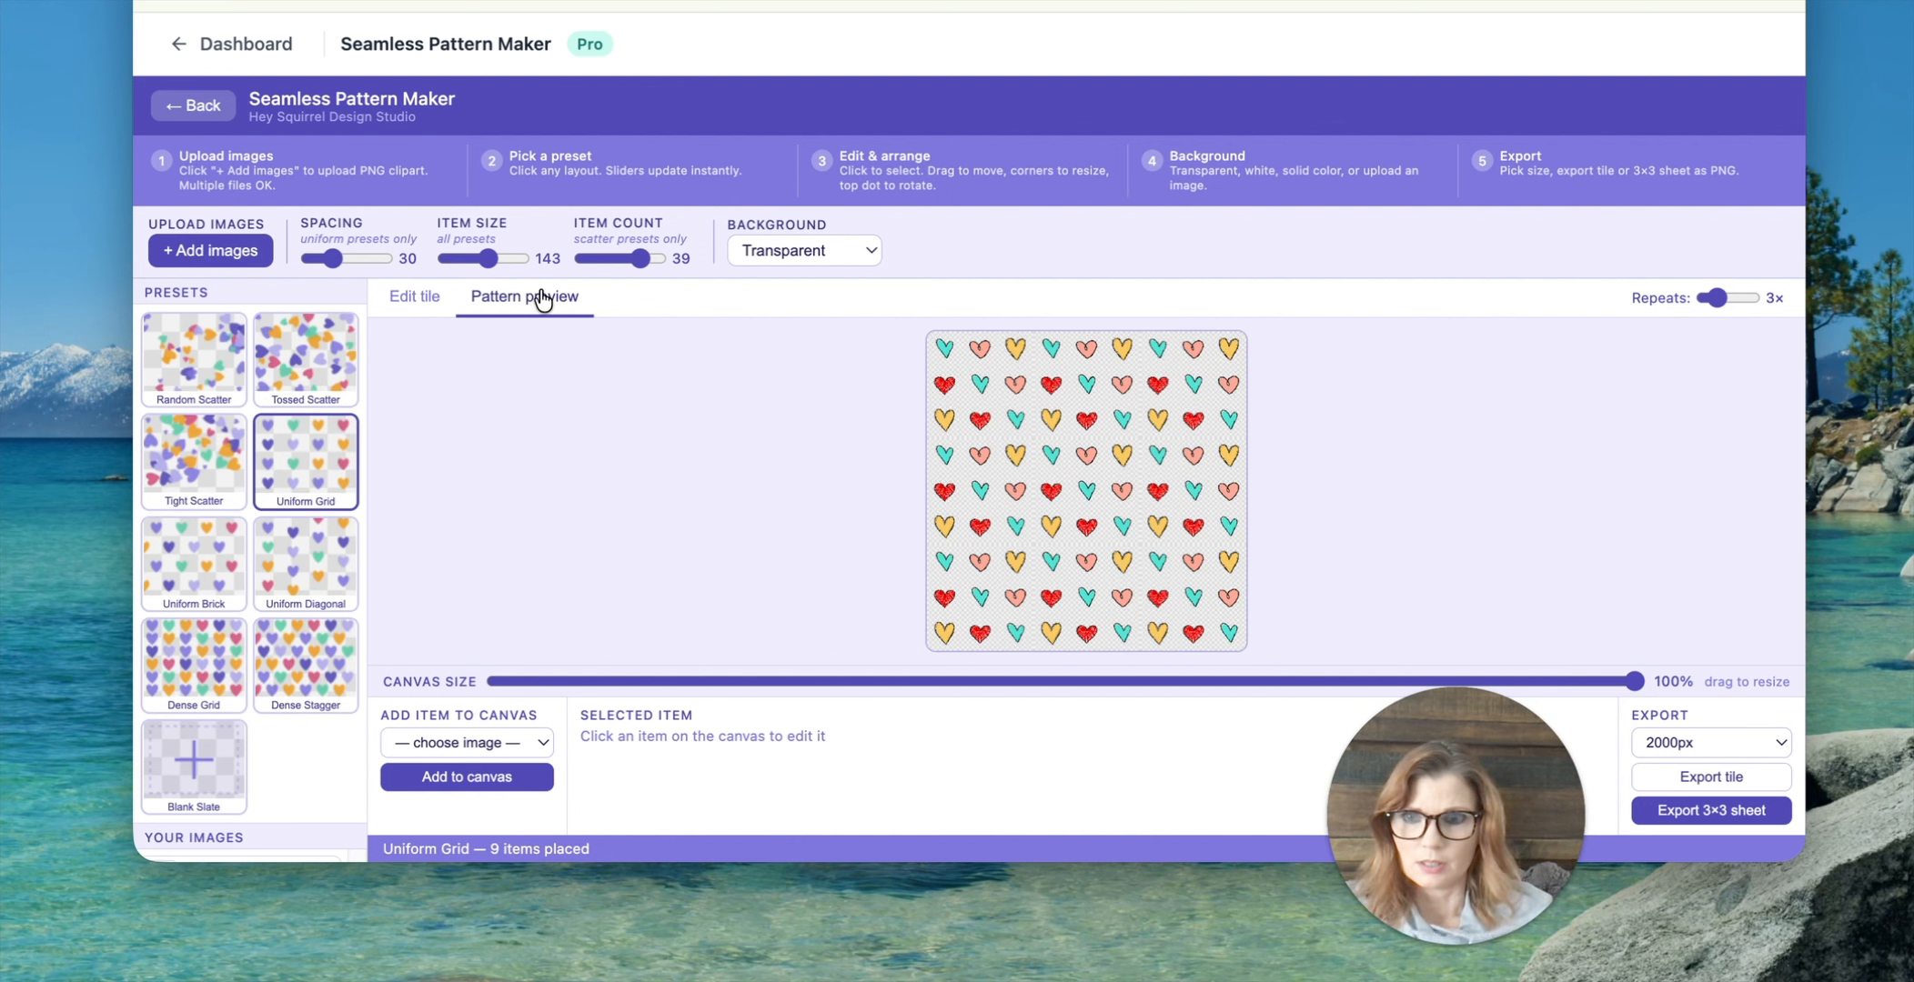
{"action": "mouse_move", "coordinate": [484, 254]}
{"action": "left_mouse_down"}
{"action": "mouse_move", "coordinate": [502, 256]}
{"action": "mouse_move", "coordinate": [468, 254]}
{"action": "left_mouse_up"}
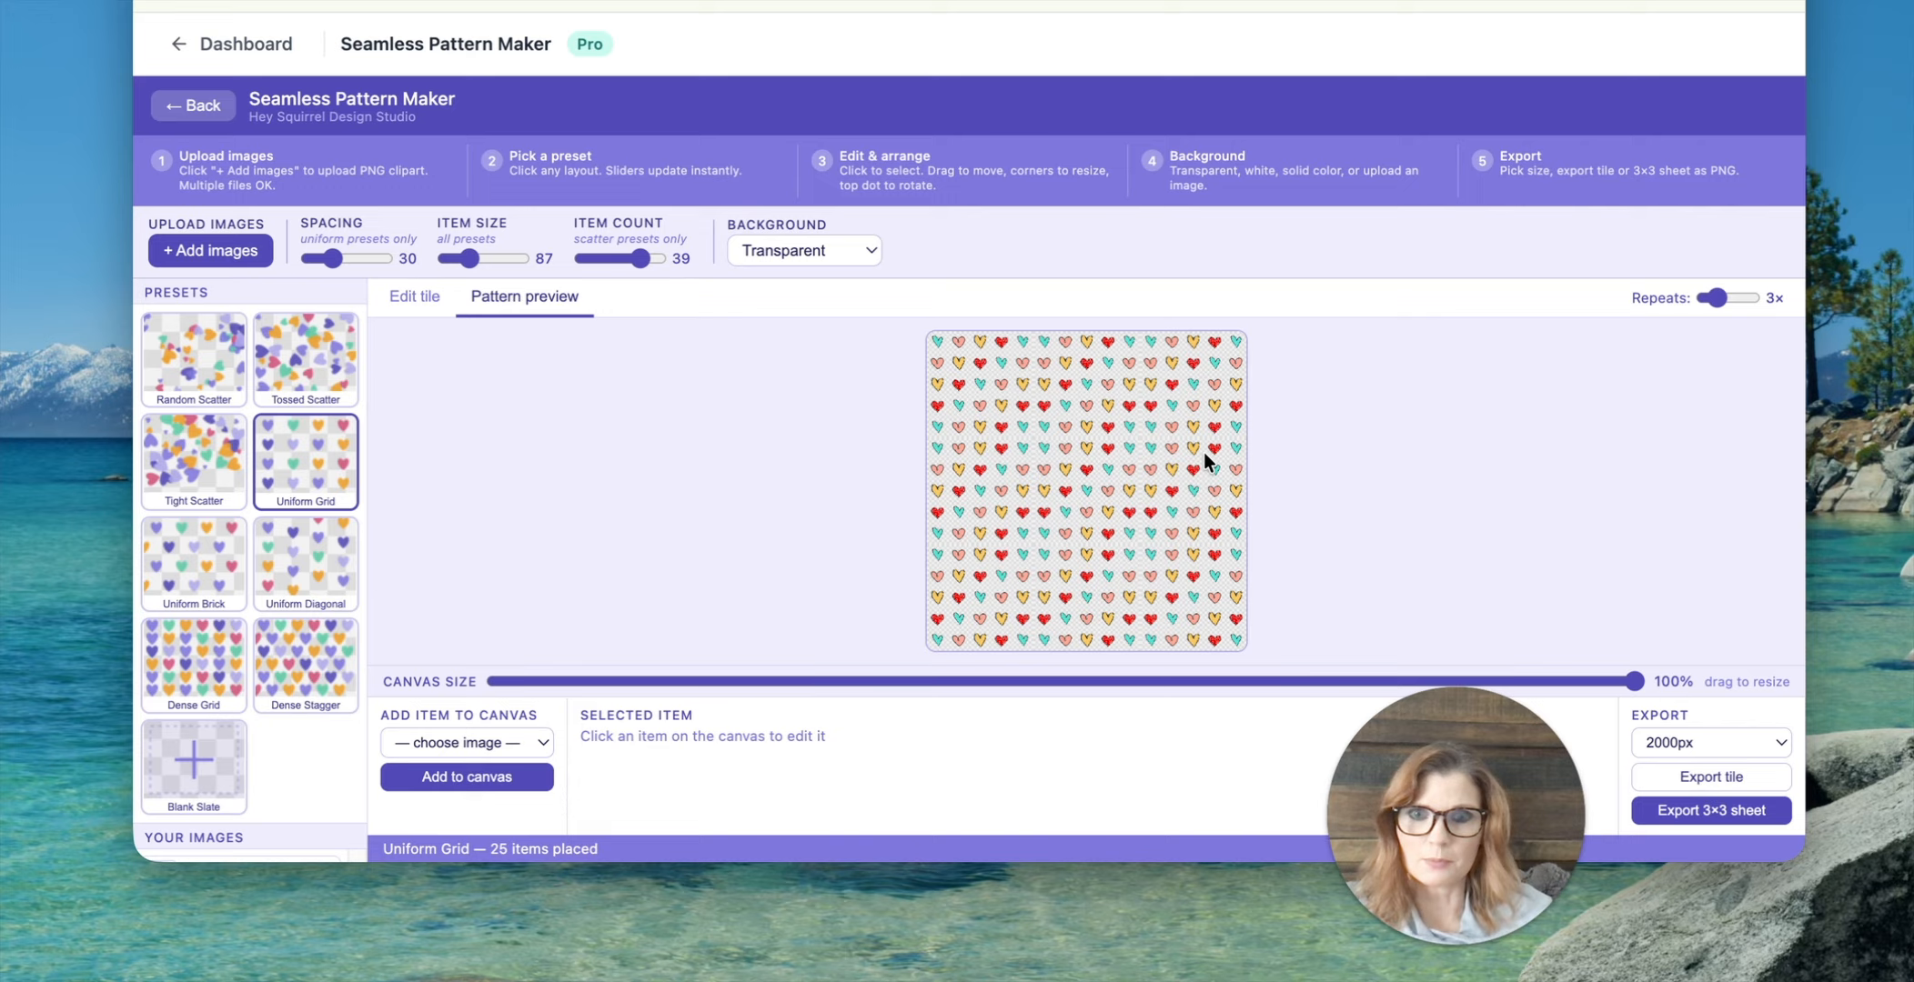
{"action": "mouse_move", "coordinate": [1714, 297]}
{"action": "left_mouse_down"}
{"action": "mouse_move", "coordinate": [1745, 295]}
{"action": "mouse_move", "coordinate": [1699, 295]}
{"action": "left_mouse_up"}
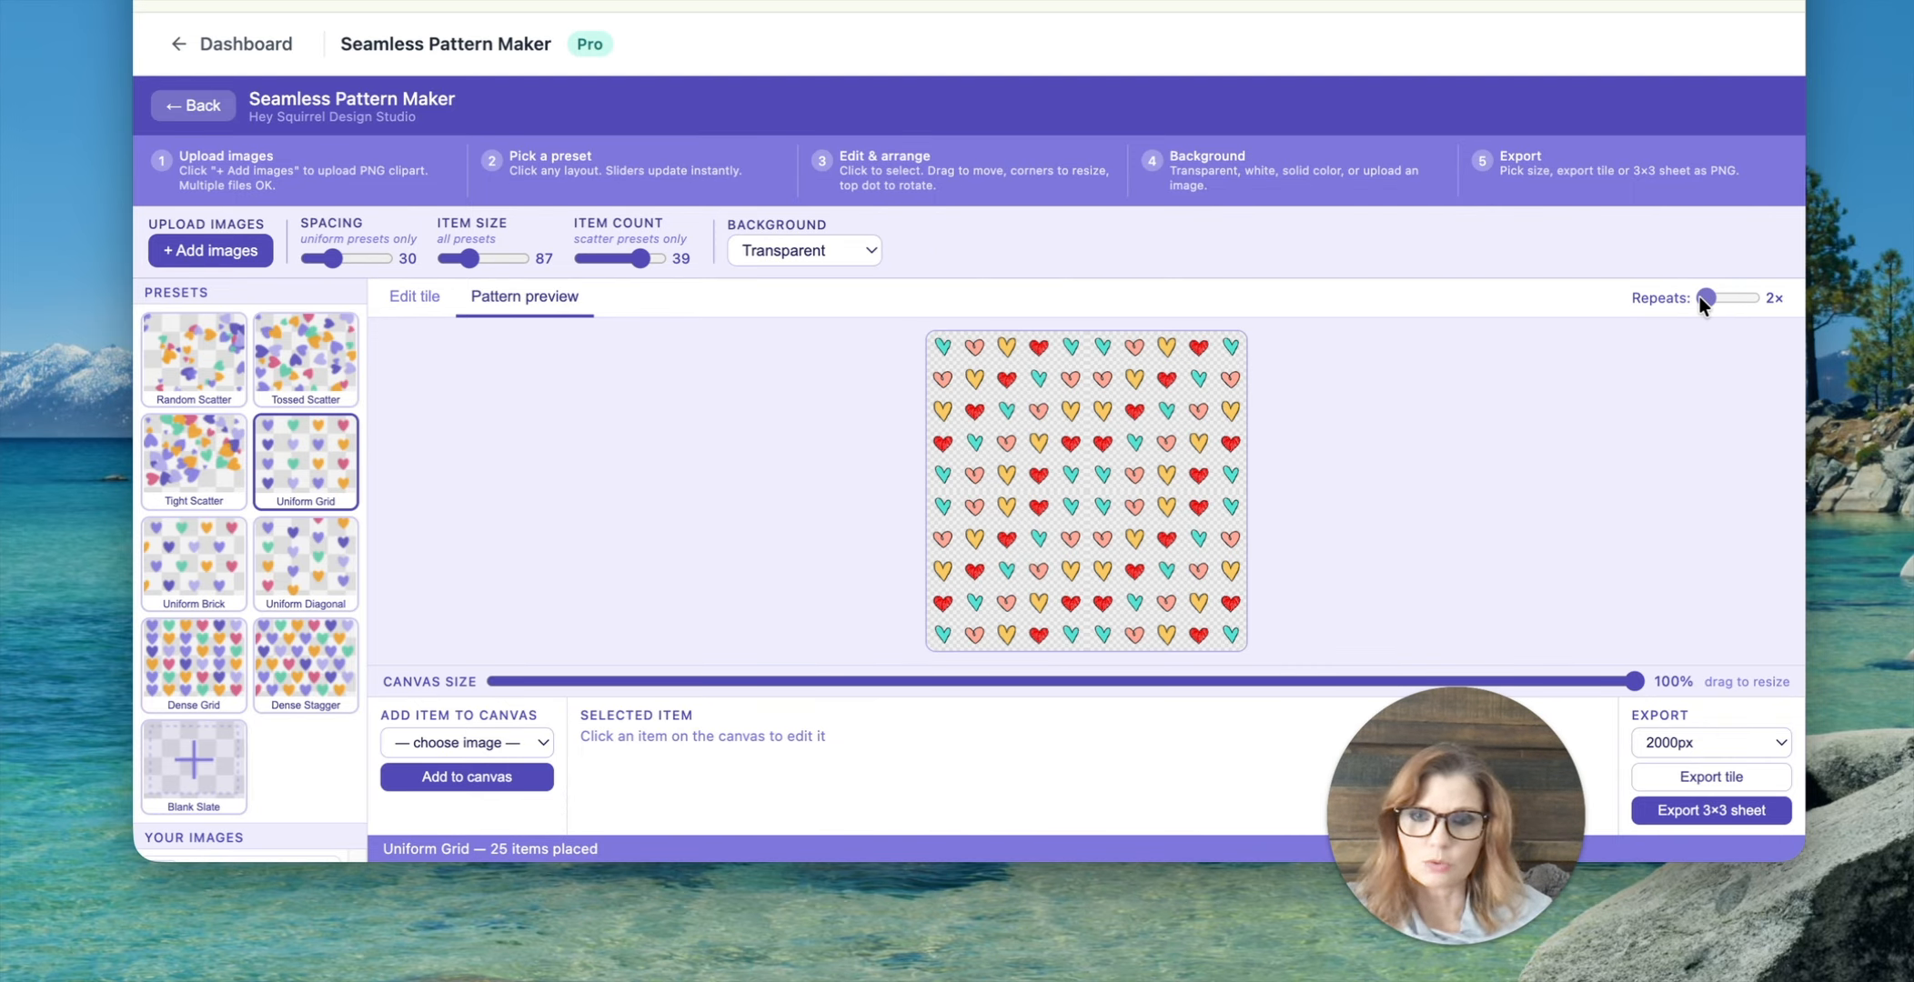
Step: Compare the single tile with the repeating pattern preview, and set the preview repeats to 3×
{"action": "left_click", "coordinate": [394, 305]}
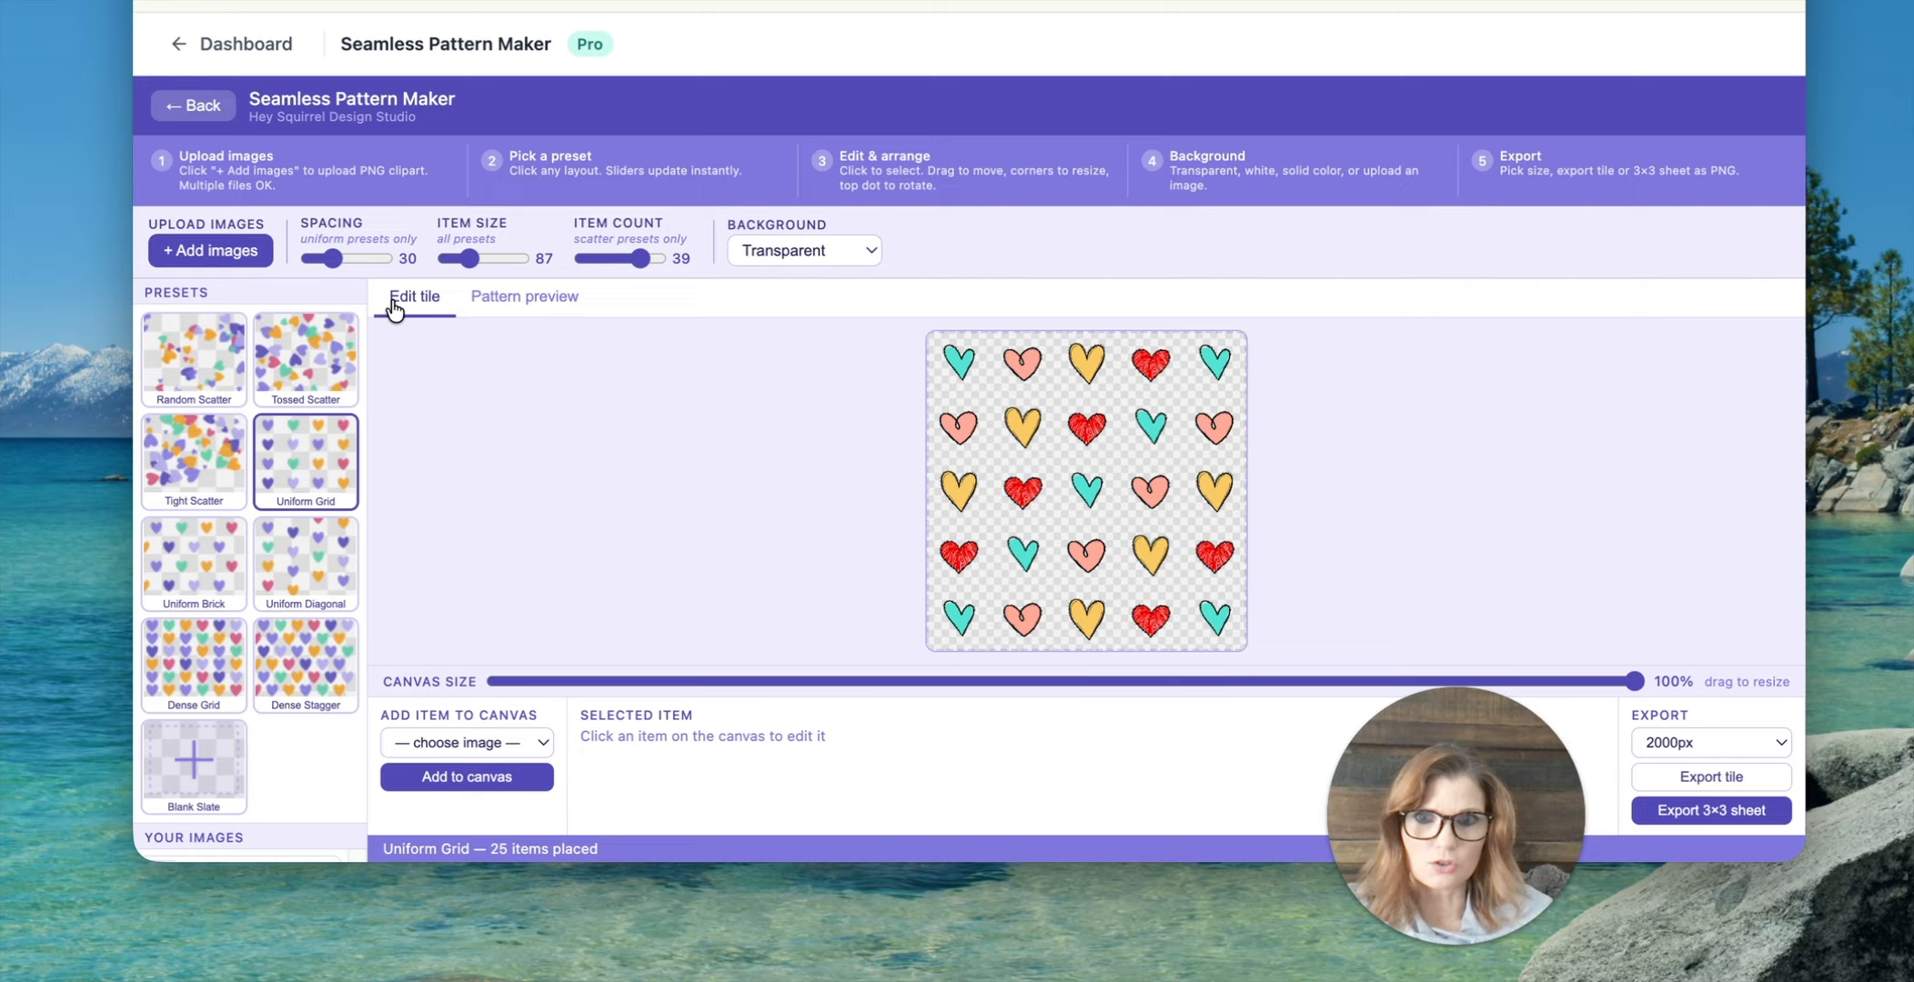
{"action": "left_click", "coordinate": [537, 307]}
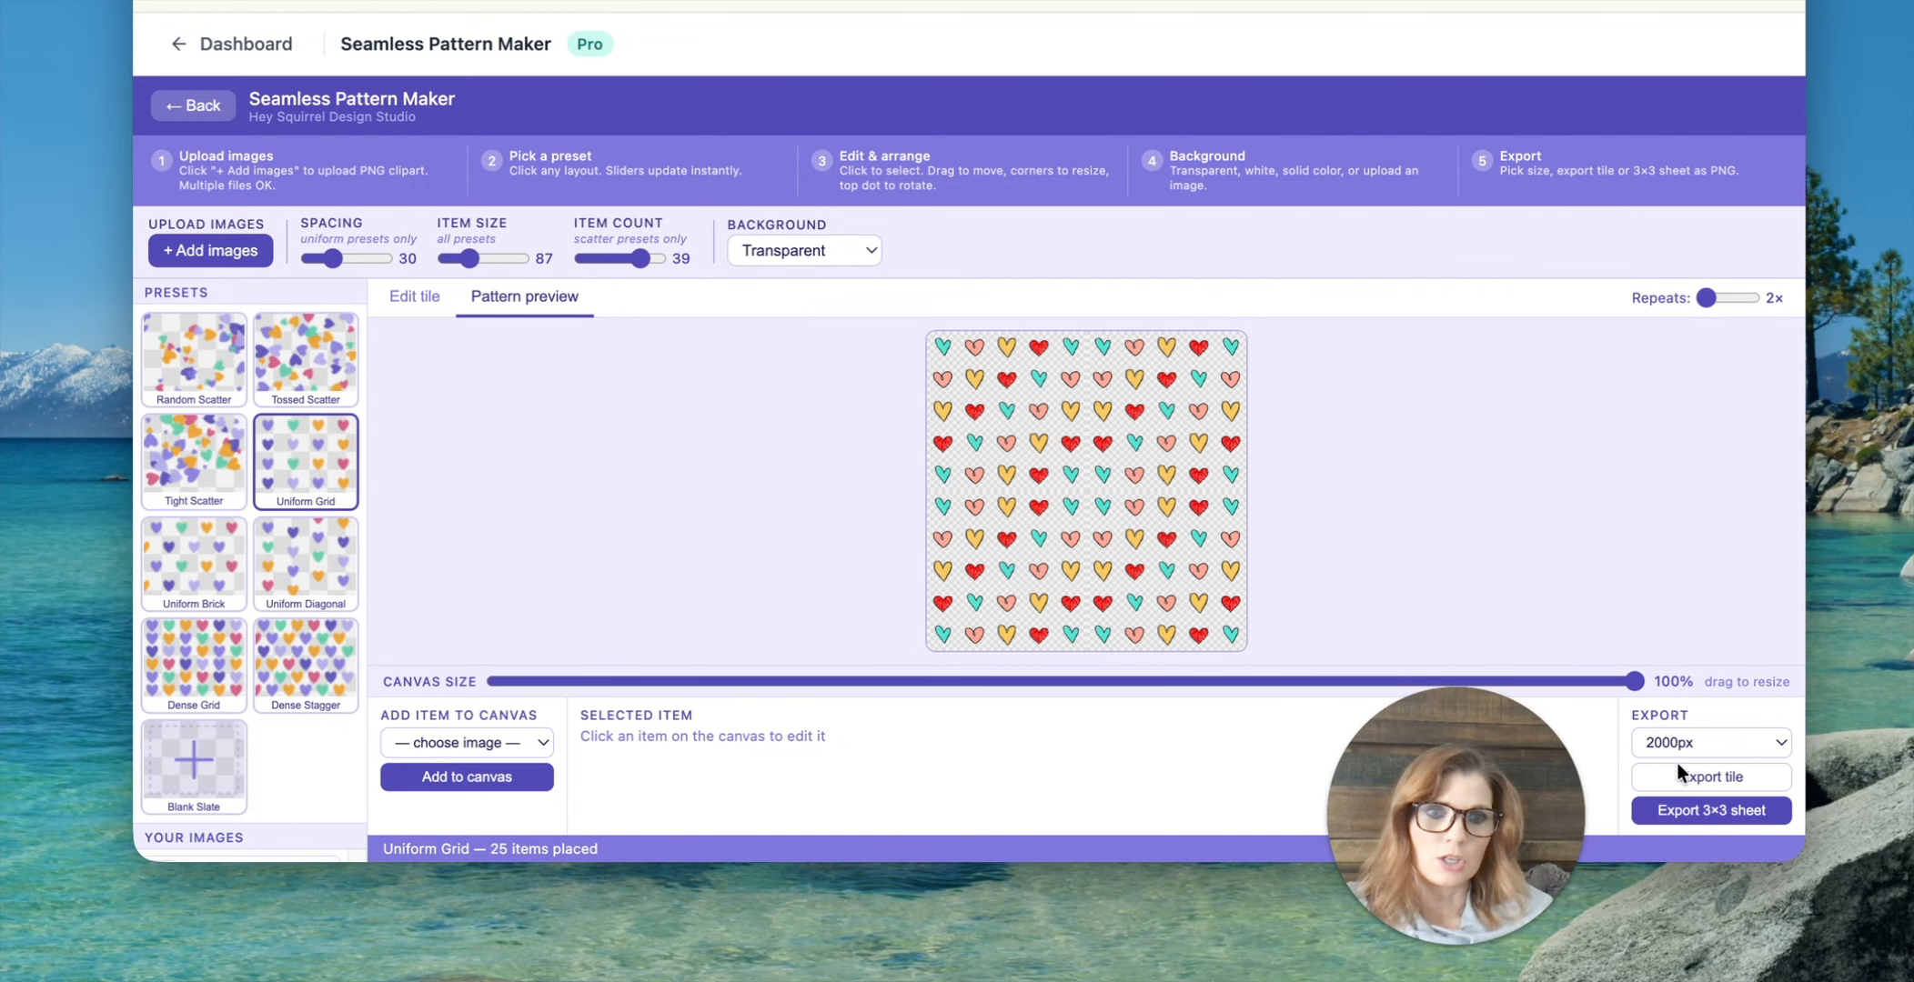
{"action": "left_click", "coordinate": [427, 308]}
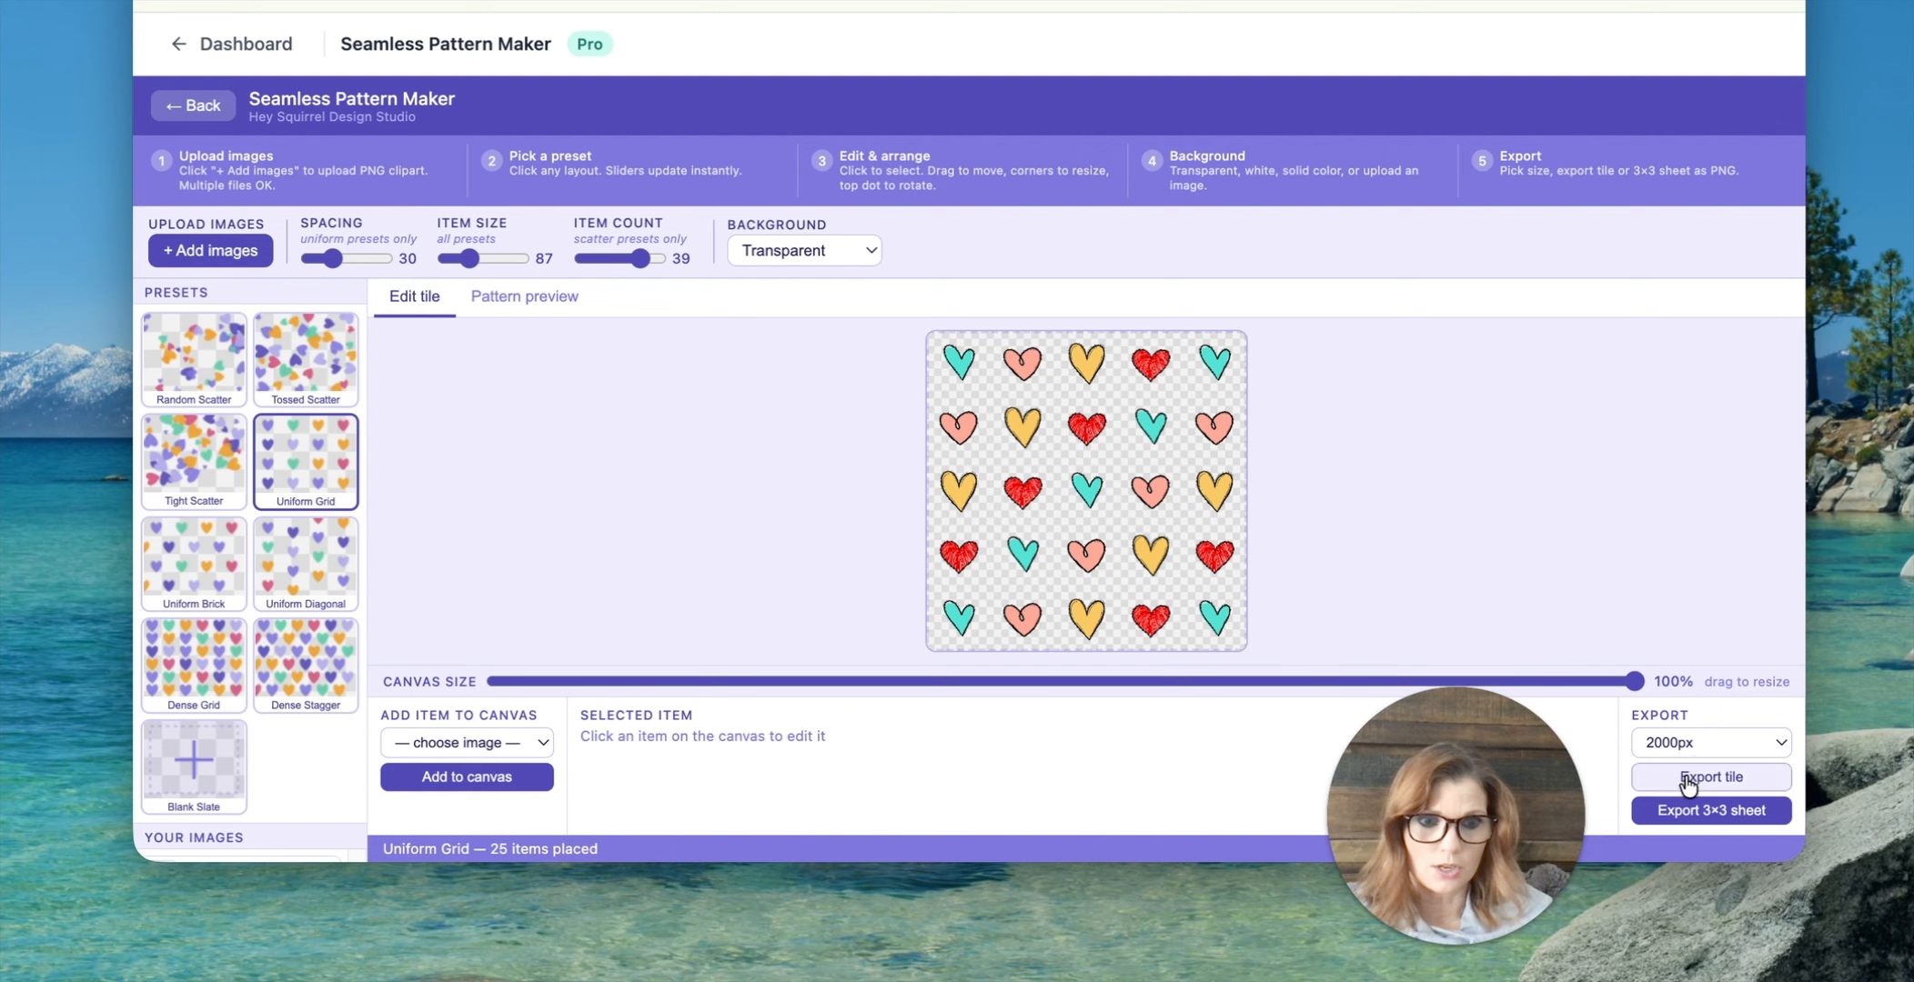
{"action": "left_click", "coordinate": [505, 298]}
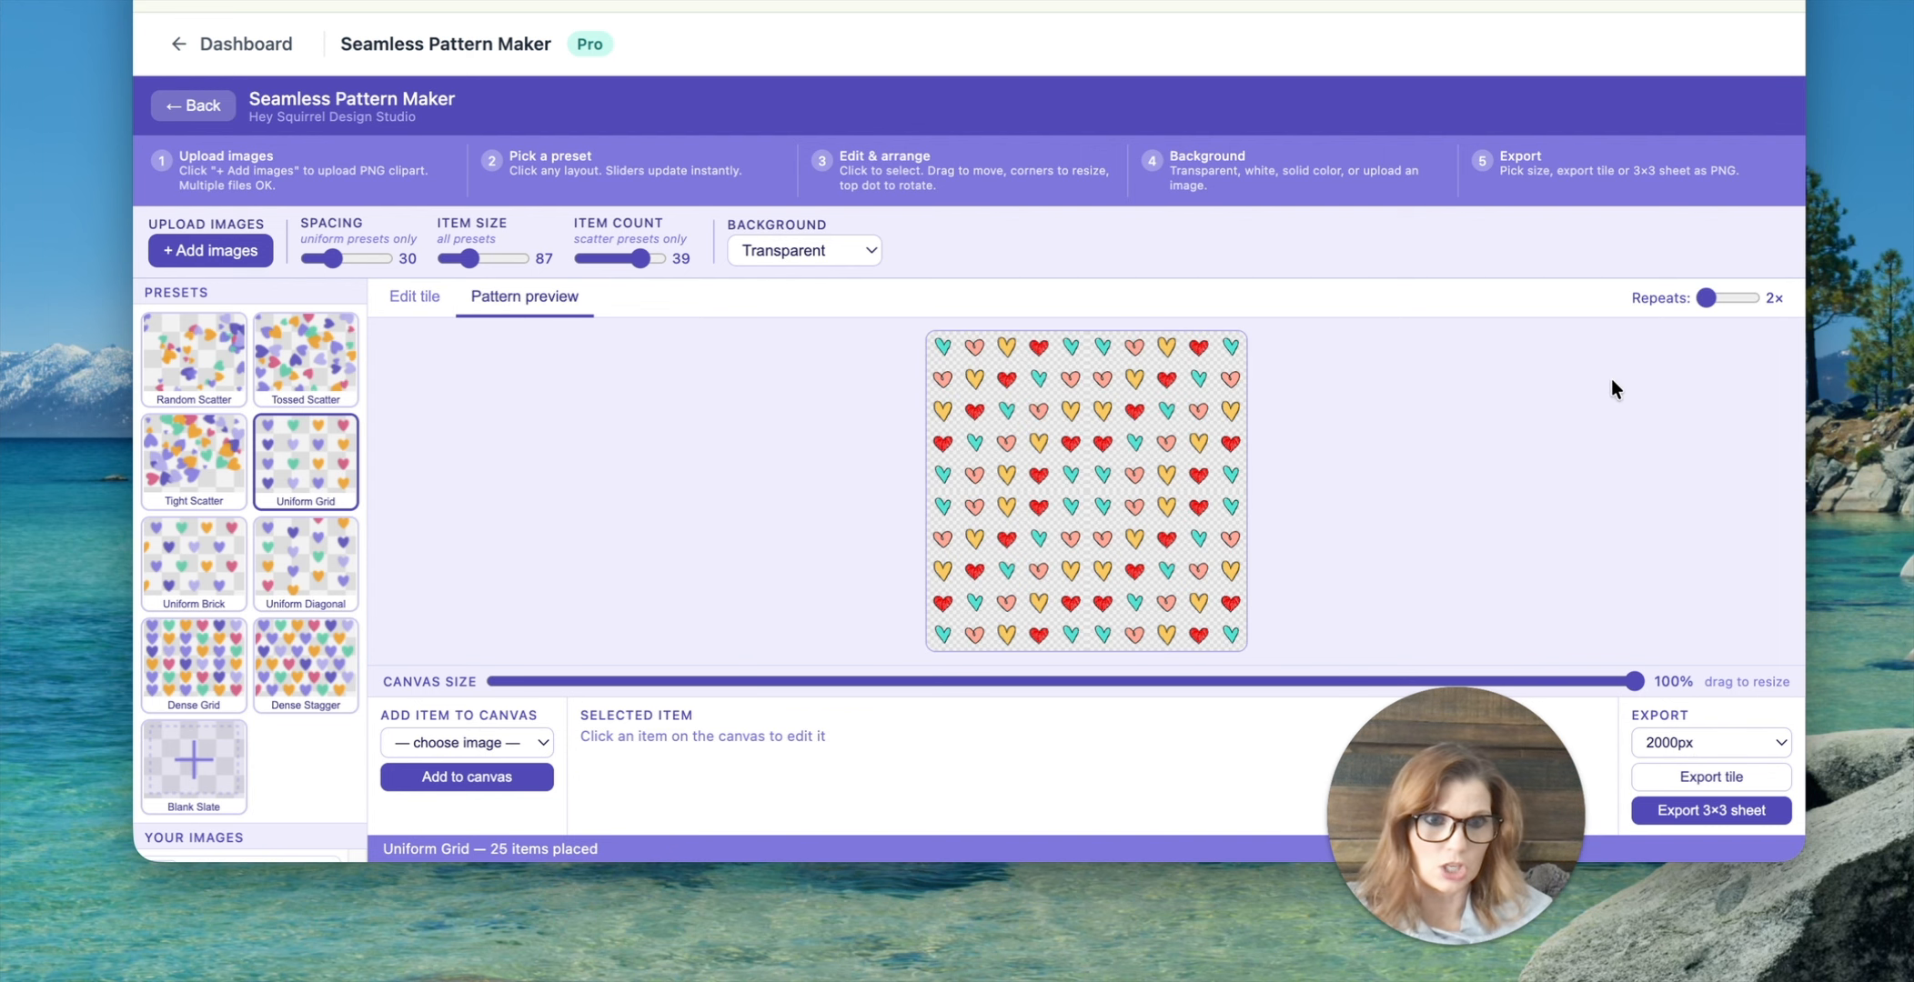
{"action": "left_click_drag", "start_coordinate": [1707, 298], "coordinate": [1721, 300]}
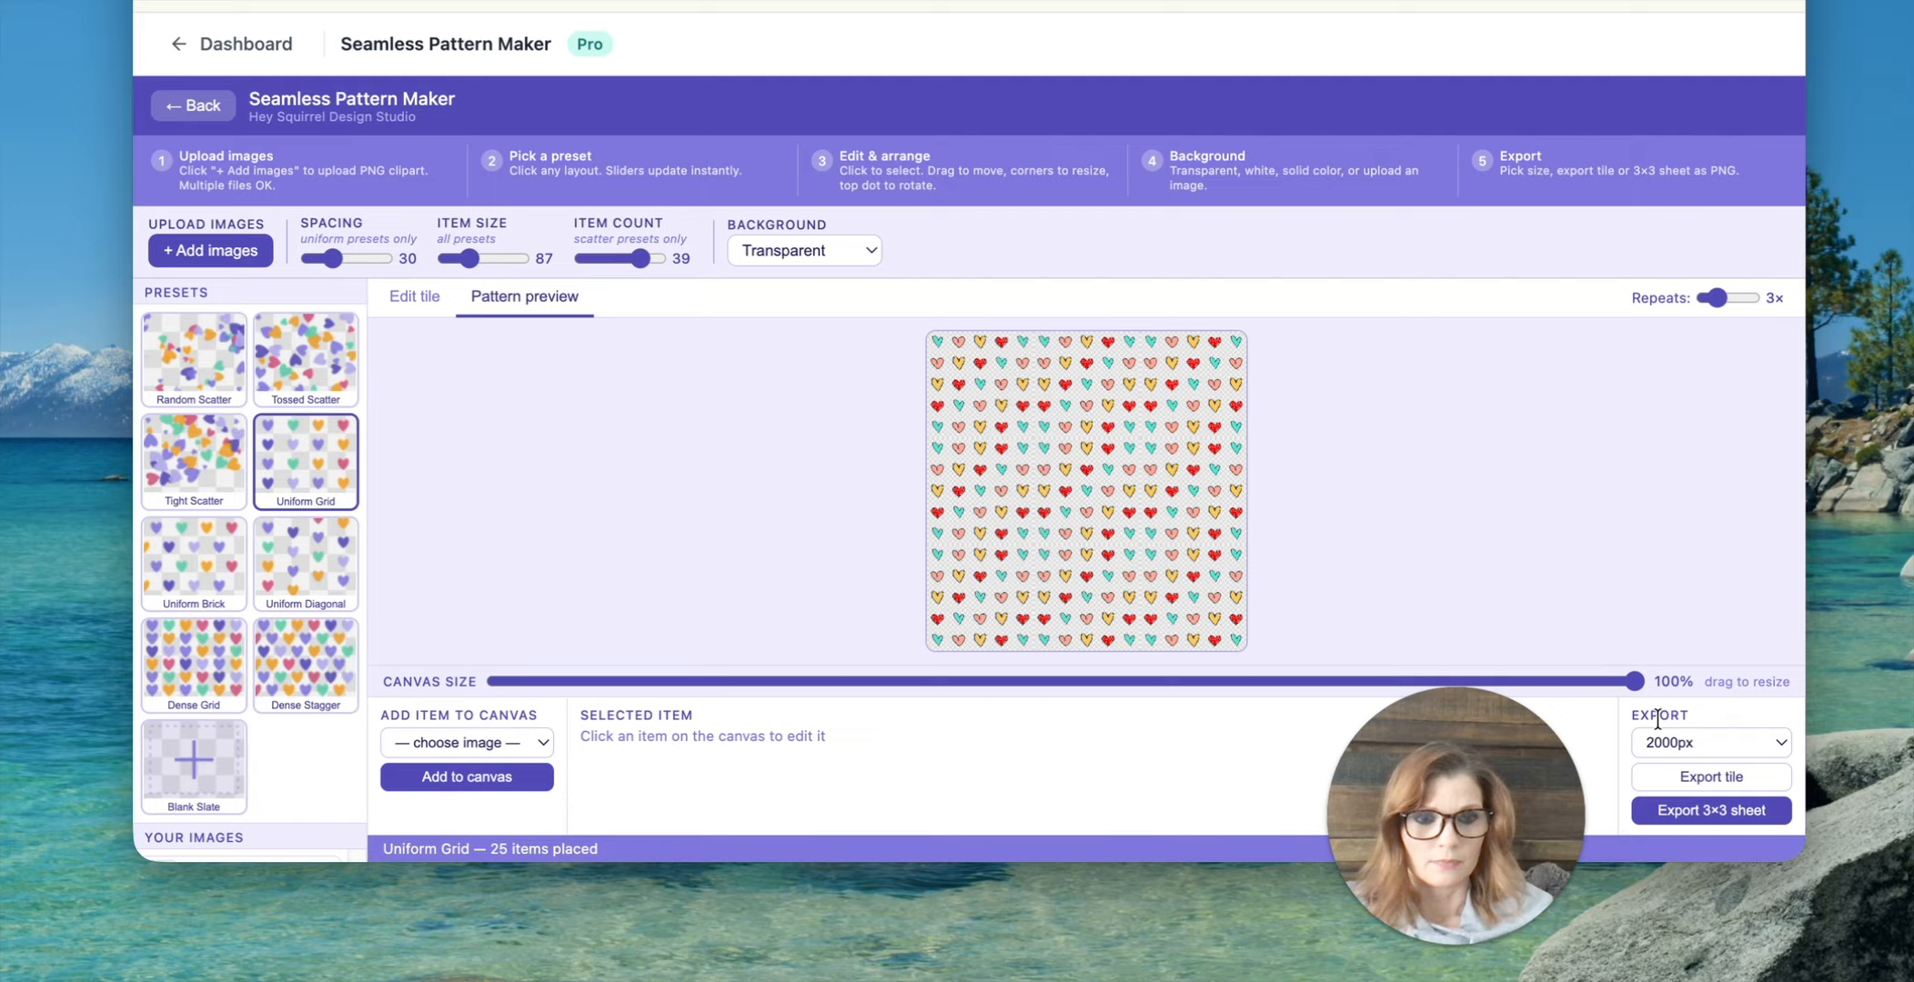
Step: Set the export size to 1000px and export both the tile and the 3×3 sheet
{"action": "left_click", "coordinate": [1728, 741]}
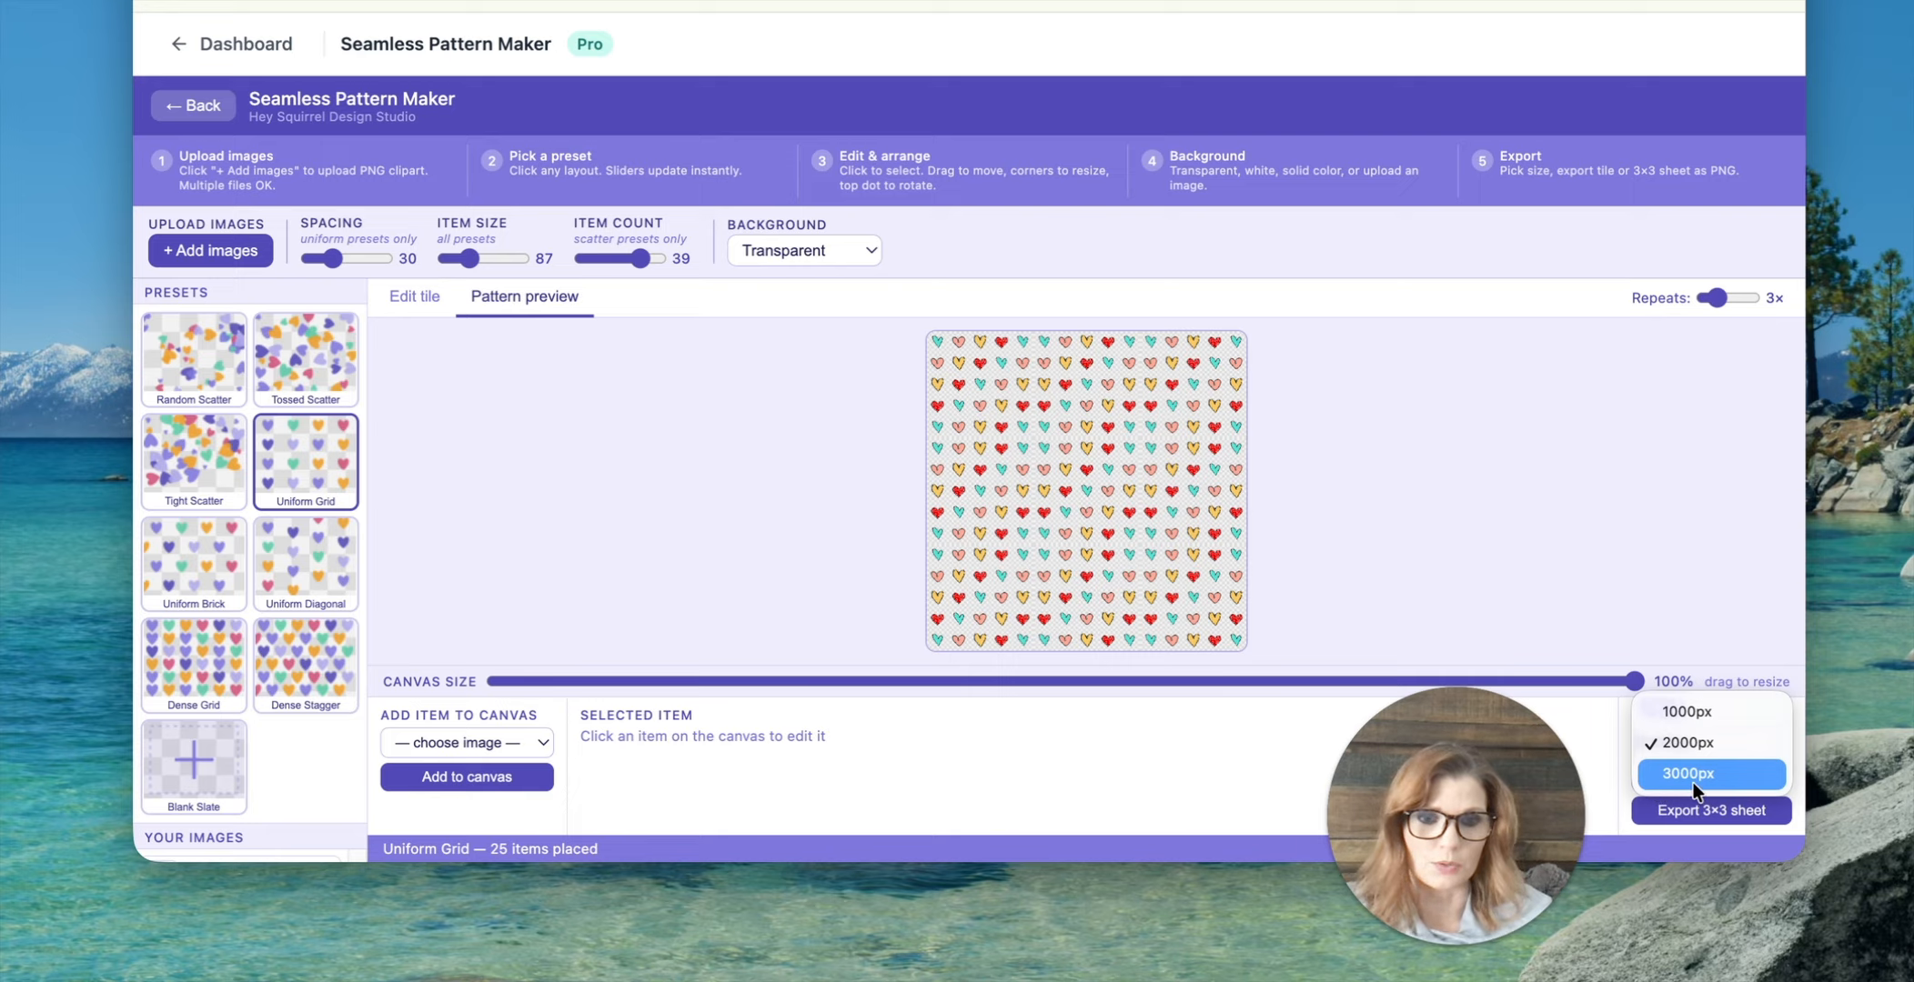
{"action": "left_click", "coordinate": [1698, 717]}
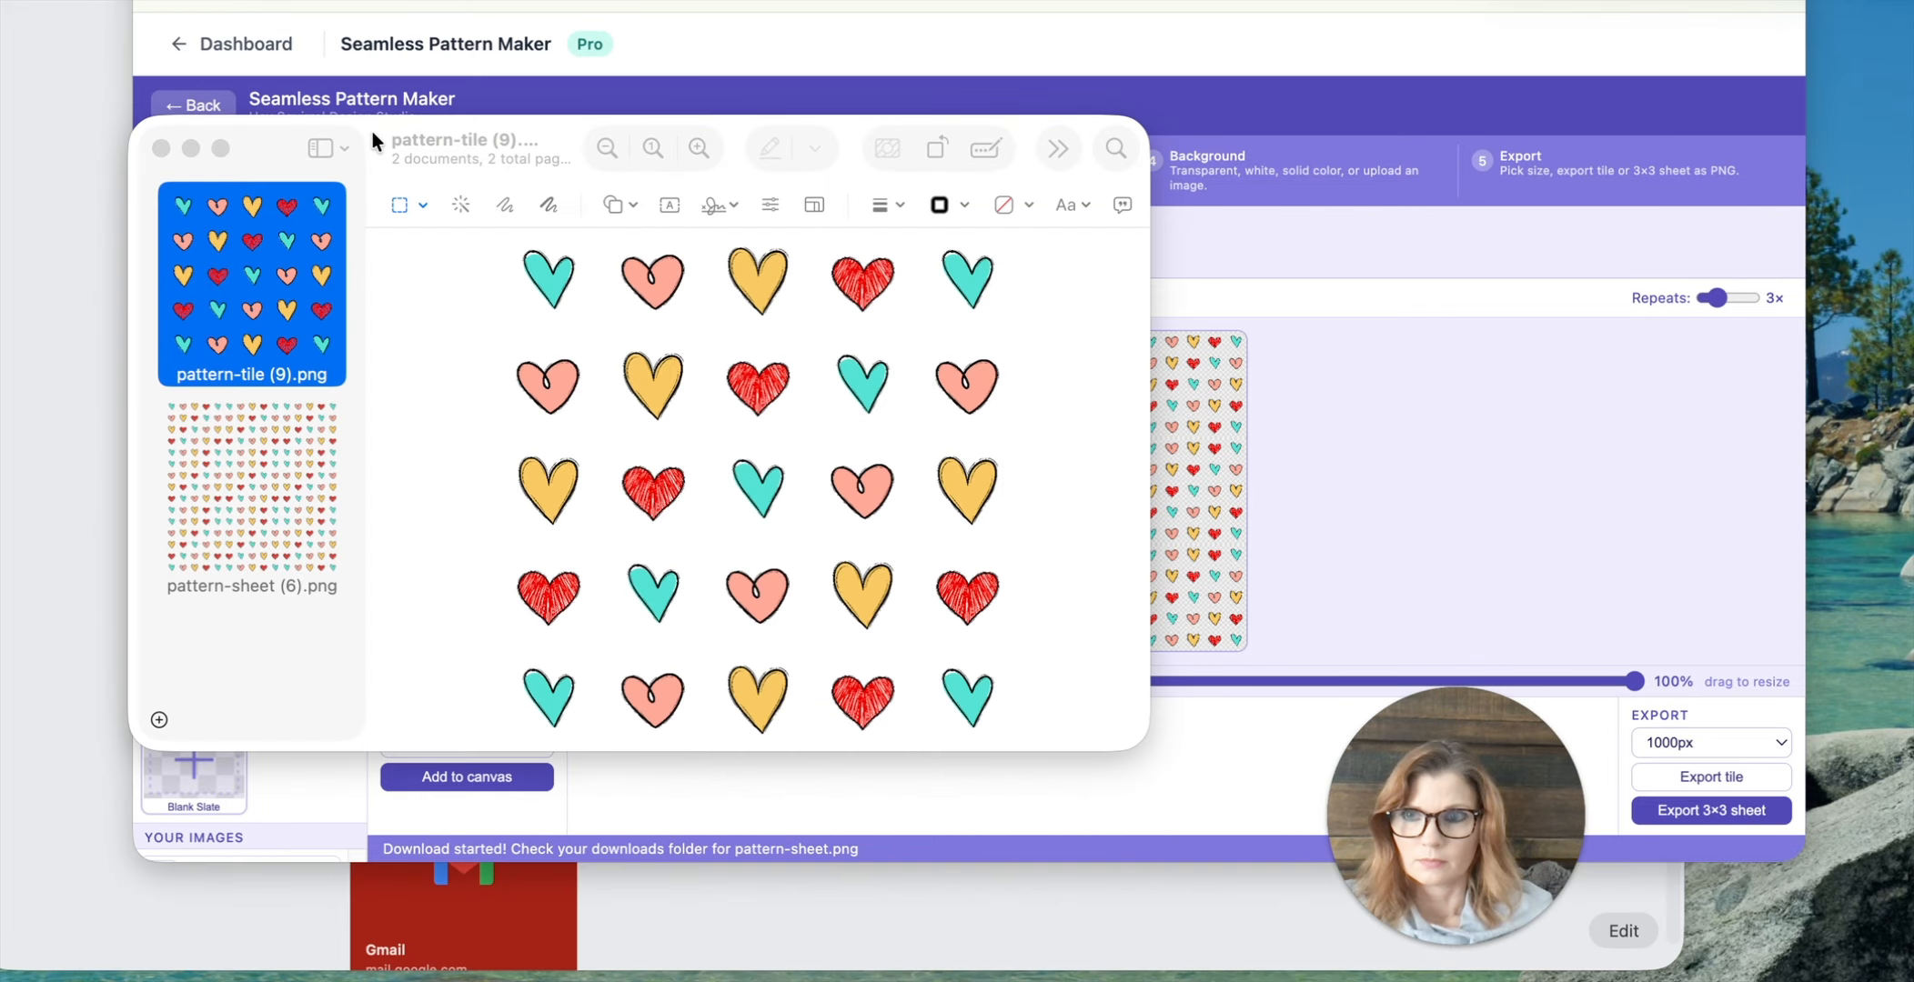
Step: Examine the exported pattern sheet and the single pattern tile in the Preview app
{"action": "left_click_drag", "start_coordinate": [372, 132], "coordinate": [641, 112]}
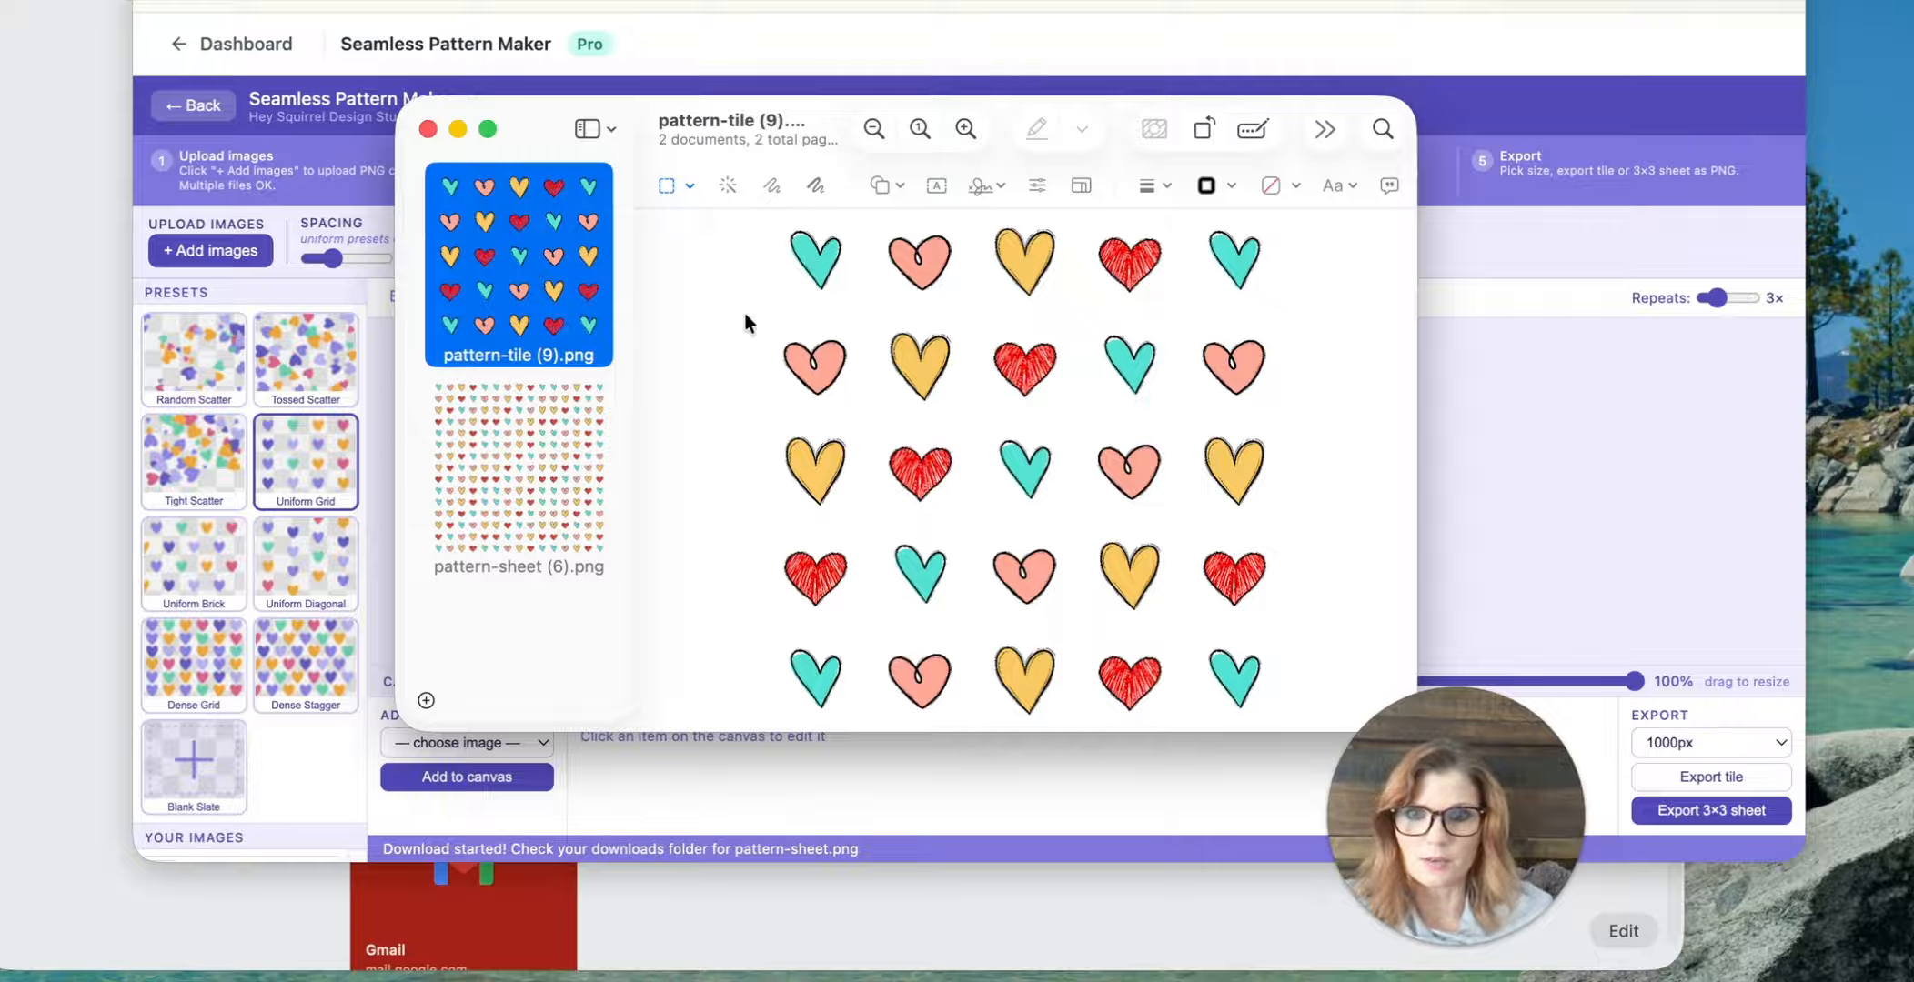
{"action": "left_click", "coordinate": [489, 494]}
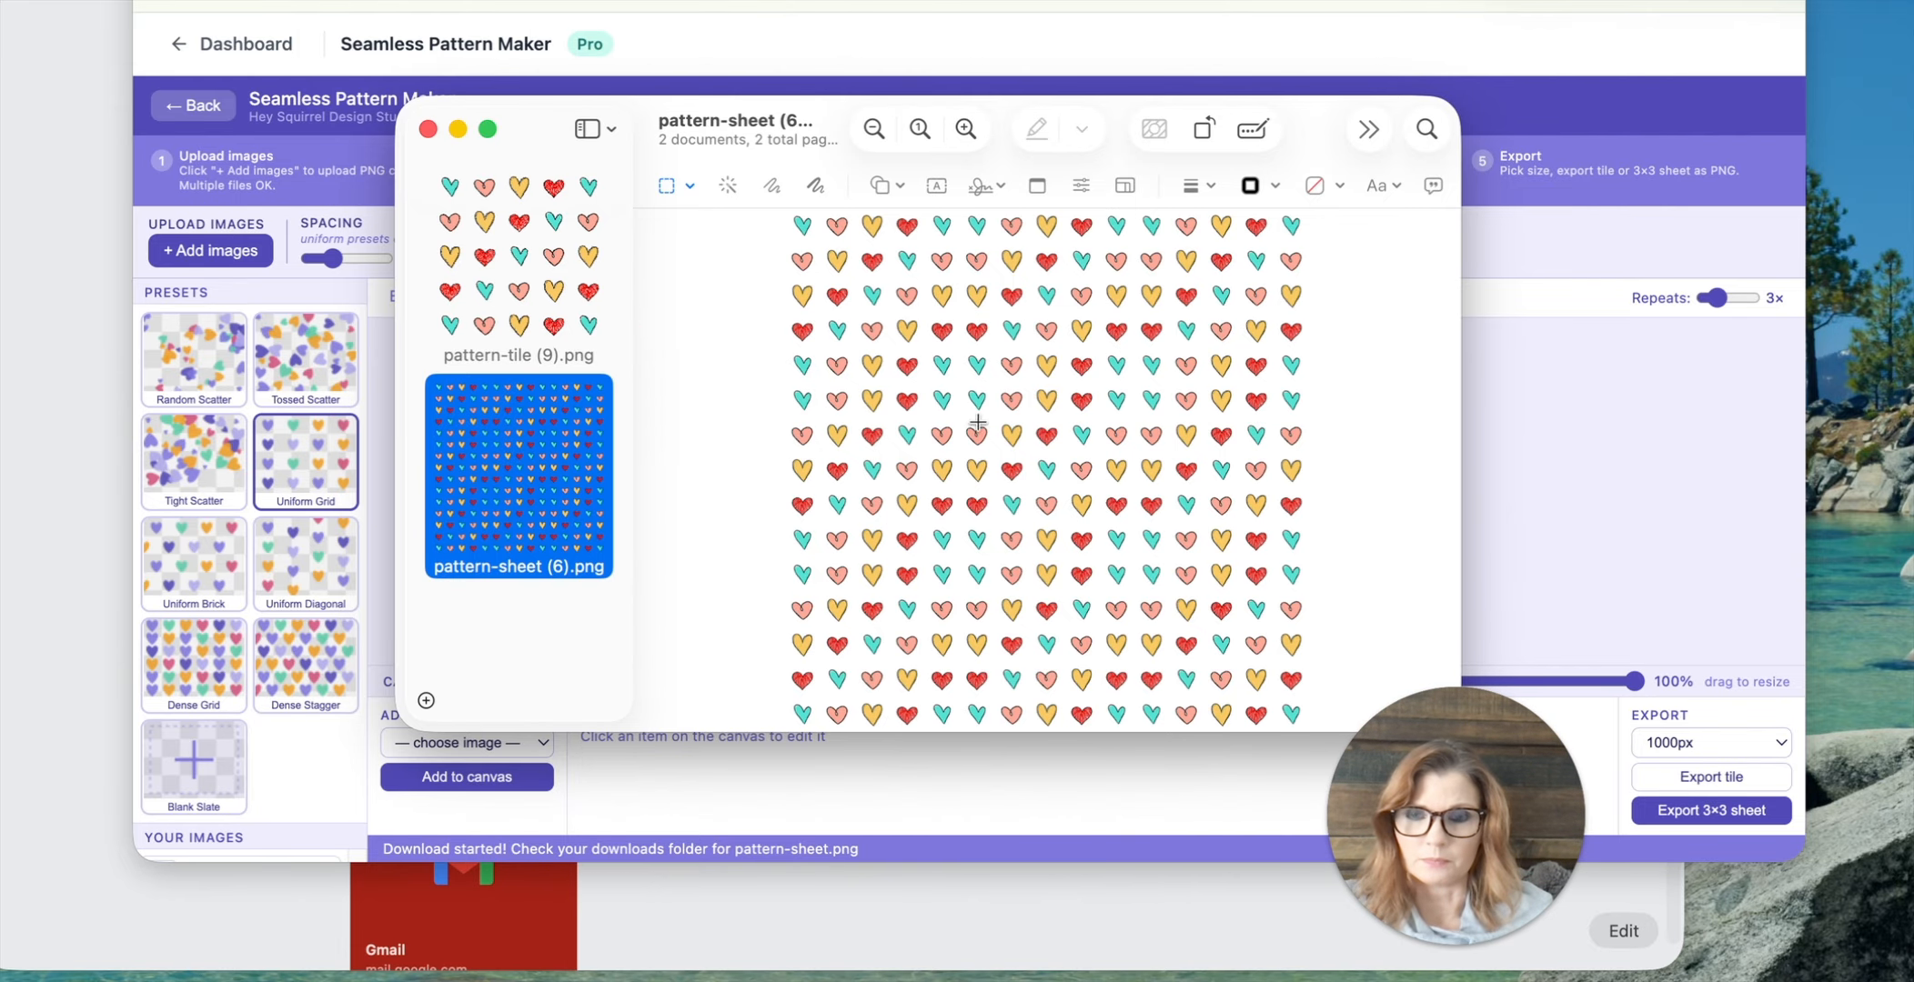
{"action": "left_click", "coordinate": [526, 257]}
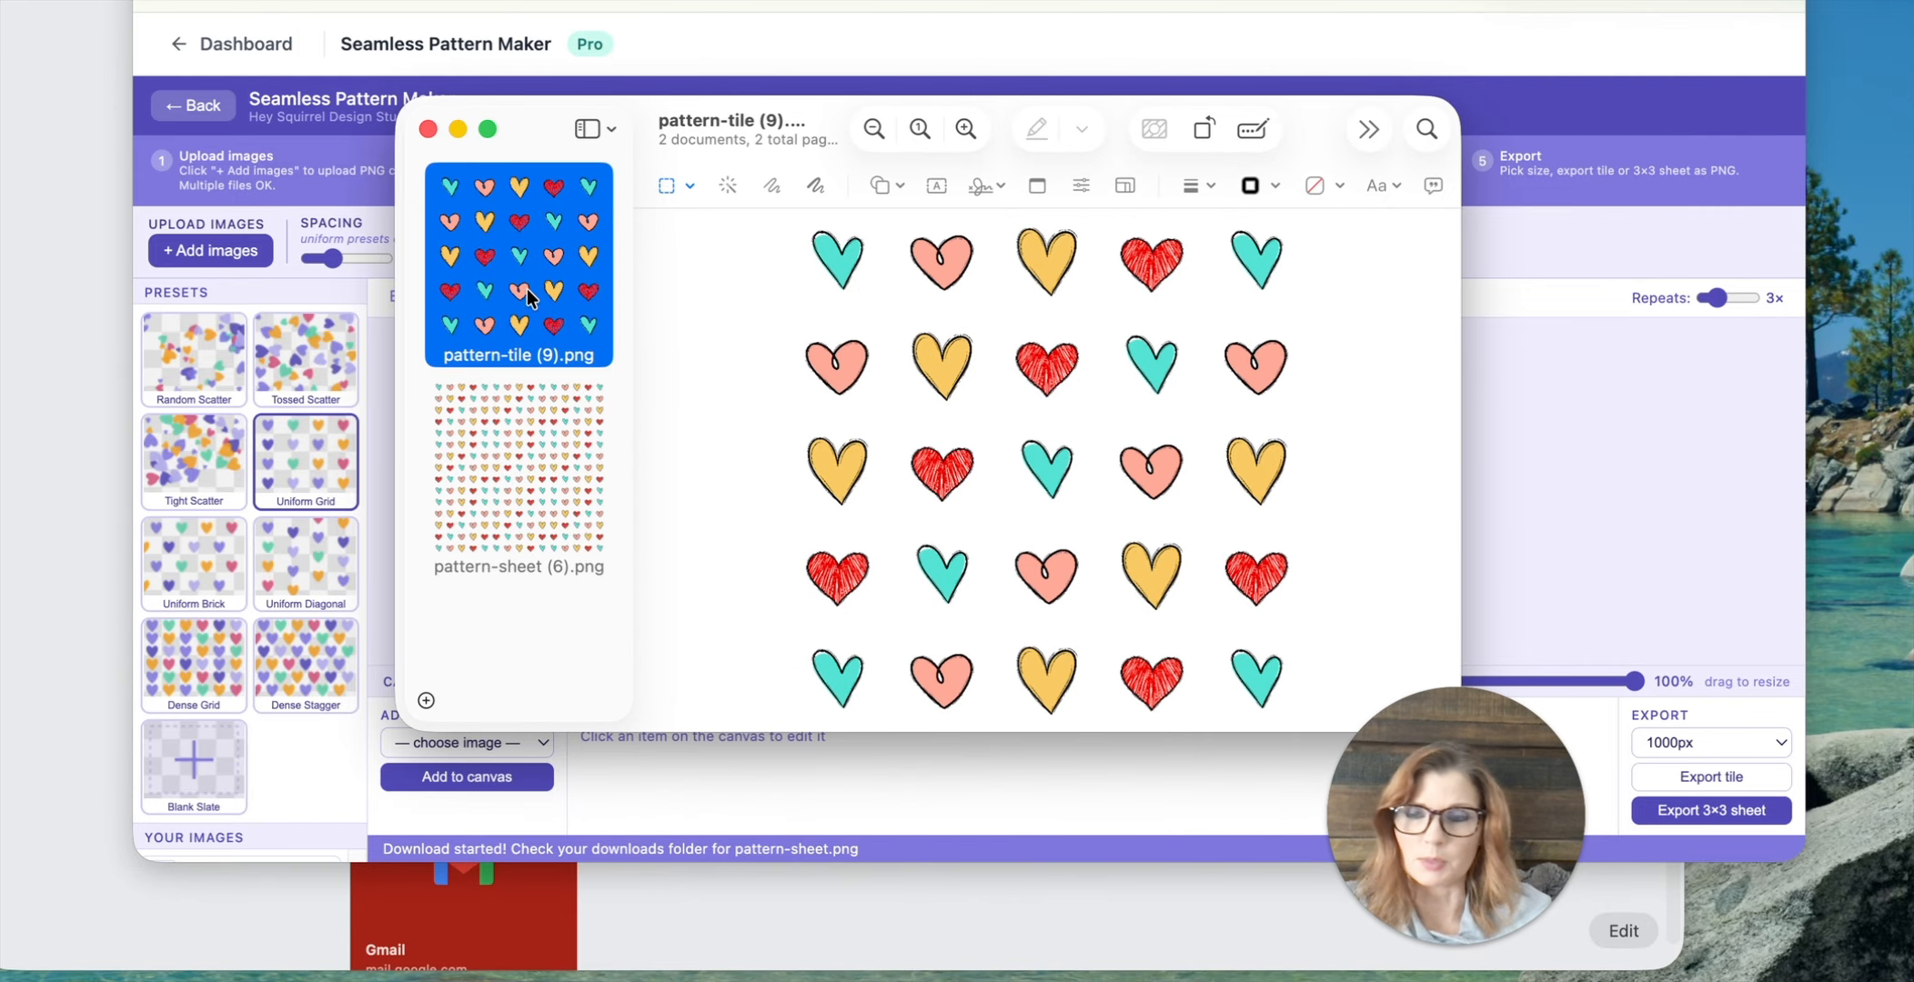
Step: Check the exported tile's image dimensions in different units, keep inches and accept the existing size
{"action": "left_click", "coordinate": [440, 3]}
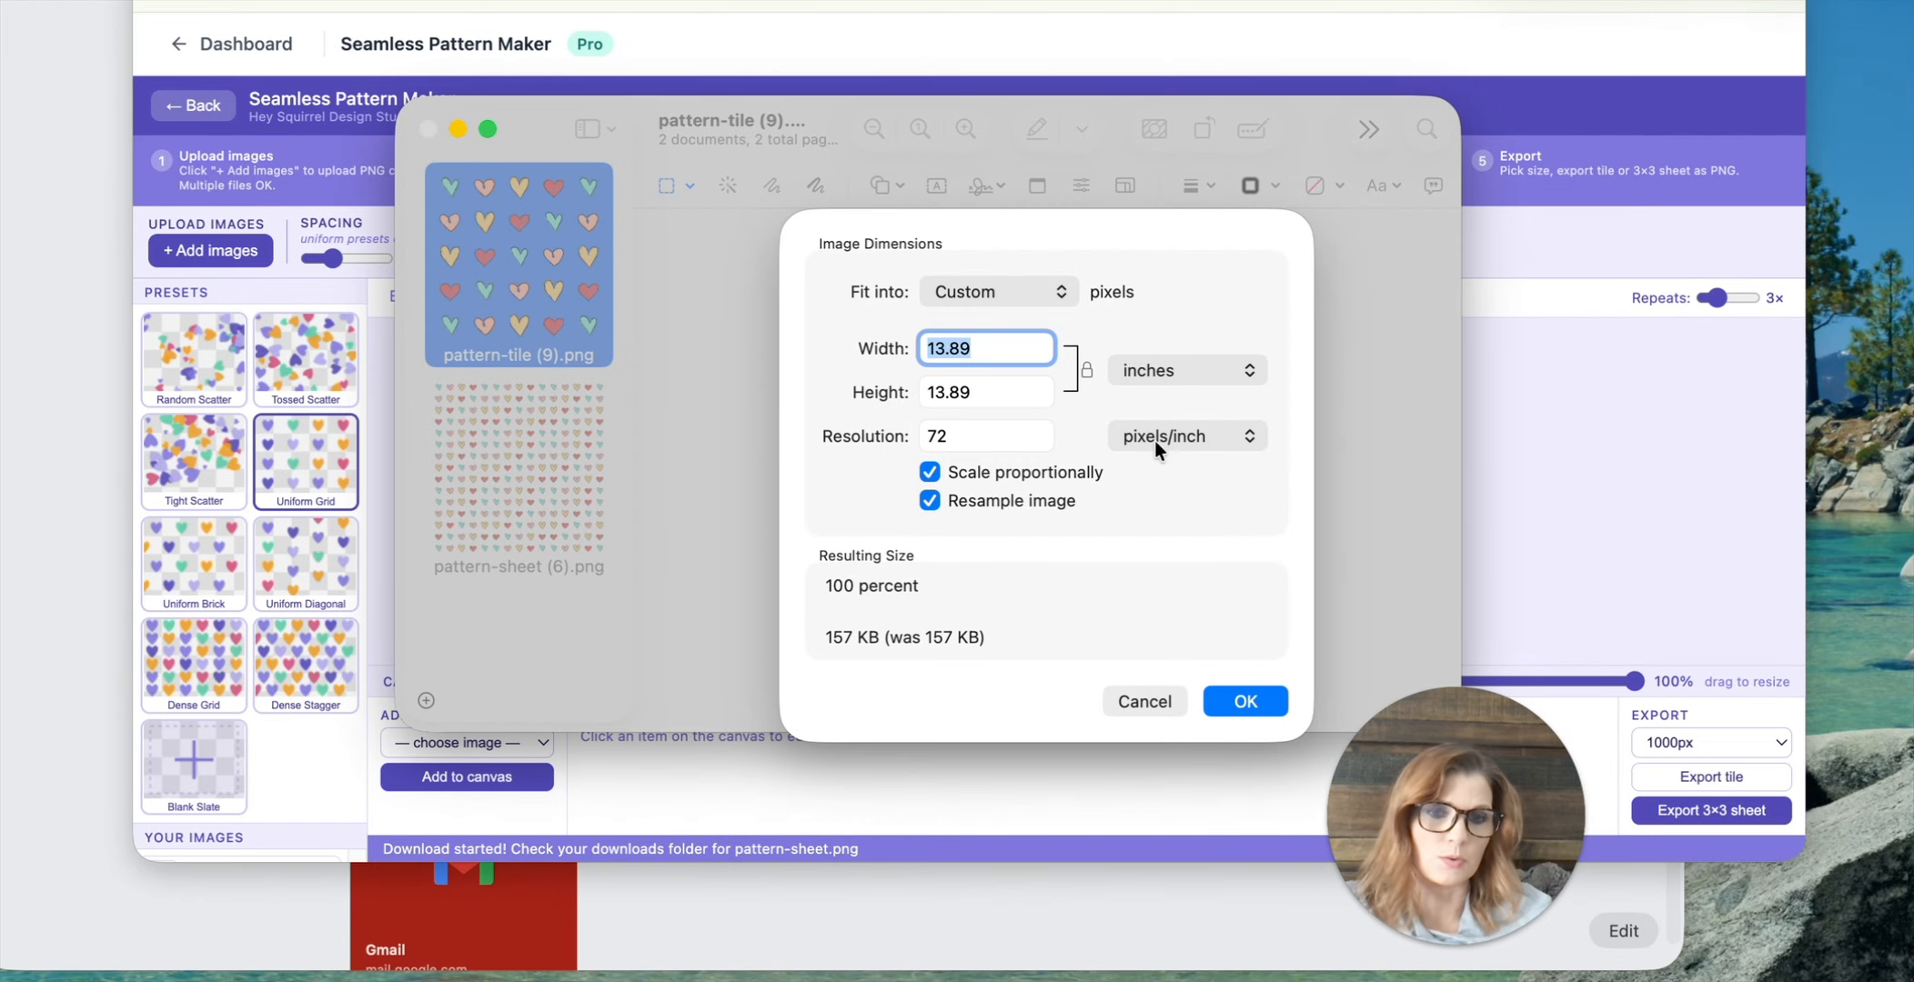
{"action": "left_click", "coordinate": [1182, 374]}
{"action": "left_click", "coordinate": [1173, 364]}
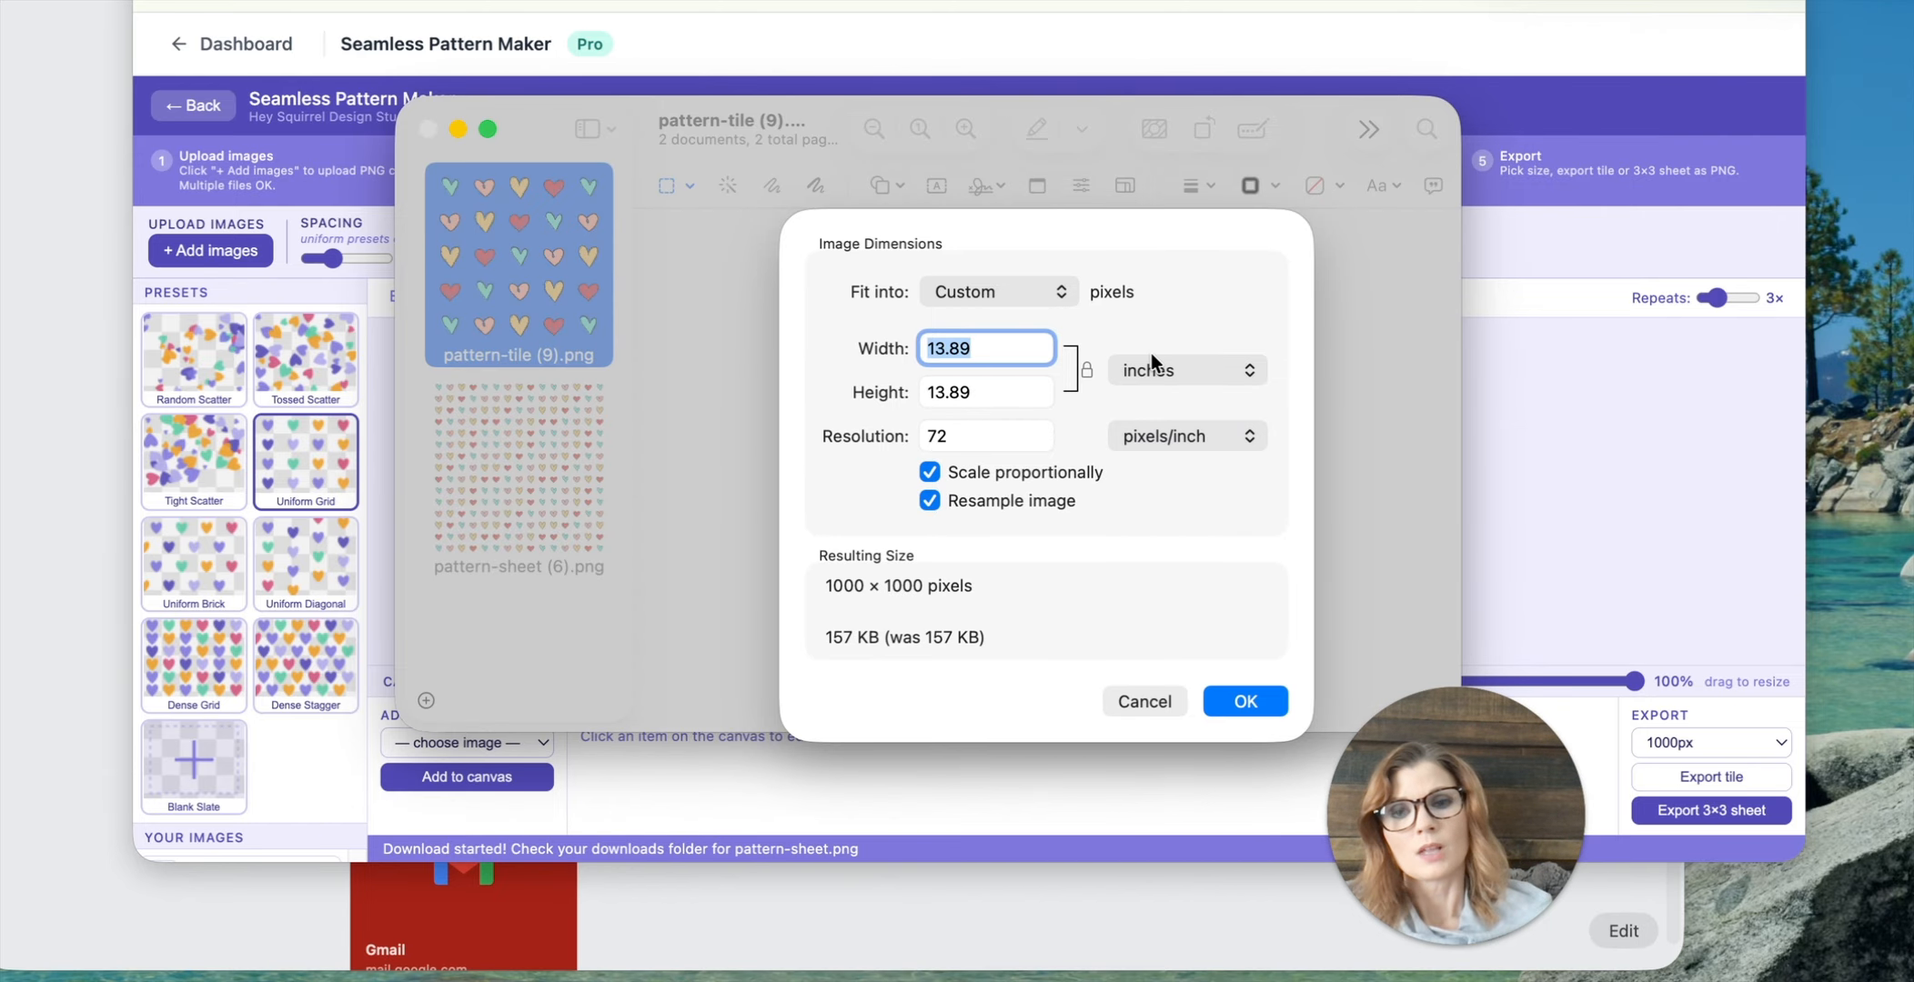
{"action": "left_click", "coordinate": [1182, 368]}
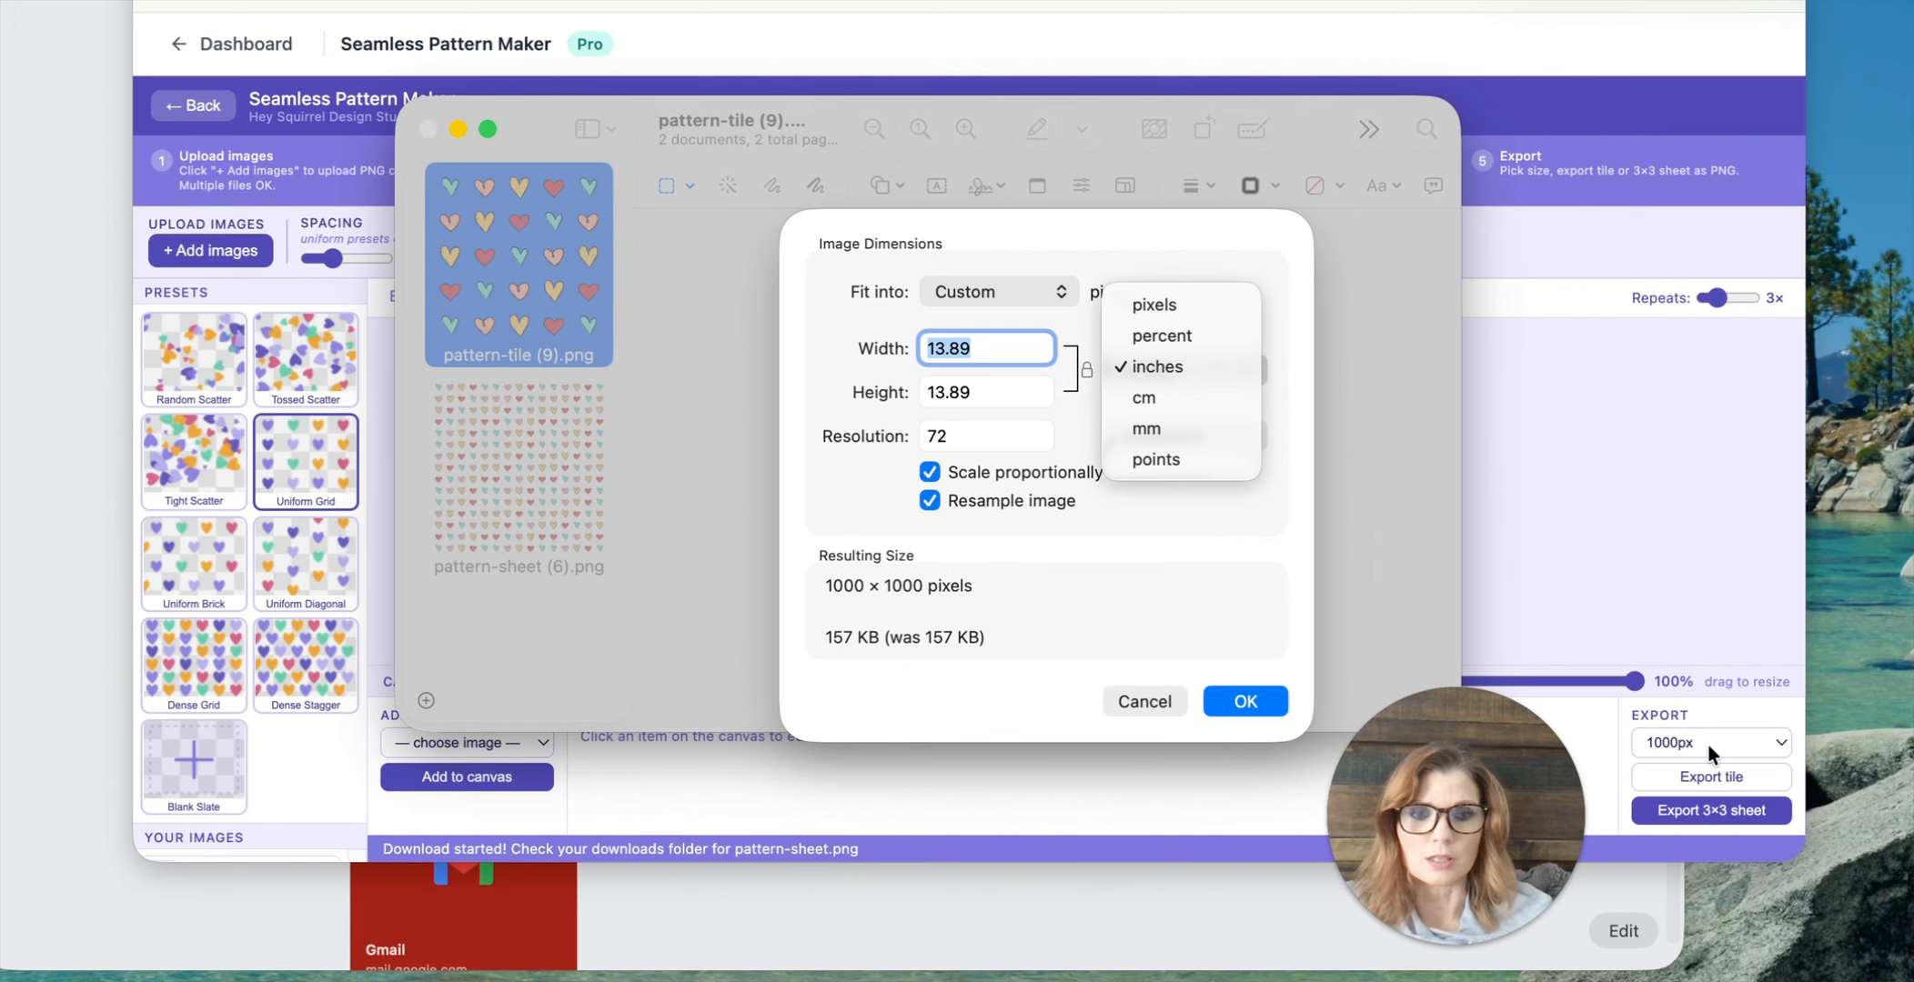
{"action": "left_click", "coordinate": [1256, 703]}
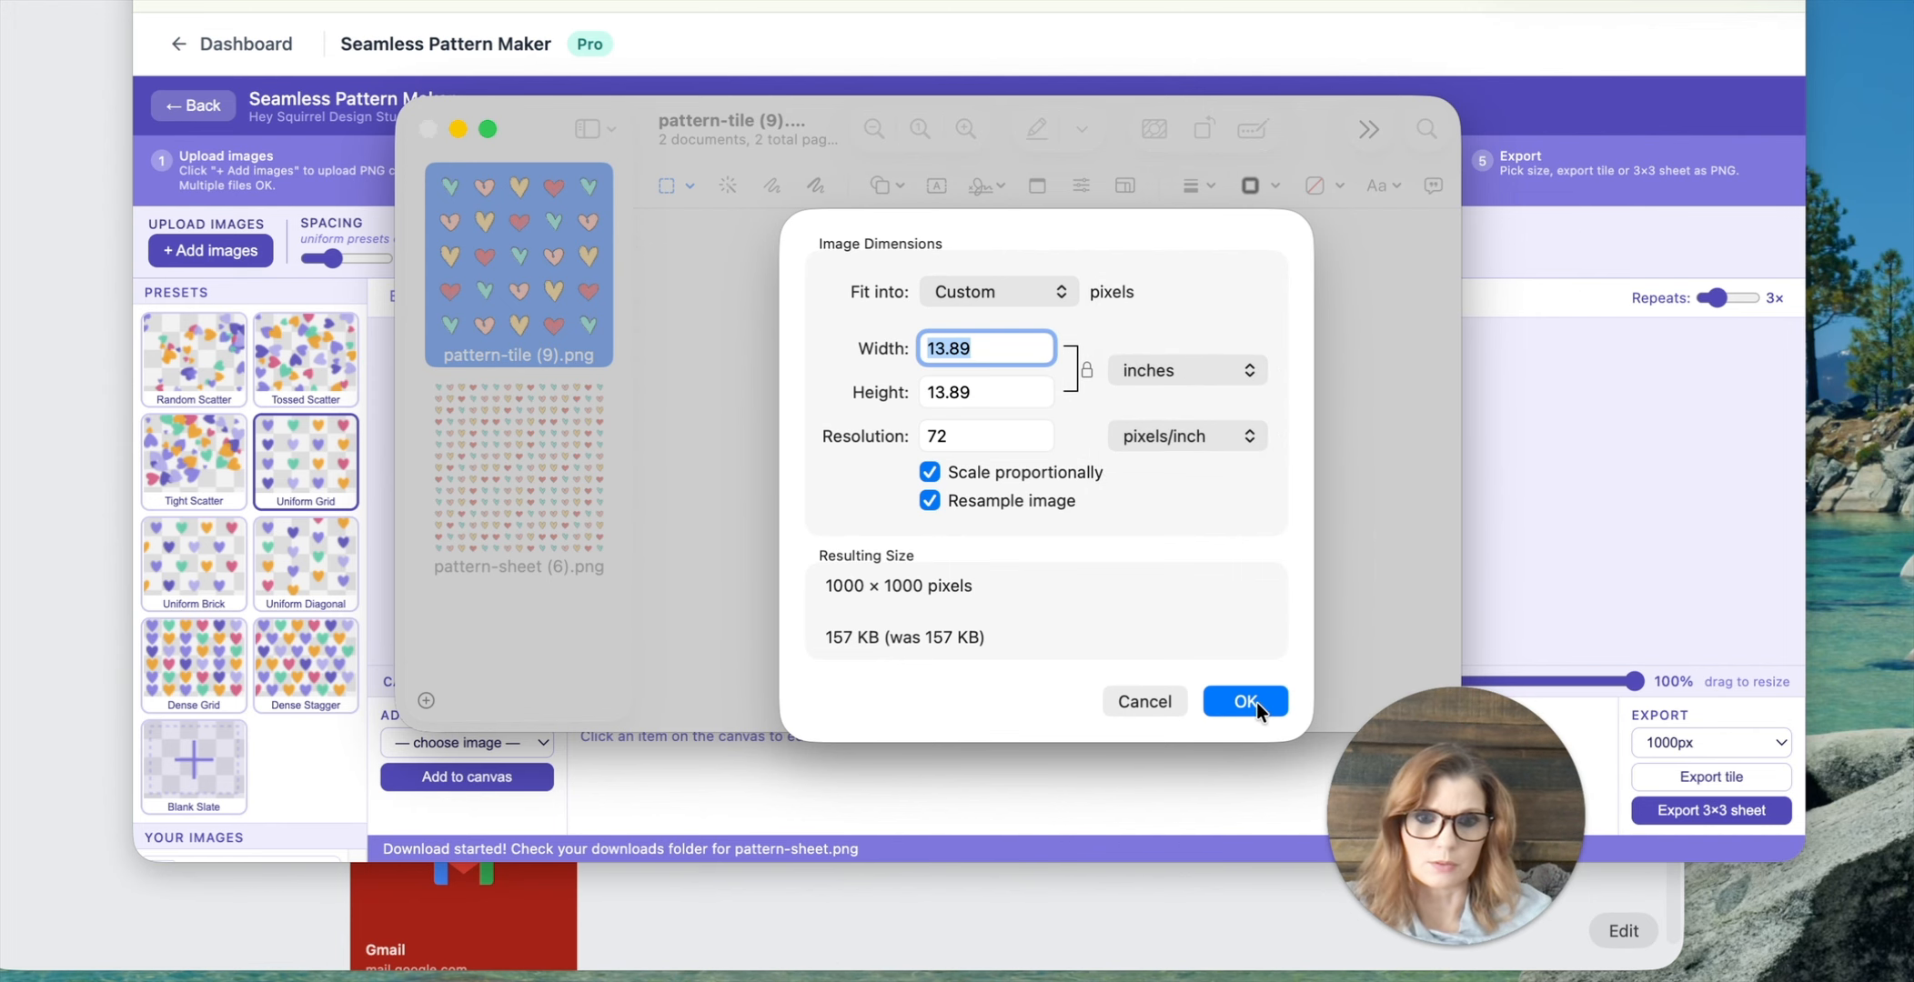
{"action": "left_click", "coordinate": [1255, 704]}
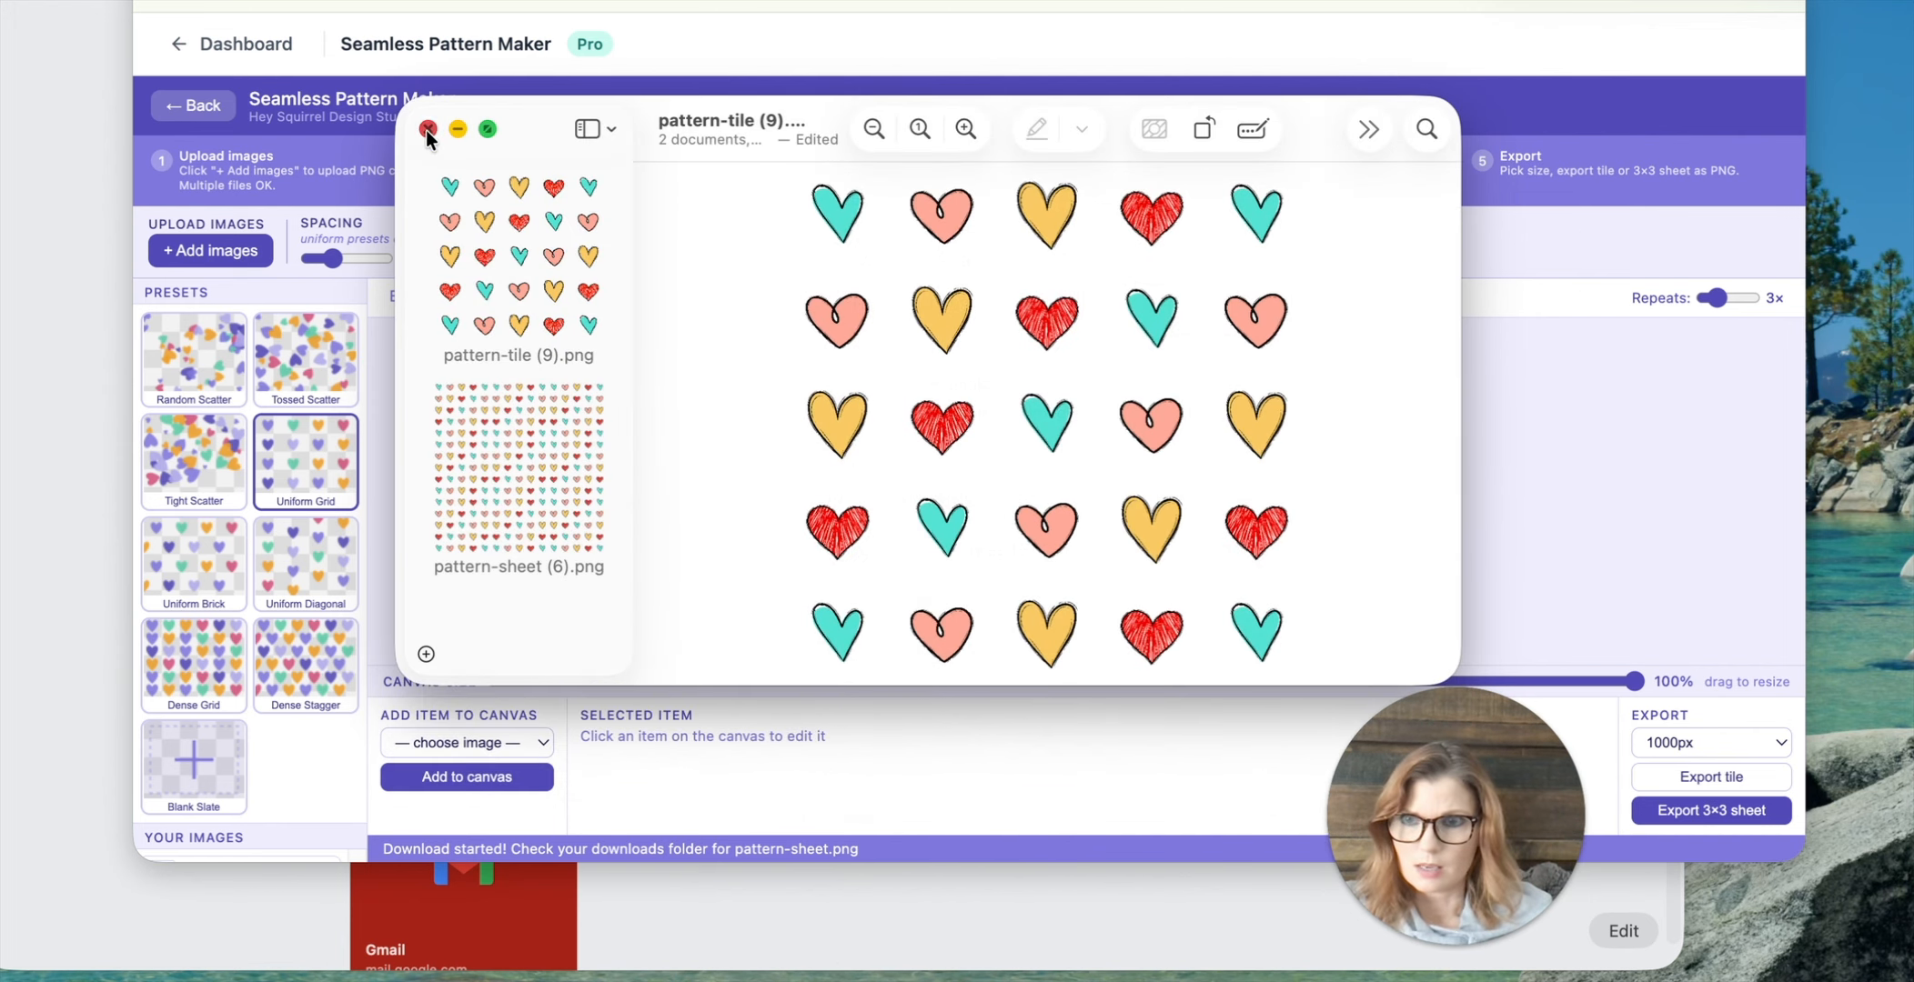
Step: Close the exported images and open the Font Filler tool from the studio dashboard
{"action": "left_click", "coordinate": [426, 129]}
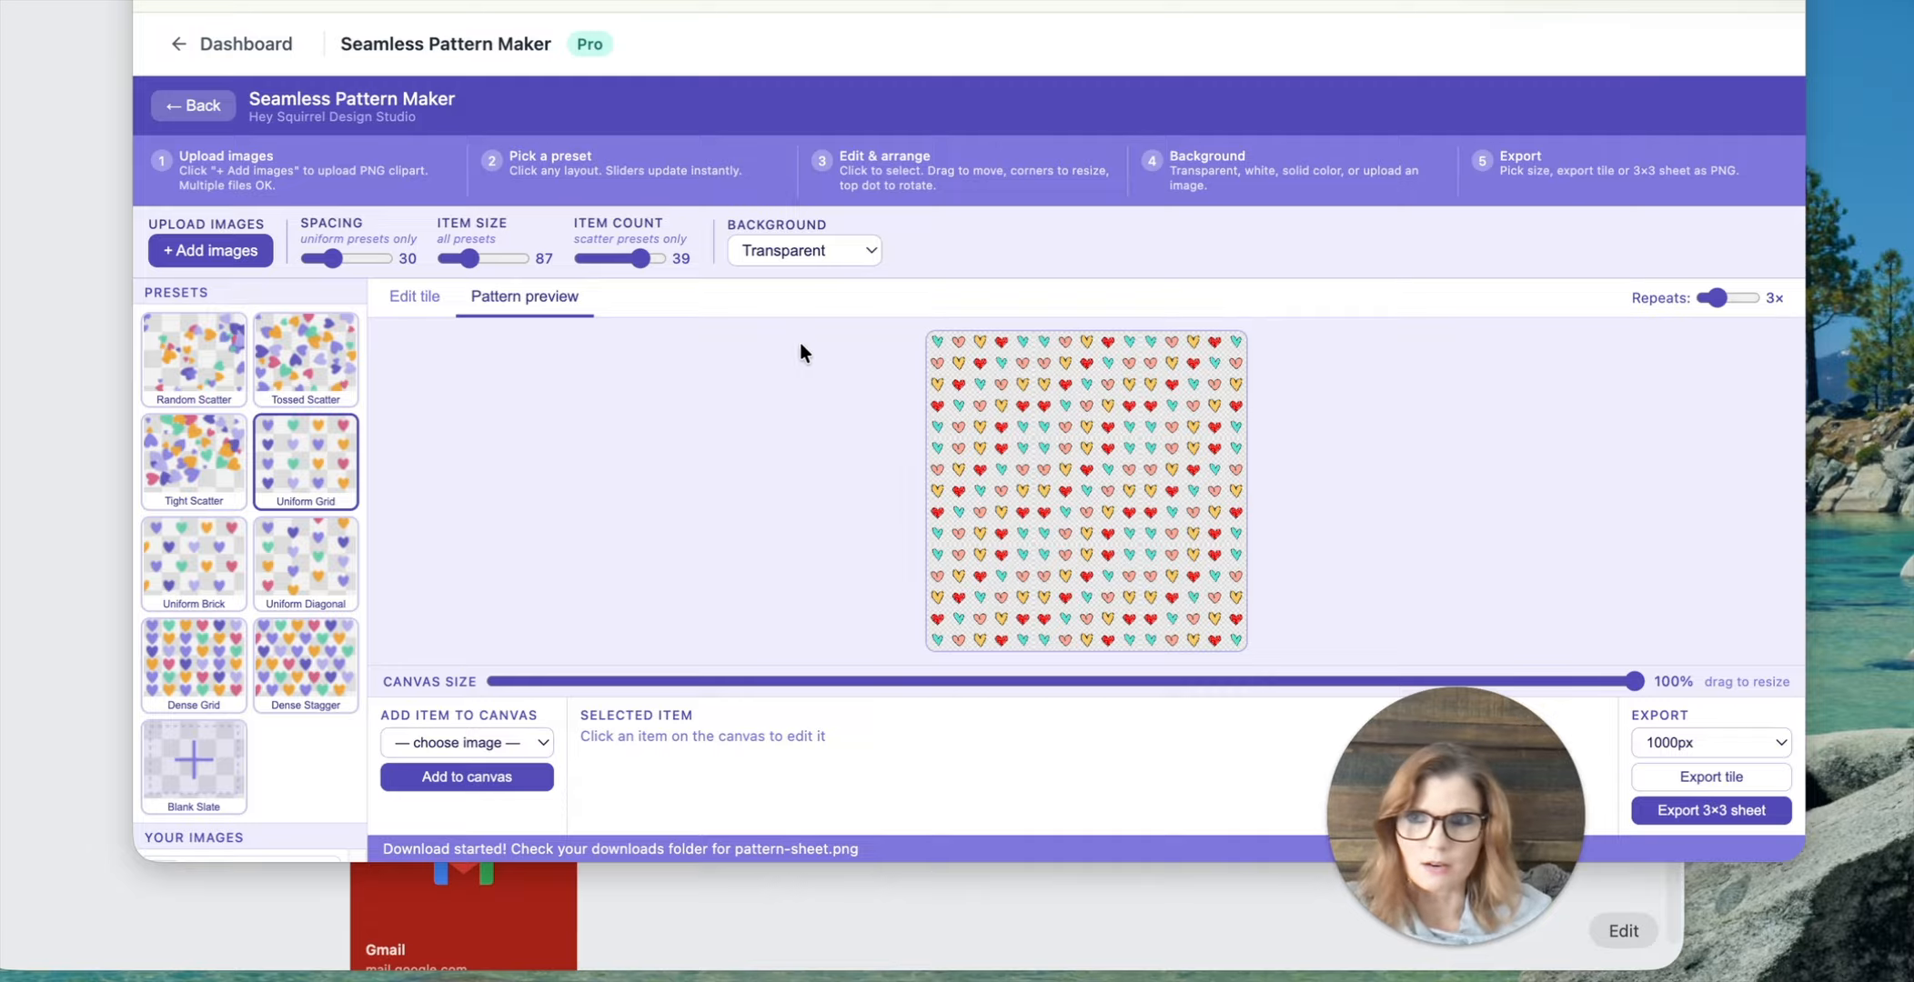
{"action": "left_click", "coordinate": [214, 52]}
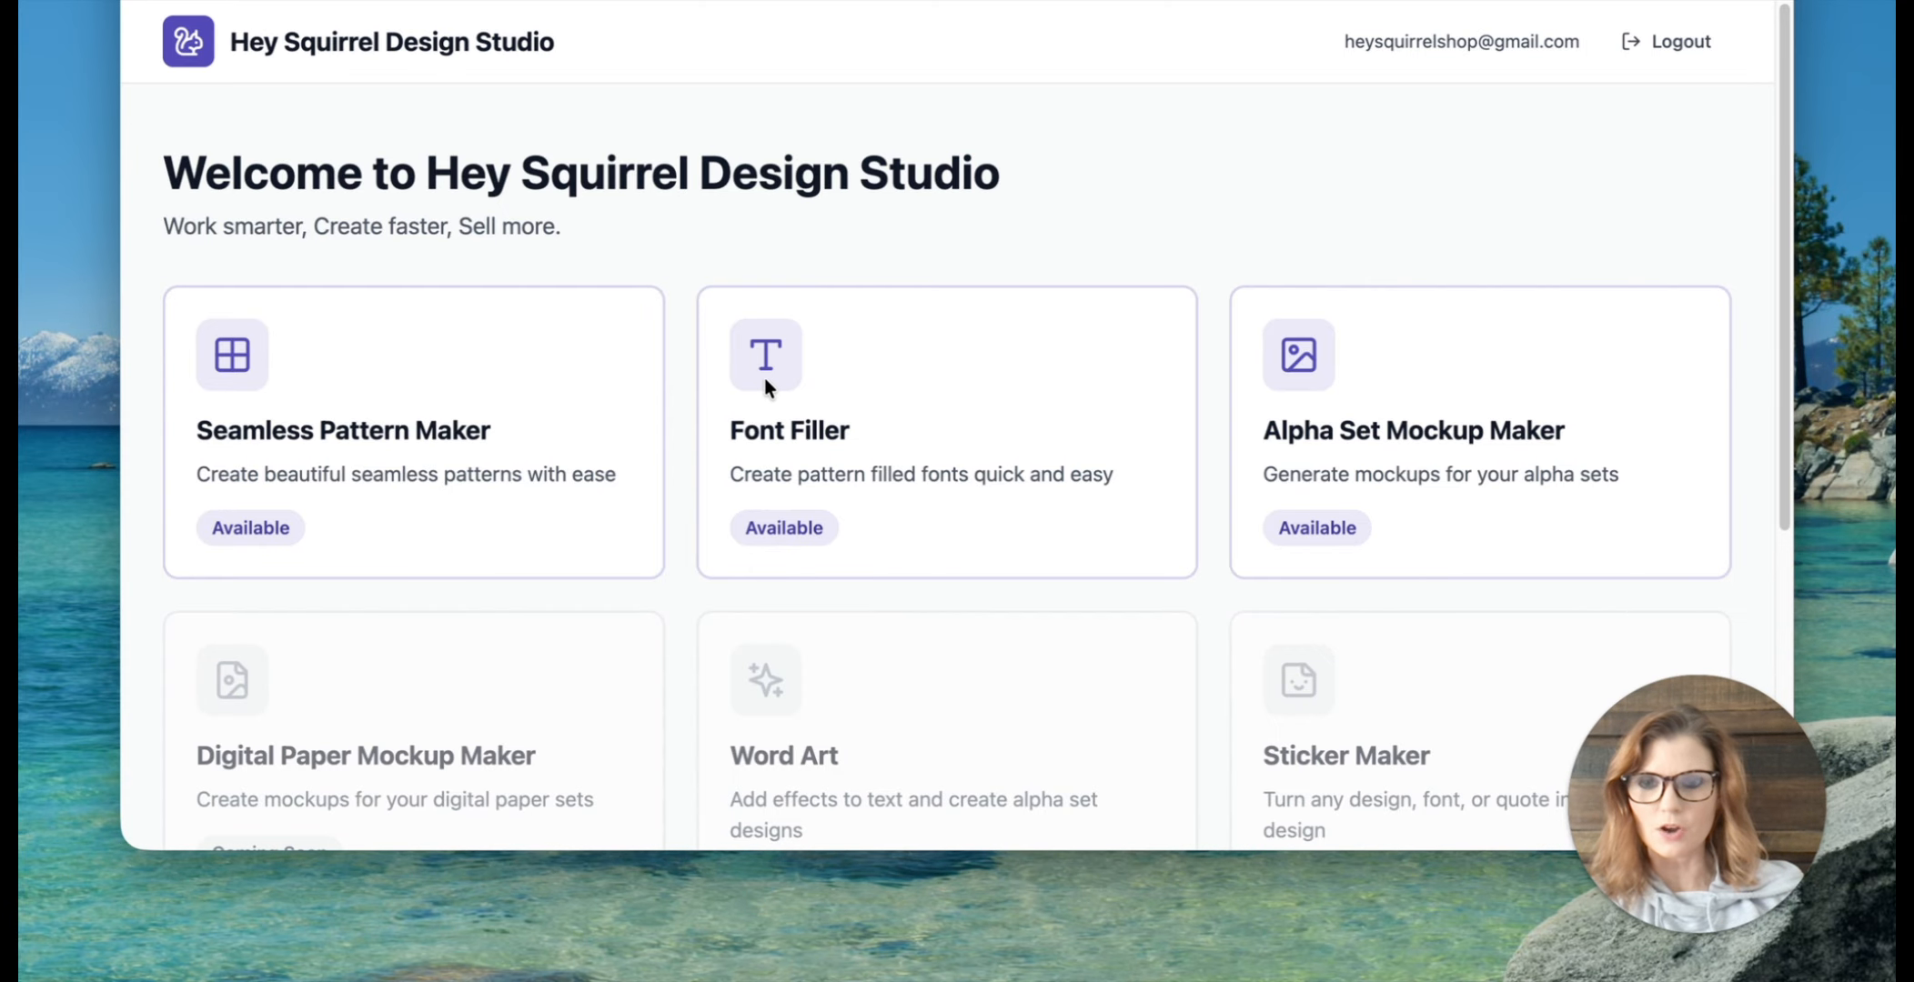
{"action": "left_click", "coordinate": [765, 377]}
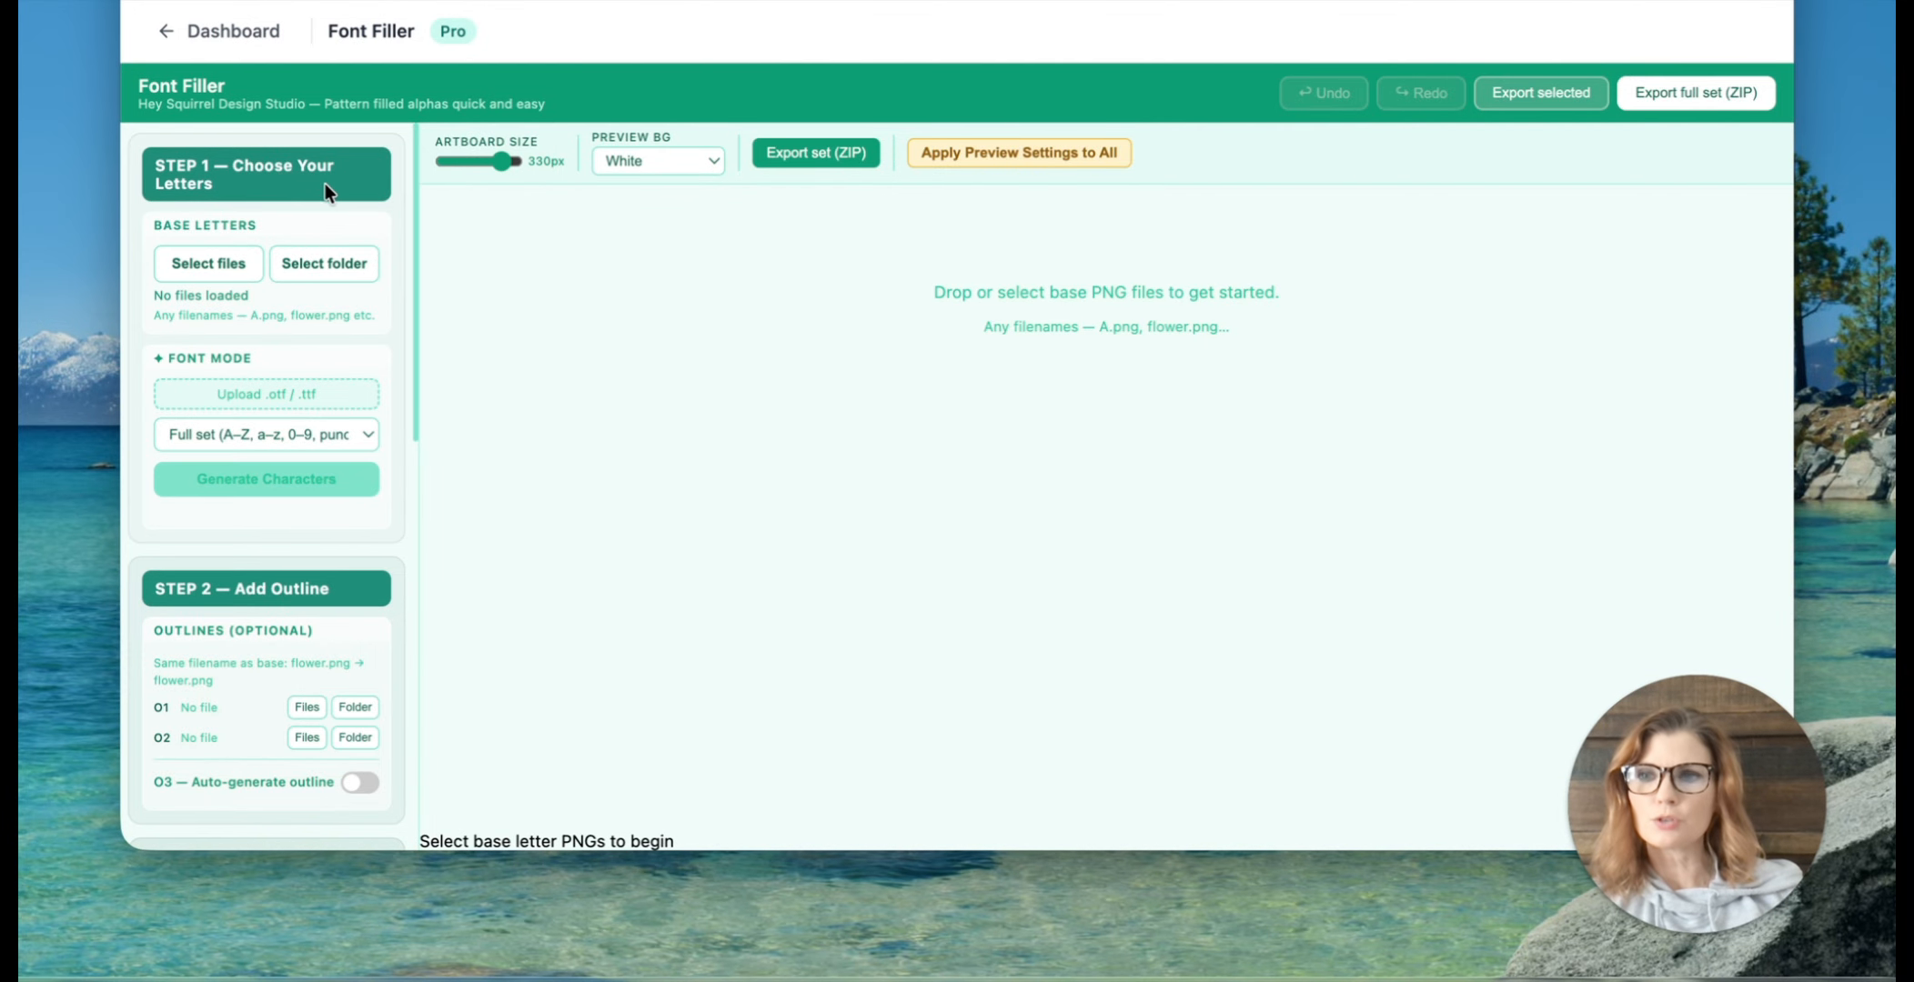
Step: Try to load the Base folder from Alpha App as the base letters
{"action": "left_click", "coordinate": [325, 270]}
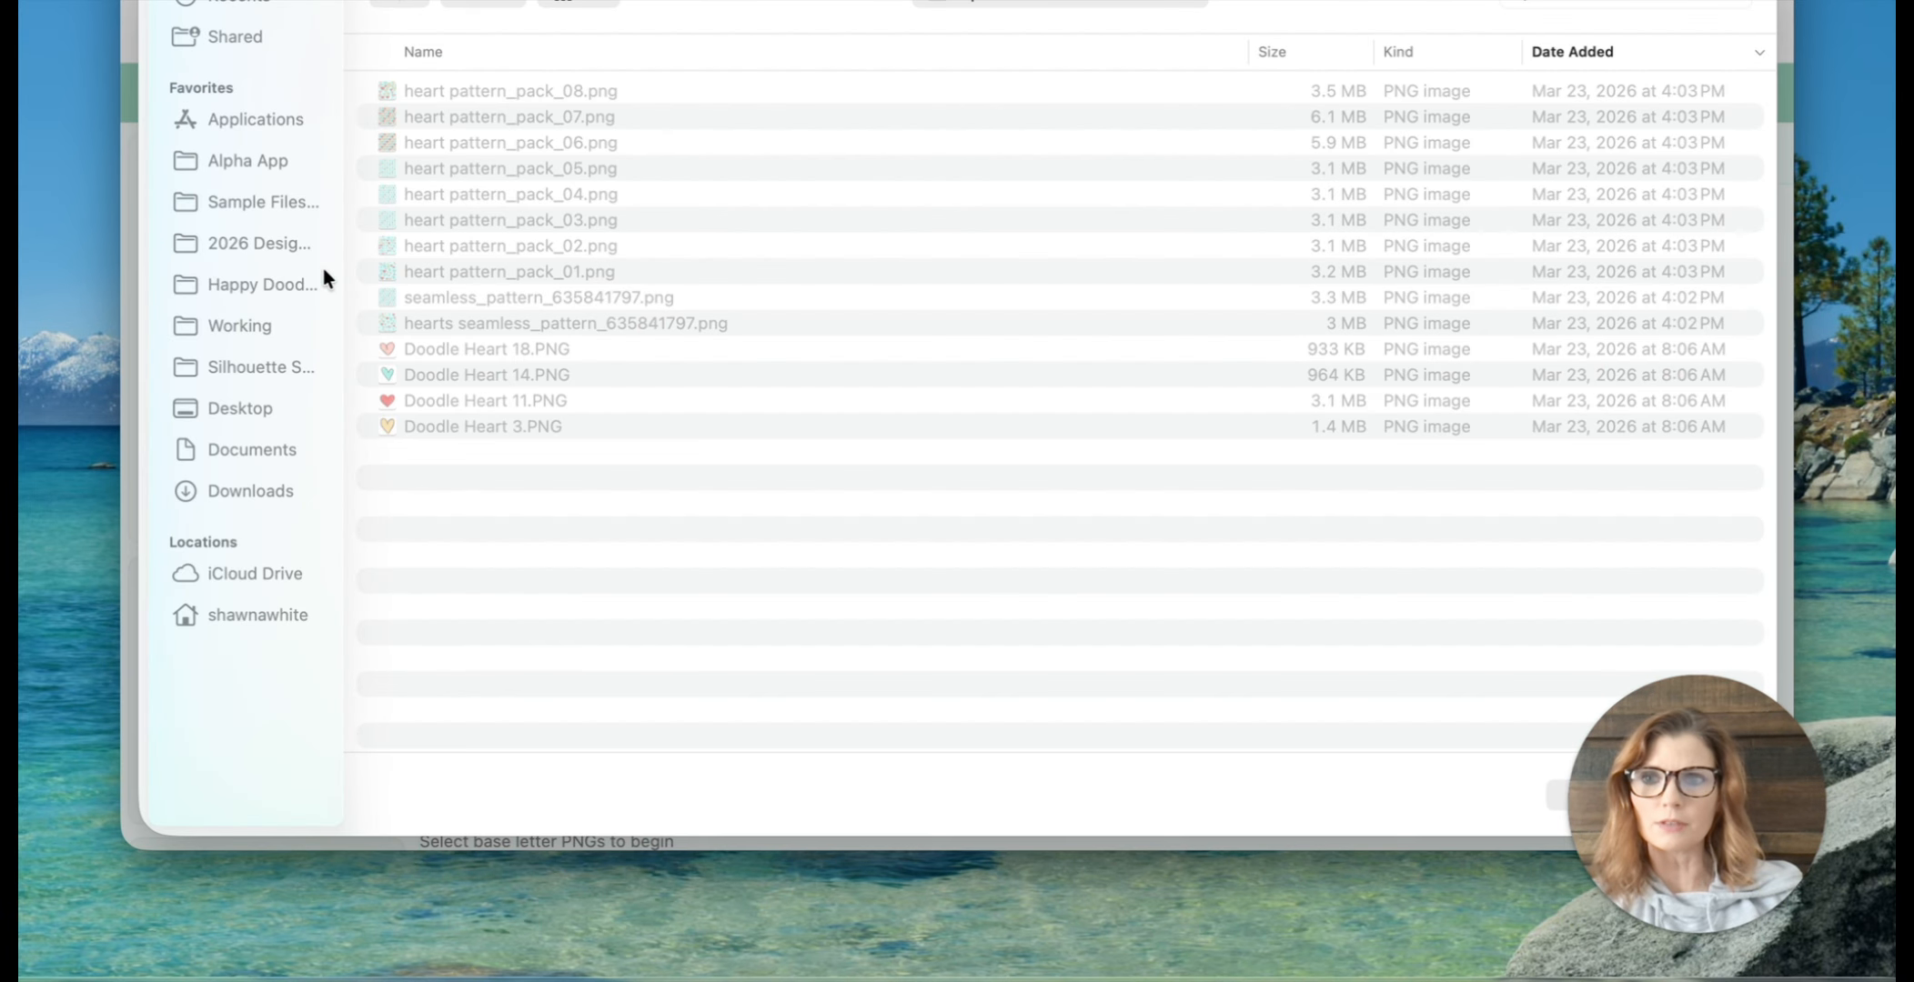
{"action": "left_click", "coordinate": [265, 162]}
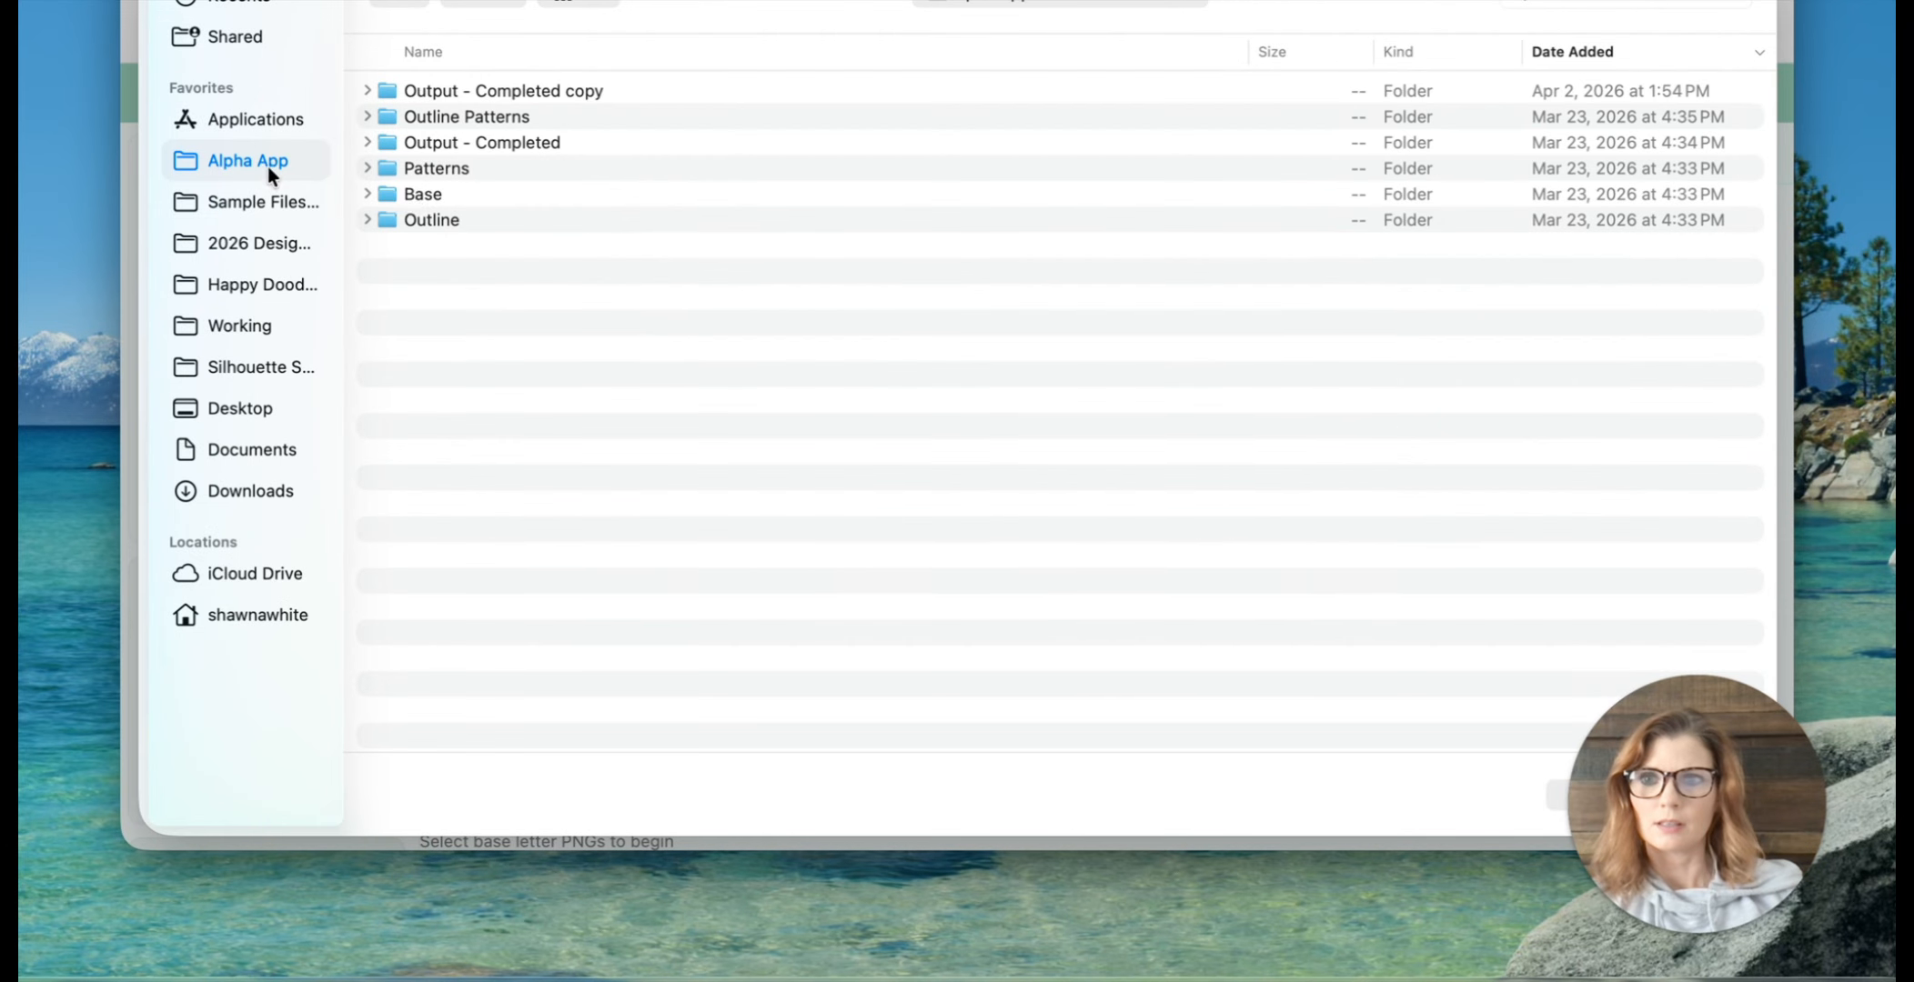
{"action": "left_click", "coordinate": [456, 192]}
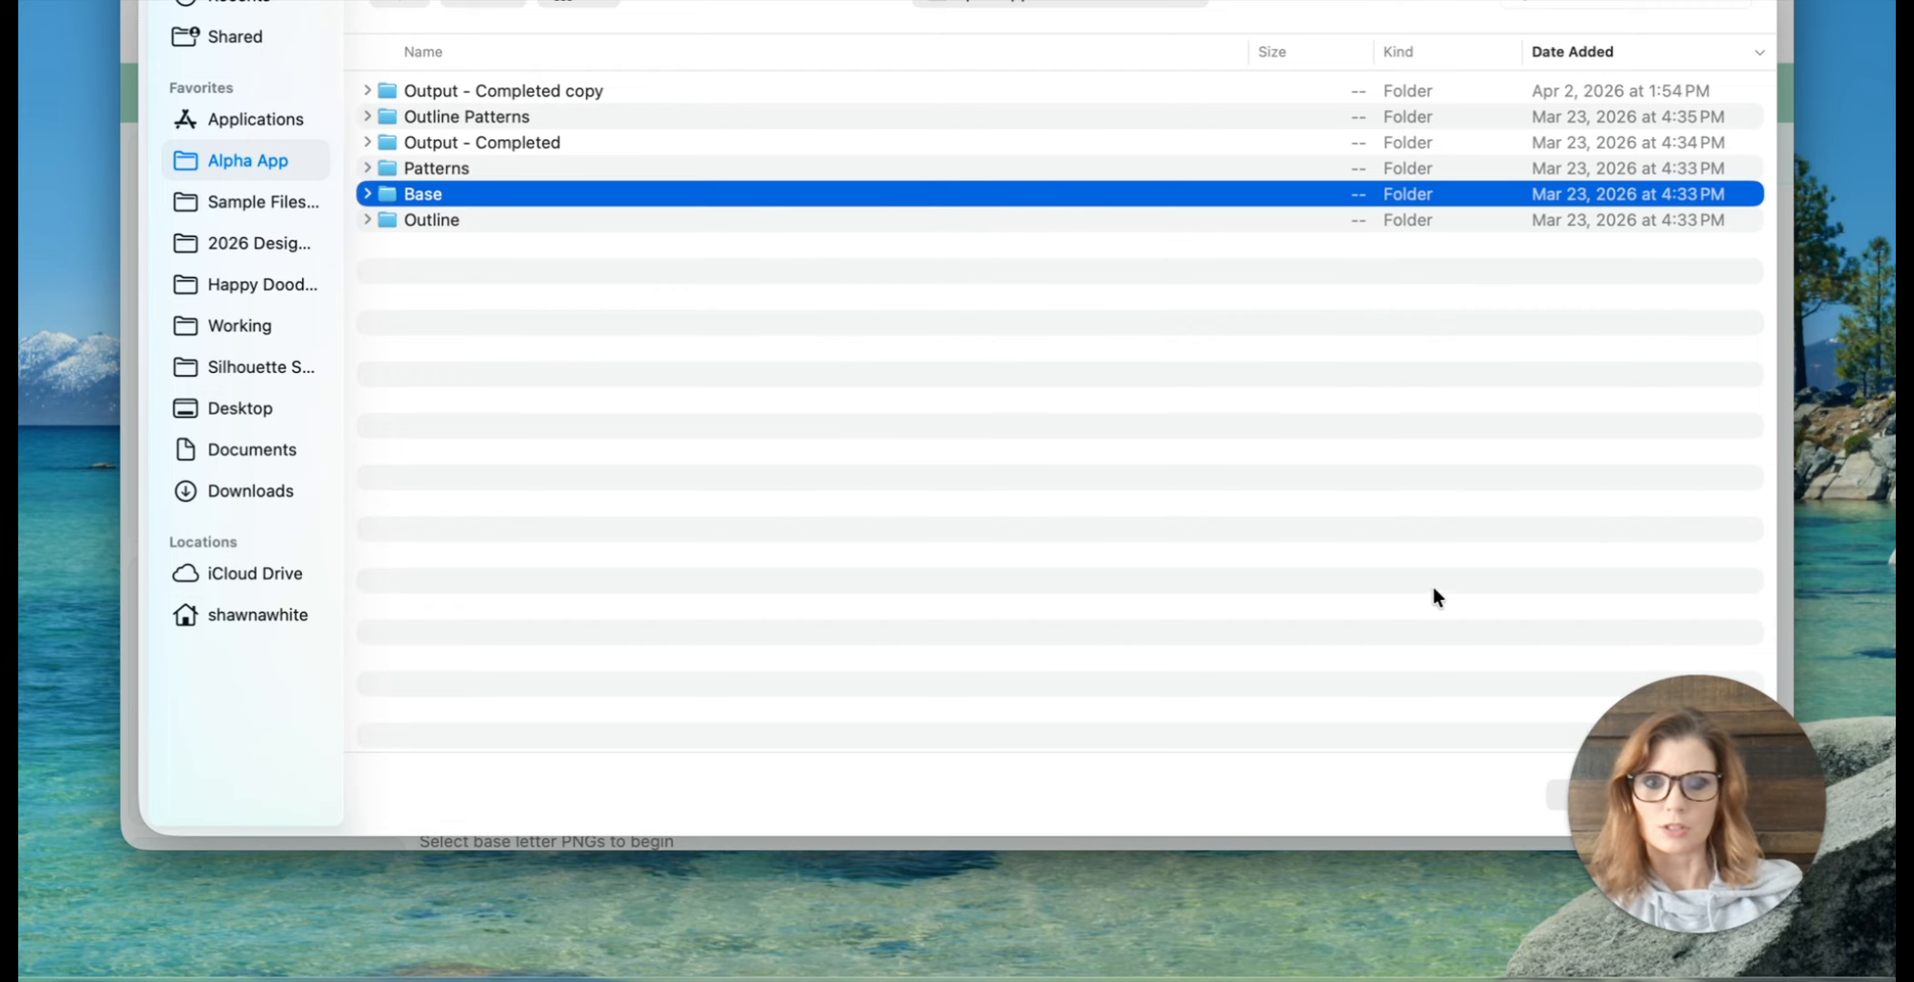
{"action": "left_click_drag", "start_coordinate": [1745, 704], "coordinate": [315, 711]}
{"action": "left_click", "coordinate": [421, 195]}
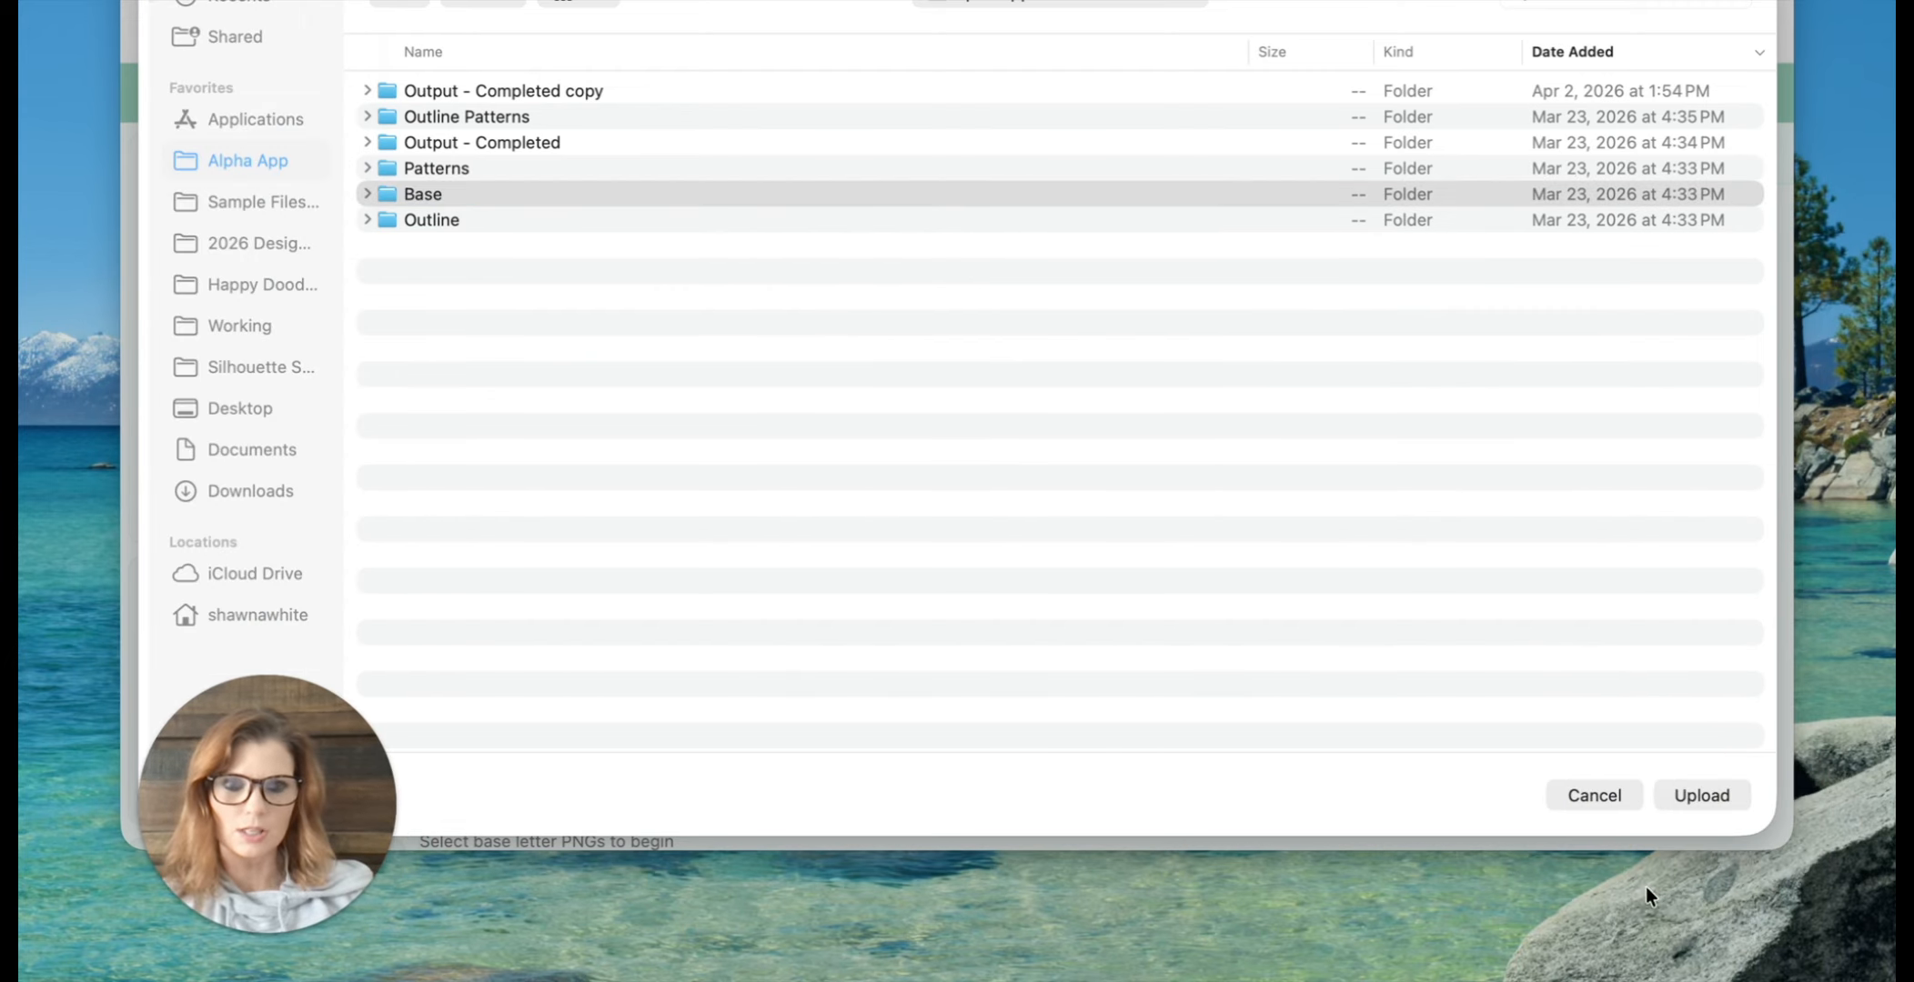
{"action": "left_click", "coordinate": [1694, 797]}
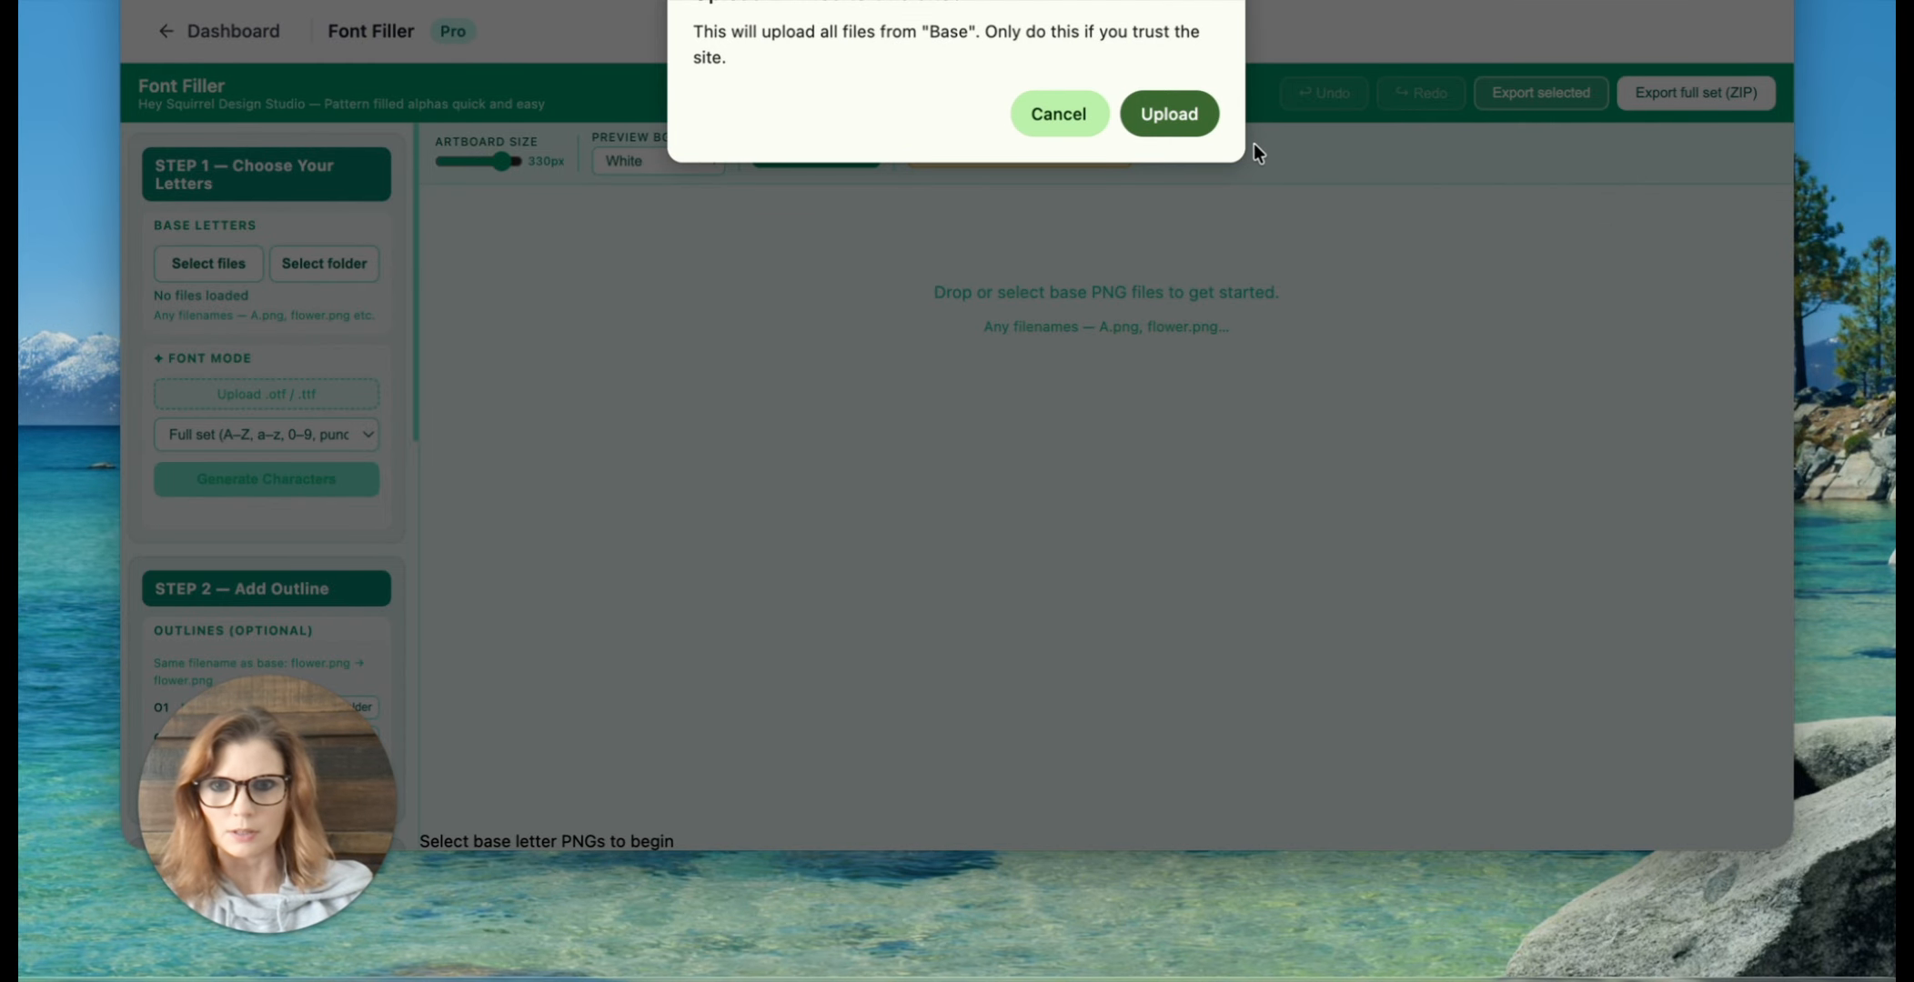
{"action": "left_click", "coordinate": [1175, 122]}
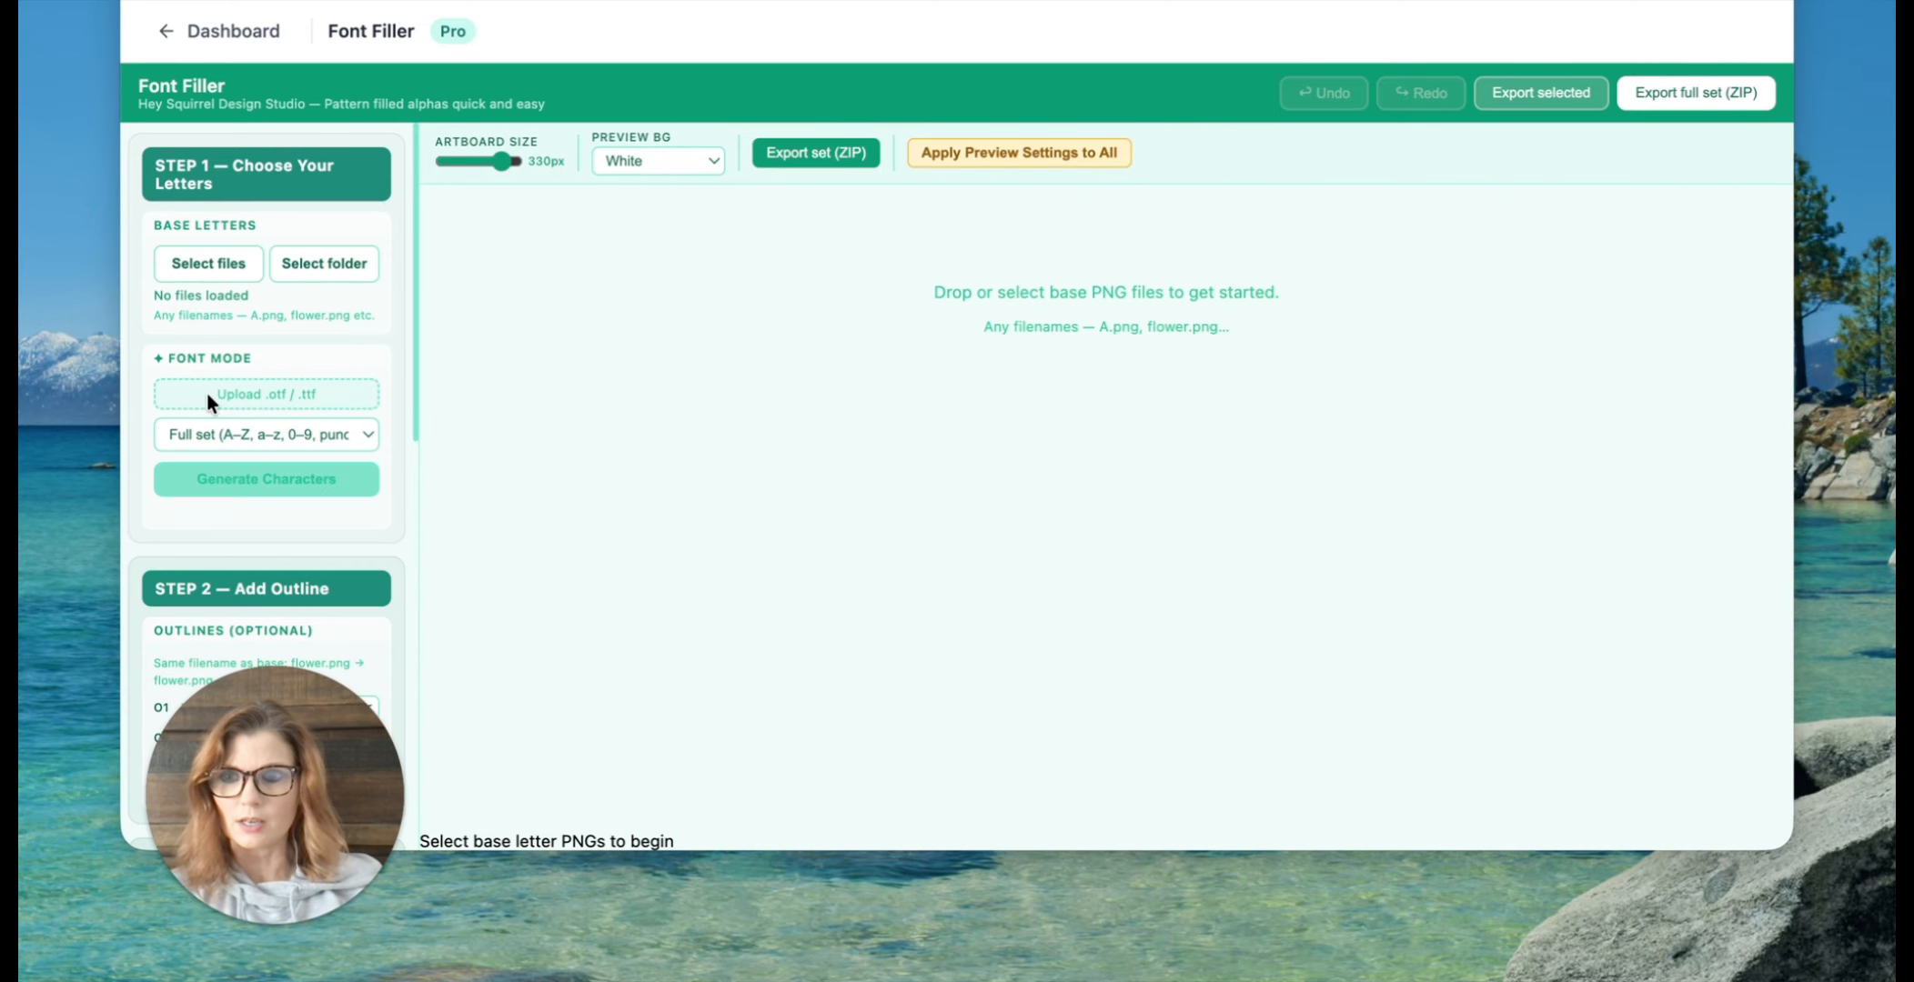
Step: Load the font Fattycakes Smooth.ttf, generate its full character set and look through the generated characters
{"action": "left_click", "coordinate": [289, 397]}
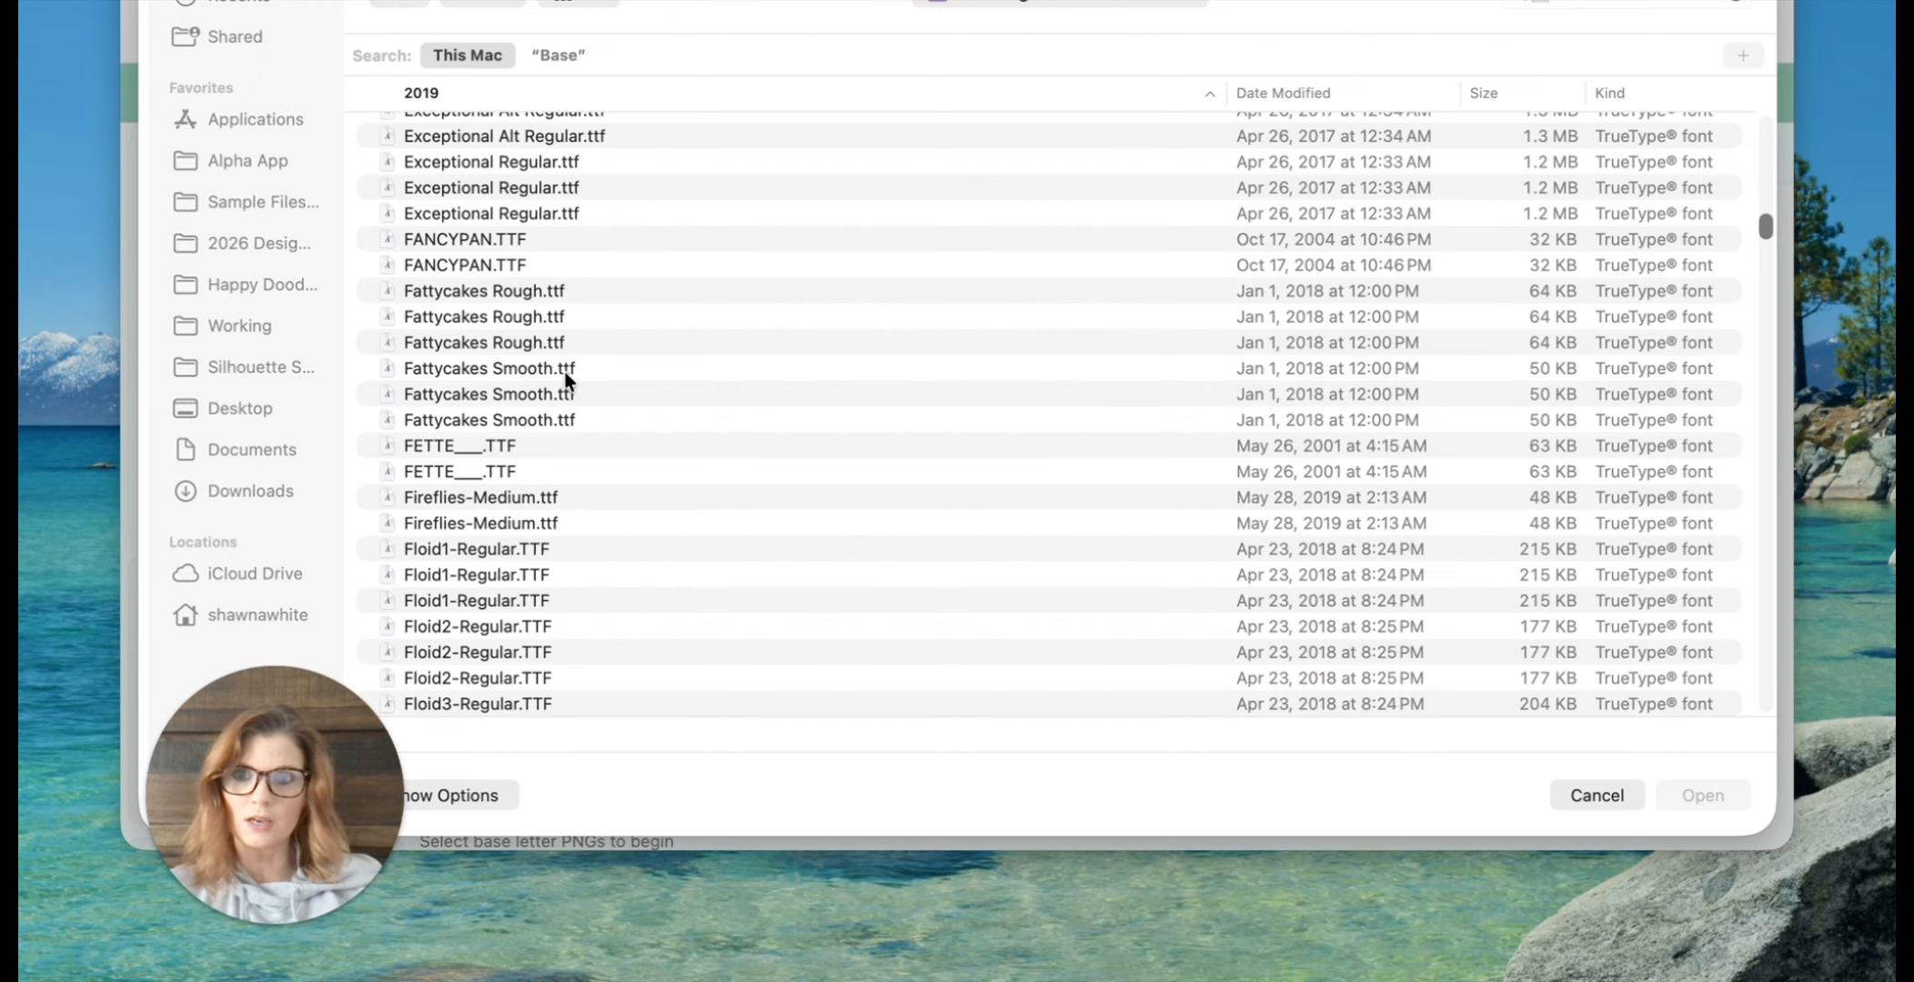
{"action": "left_click", "coordinate": [507, 369]}
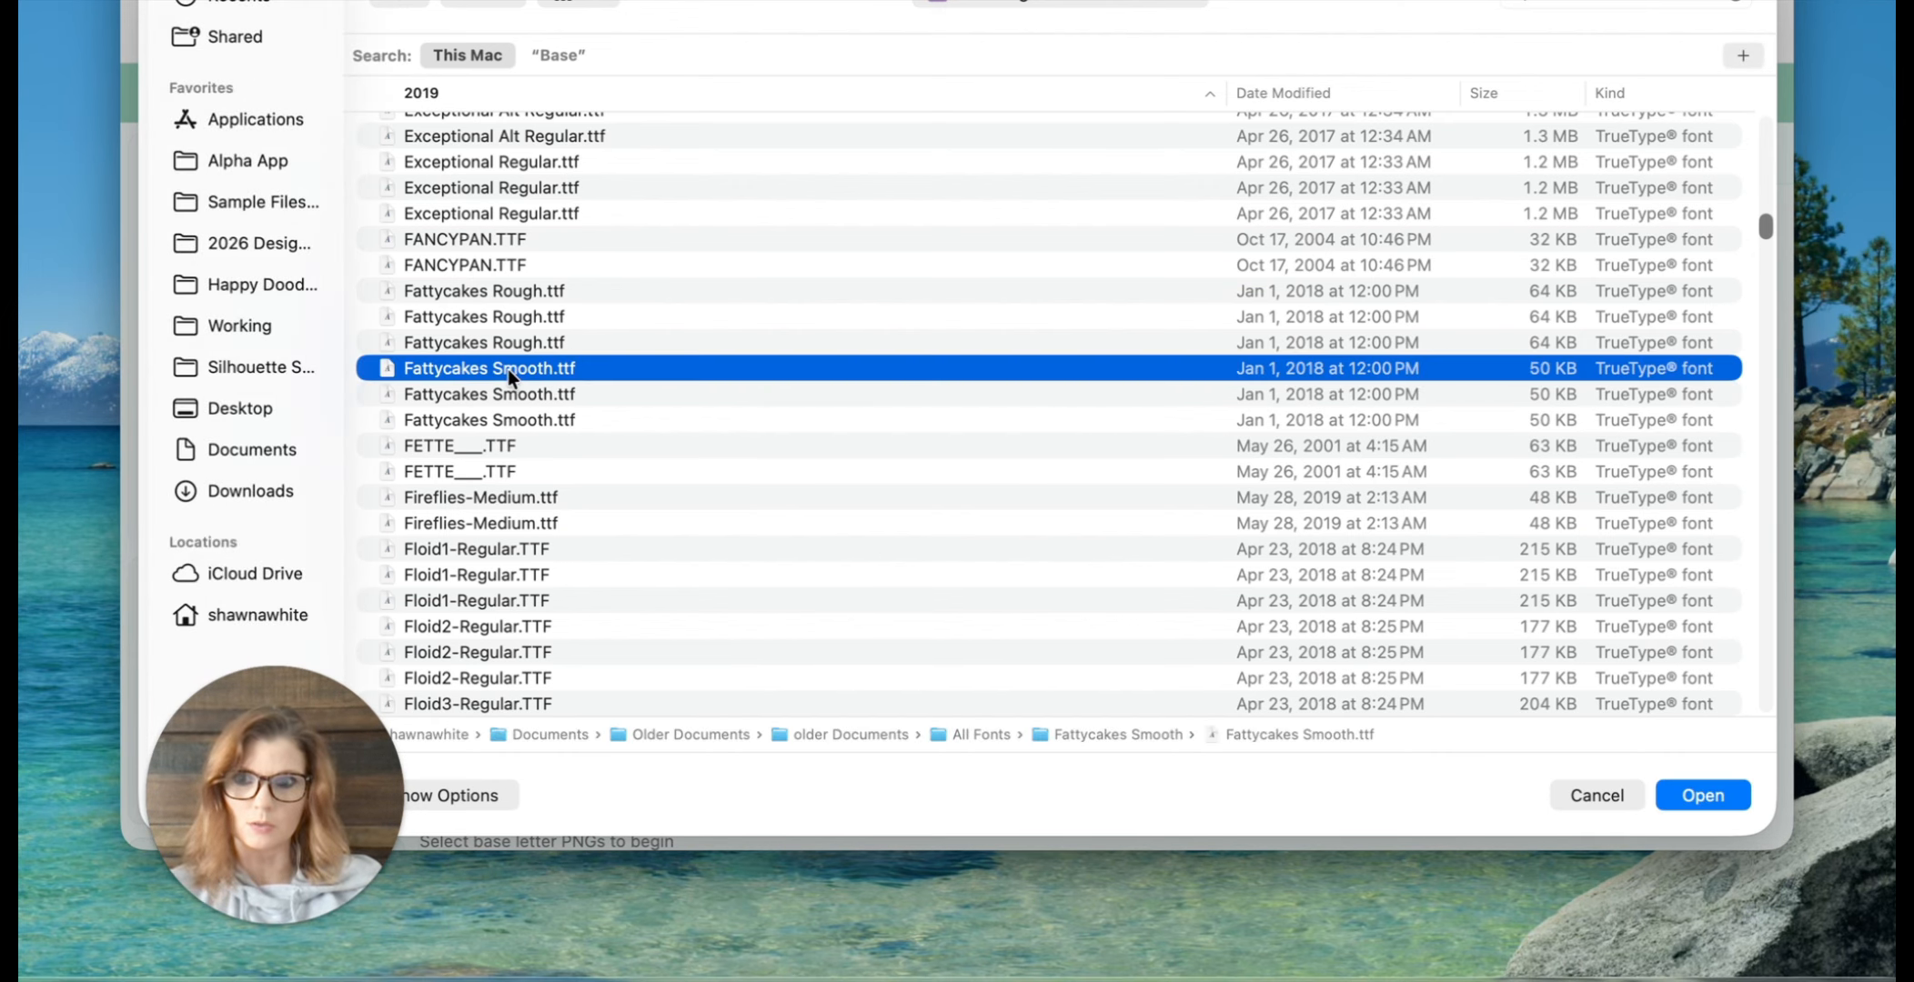
{"action": "left_click", "coordinate": [1702, 795]}
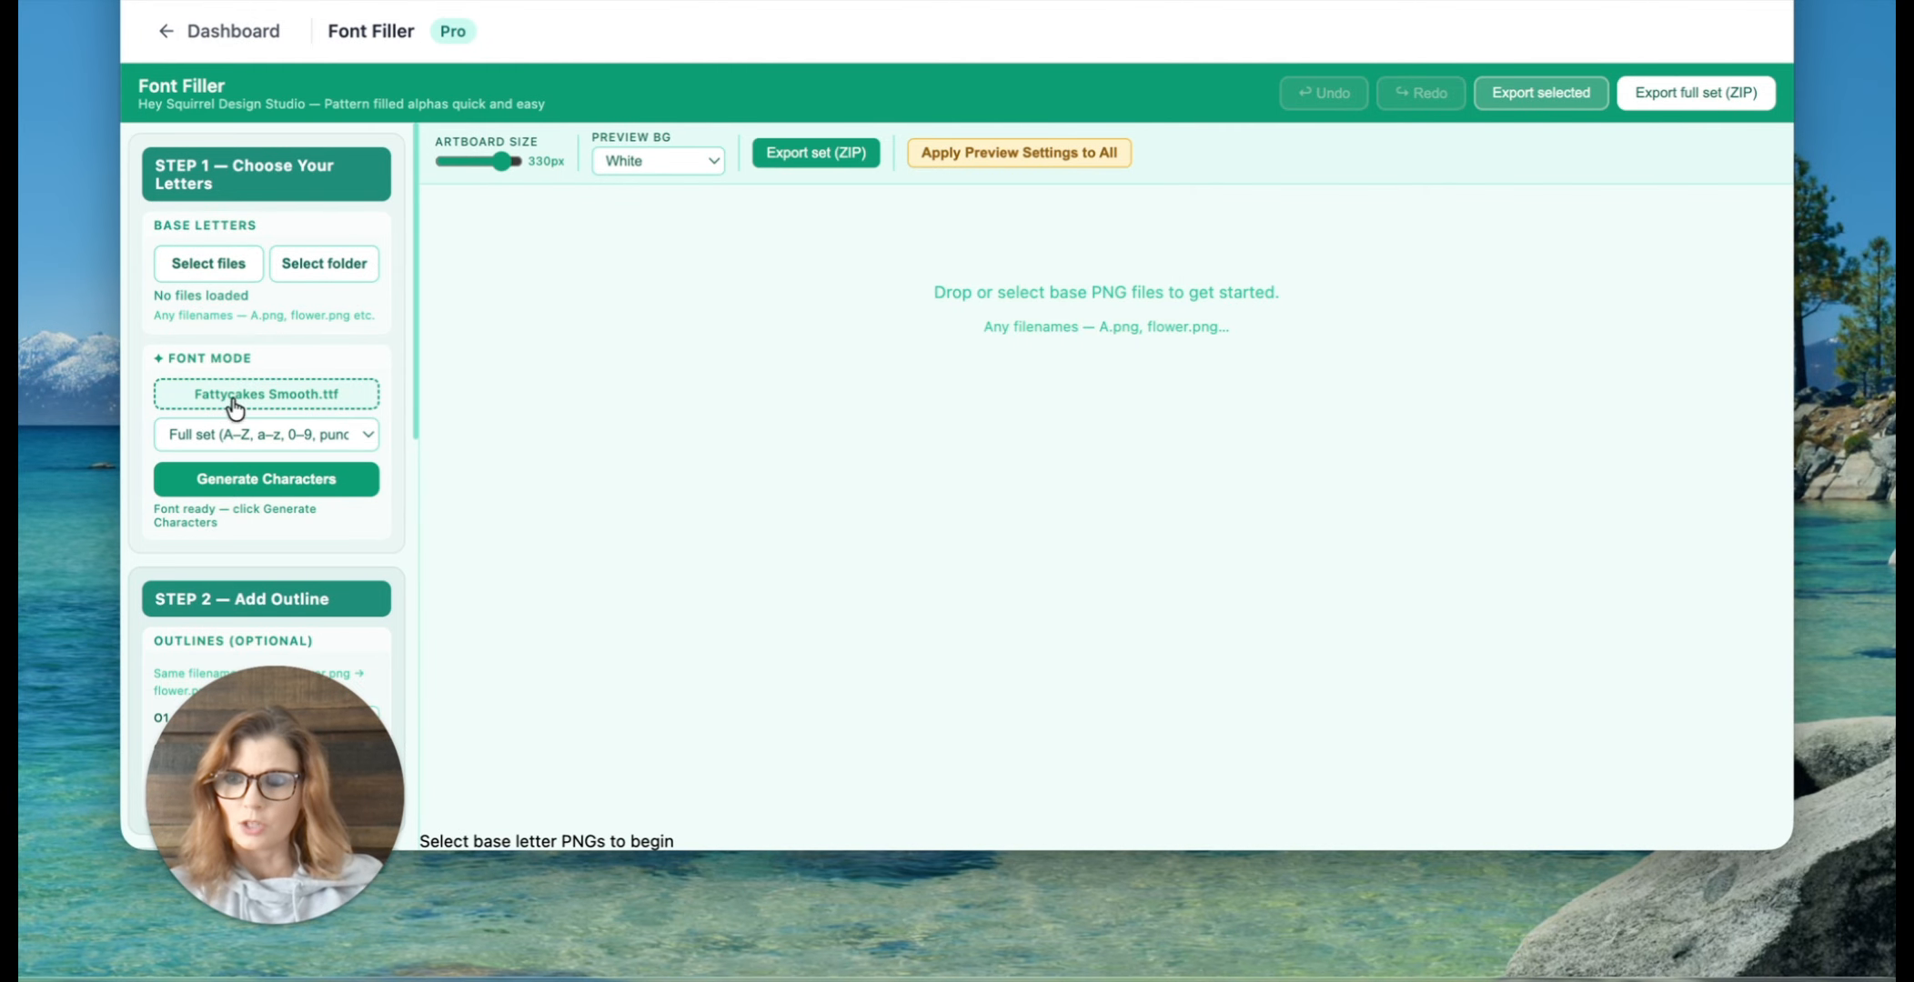
{"action": "left_click", "coordinate": [254, 480]}
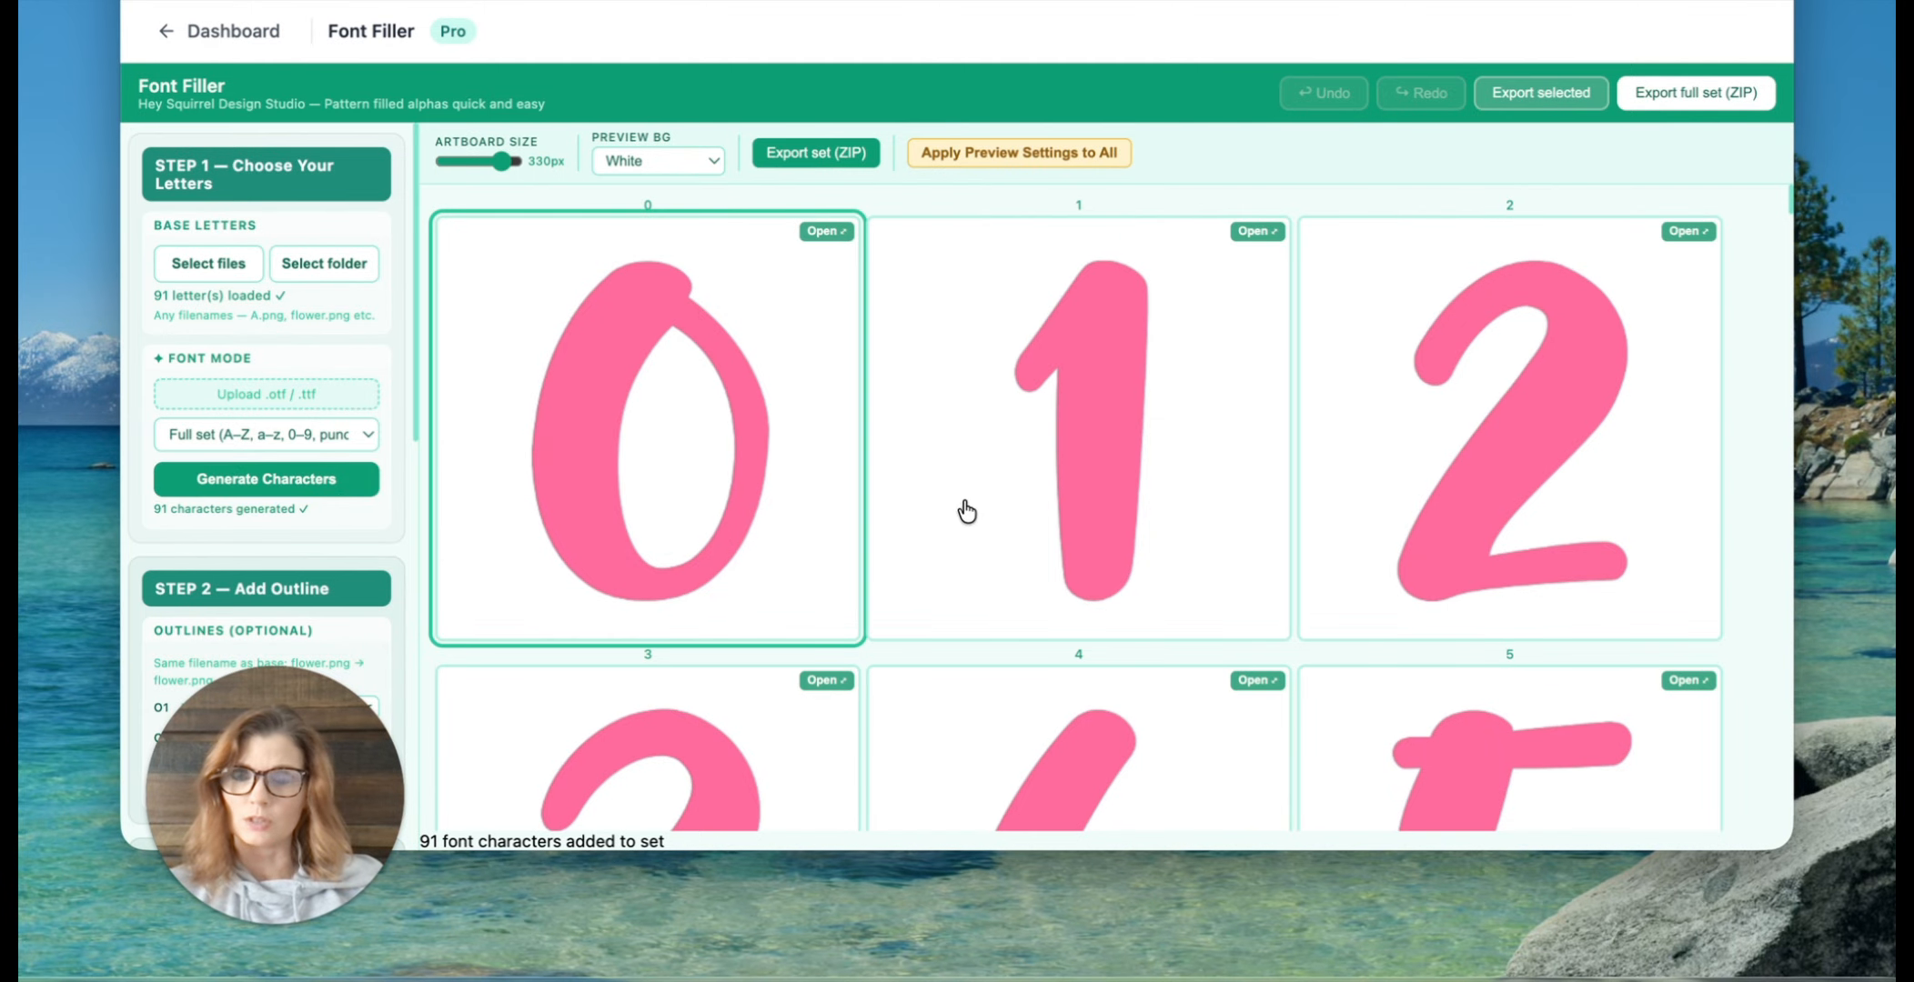
{"action": "scroll", "coordinate": [966, 512], "scroll_direction": "down", "scroll_amount": 20}
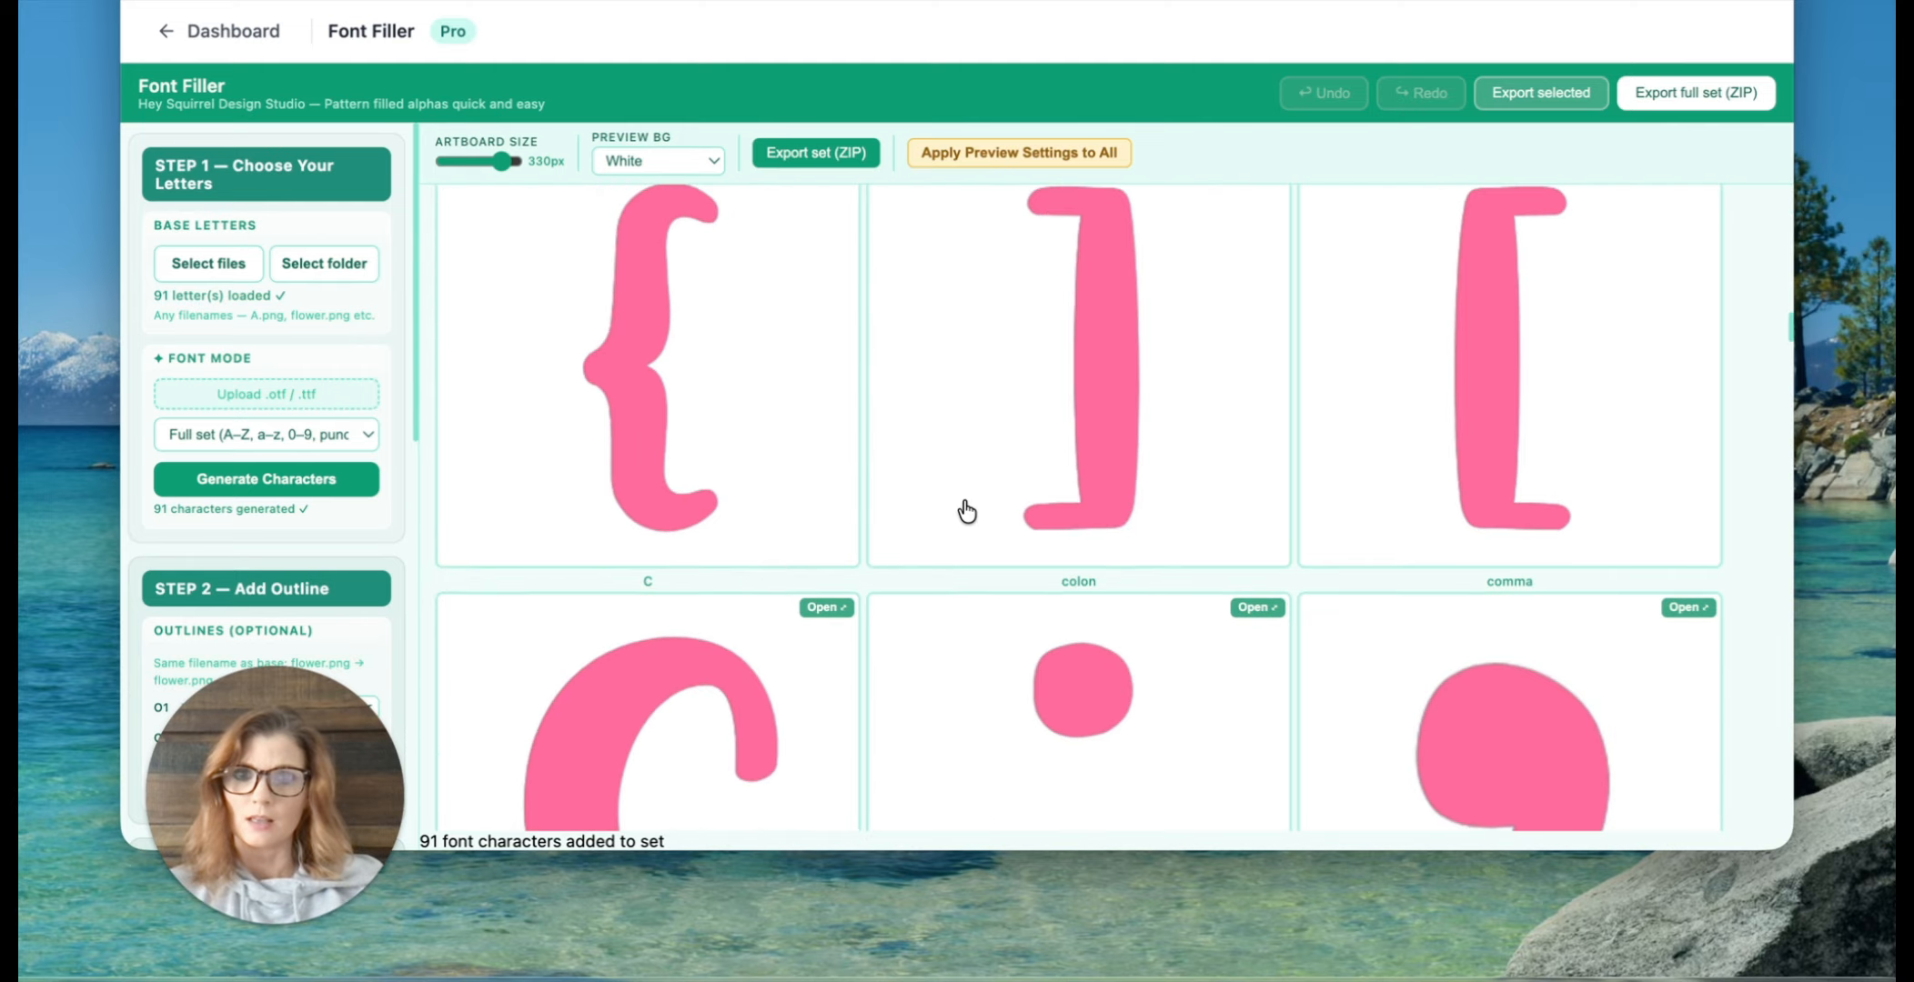
{"action": "scroll", "coordinate": [967, 512], "scroll_direction": "down", "scroll_amount": 20}
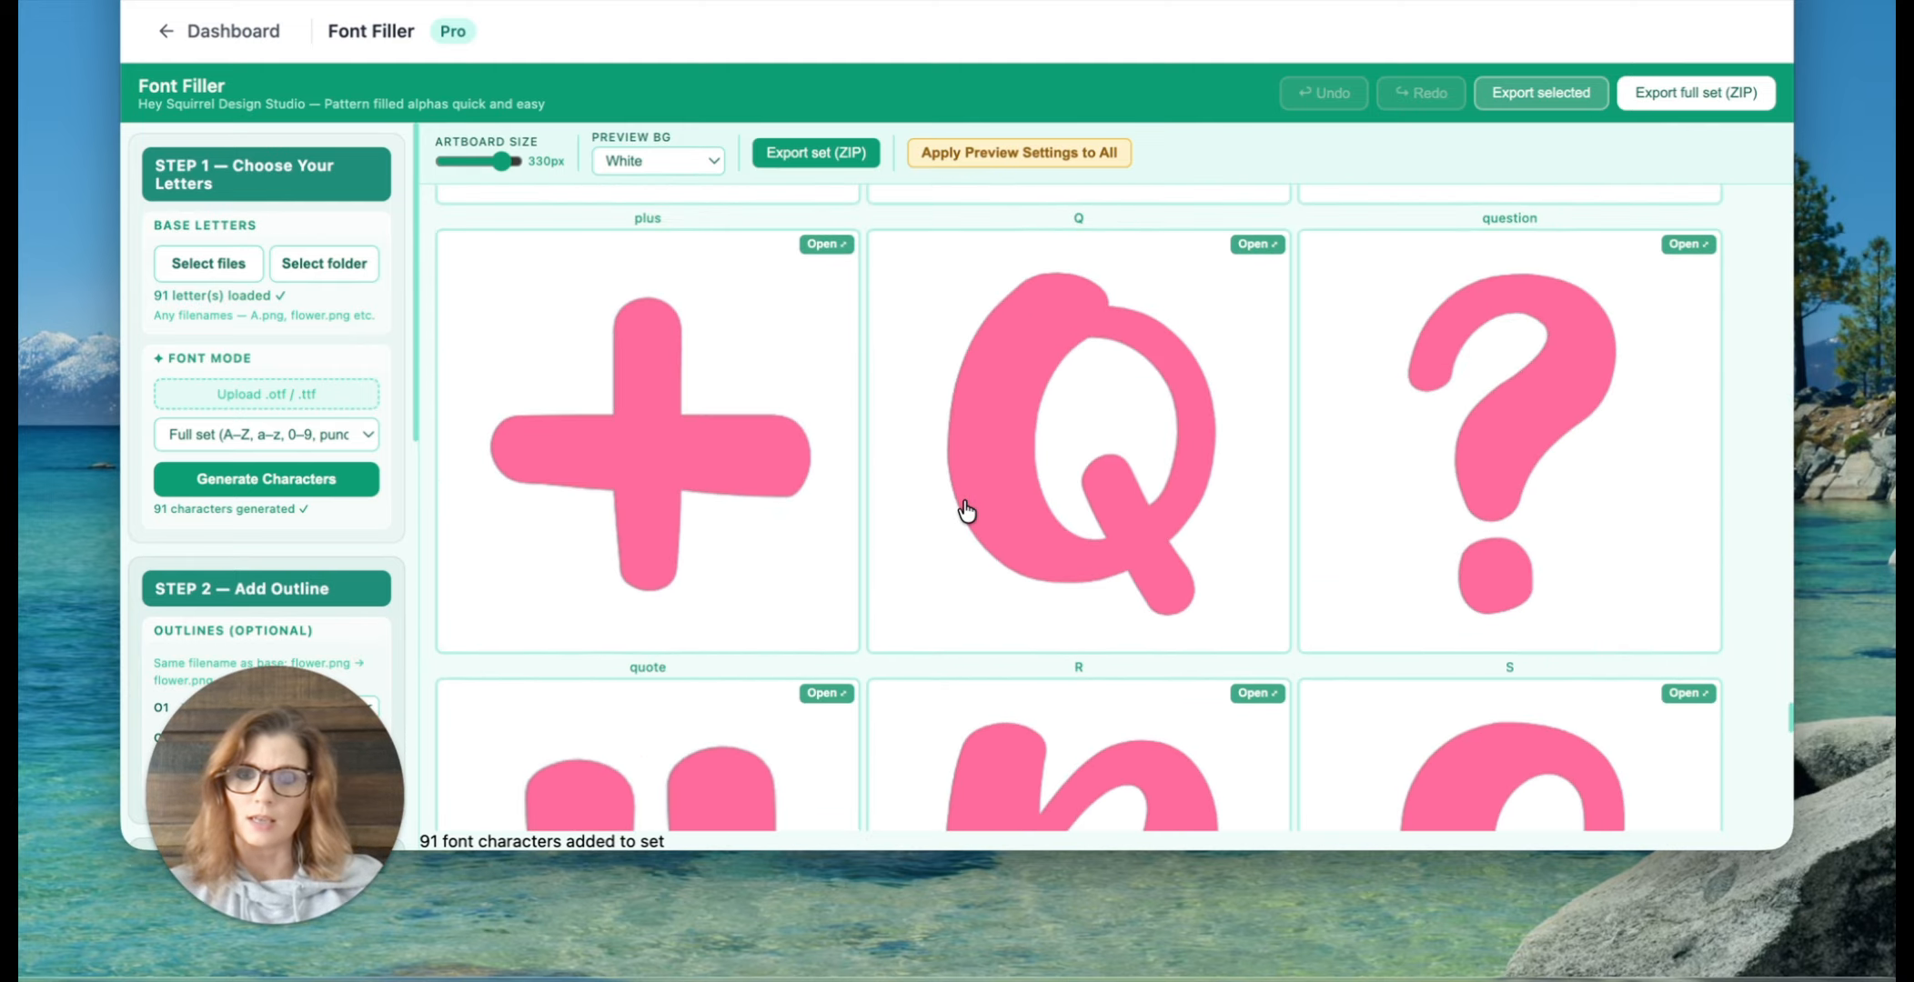
{"action": "scroll", "coordinate": [967, 512], "scroll_direction": "up", "scroll_amount": 20}
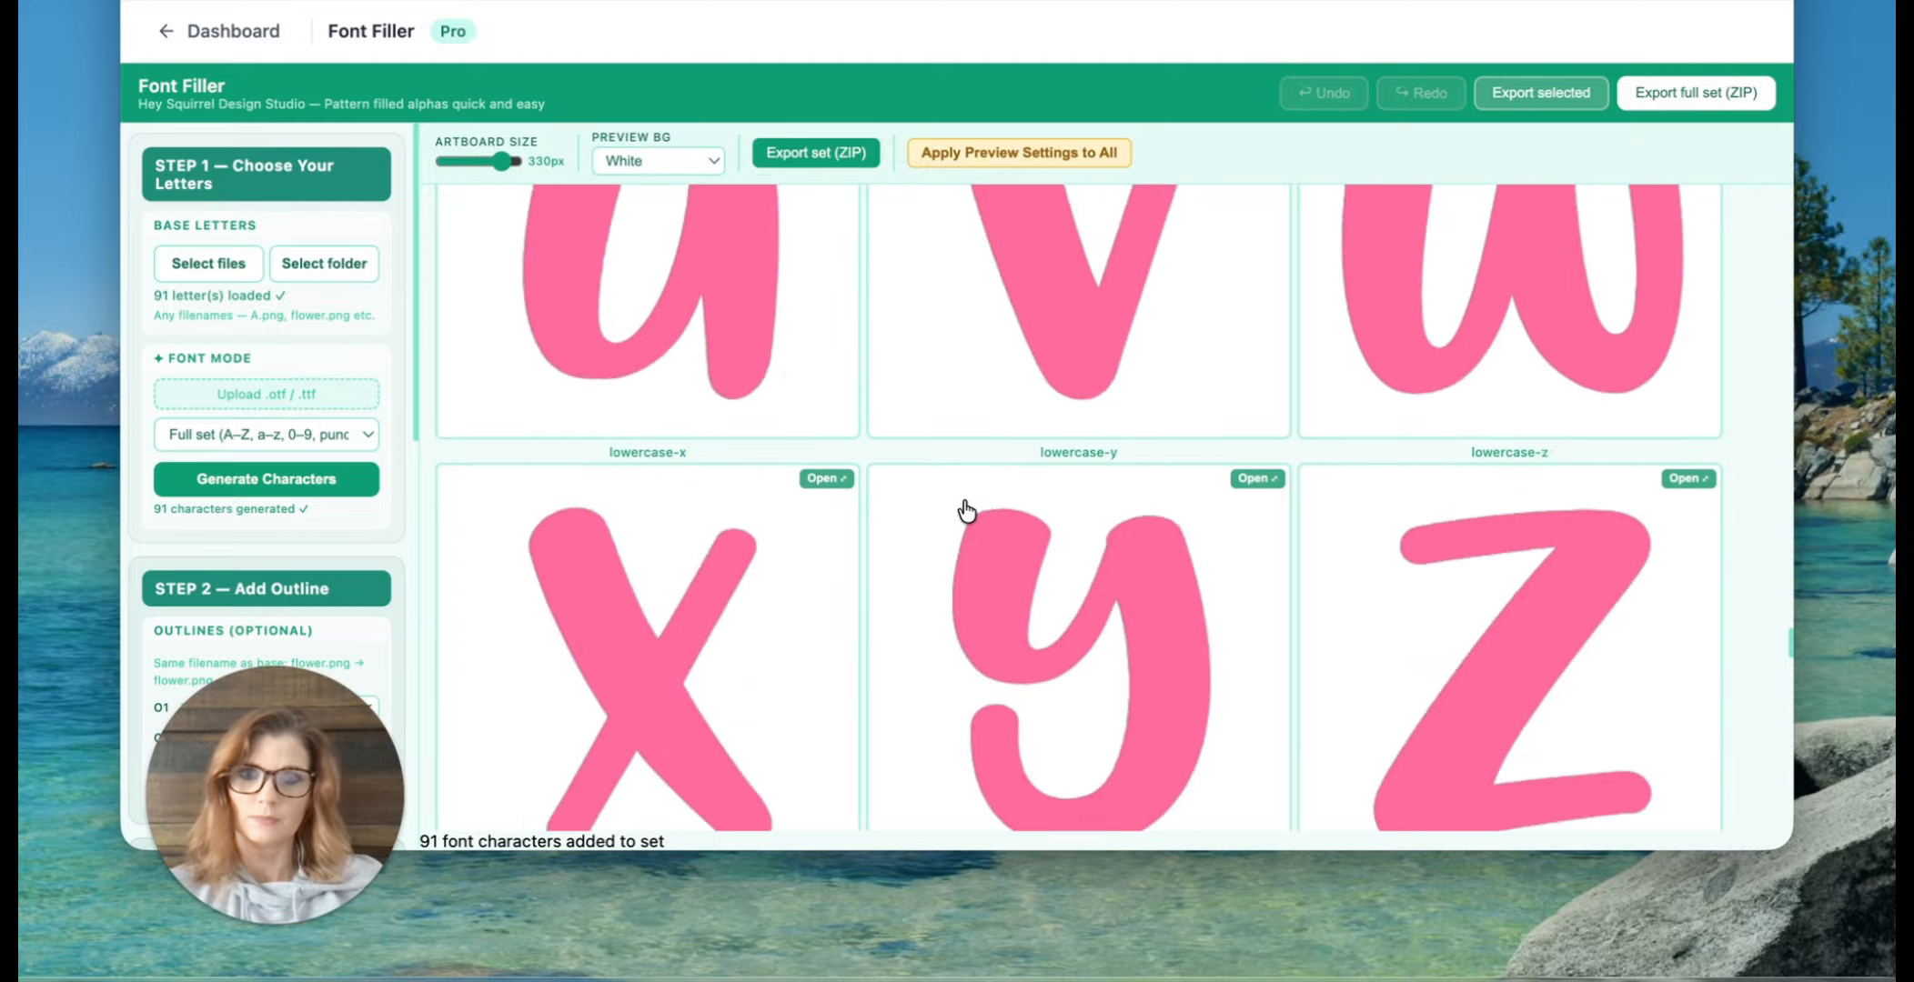
{"action": "scroll", "coordinate": [966, 512], "scroll_direction": "up", "scroll_amount": 20}
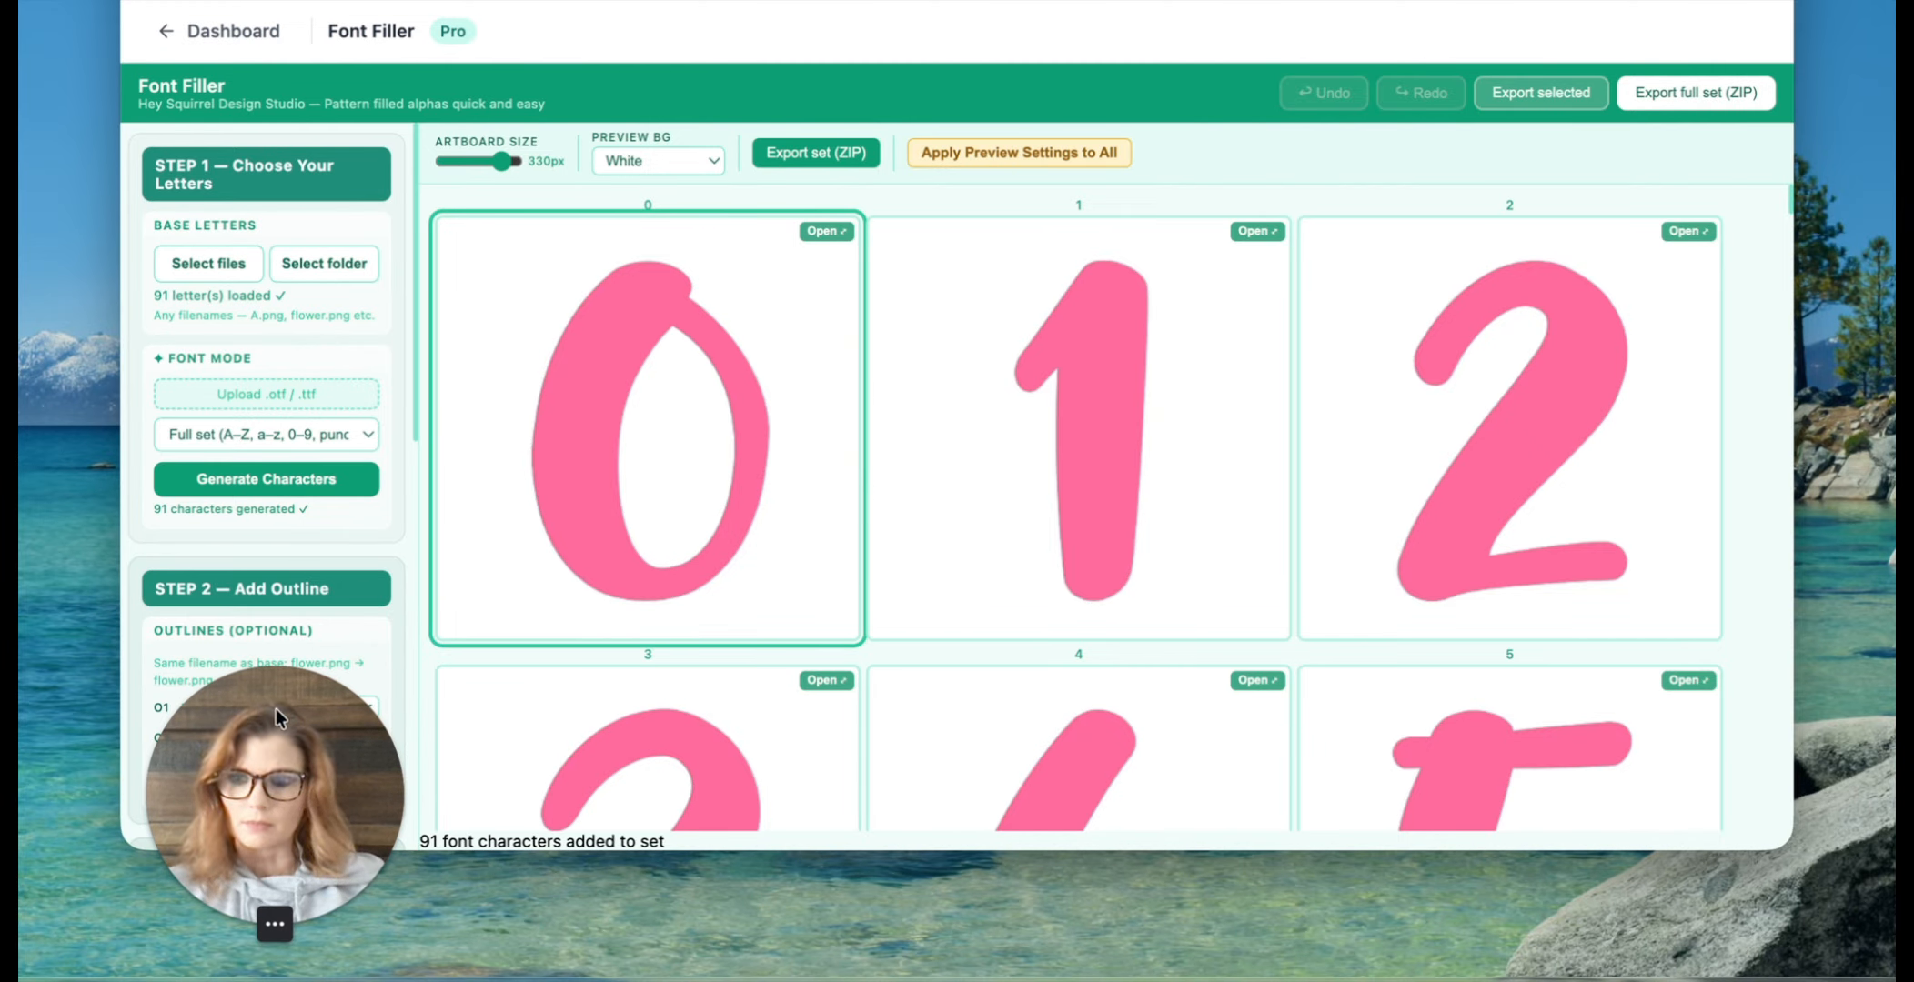
{"action": "left_click_drag", "start_coordinate": [273, 708], "coordinate": [1672, 767]}
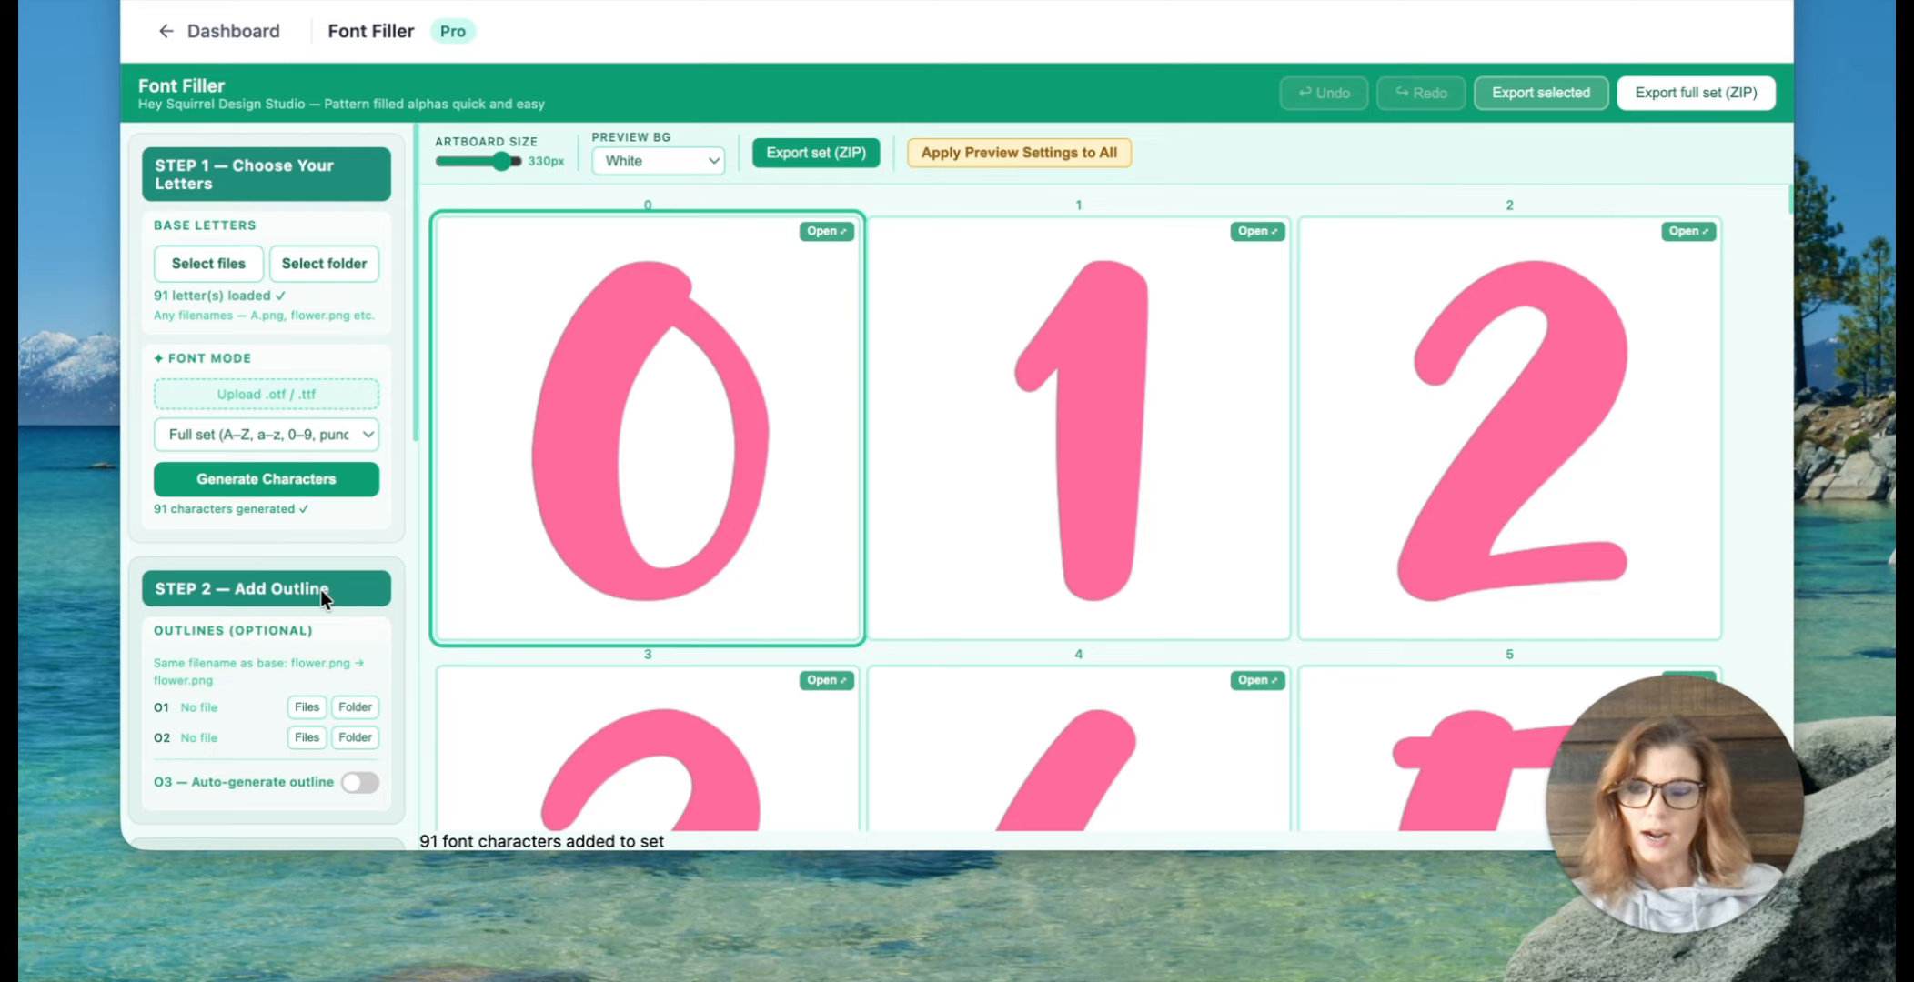
Step: Turn on the auto-generated outline and reduce its thickness to a thin line
{"action": "scroll", "coordinate": [320, 589], "scroll_direction": "down", "scroll_amount": 3}
{"action": "scroll", "coordinate": [320, 590], "scroll_direction": "down", "scroll_amount": 2}
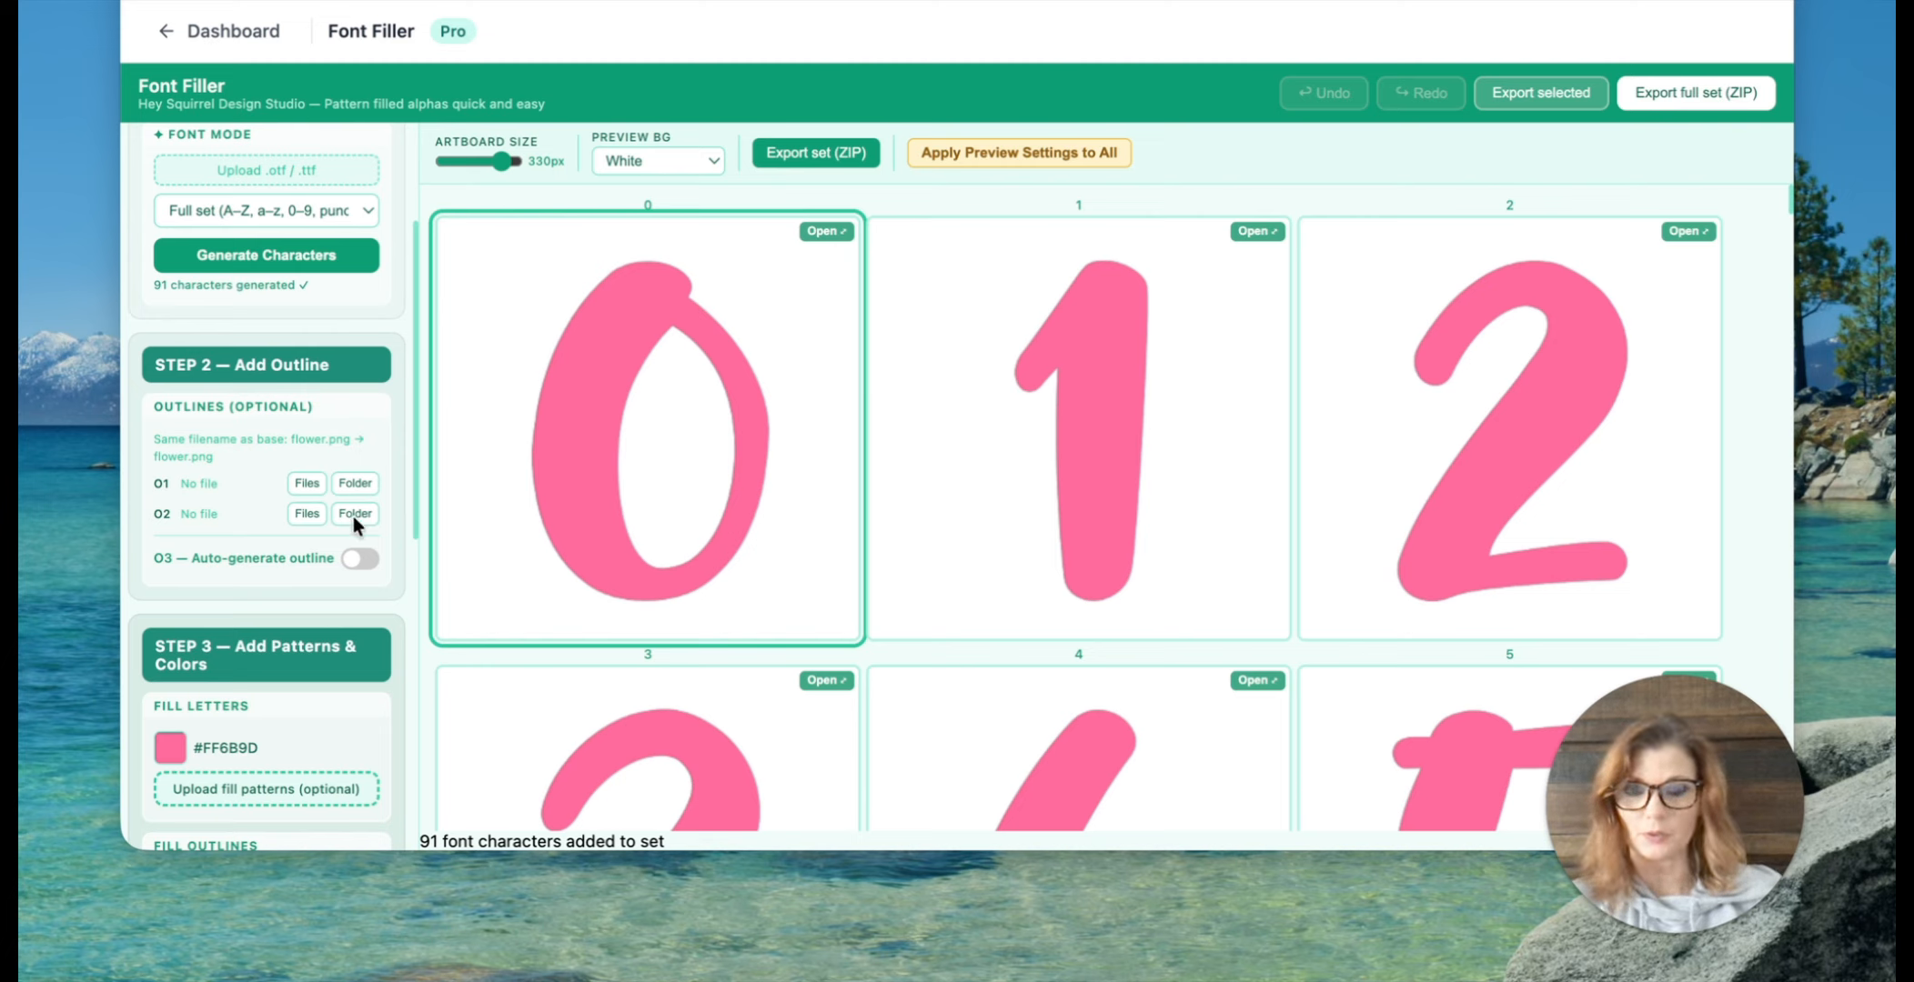
{"action": "scroll", "coordinate": [328, 448], "scroll_direction": "up", "scroll_amount": 3}
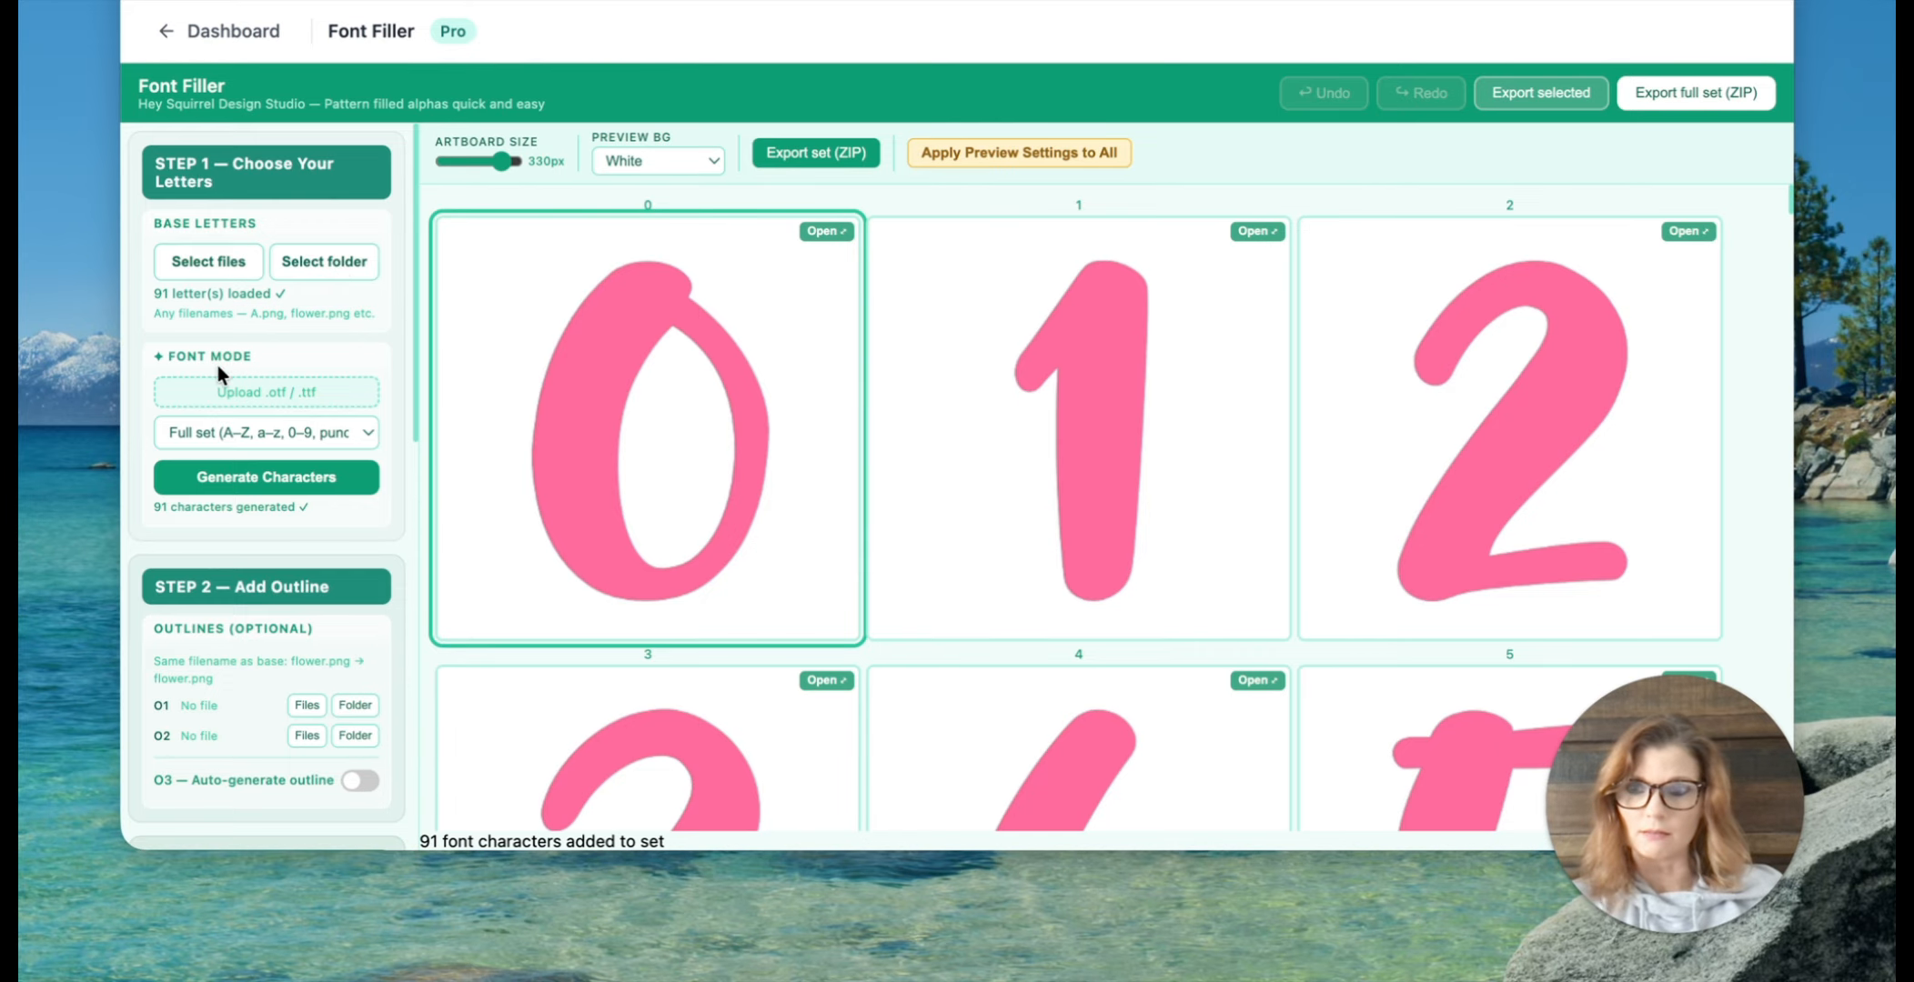
{"action": "scroll", "coordinate": [217, 367], "scroll_direction": "down", "scroll_amount": 4}
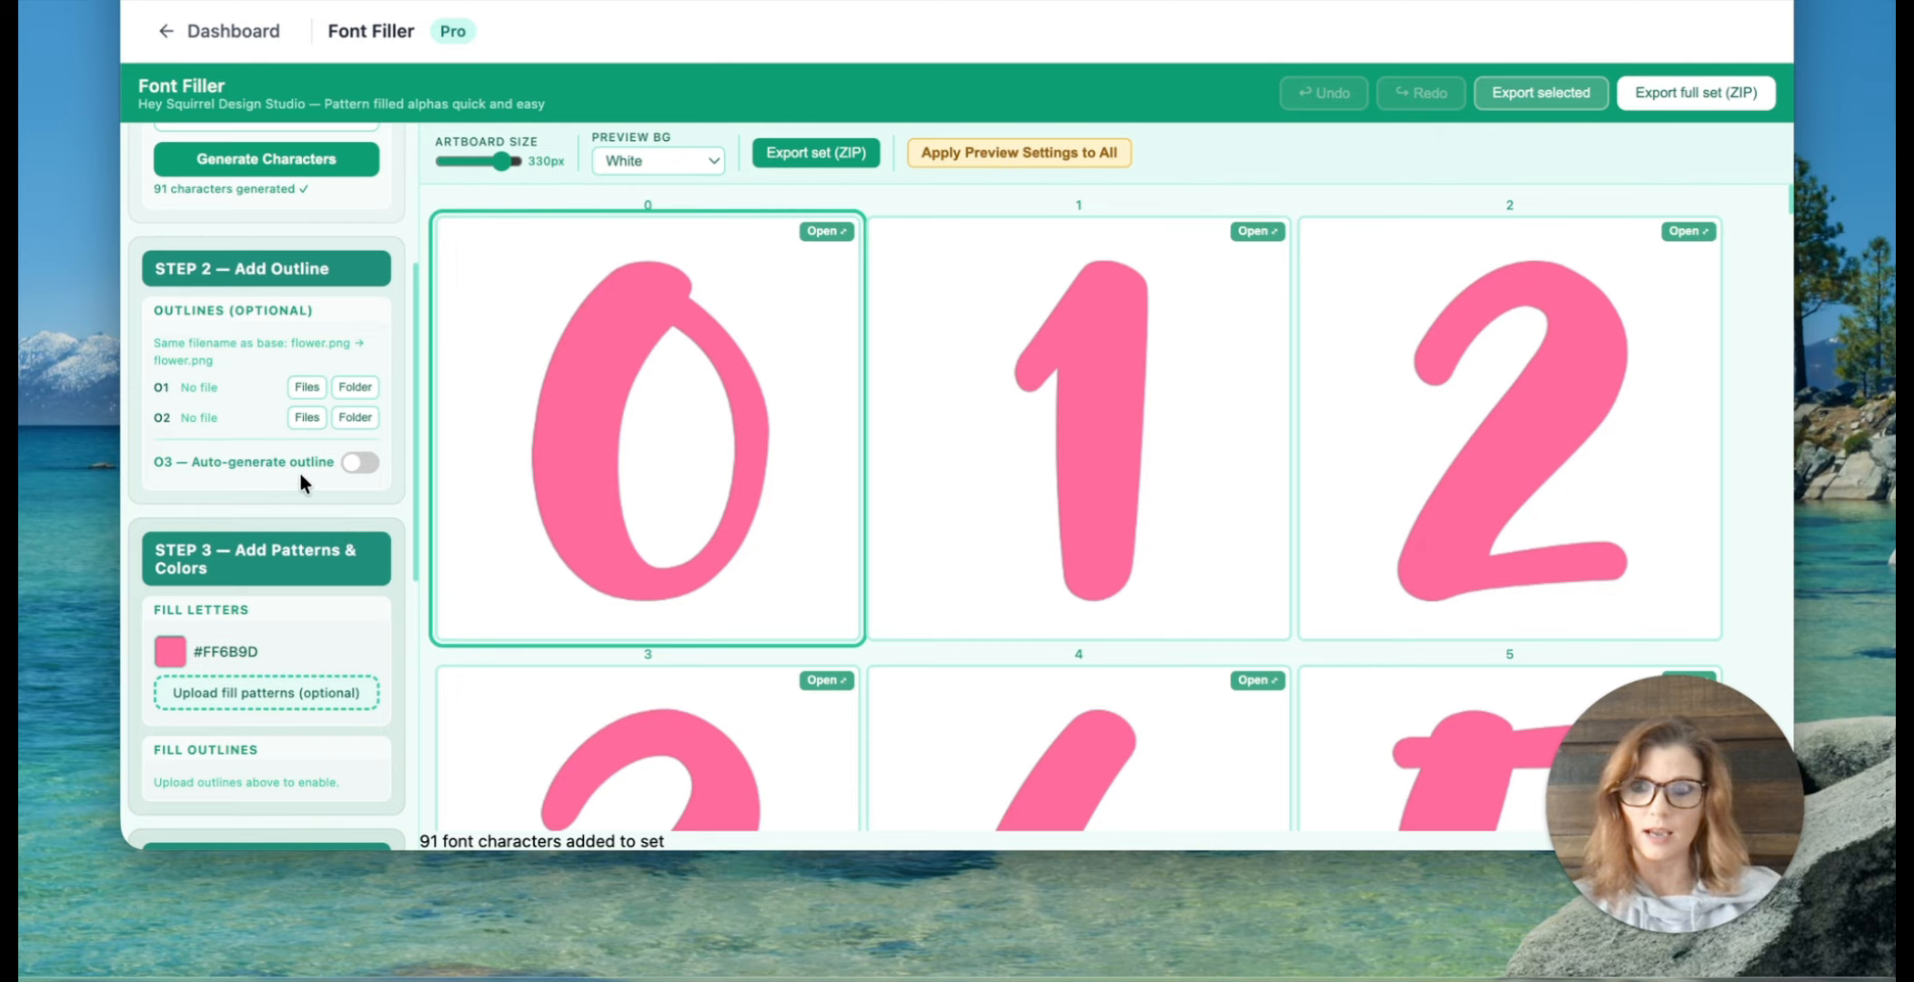
{"action": "left_click", "coordinate": [360, 466]}
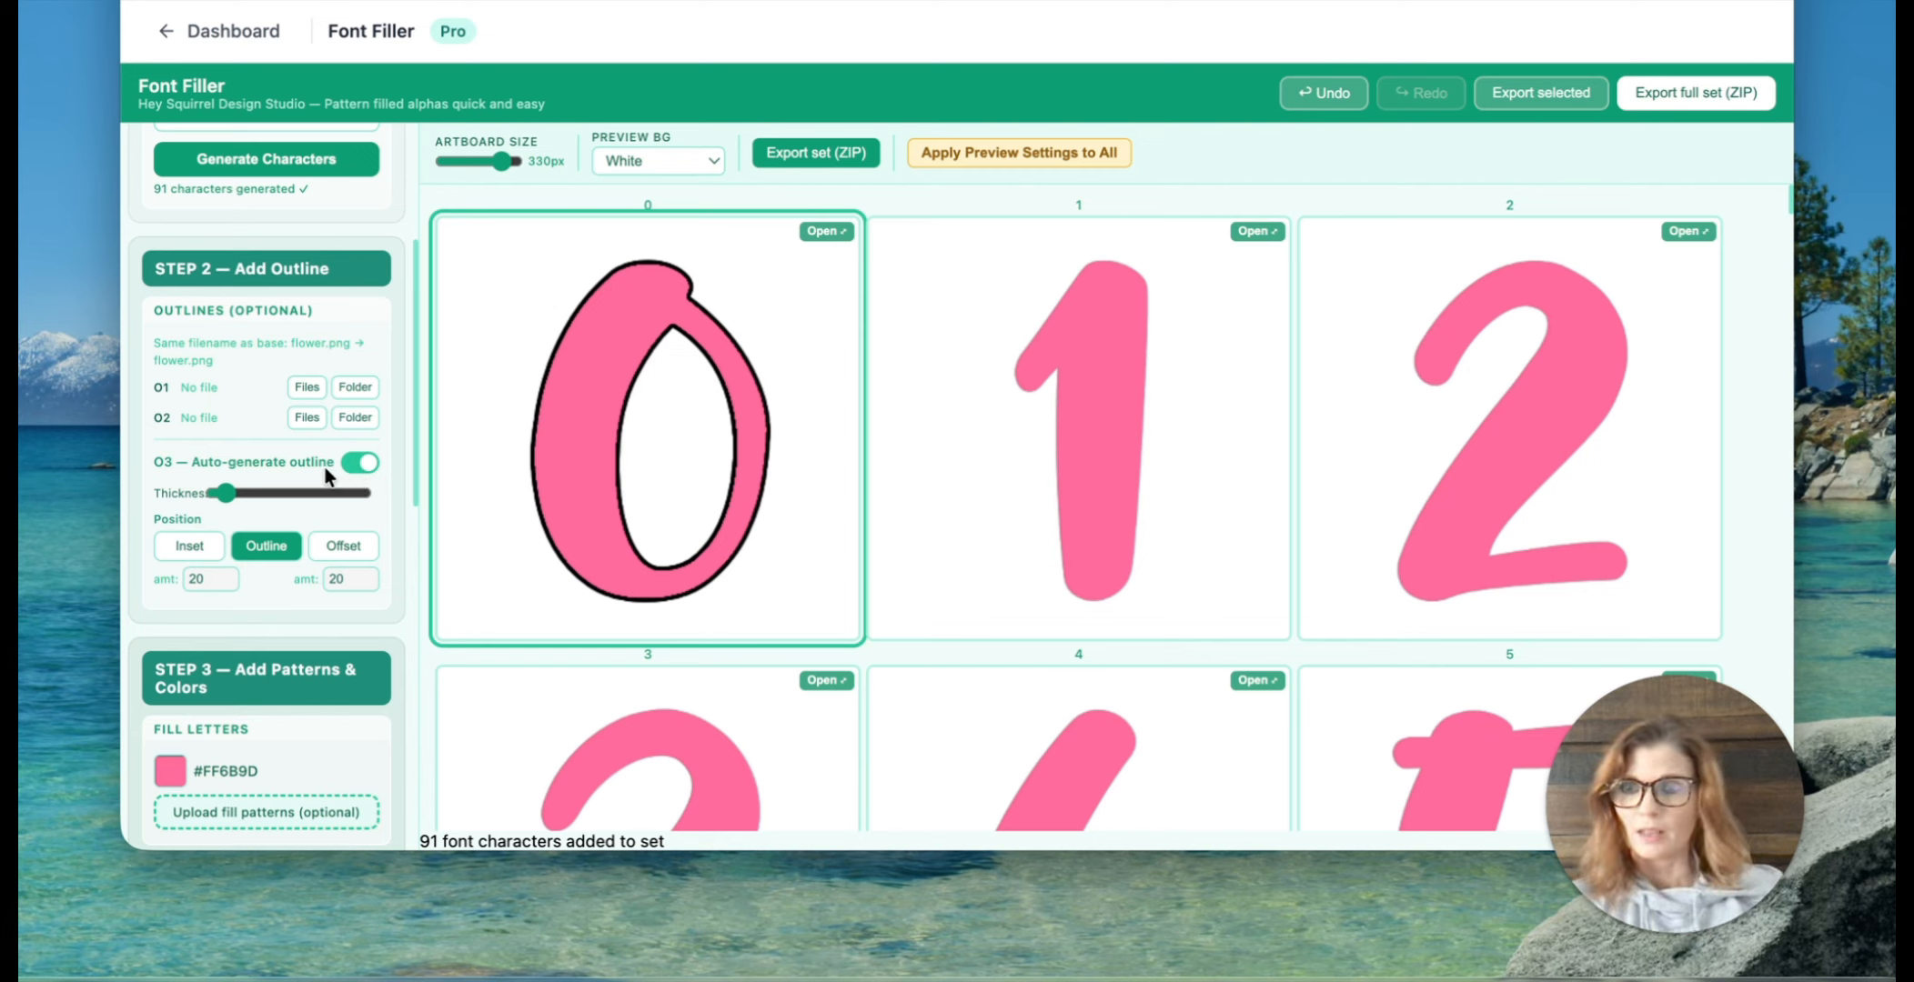
{"action": "scroll", "coordinate": [325, 468], "scroll_direction": "down", "scroll_amount": 1}
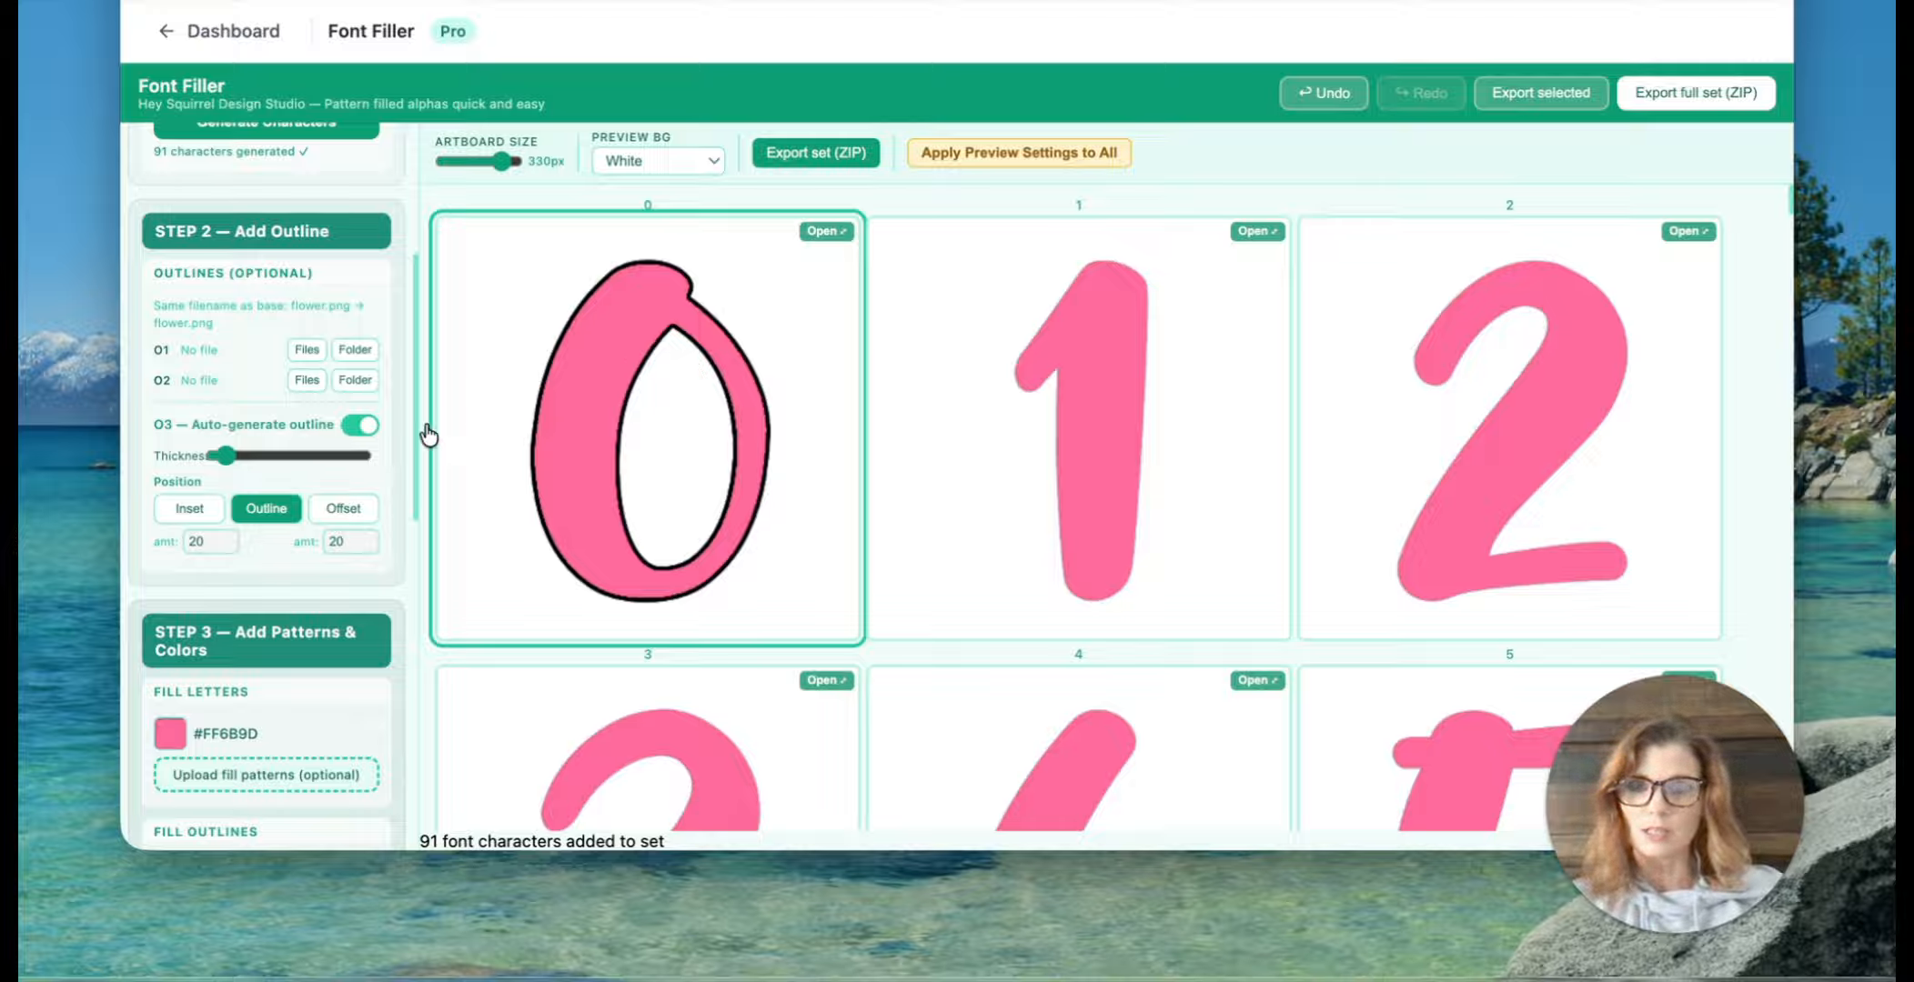
{"action": "left_click_drag", "start_coordinate": [226, 455], "coordinate": [215, 459]}
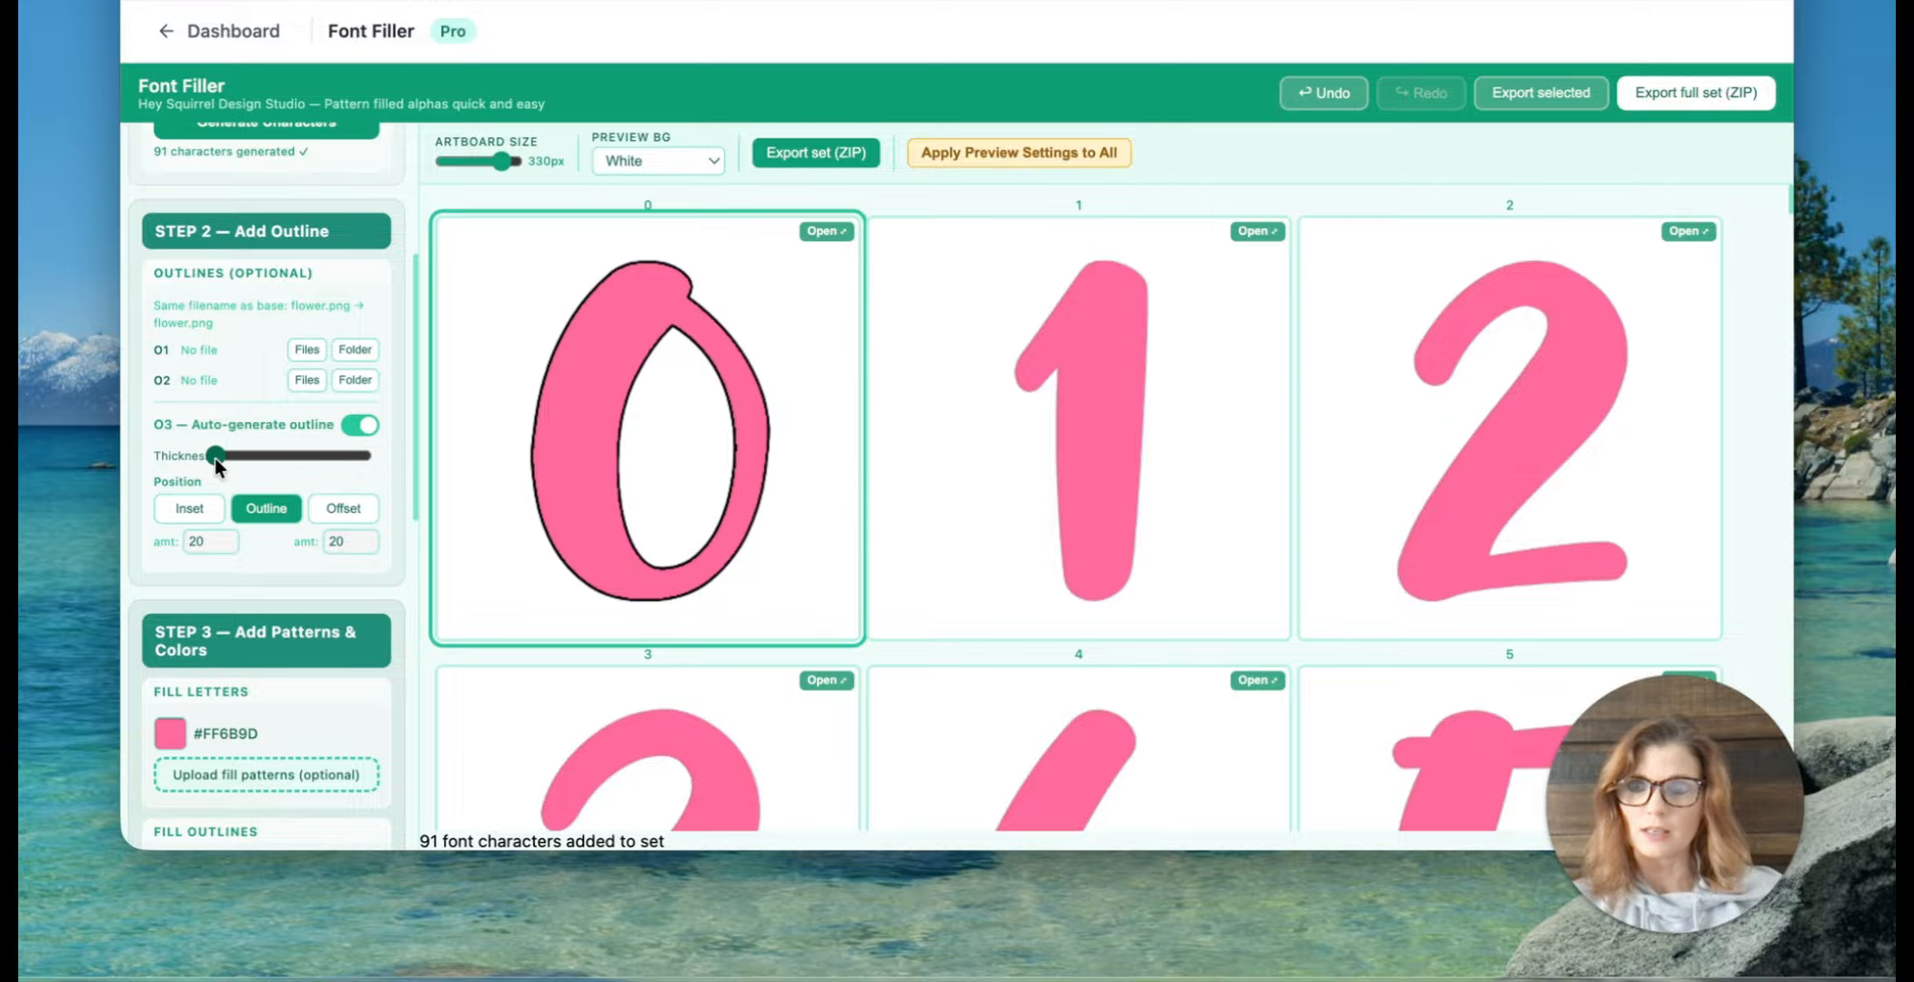
Step: Try the Inset and Offset positions for the generated outline and return it to Outline
{"action": "left_click", "coordinate": [189, 512]}
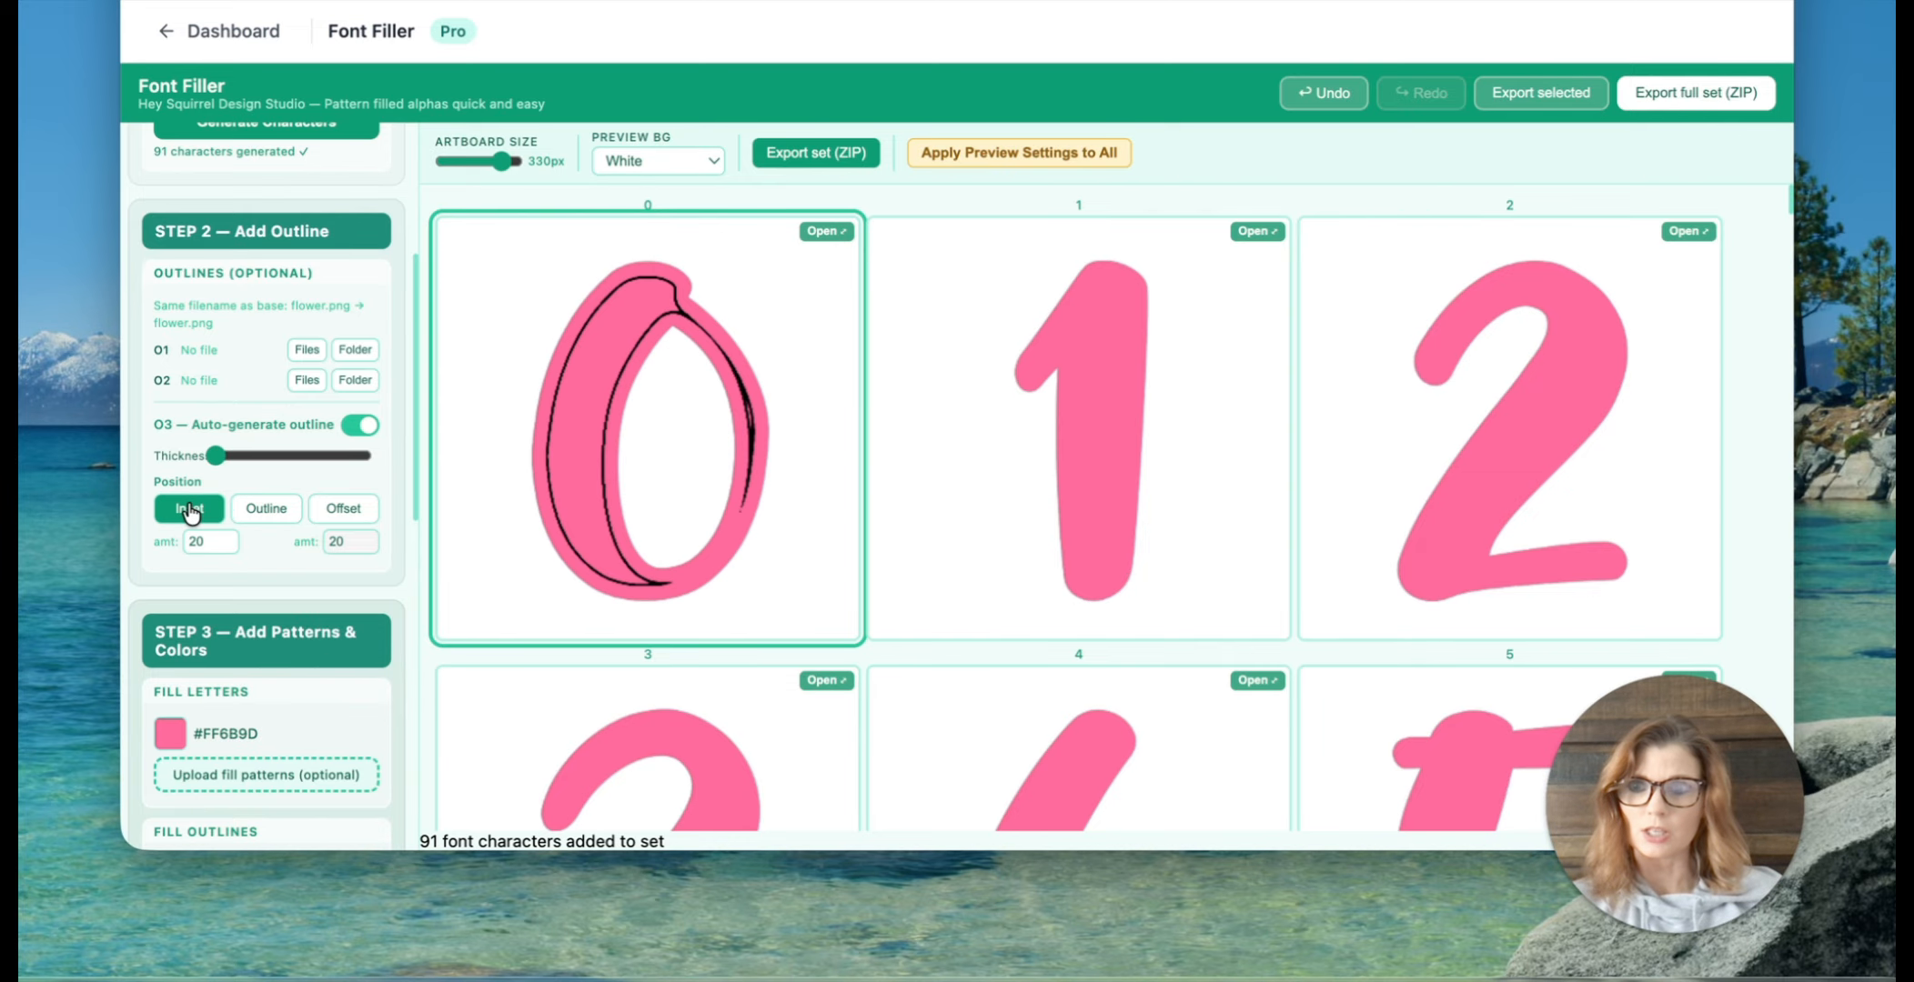
{"action": "left_click", "coordinate": [341, 510]}
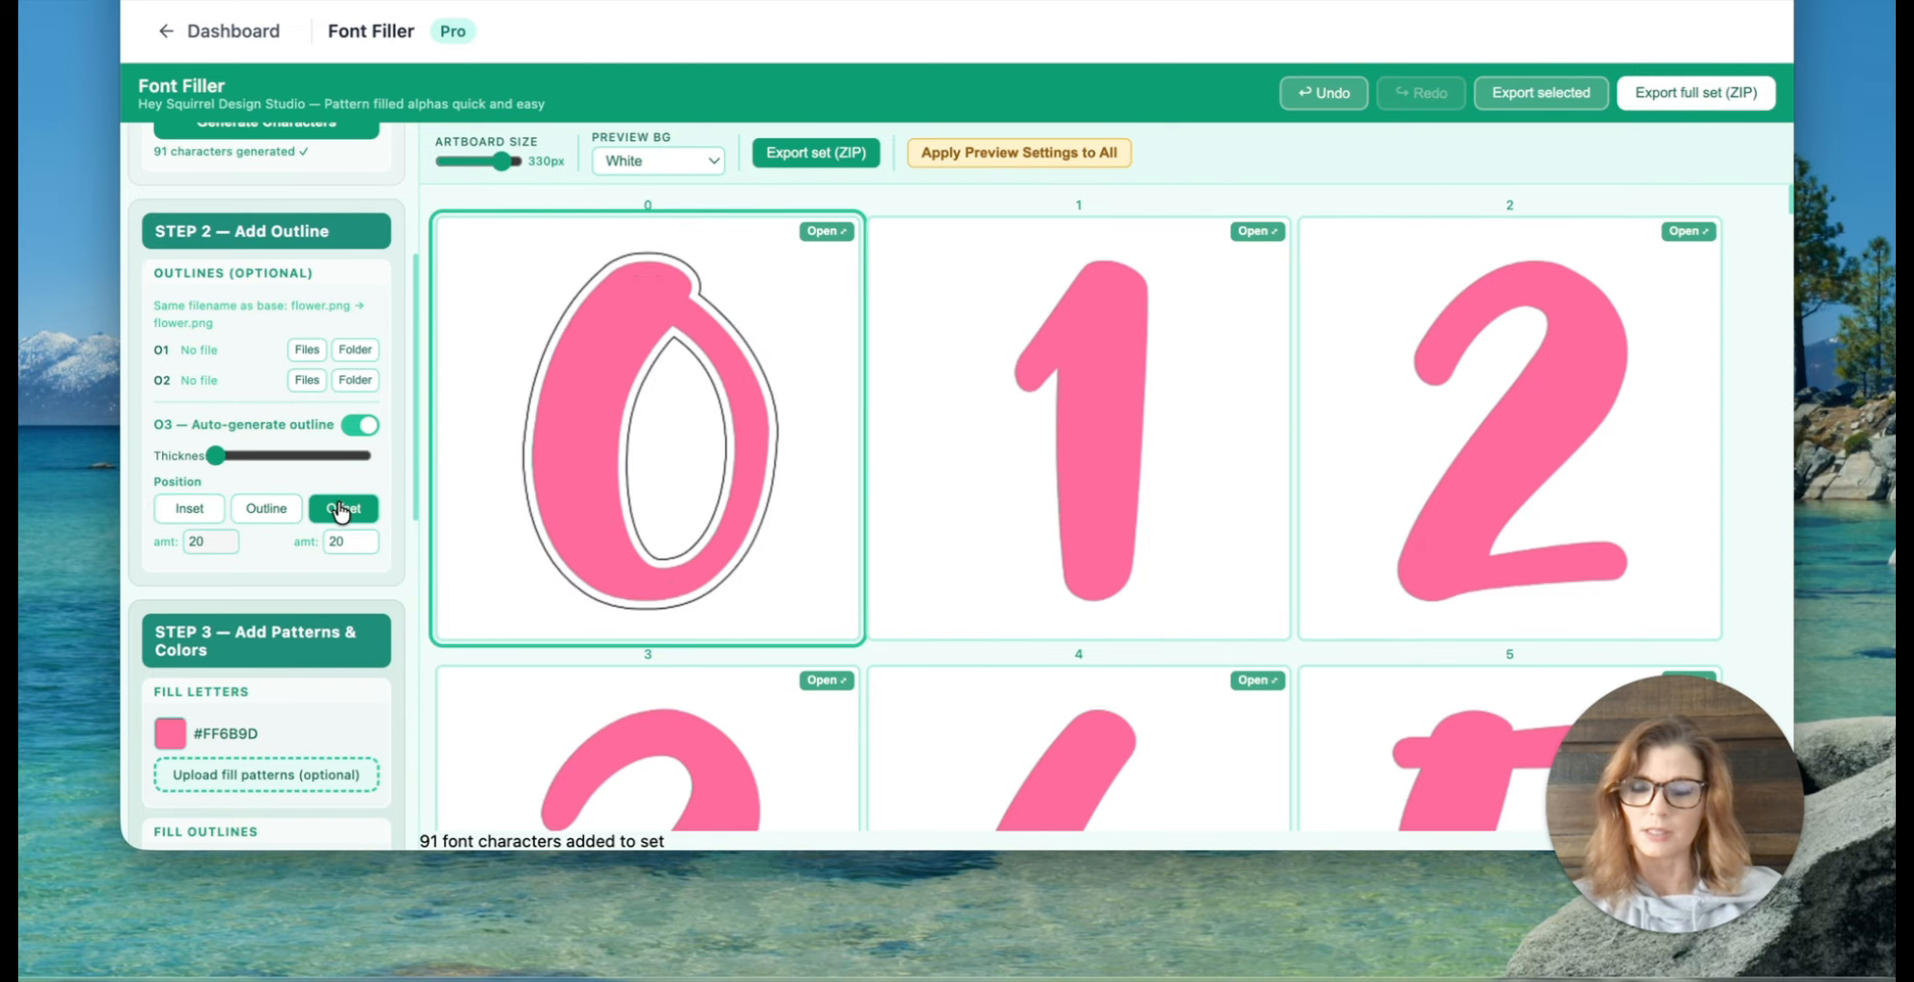
{"action": "left_click", "coordinate": [263, 511]}
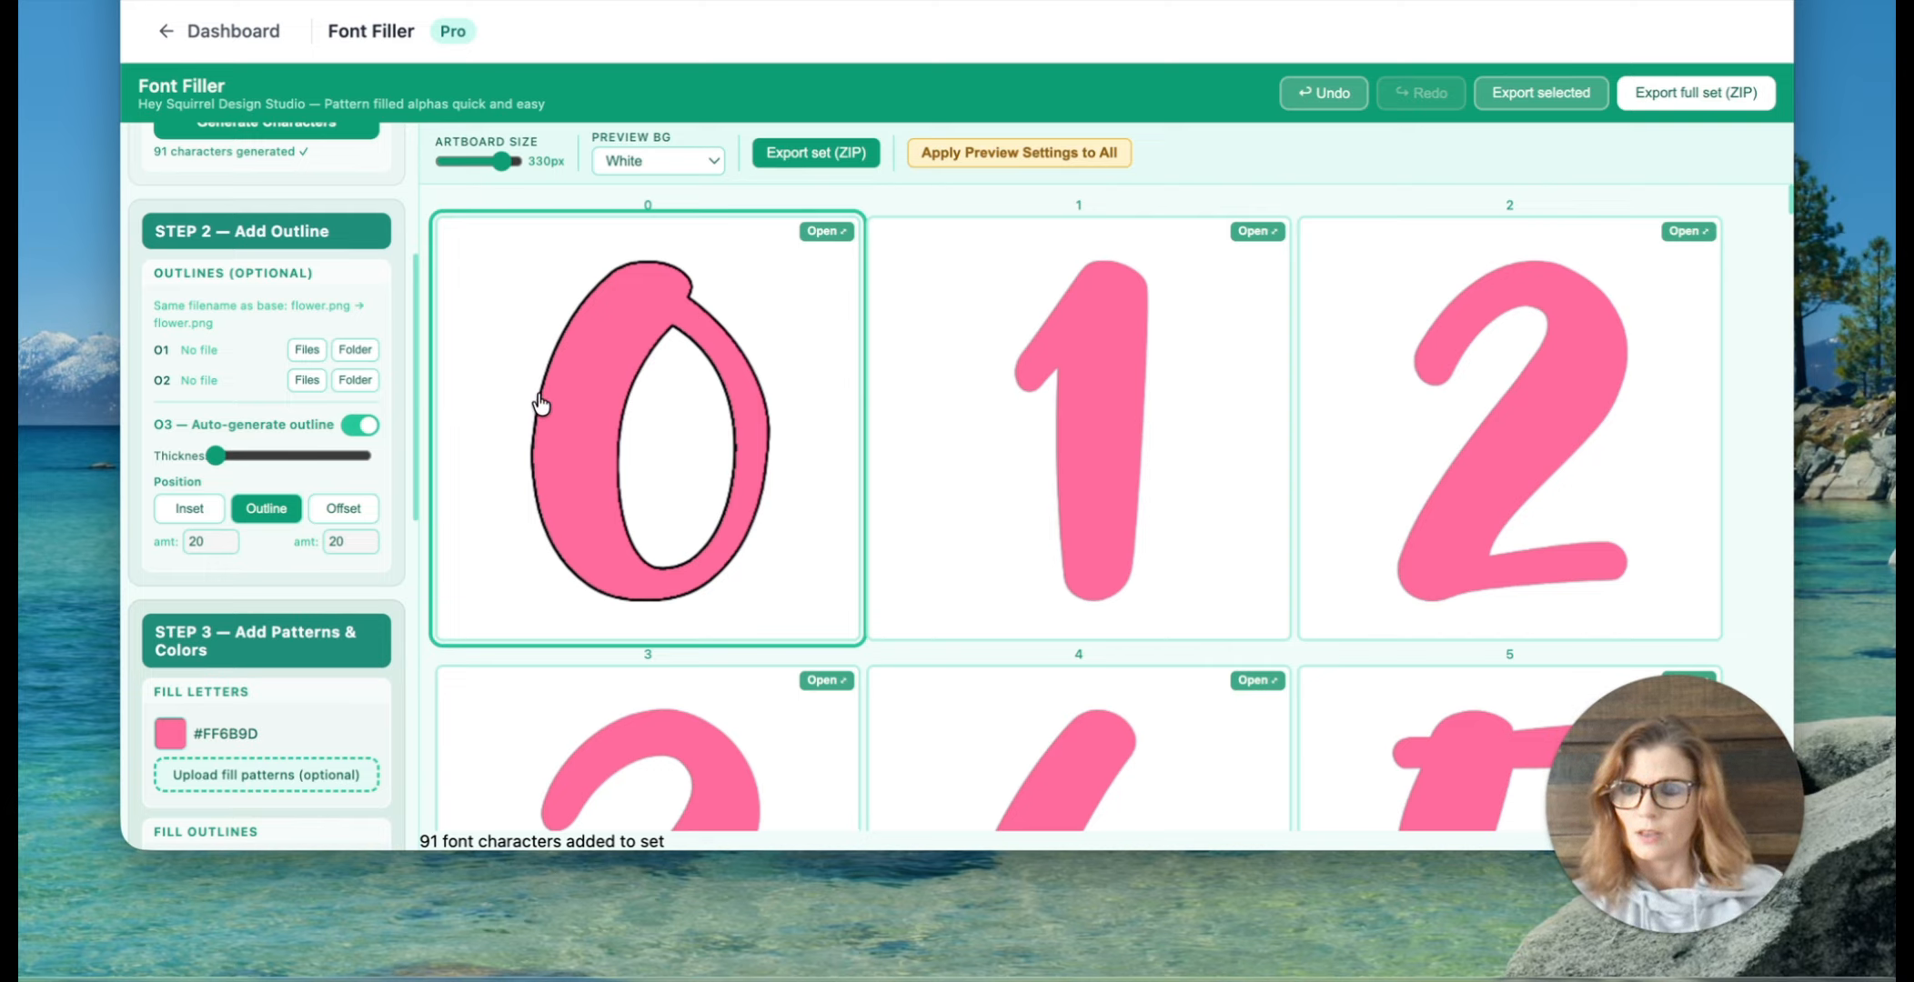
Step: Upload the six patterns purple-01.jpg to purple-06.jpg as fills for the letters
{"action": "scroll", "coordinate": [309, 539], "scroll_direction": "down", "scroll_amount": 4}
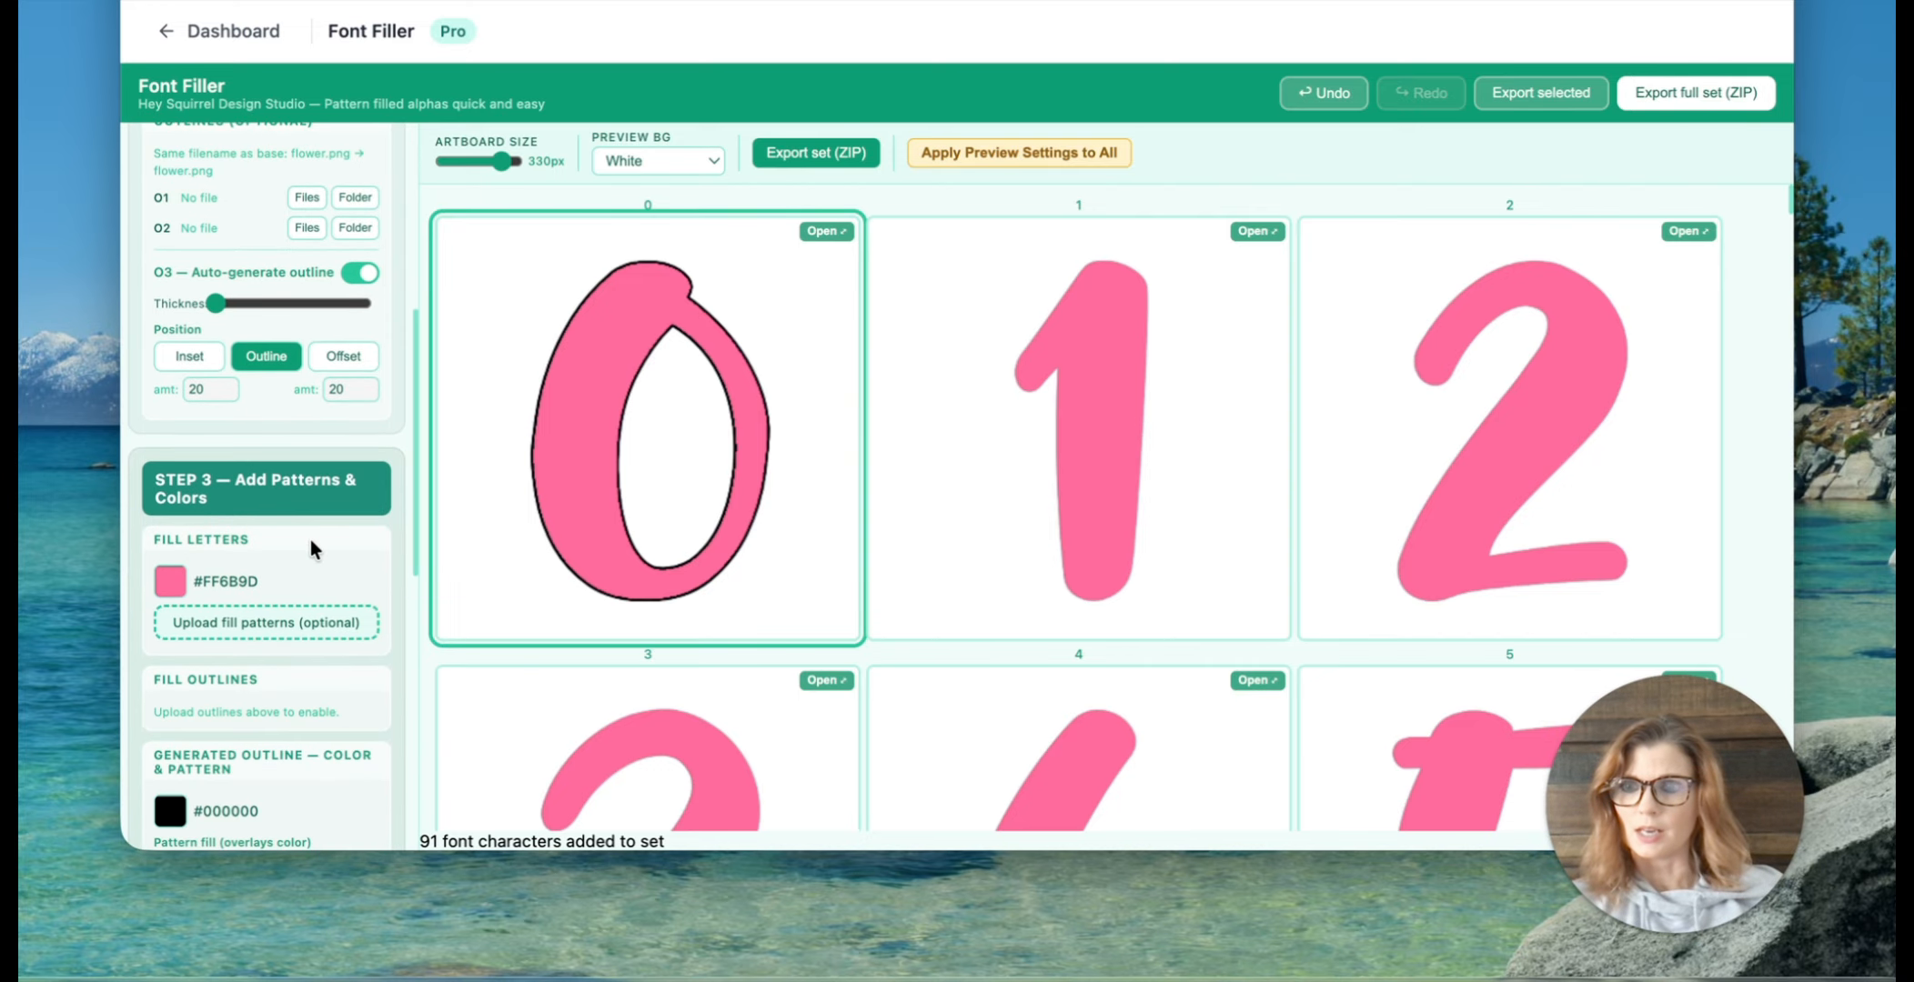
{"action": "scroll", "coordinate": [309, 539], "scroll_direction": "down", "scroll_amount": 4}
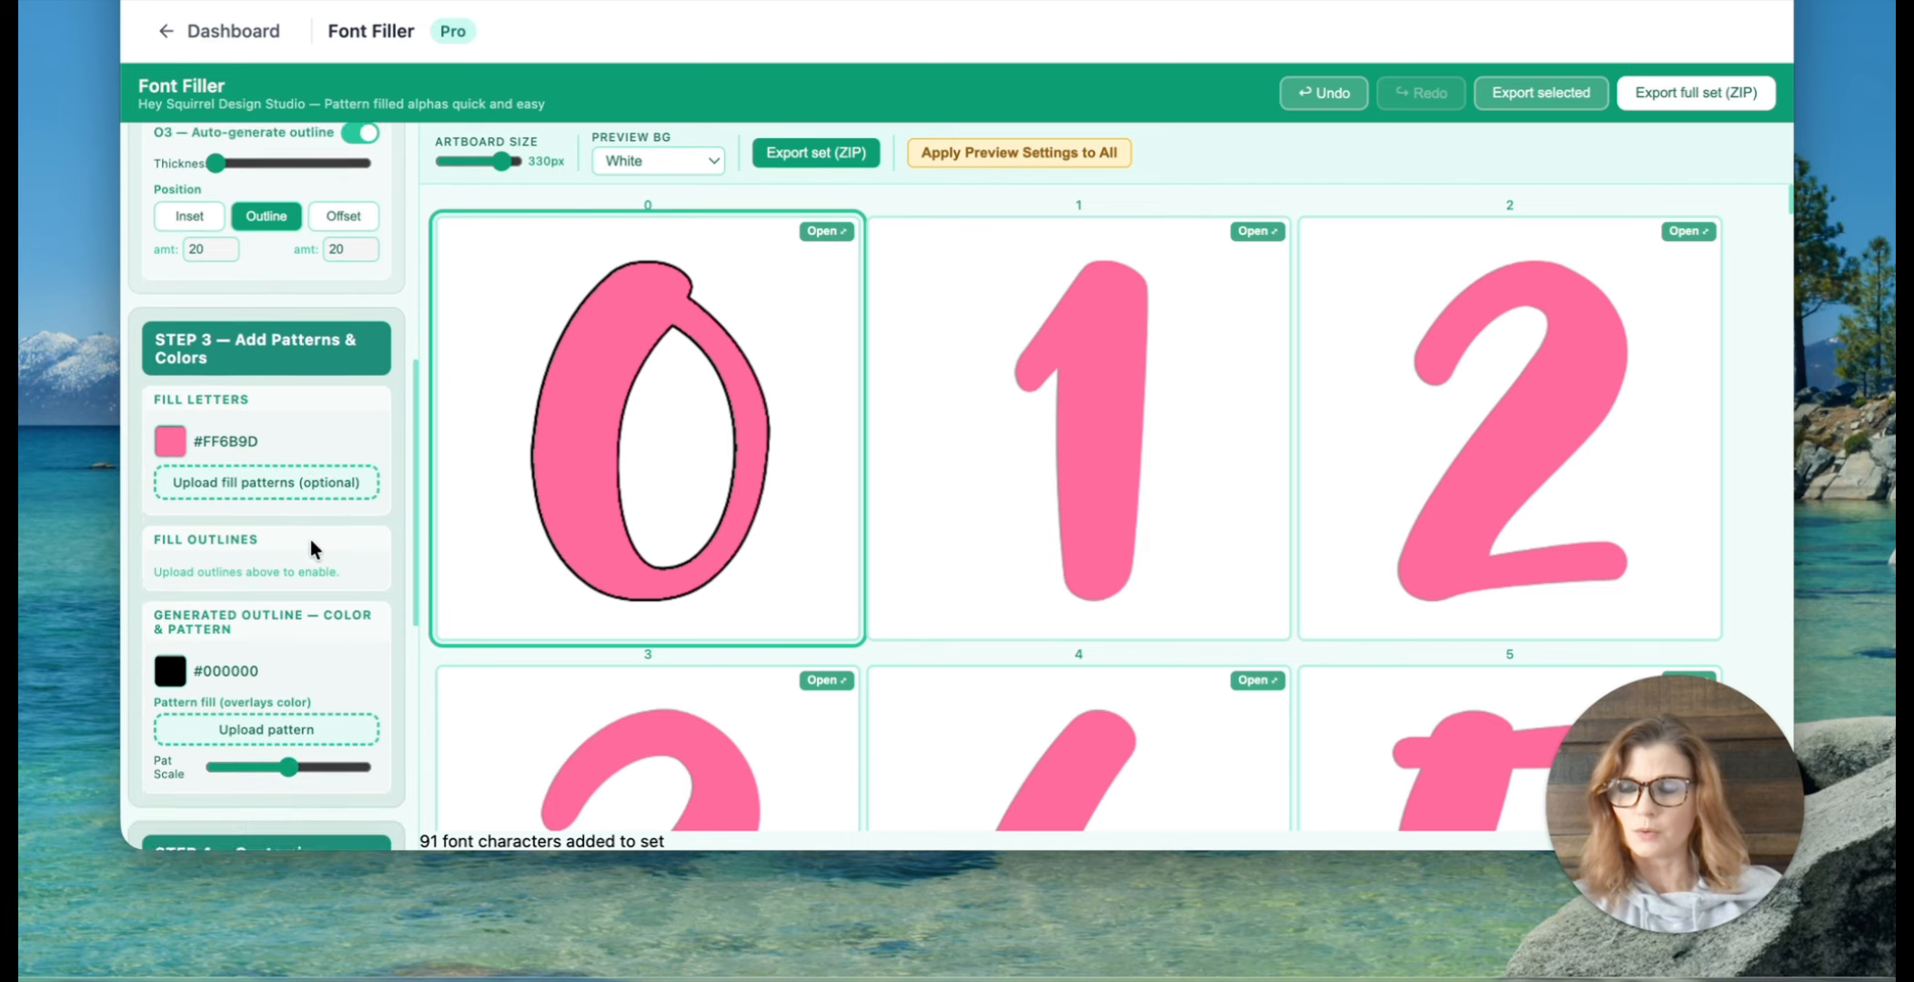
{"action": "scroll", "coordinate": [309, 540], "scroll_direction": "down", "scroll_amount": 4}
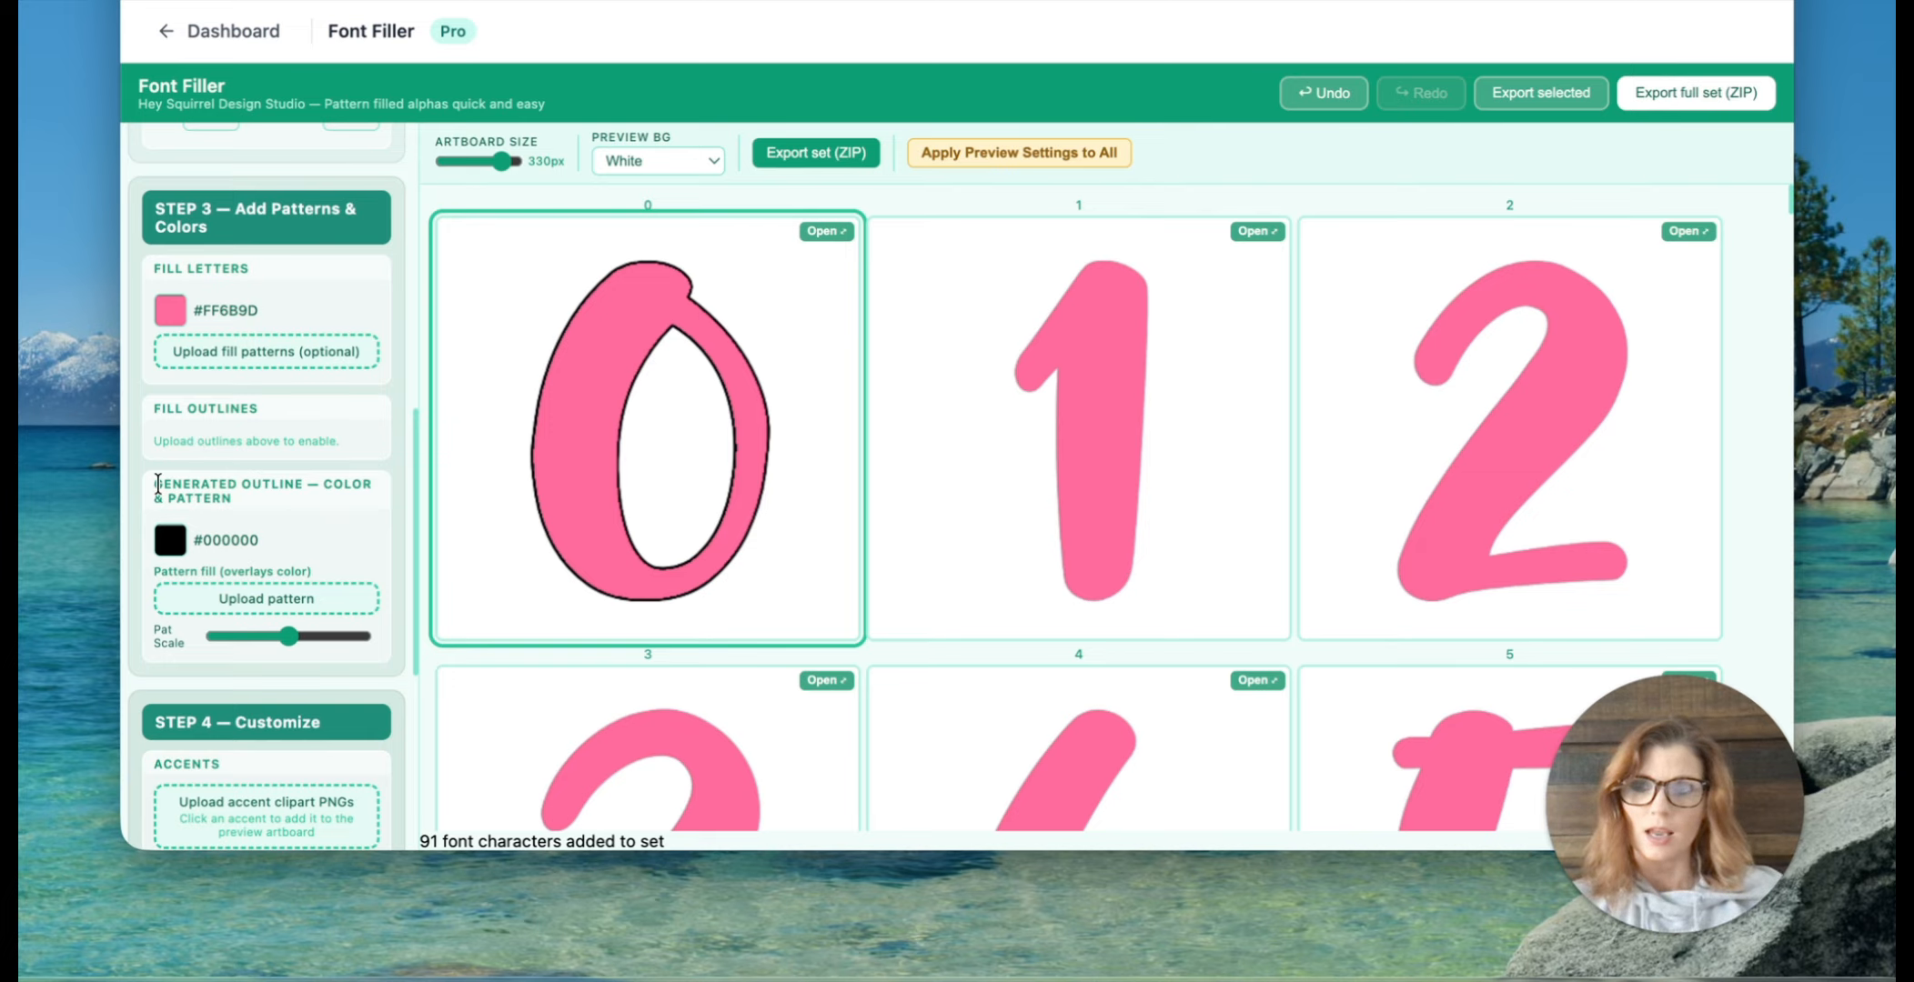
{"action": "left_click", "coordinate": [238, 355]}
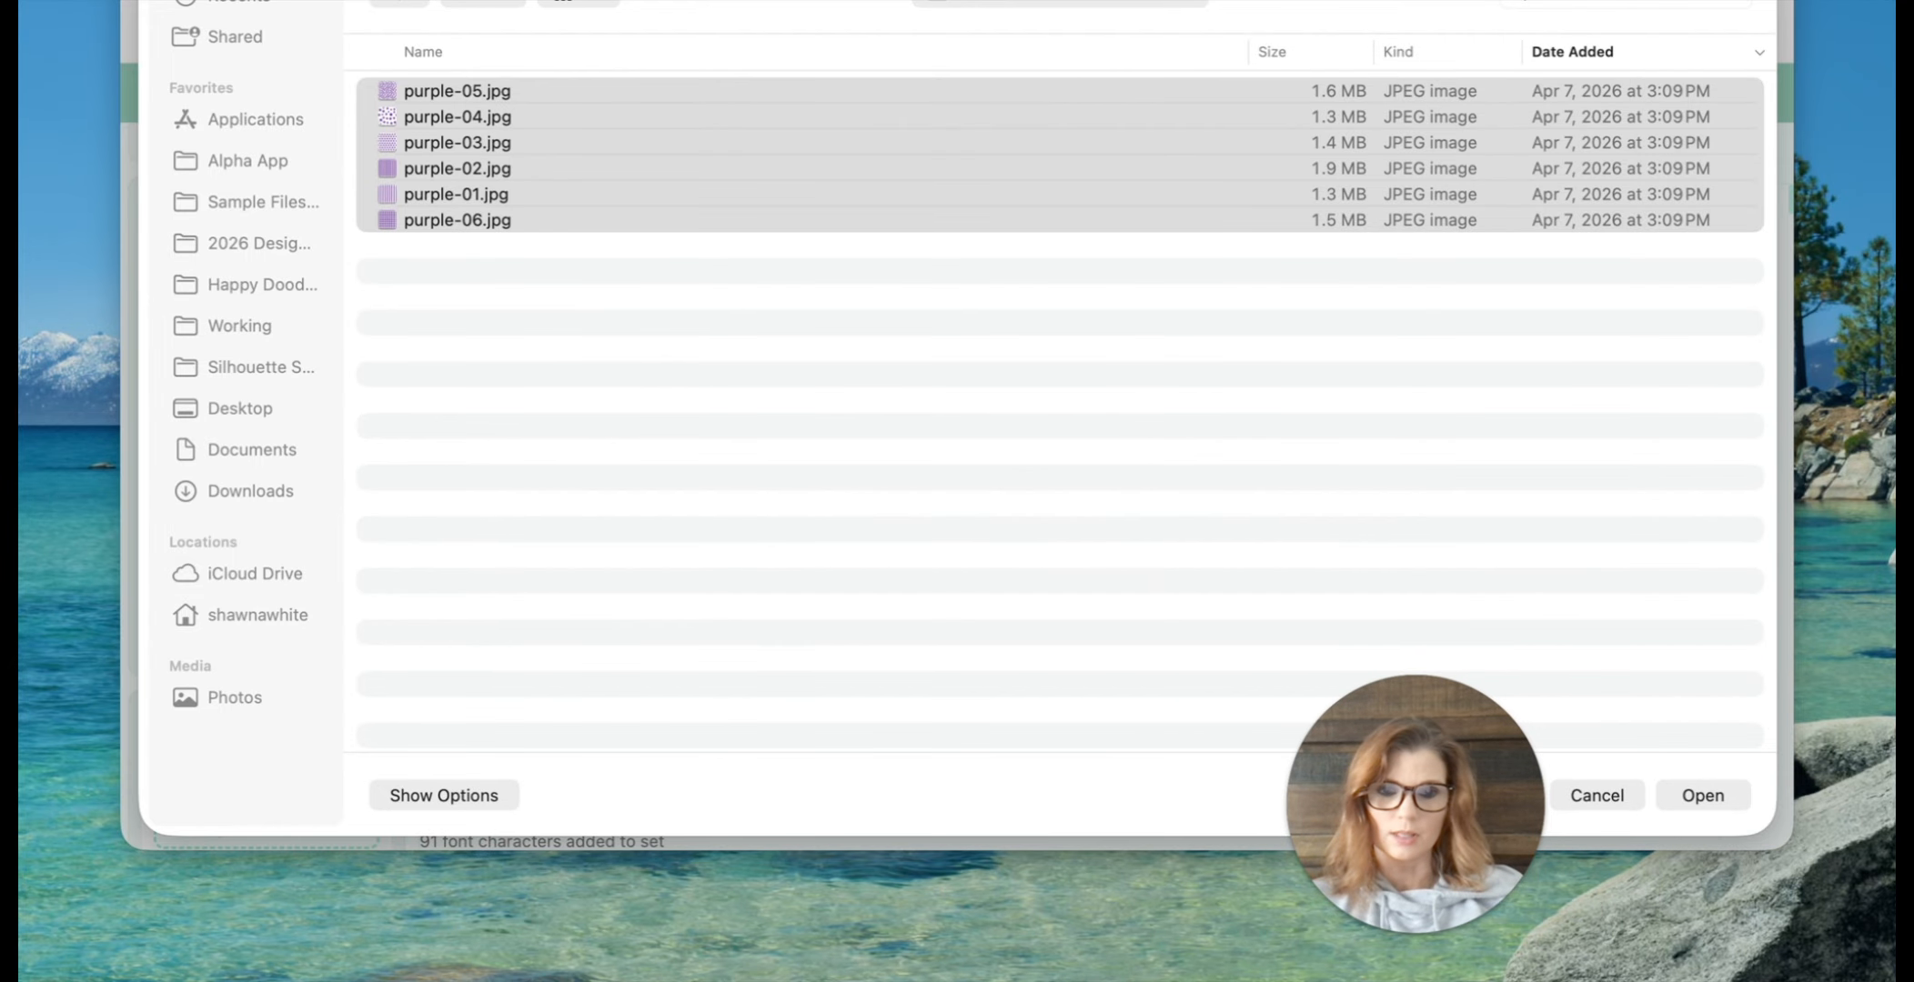
{"action": "left_click", "coordinate": [1731, 793]}
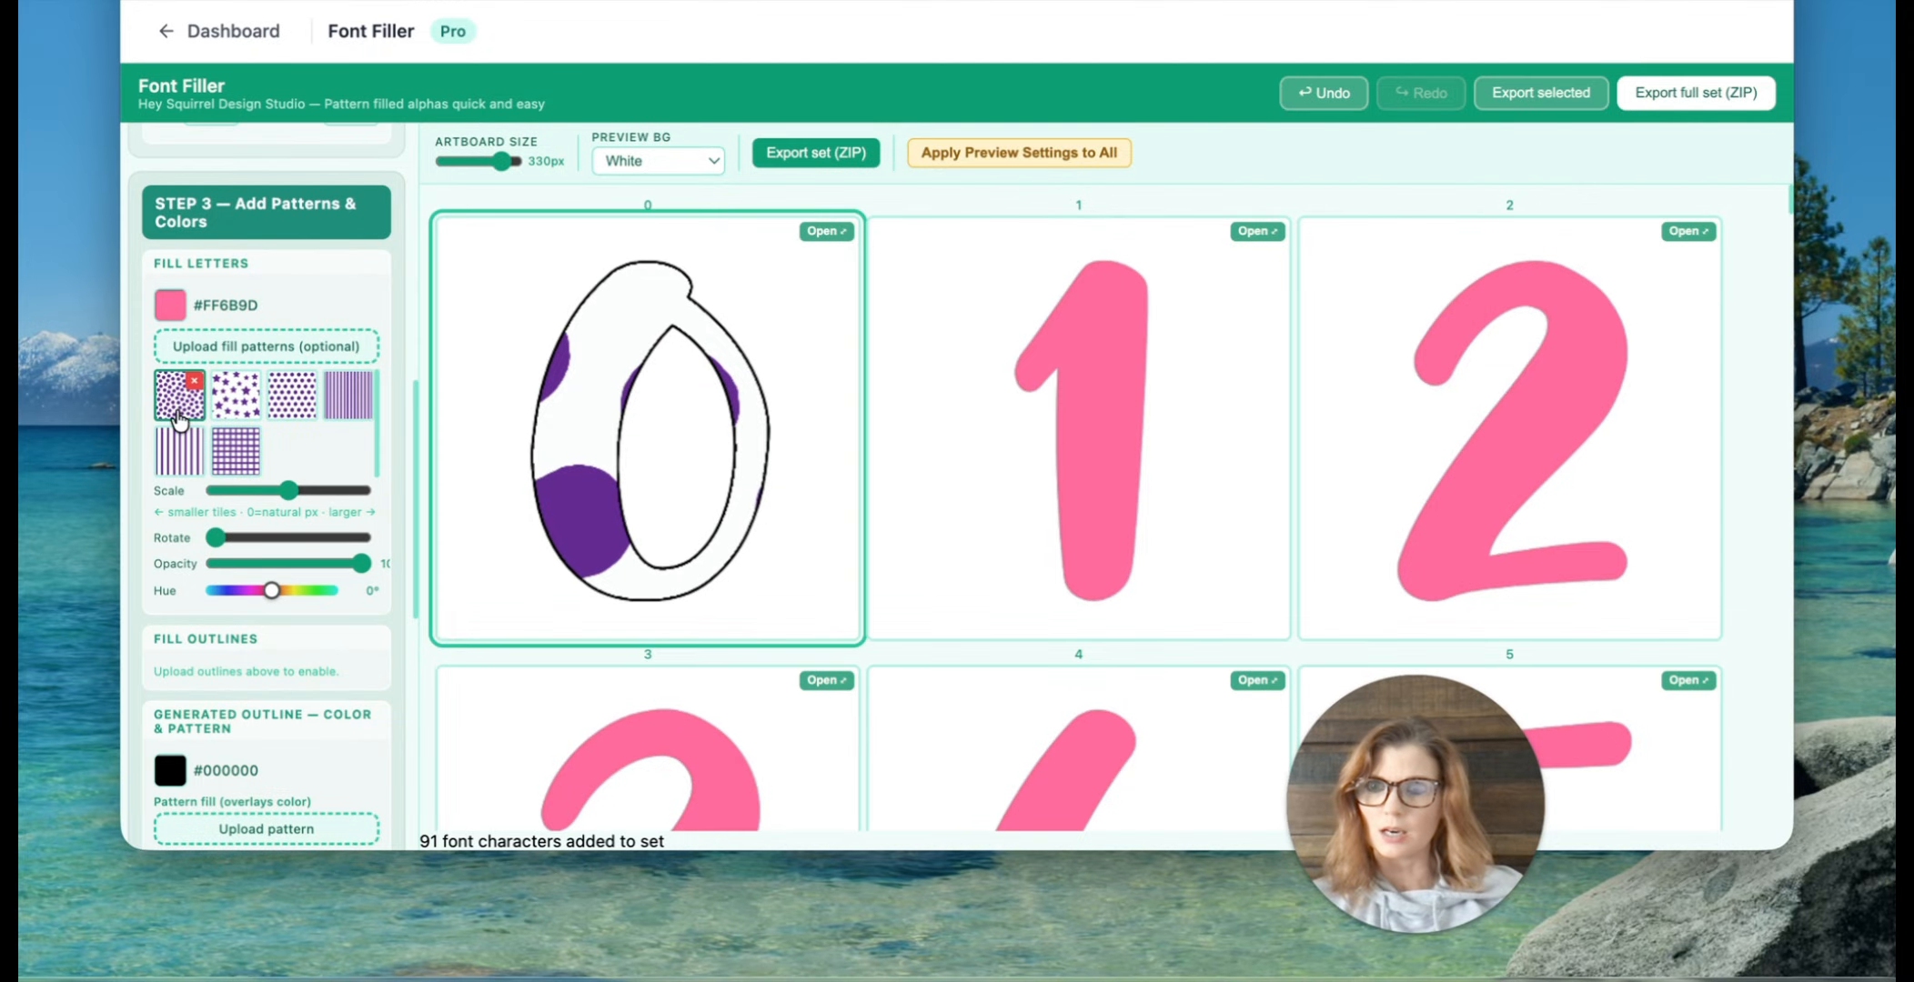
Step: Scale the dotted fill pattern on the 0 down to much smaller tiles, keeping full opacity and a hue of 0°
{"action": "mouse_move", "coordinate": [178, 410]}
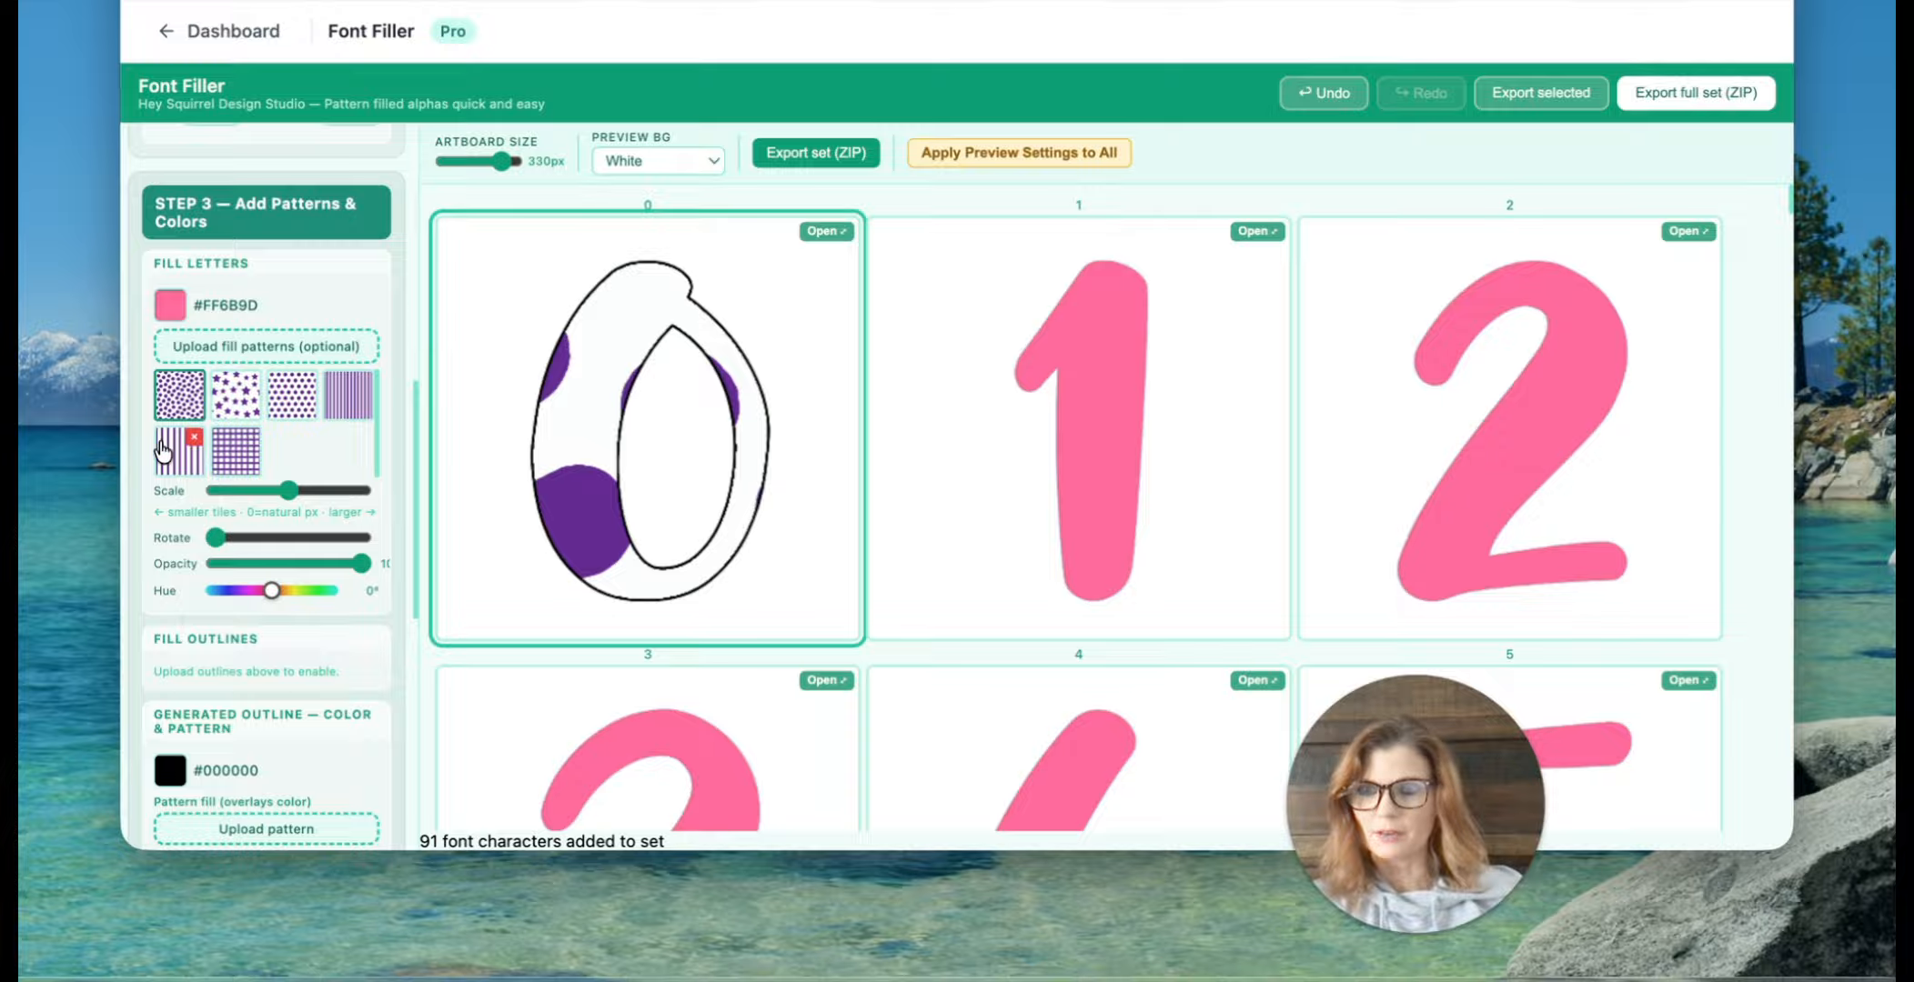
{"action": "left_click_drag", "start_coordinate": [286, 489], "coordinate": [213, 535]}
{"action": "mouse_move", "coordinate": [361, 564]}
{"action": "left_mouse_down"}
{"action": "mouse_move", "coordinate": [292, 561]}
{"action": "mouse_move", "coordinate": [378, 564]}
{"action": "left_mouse_up"}
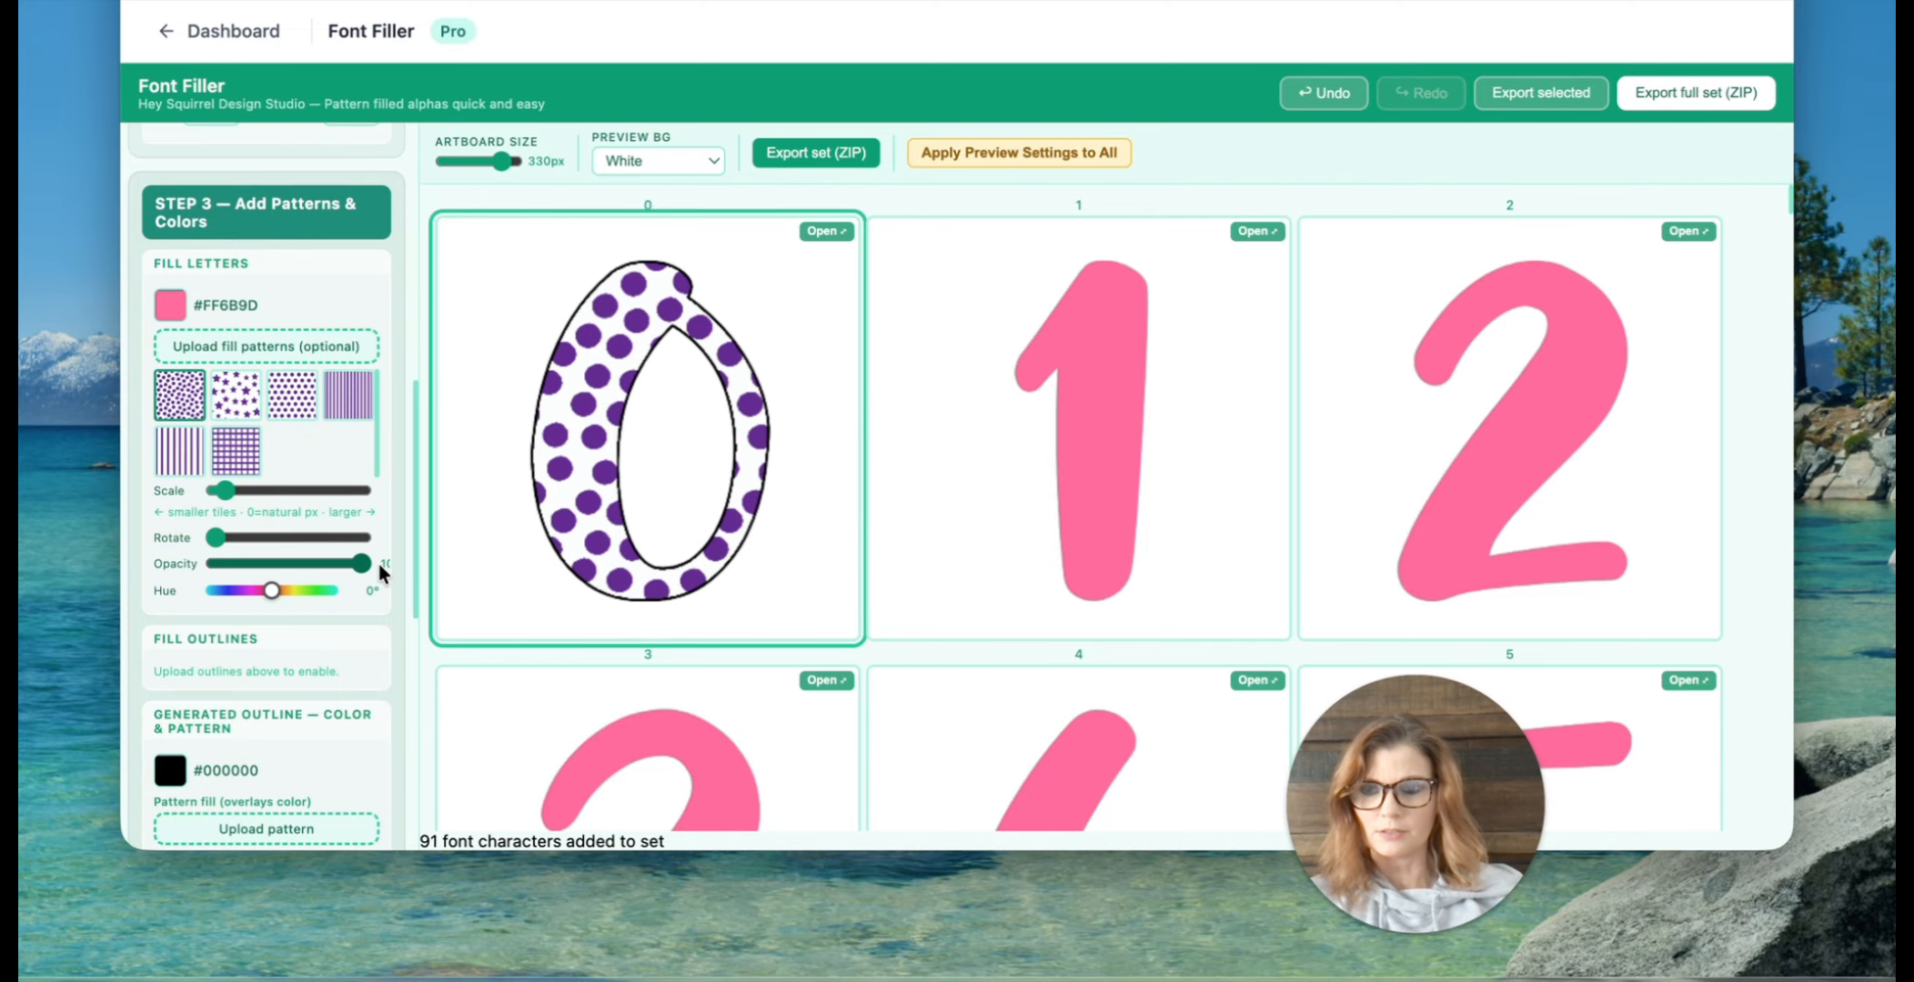
{"action": "left_click_drag", "start_coordinate": [277, 601], "coordinate": [273, 595]}
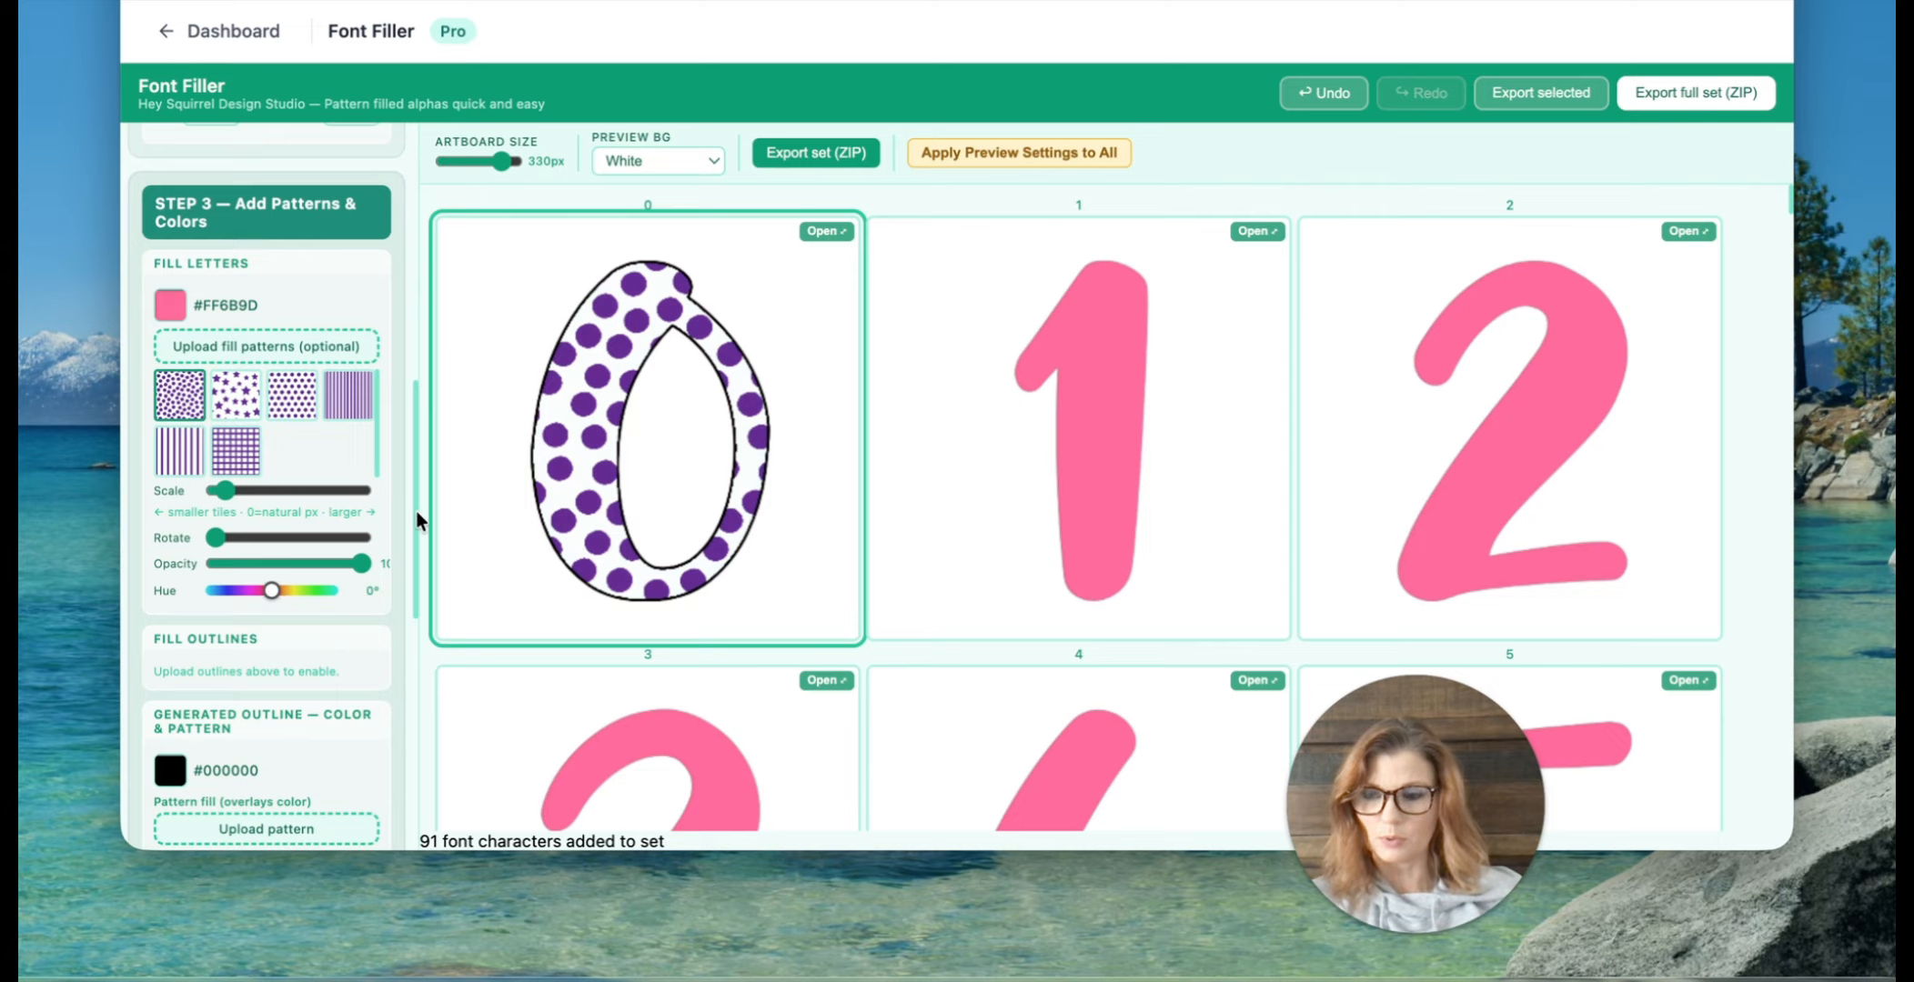
Step: Set the generated outline's color to #040404
{"action": "scroll", "coordinate": [302, 531], "scroll_direction": "down", "scroll_amount": 3}
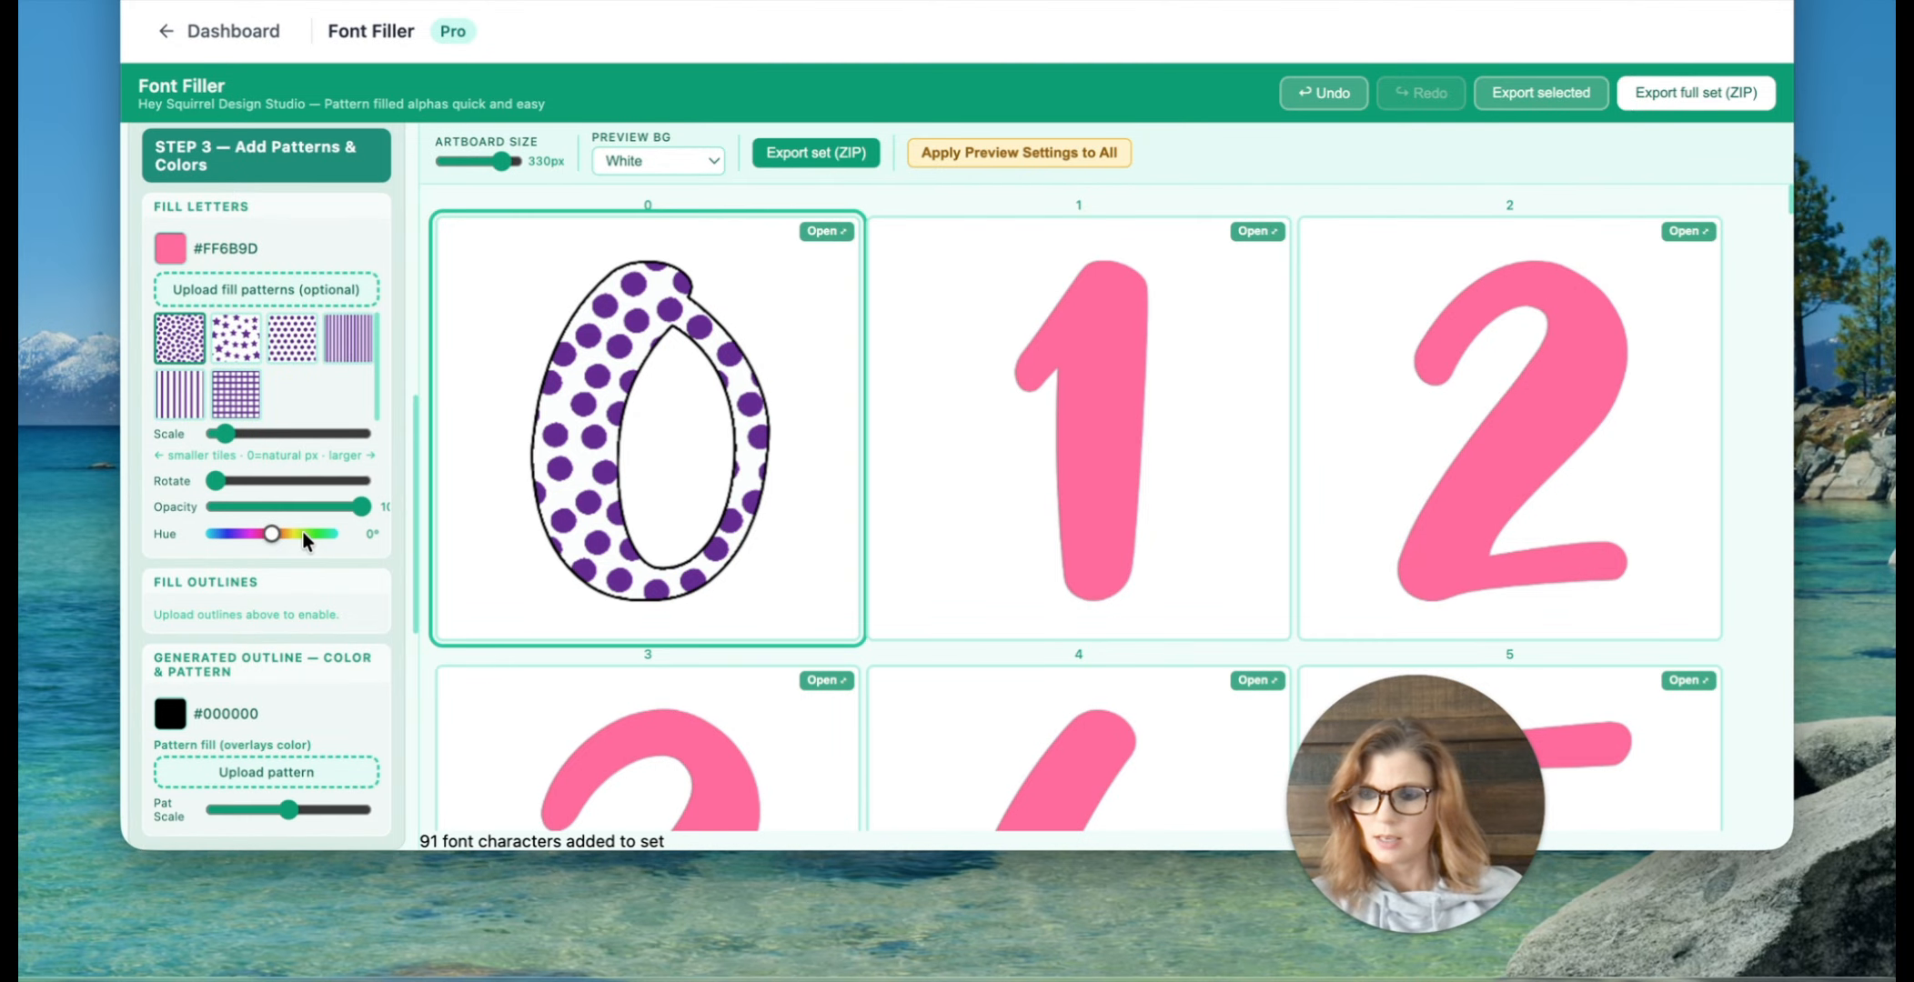
{"action": "scroll", "coordinate": [302, 531], "scroll_direction": "down", "scroll_amount": 3}
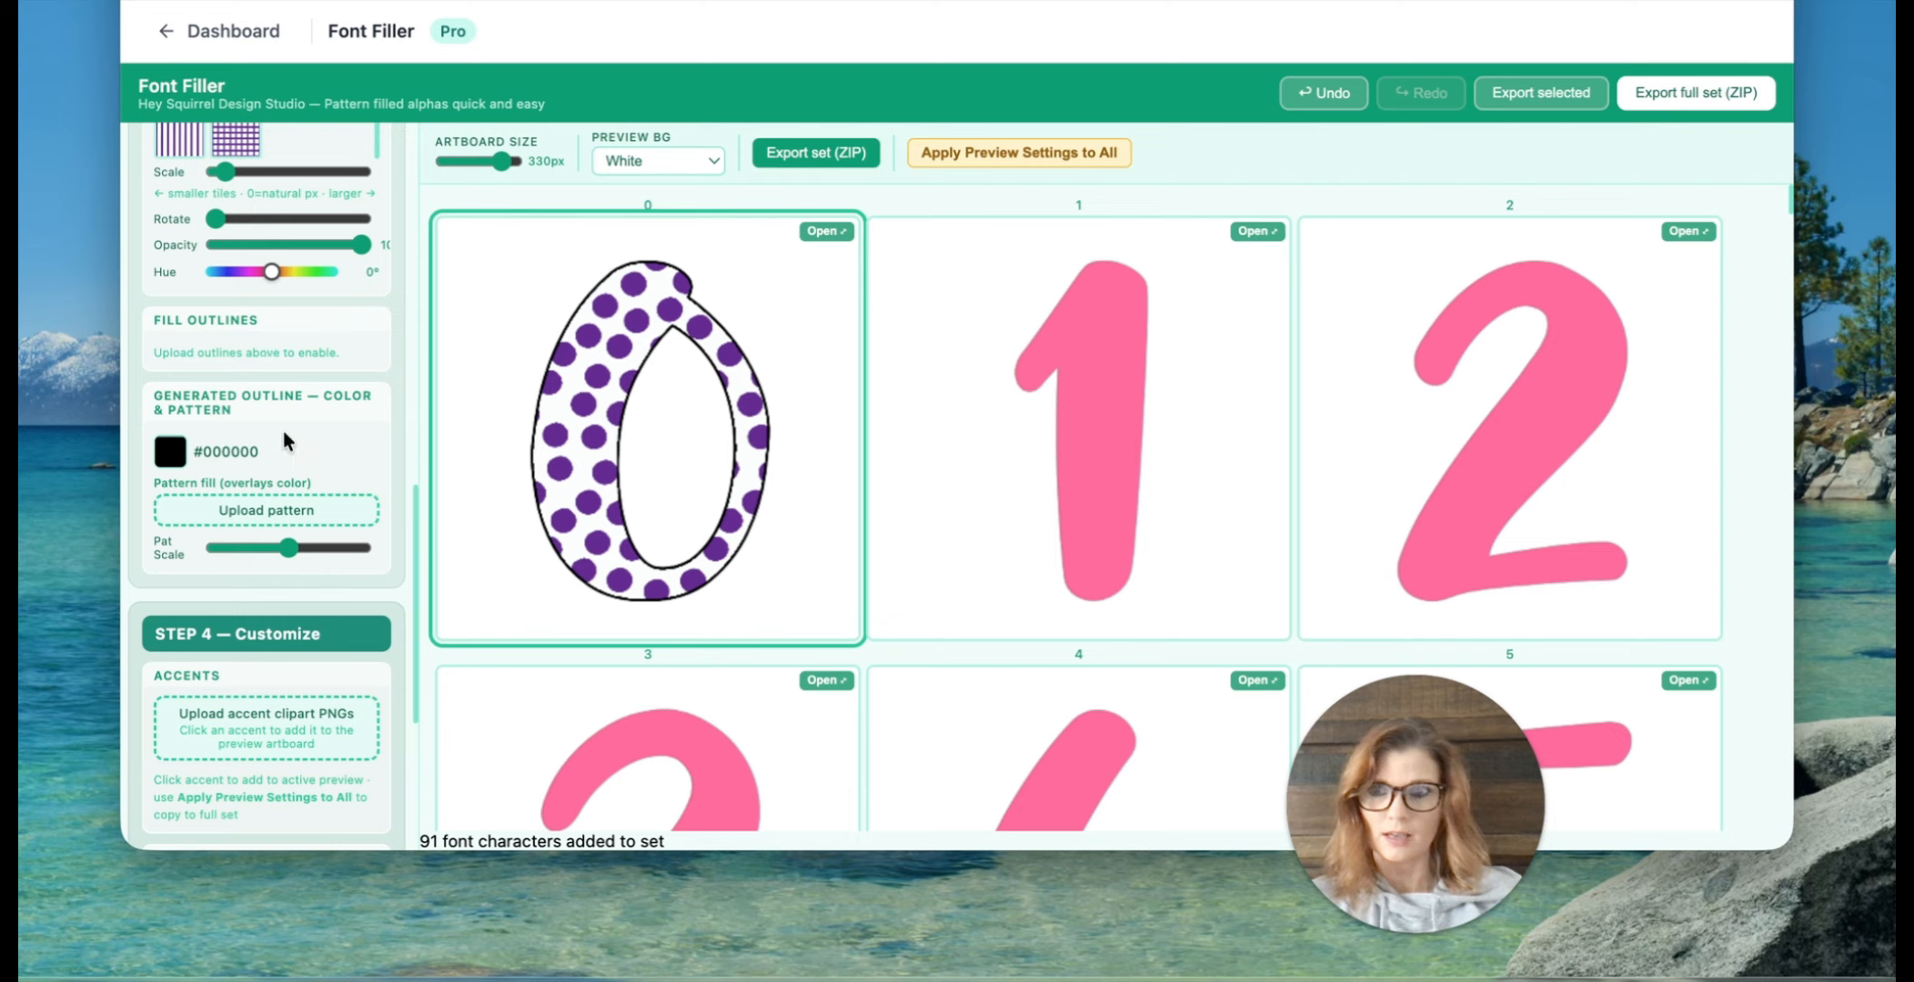
{"action": "left_click", "coordinate": [182, 451]}
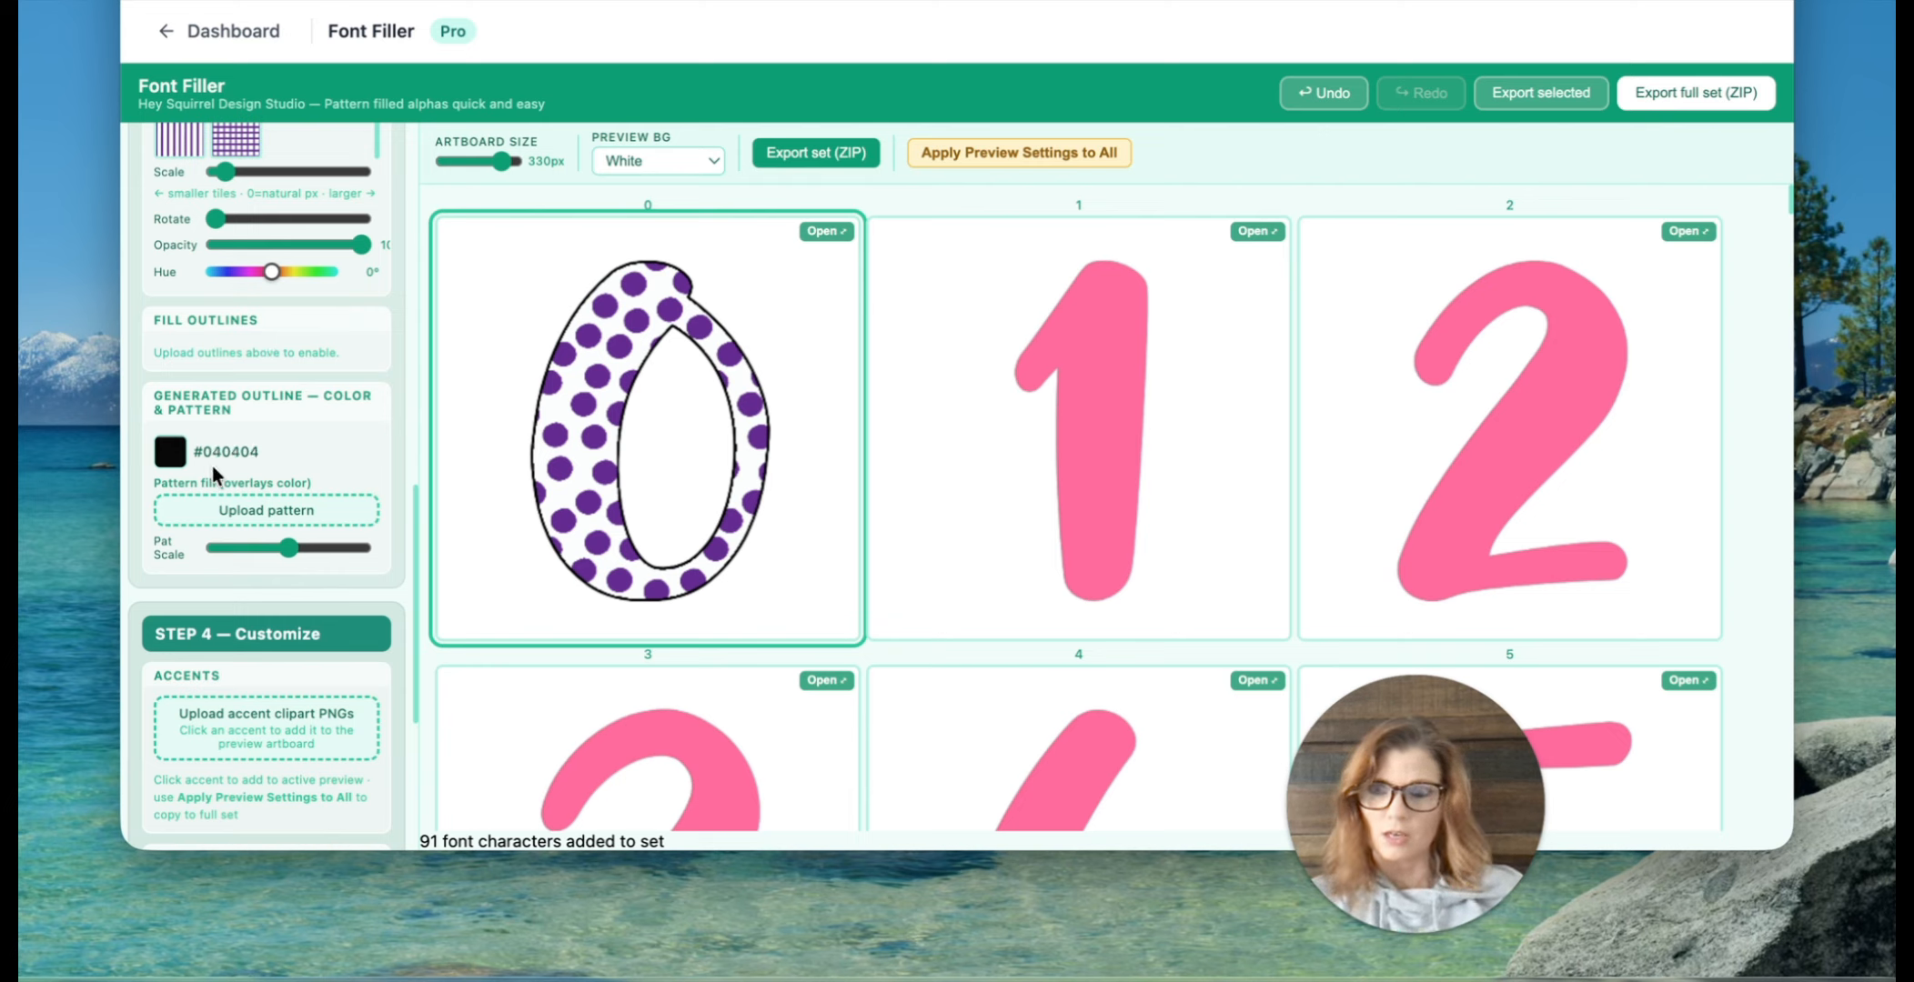
Step: Upload hearts 4.JPG from the Alpha App folder's Outline Patterns subfolder as the generated outline's pattern fill
{"action": "left_click", "coordinate": [271, 512]}
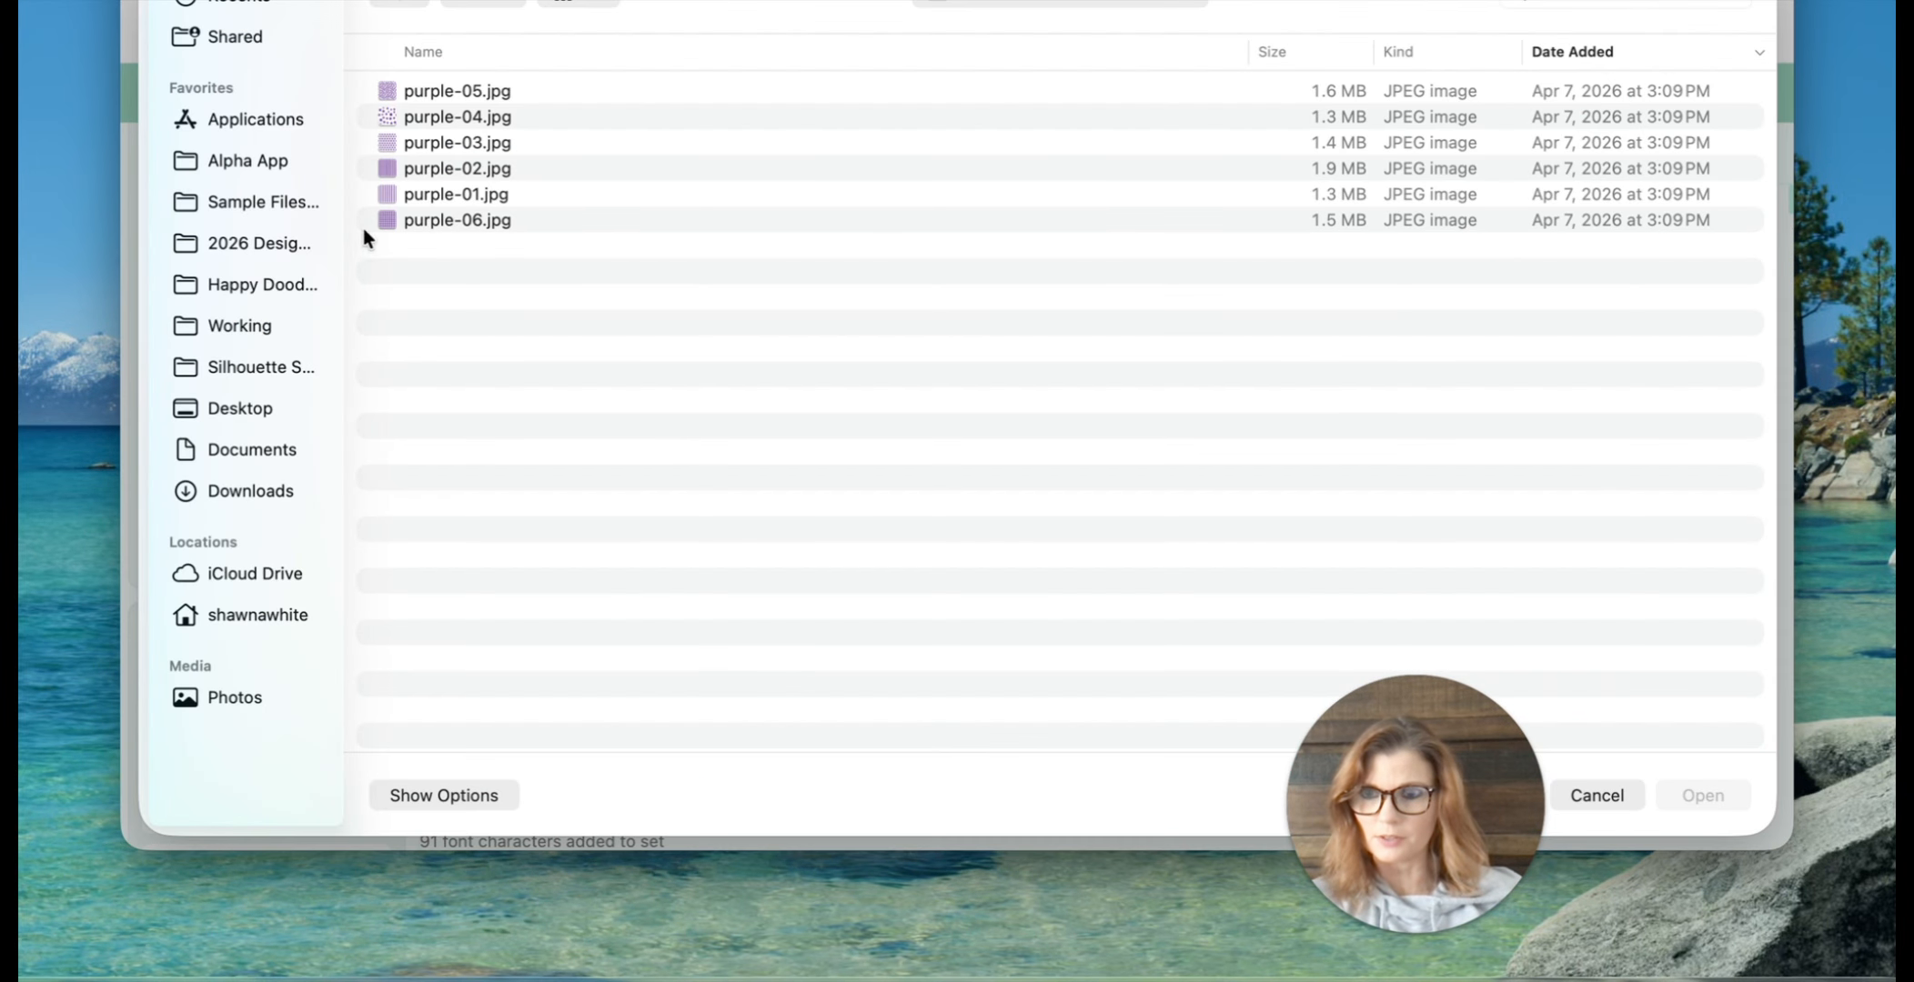
{"action": "left_click", "coordinate": [251, 160]}
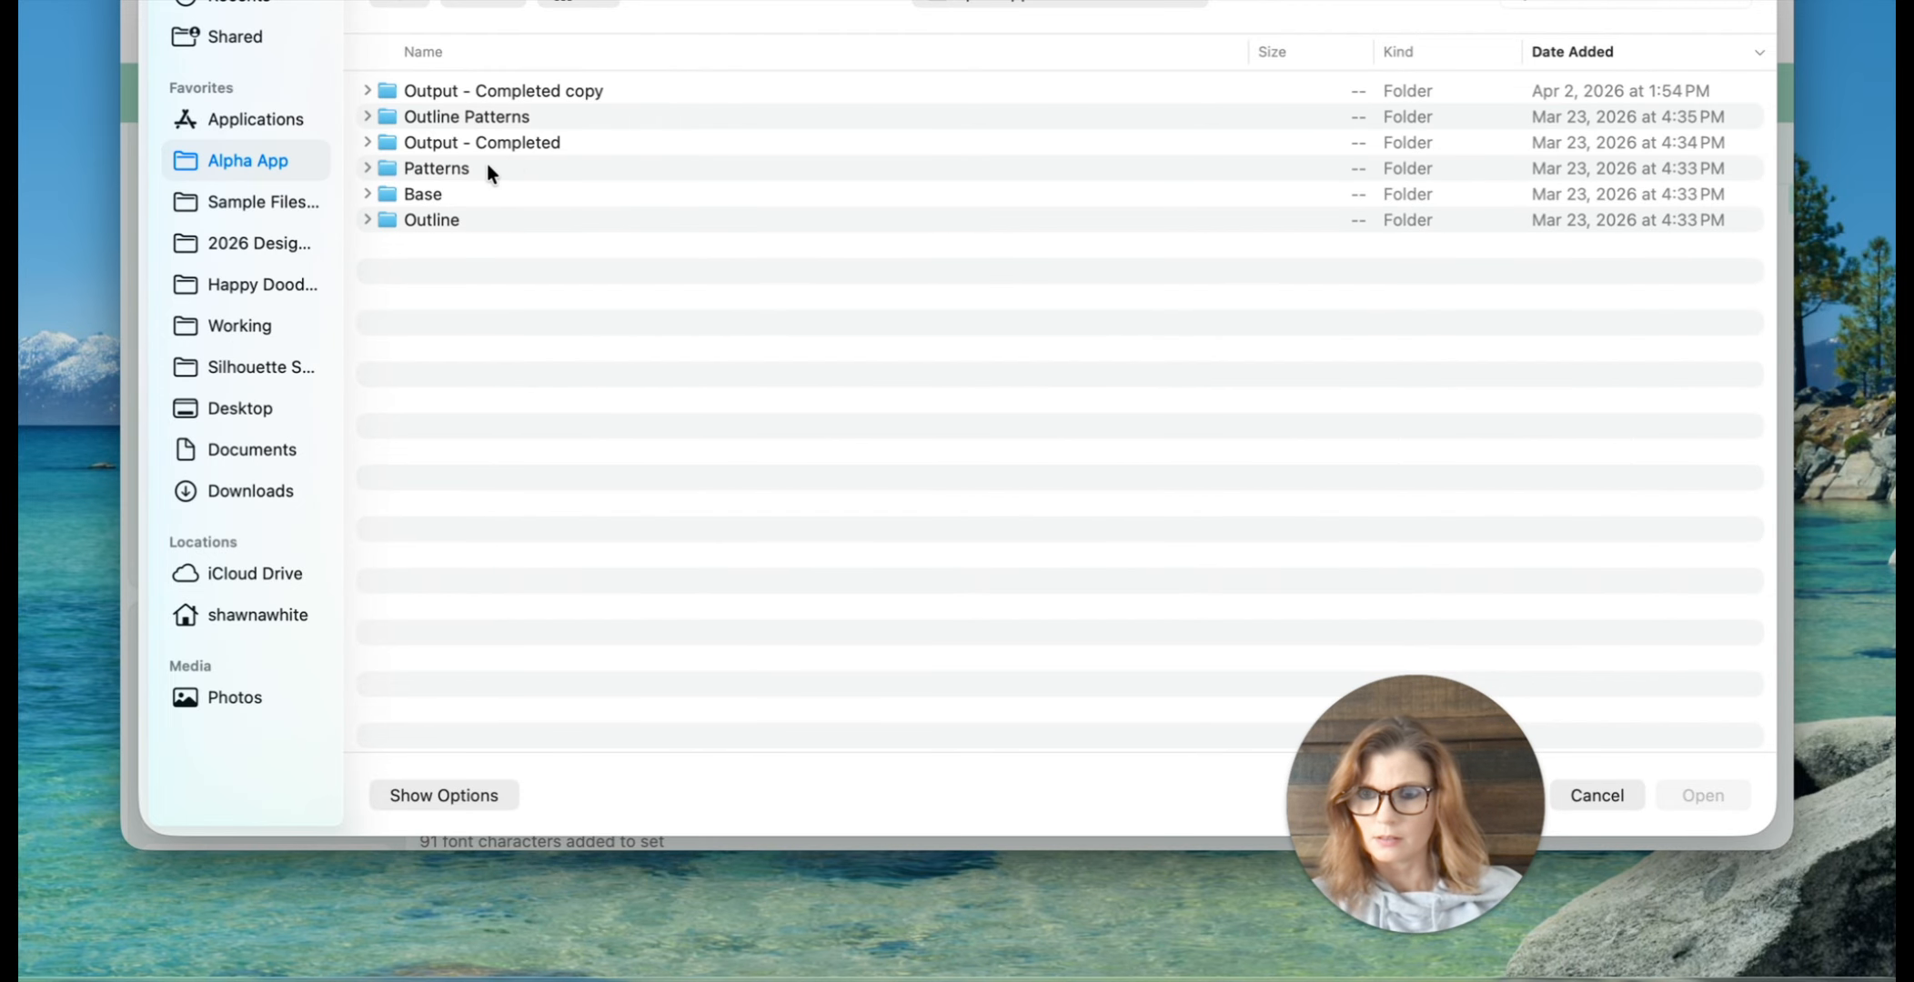
{"action": "double_click", "coordinate": [497, 123]}
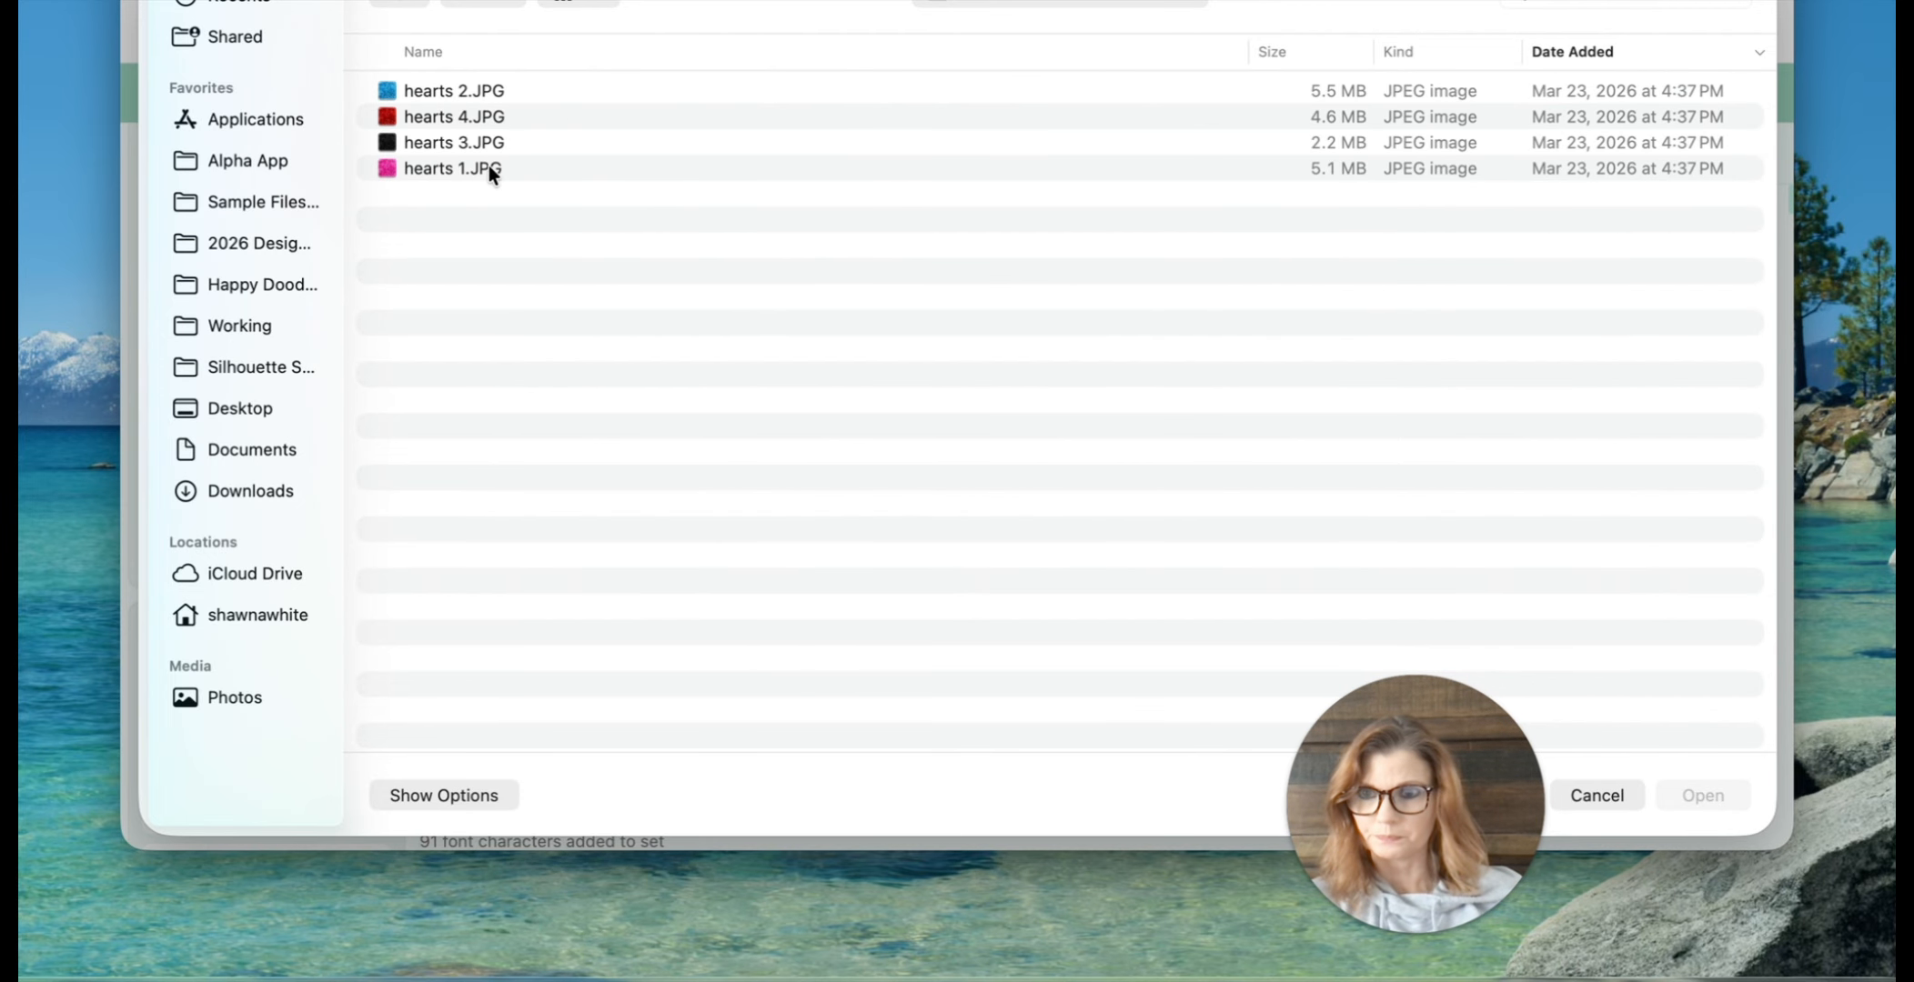
{"action": "left_click", "coordinate": [493, 115]}
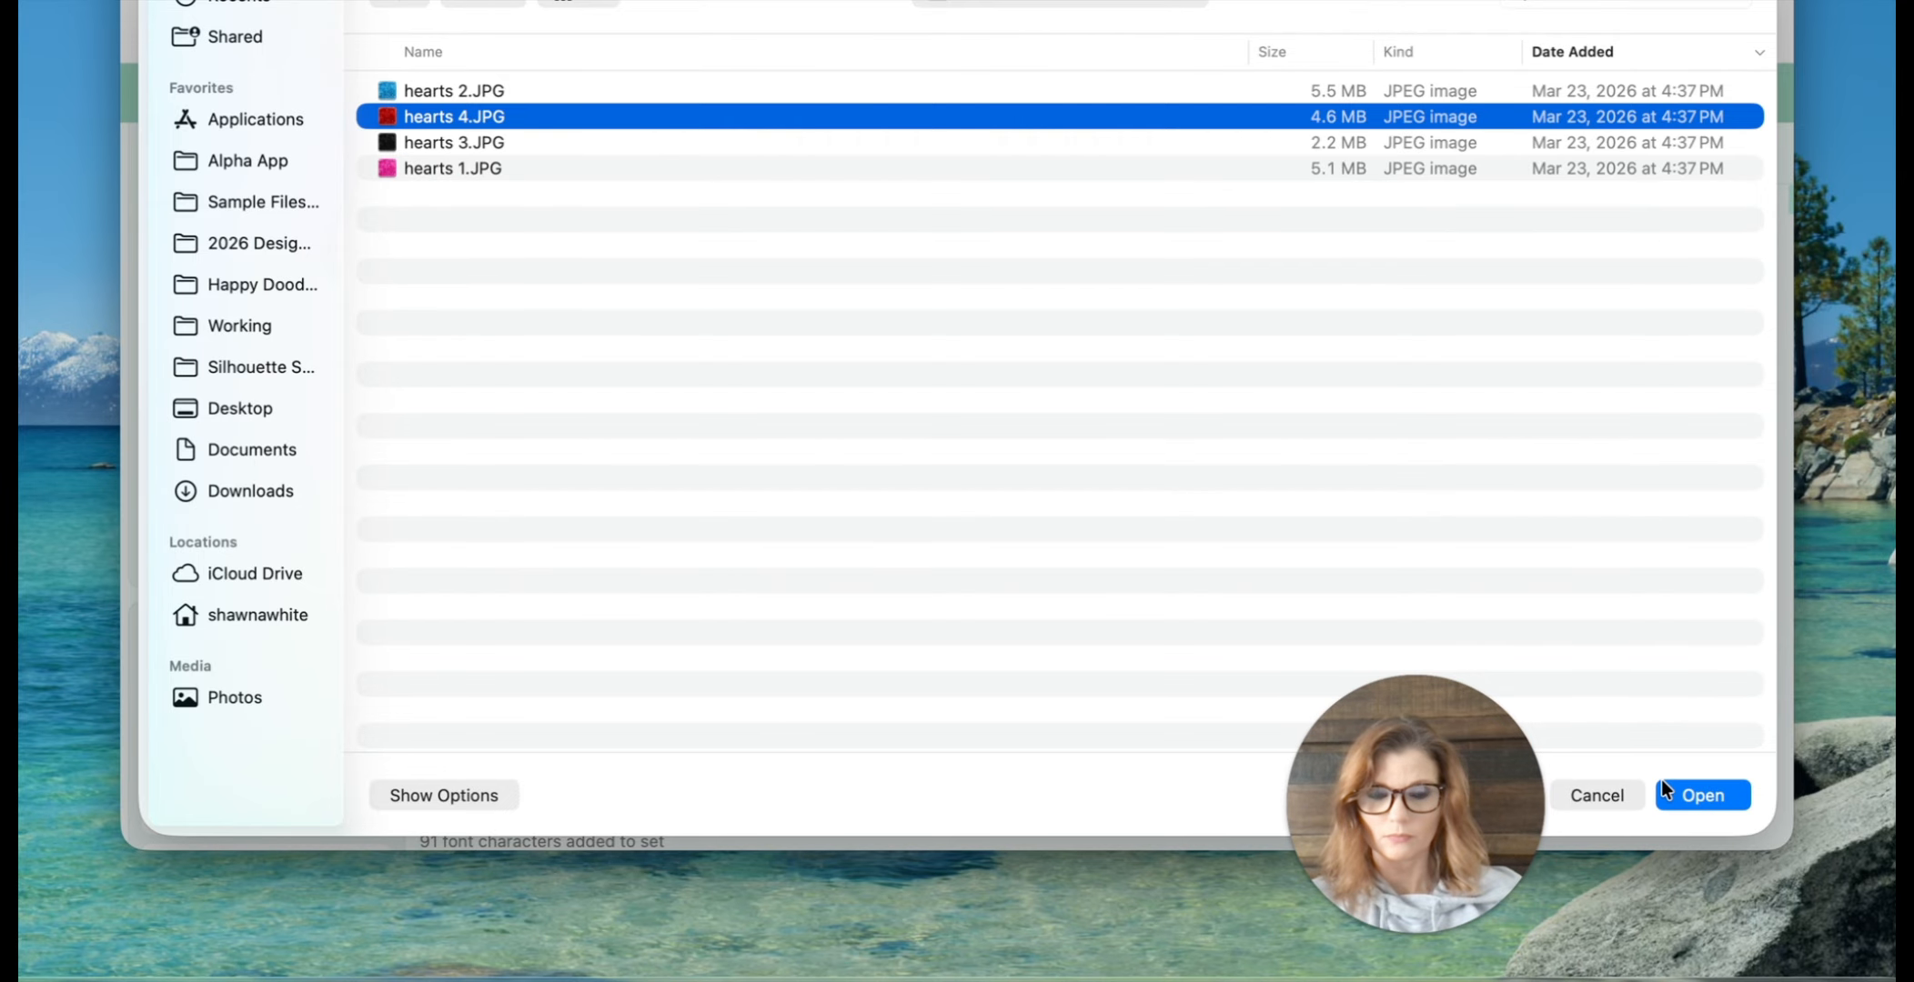
{"action": "left_click", "coordinate": [1690, 797]}
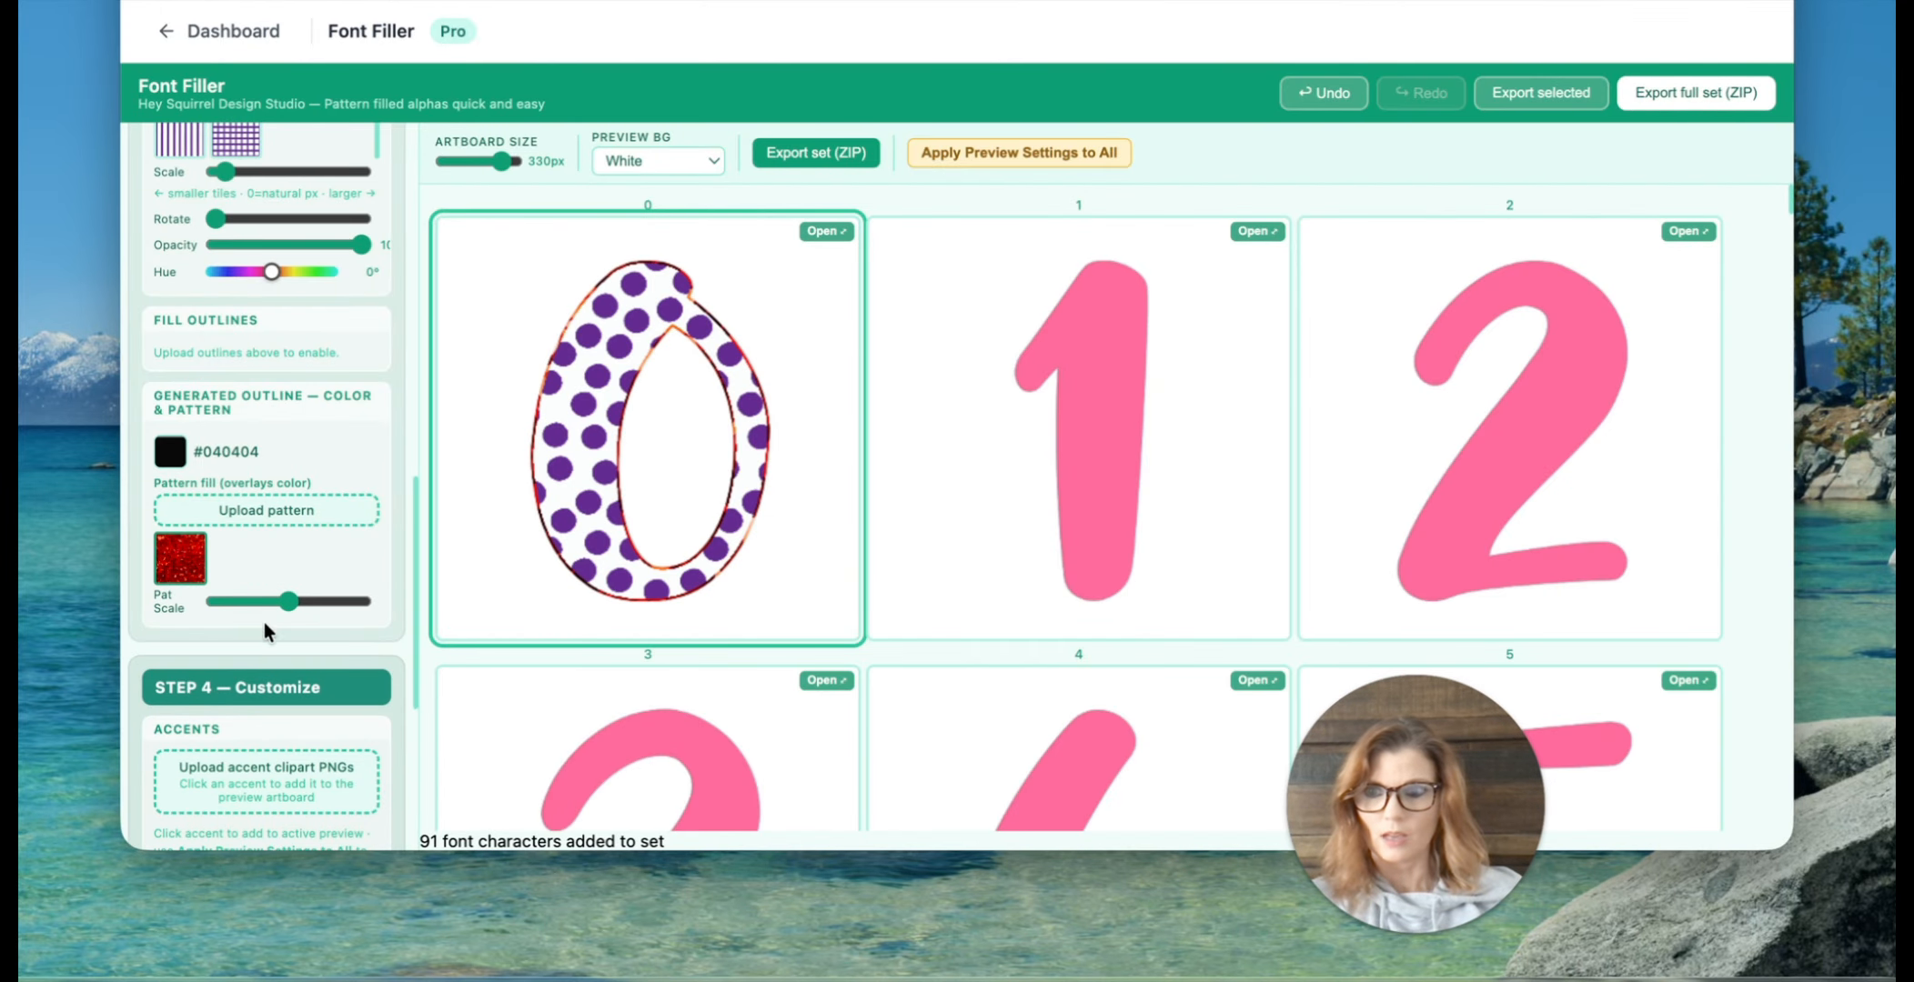
Step: Reduce the outline's pattern scale to the minimum and increase the auto-generated outline's thickness to a moderately bold line
{"action": "left_click_drag", "start_coordinate": [288, 607], "coordinate": [212, 602]}
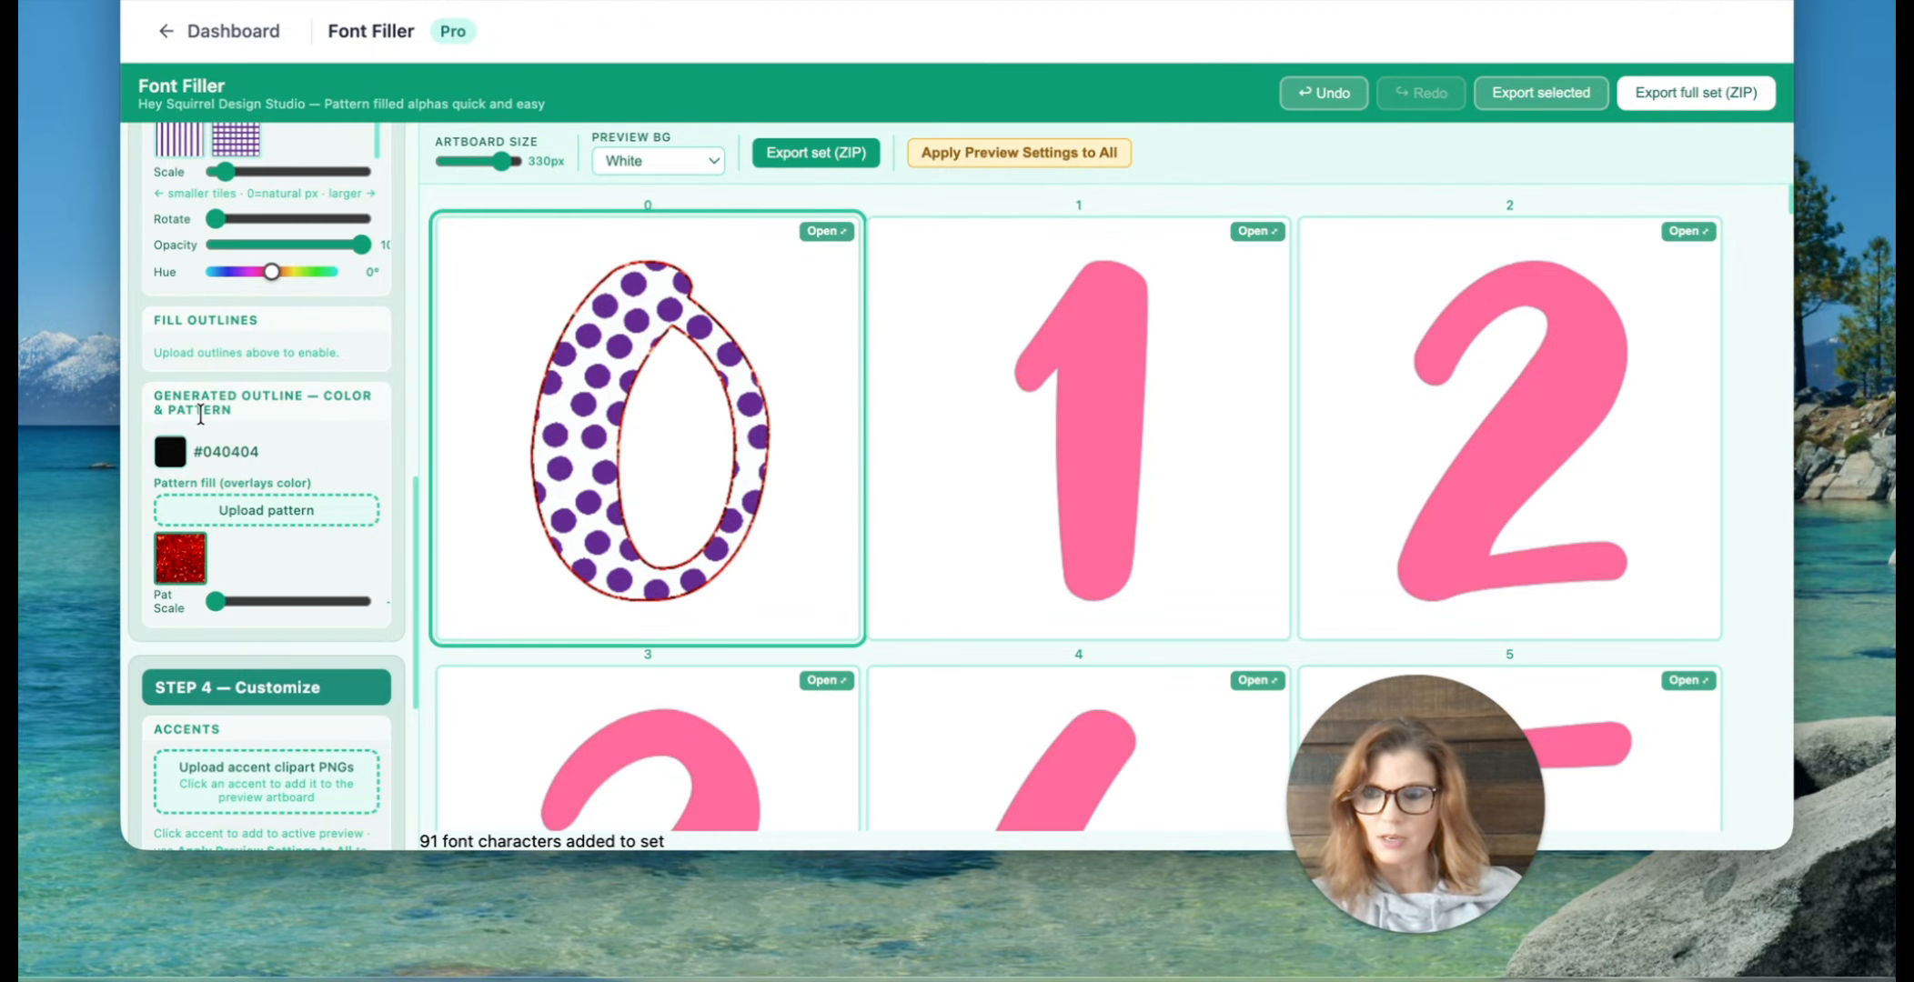
{"action": "scroll", "coordinate": [200, 414], "scroll_direction": "up", "scroll_amount": 10}
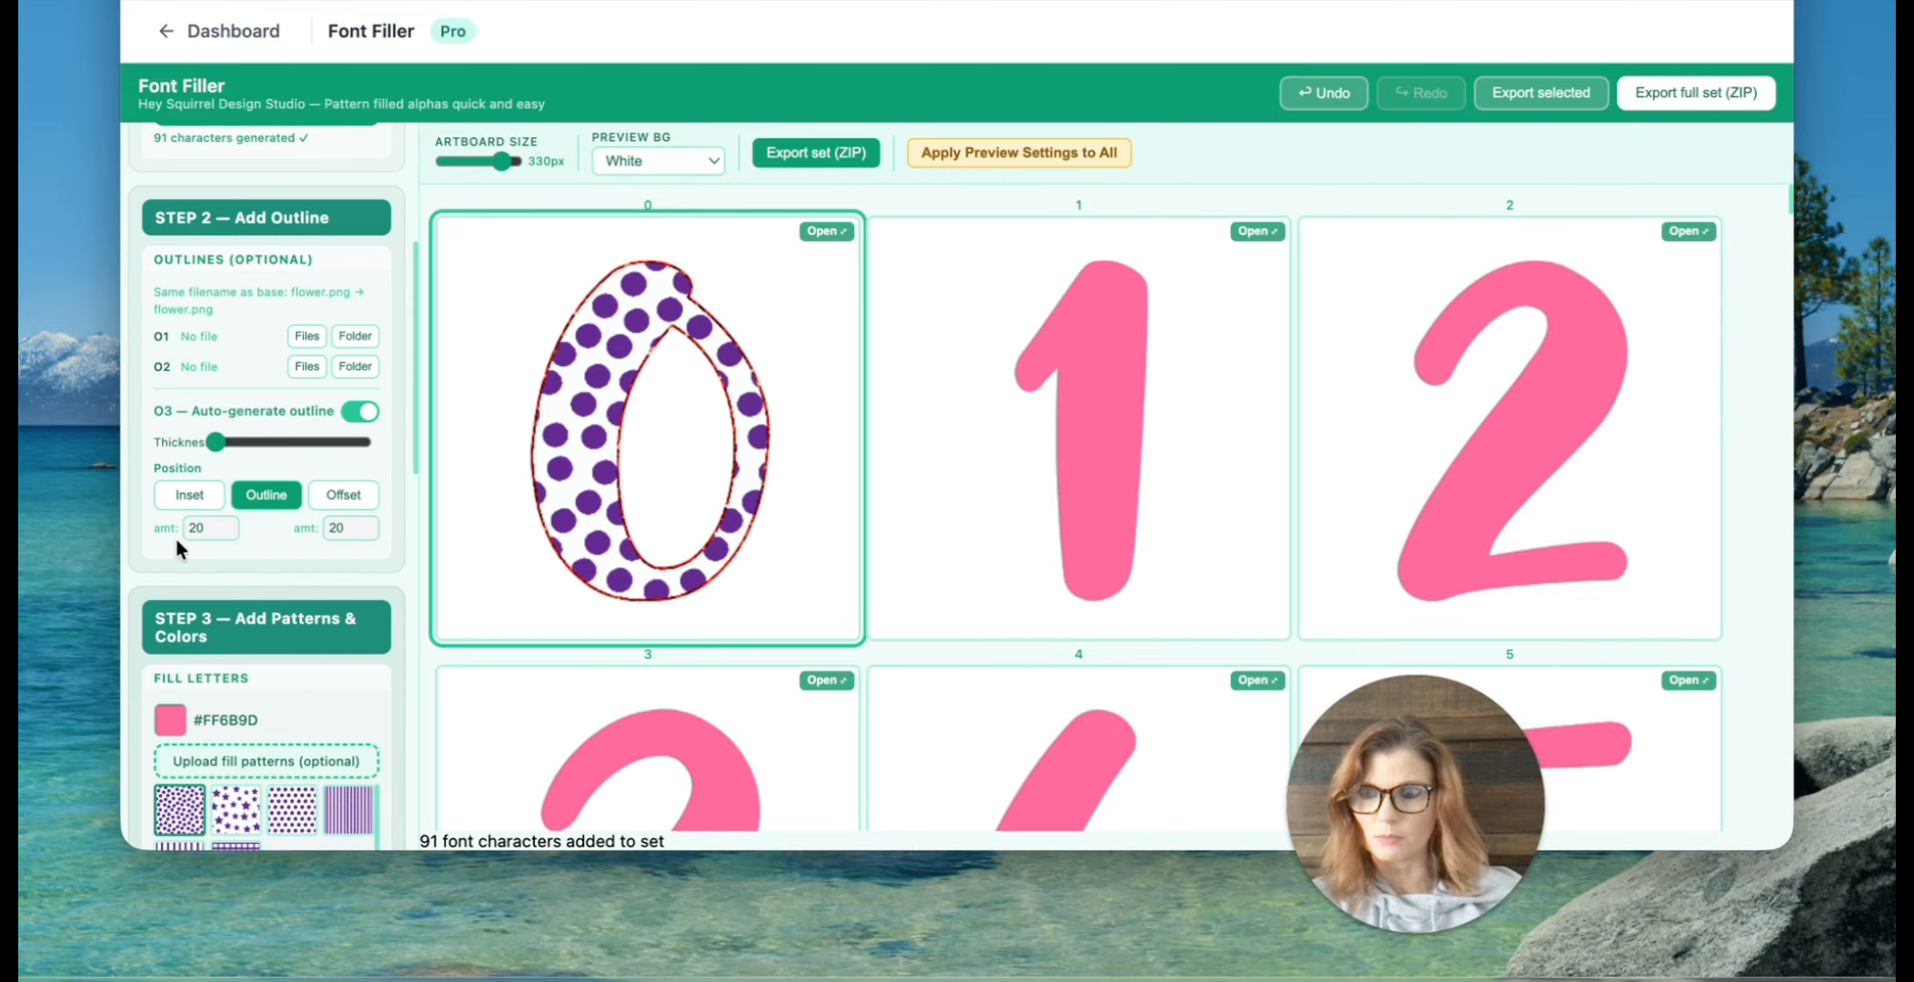
{"action": "left_click_drag", "start_coordinate": [216, 442], "coordinate": [254, 450]}
{"action": "scroll", "coordinate": [258, 565], "scroll_direction": "down", "scroll_amount": 10}
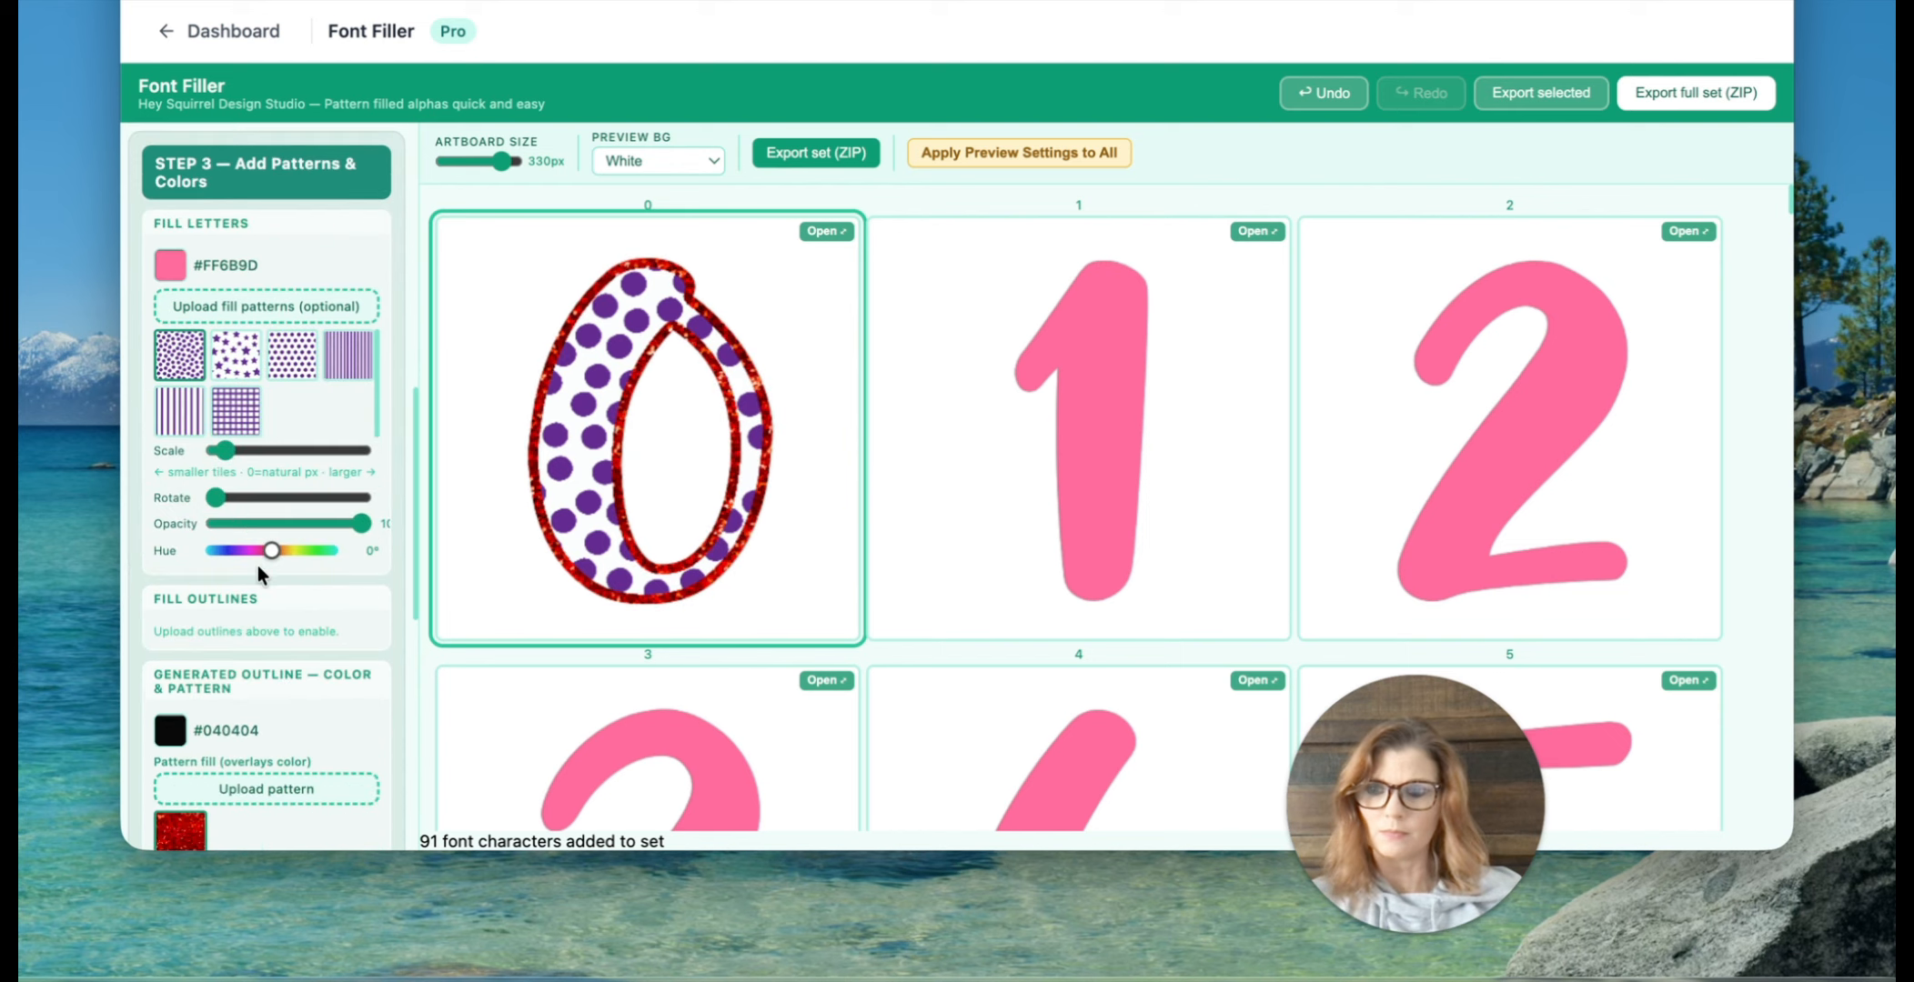
Step: Upload Doodle Heart 11.PNG from the sample files' Clipart folder as an accent
{"action": "scroll", "coordinate": [258, 565], "scroll_direction": "down", "scroll_amount": 2}
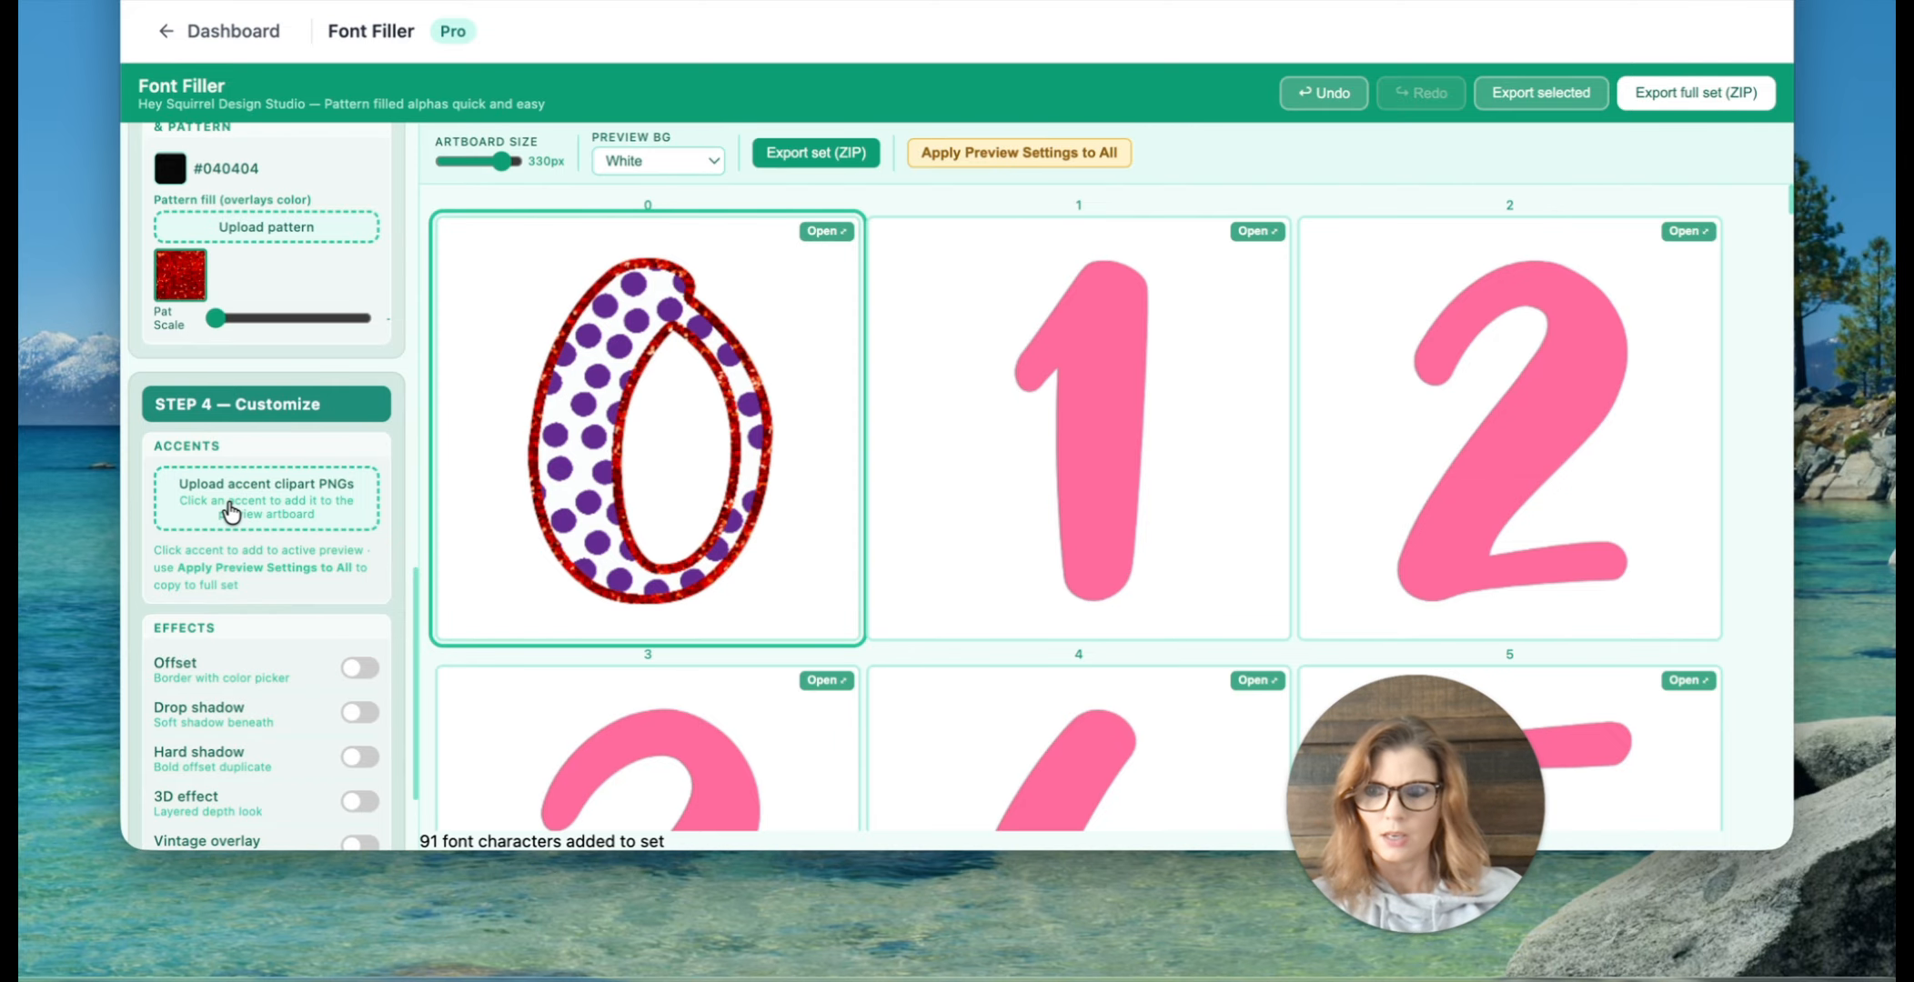
{"action": "left_click", "coordinate": [288, 195]}
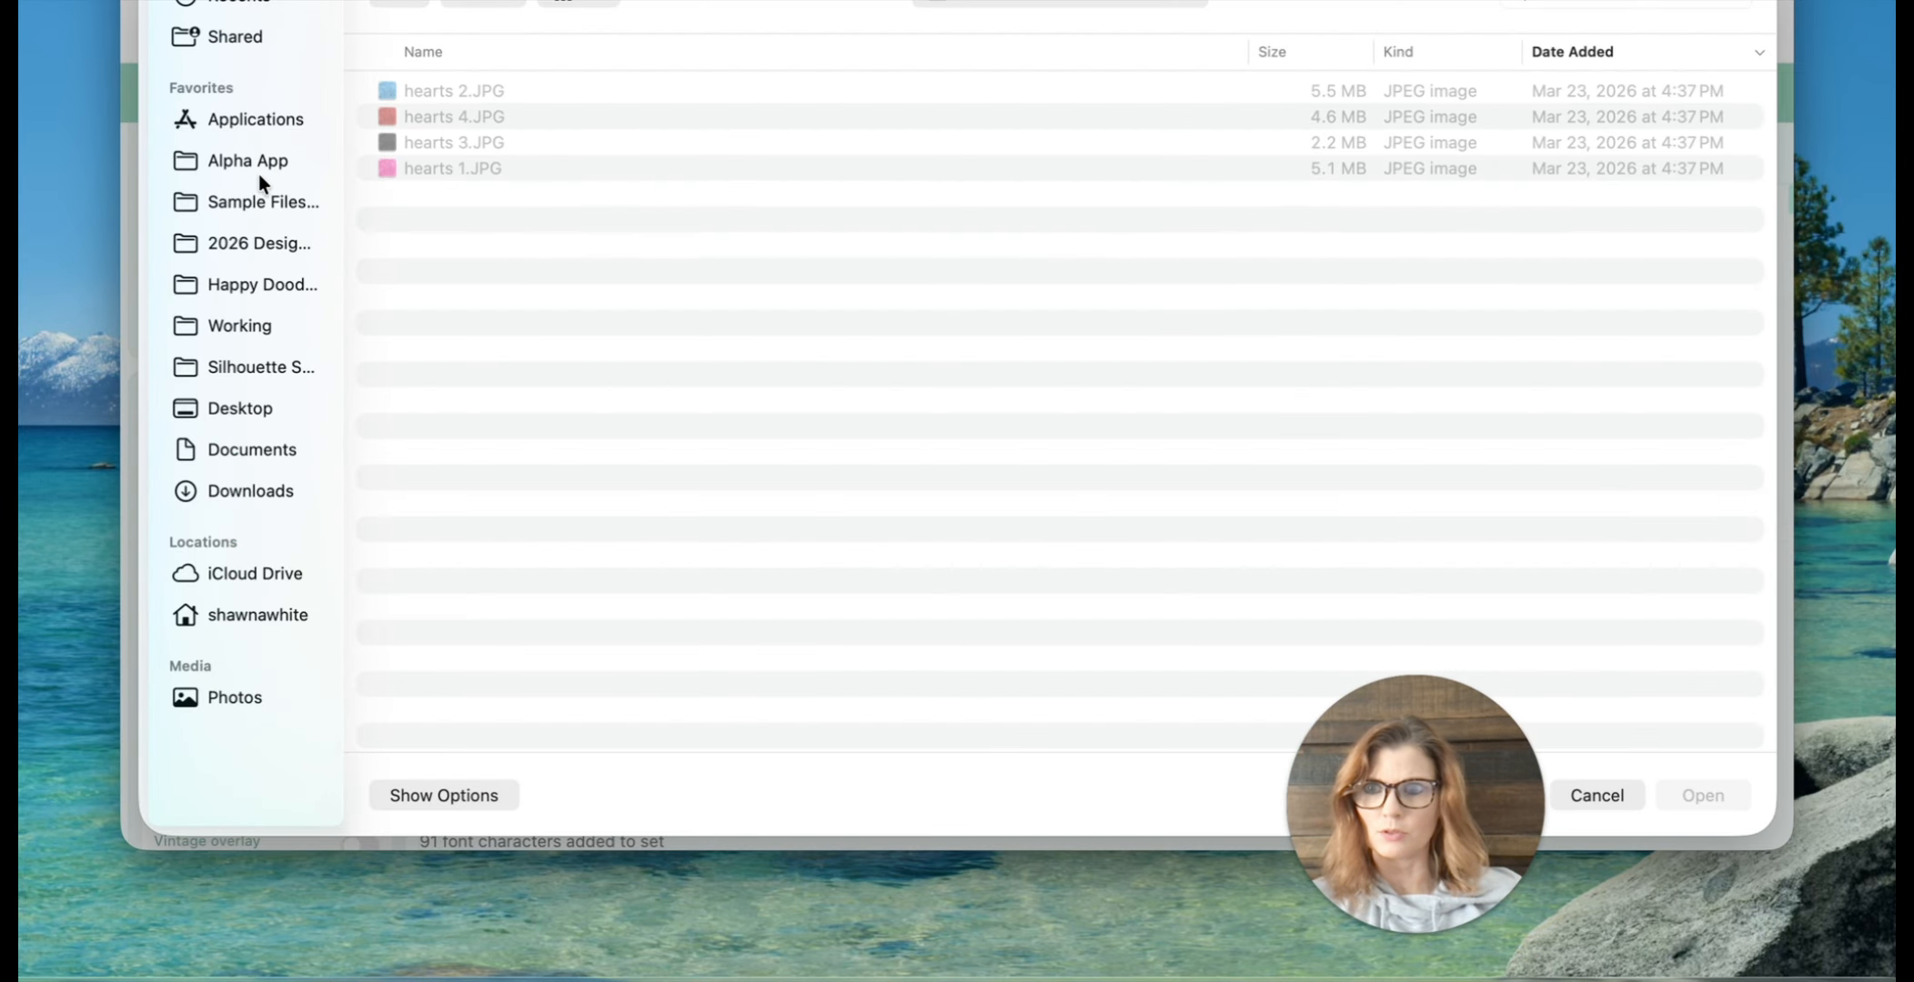
{"action": "left_click", "coordinate": [260, 200]}
{"action": "double_click", "coordinate": [472, 141]}
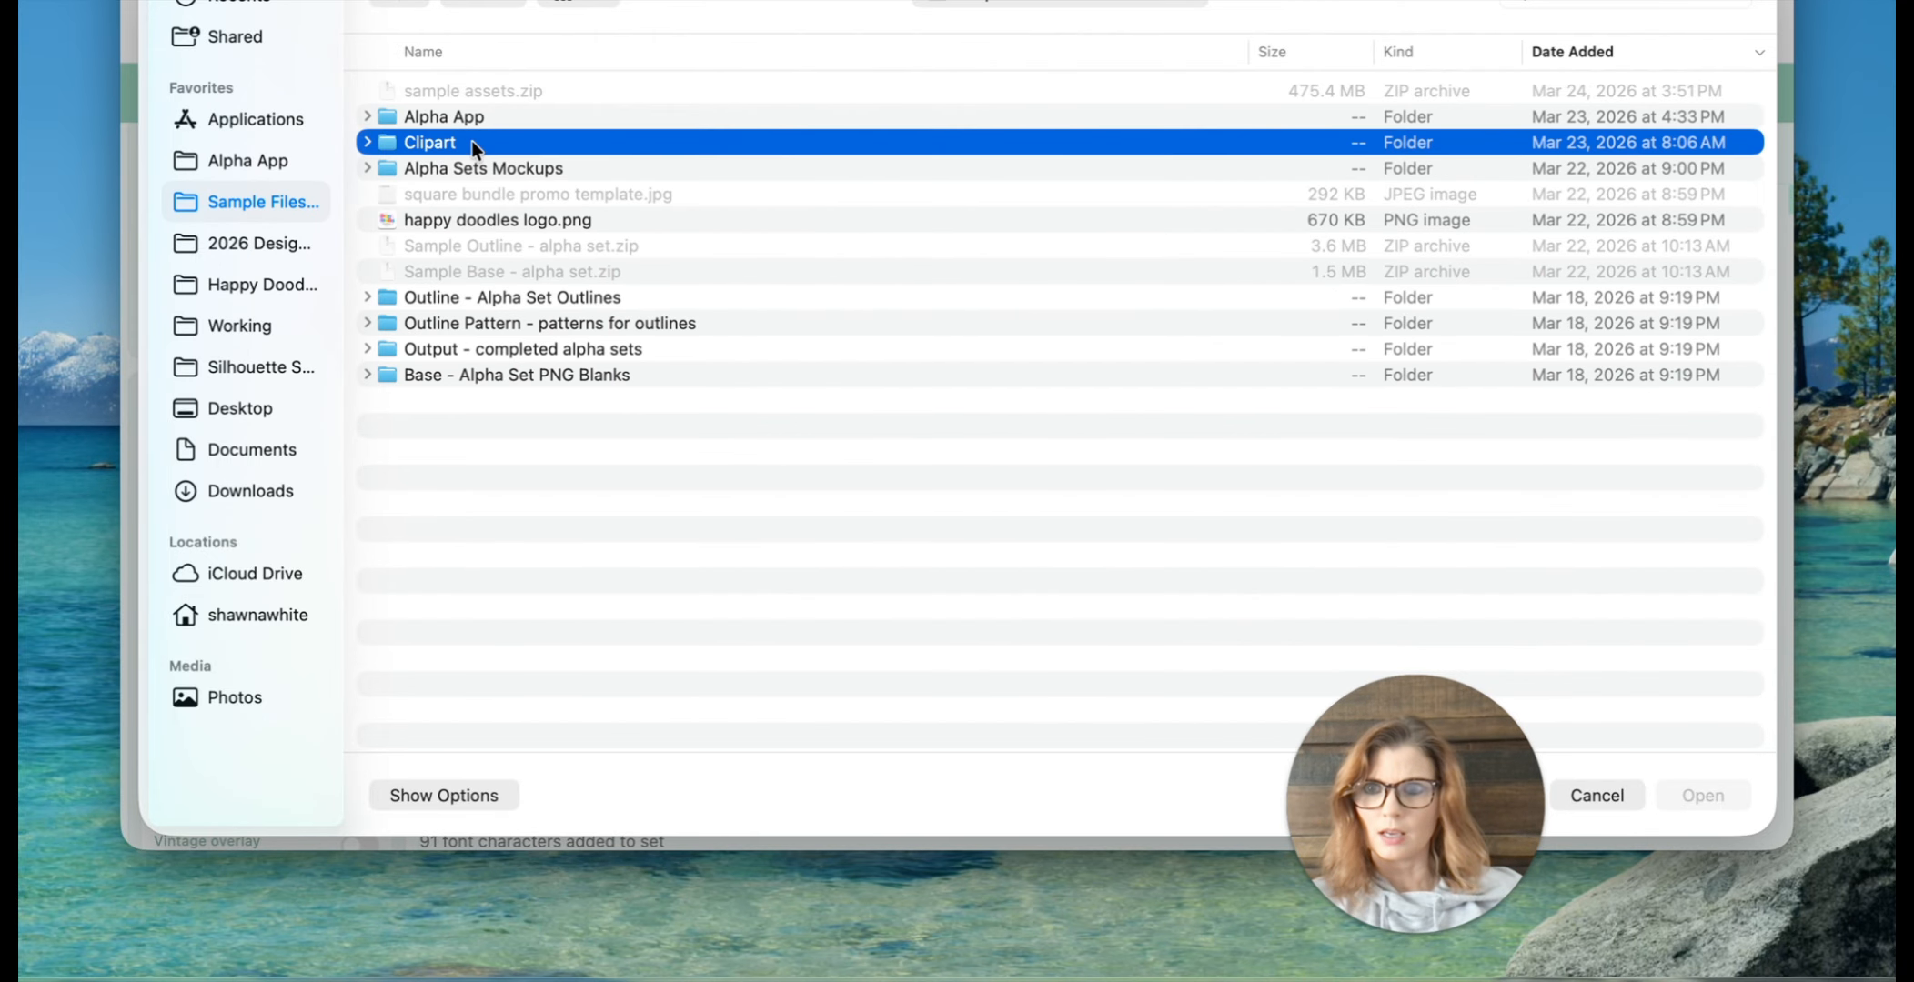
{"action": "left_click", "coordinate": [449, 393]}
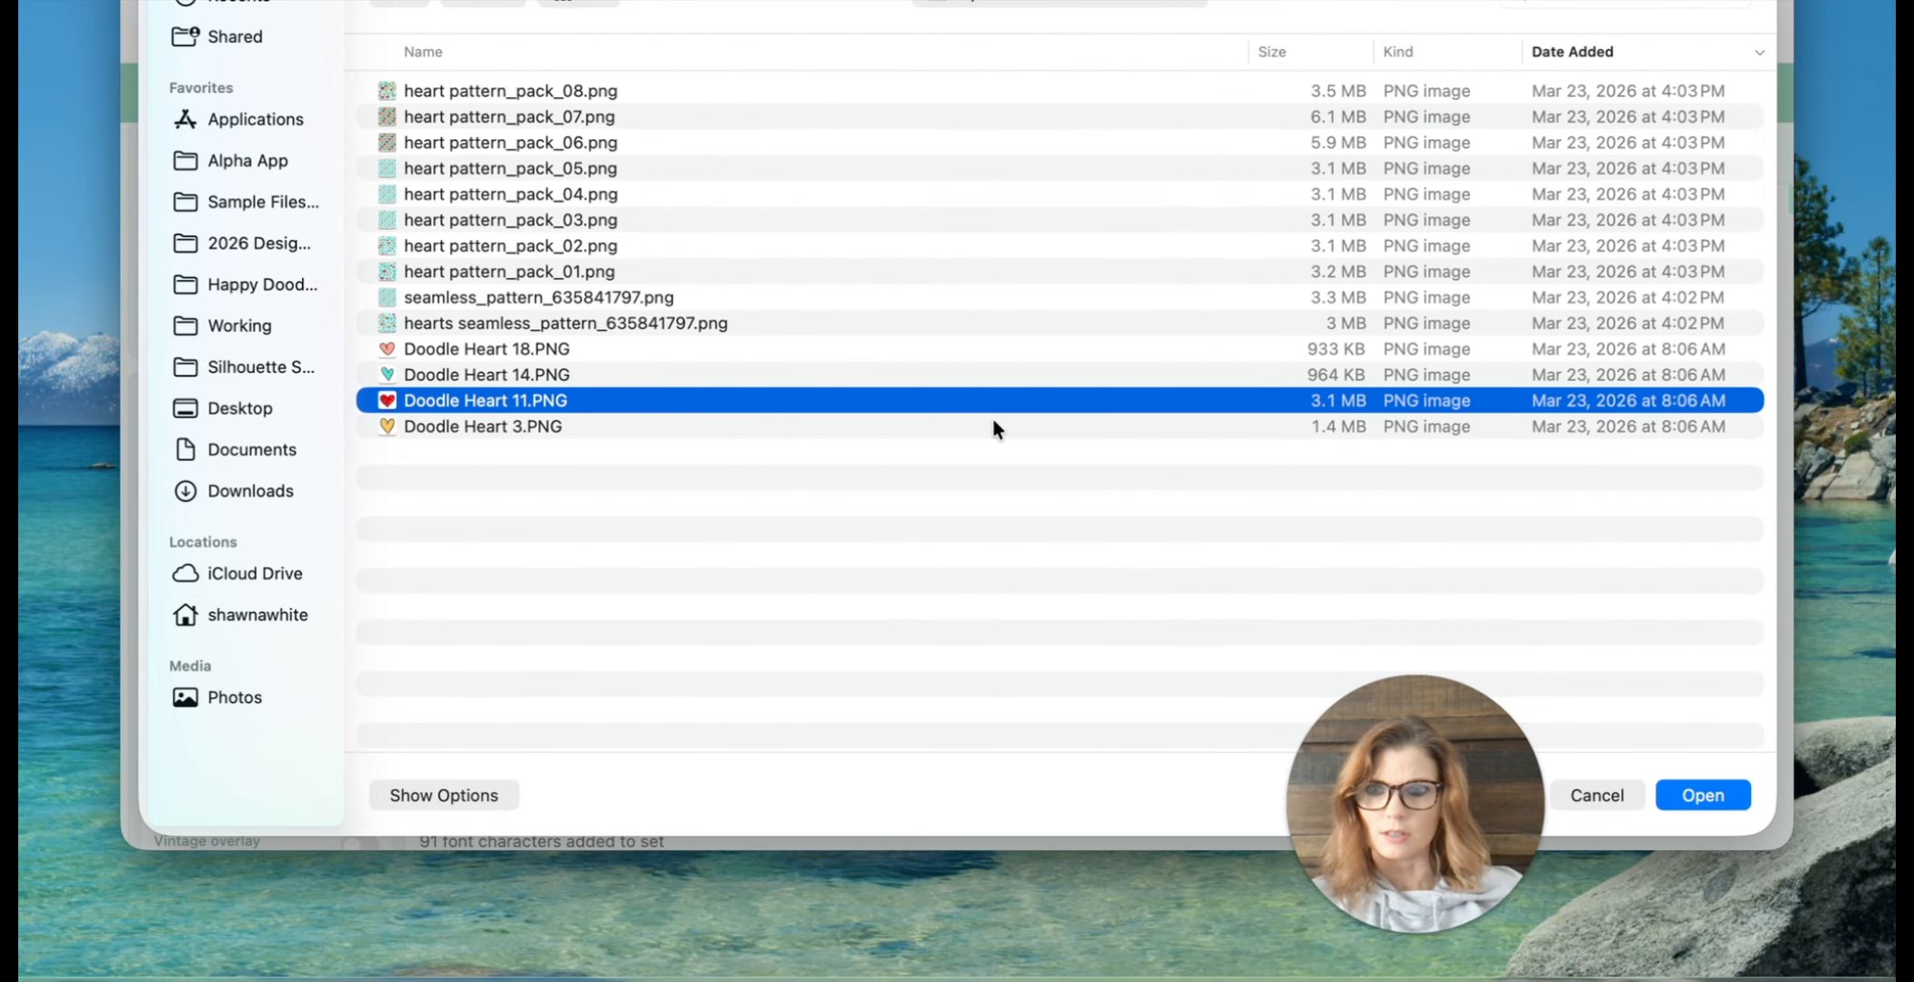
{"action": "left_click", "coordinate": [1725, 796]}
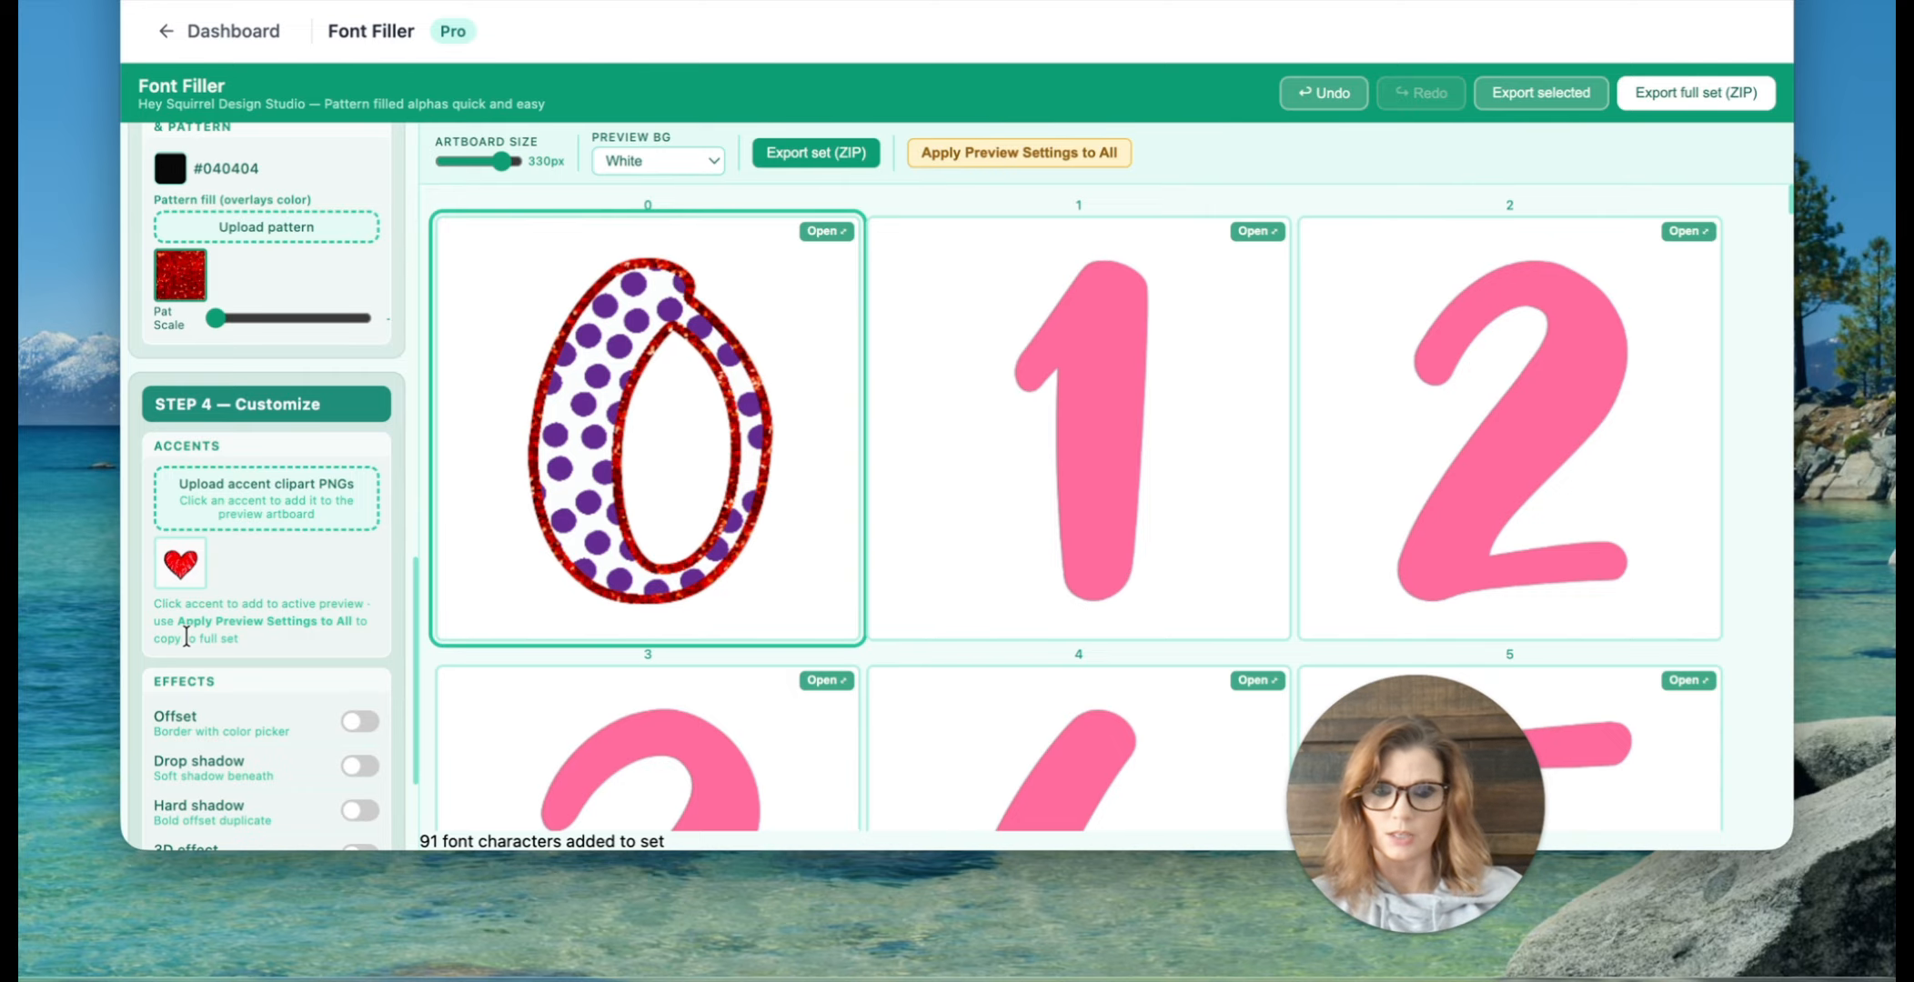
Step: Add the heart accent to the 0, shrink it slightly and place it over the character's lower-right curve
{"action": "left_click", "coordinate": [179, 580]}
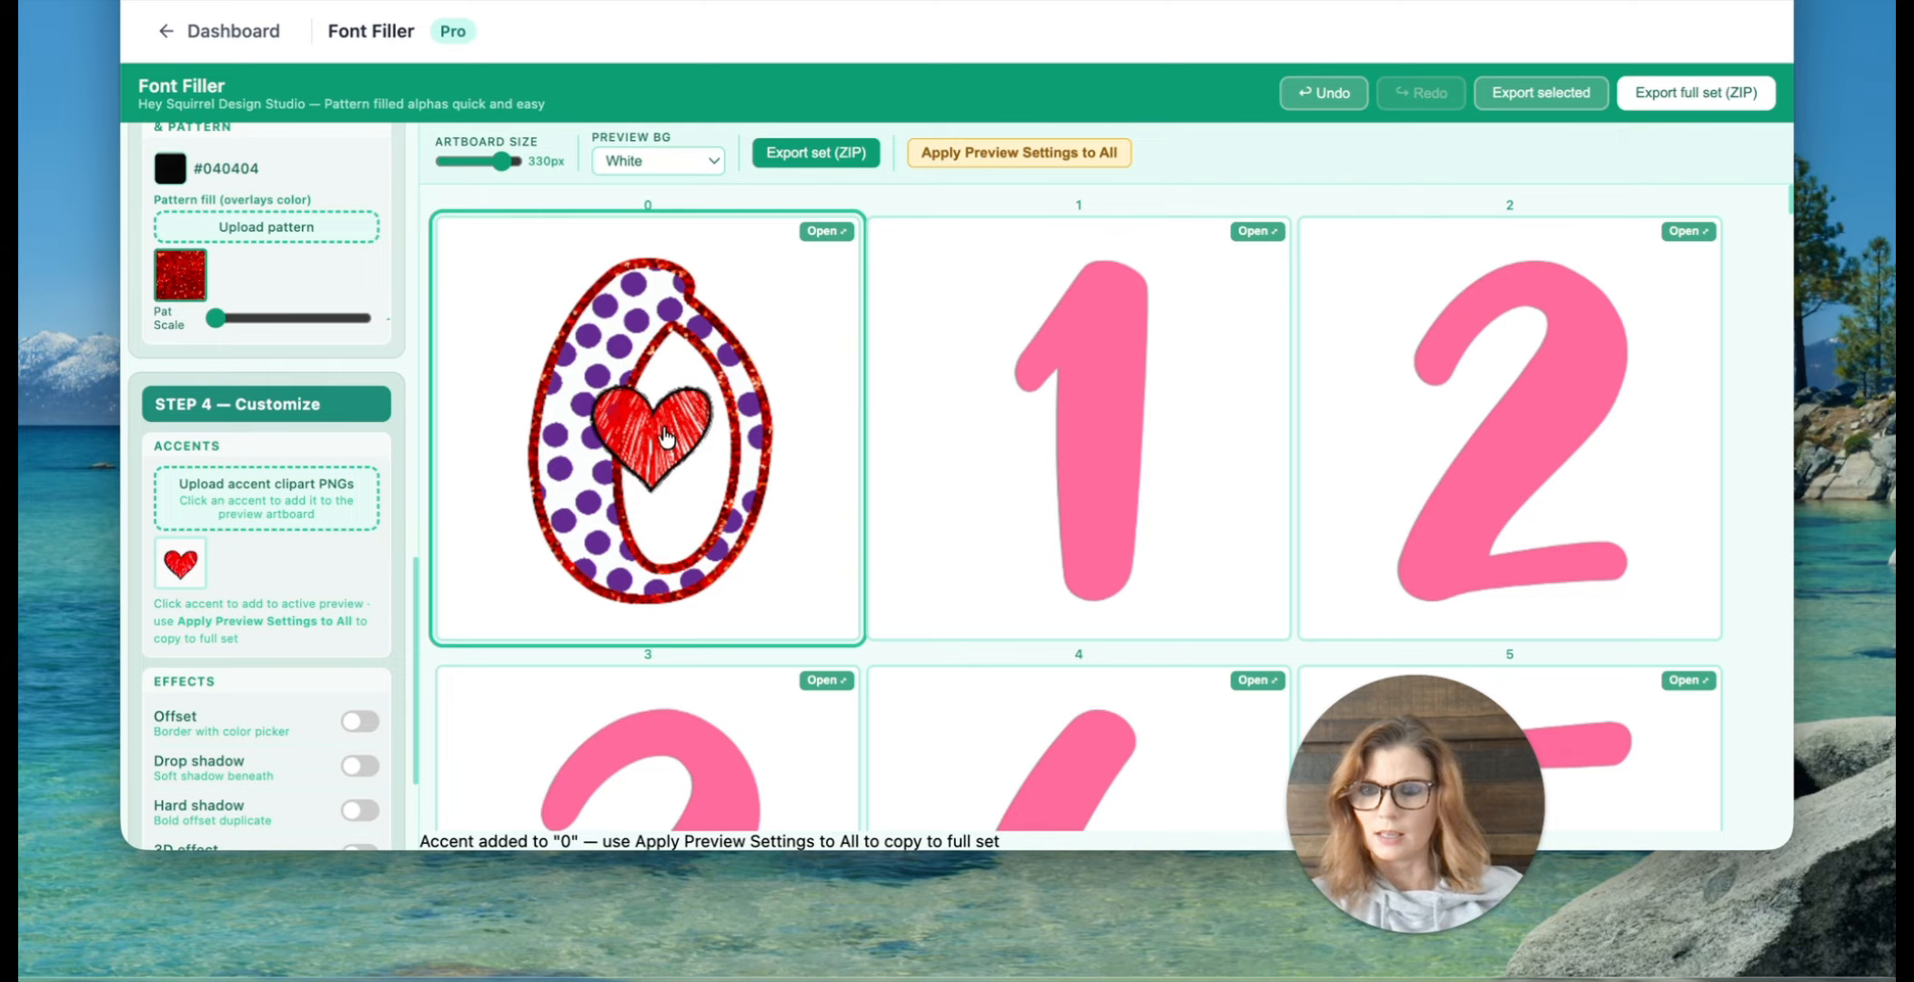
{"action": "left_click_drag", "start_coordinate": [667, 437], "coordinate": [747, 549]}
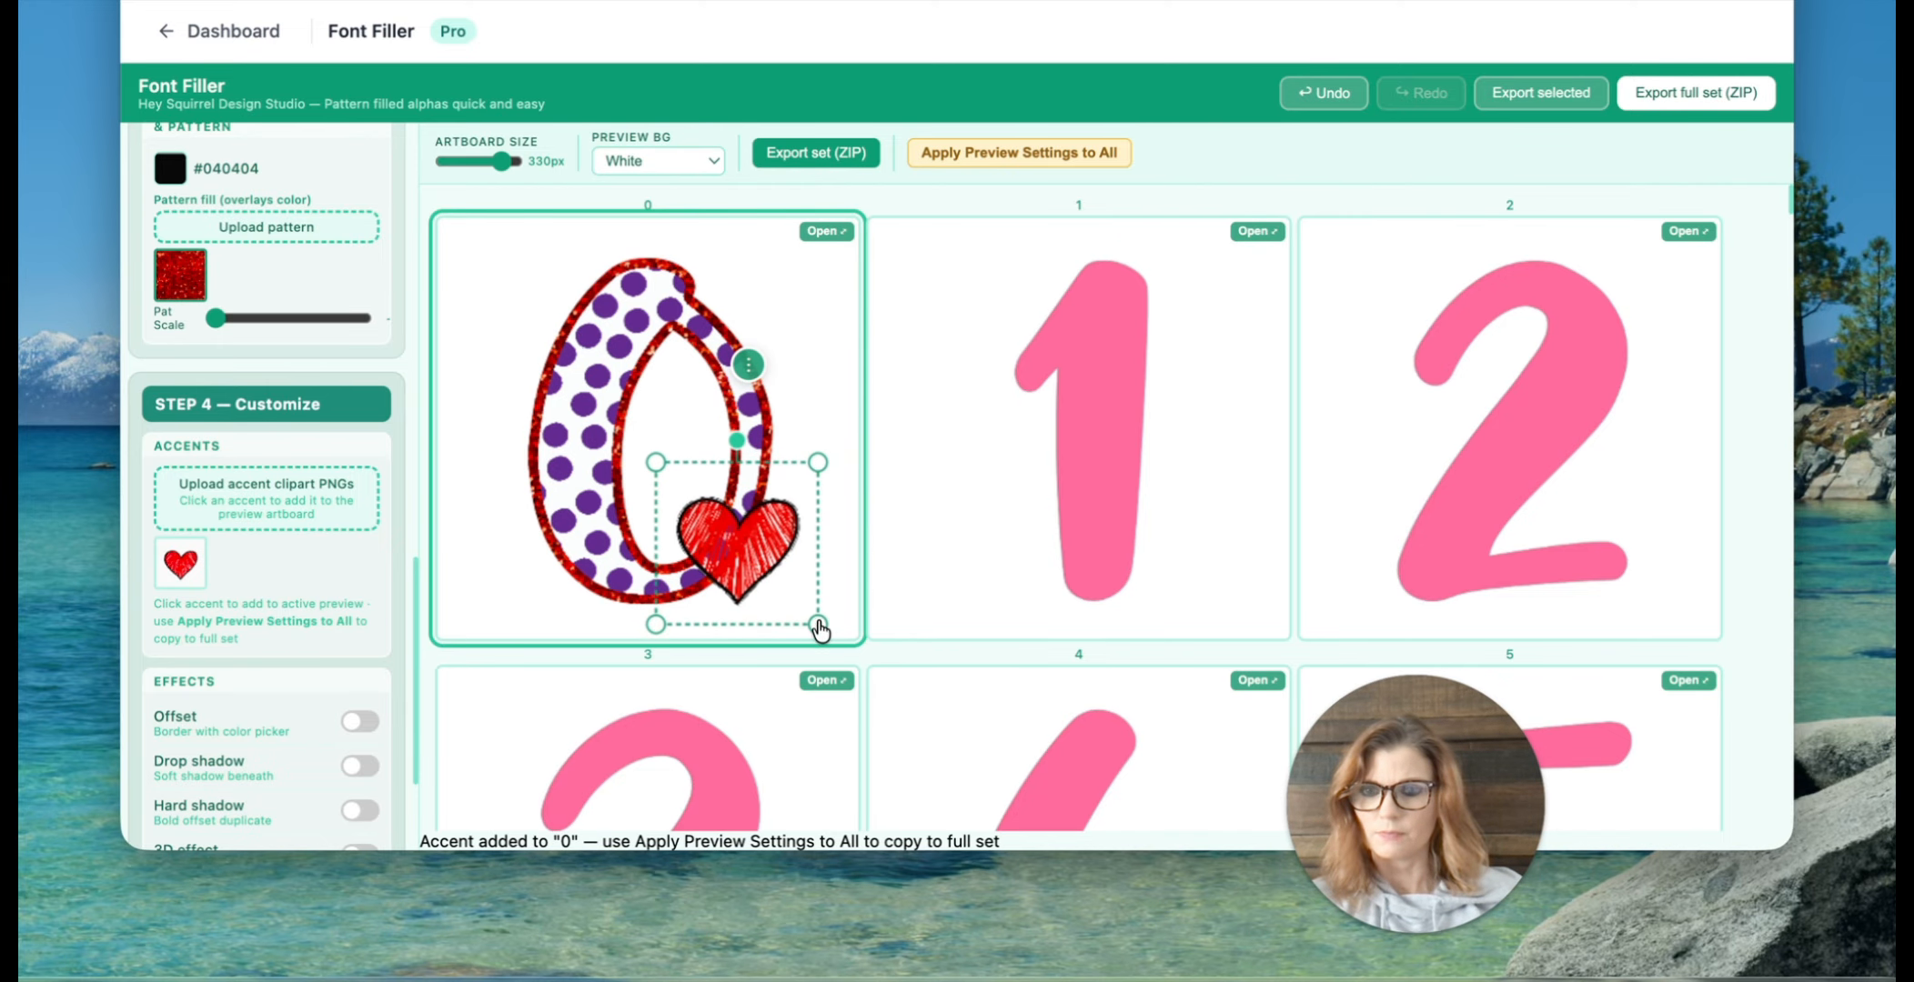
{"action": "left_click_drag", "start_coordinate": [817, 624], "coordinate": [799, 608]}
{"action": "left_click_drag", "start_coordinate": [740, 535], "coordinate": [753, 553]}
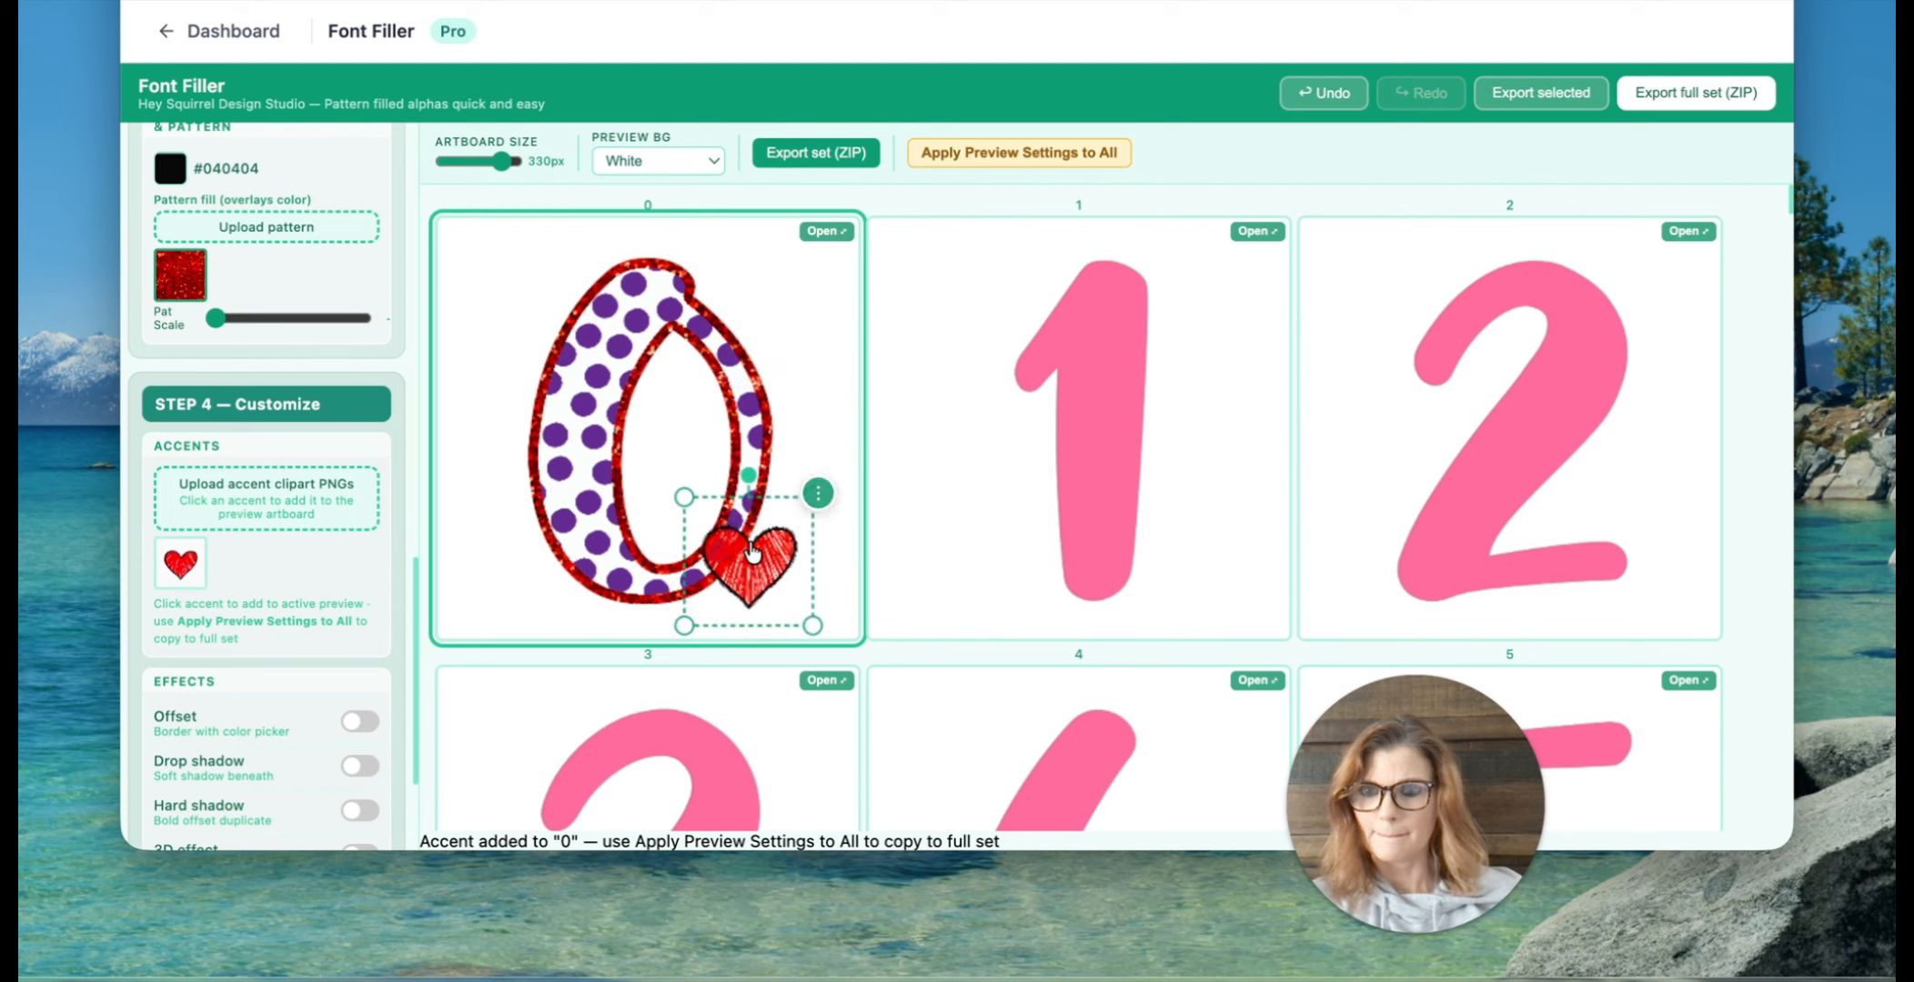
Step: Try the Offset effect on the 0 with a light red border of RGB 249, 159, 159, and switch it off
{"action": "scroll", "coordinate": [288, 583], "scroll_direction": "down", "scroll_amount": 5}
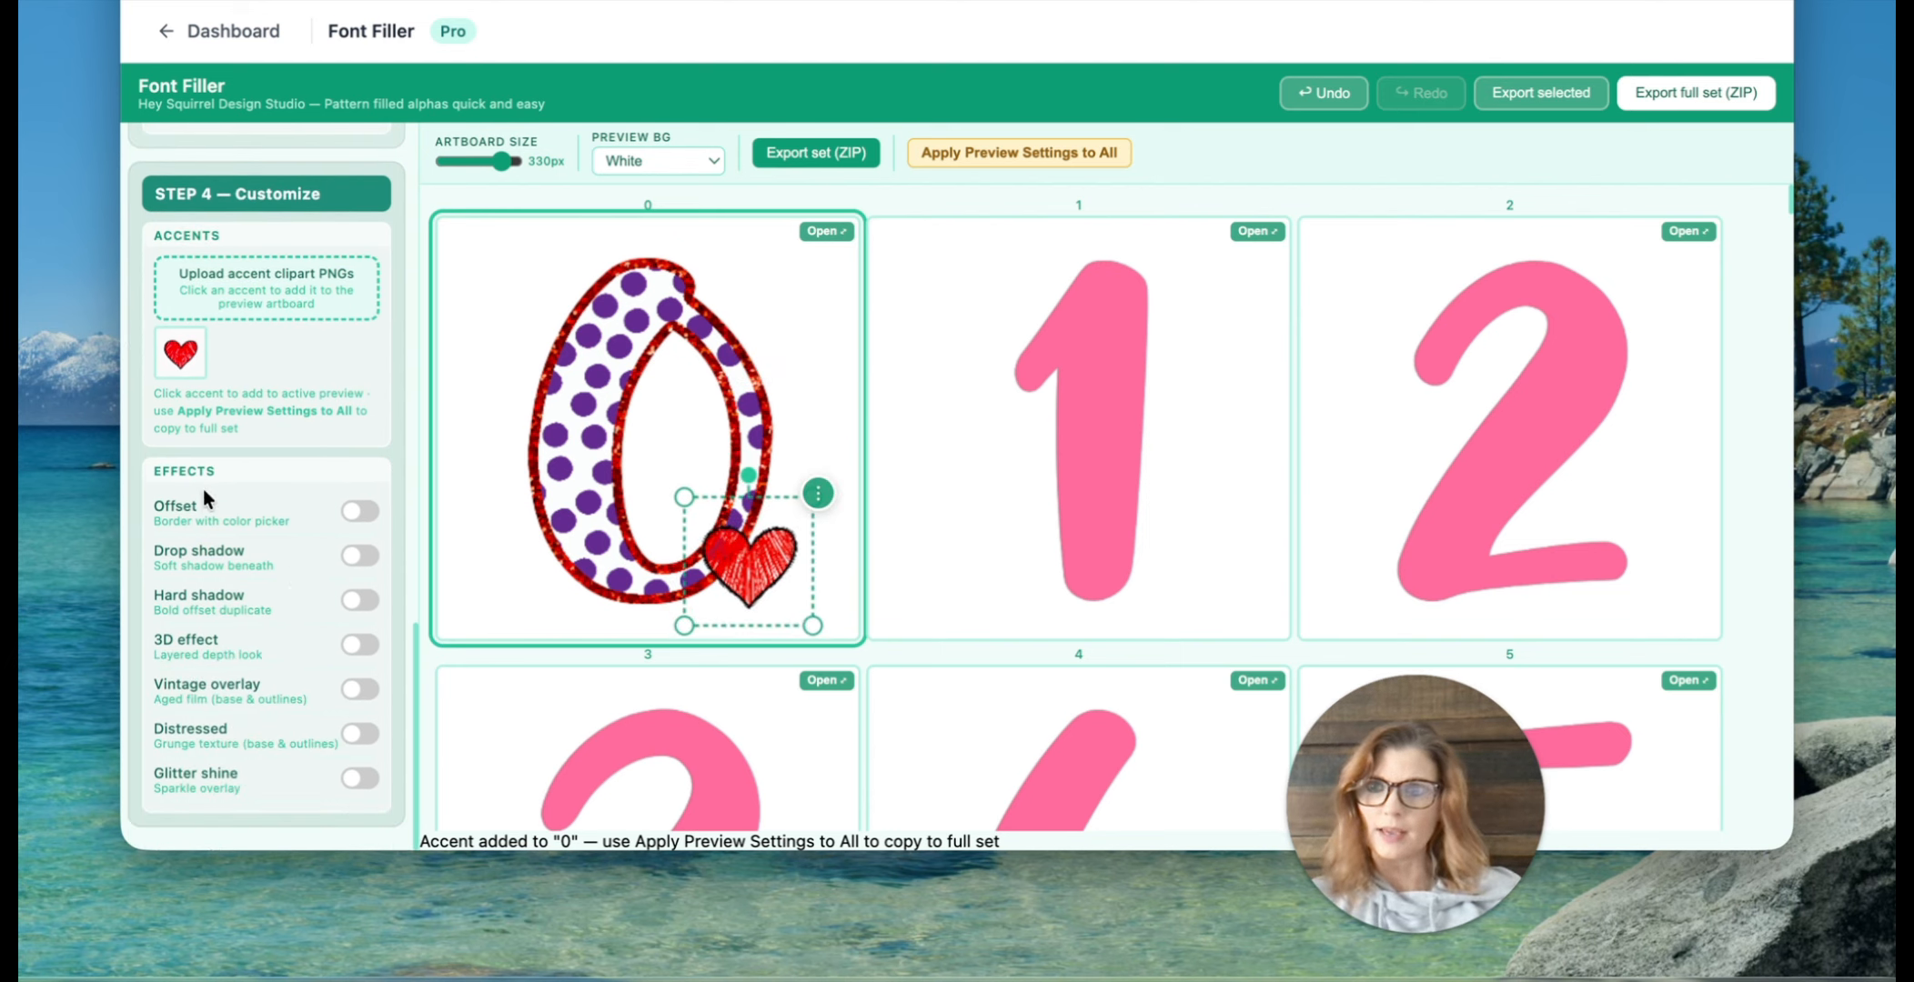
{"action": "left_click", "coordinate": [361, 512]}
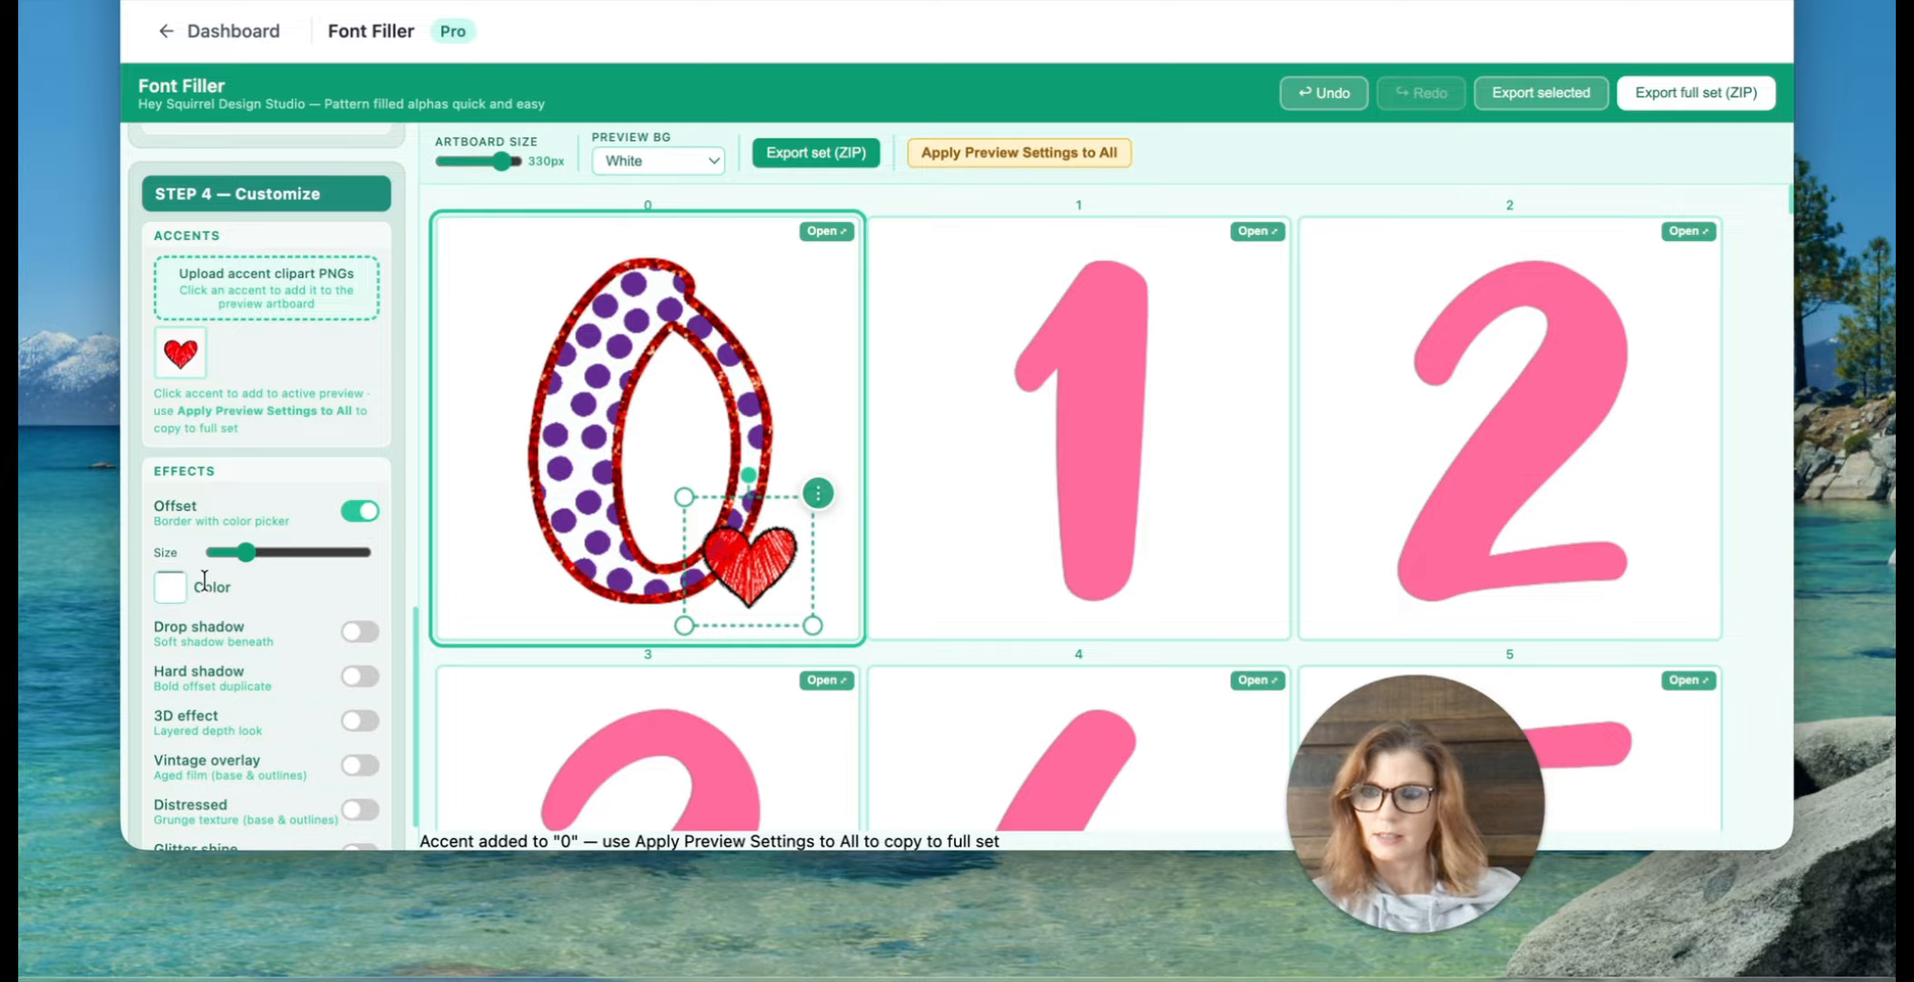
{"action": "left_click", "coordinate": [168, 599]}
{"action": "left_click_drag", "start_coordinate": [189, 617], "coordinate": [258, 618]}
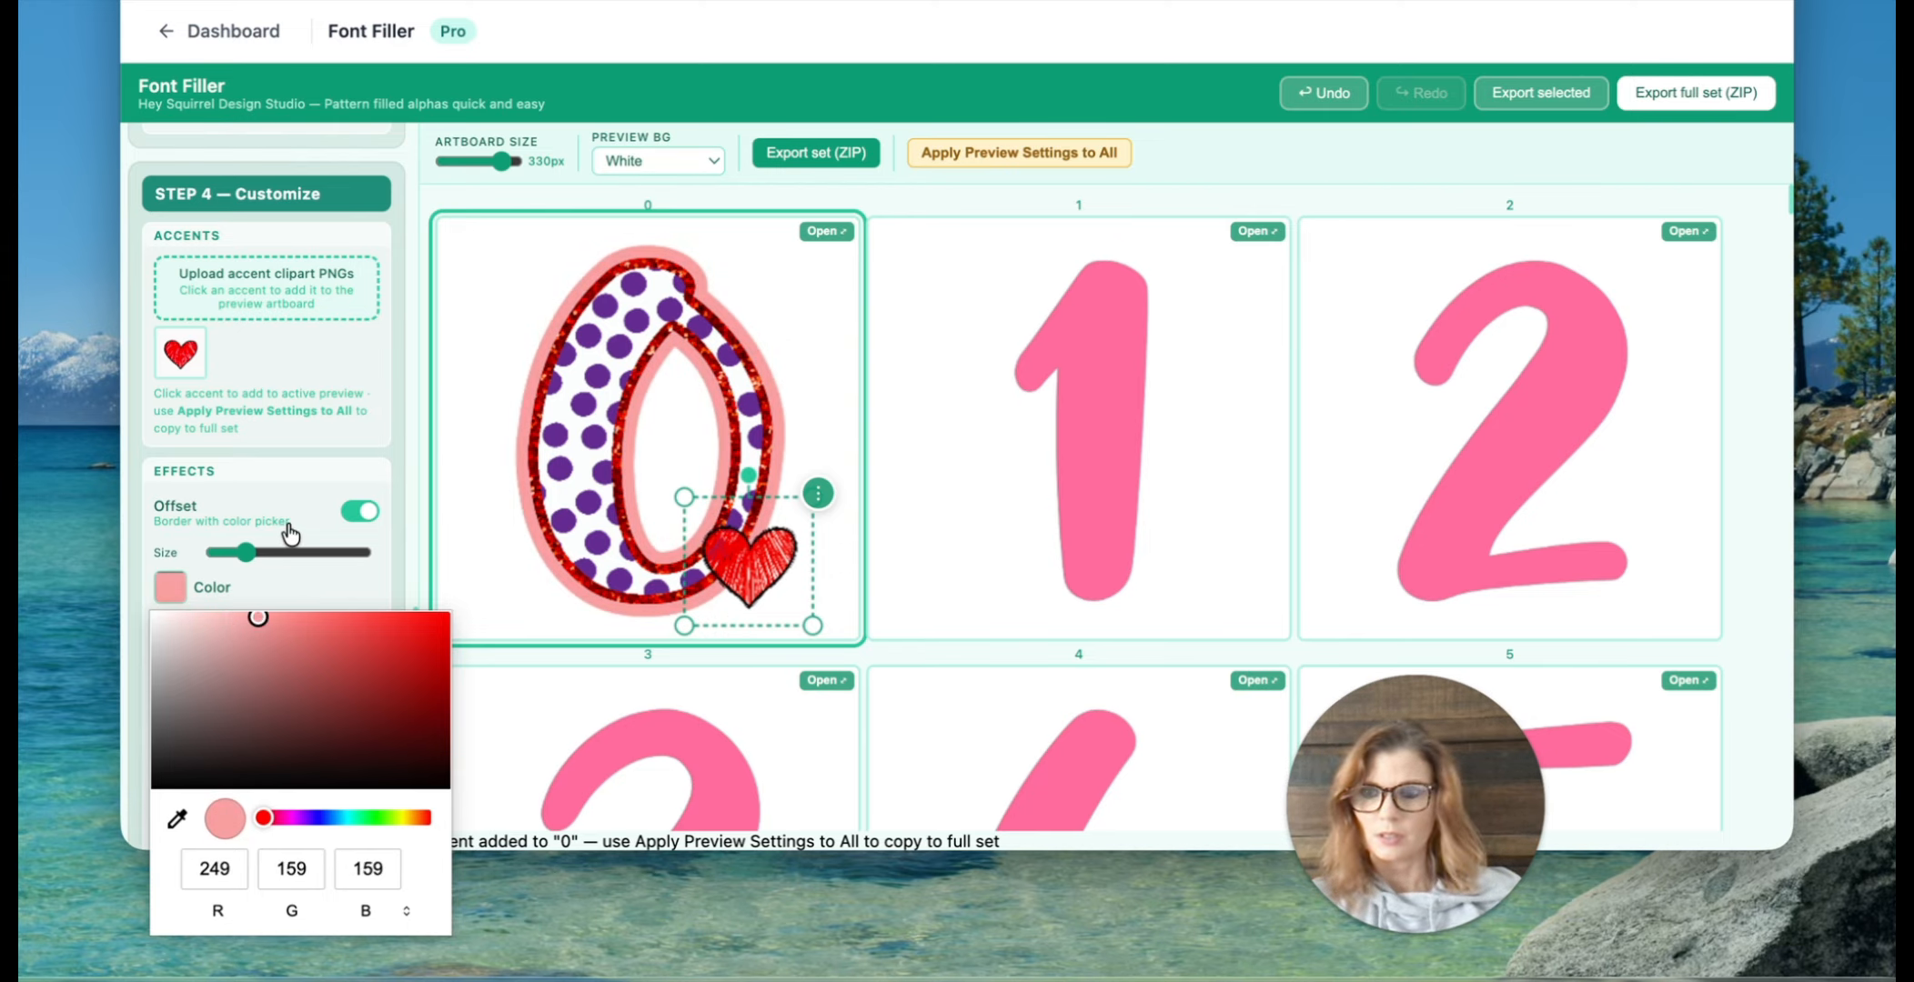
{"action": "left_click", "coordinate": [359, 516]}
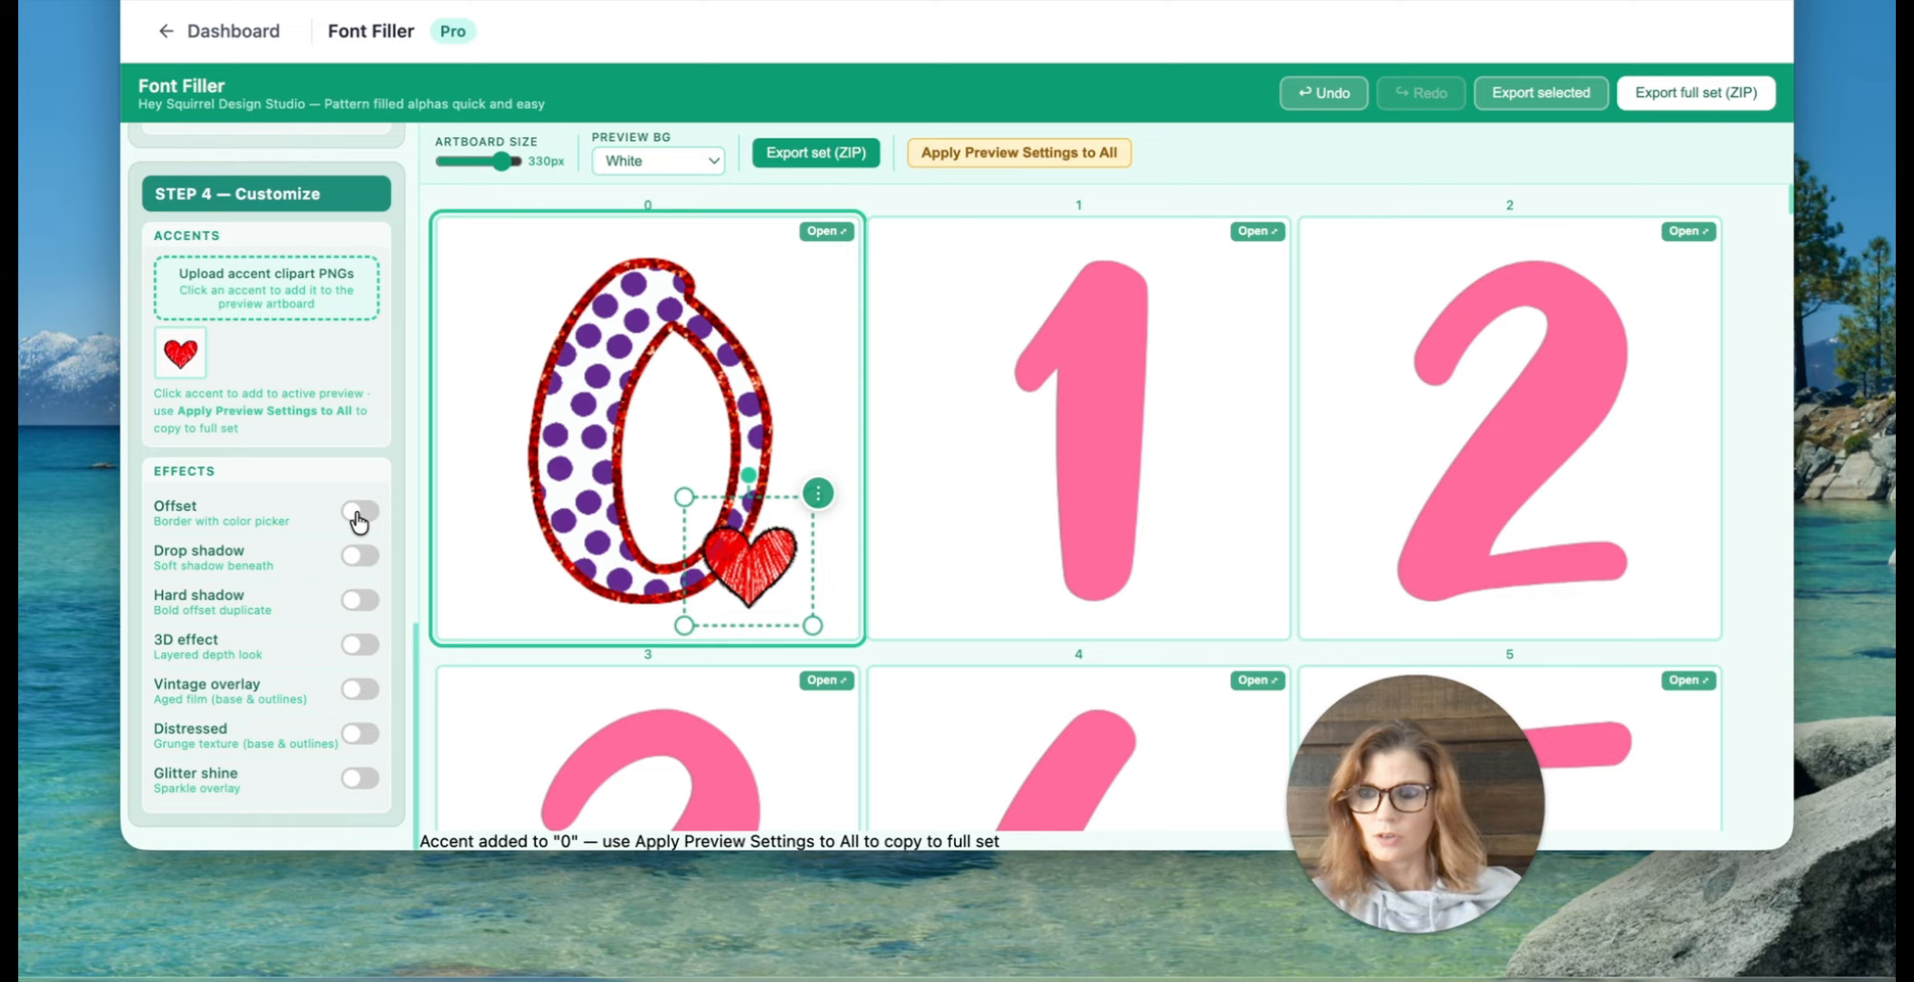
Step: Try the Drop shadow and Hard shadow effects on the 0 one after the other, switching each off again
{"action": "left_click", "coordinate": [362, 558]}
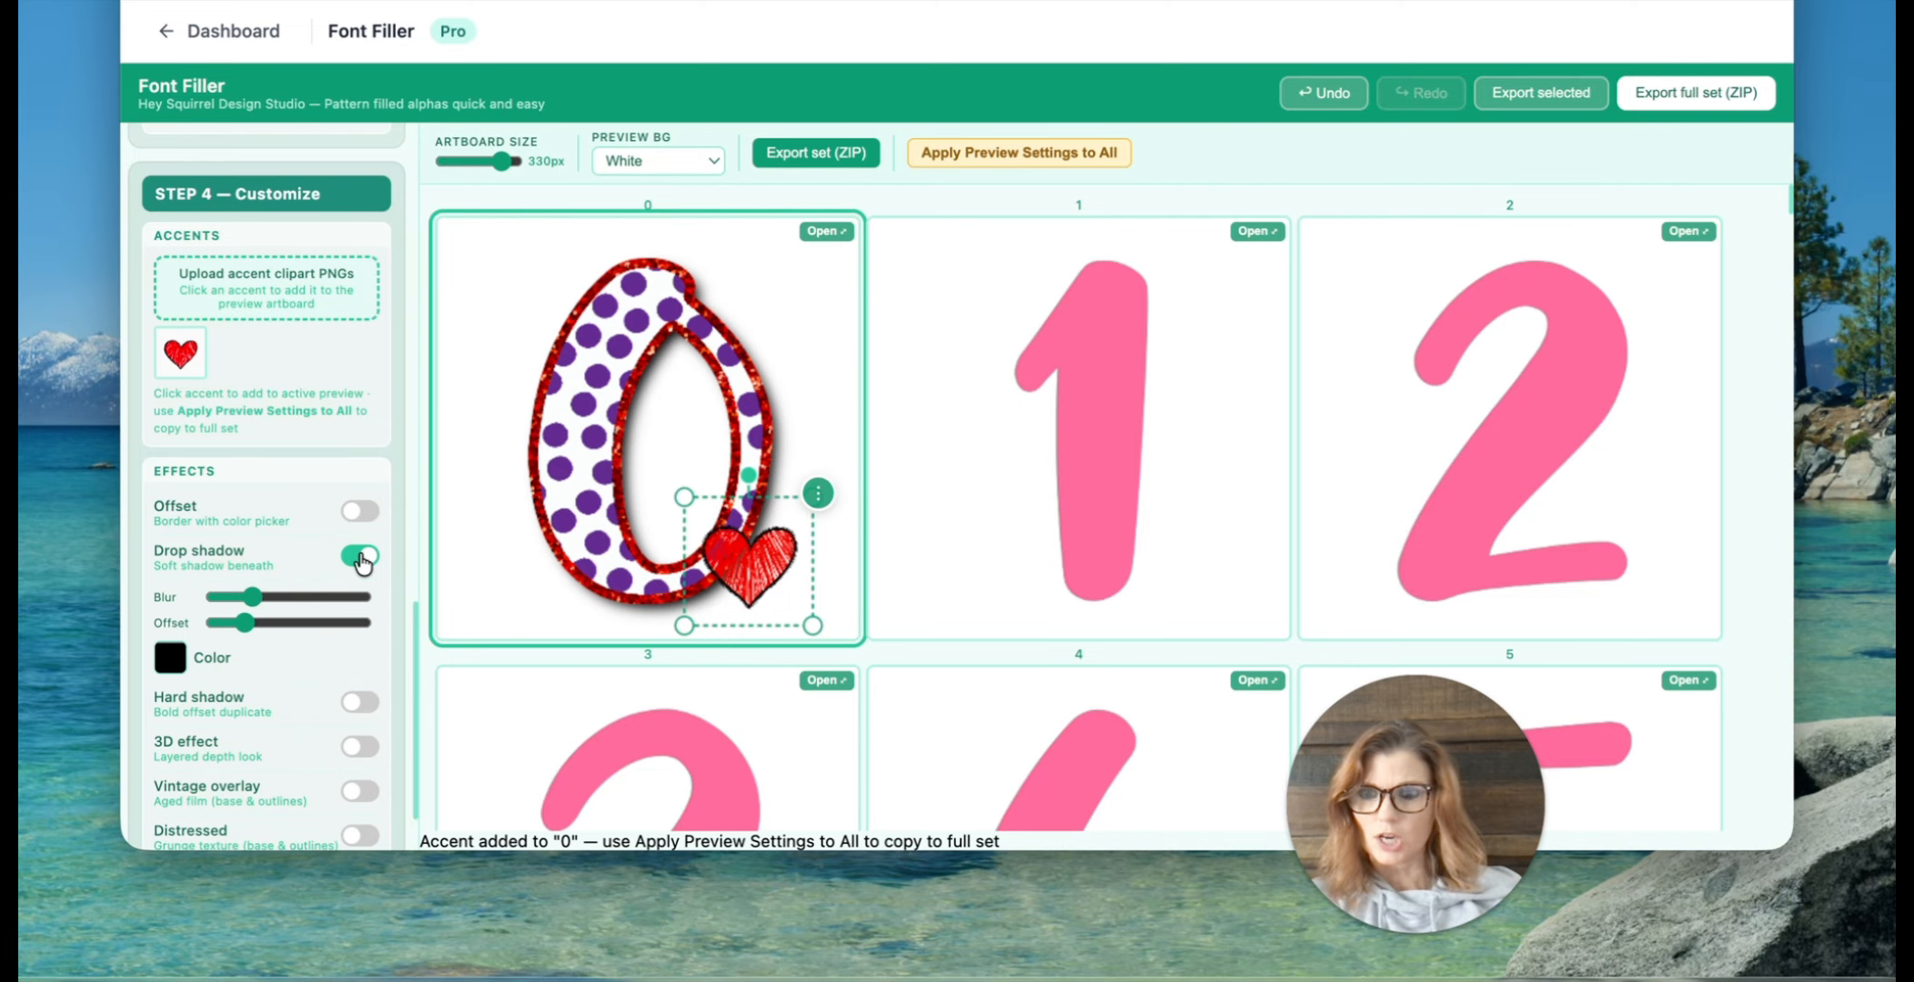
{"action": "left_click", "coordinate": [360, 557]}
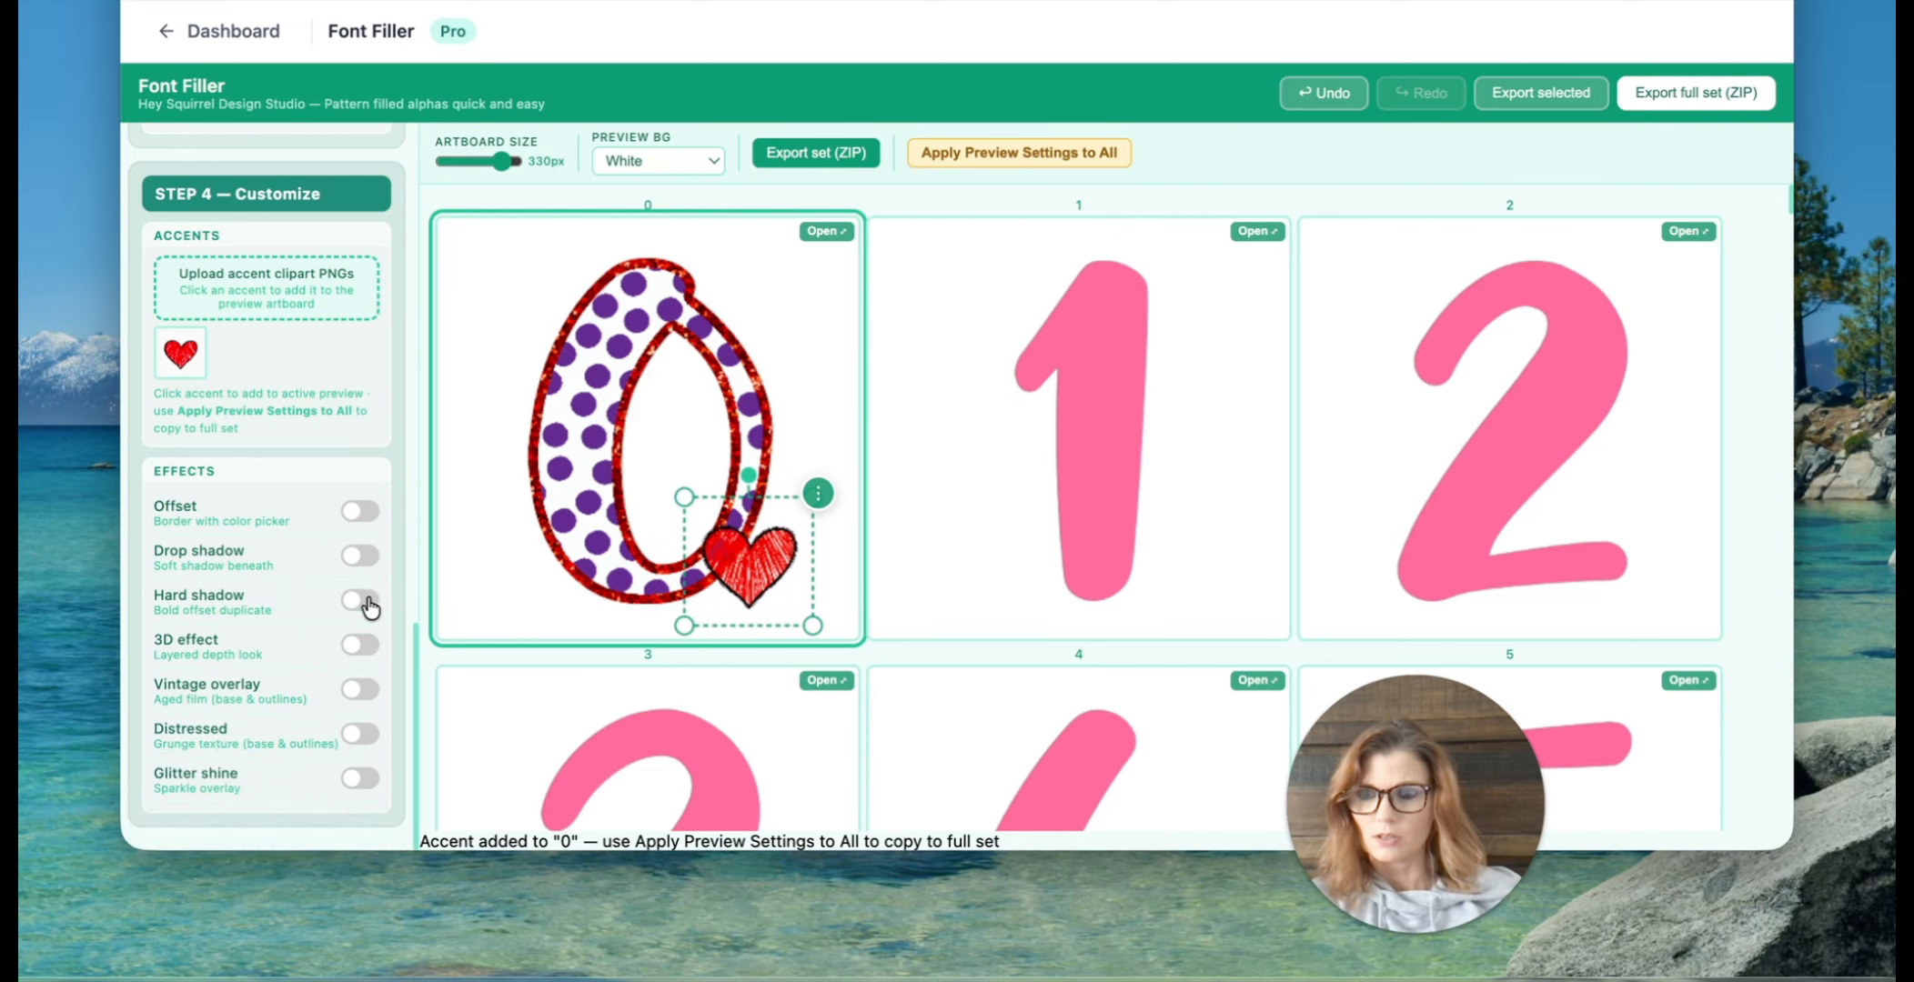
{"action": "left_click", "coordinate": [360, 602]}
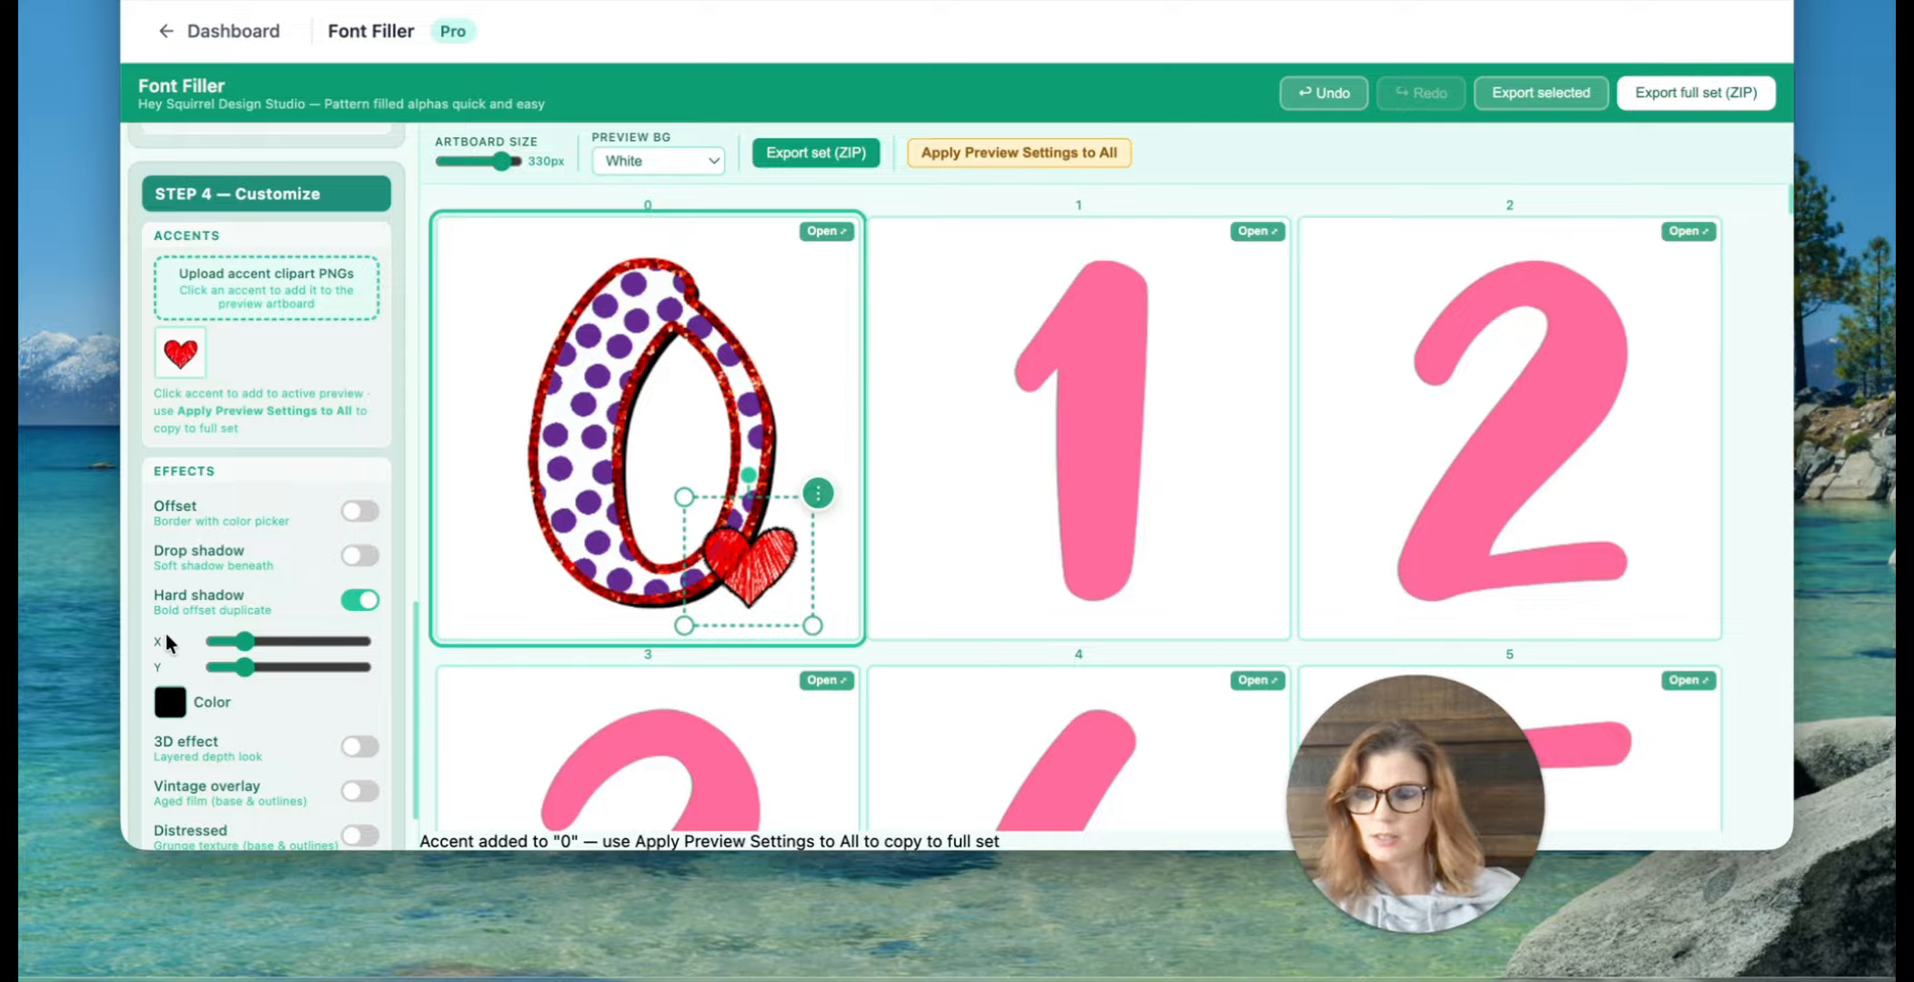
{"action": "left_click", "coordinate": [353, 601]}
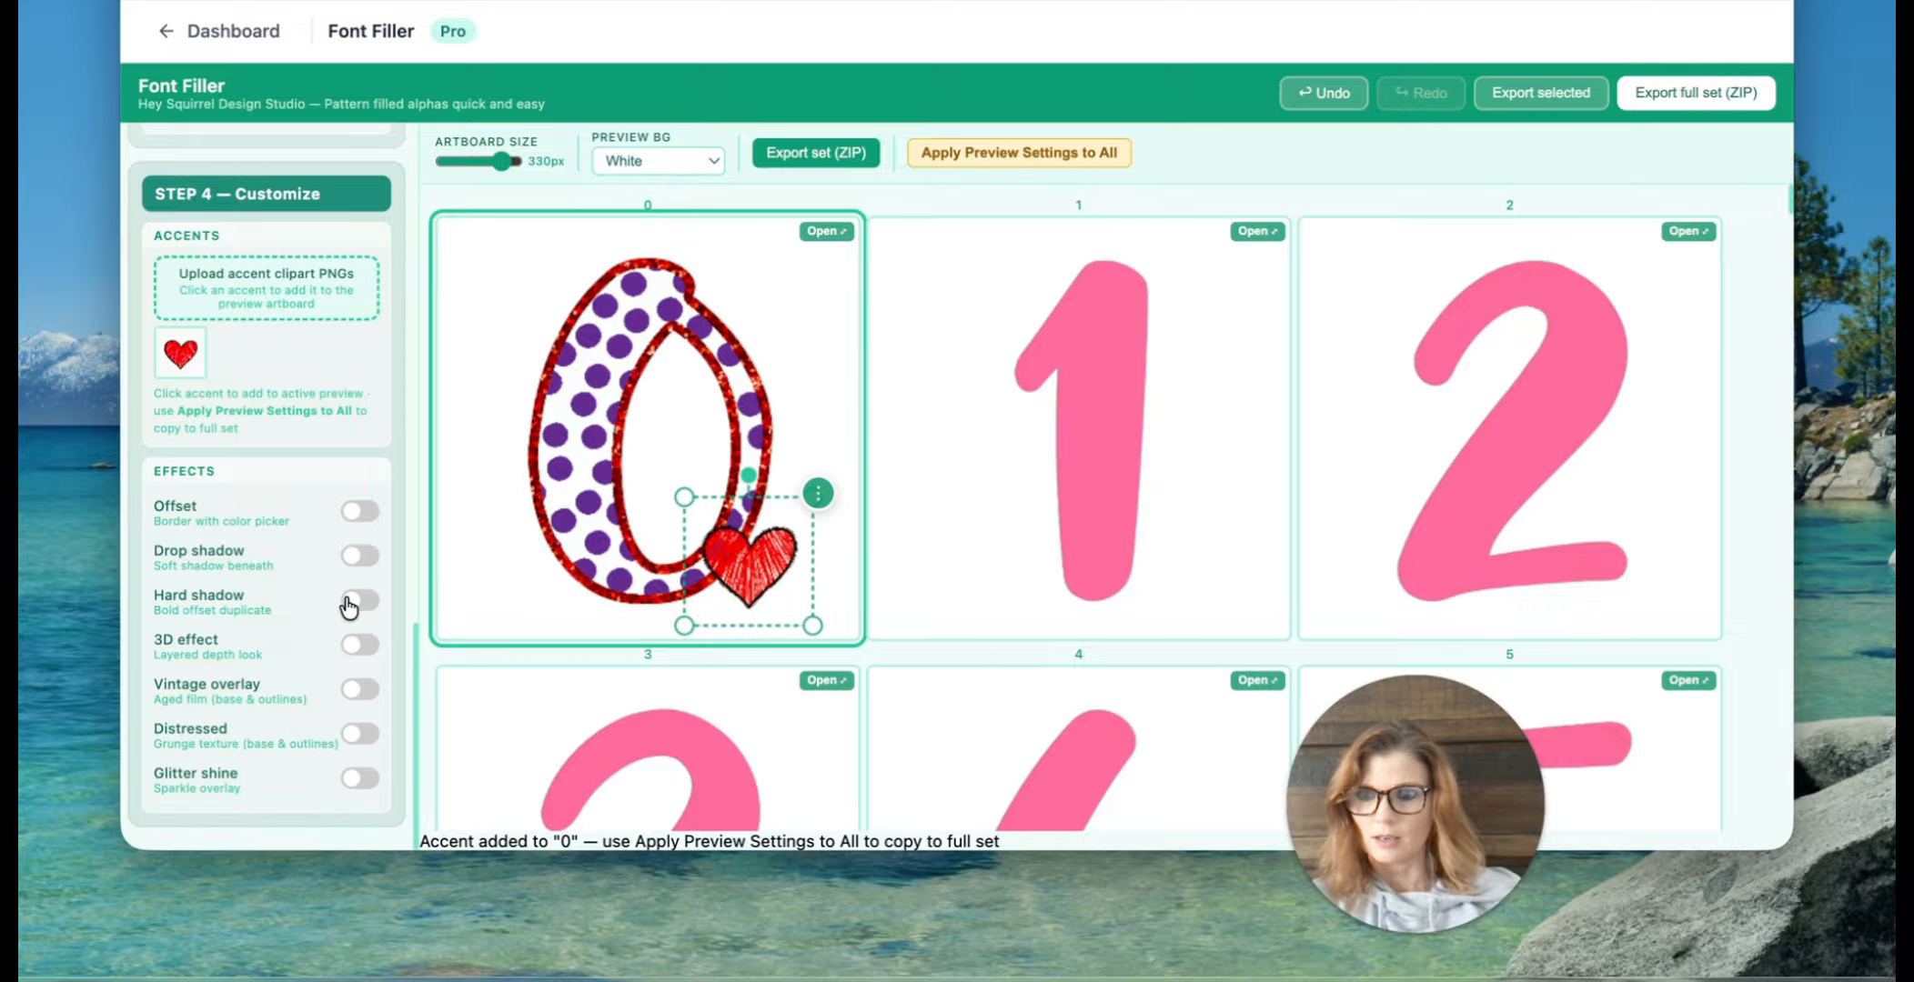
Step: Try the 3D effect in RGB 242, 130, 130, briefly combined with Hard shadow, and switch both effects off
{"action": "left_click", "coordinate": [362, 646]}
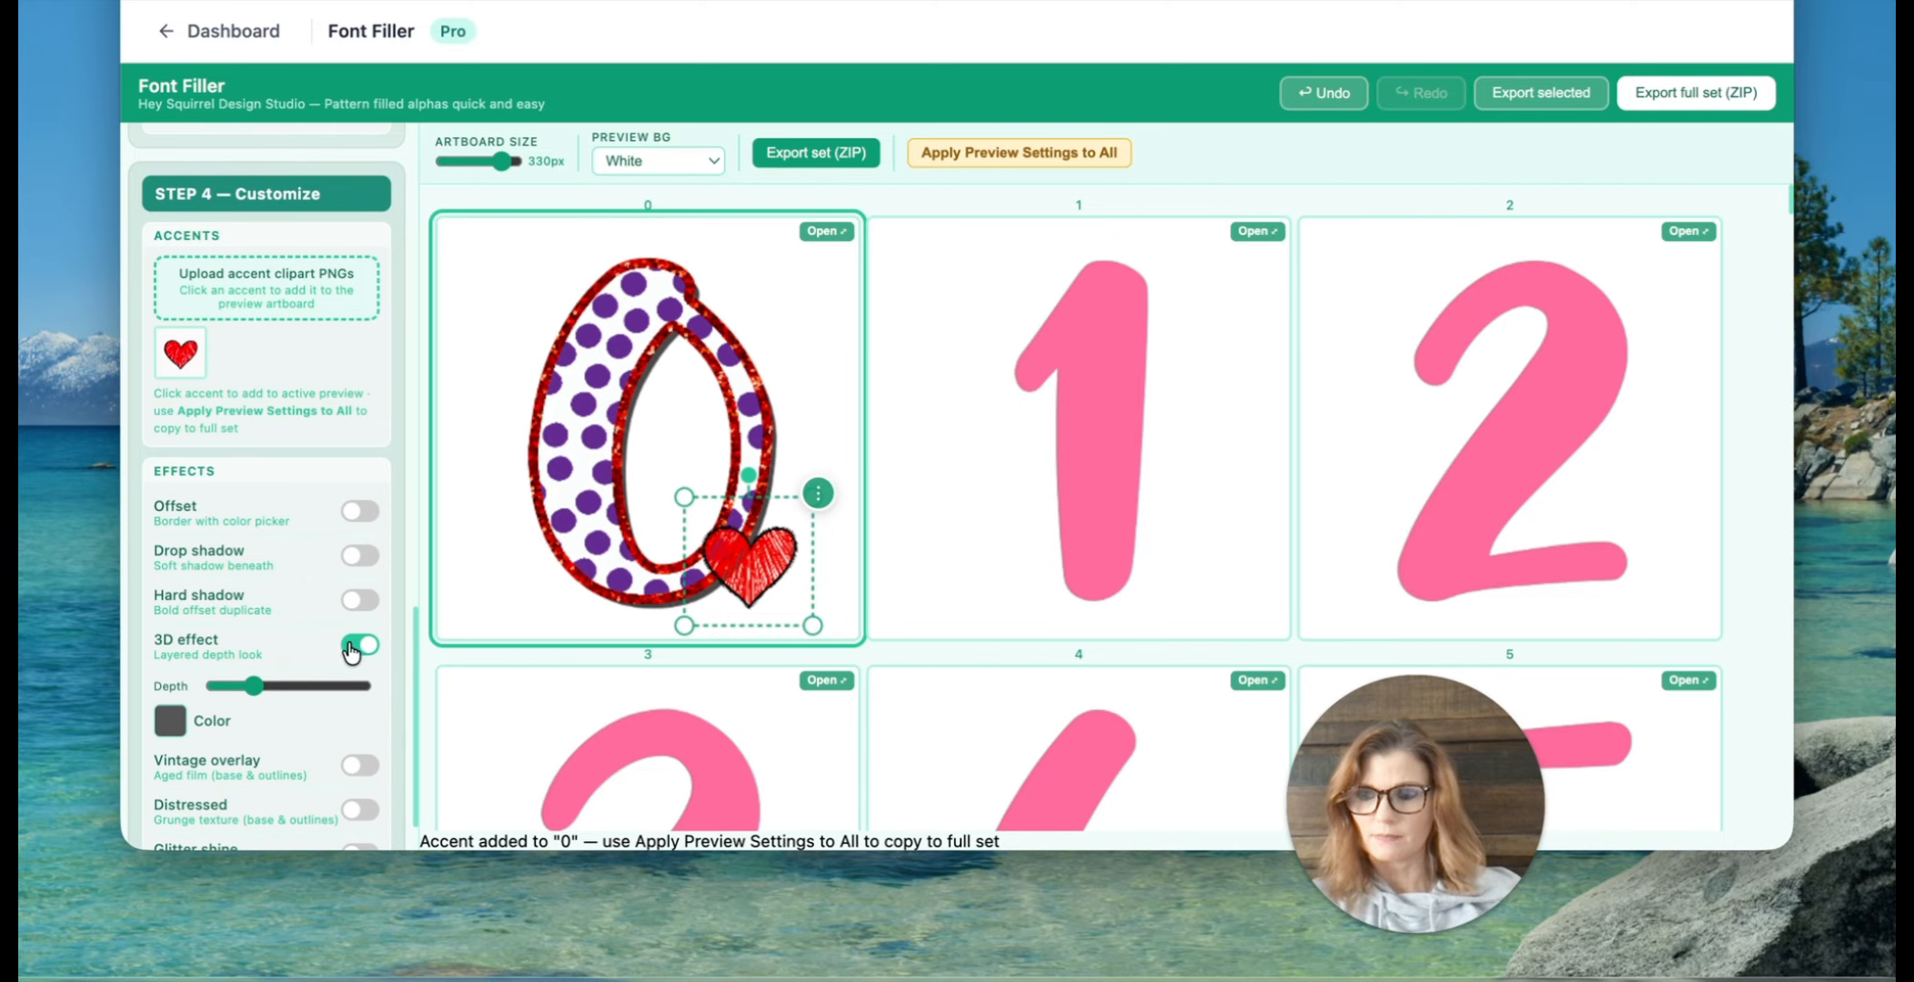
{"action": "left_click", "coordinate": [172, 724]}
{"action": "left_click_drag", "start_coordinate": [255, 424], "coordinate": [289, 386]}
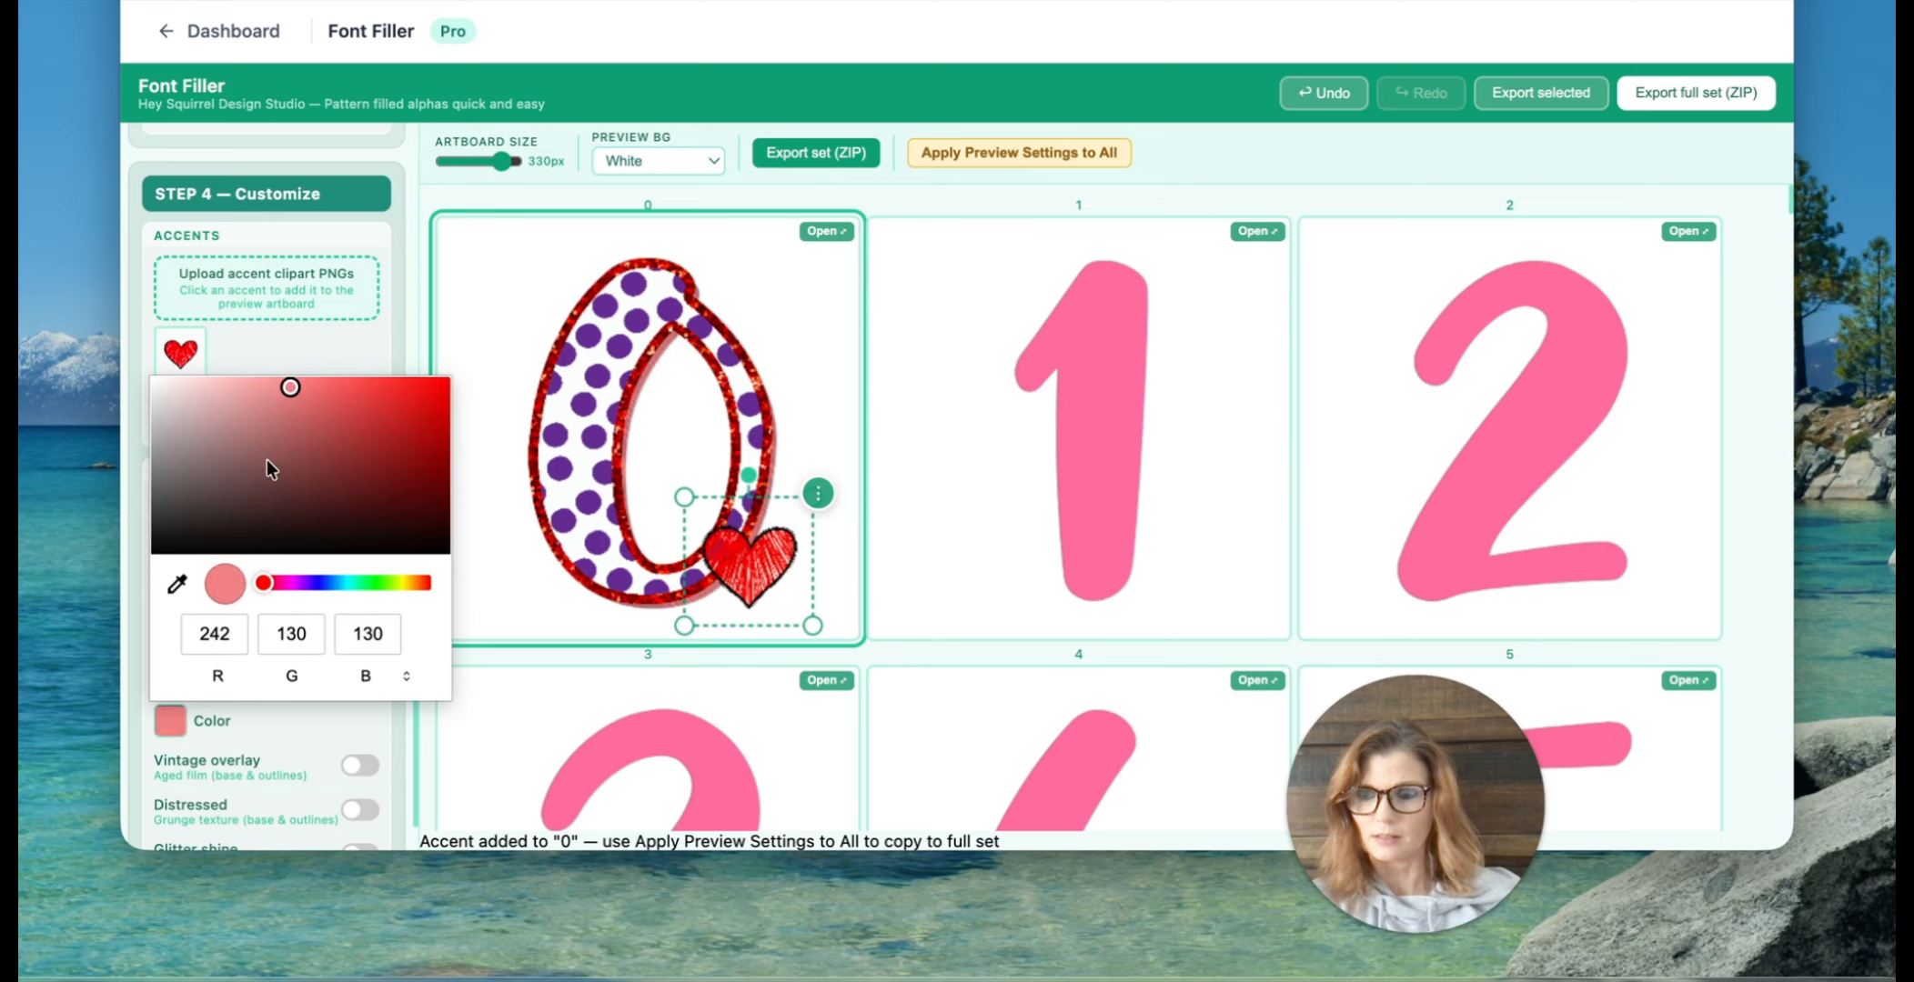
{"action": "left_click", "coordinate": [211, 720]}
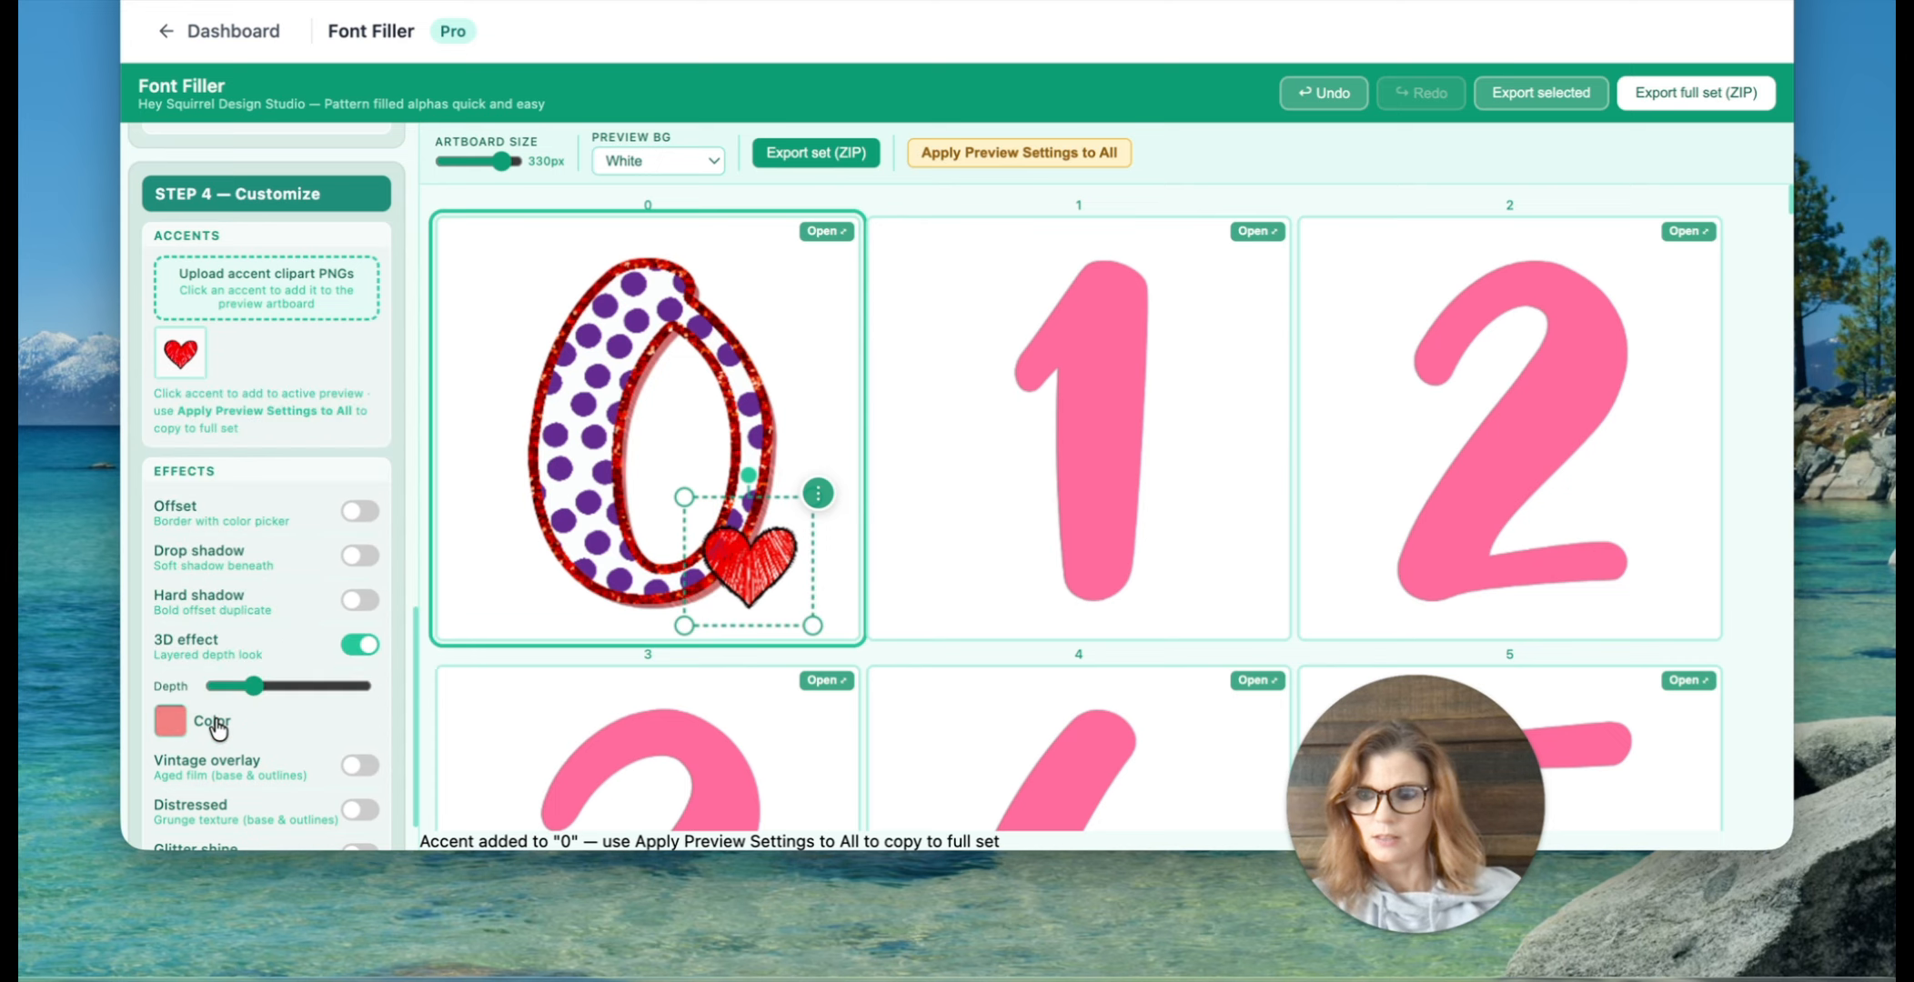
{"action": "left_click", "coordinate": [362, 601]}
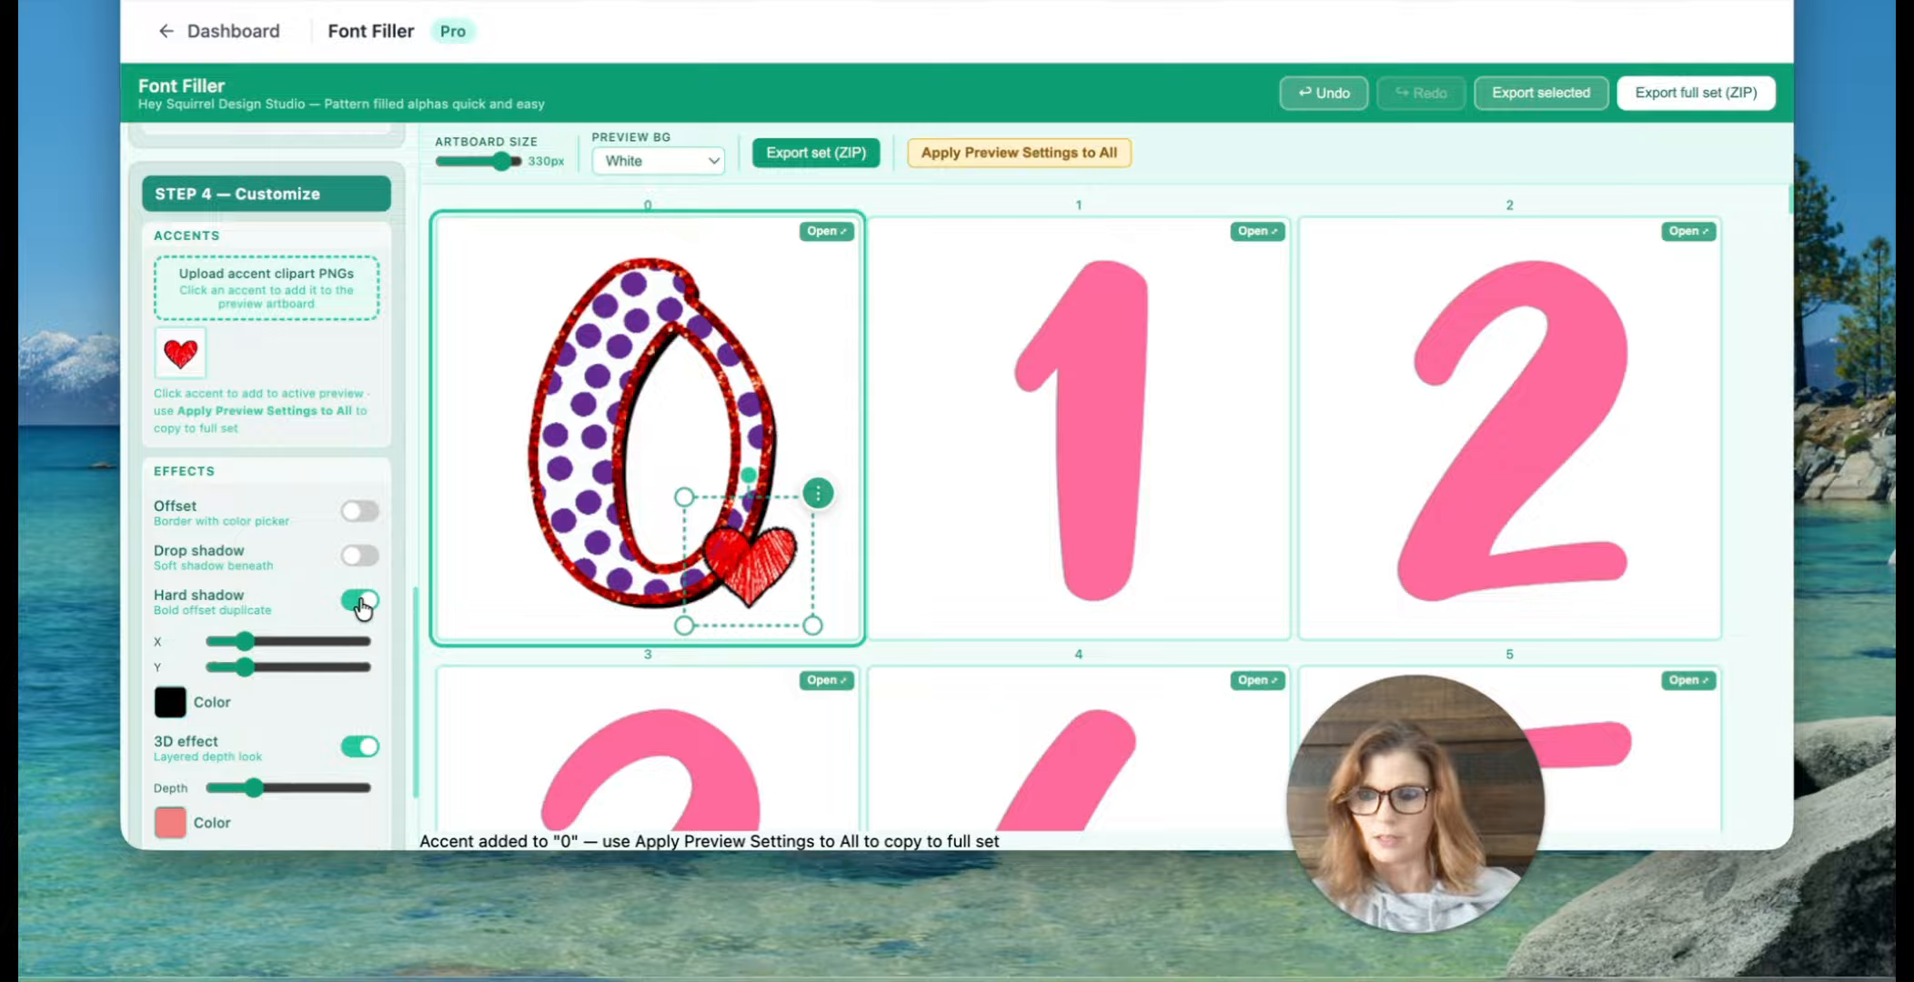
{"action": "left_click", "coordinate": [359, 602]}
{"action": "left_click", "coordinate": [355, 648]}
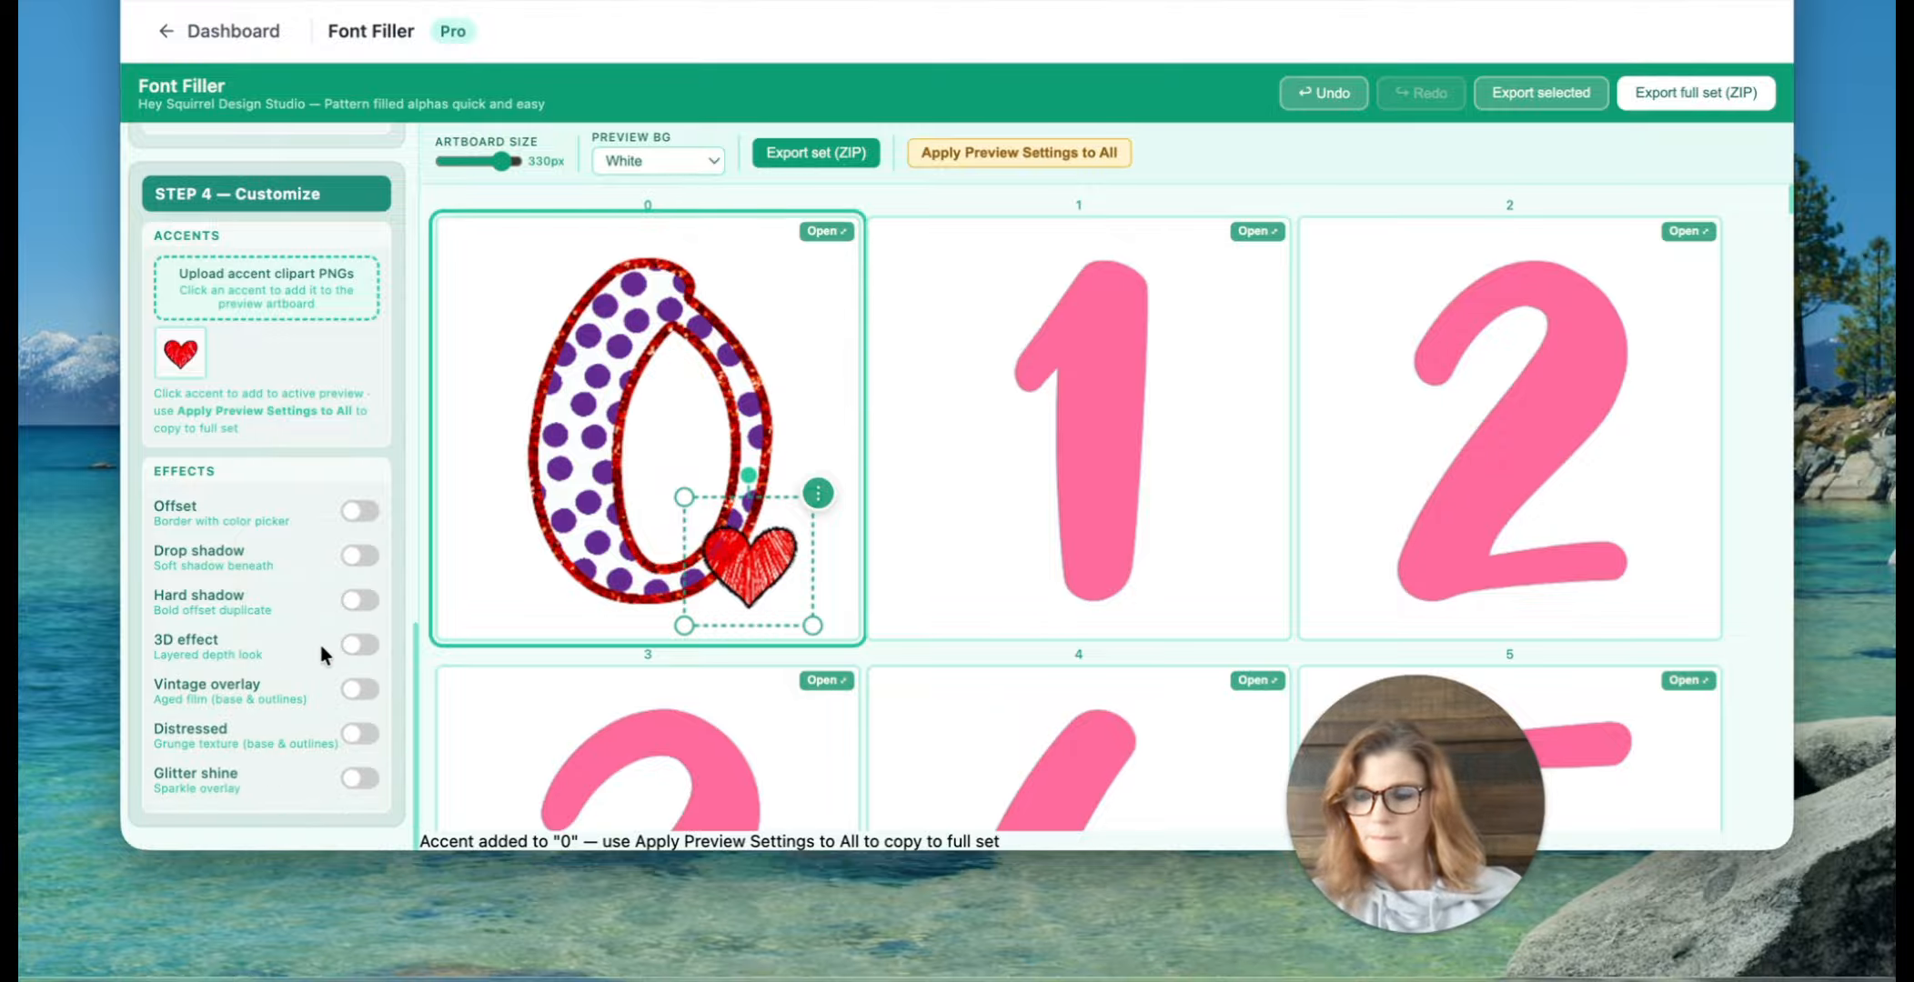
Step: Try the Distressed effect and the Glitter shine effect at a nearly full amount, switching each off again
{"action": "left_click", "coordinate": [364, 737]}
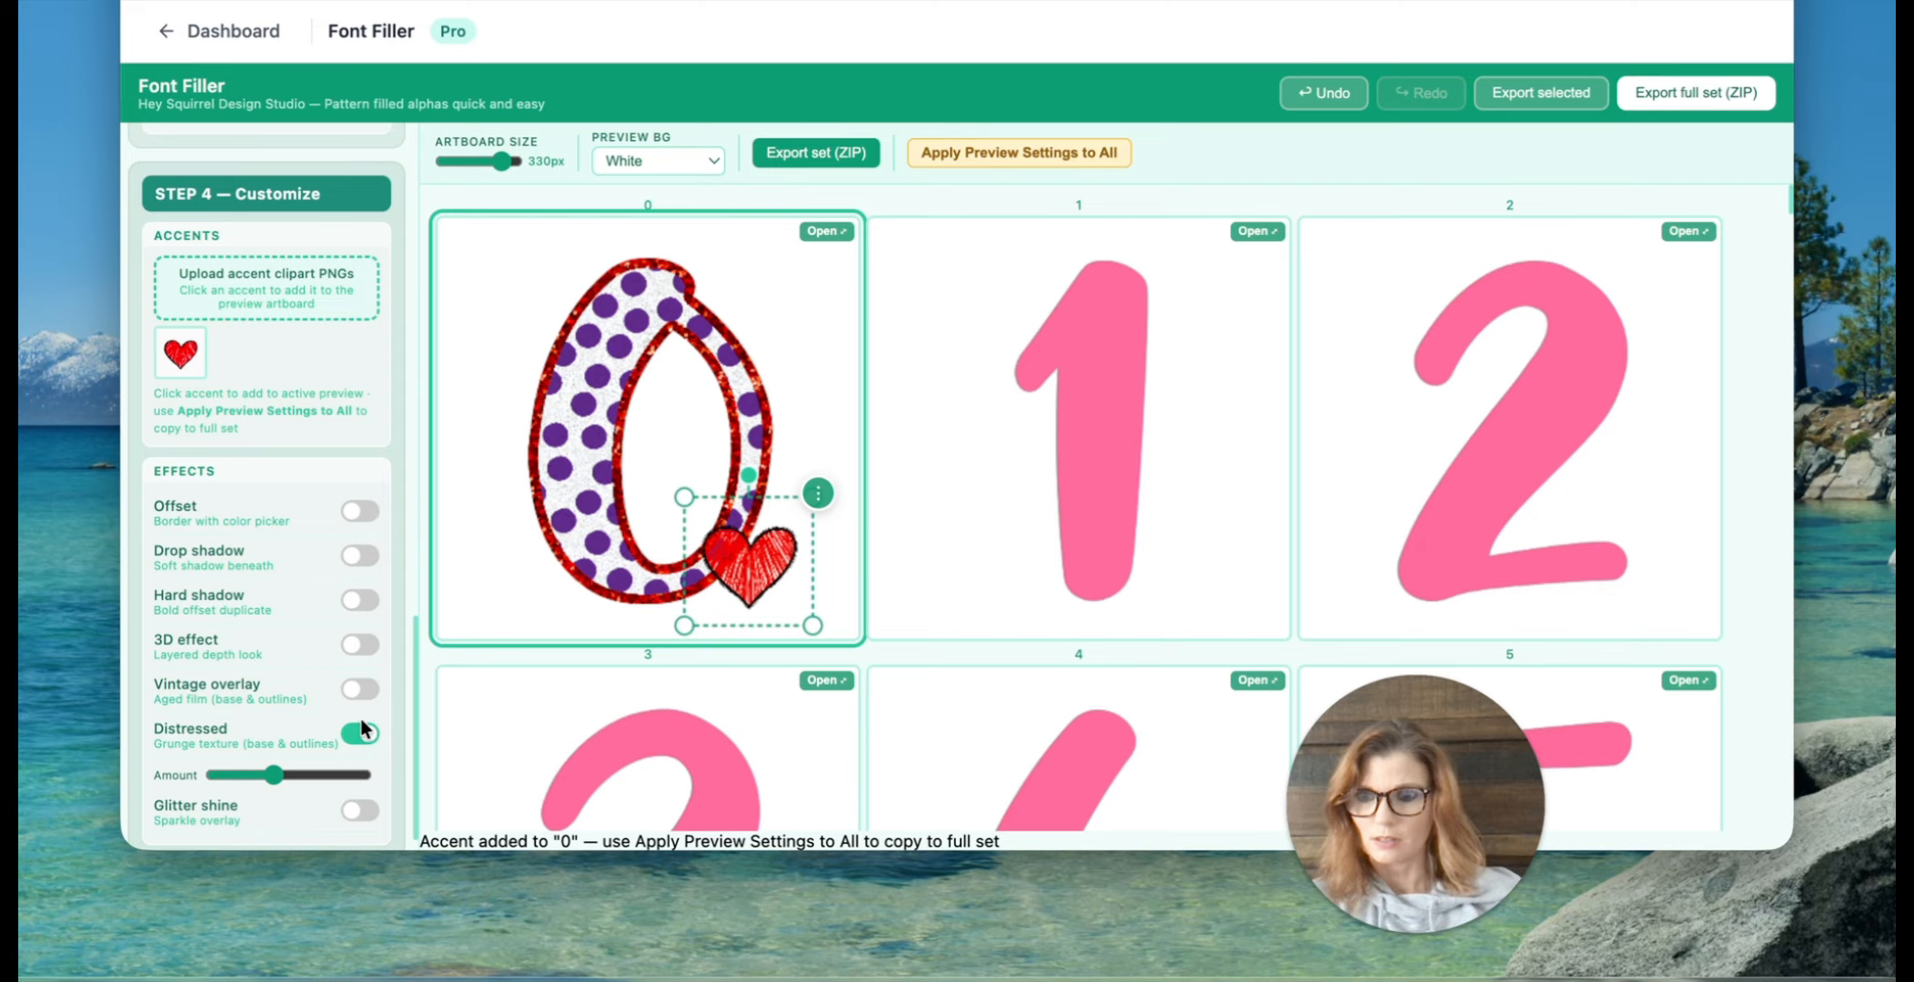
{"action": "left_click", "coordinate": [362, 733]}
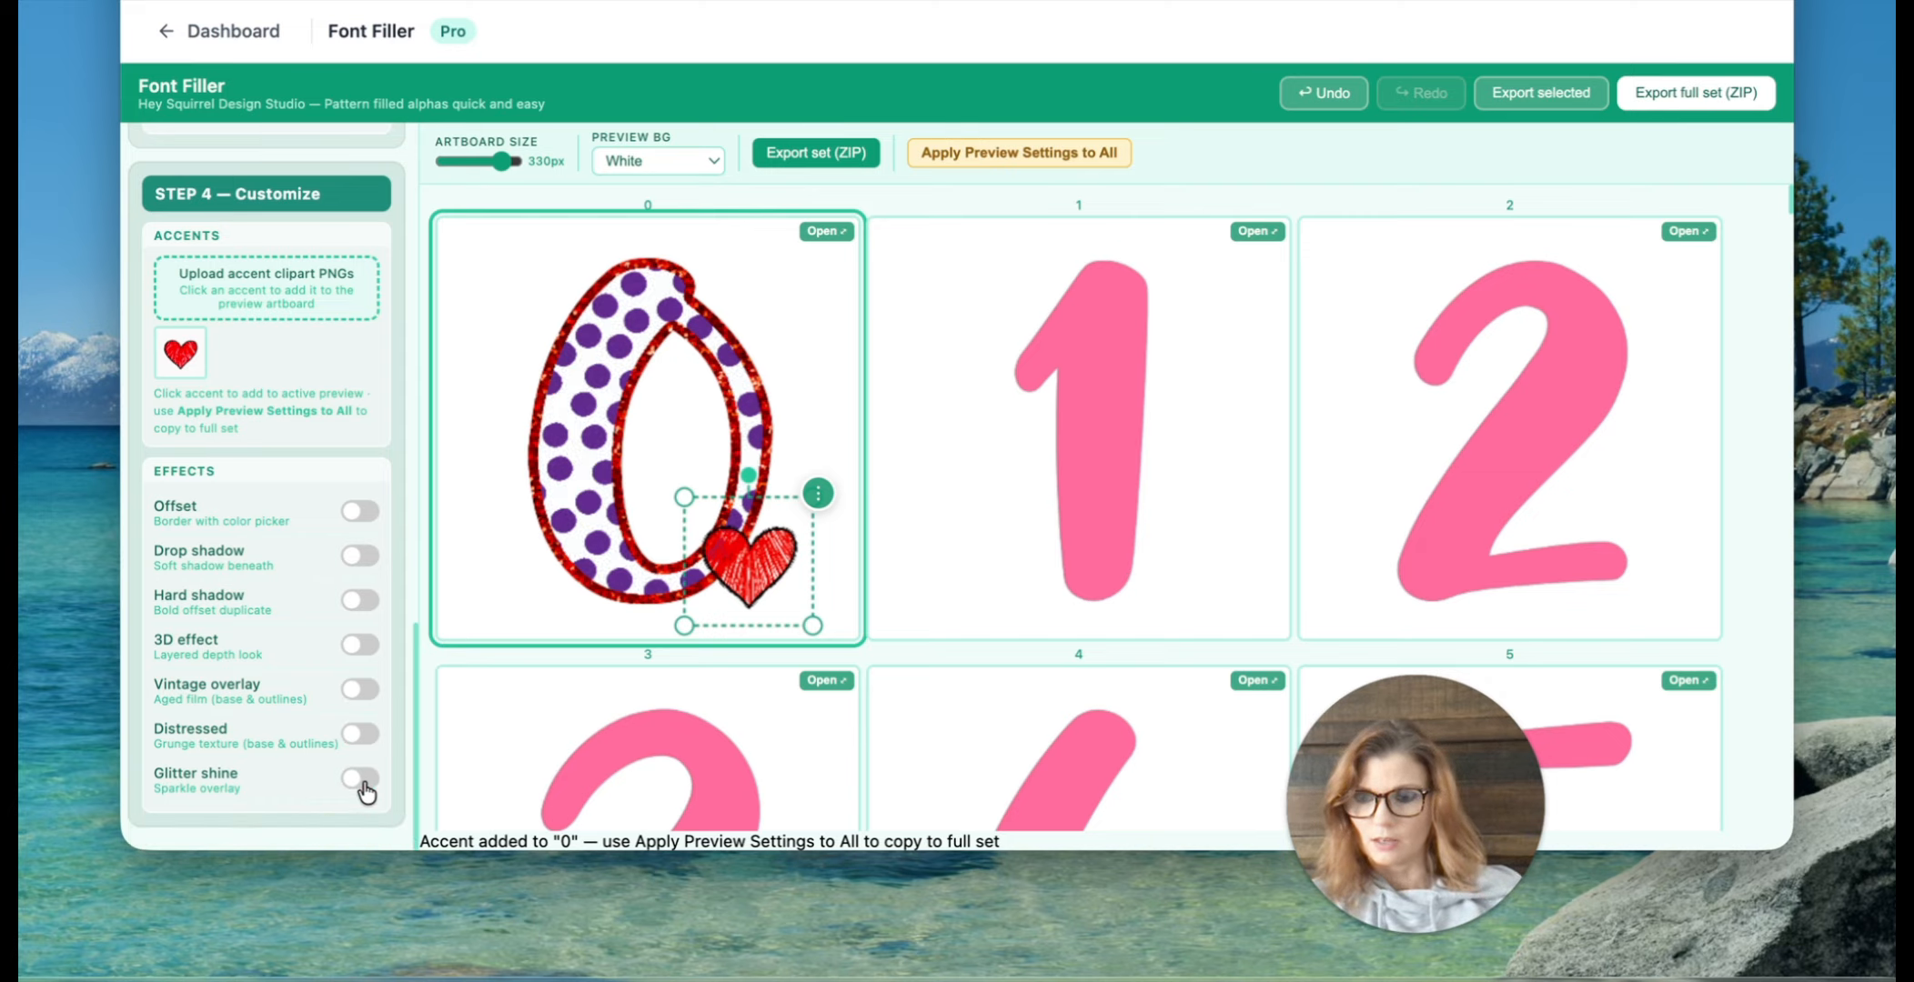
{"action": "left_click", "coordinate": [364, 780]}
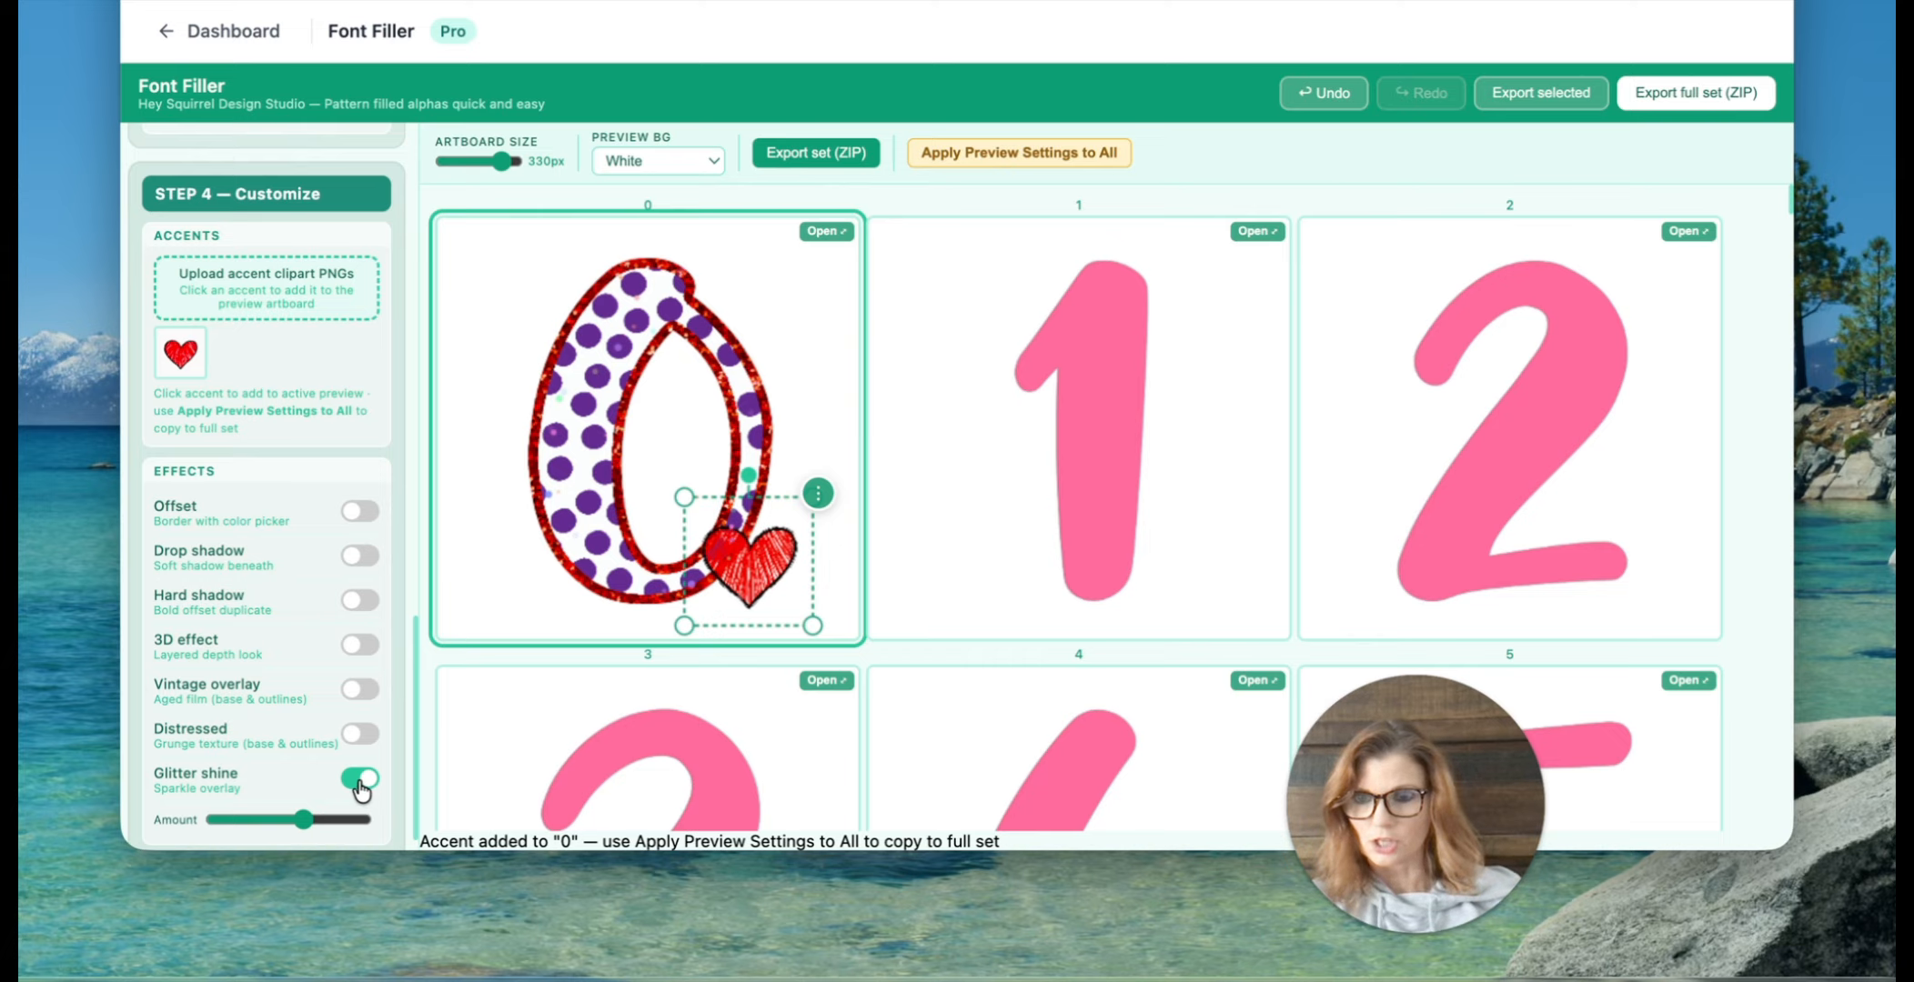
{"action": "left_click_drag", "start_coordinate": [302, 819], "coordinate": [355, 816]}
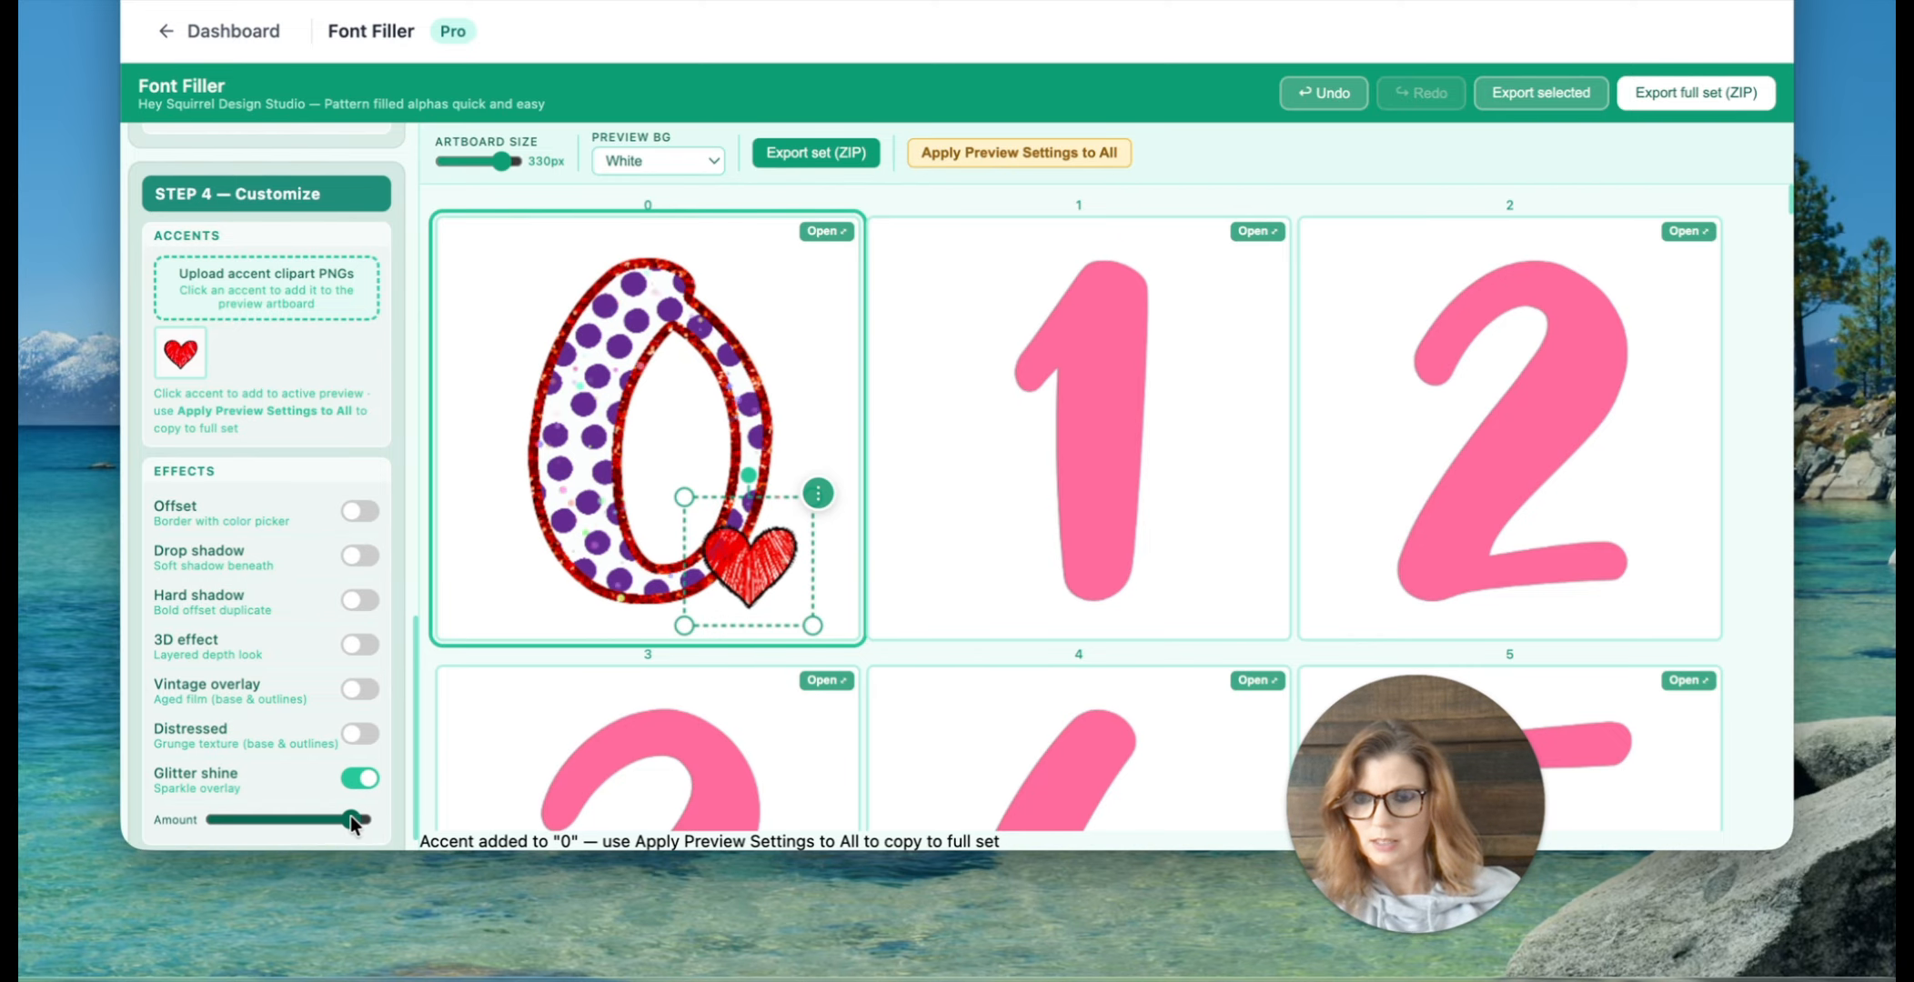
{"action": "left_click", "coordinate": [361, 779]}
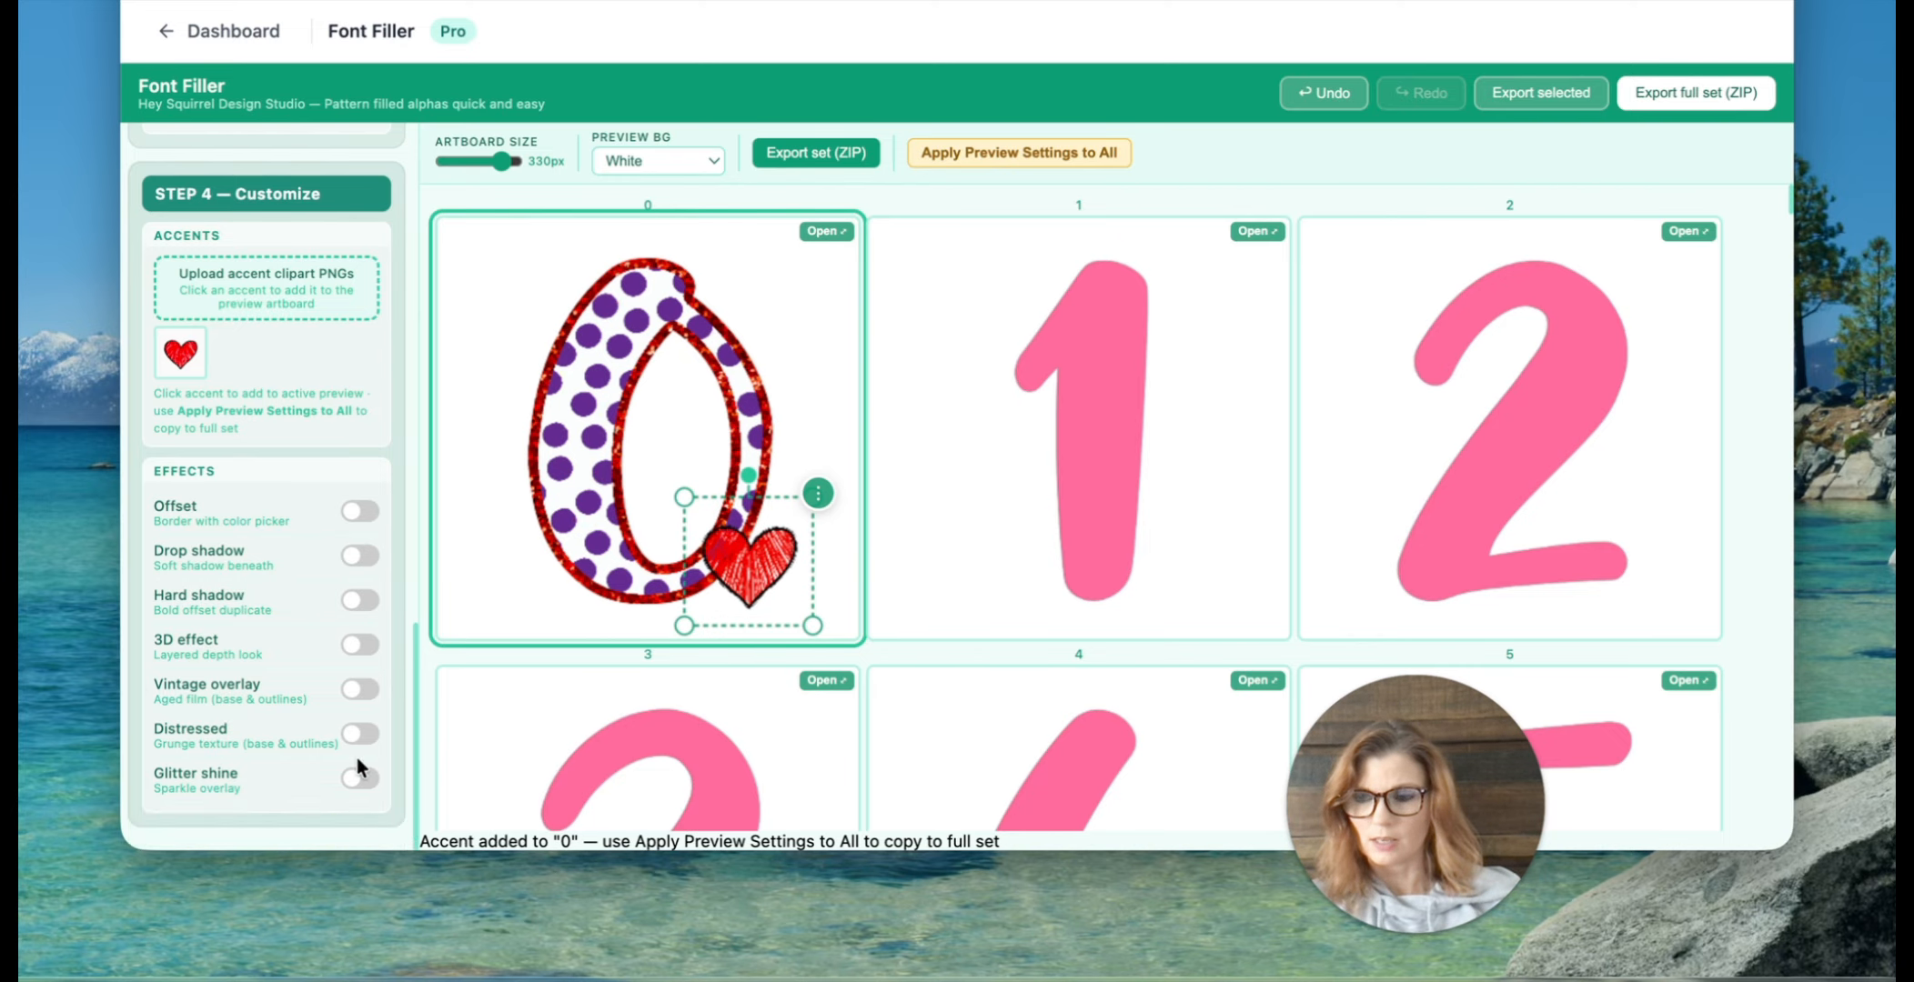
Step: Turn on the Hard shadow effect for the 0
{"action": "left_click", "coordinate": [361, 600]}
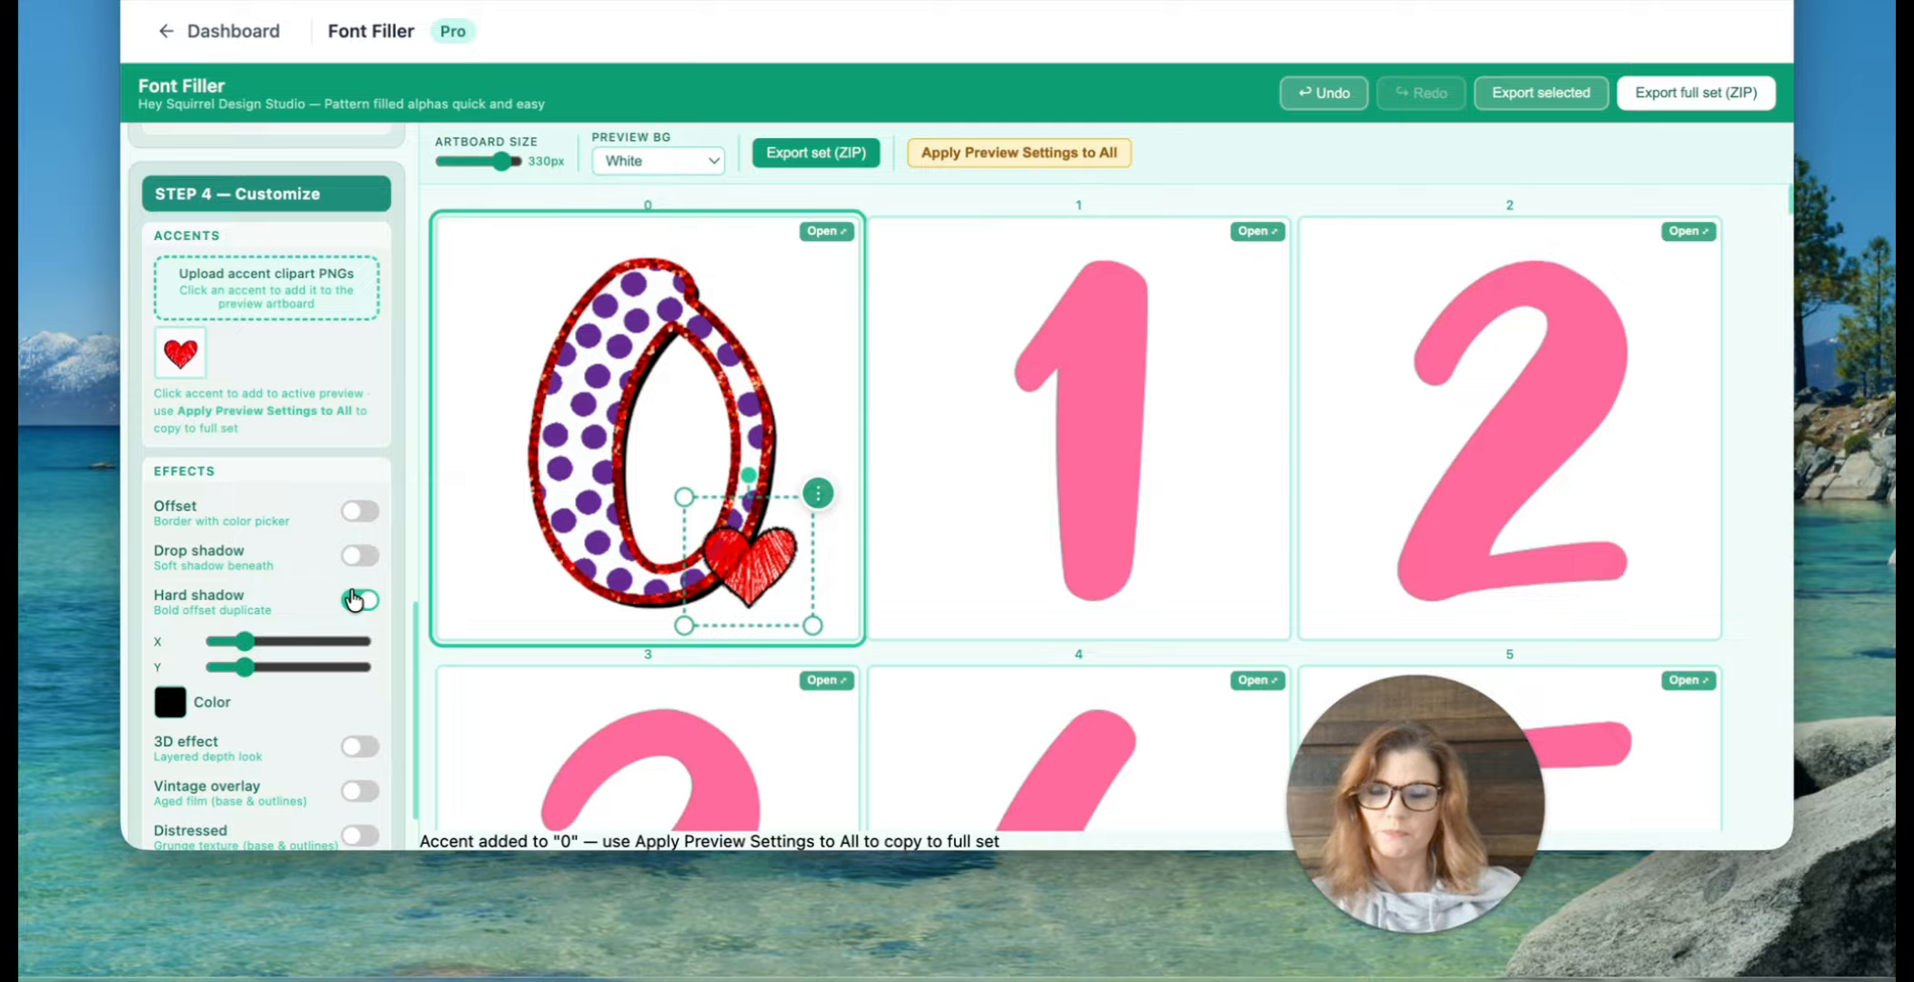
Step: Move the 0's glitter outline off the digit and back into alignment, and check the placement of its heart accent
{"action": "left_click", "coordinate": [603, 287]}
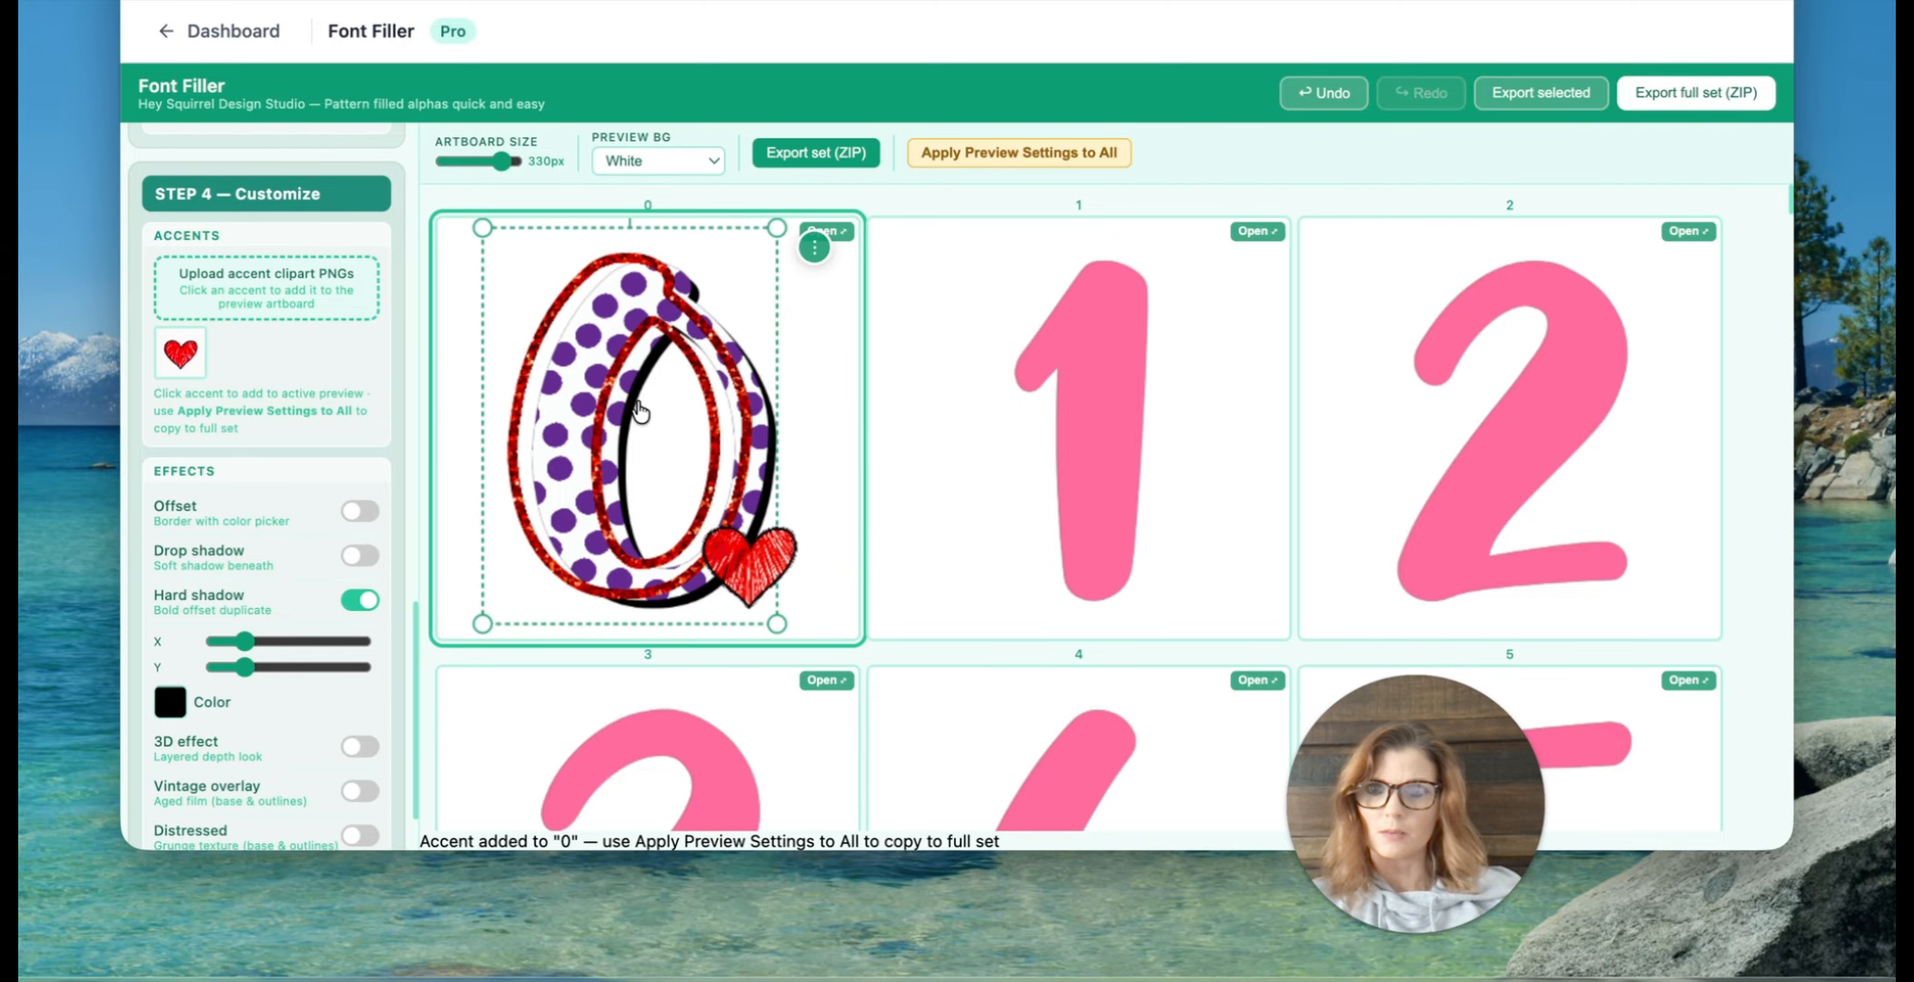
{"action": "left_click_drag", "start_coordinate": [638, 402], "coordinate": [657, 416]}
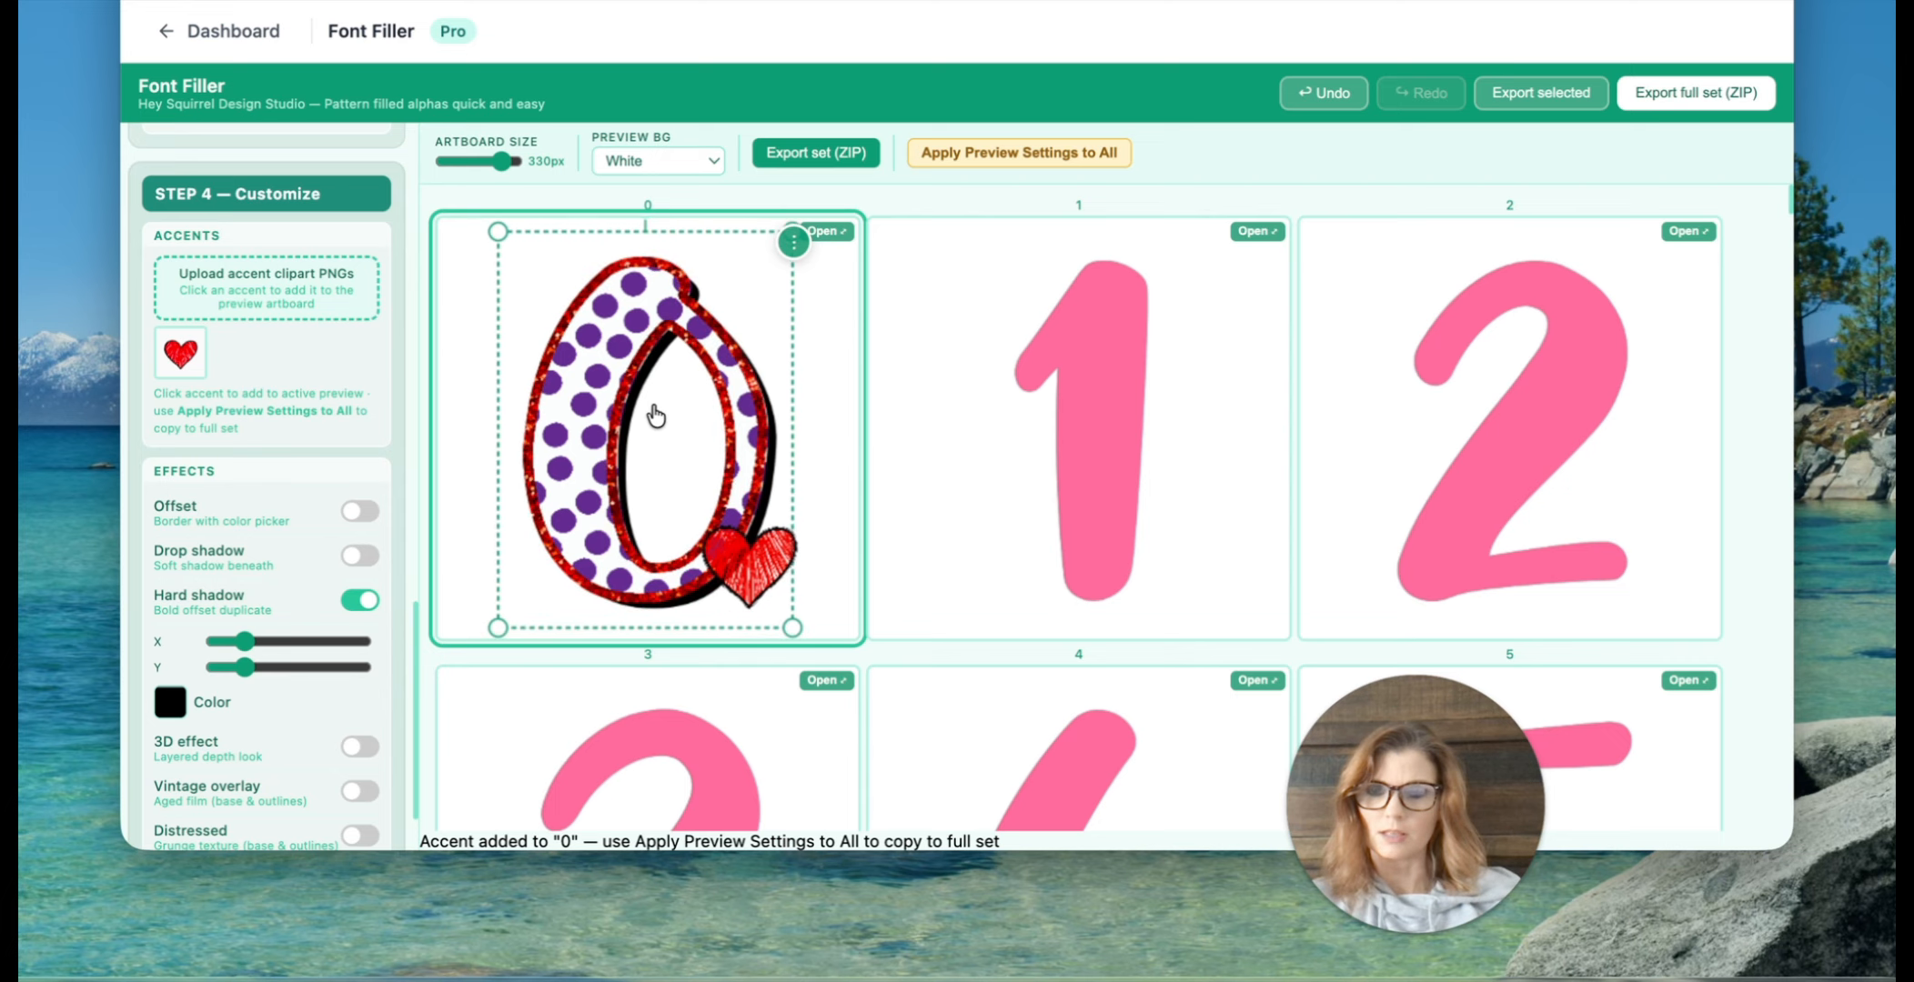
{"action": "left_click", "coordinate": [738, 579]}
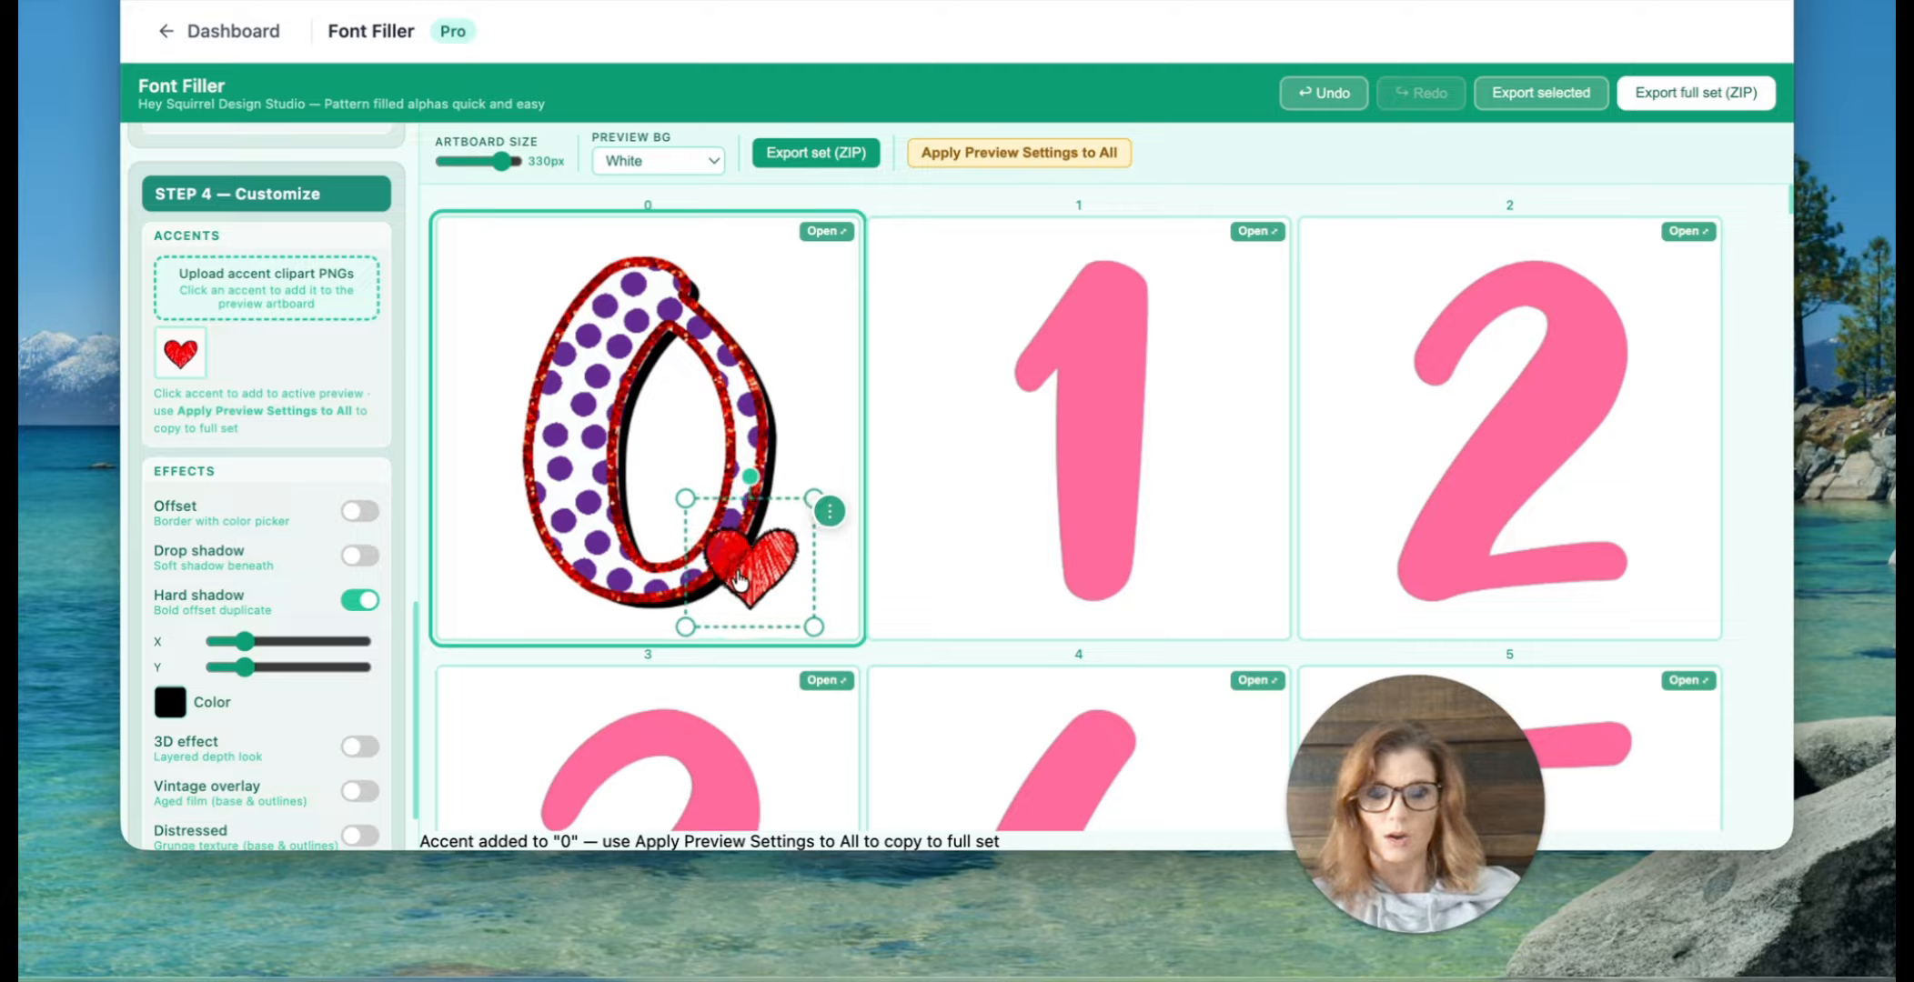
{"action": "left_click_drag", "start_coordinate": [738, 578], "coordinate": [739, 575]}
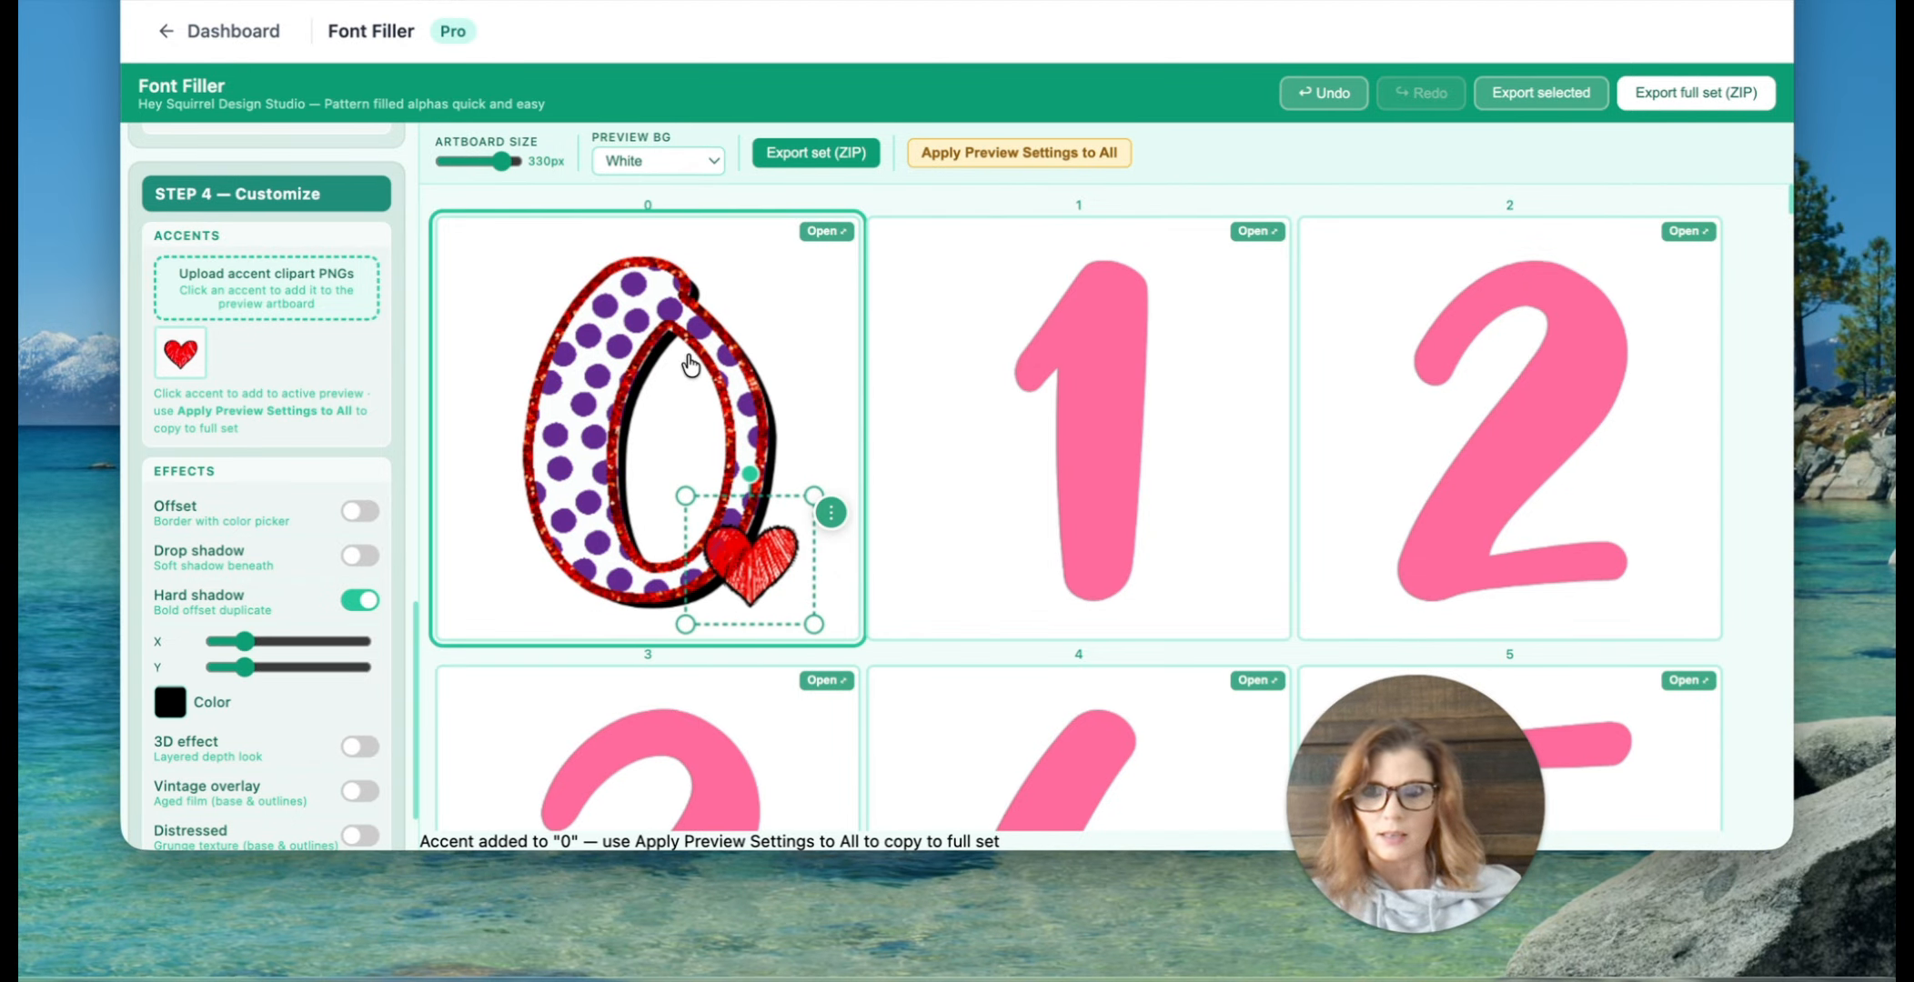
{"action": "left_click", "coordinate": [662, 373]}
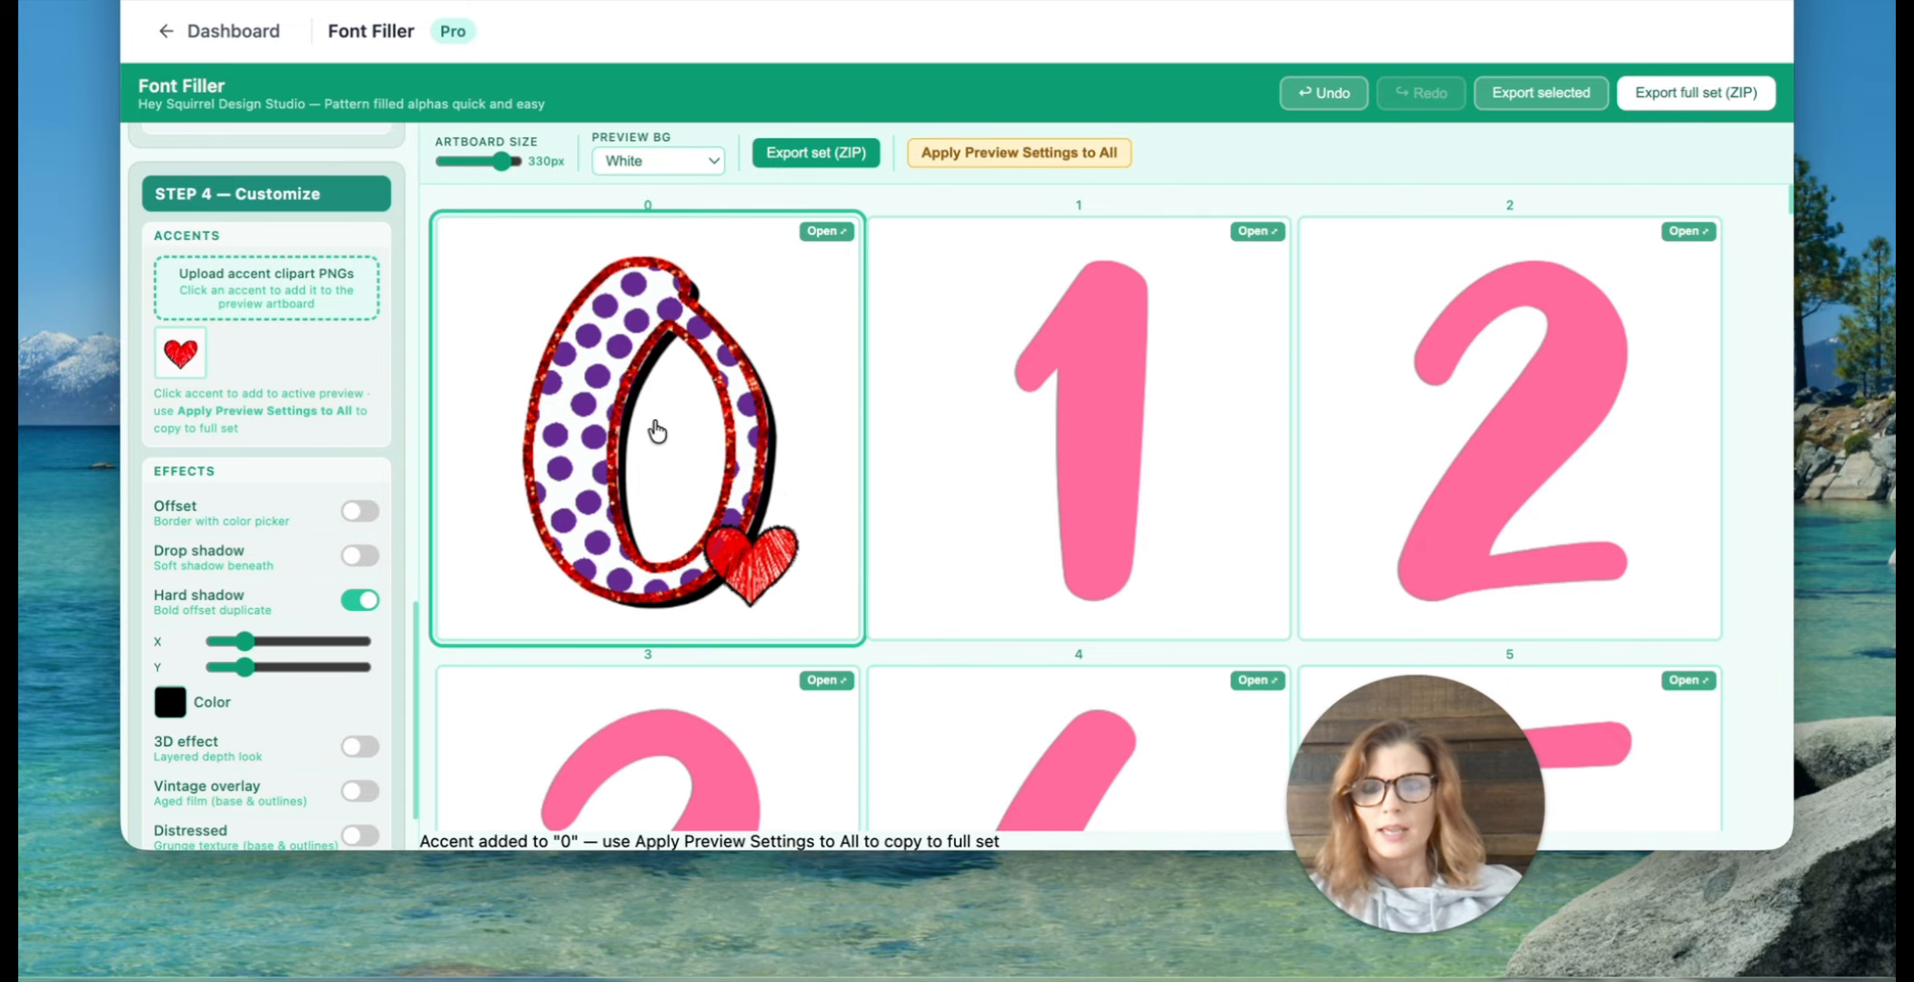
Step: Apply the 0's preview settings and heart accent to all characters and look through the full set
{"action": "left_click", "coordinate": [965, 161]}
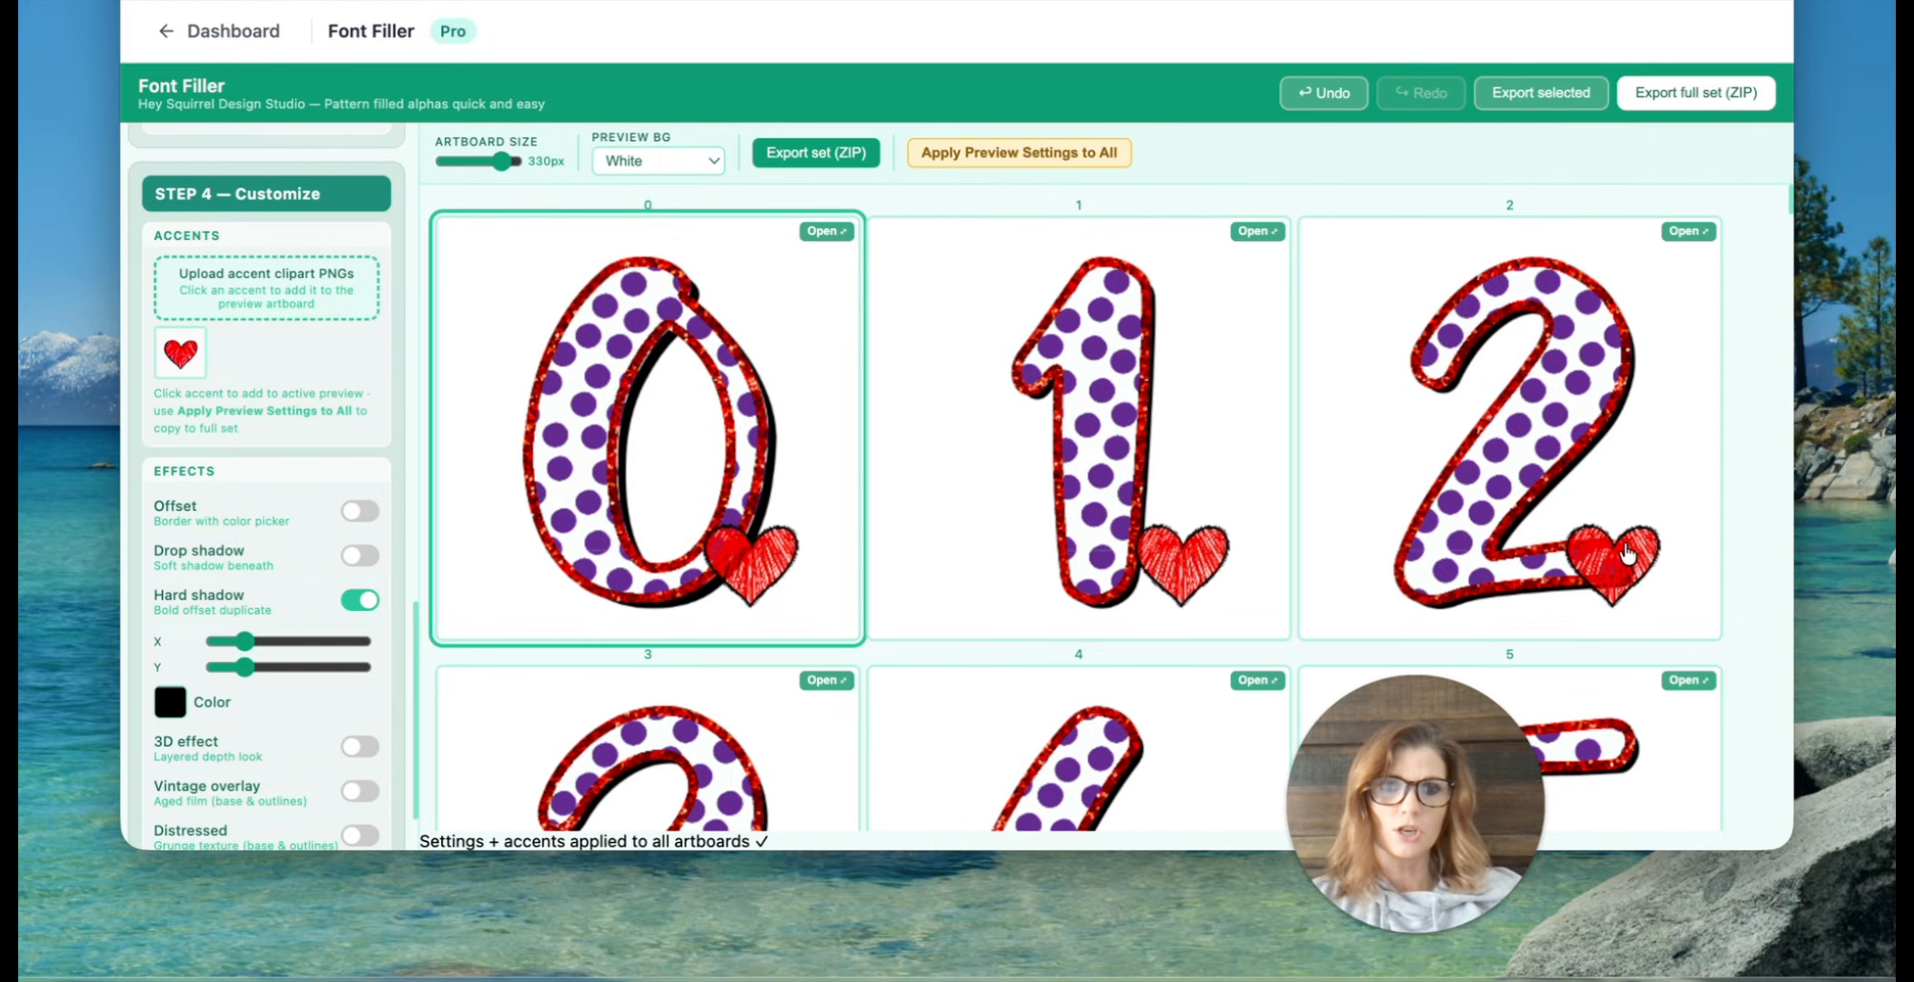
{"action": "scroll", "coordinate": [1627, 553], "scroll_direction": "down", "scroll_amount": 20}
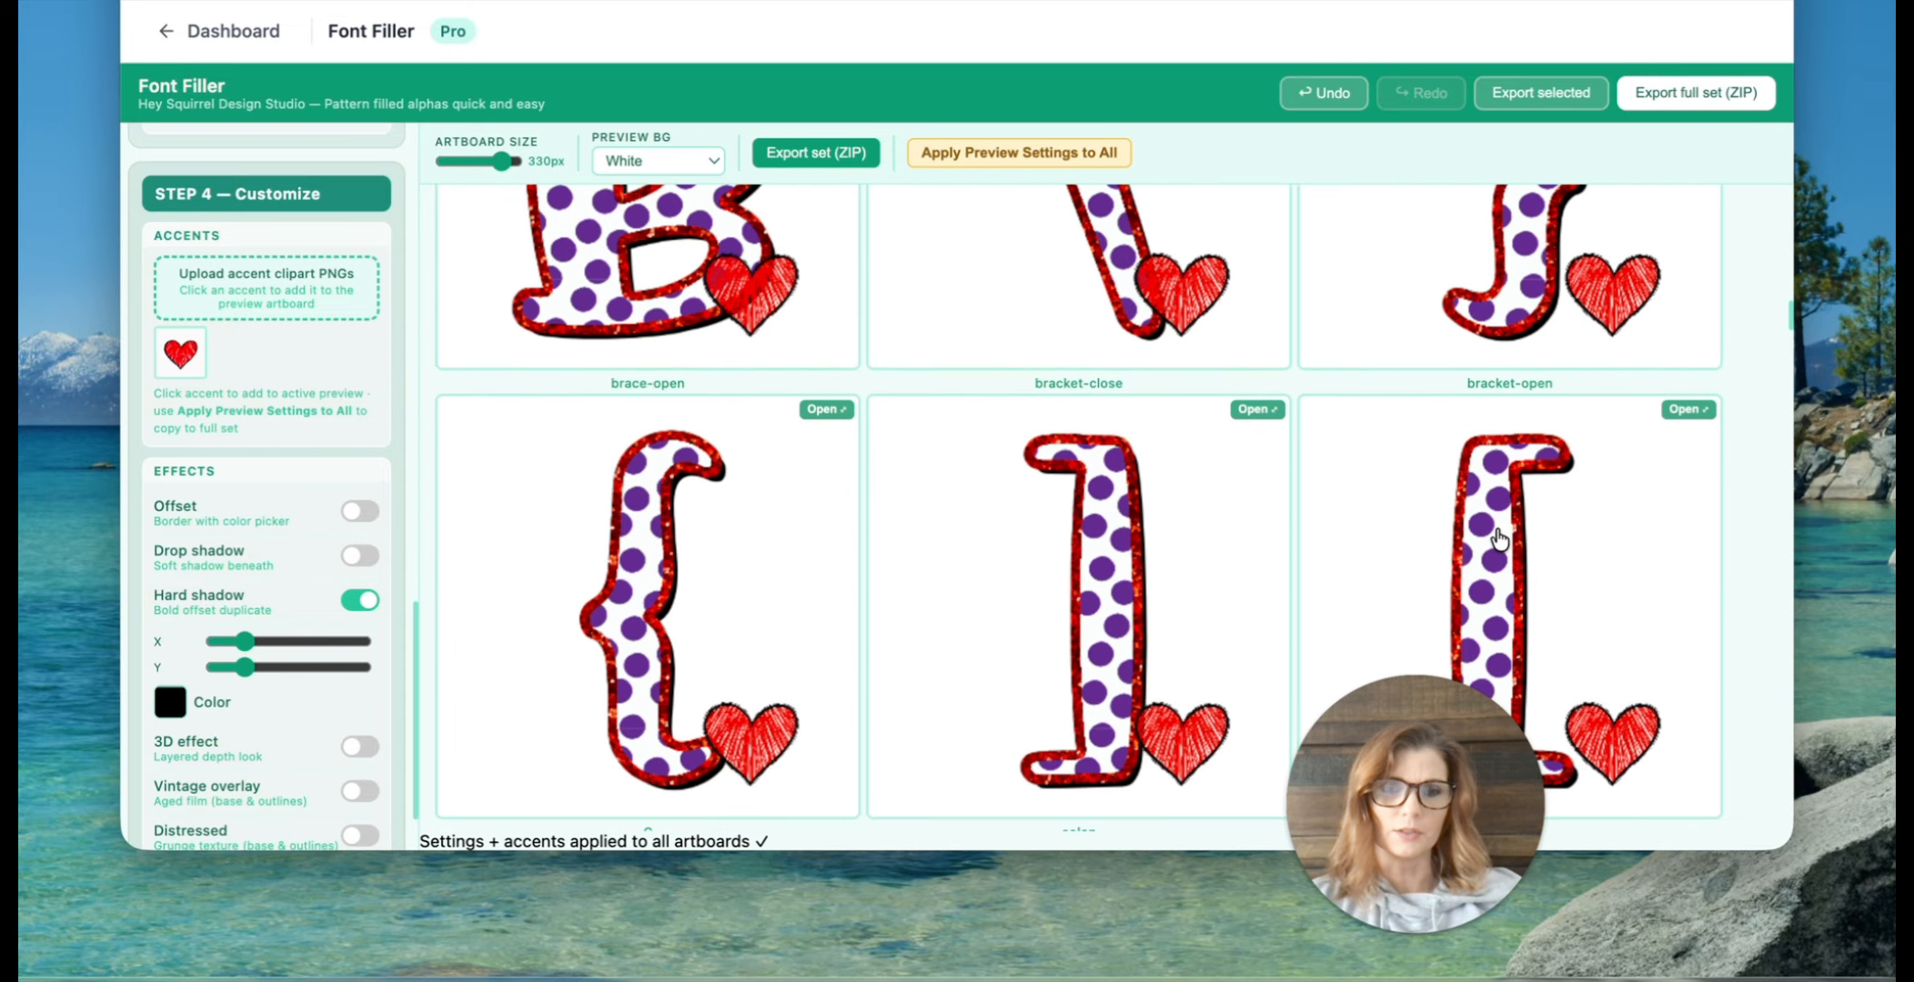
{"action": "scroll", "coordinate": [1499, 541], "scroll_direction": "down", "scroll_amount": 20}
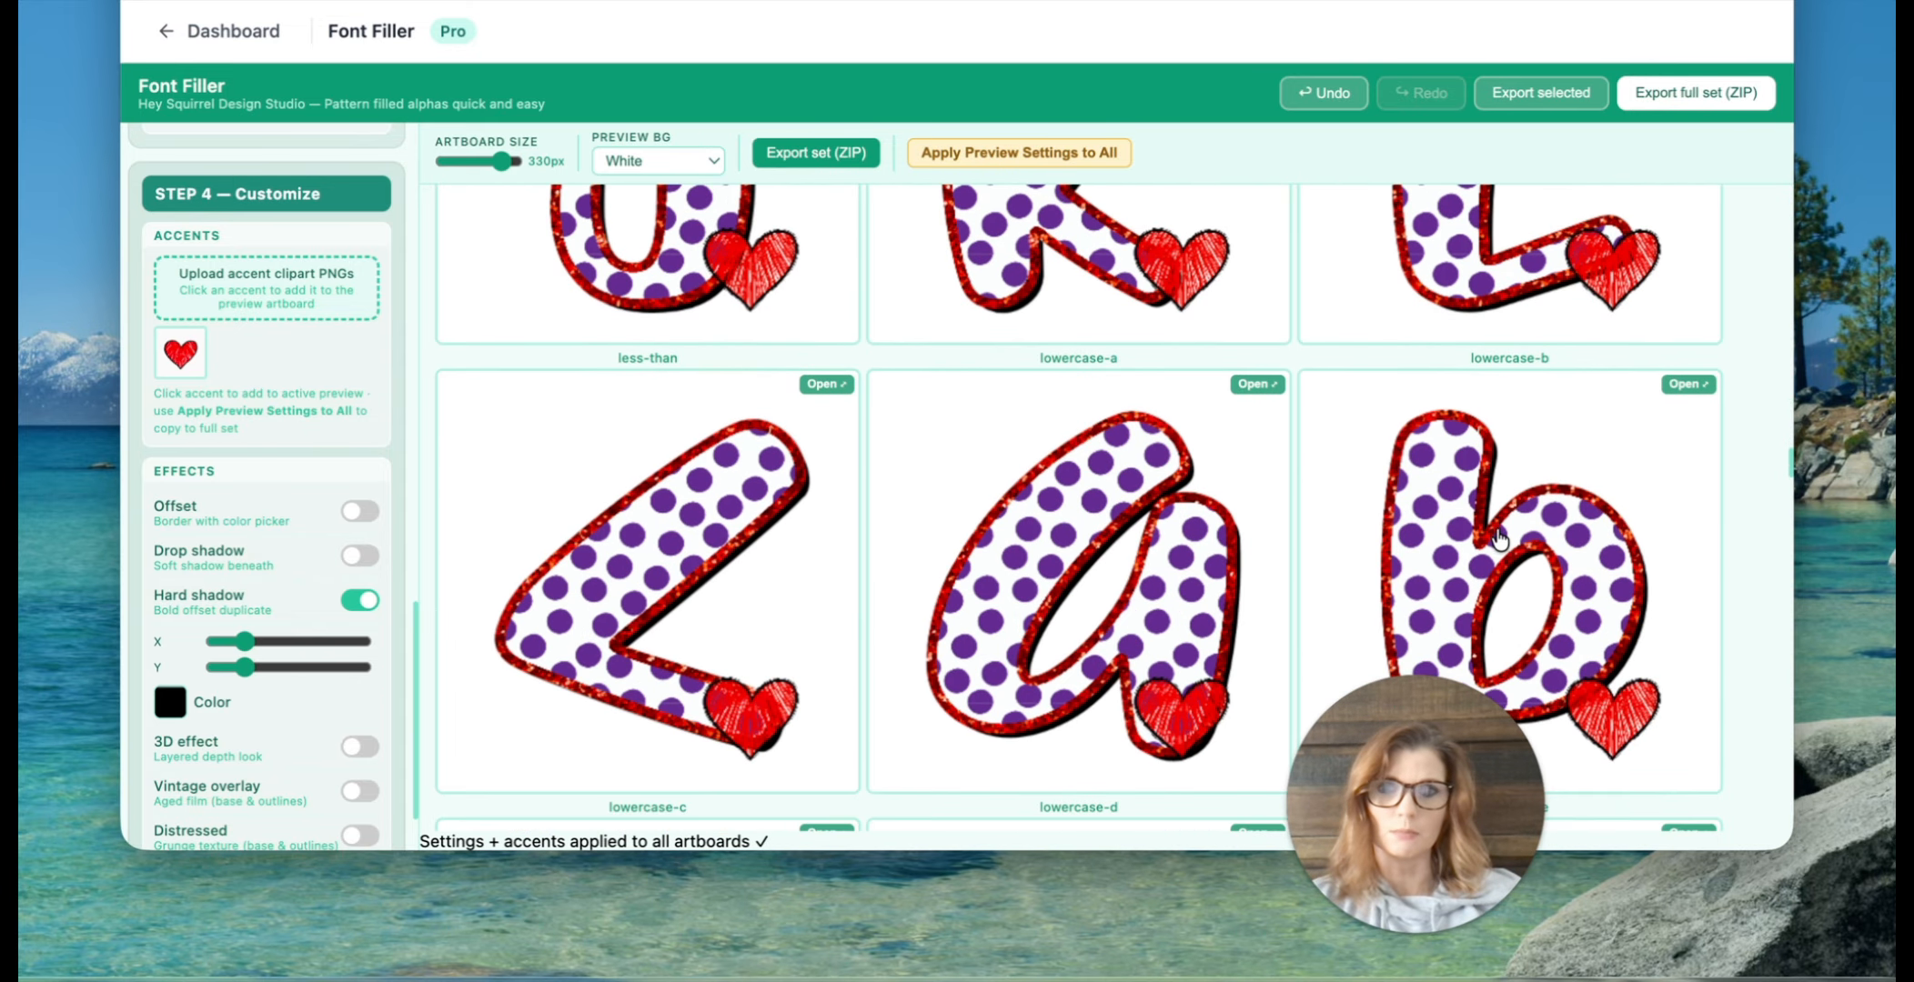
{"action": "scroll", "coordinate": [1499, 540], "scroll_direction": "up", "scroll_amount": 20}
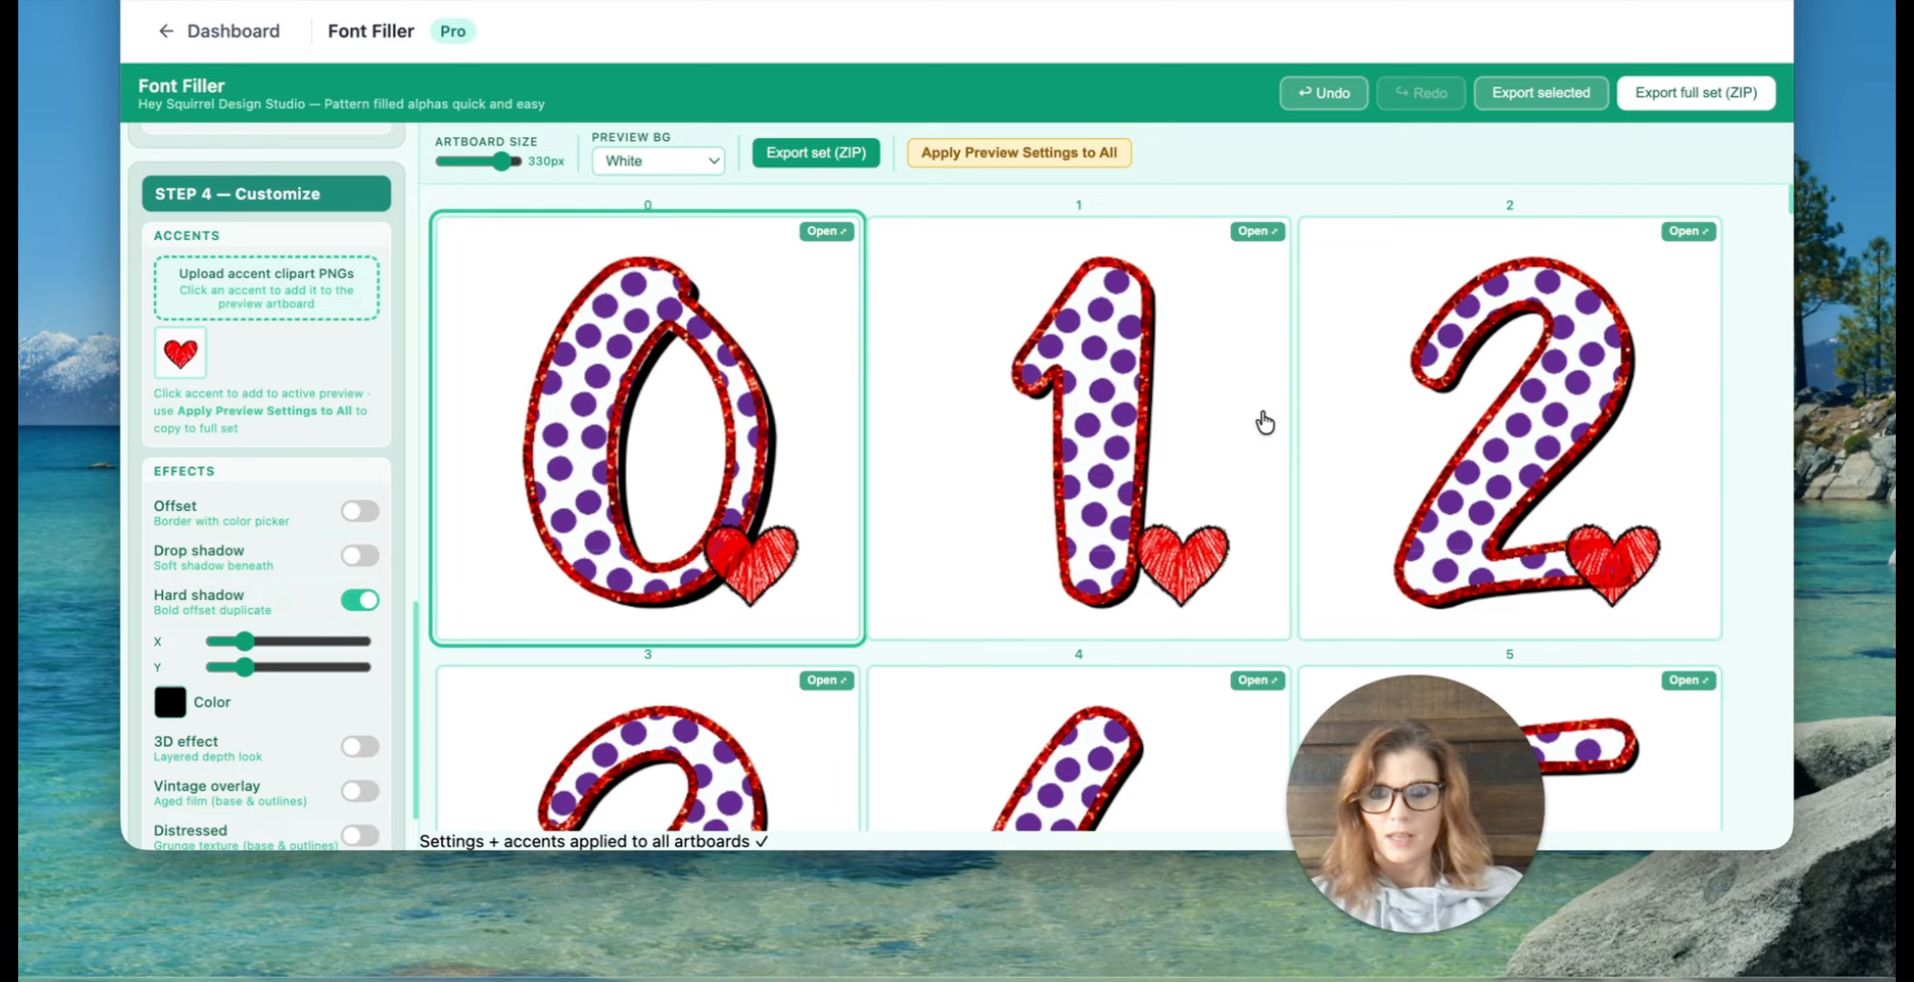
Step: Move the hearts on the 1 and the 3 to the left of their digits and shift the 2's outline slightly upward
{"action": "left_click_drag", "start_coordinate": [1177, 532], "coordinate": [1005, 261]}
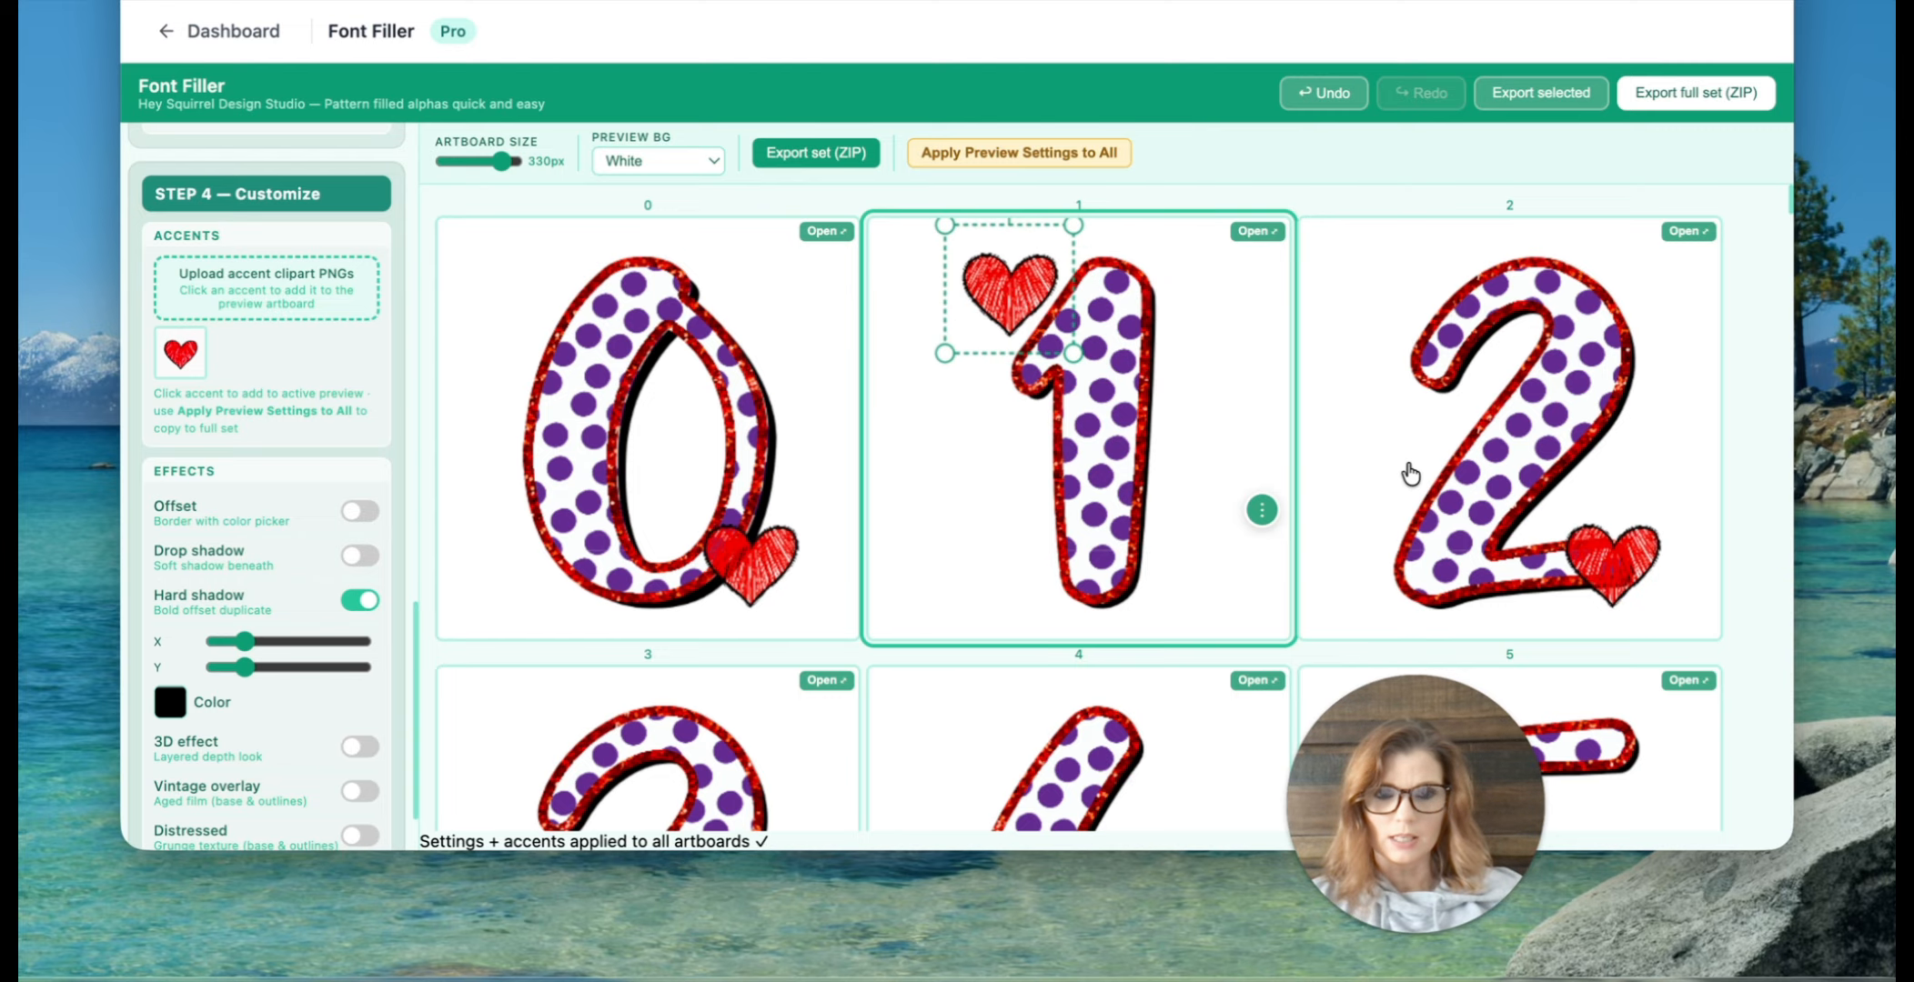
{"action": "left_click_drag", "start_coordinate": [1436, 501], "coordinate": [1431, 481]}
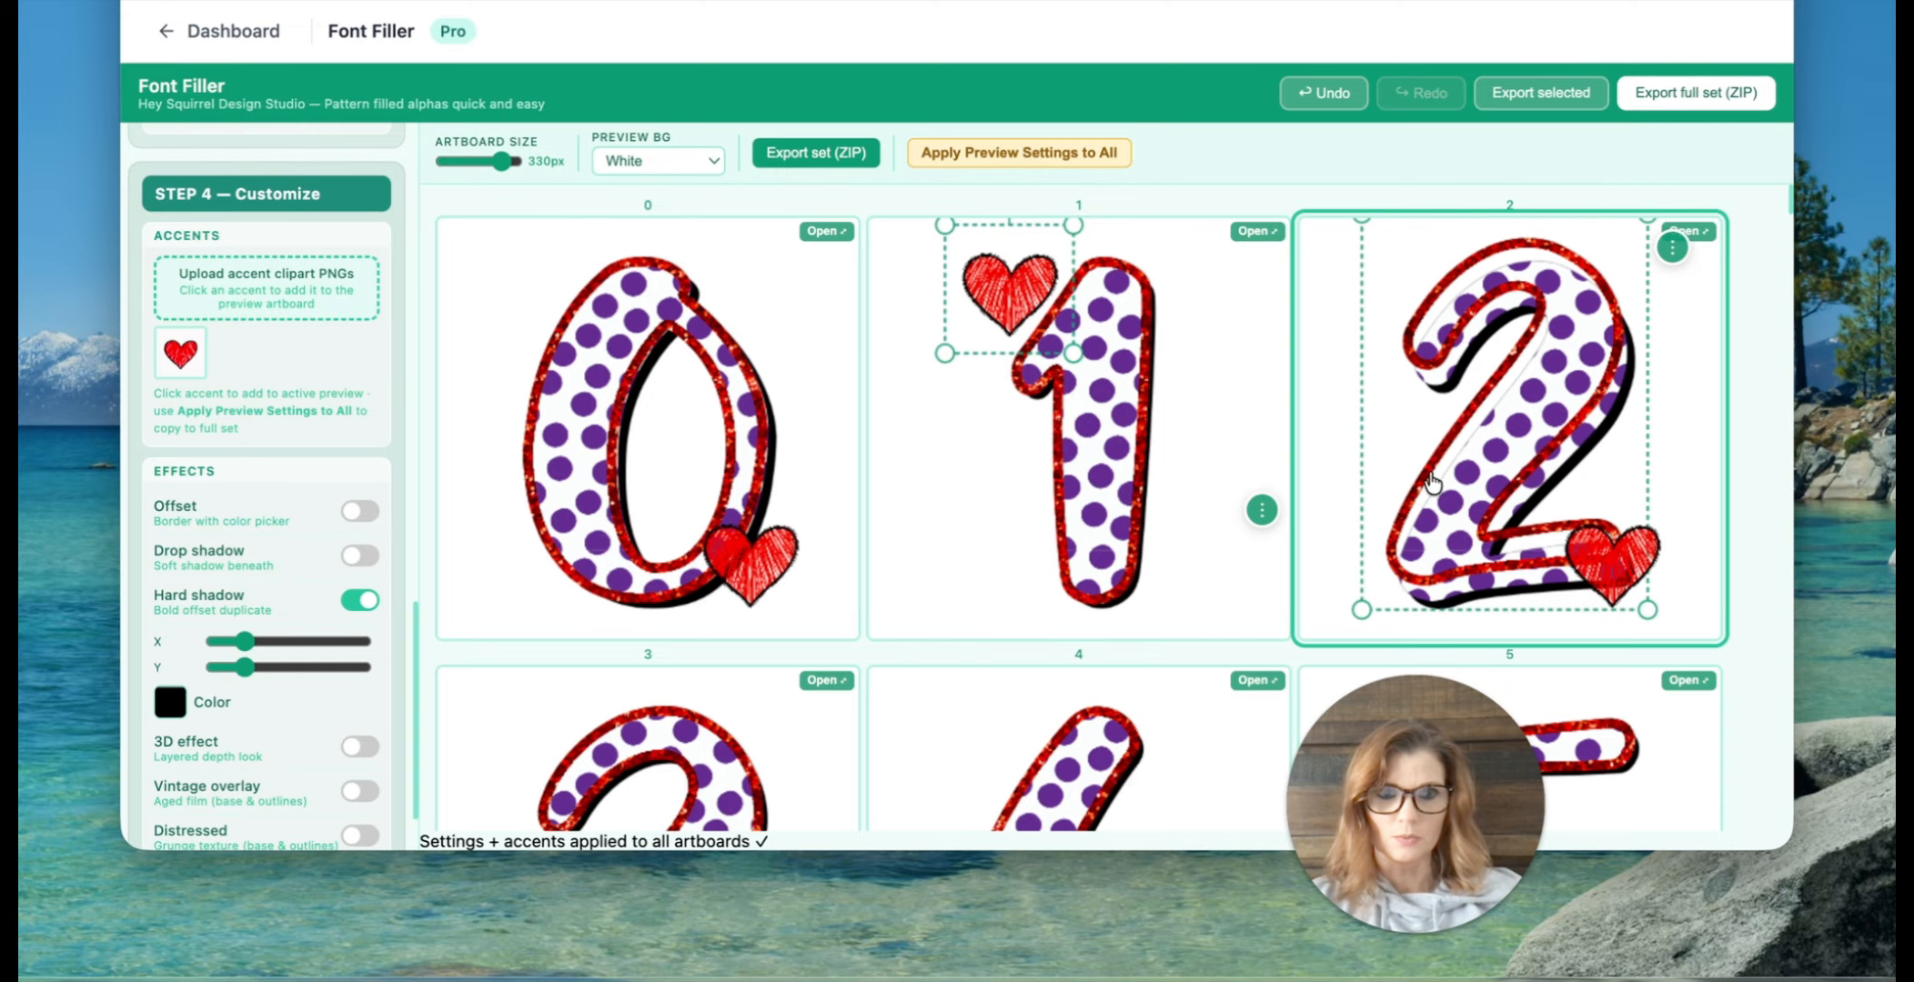
{"action": "scroll", "coordinate": [1043, 581], "scroll_direction": "down", "scroll_amount": 7}
{"action": "left_click", "coordinate": [669, 333]}
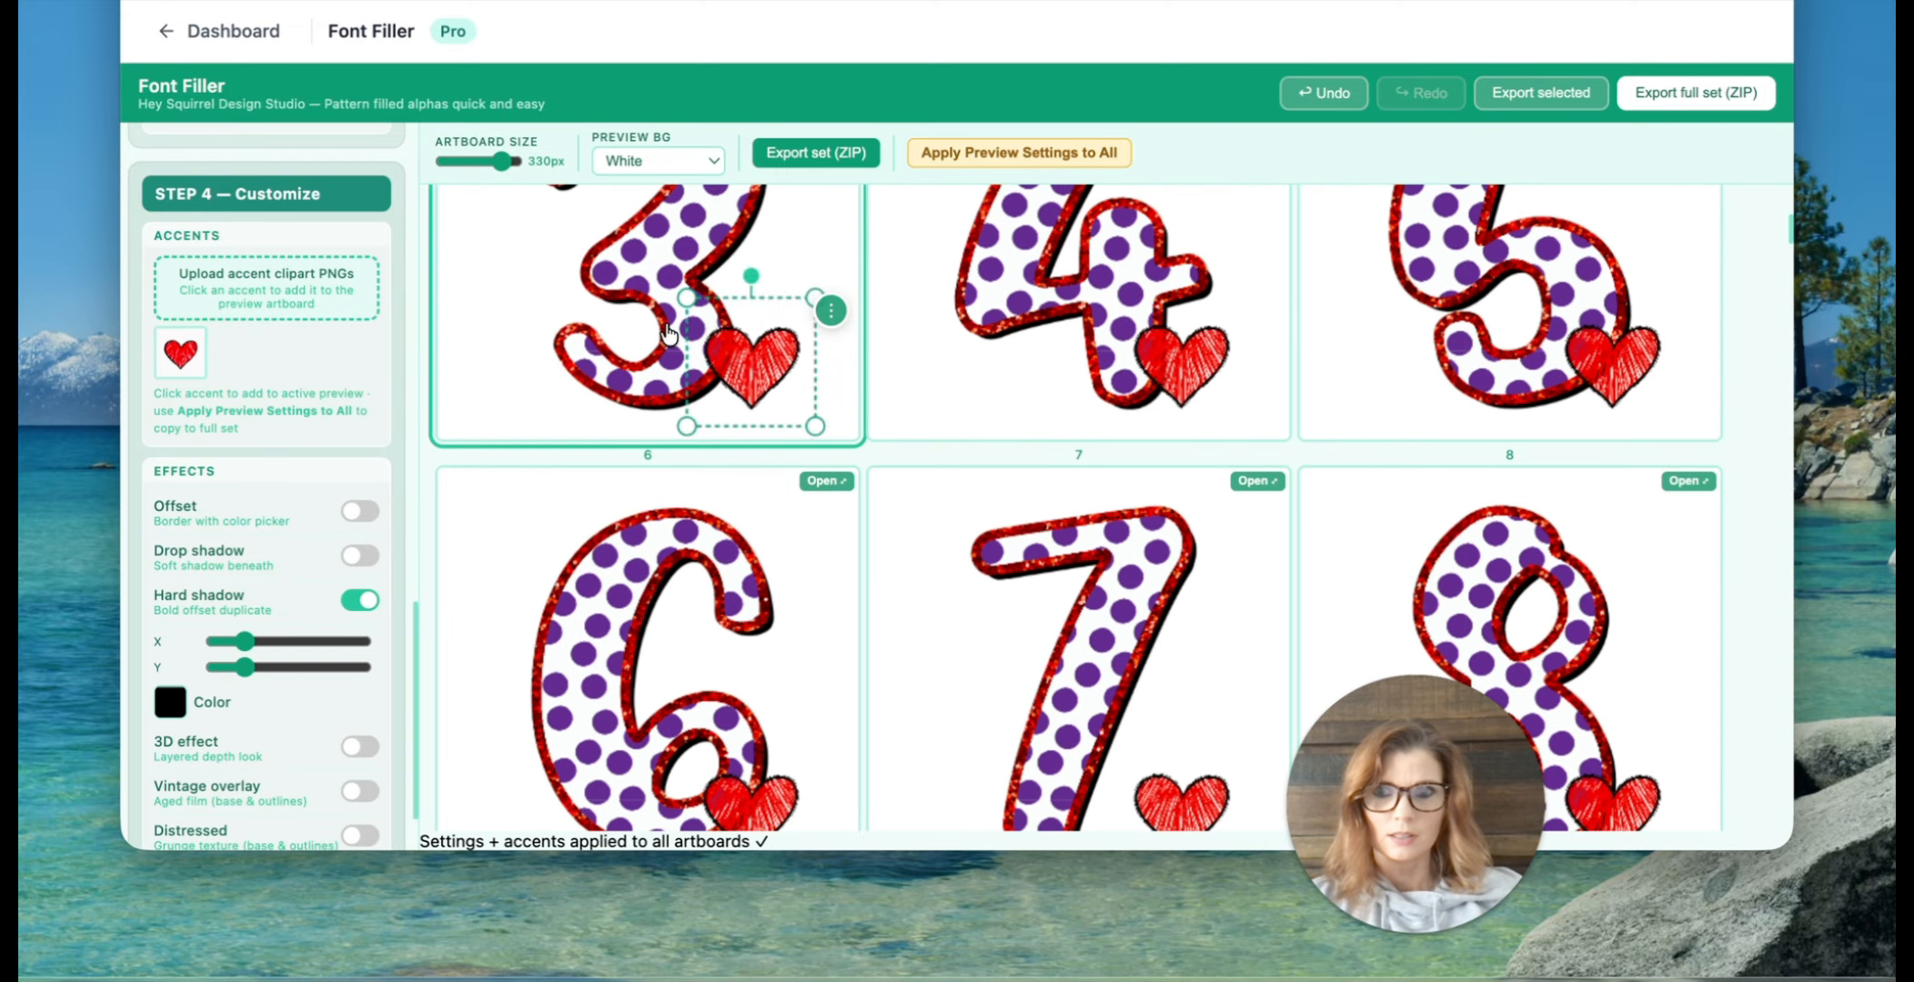
{"action": "left_click_drag", "start_coordinate": [757, 360], "coordinate": [525, 293]}
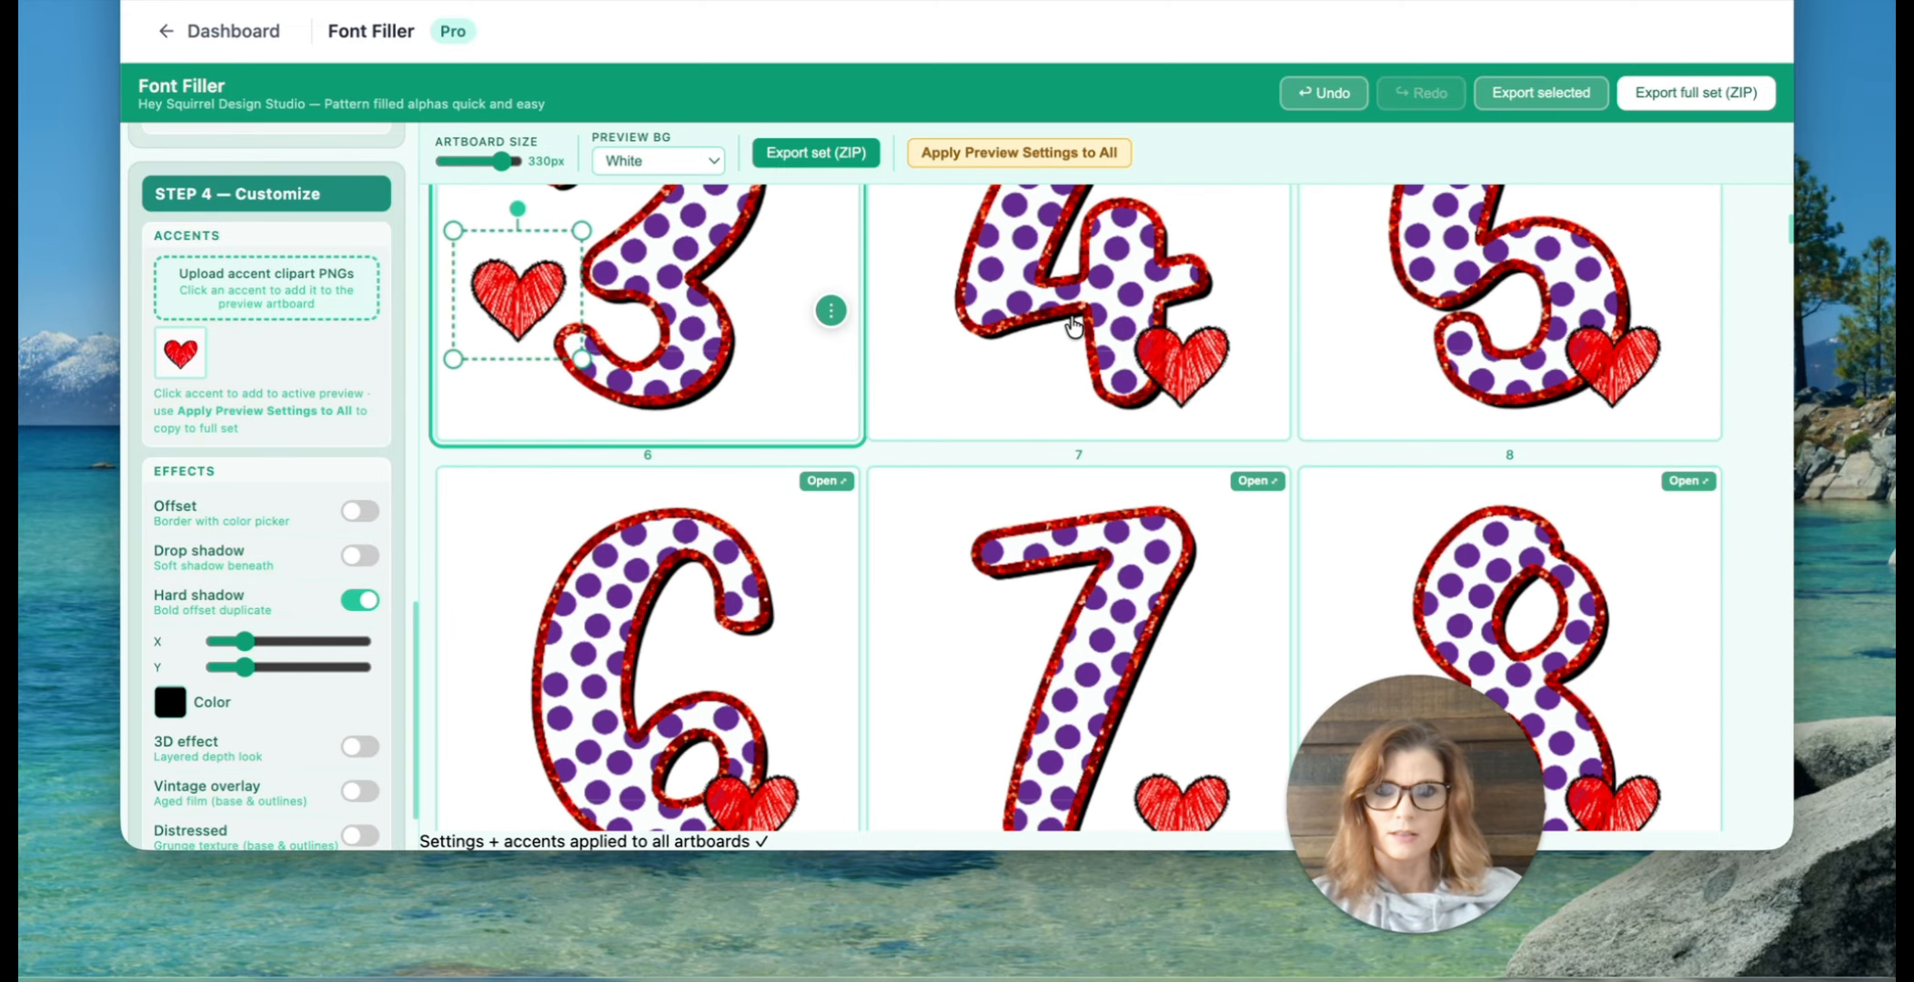
Step: Shift the 4's outline slightly down and left and the 5's outline slightly up and left
{"action": "left_click_drag", "start_coordinate": [1071, 319], "coordinate": [1061, 340]}
{"action": "scroll", "coordinate": [1195, 363], "scroll_direction": "up", "scroll_amount": 3}
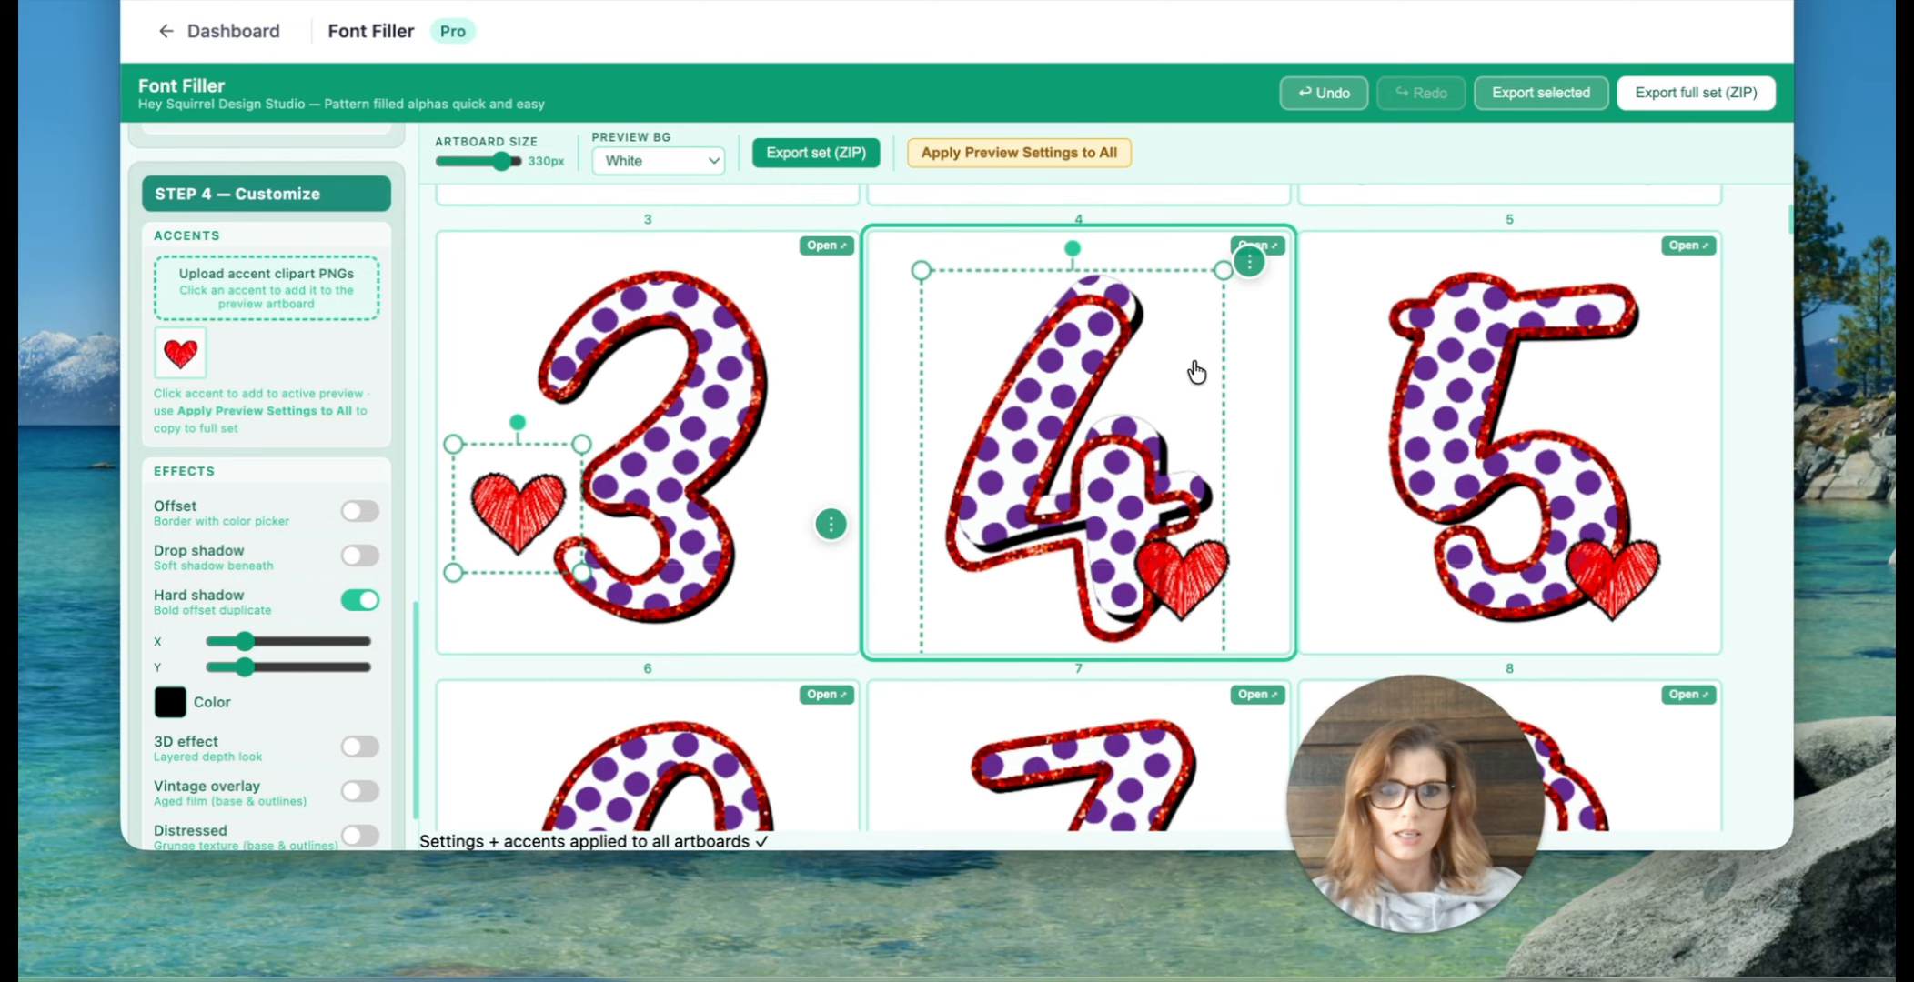
{"action": "left_click_drag", "start_coordinate": [1411, 350], "coordinate": [1402, 334]}
{"action": "scroll", "coordinate": [1022, 517], "scroll_direction": "down", "scroll_amount": 5}
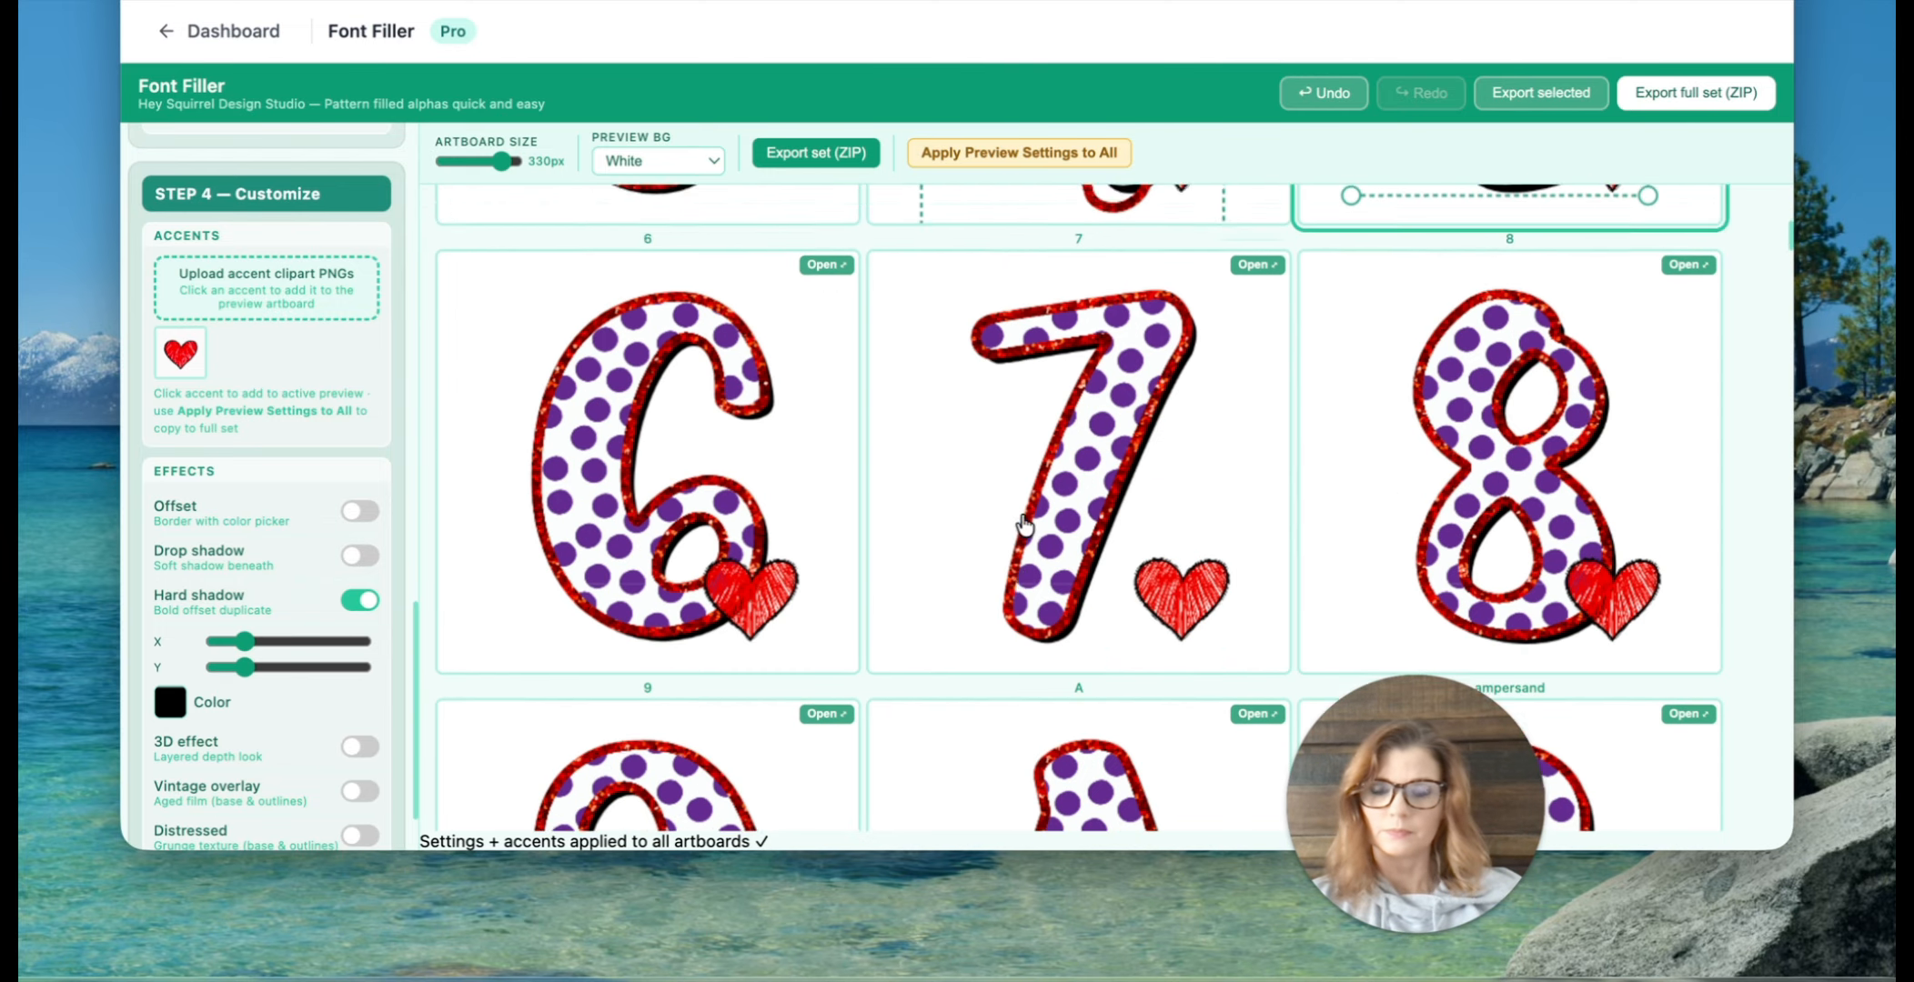
{"action": "scroll", "coordinate": [1022, 526], "scroll_direction": "up", "scroll_amount": 10}
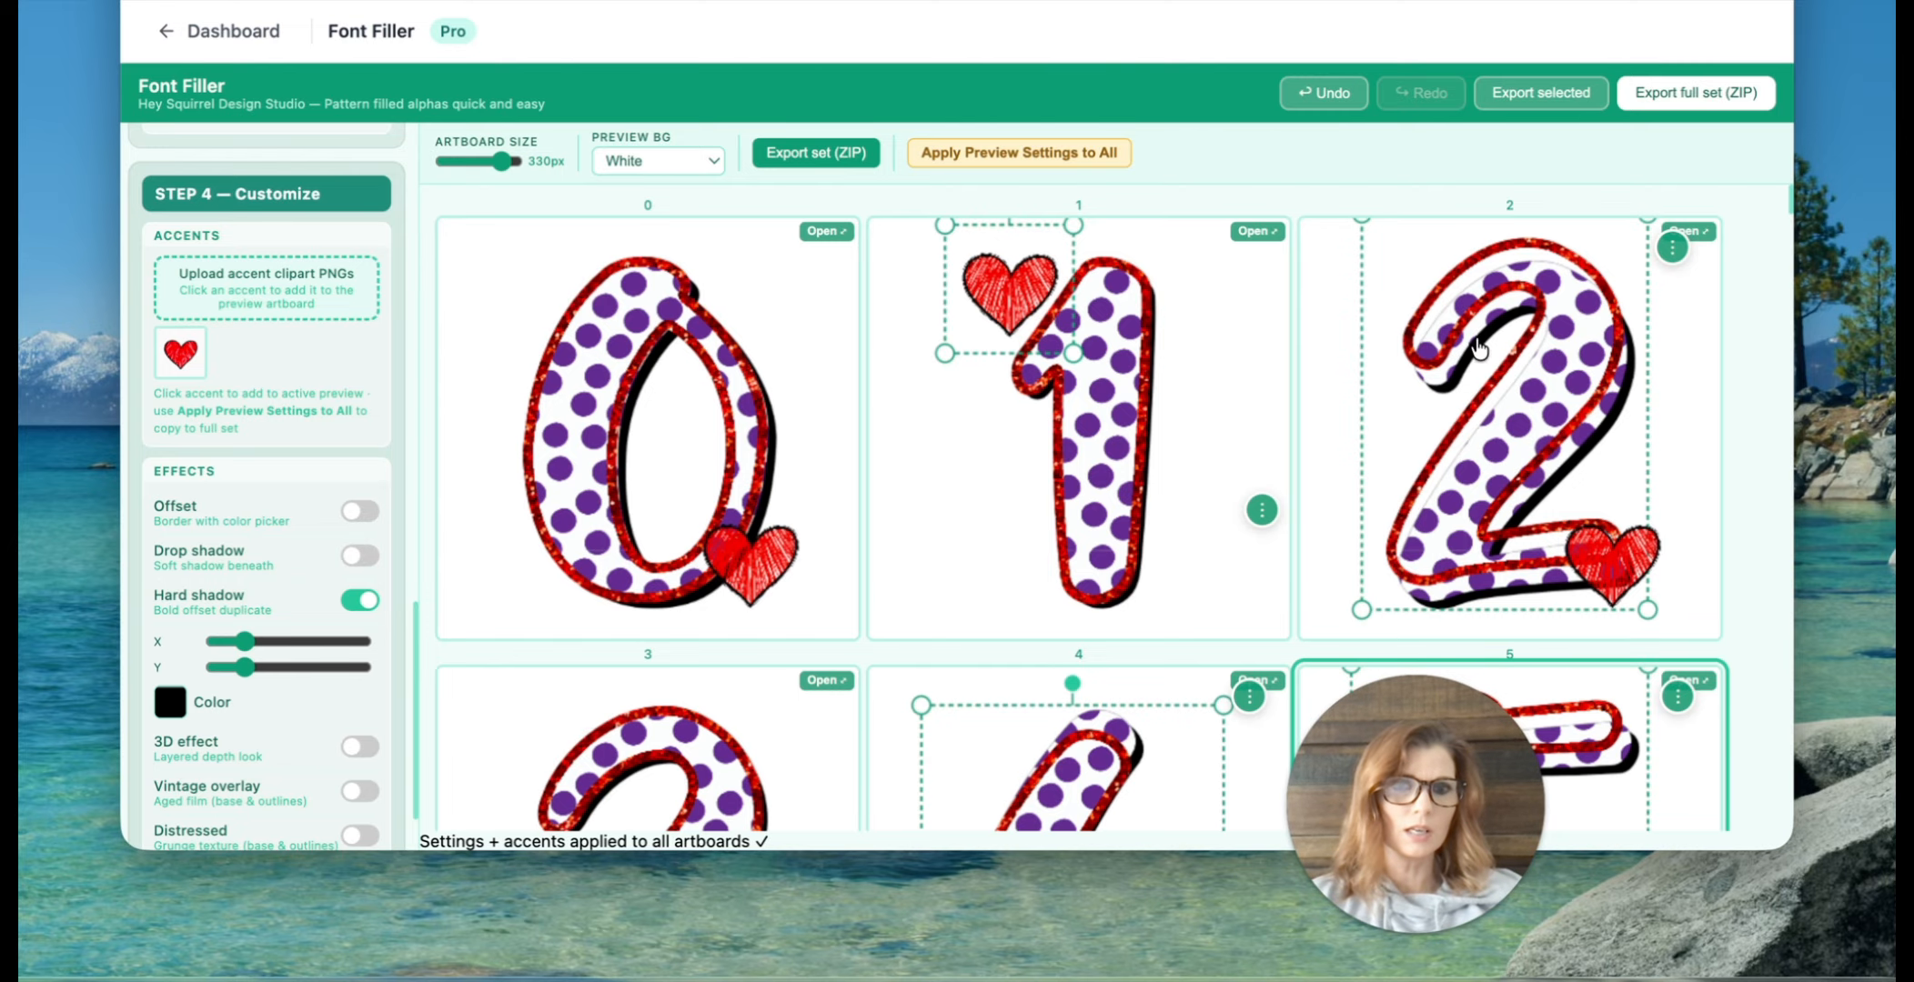
{"action": "left_click", "coordinate": [766, 416]}
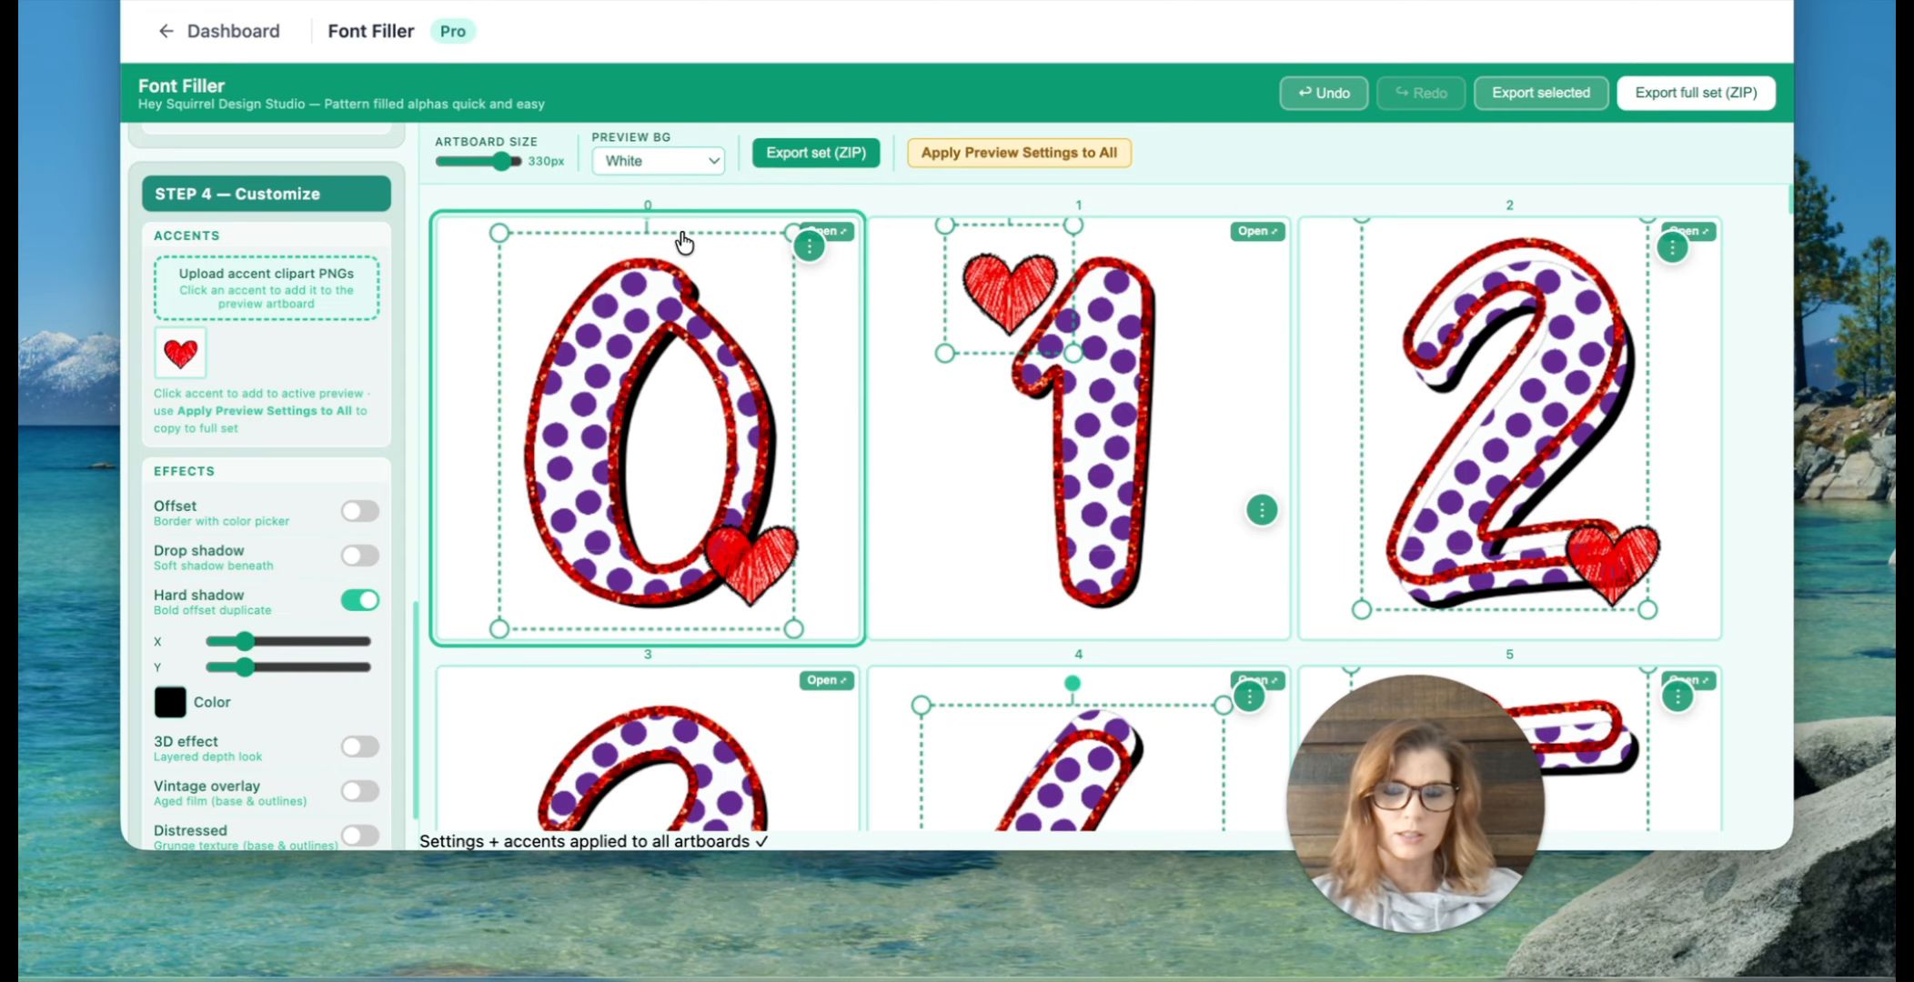
{"action": "left_click", "coordinate": [487, 506]}
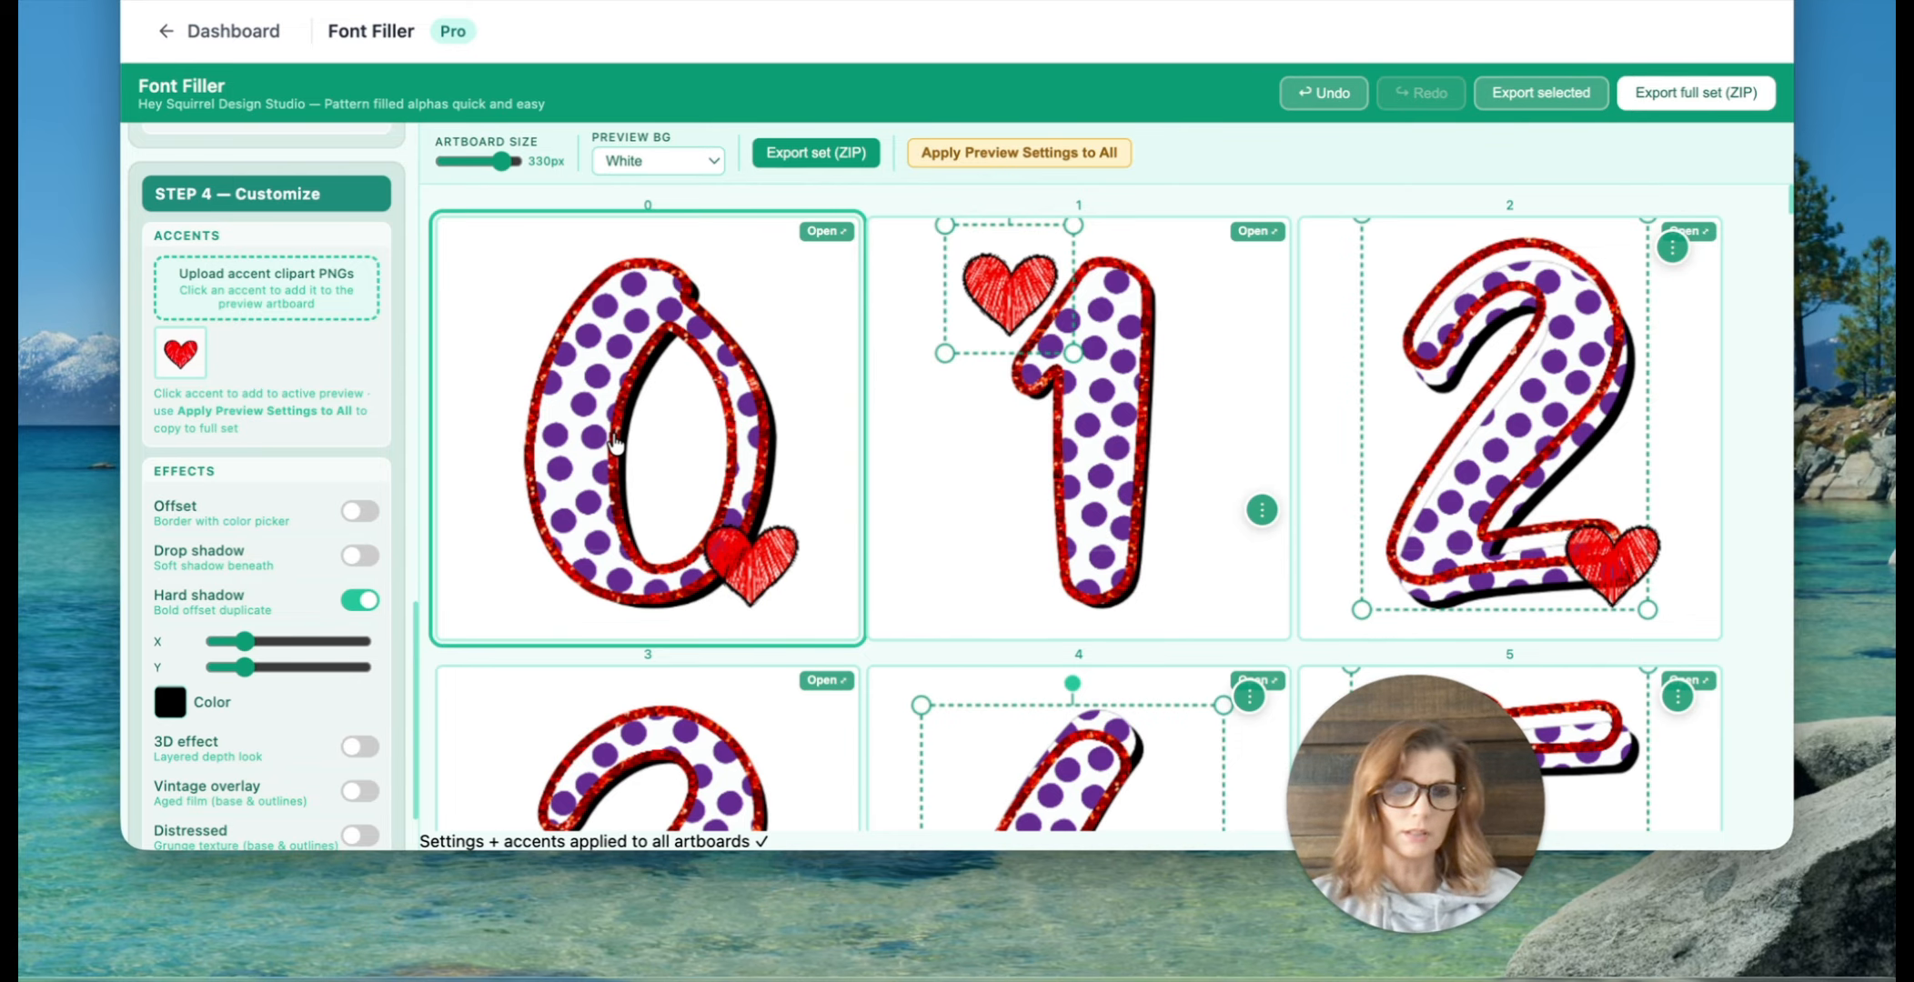
Step: Export the full set as a ZIP named "purple dots" at a size of 1000px
{"action": "left_click", "coordinate": [1690, 95]}
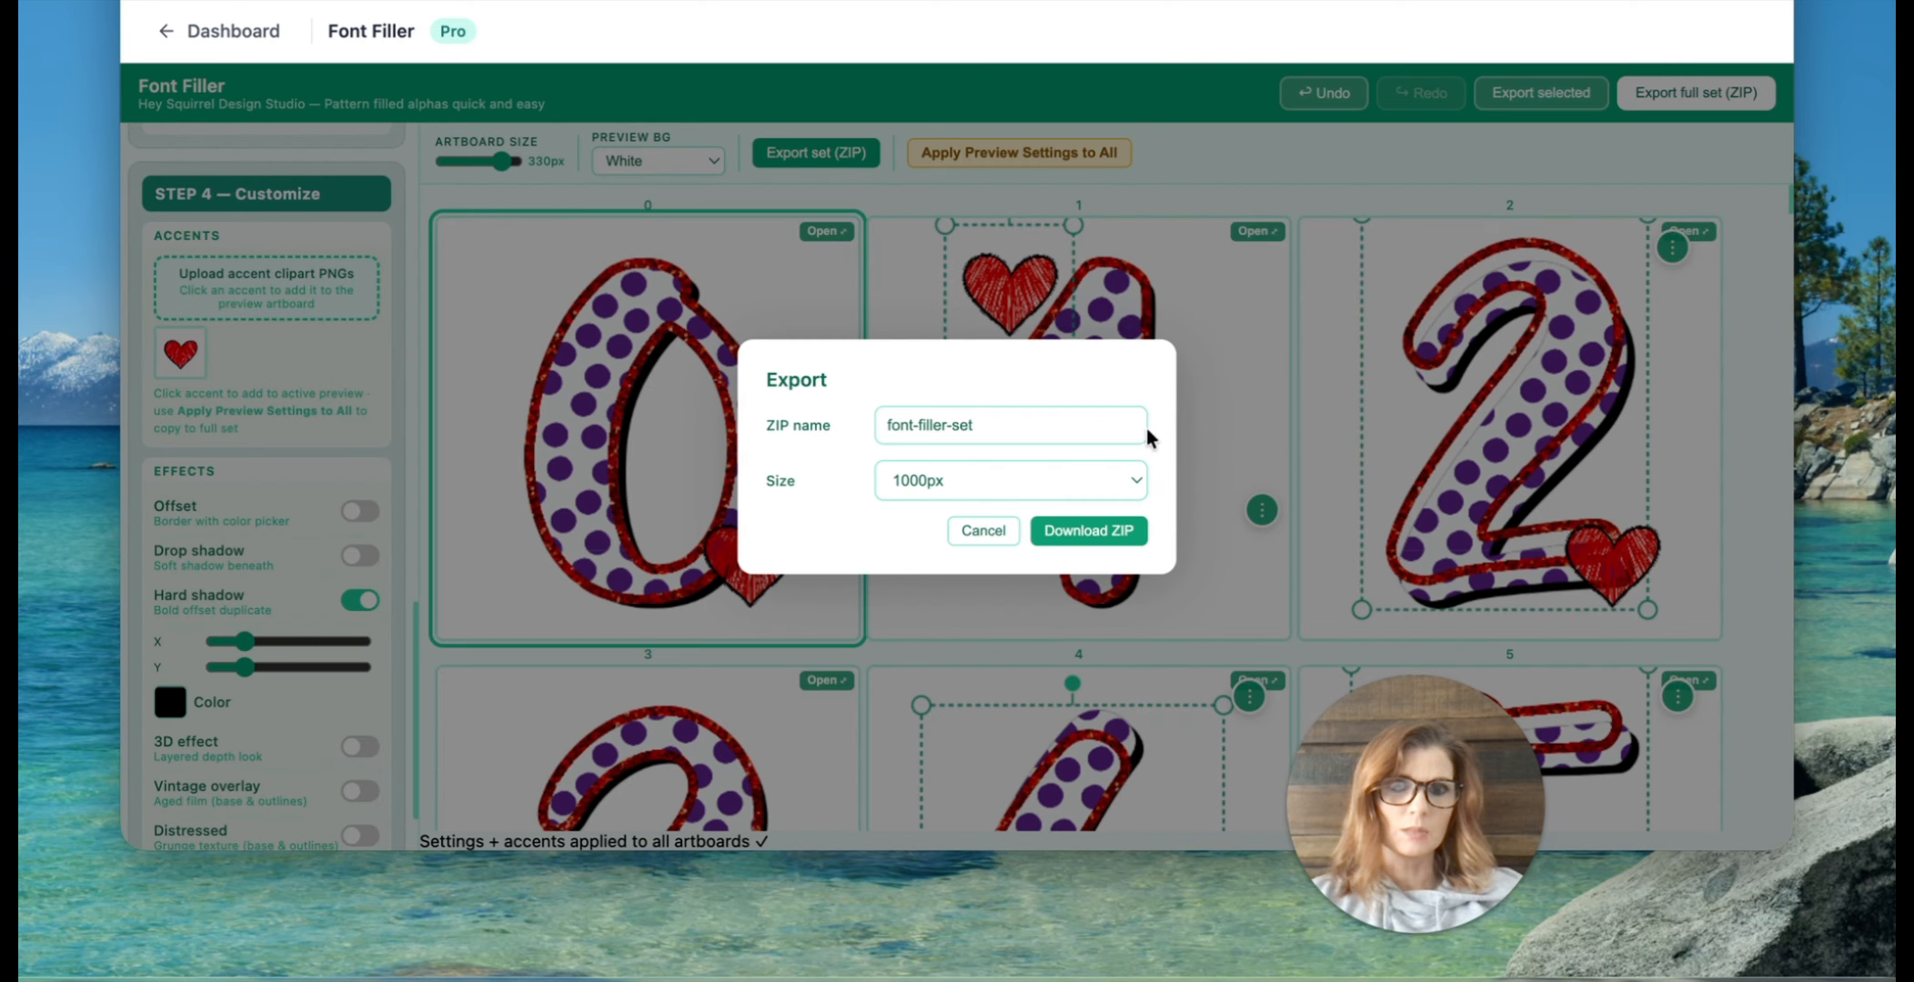
{"action": "left_click_drag", "start_coordinate": [983, 429], "coordinate": [787, 416]}
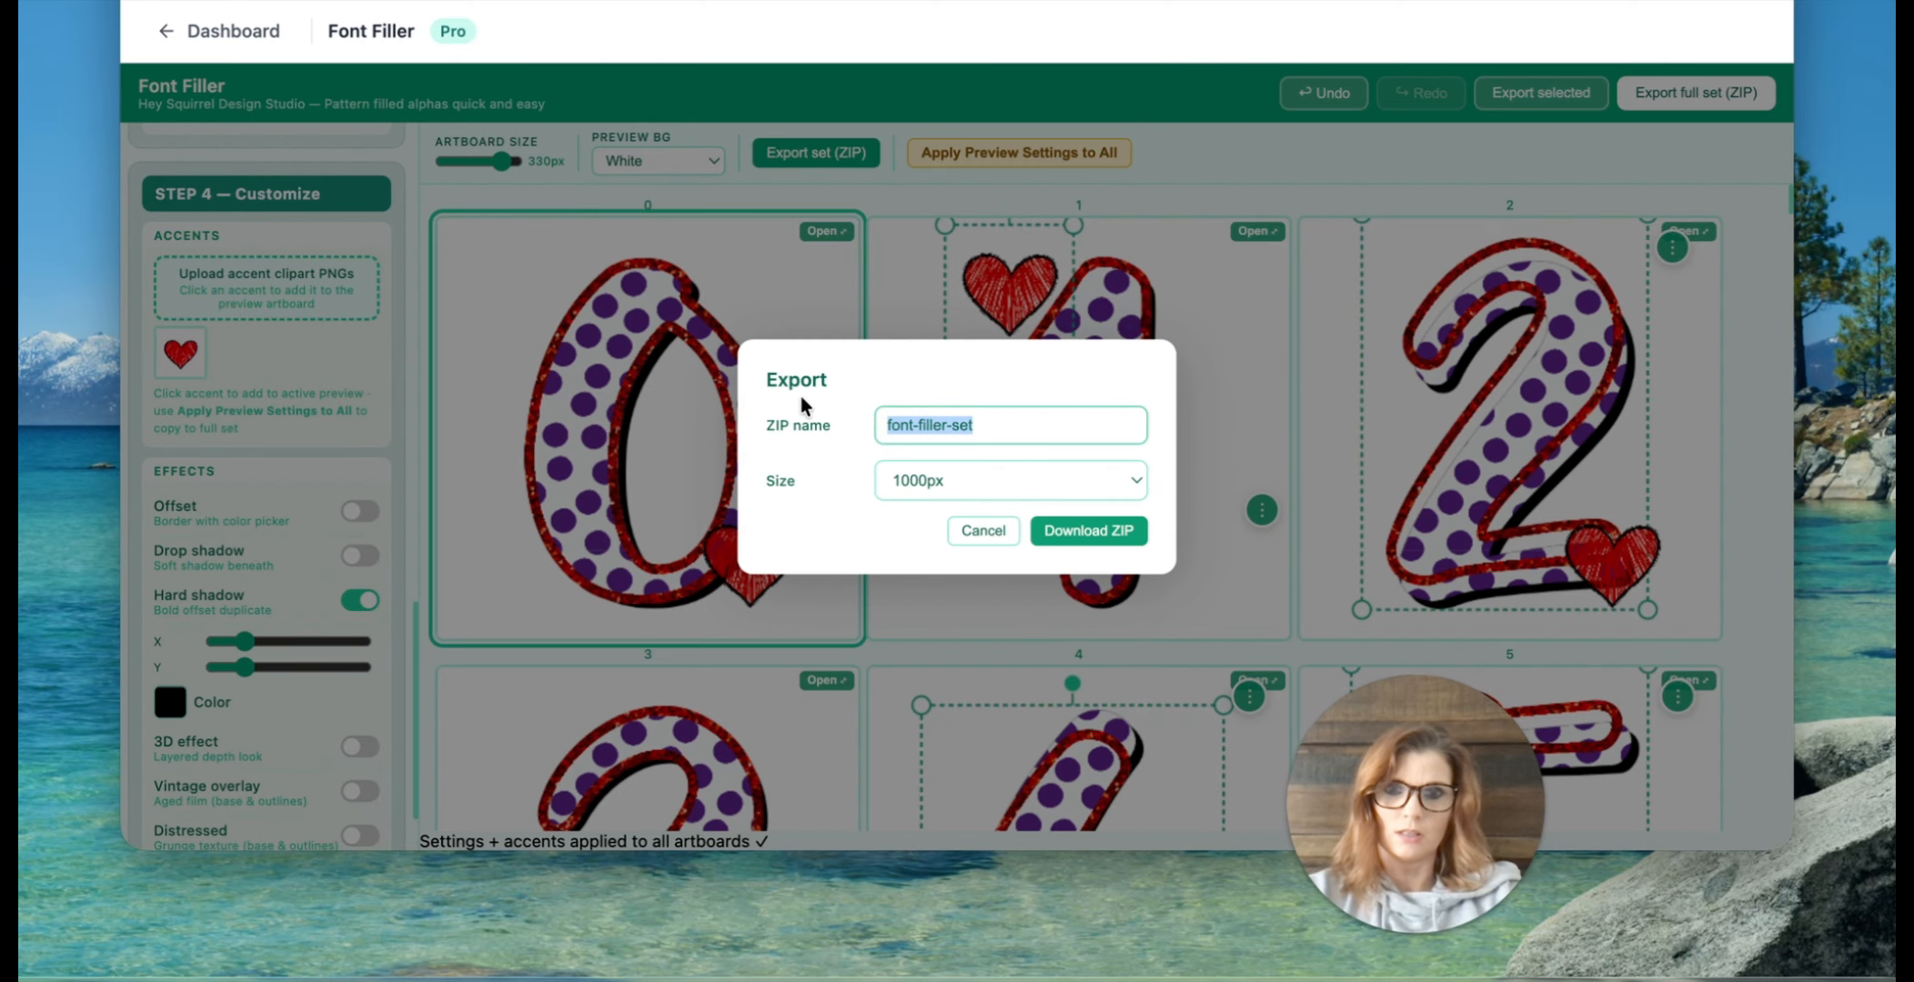
{"action": "type", "text": "purple dots"}
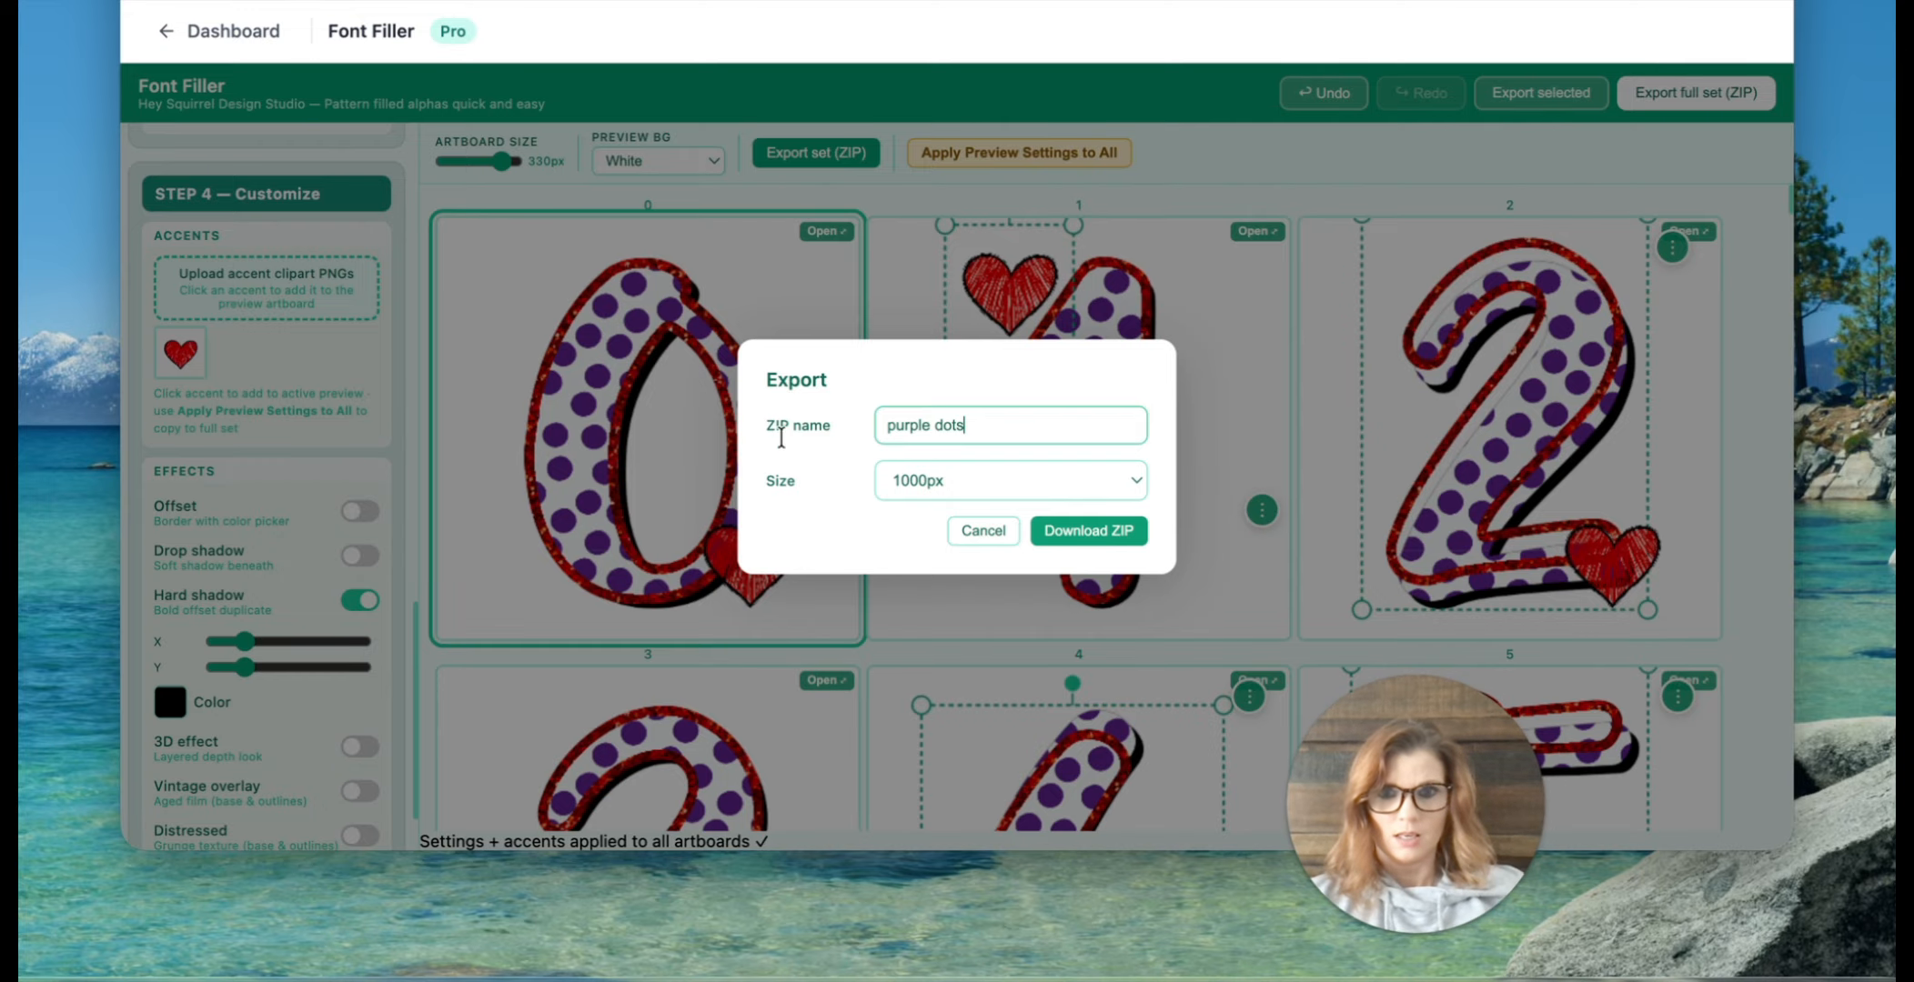
{"action": "left_click", "coordinate": [938, 483]}
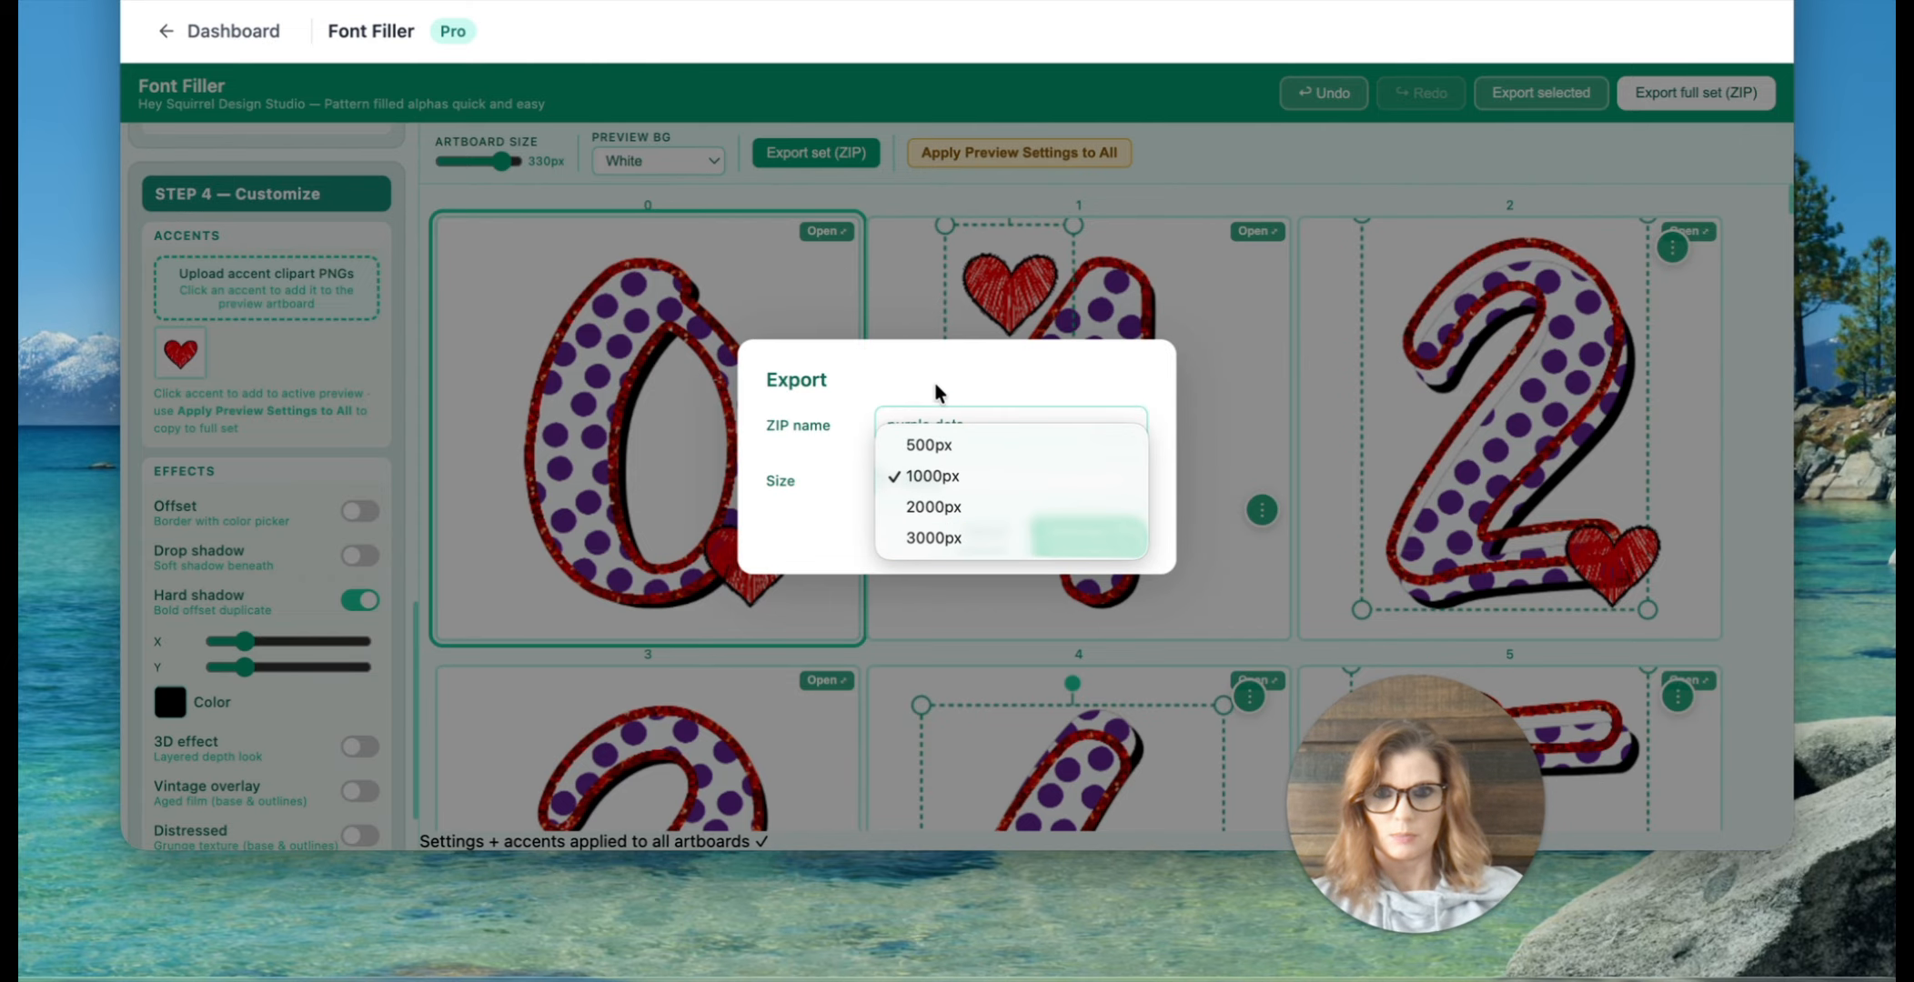
{"action": "left_click", "coordinate": [951, 478]}
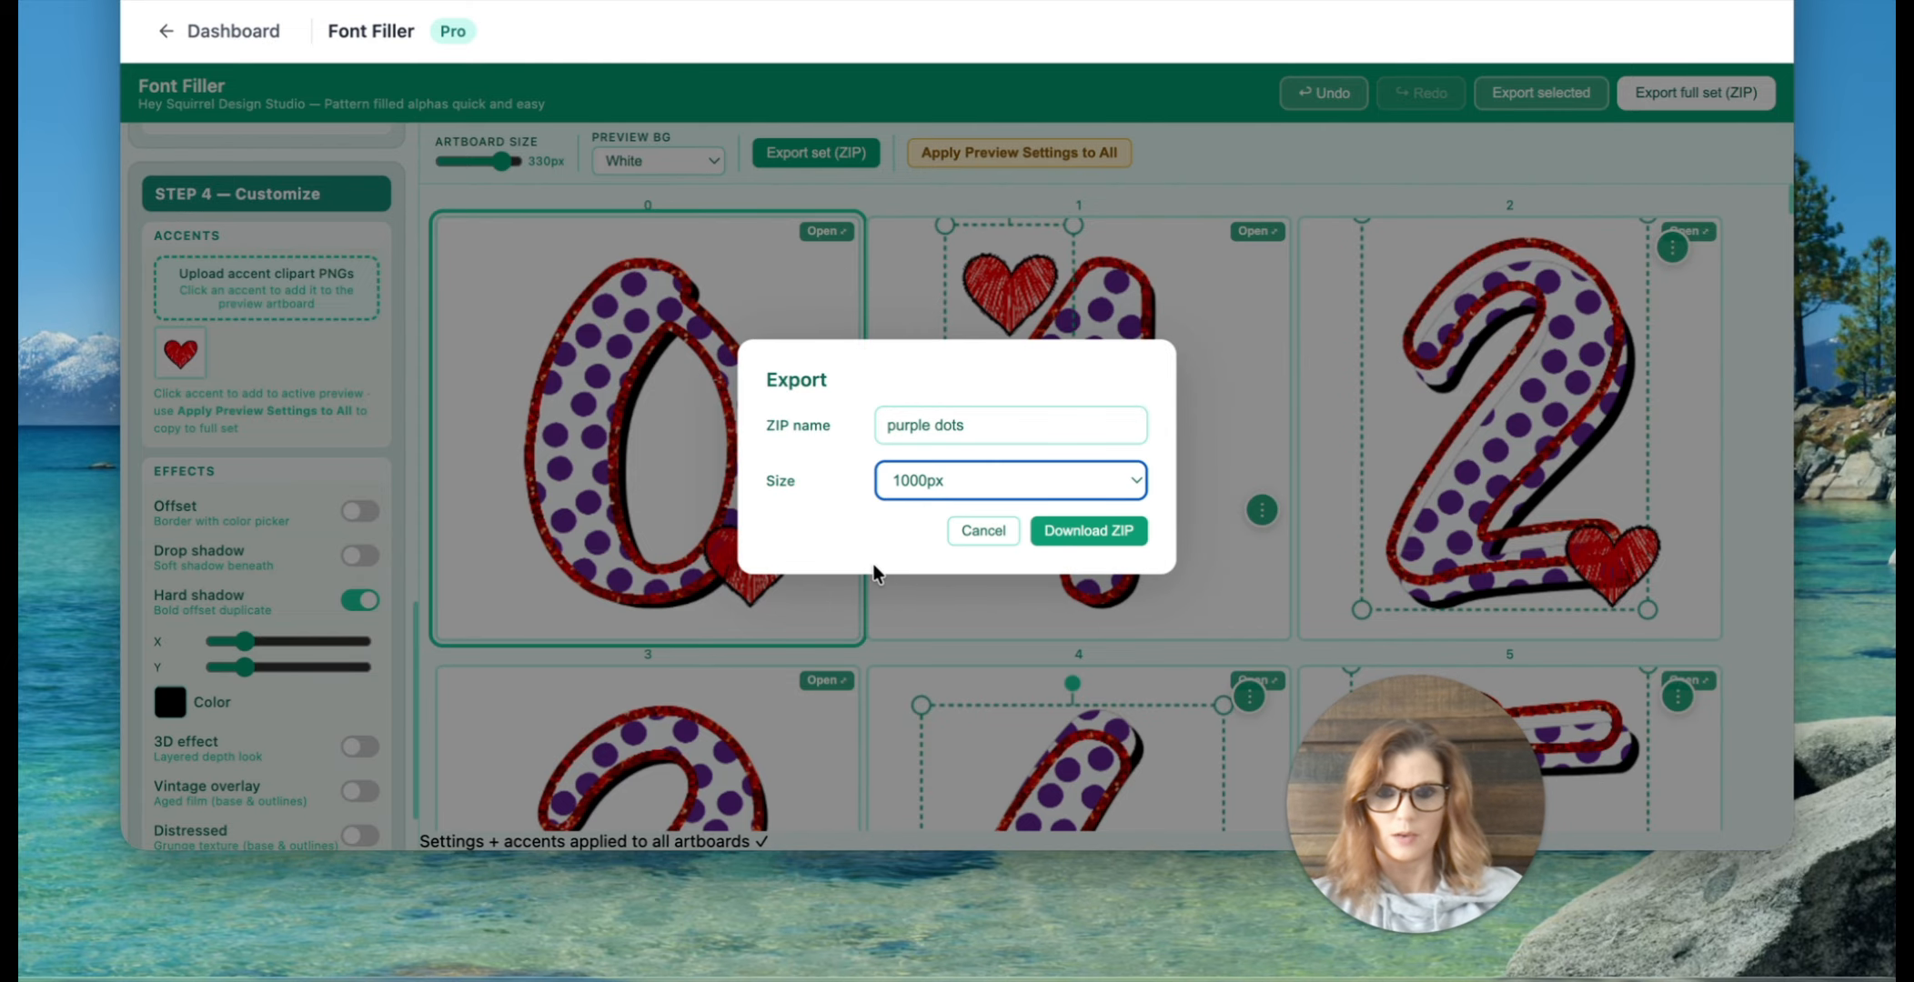
{"action": "left_click", "coordinate": [1096, 535]}
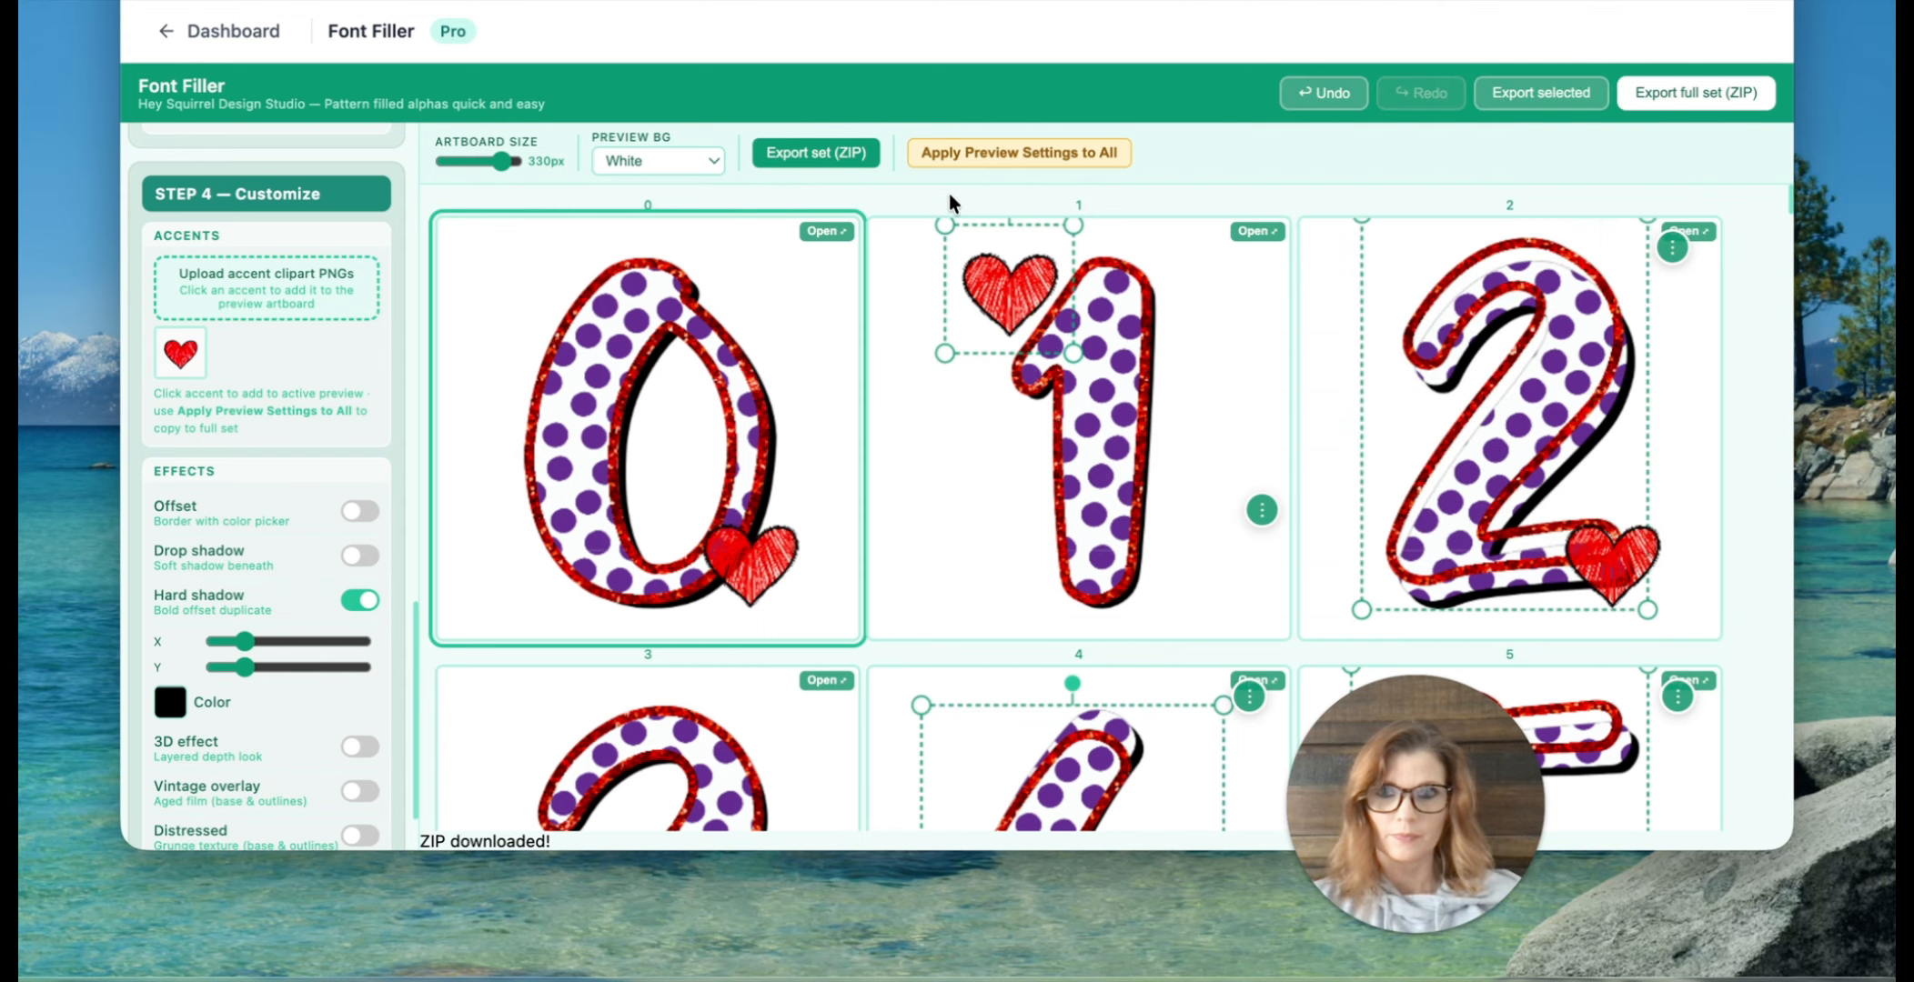
Step: Preview the characters on the Checkerboard and Black backgrounds, and set the preview background back to White
{"action": "left_click", "coordinate": [686, 161]}
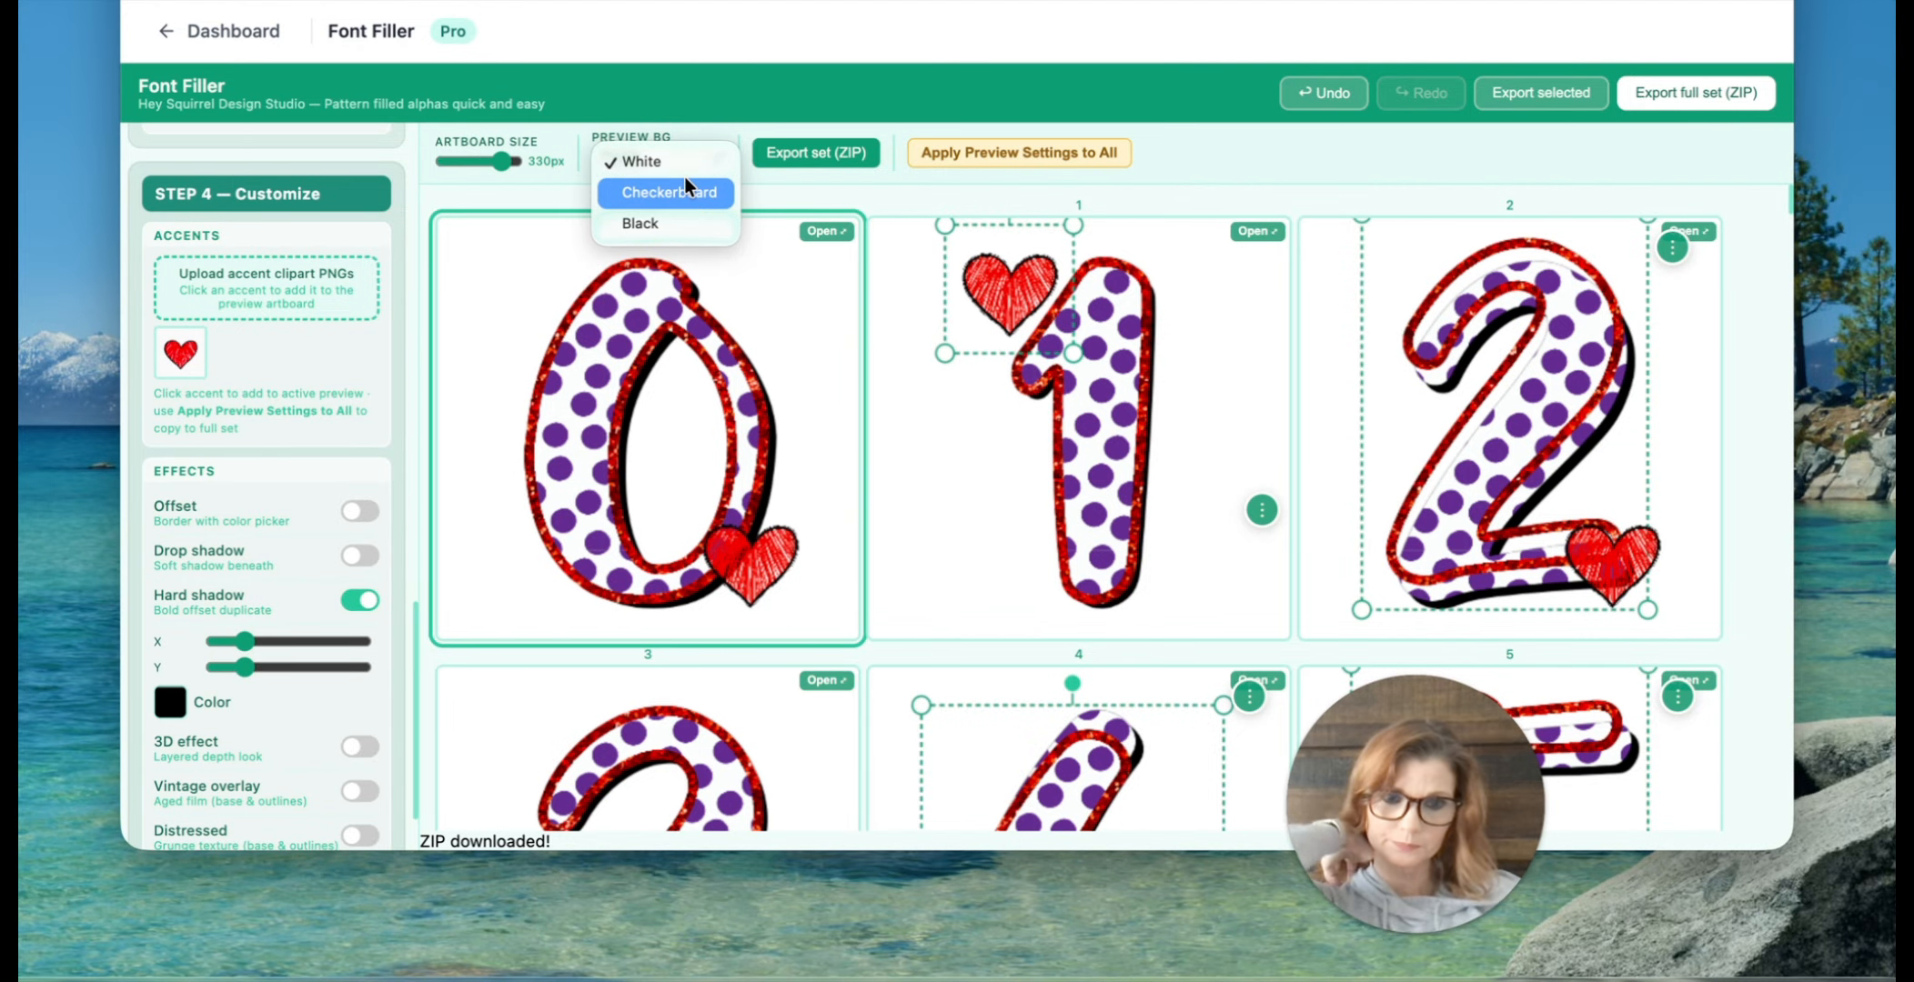
{"action": "left_click", "coordinate": [674, 195]}
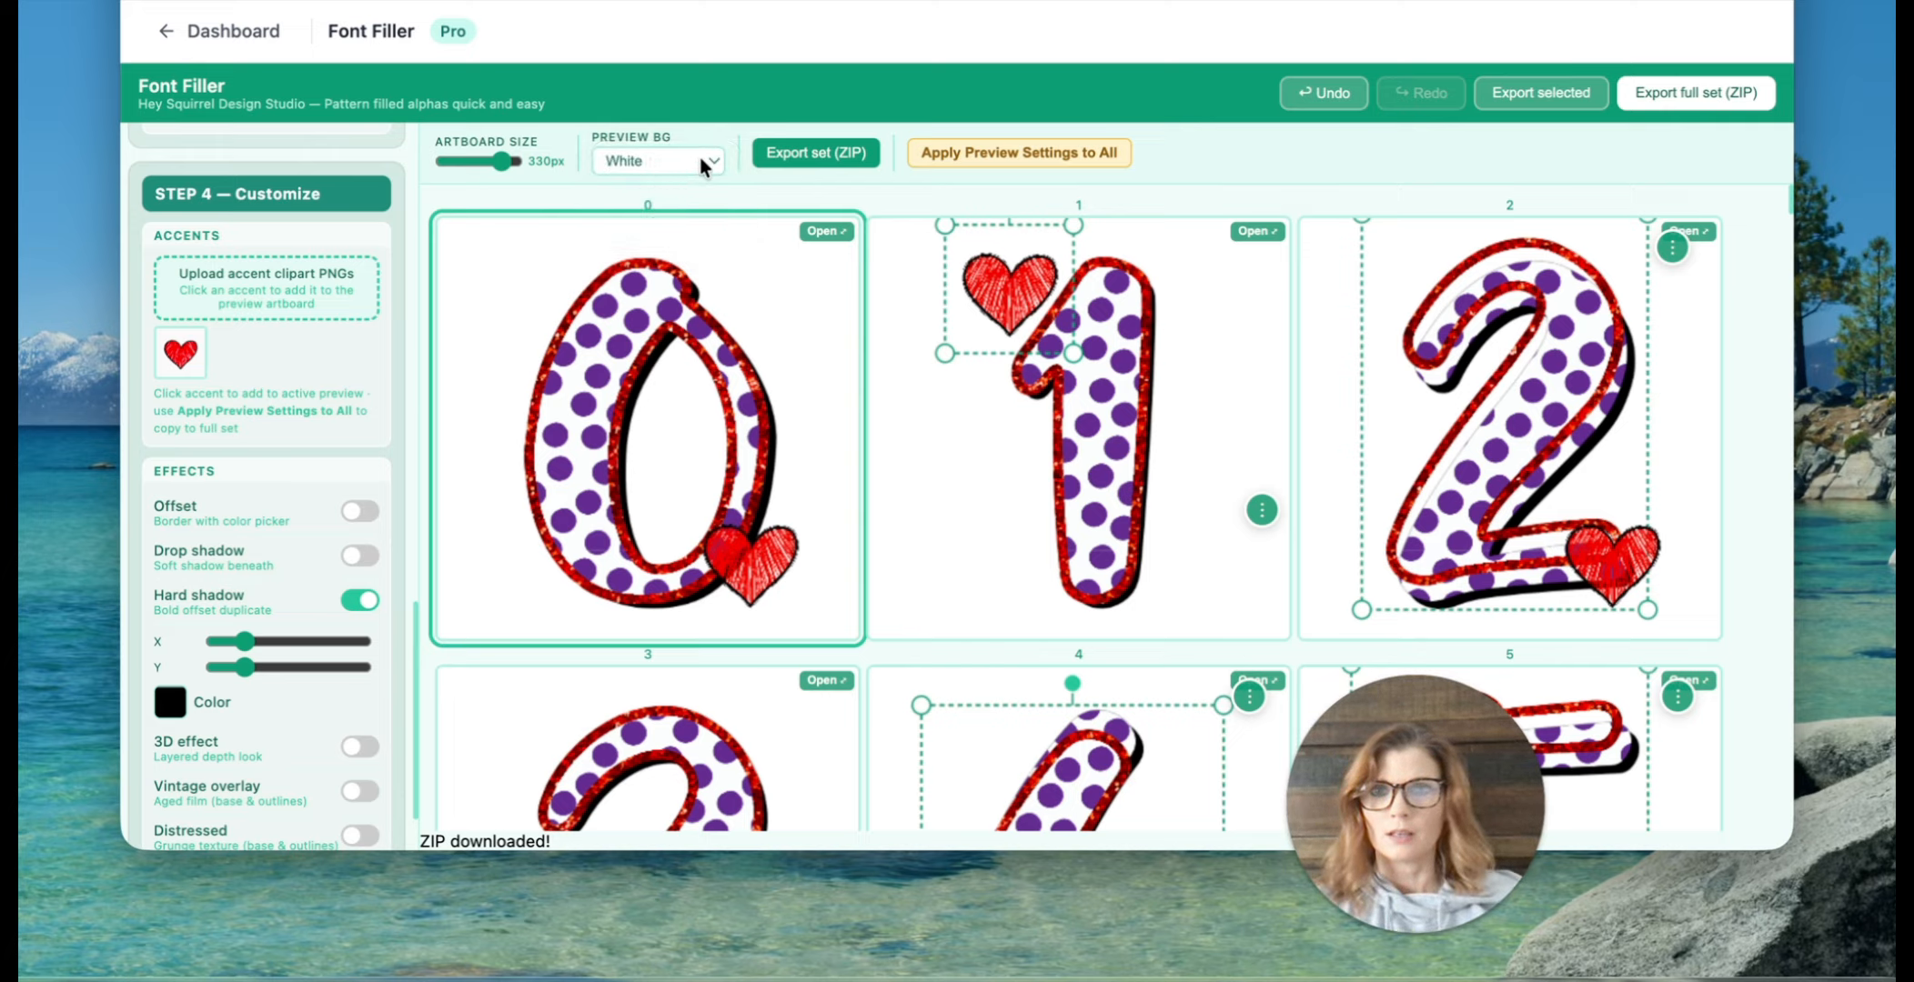
{"action": "left_click", "coordinate": [705, 162]}
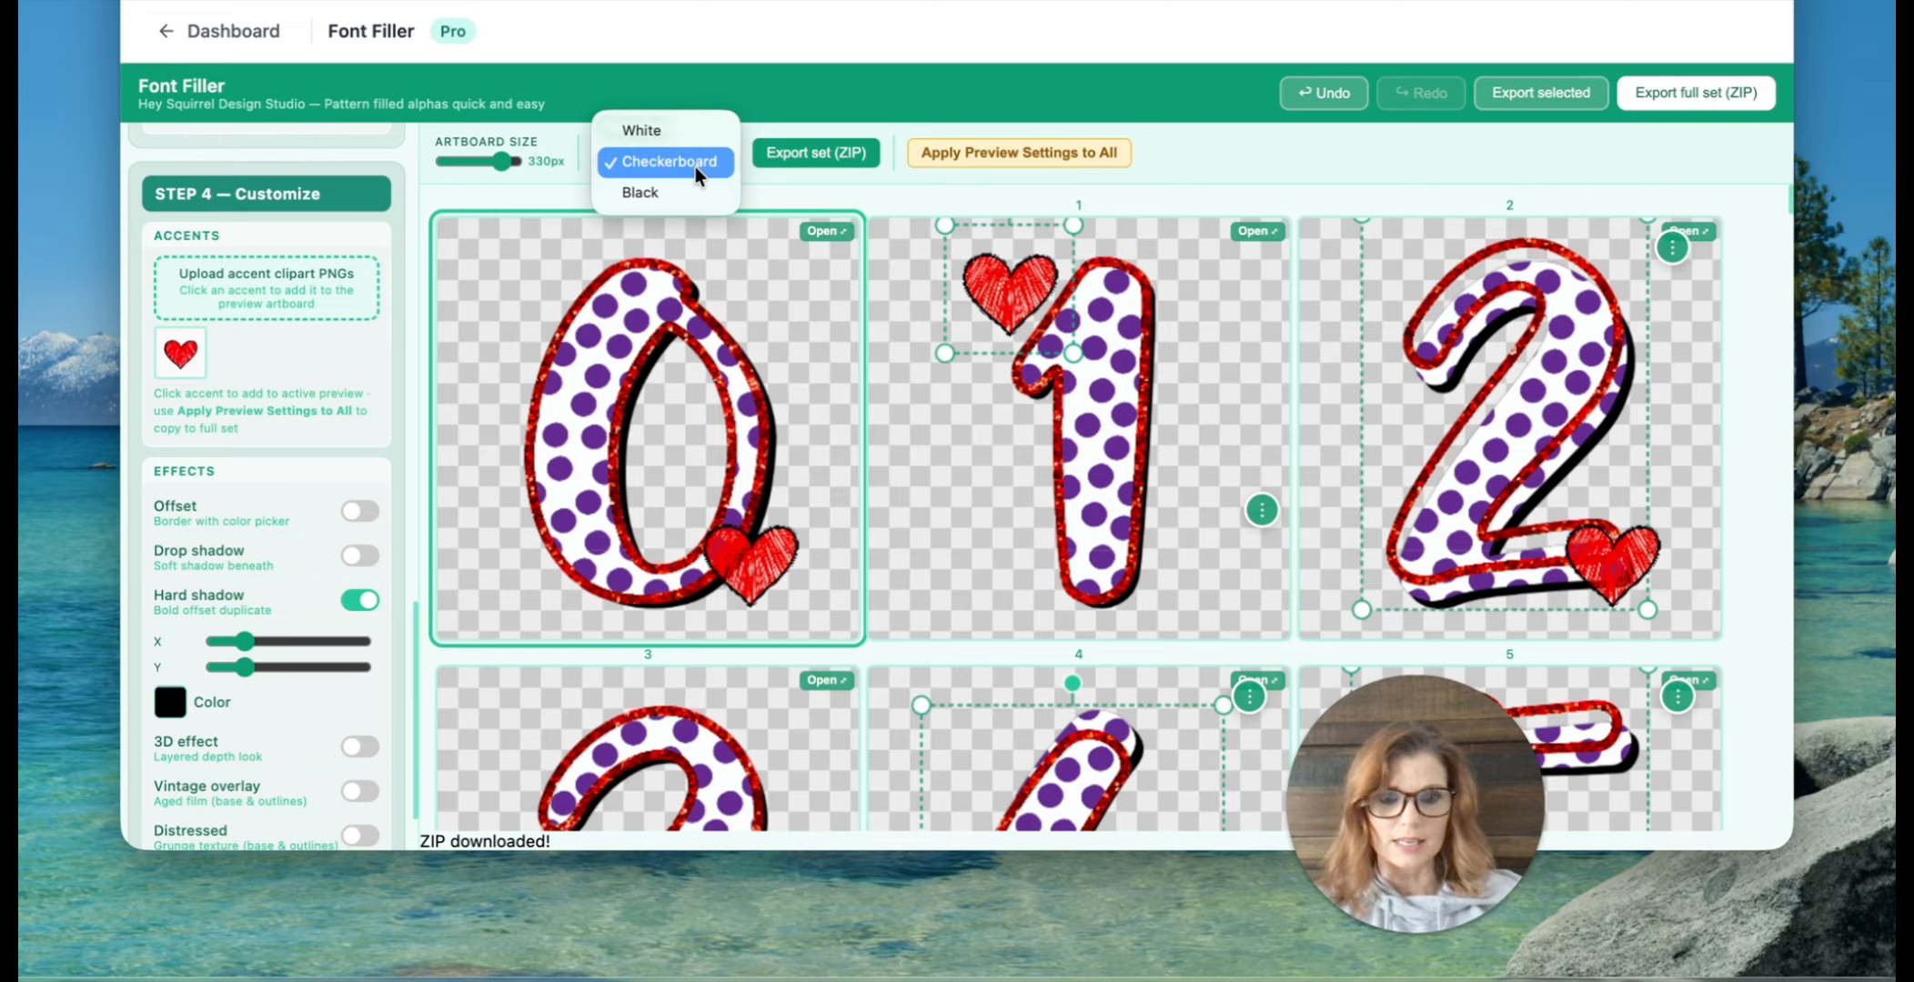
{"action": "left_click", "coordinate": [649, 197]}
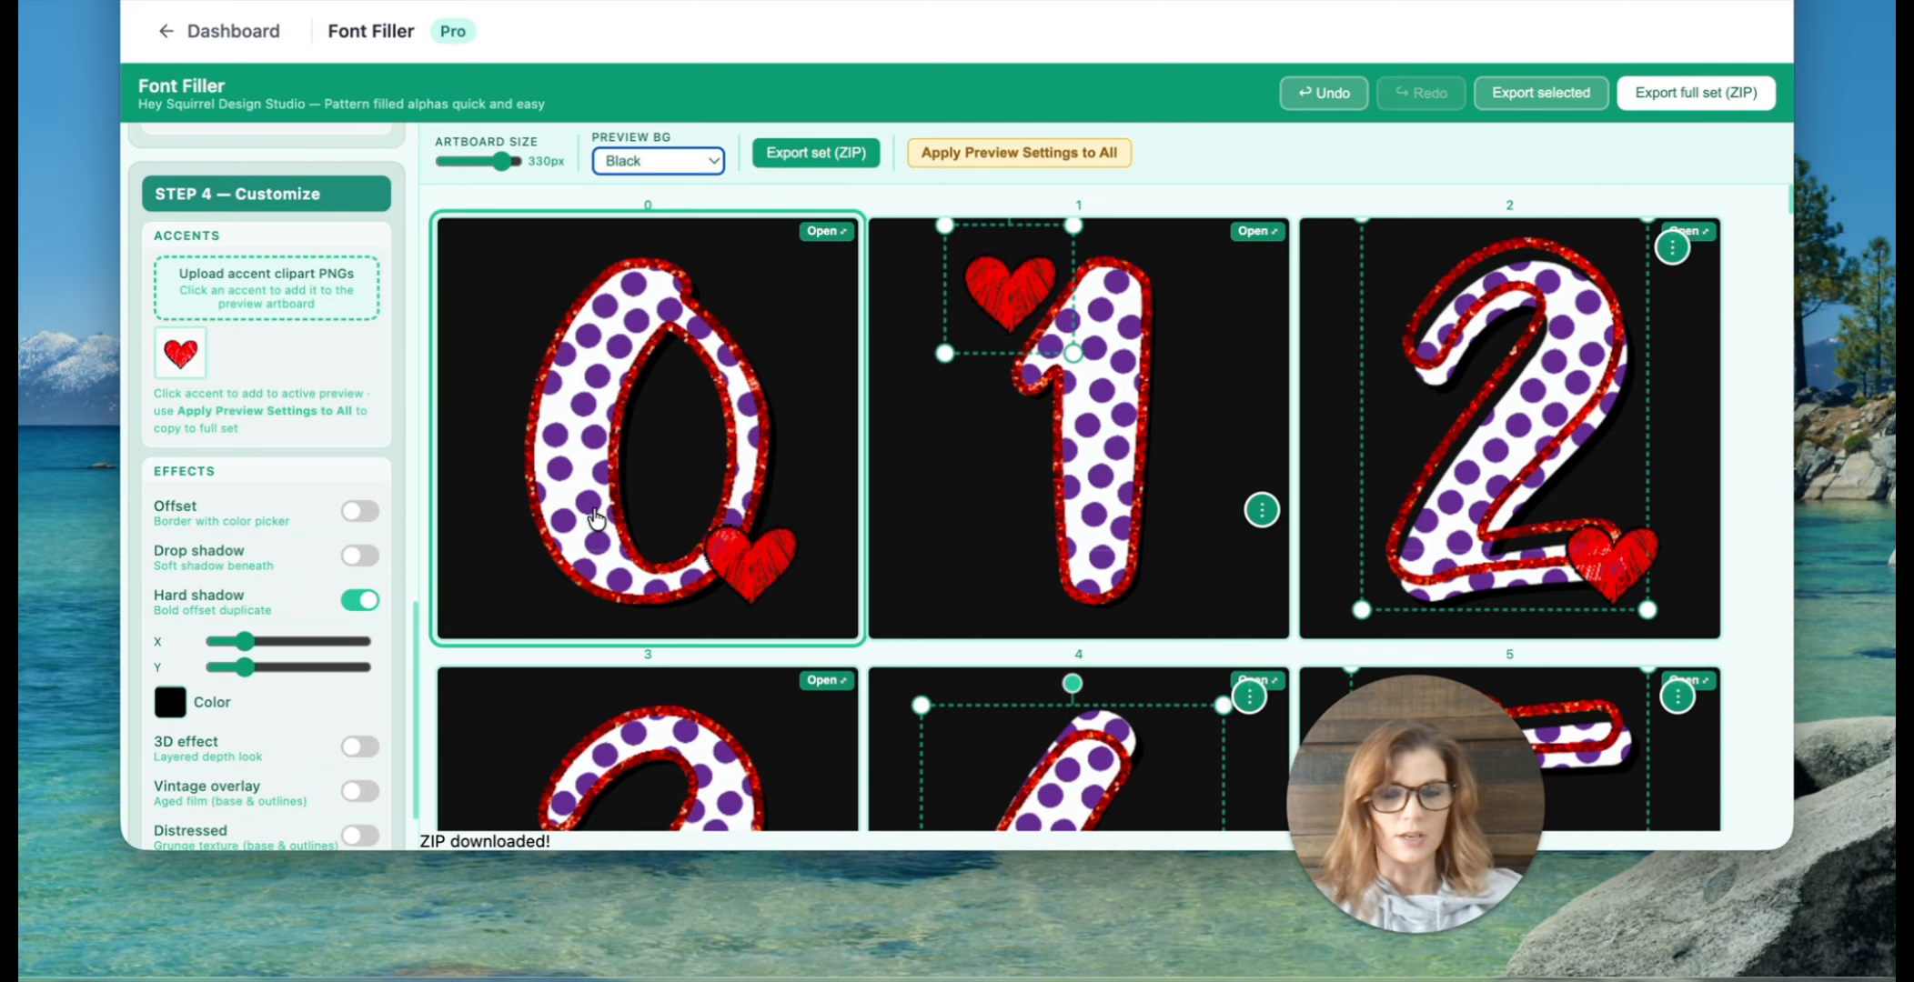
{"action": "left_click", "coordinate": [689, 166]}
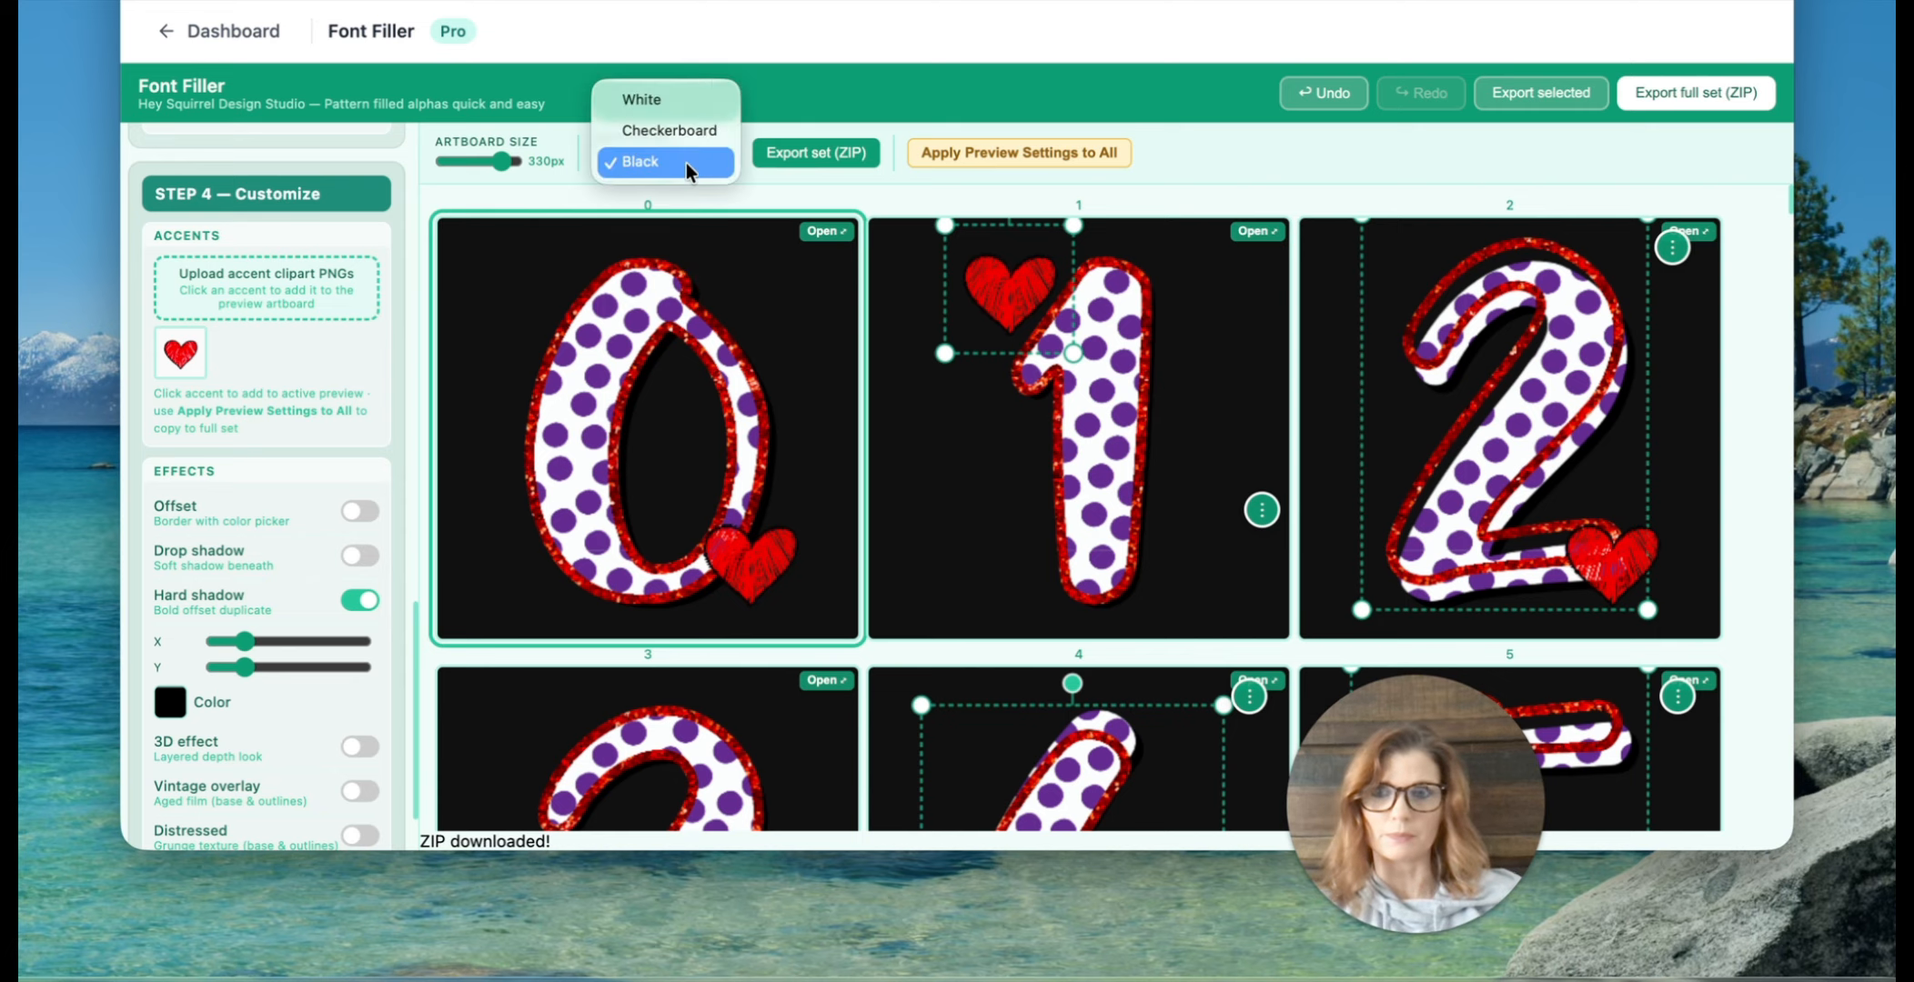
{"action": "left_click", "coordinate": [673, 130]}
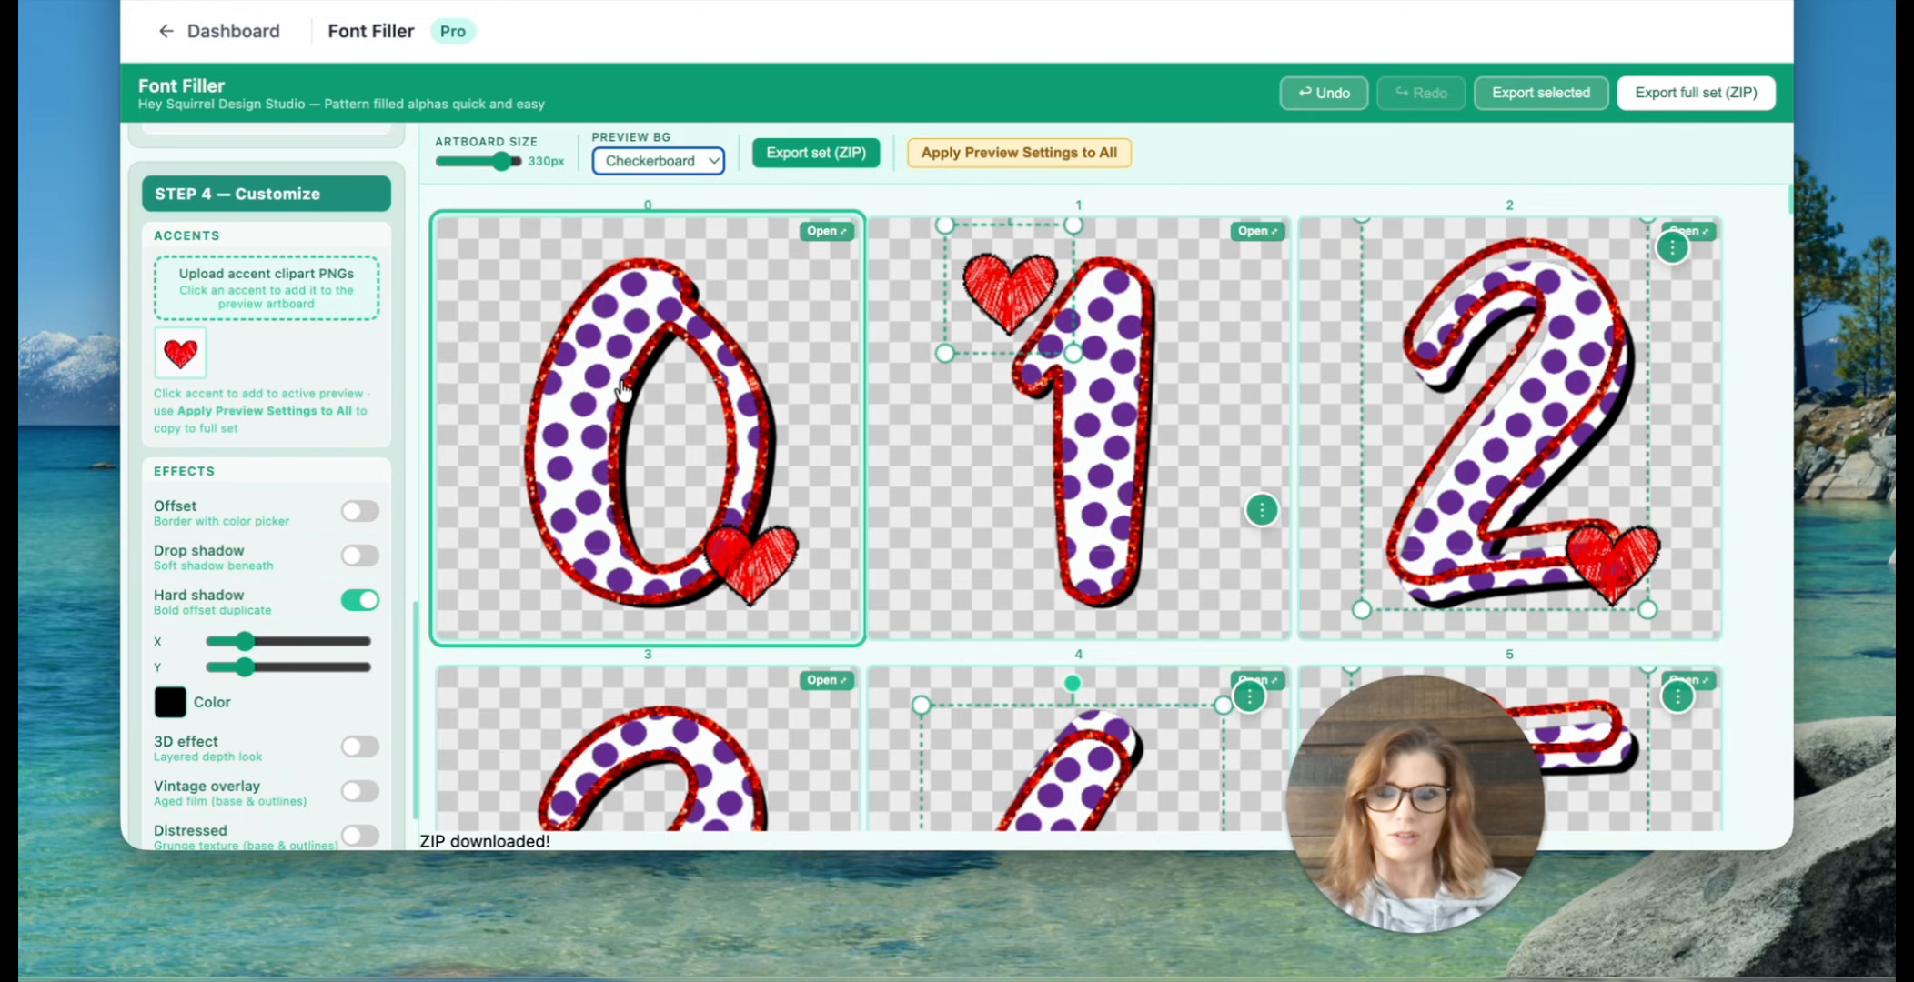
{"action": "left_click", "coordinate": [662, 160]}
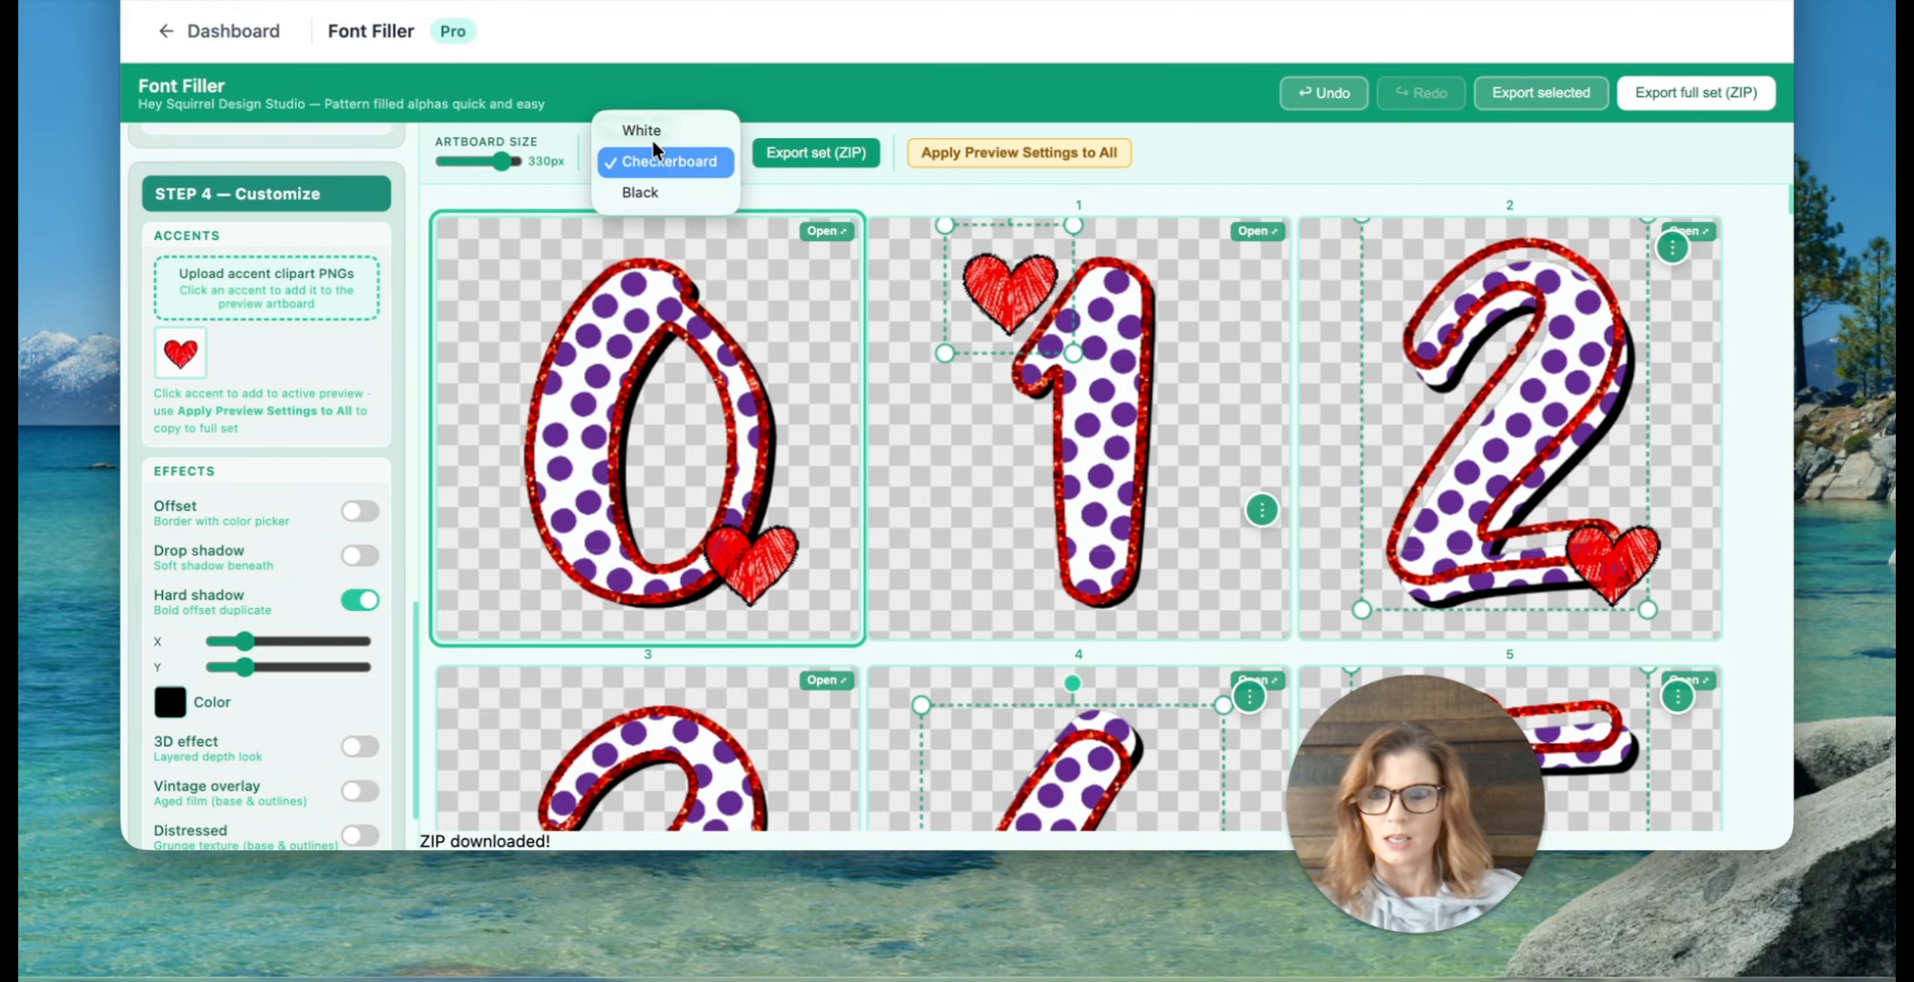
{"action": "left_click", "coordinate": [643, 162]}
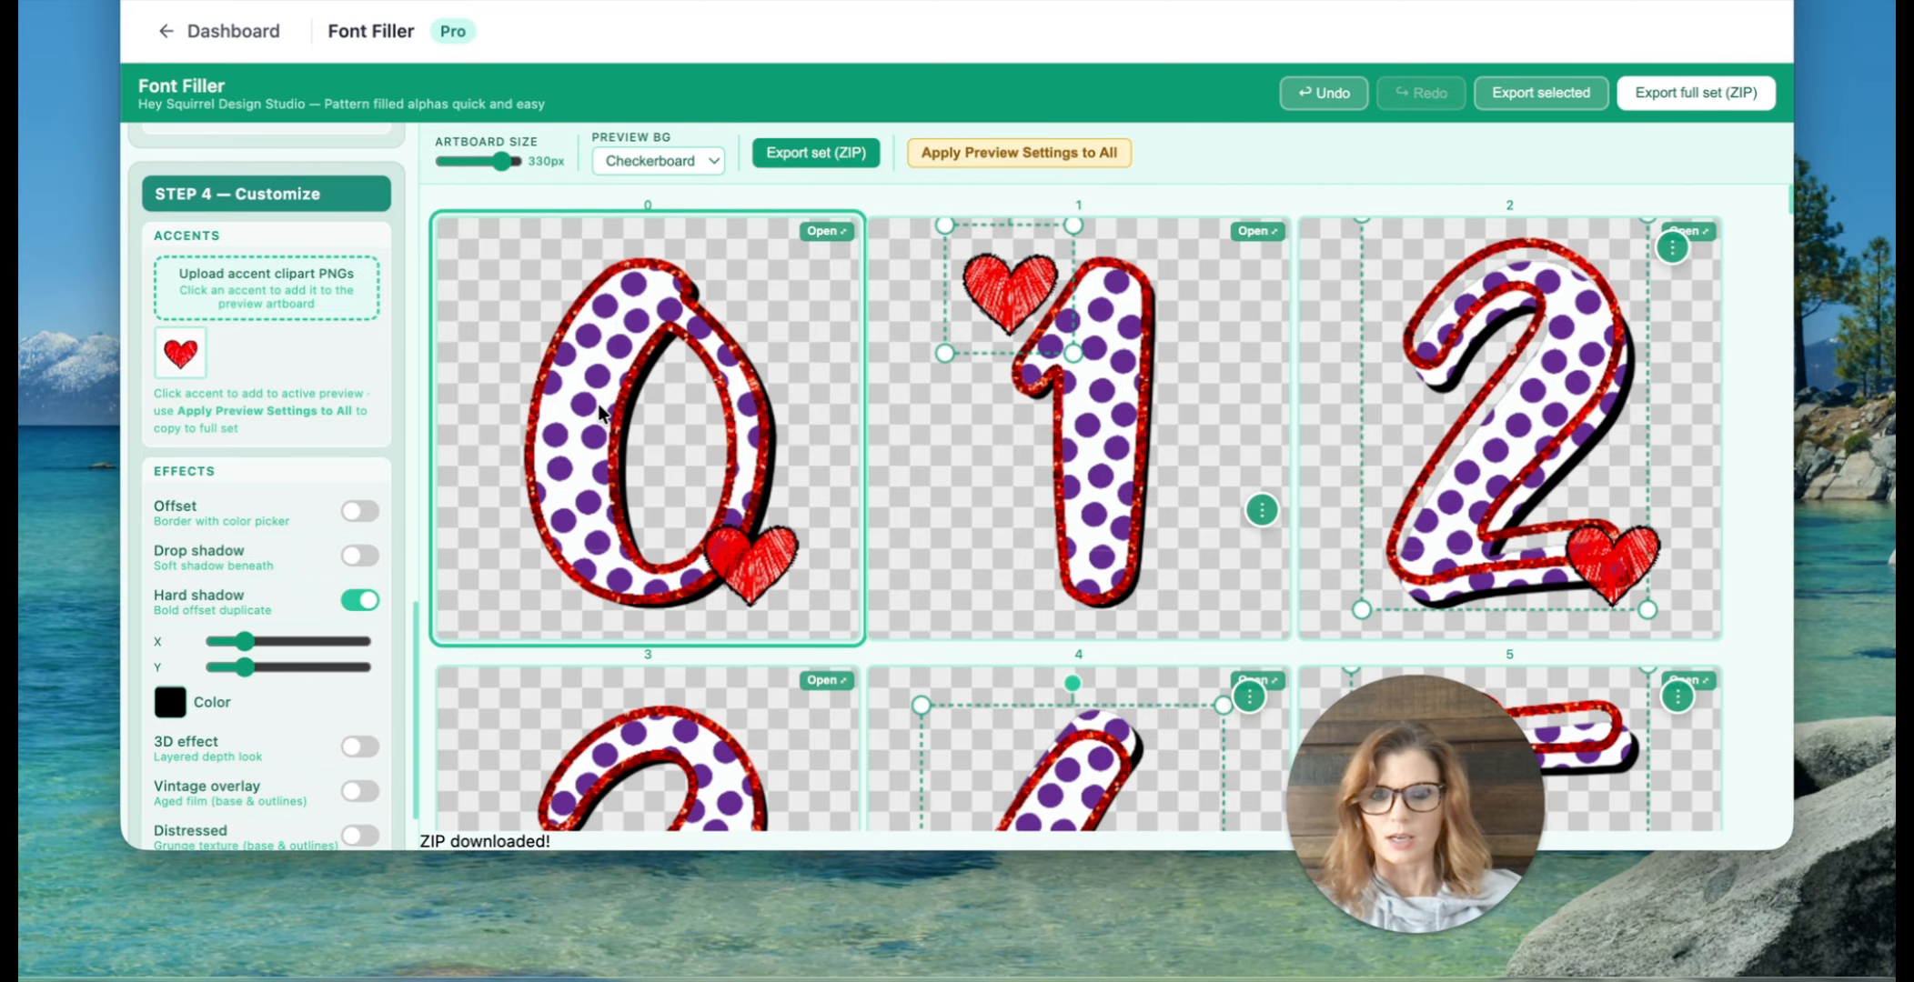
{"action": "scroll", "coordinate": [769, 443], "scroll_direction": "down", "scroll_amount": 5}
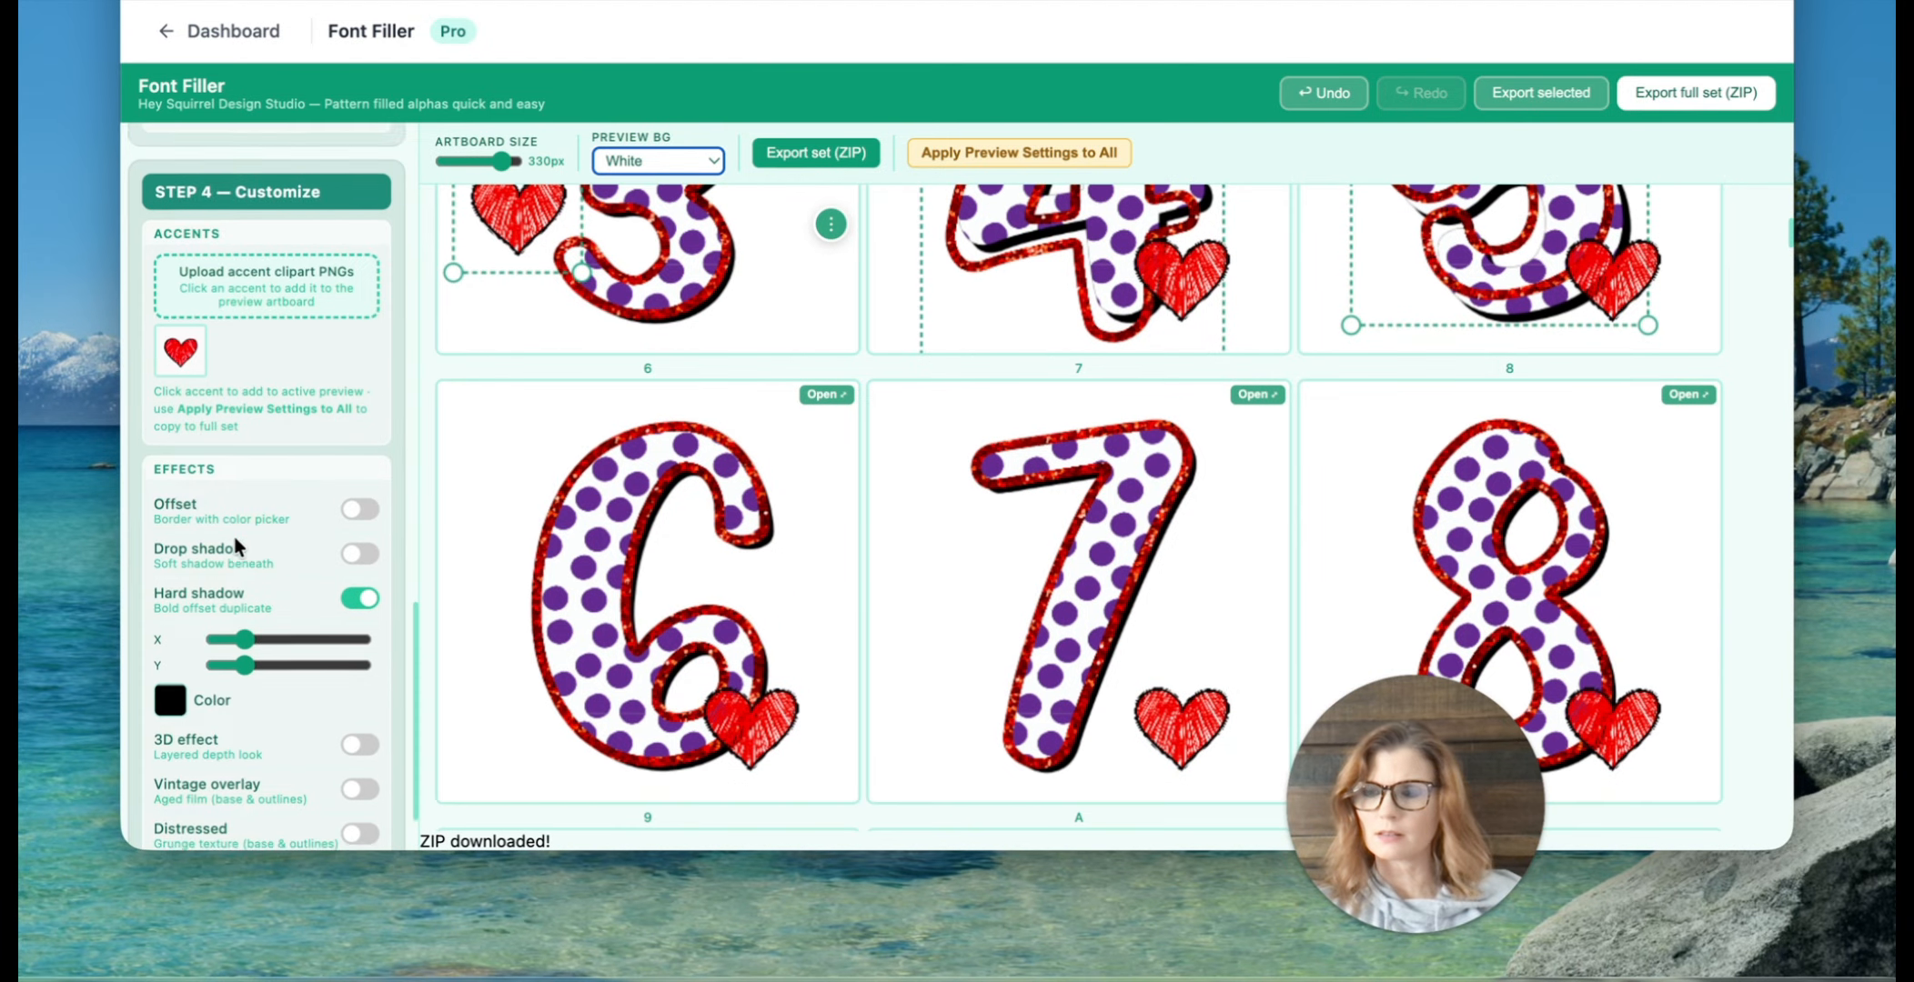
{"action": "scroll", "coordinate": [232, 536], "scroll_direction": "down", "scroll_amount": 2}
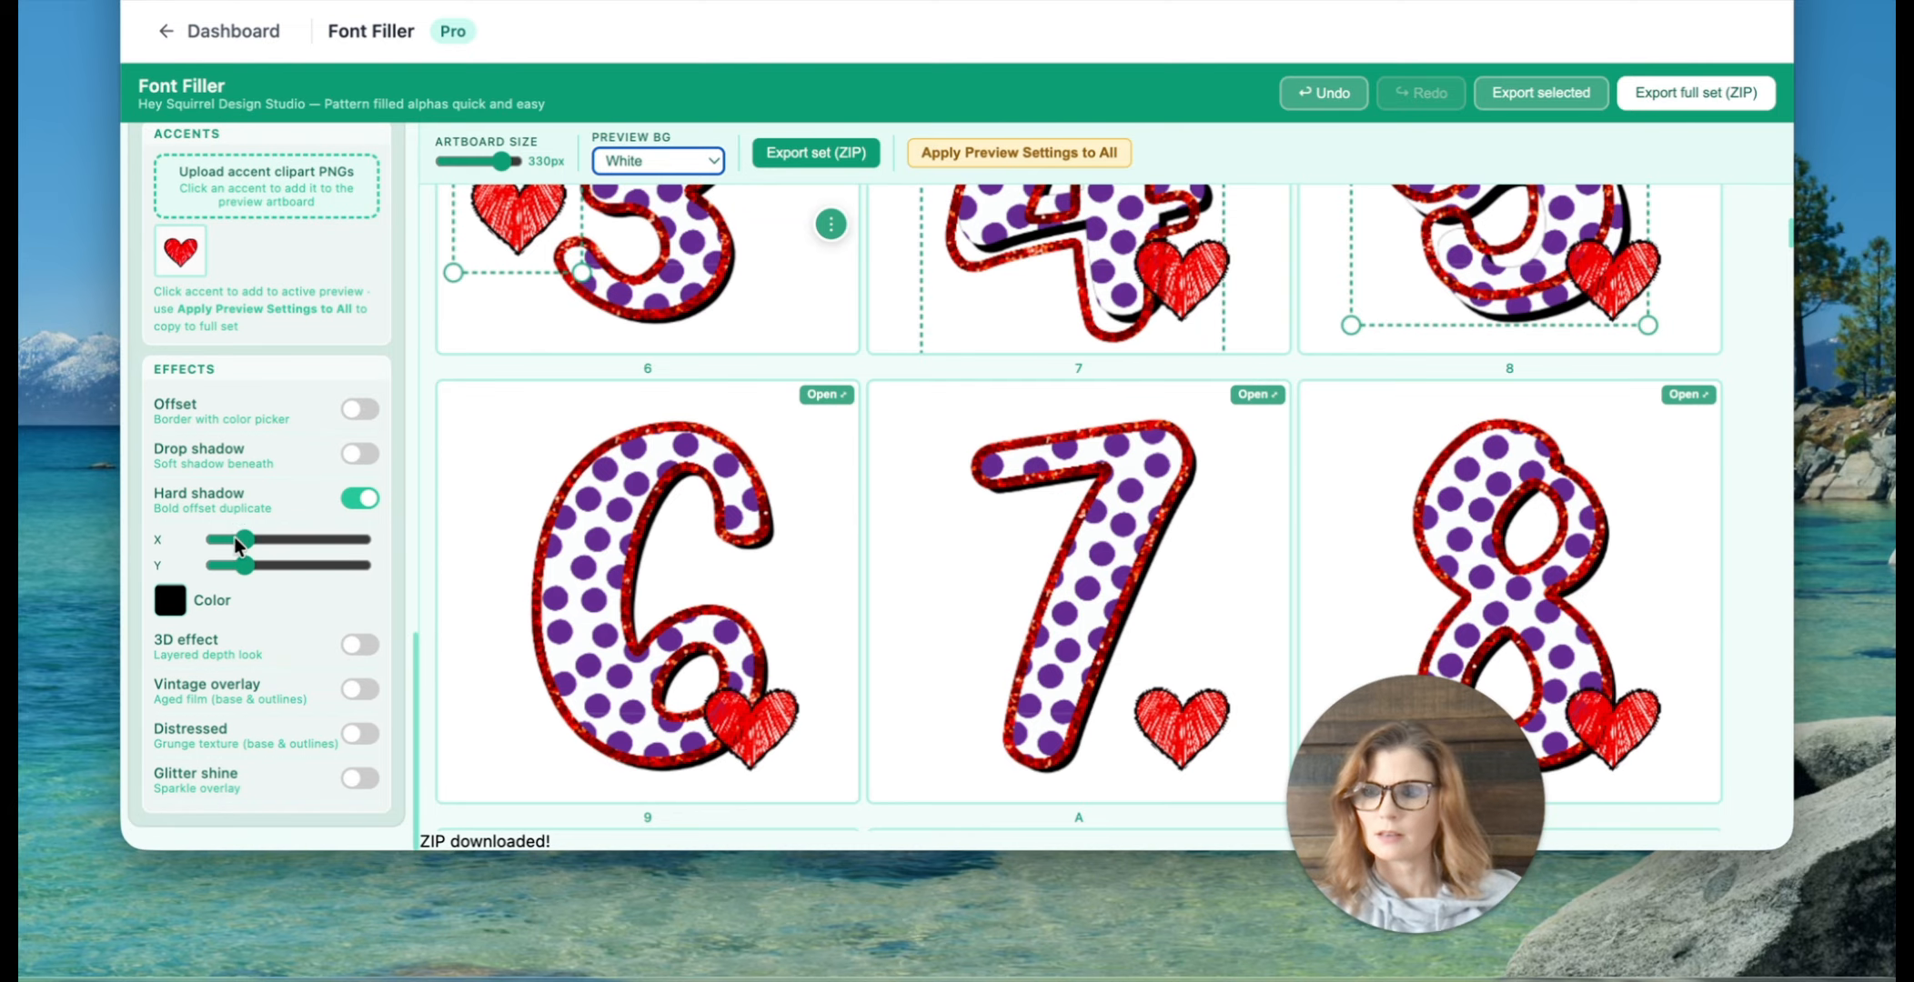
{"action": "scroll", "coordinate": [287, 450], "scroll_direction": "up", "scroll_amount": 10}
{"action": "scroll", "coordinate": [512, 449], "scroll_direction": "up", "scroll_amount": 10}
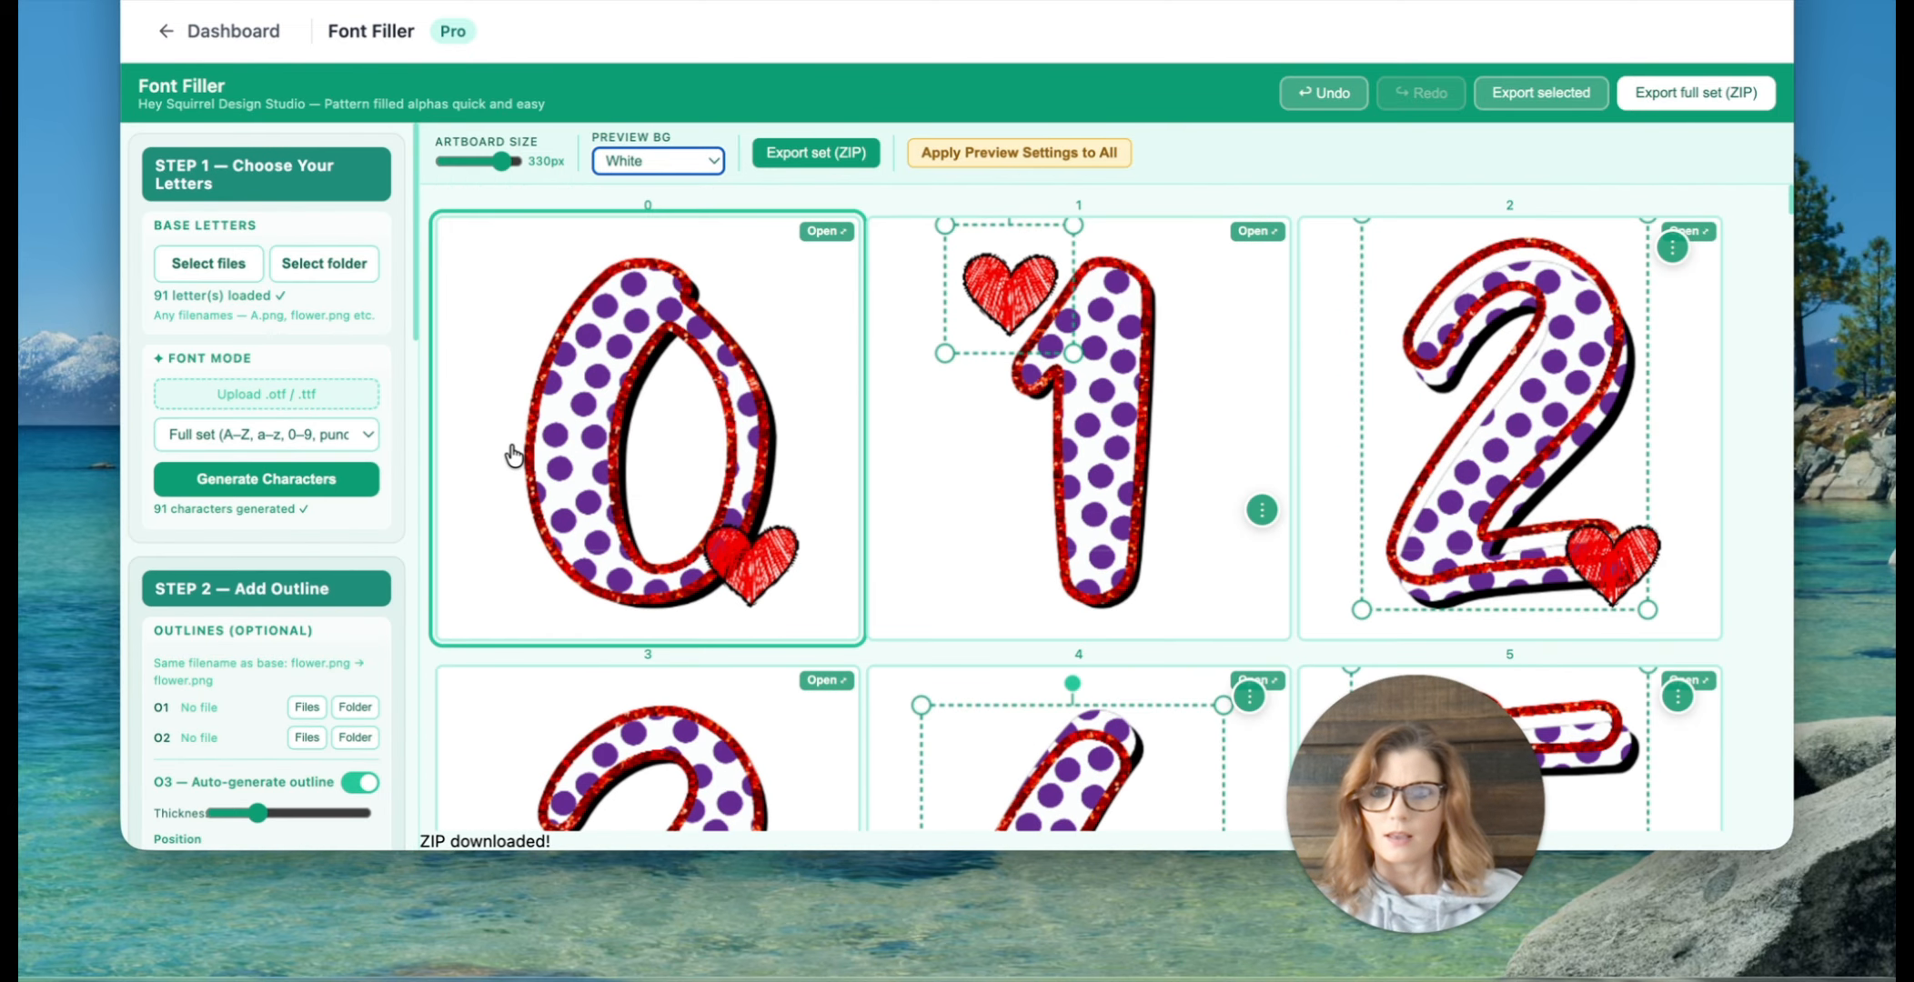
Step: Leave Font Filler for the dashboard and open the Alpha Set Mockup Maker
{"action": "left_click", "coordinate": [175, 44]}
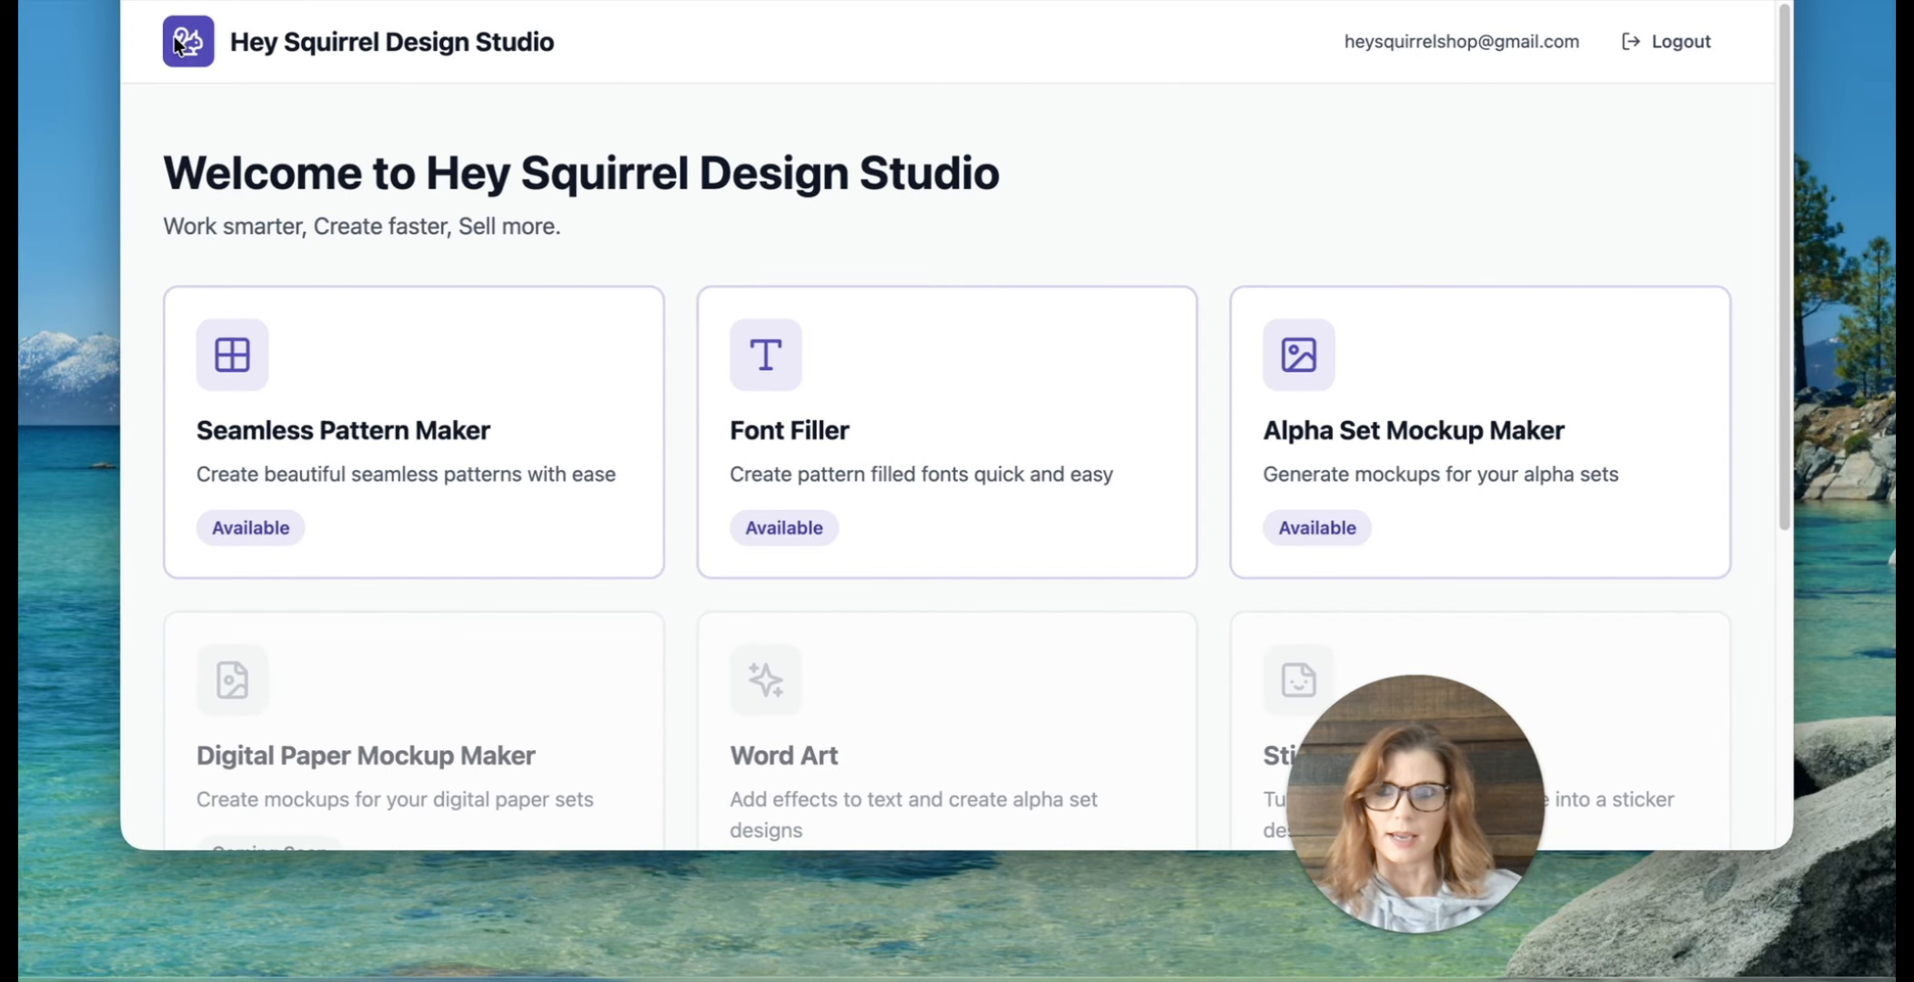
{"action": "left_click", "coordinate": [1324, 386]}
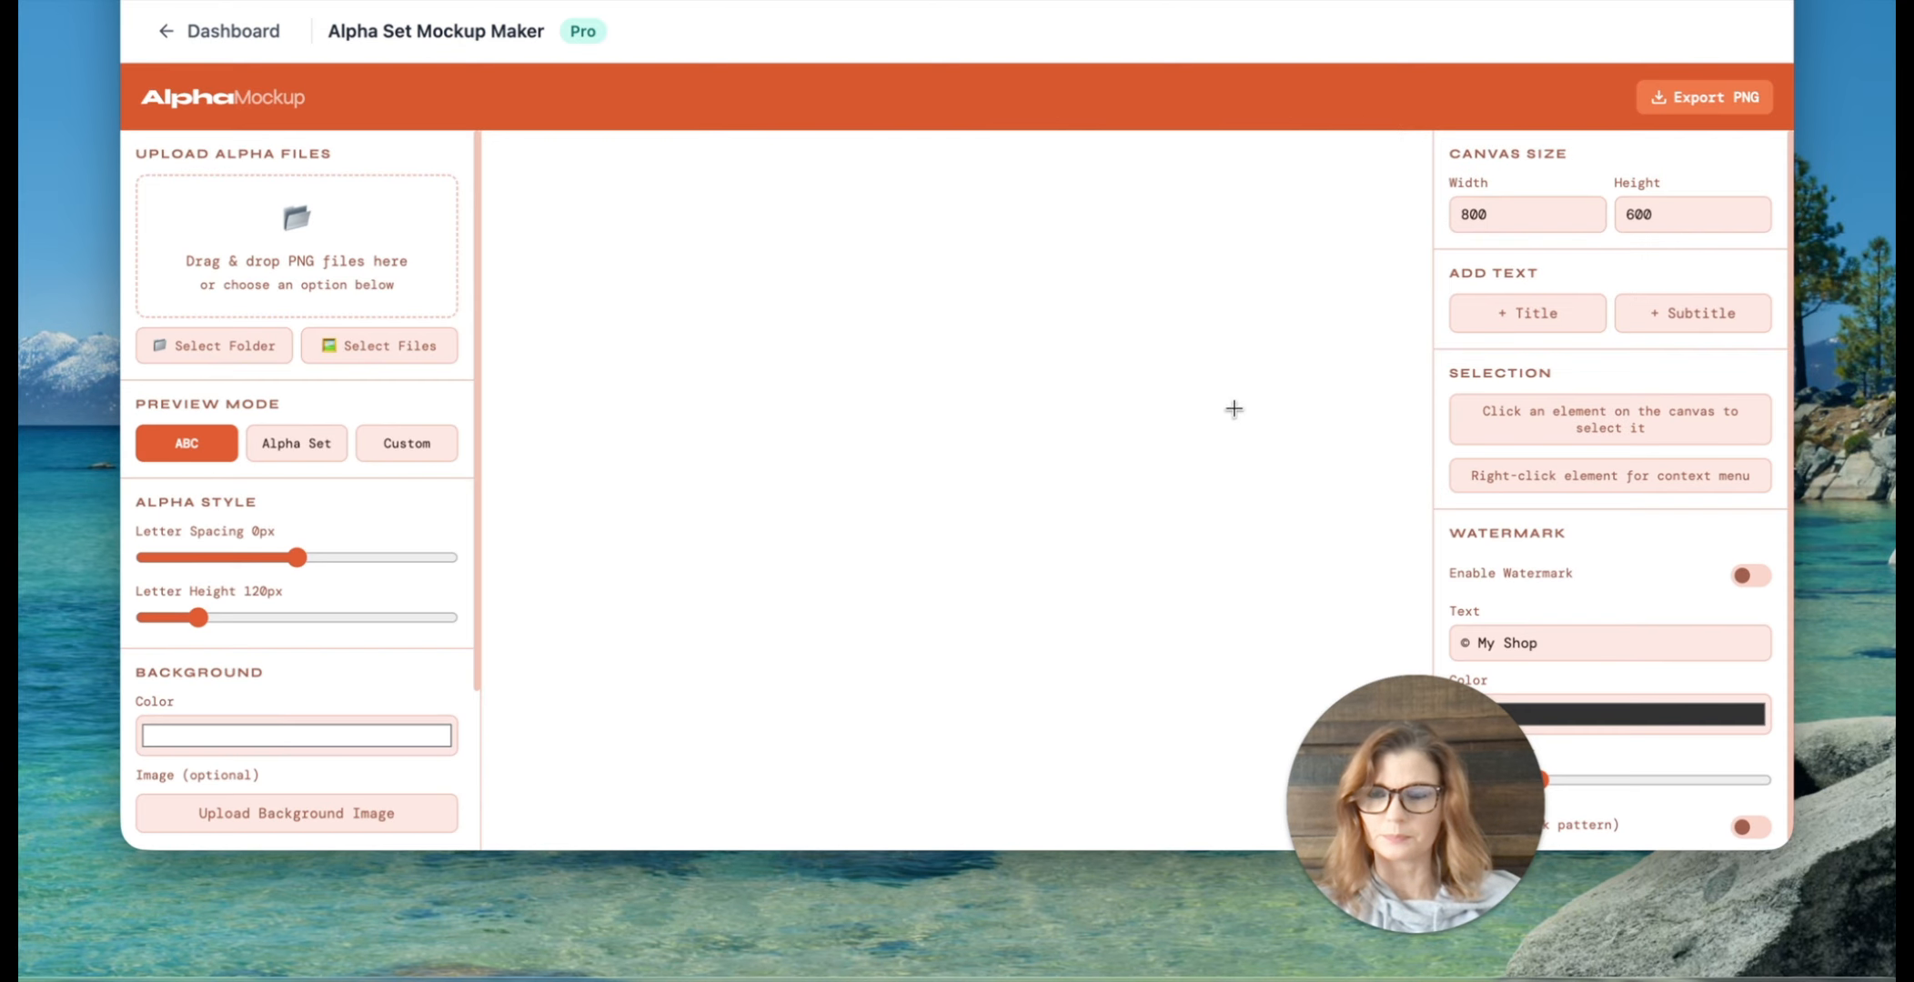
{"action": "left_click_drag", "start_coordinate": [1392, 801], "coordinate": [1746, 937]}
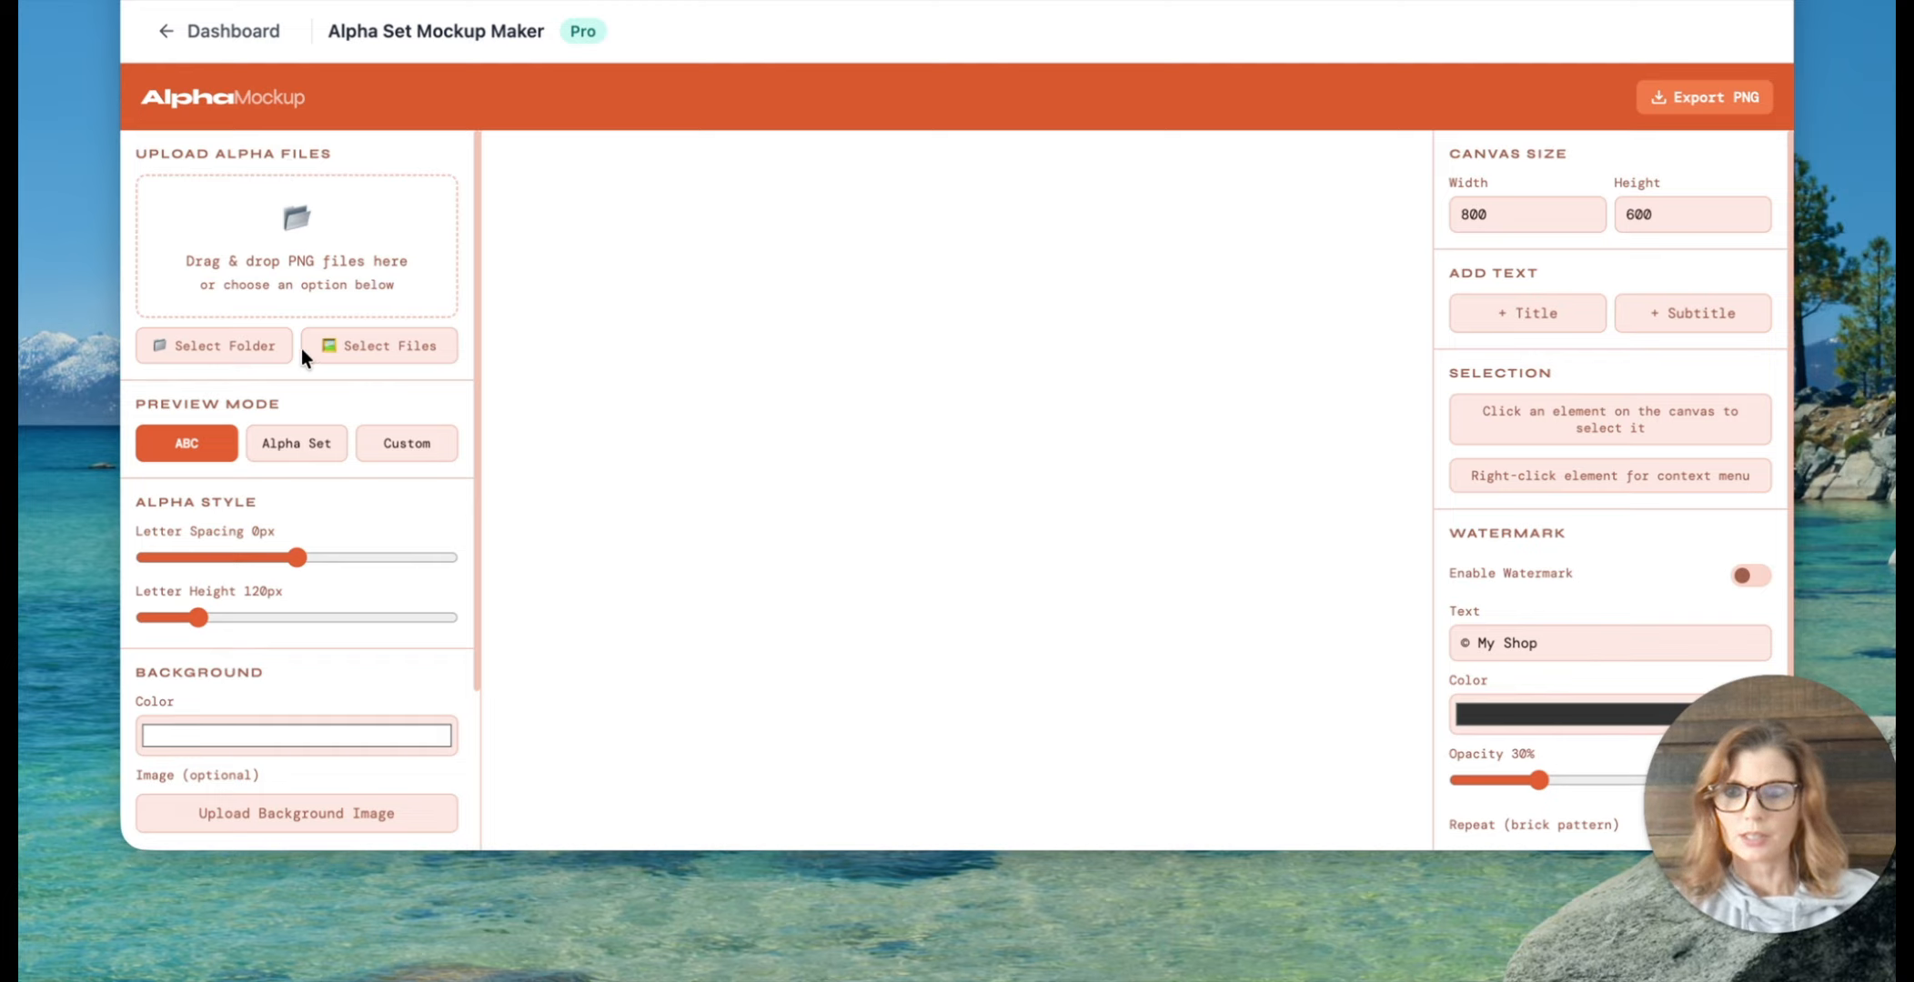
Step: Upload the "Output - Completed" folder from the Alpha App location as the alpha files and approve the upload
{"action": "left_click", "coordinate": [223, 355]}
{"action": "double_click", "coordinate": [474, 145]}
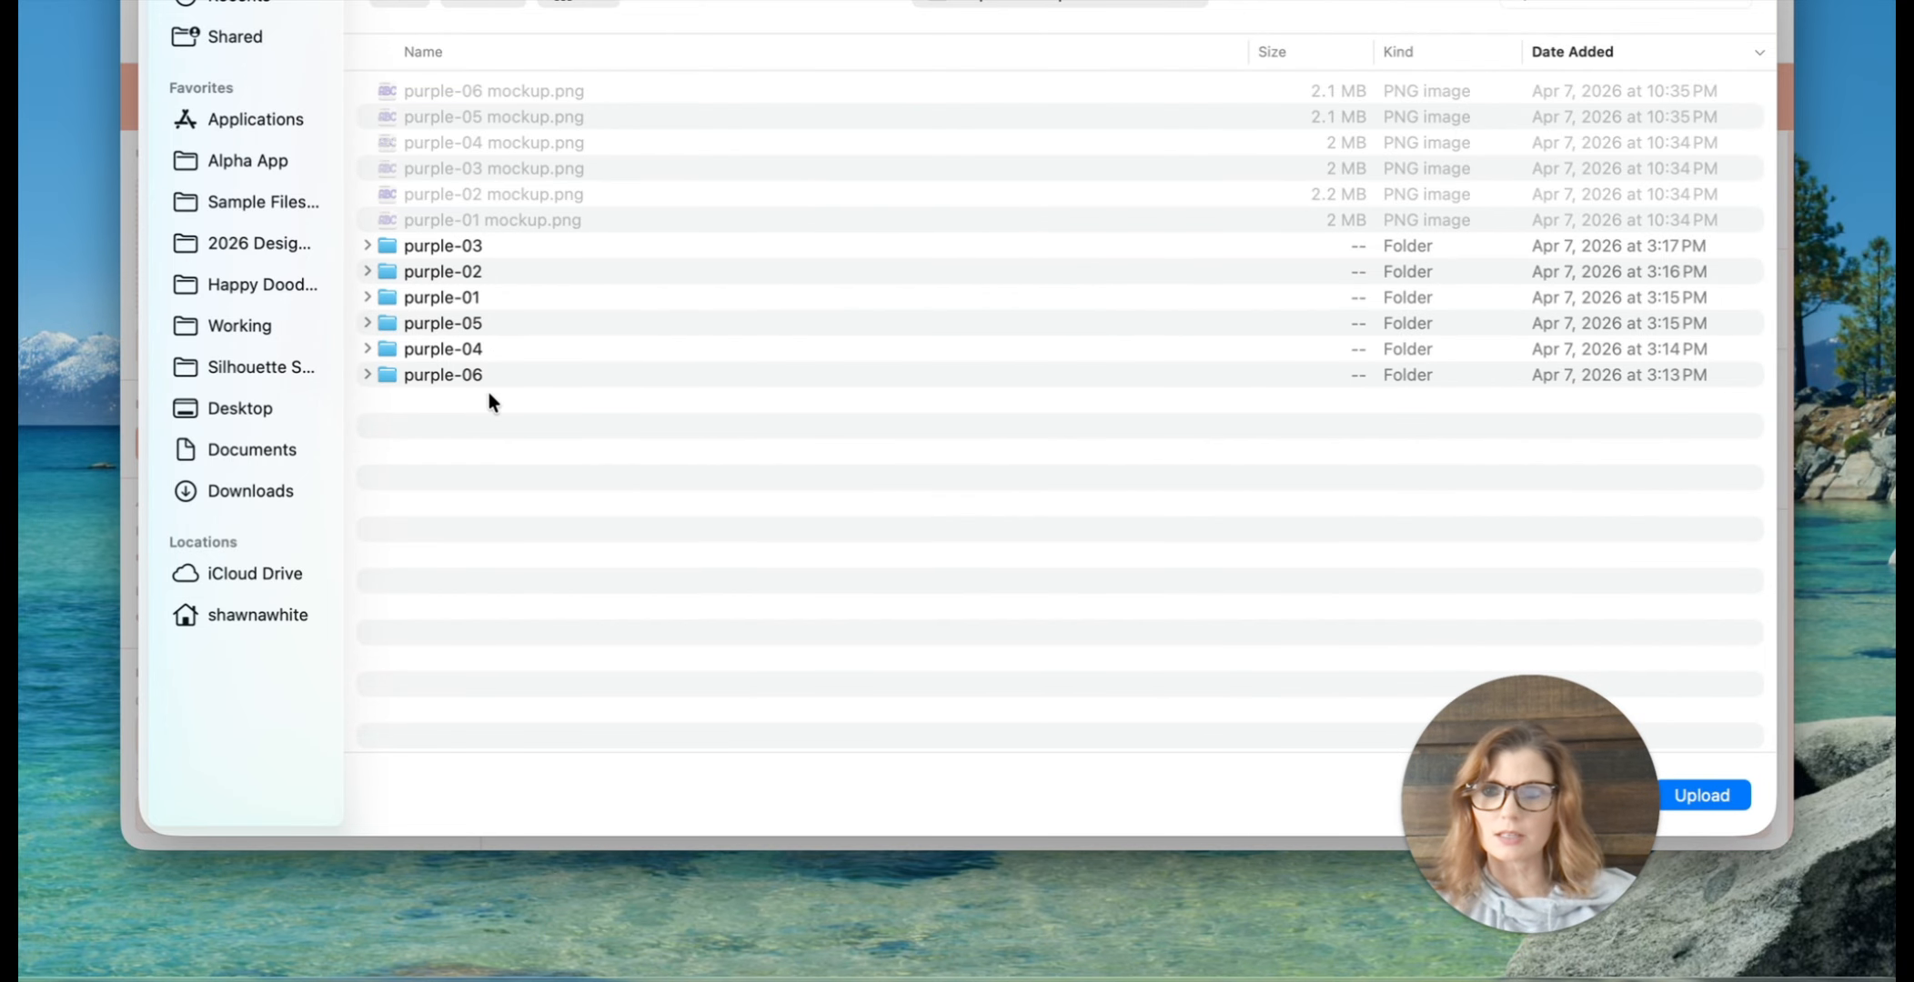
{"action": "double_click", "coordinate": [464, 373]}
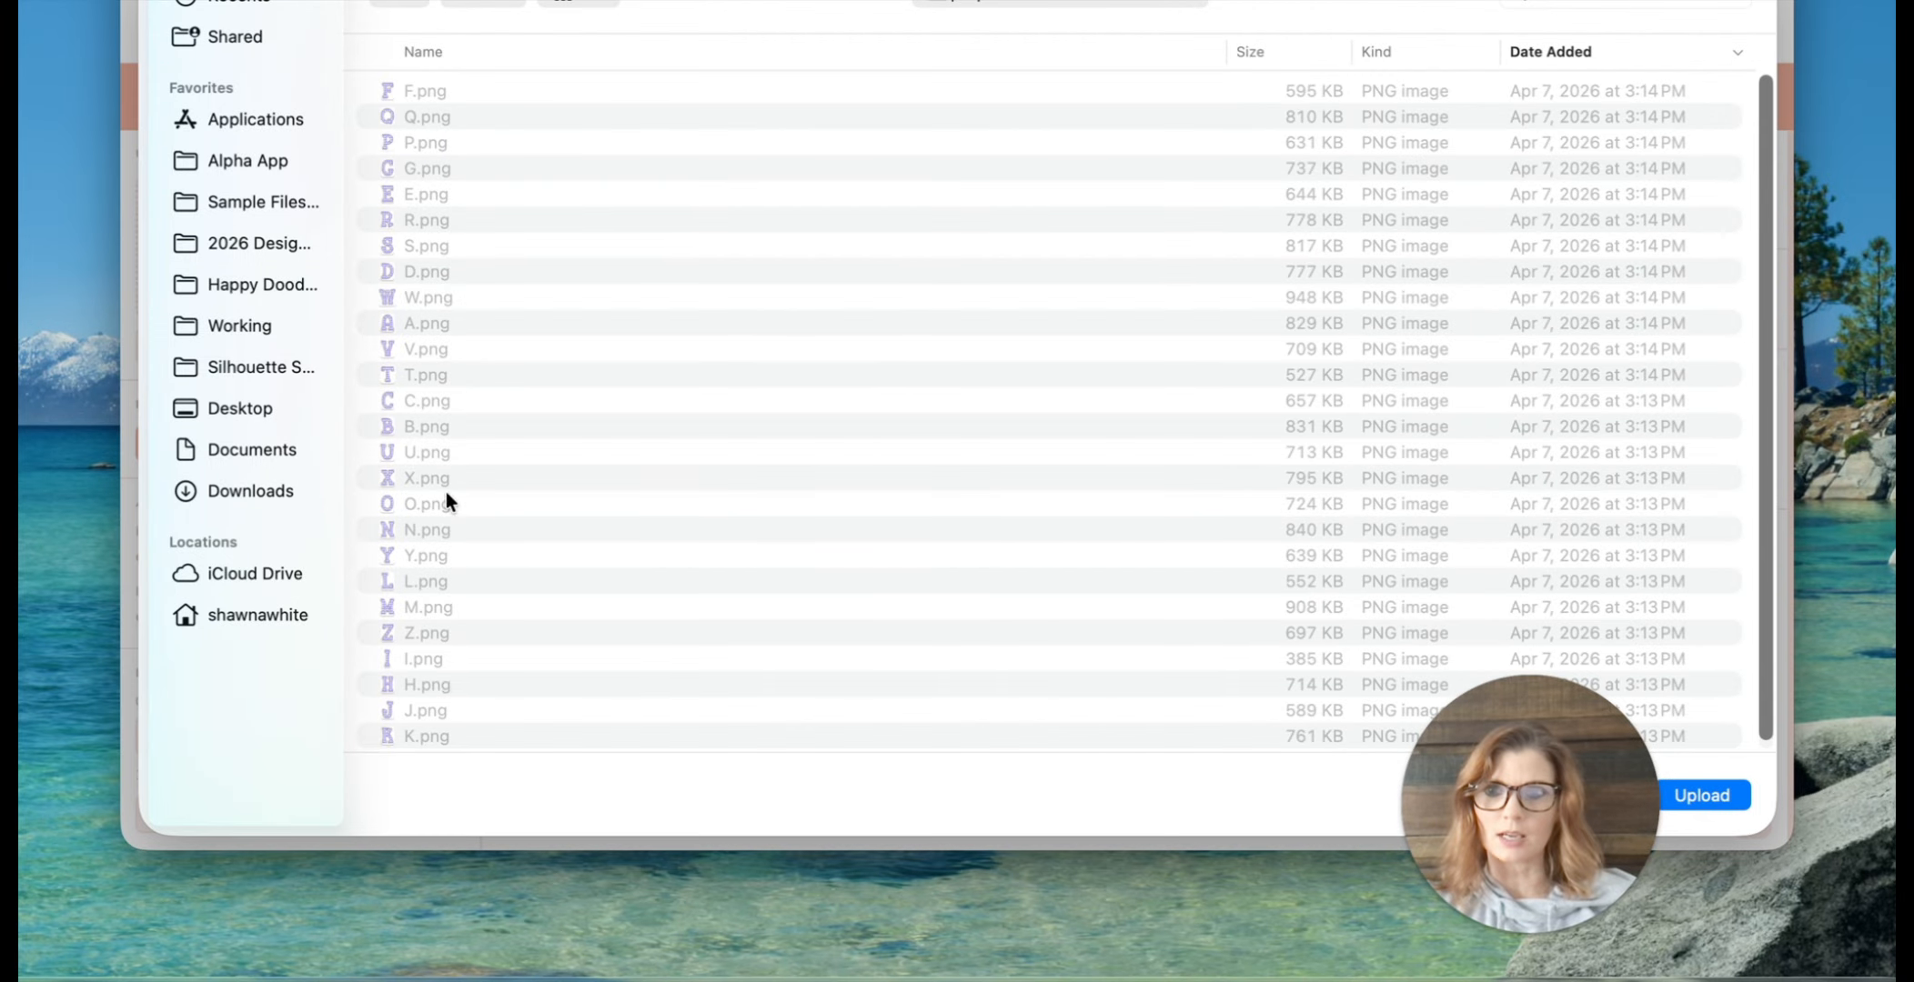
{"action": "left_click", "coordinate": [399, 2]}
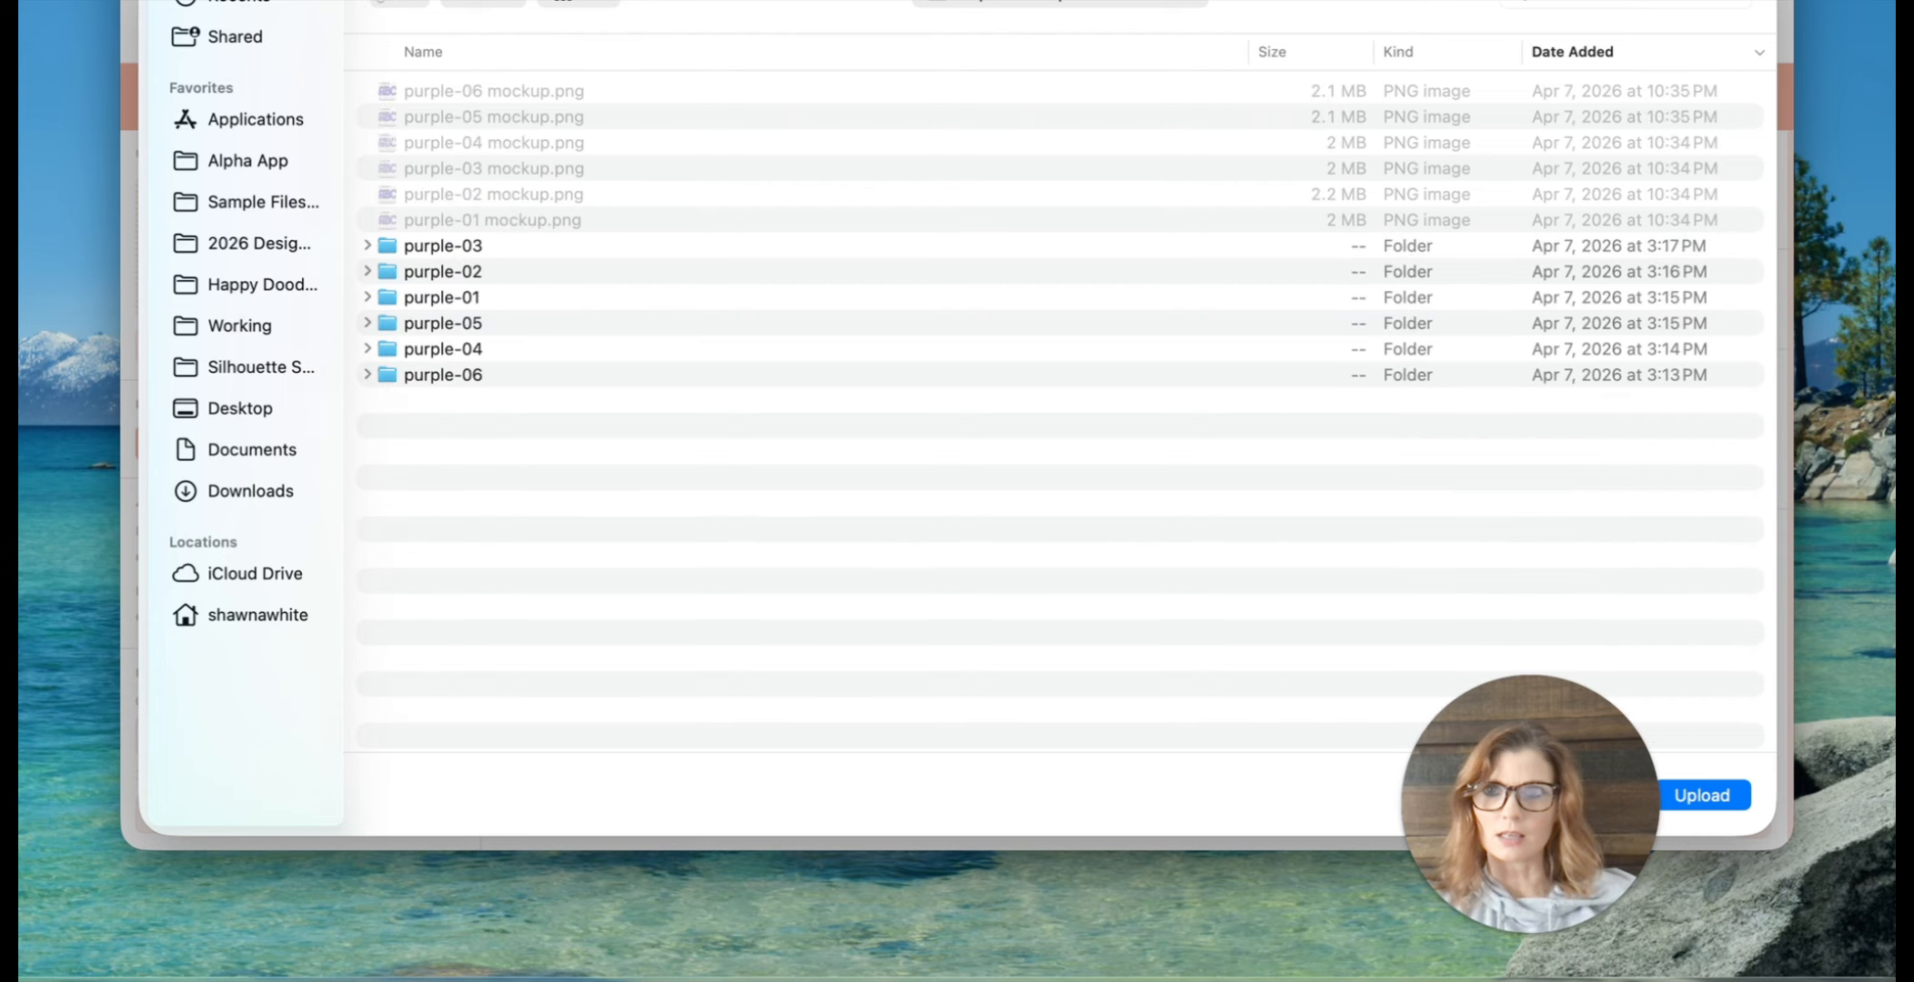
{"action": "left_click", "coordinate": [247, 160]}
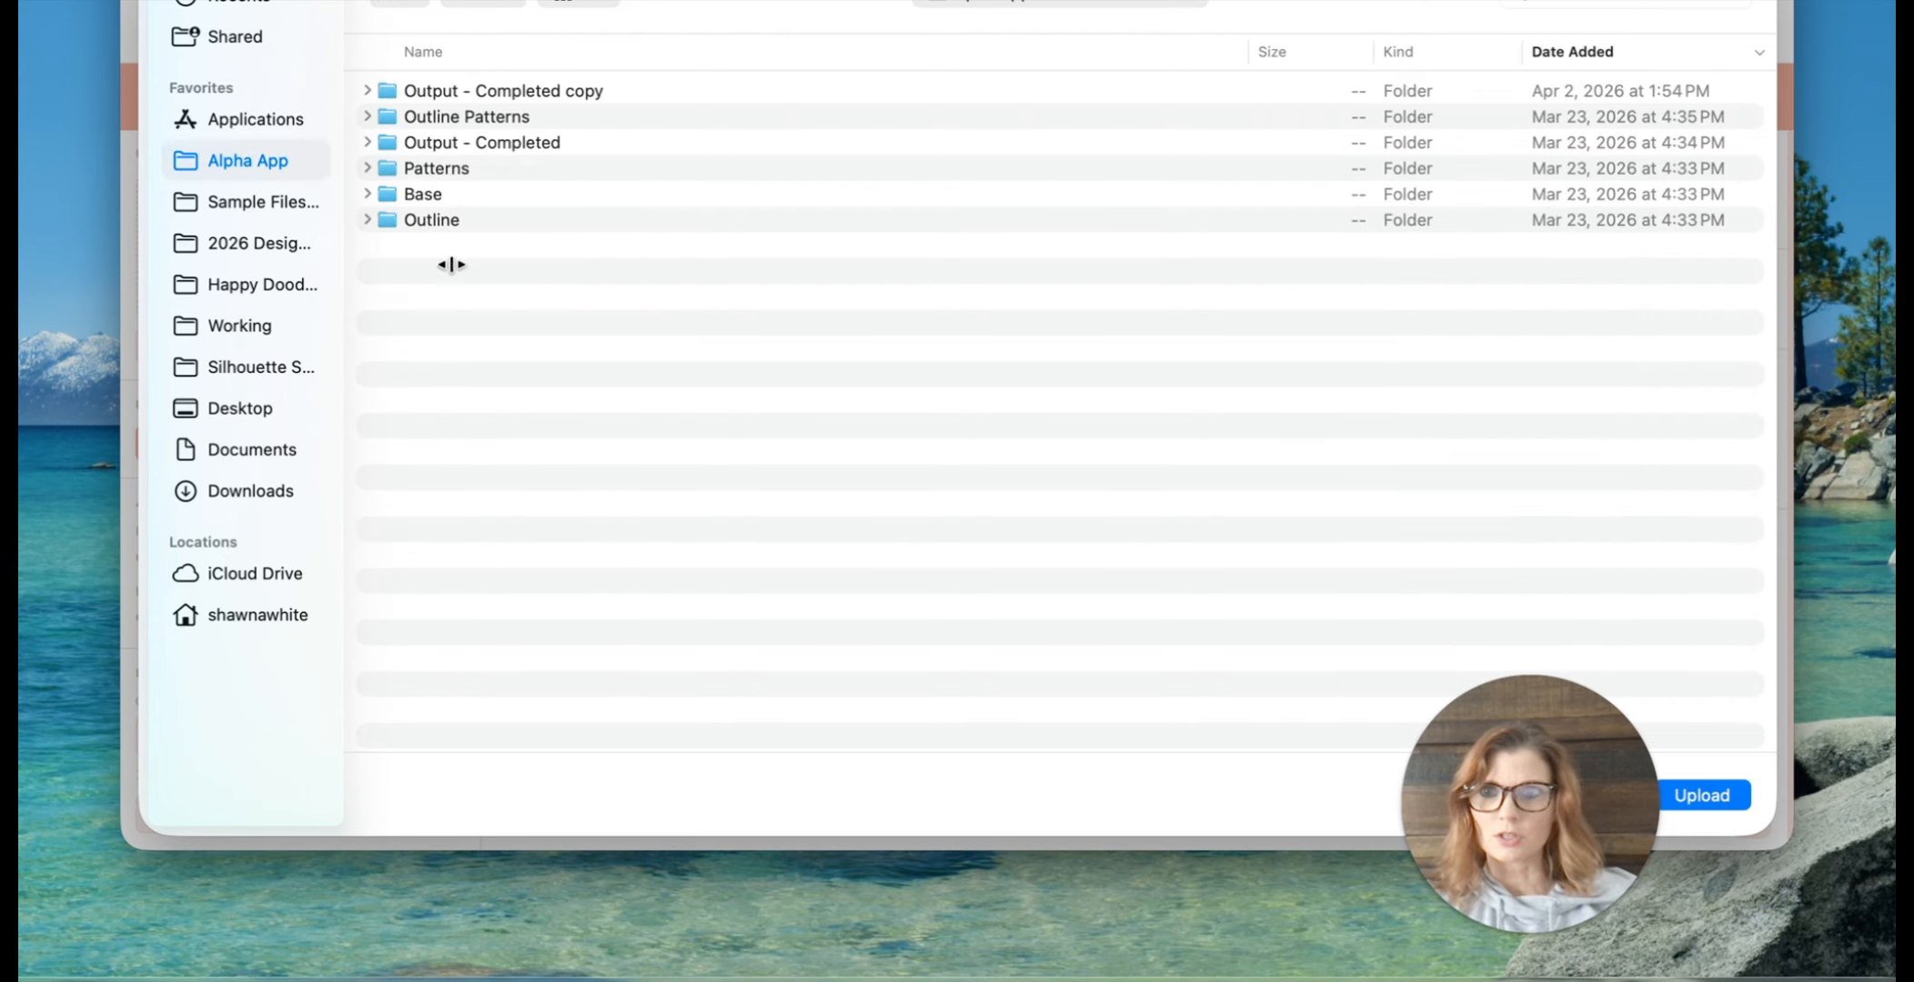
{"action": "left_click", "coordinate": [514, 144]}
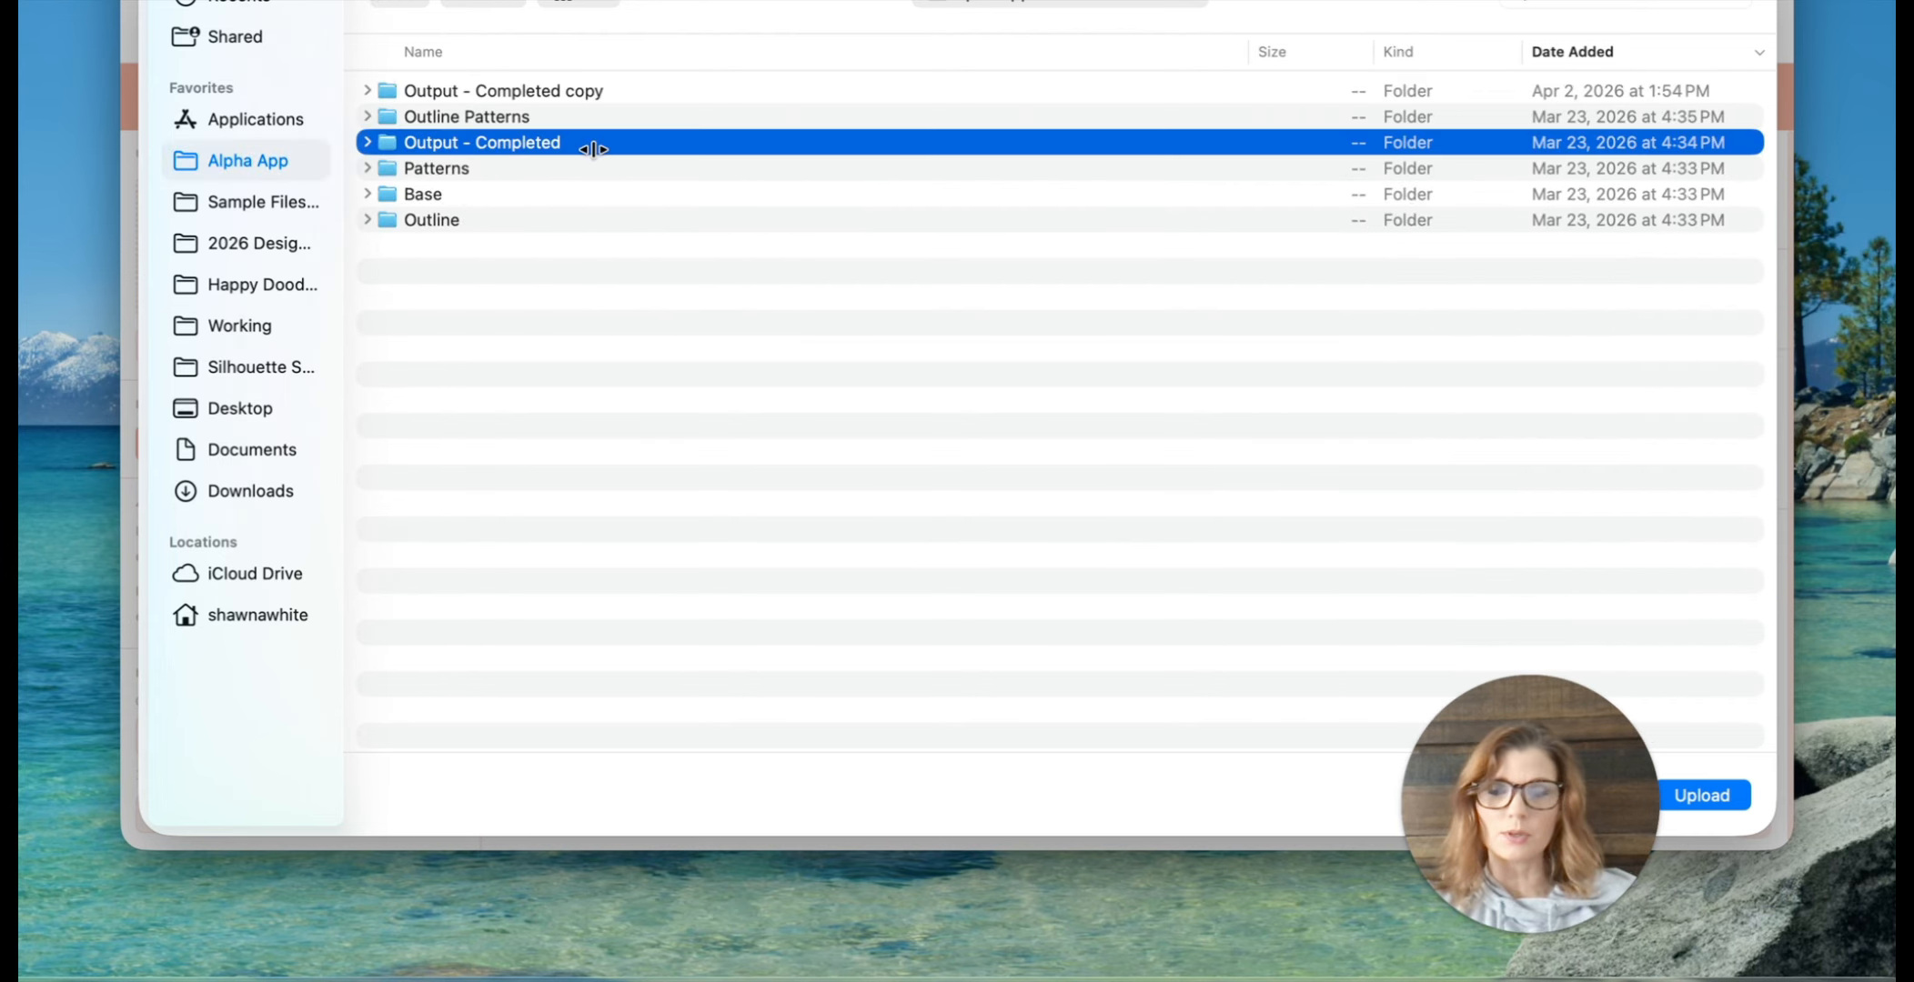
{"action": "left_click", "coordinate": [1707, 795]}
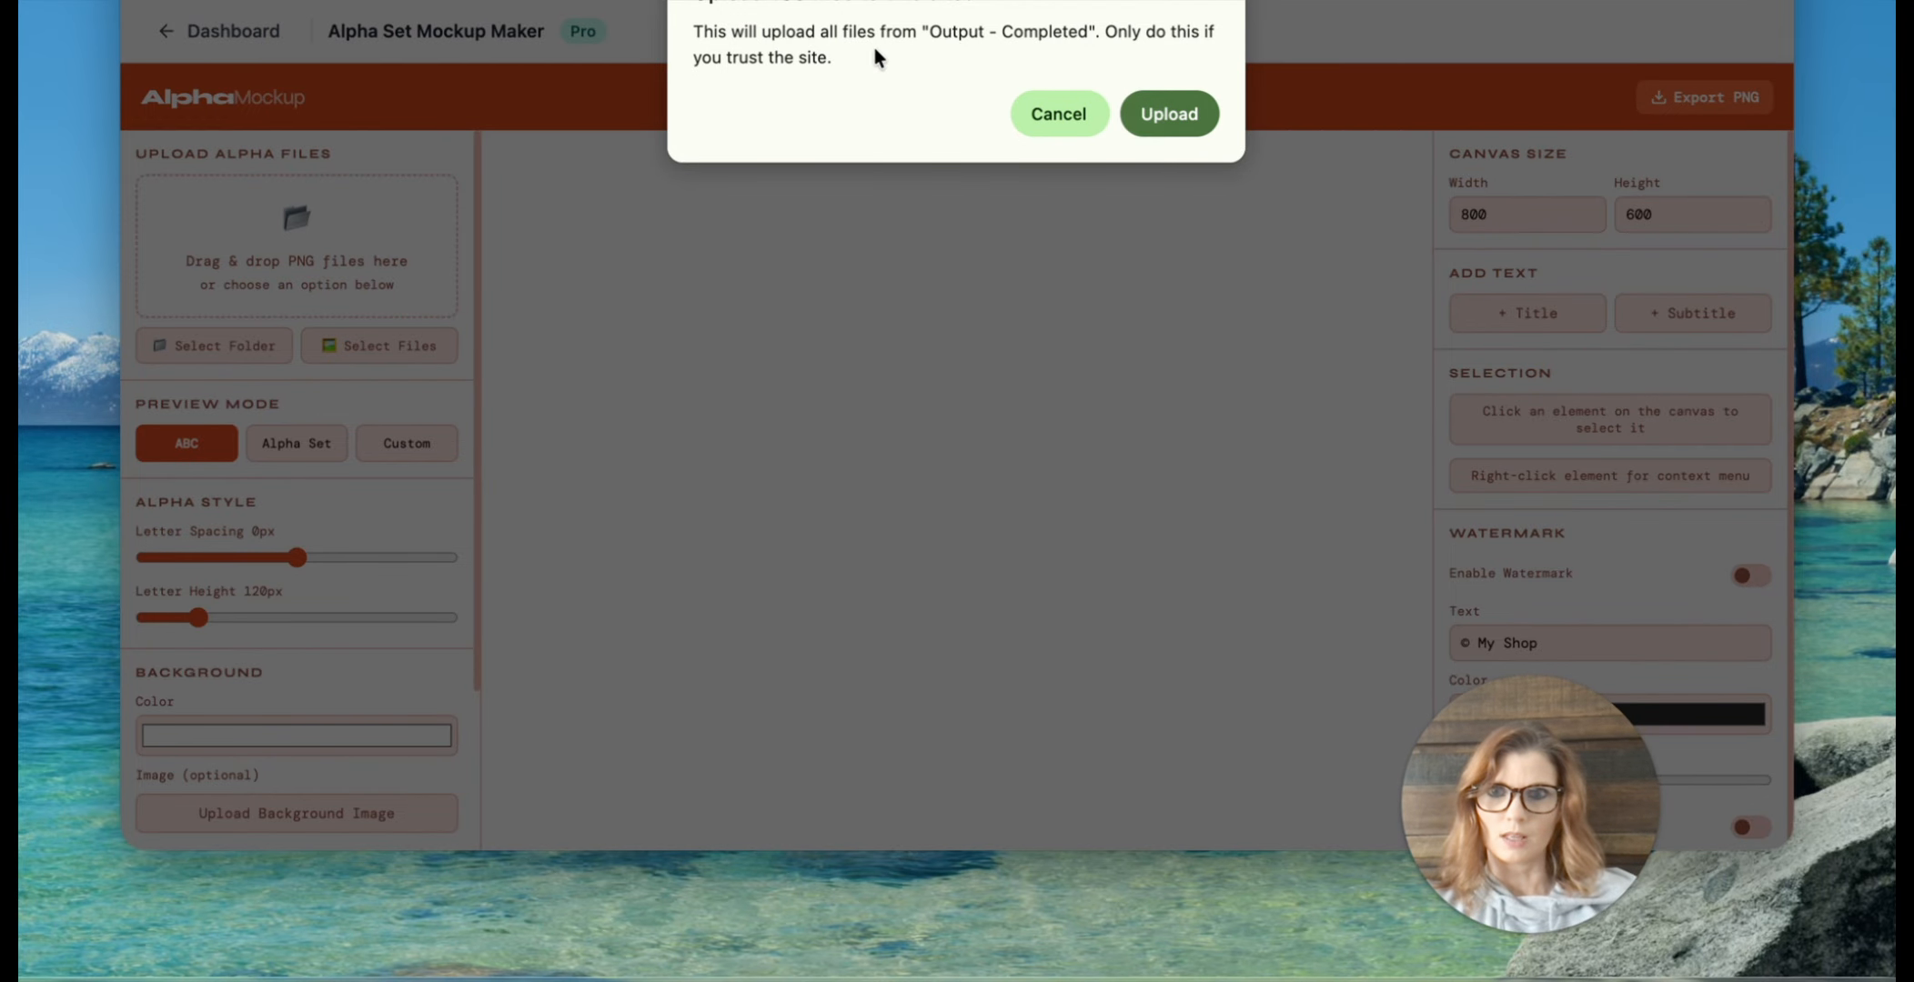
{"action": "left_click", "coordinate": [1183, 123]}
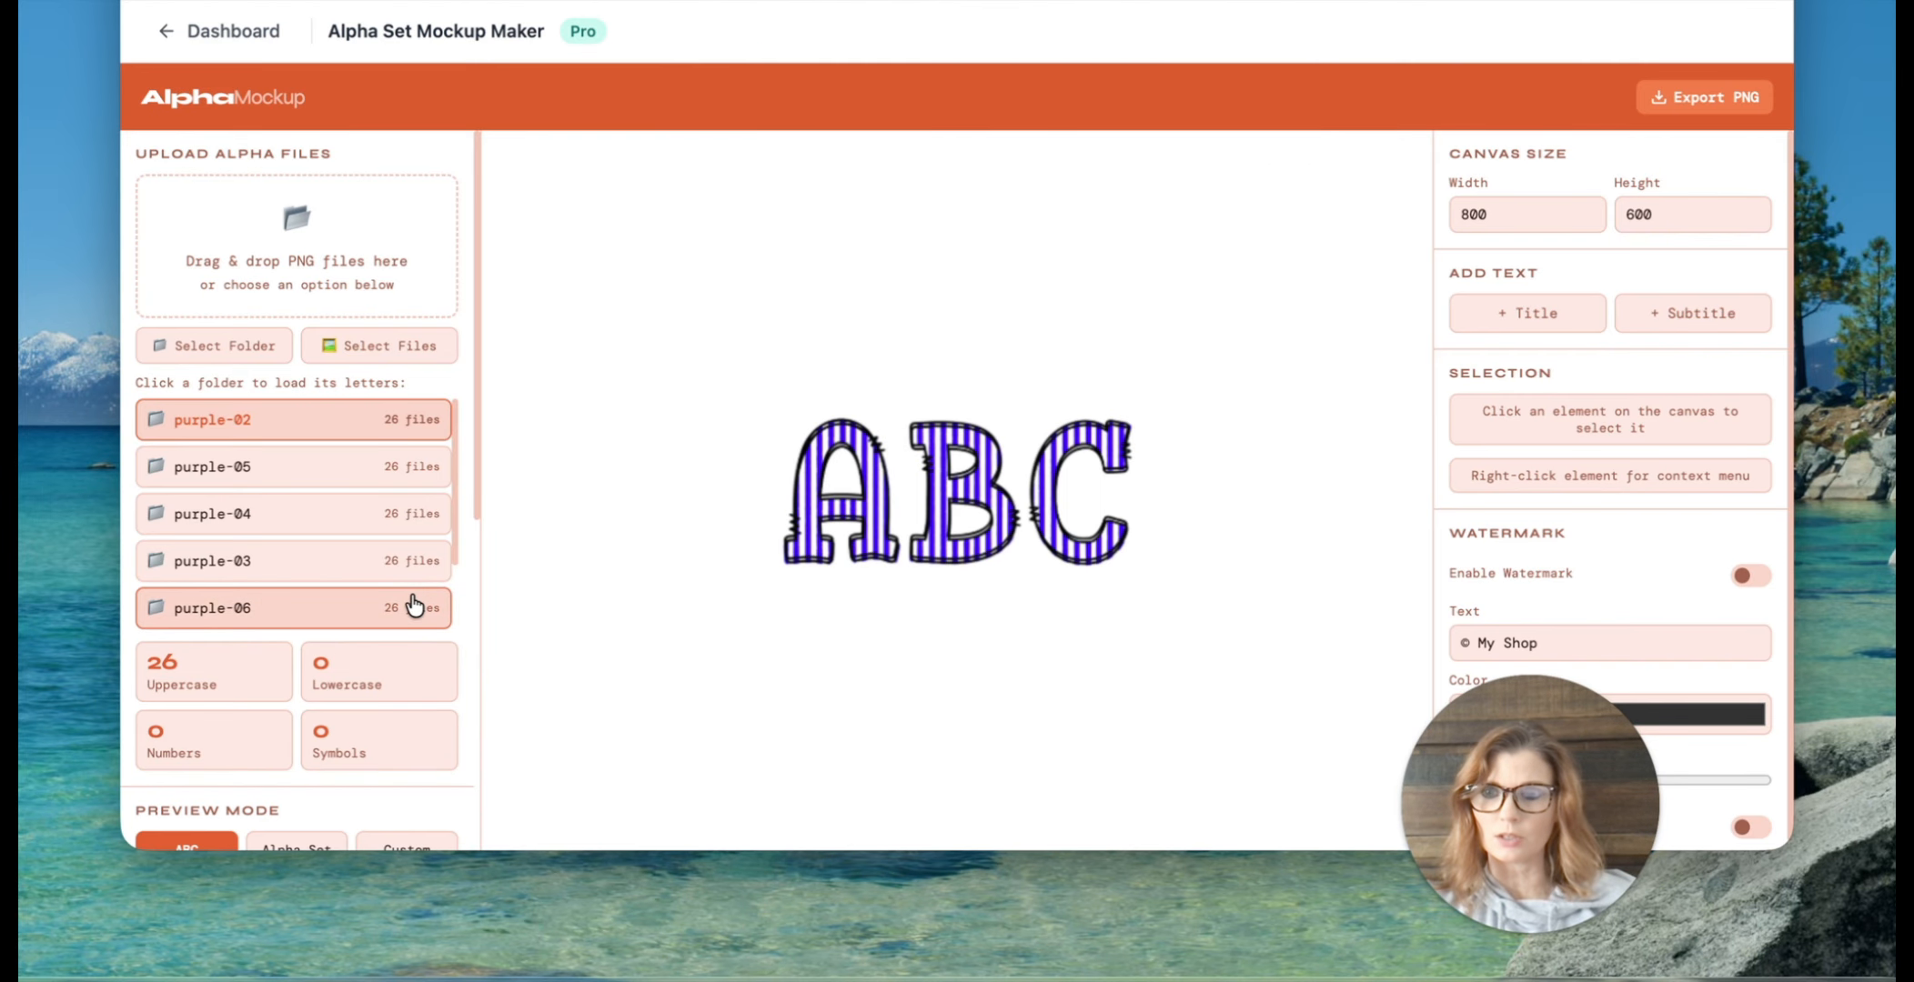
Step: Look through the uploaded folders, preview the purple-05, purple-04 and purple-03 letter sets, and return to purple-02
{"action": "scroll", "coordinate": [319, 509], "scroll_direction": "down", "scroll_amount": 2}
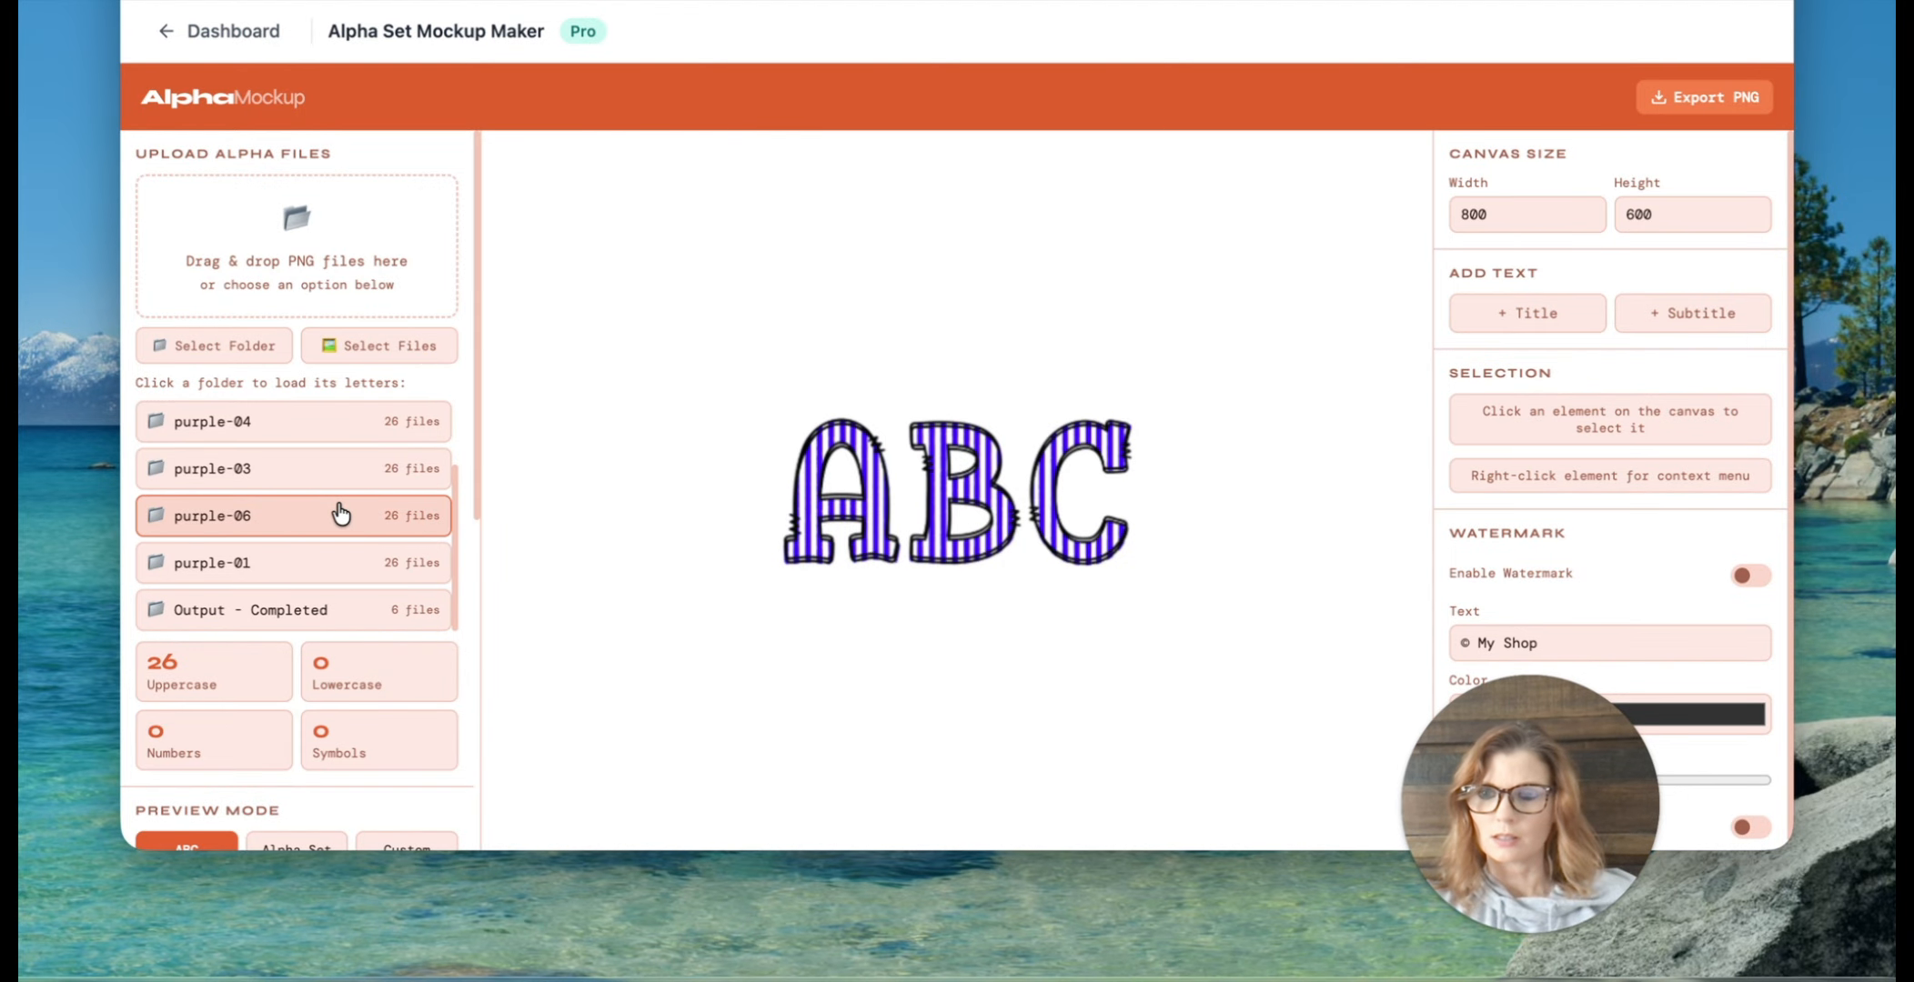
{"action": "scroll", "coordinate": [337, 512], "scroll_direction": "up", "scroll_amount": 1}
{"action": "scroll", "coordinate": [340, 514], "scroll_direction": "down", "scroll_amount": 1}
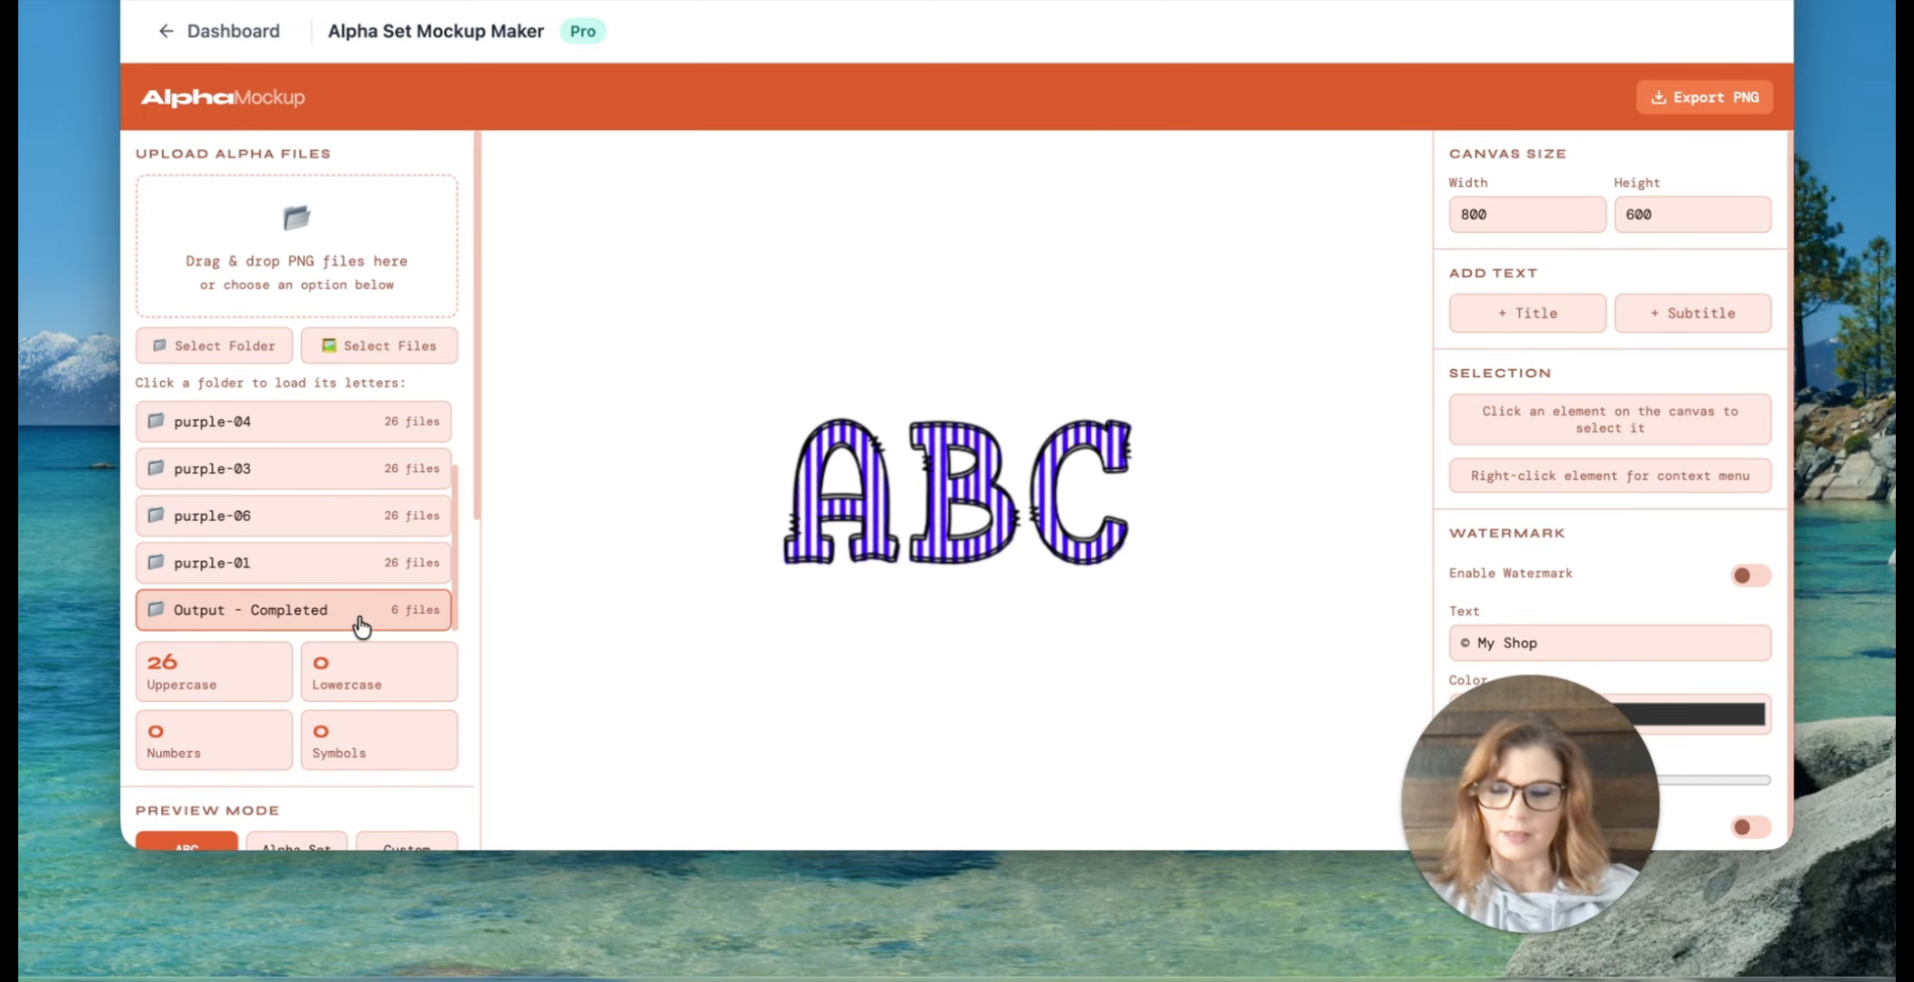
{"action": "scroll", "coordinate": [268, 514], "scroll_direction": "up", "scroll_amount": 2}
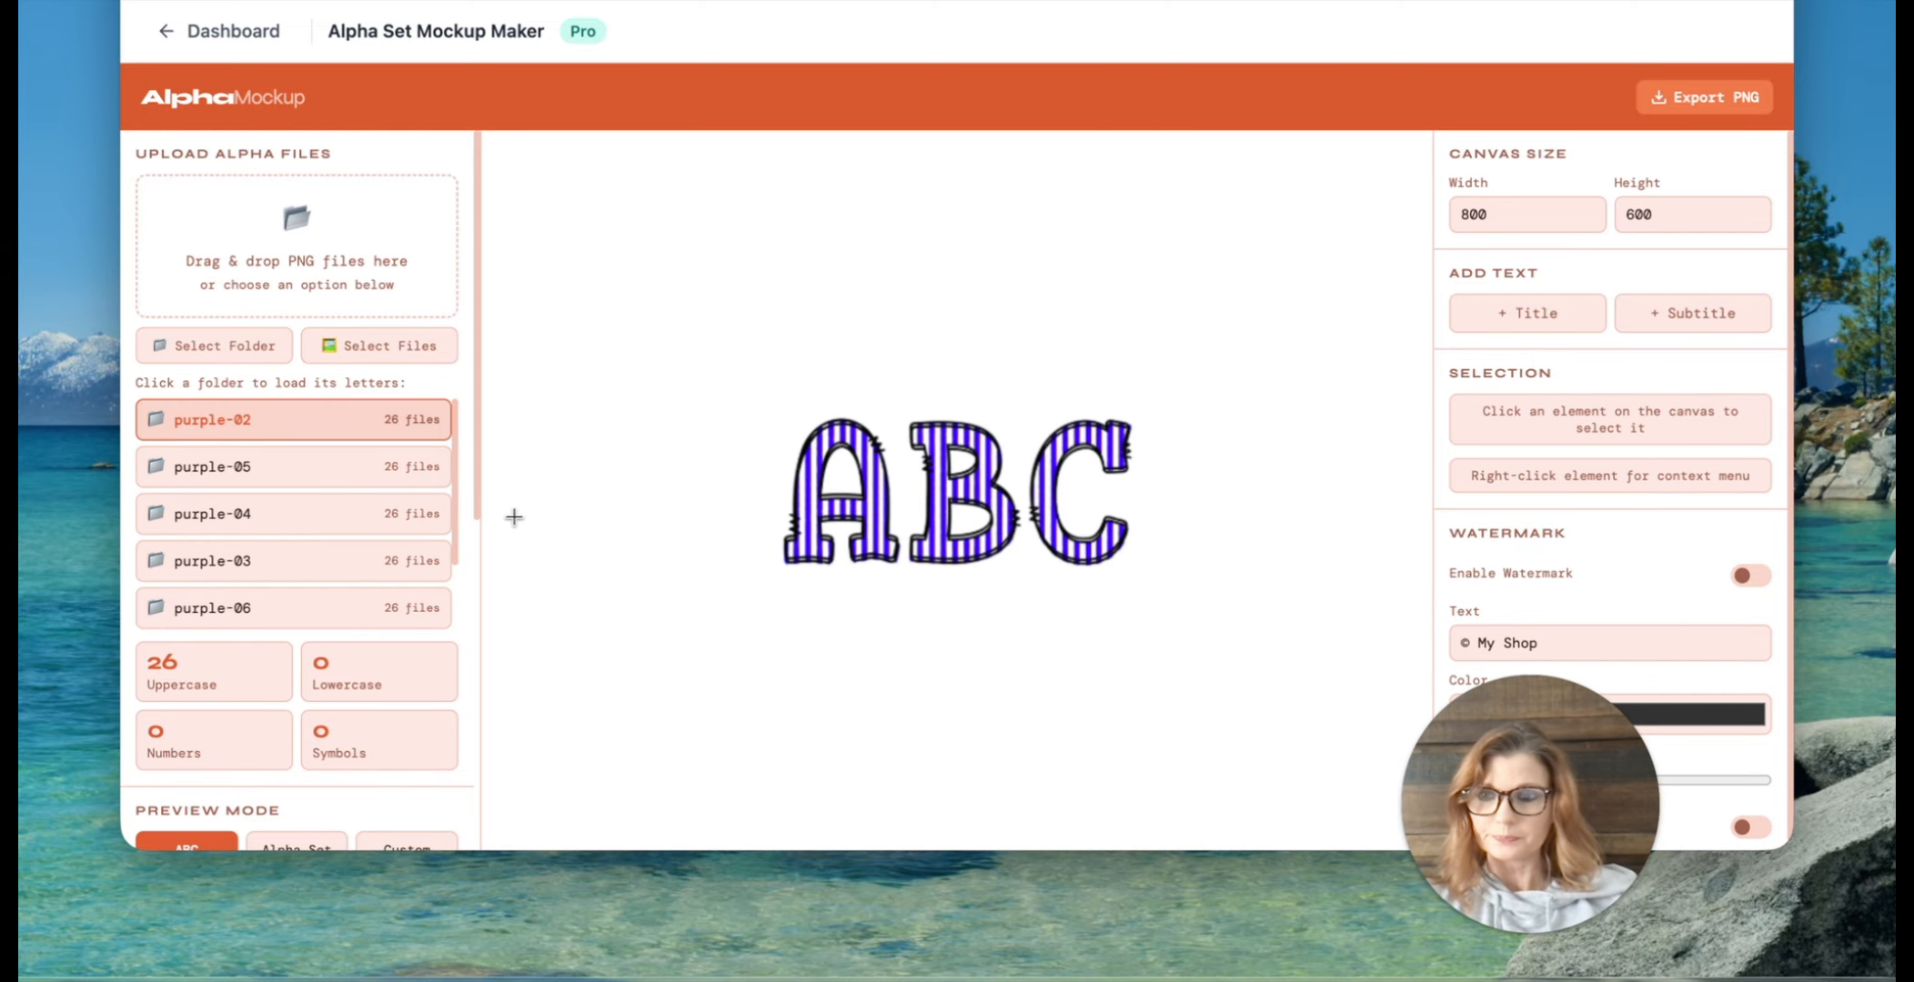
{"action": "scroll", "coordinate": [264, 689], "scroll_direction": "down", "scroll_amount": 1}
{"action": "scroll", "coordinate": [263, 683], "scroll_direction": "down", "scroll_amount": 3}
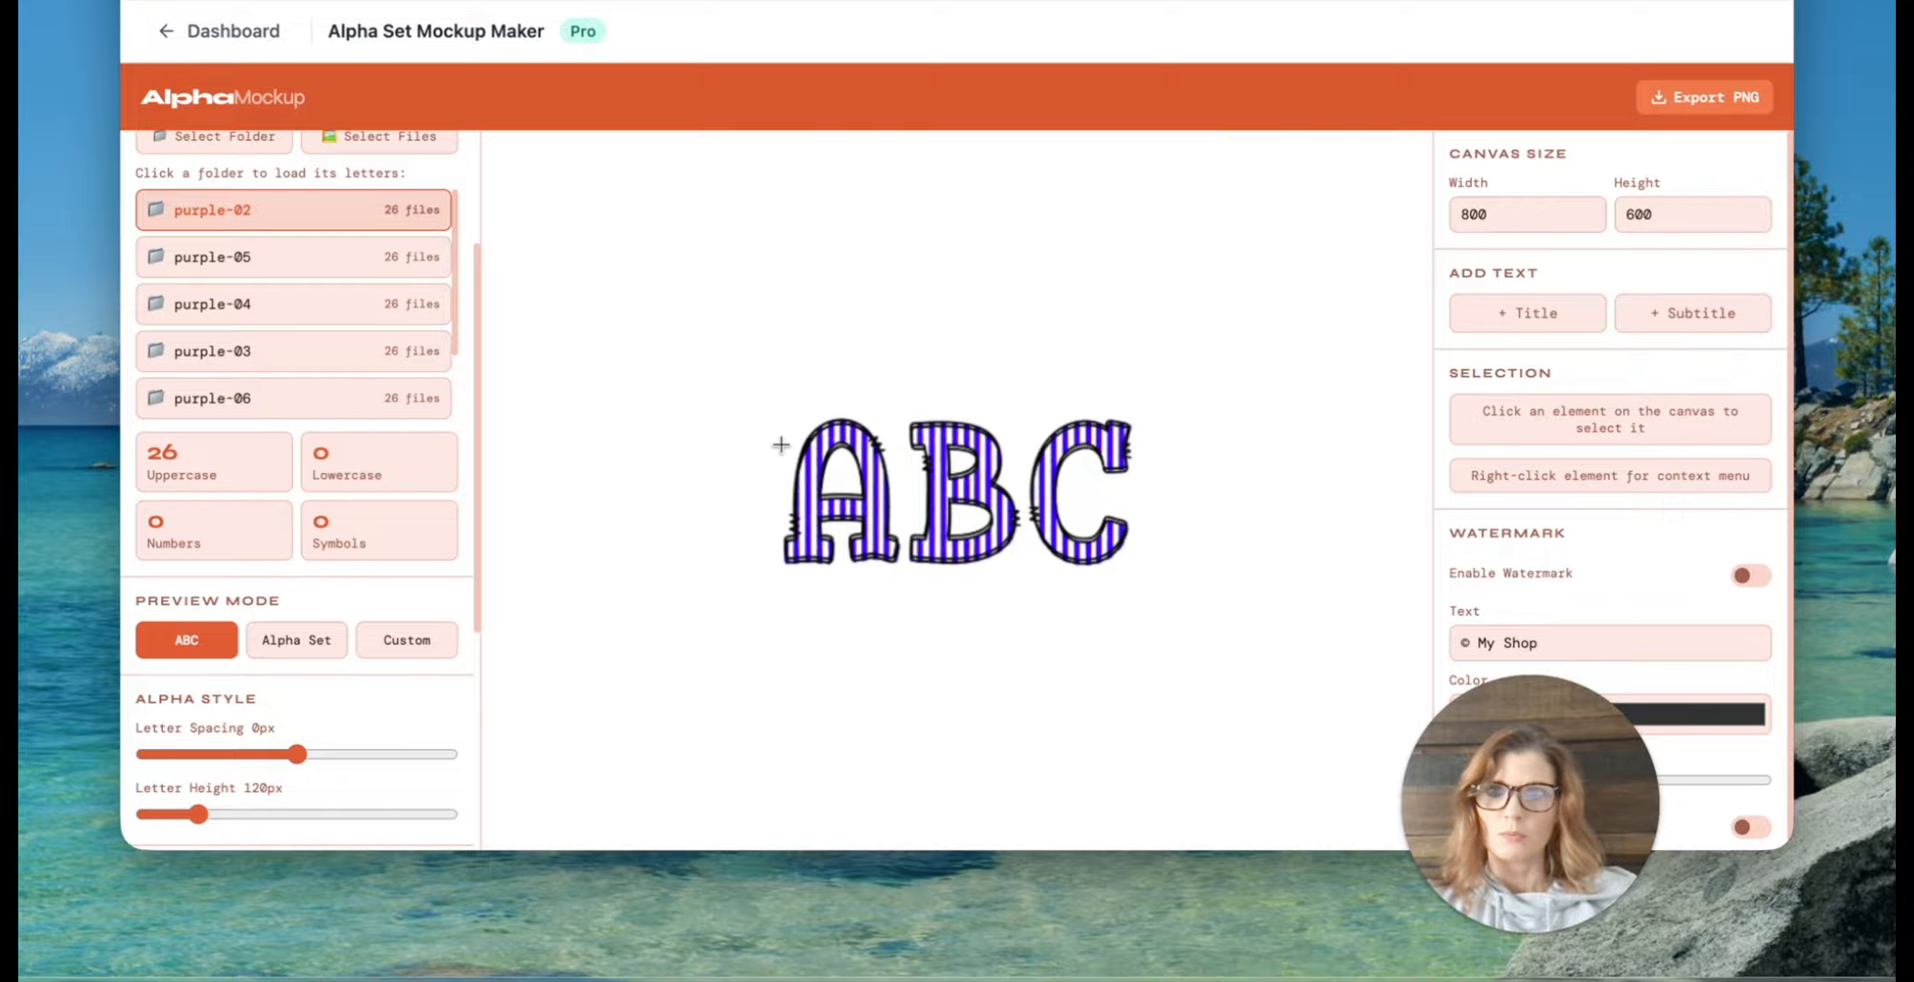
{"action": "left_click", "coordinate": [257, 259]}
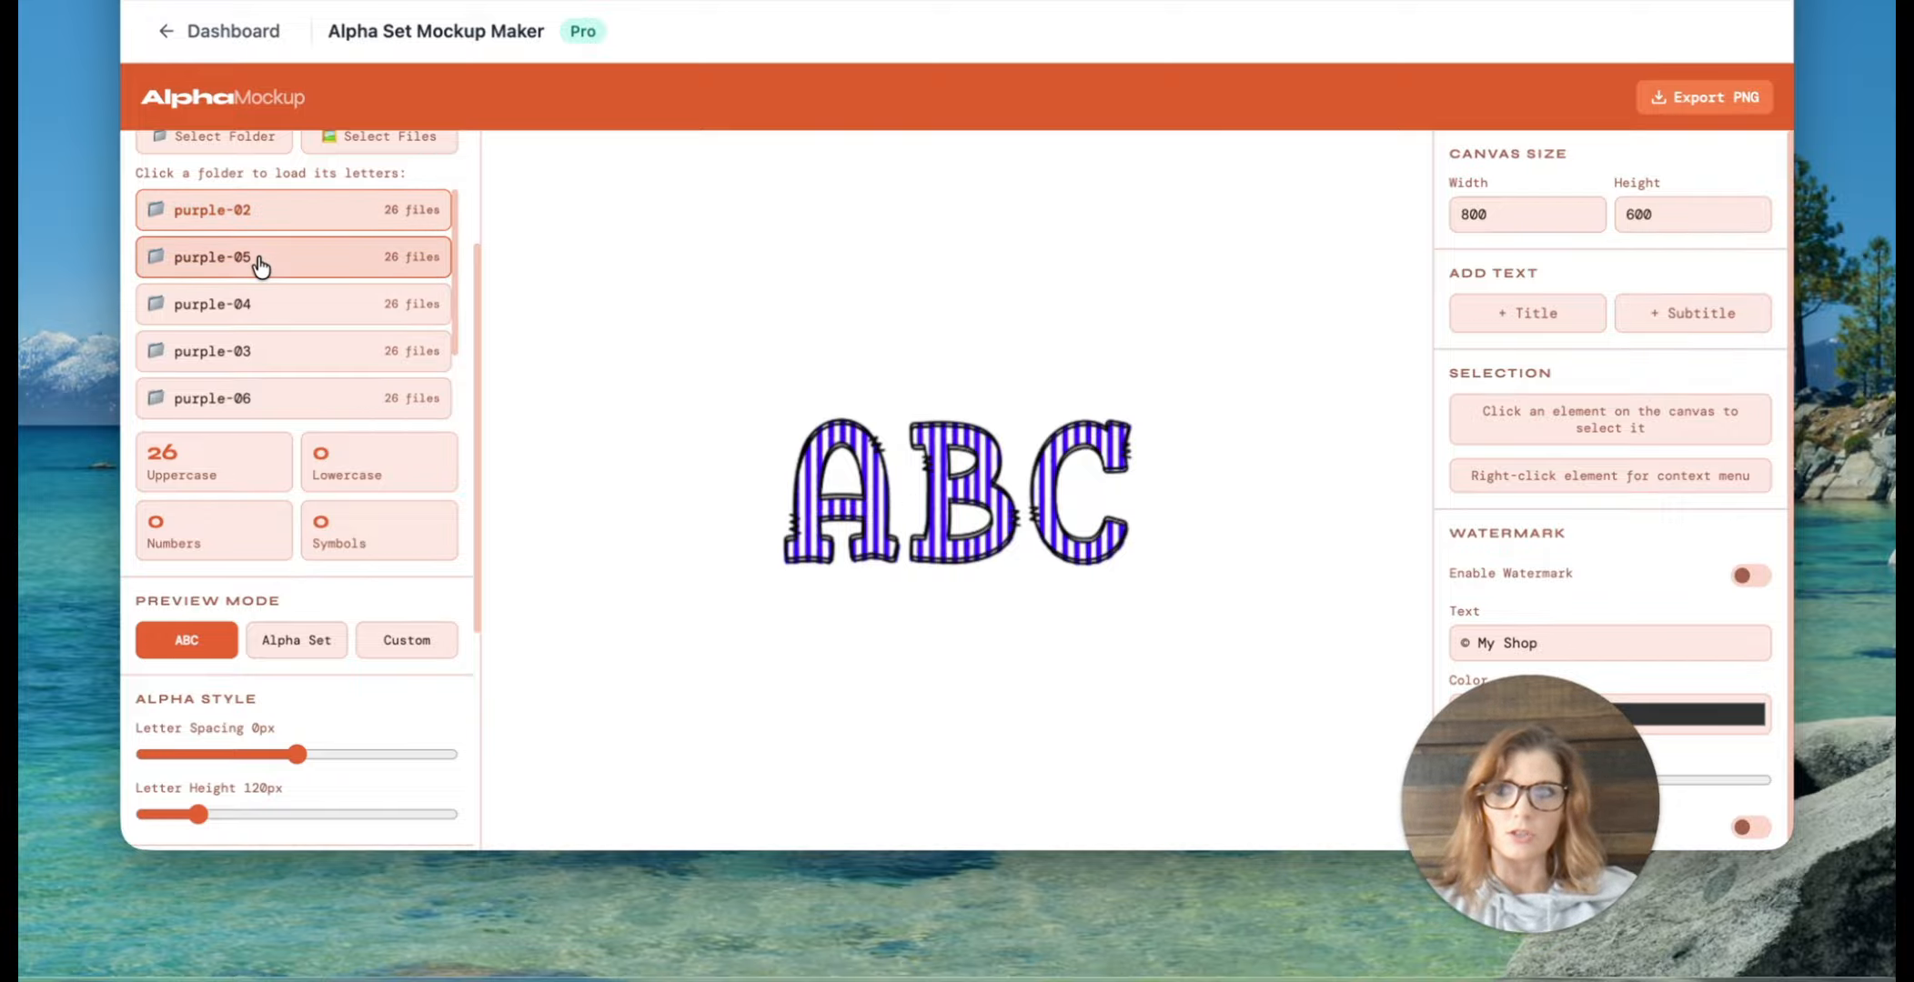
{"action": "left_click", "coordinate": [257, 302]}
{"action": "left_click", "coordinate": [259, 347]}
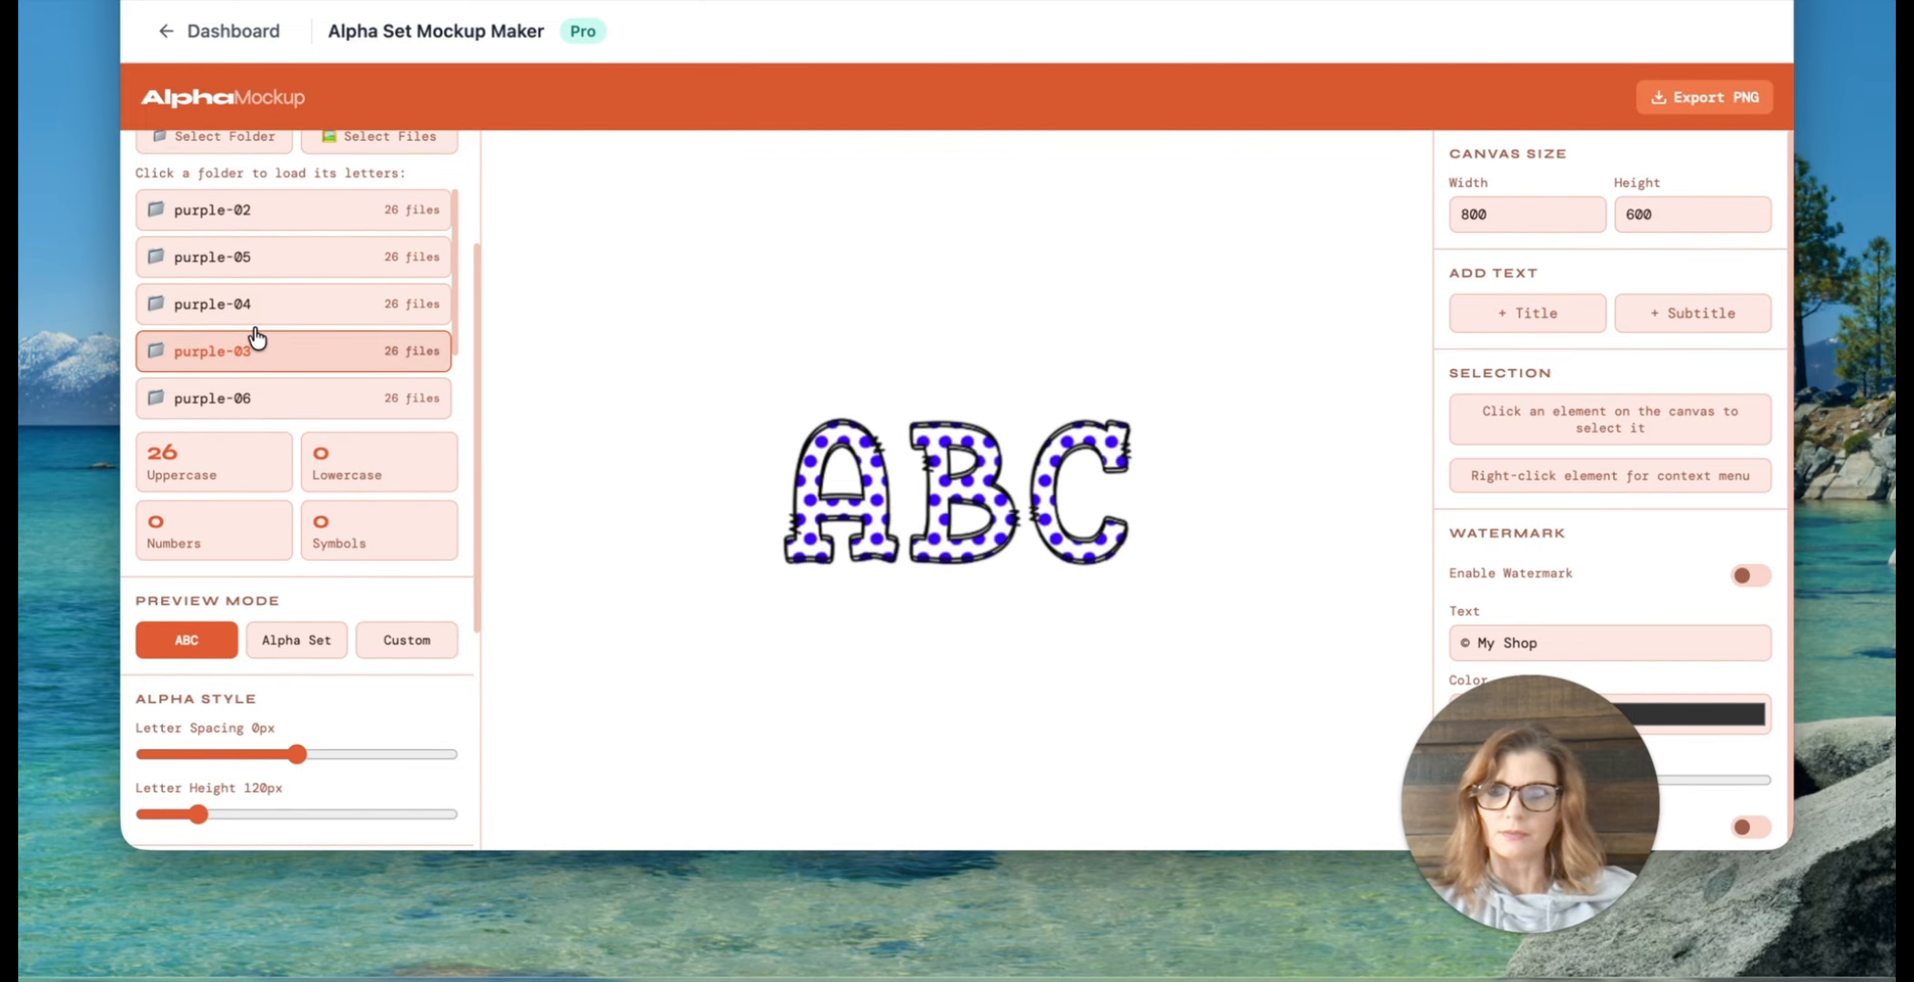
{"action": "left_click", "coordinate": [242, 240]}
Step: Preview the Alpha Set wording, and in Custom preview mode set the first text line to HELLO in capitals
{"action": "left_click", "coordinate": [304, 653]}
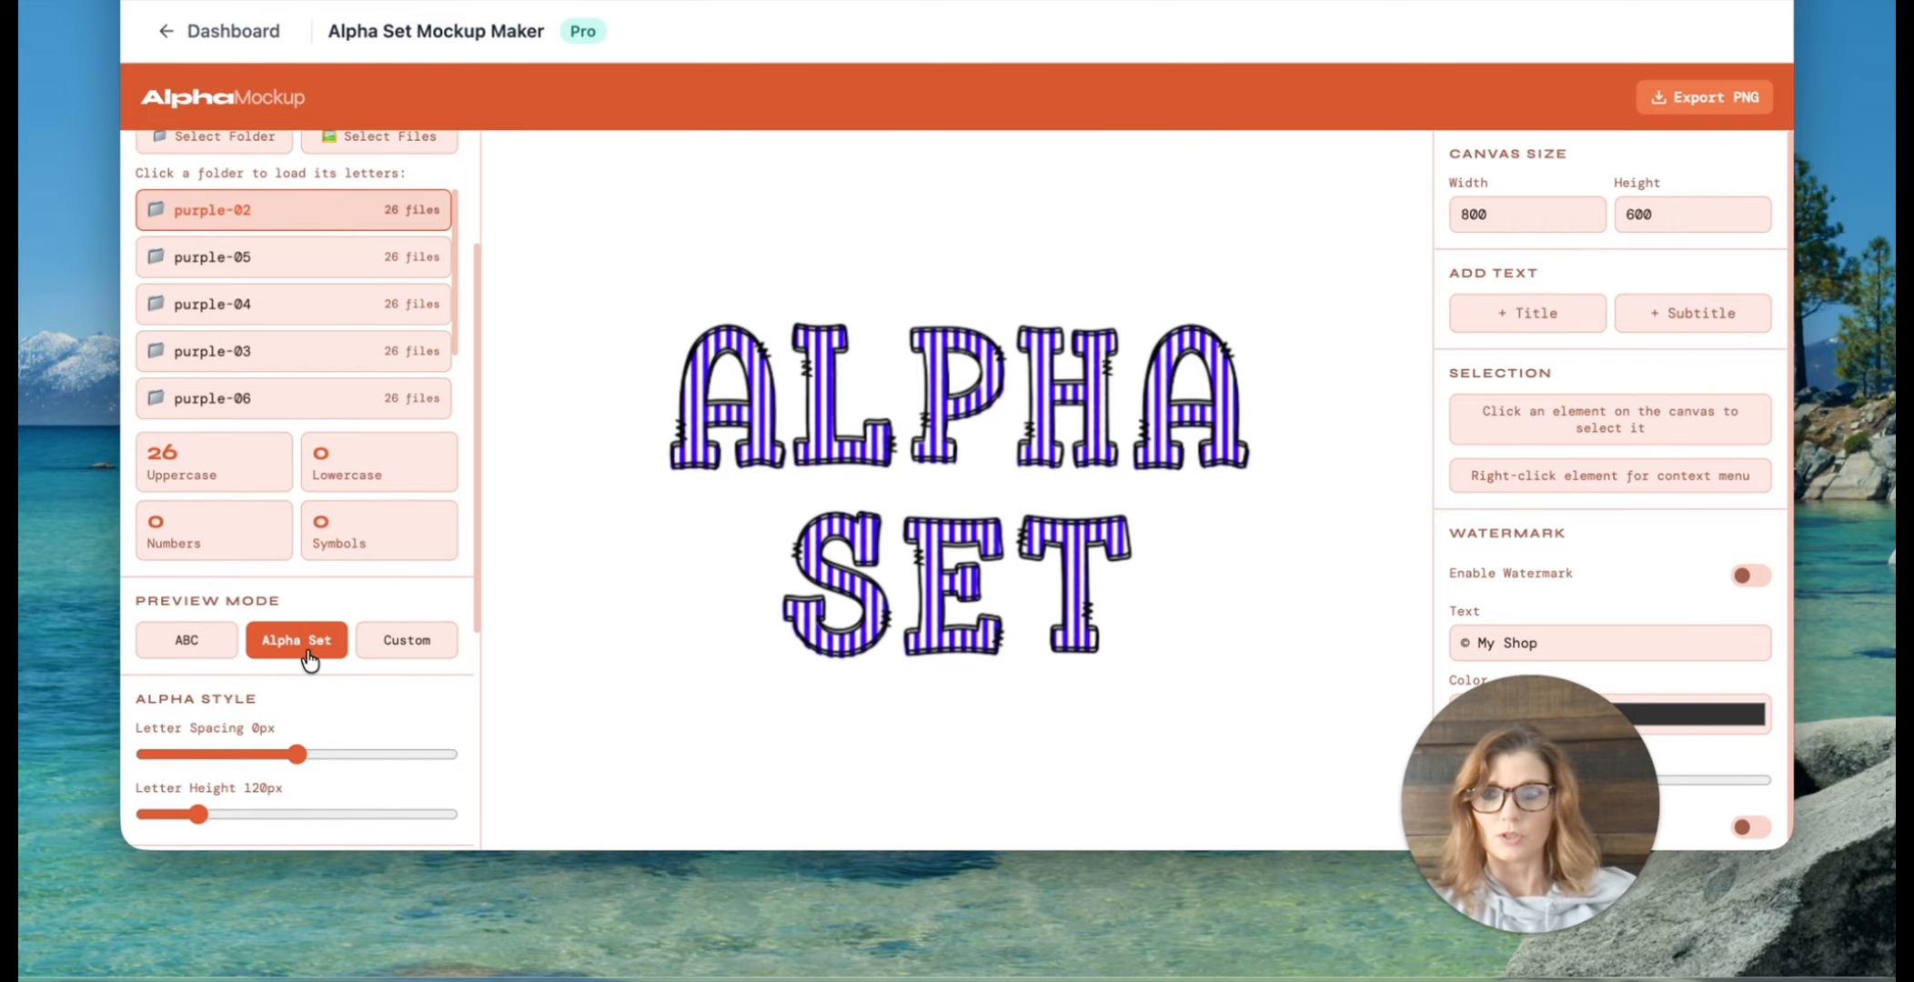
{"action": "left_click", "coordinate": [405, 642]}
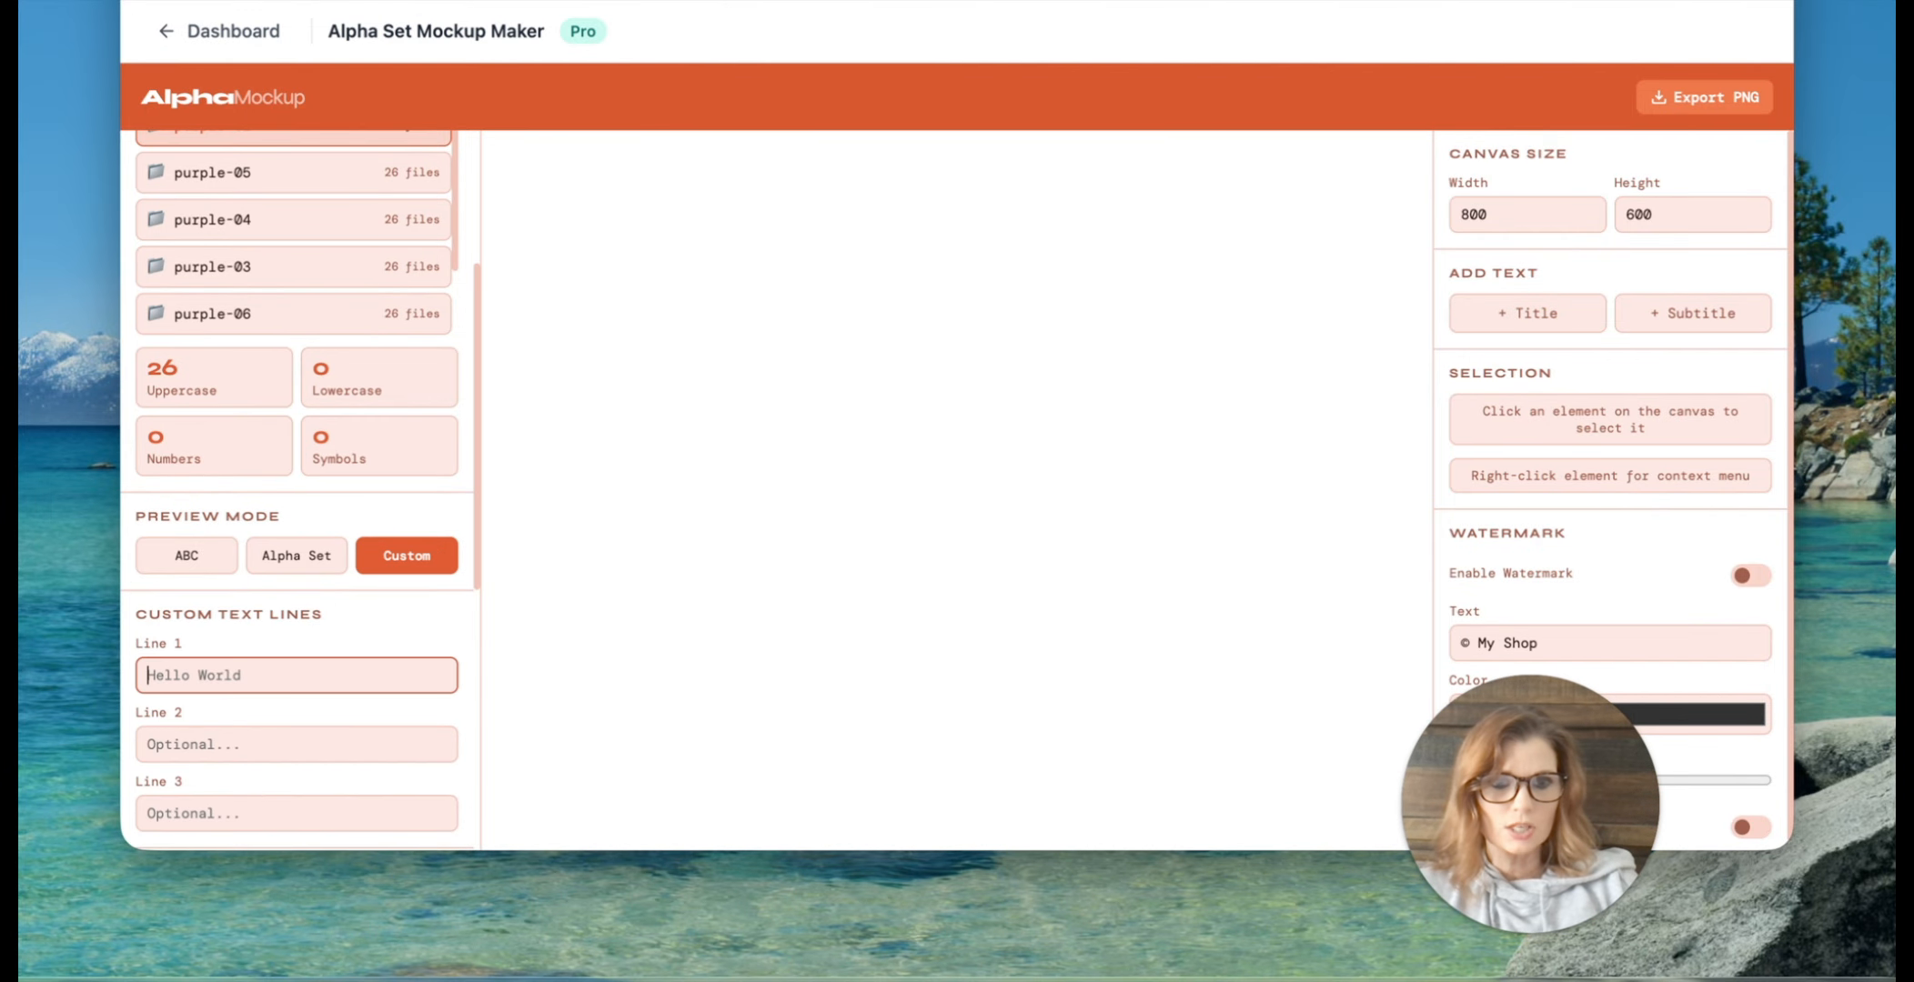
{"action": "type", "text": "H"}
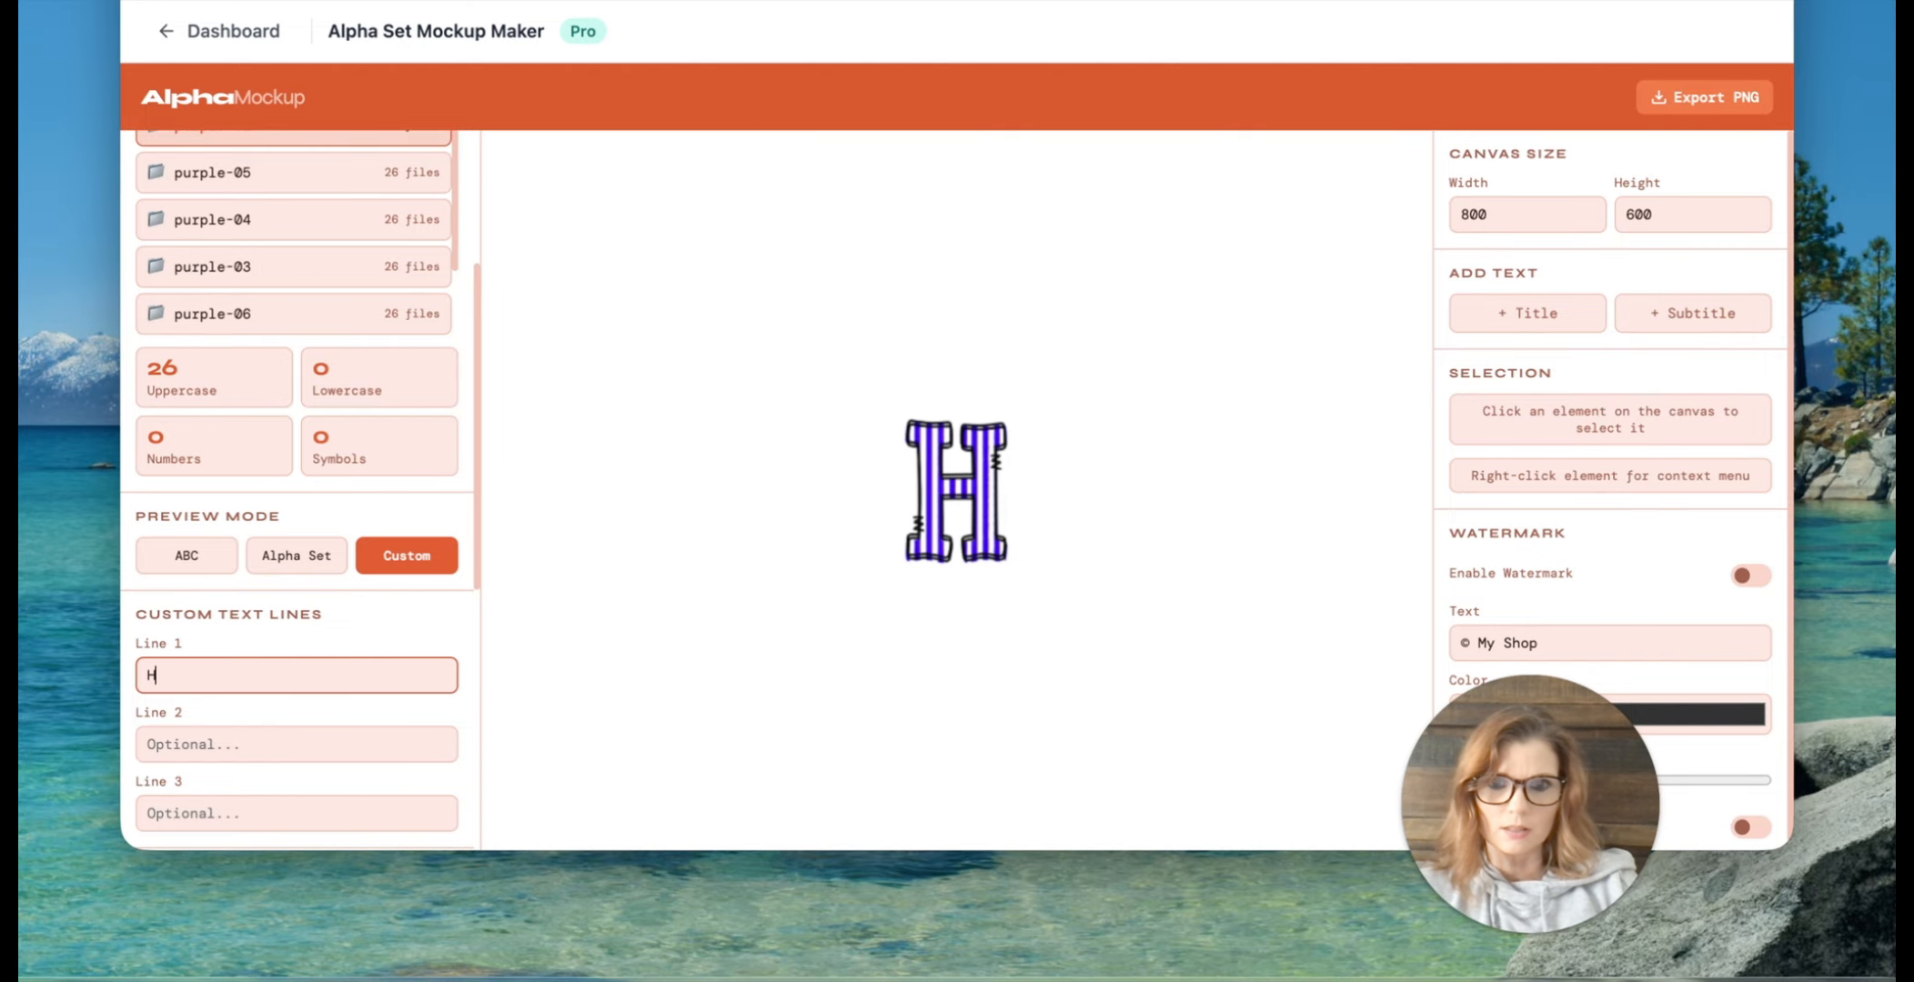
{"action": "type", "text": "ELLO"}
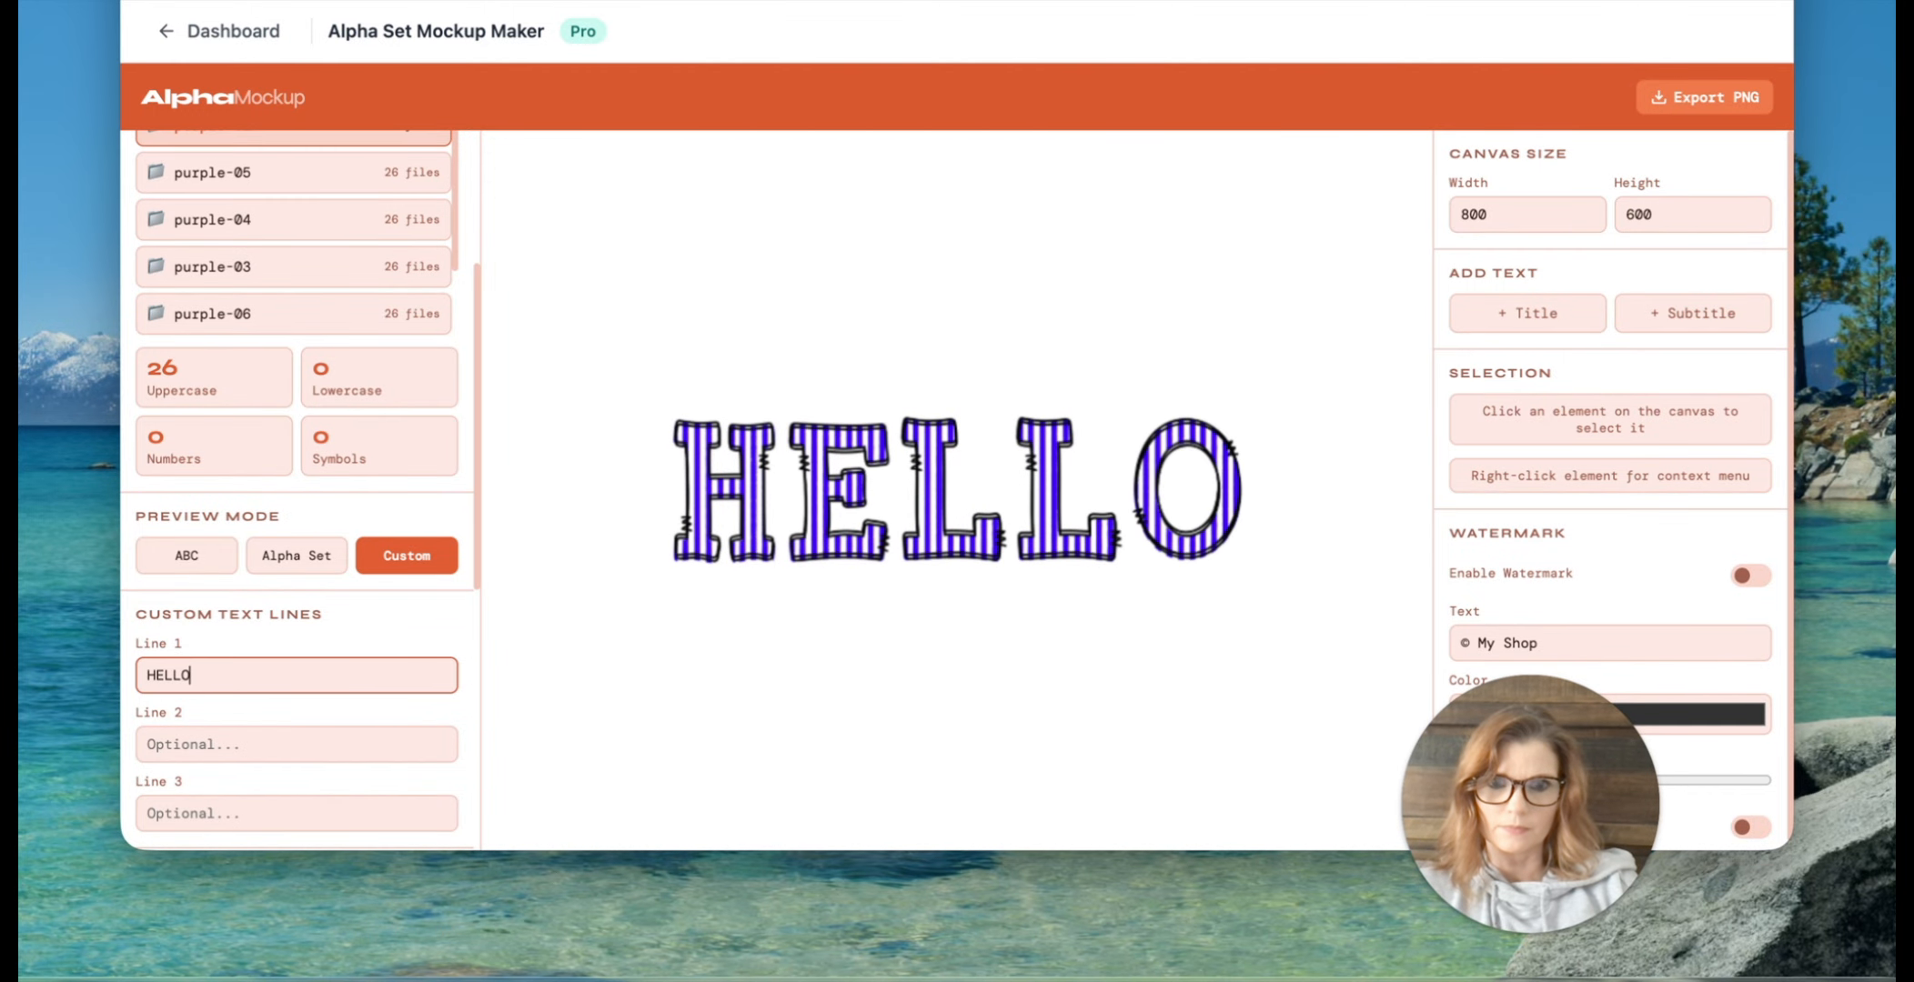
{"action": "key", "text": "BackSpace"}
{"action": "key", "text": "BackSpace"}
{"action": "key", "text": "BackSpace"}
{"action": "key", "text": "BackSpace"}
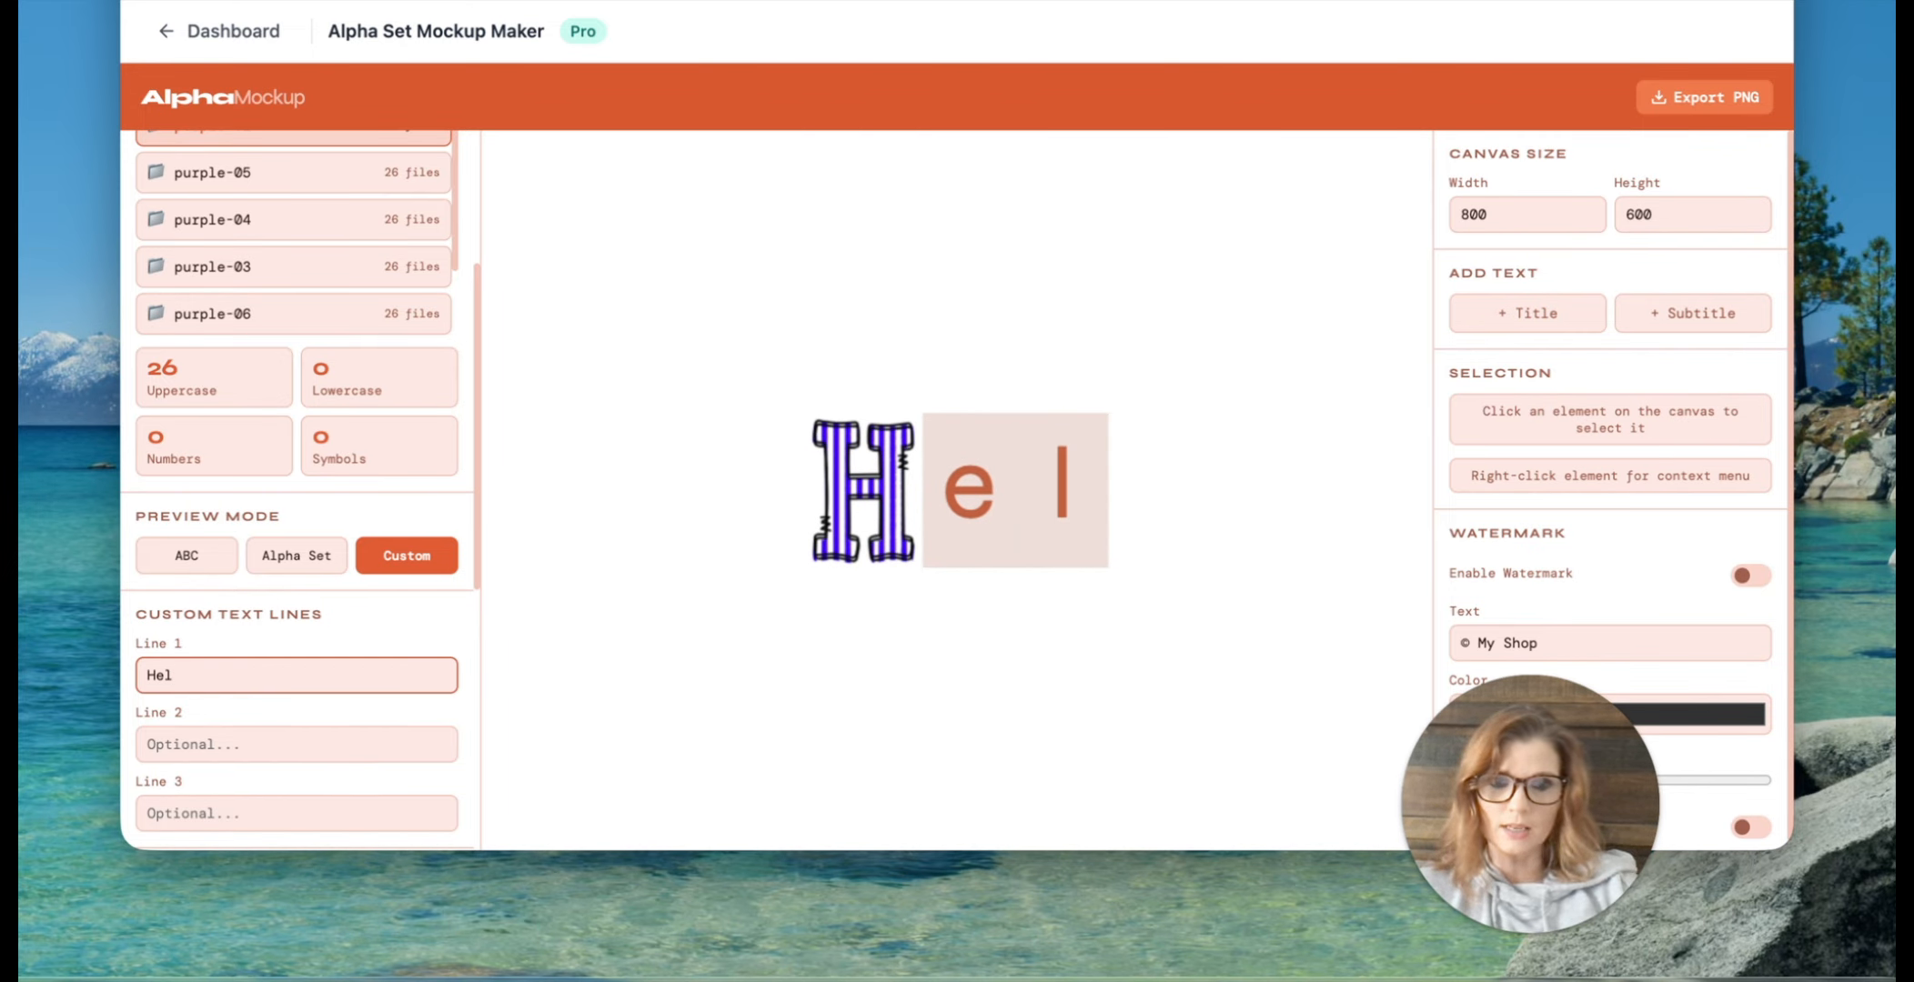
{"action": "key", "text": "BackSpace"}
{"action": "key", "text": "BackSpace"}
{"action": "type", "text": "ELLO"}
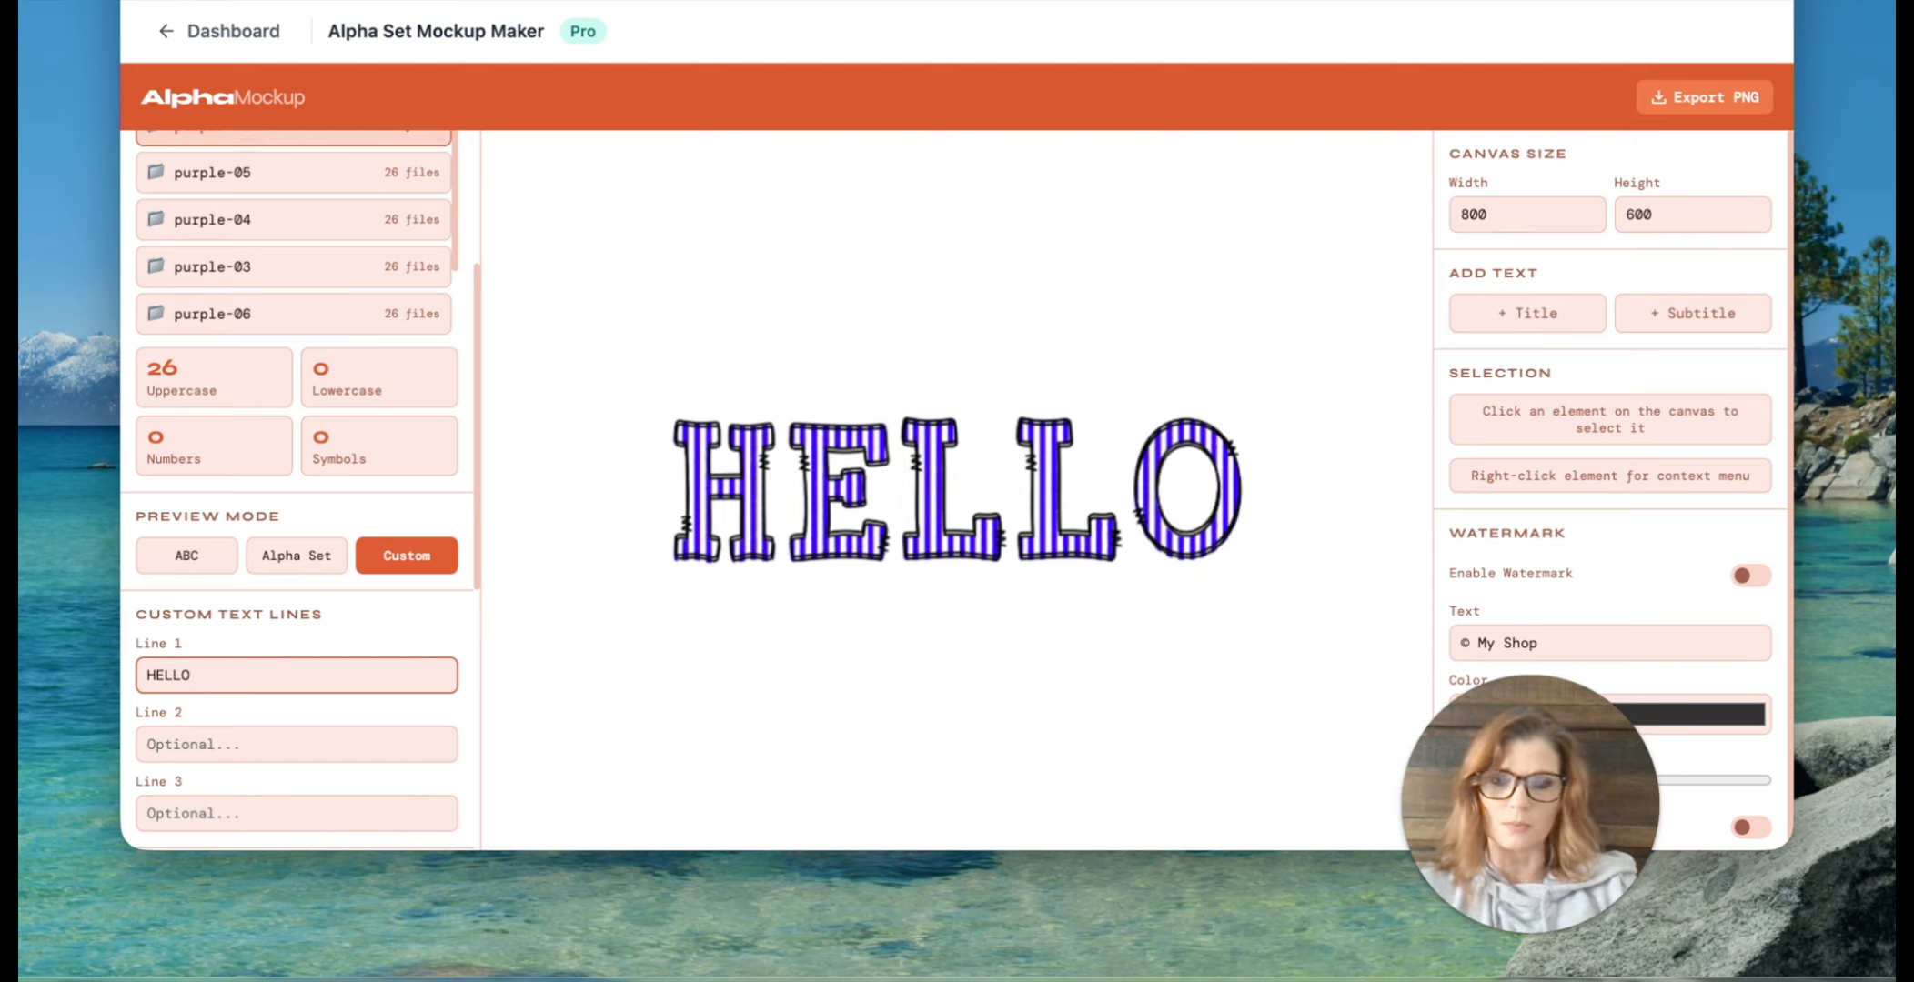
Step: Set the second custom text line to FRIEND
{"action": "left_click", "coordinate": [296, 744]}
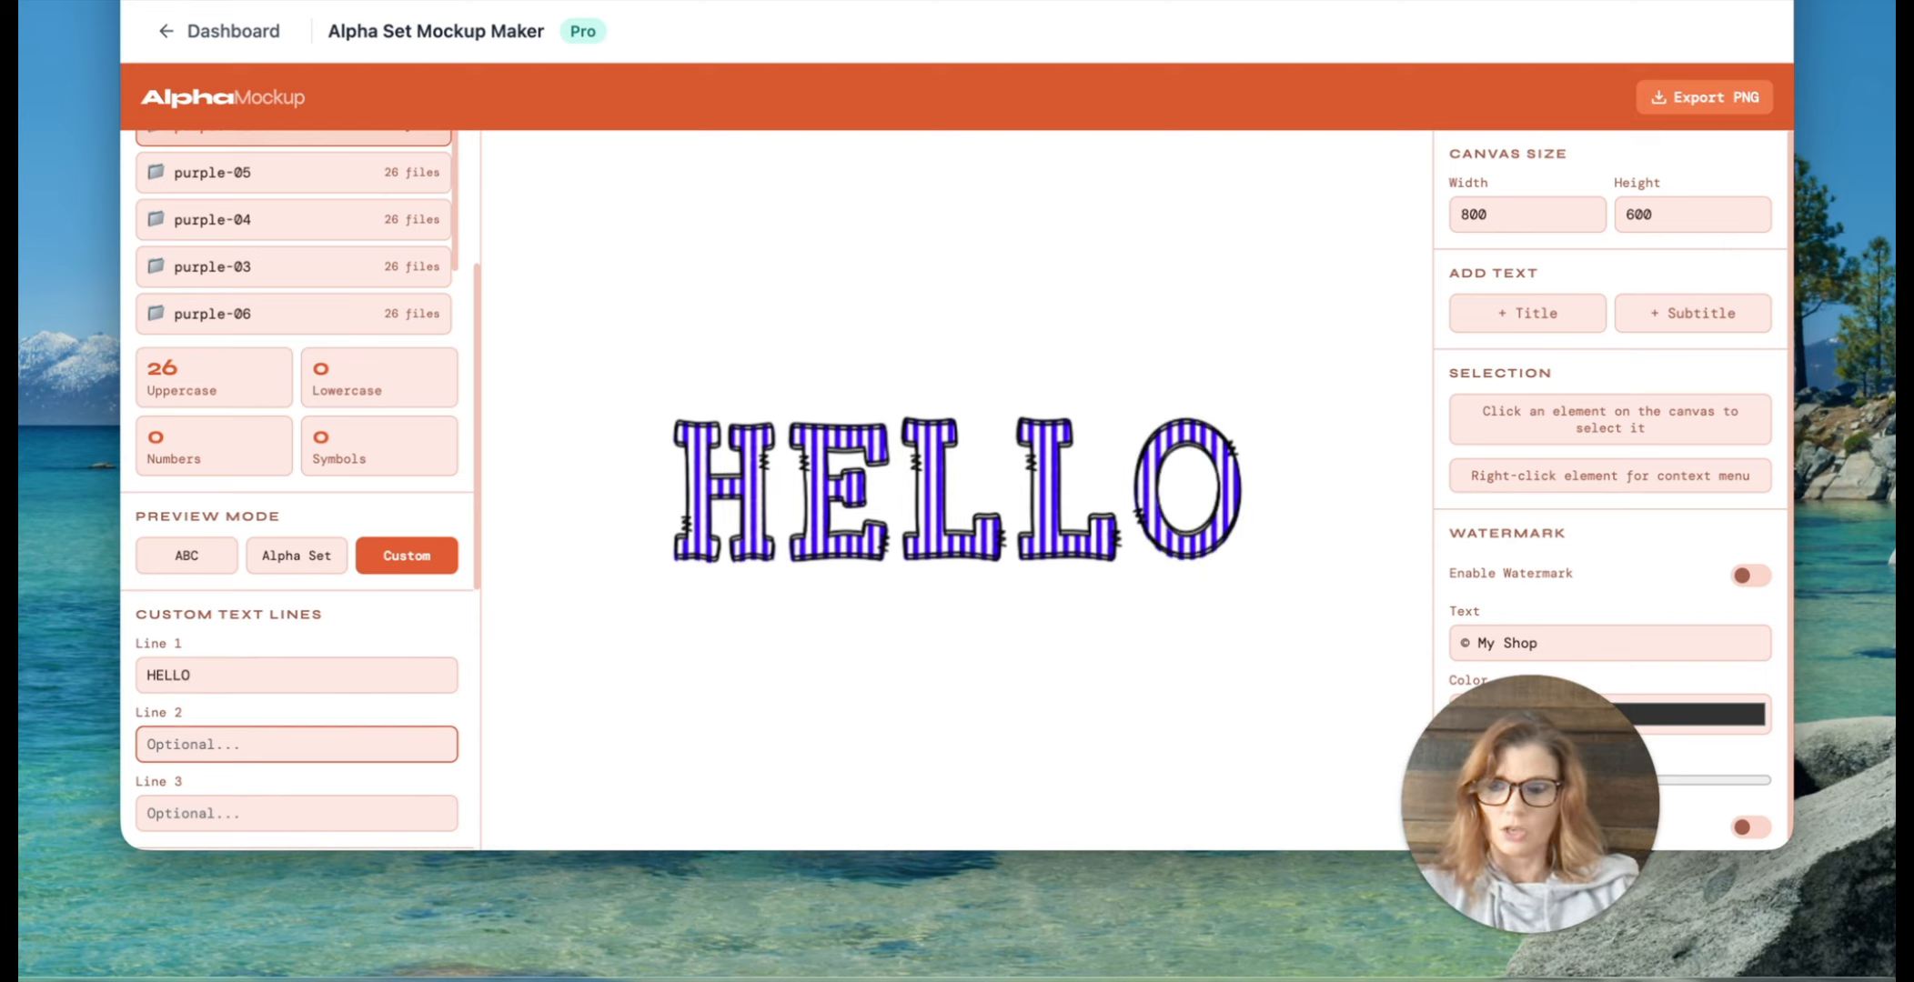
{"action": "type", "text": "F"}
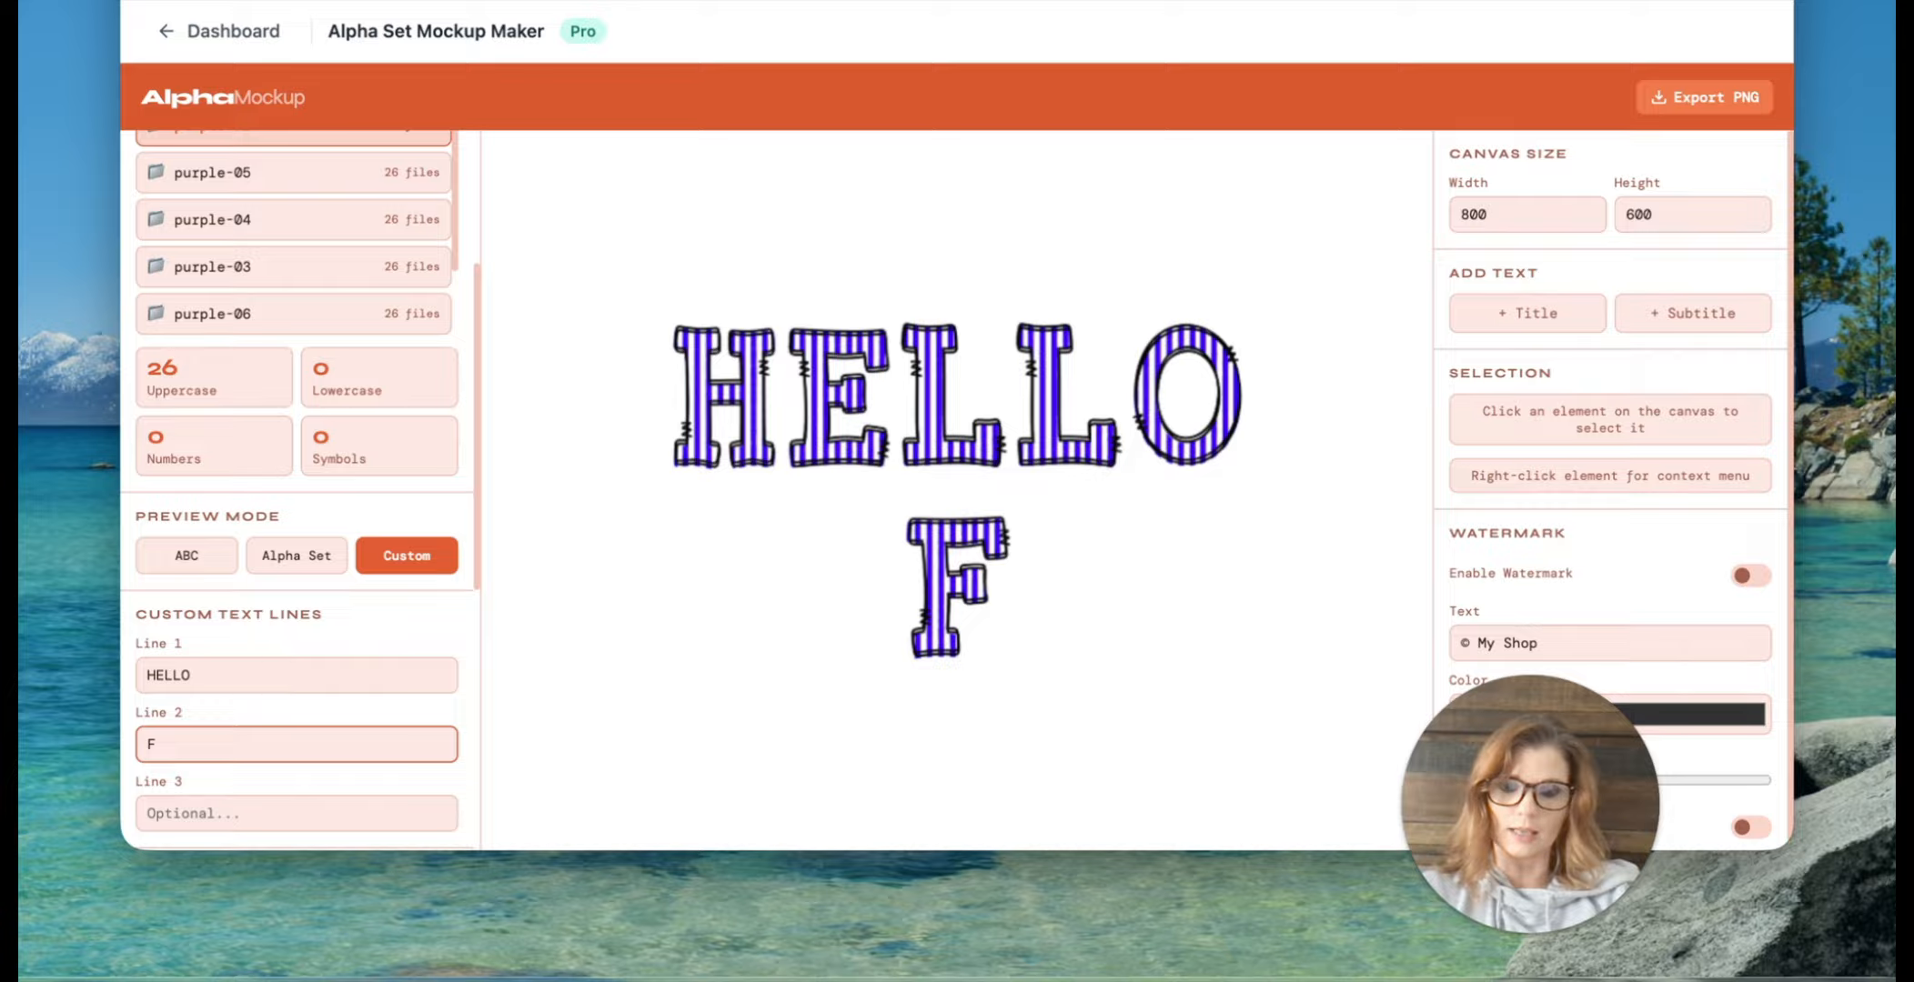
{"action": "type", "text": "RIEND"}
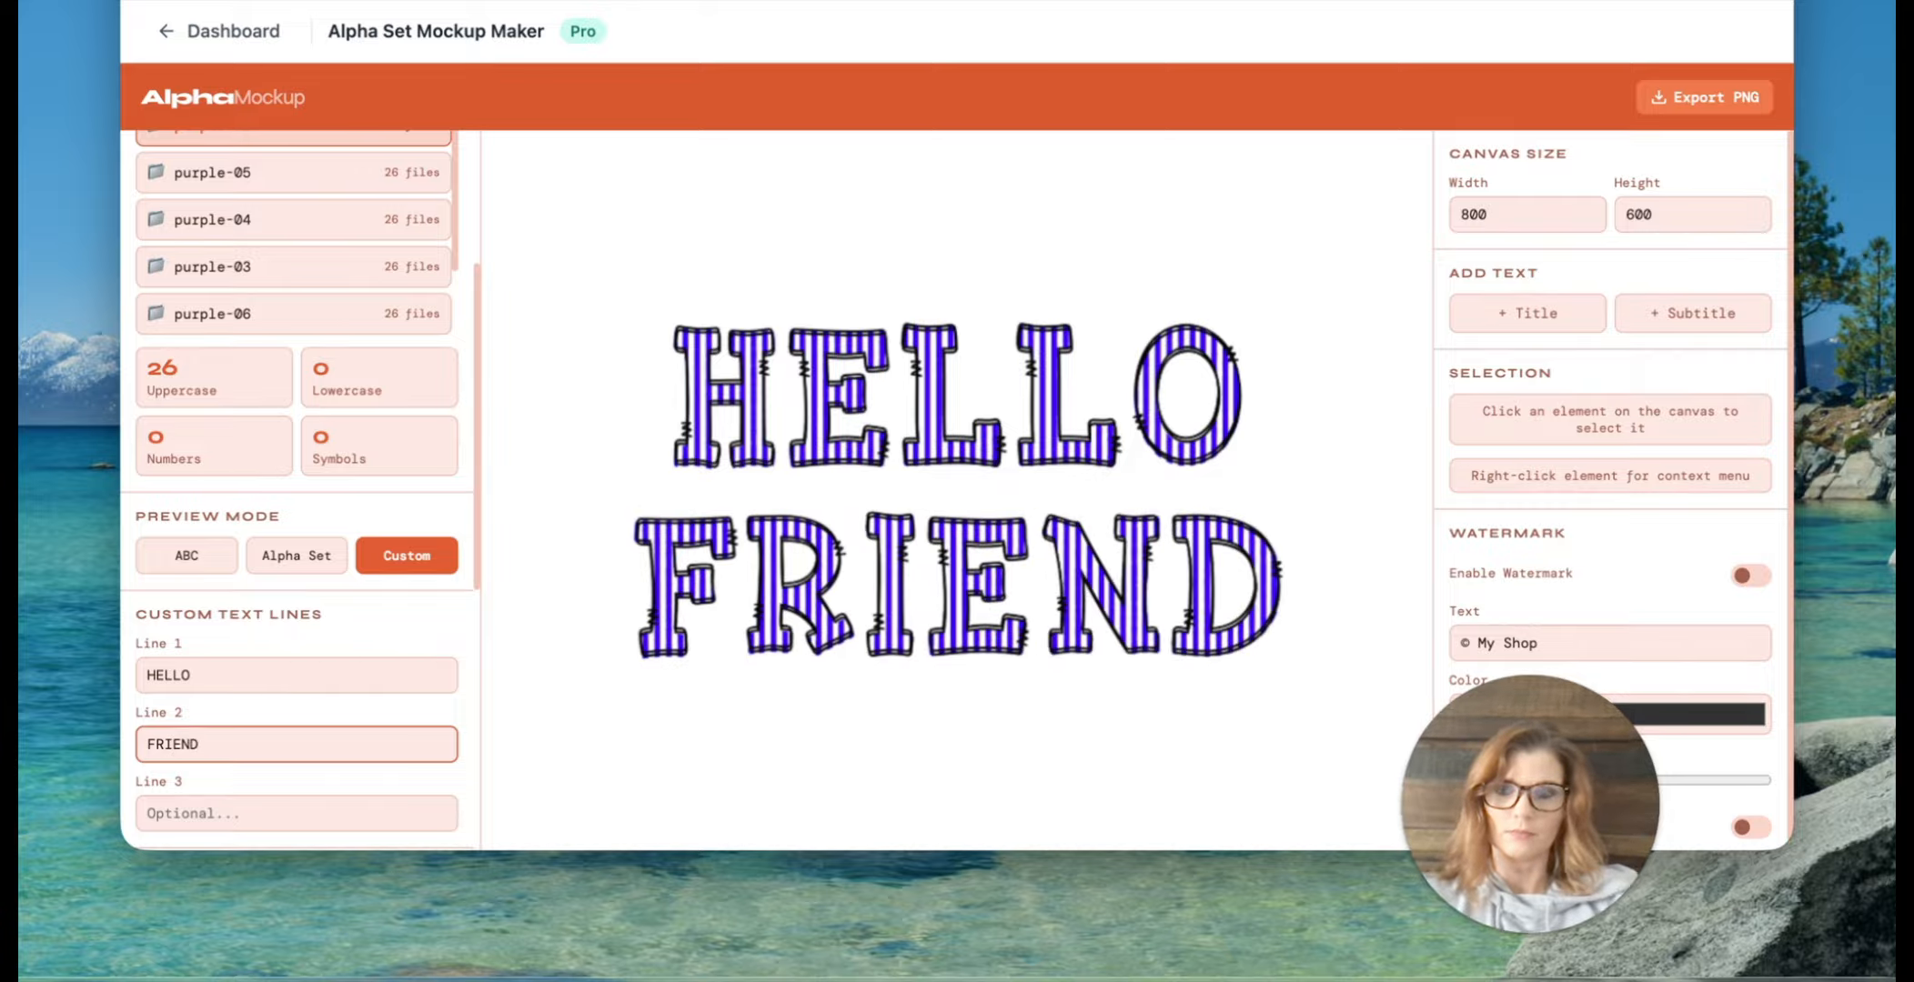
{"action": "left_click", "coordinate": [671, 428]}
Step: Switch the preview back to the Alpha Set wording, with a letter height of 137px and a letter spacing of -21px
{"action": "scroll", "coordinate": [294, 757], "scroll_direction": "down", "scroll_amount": 3}
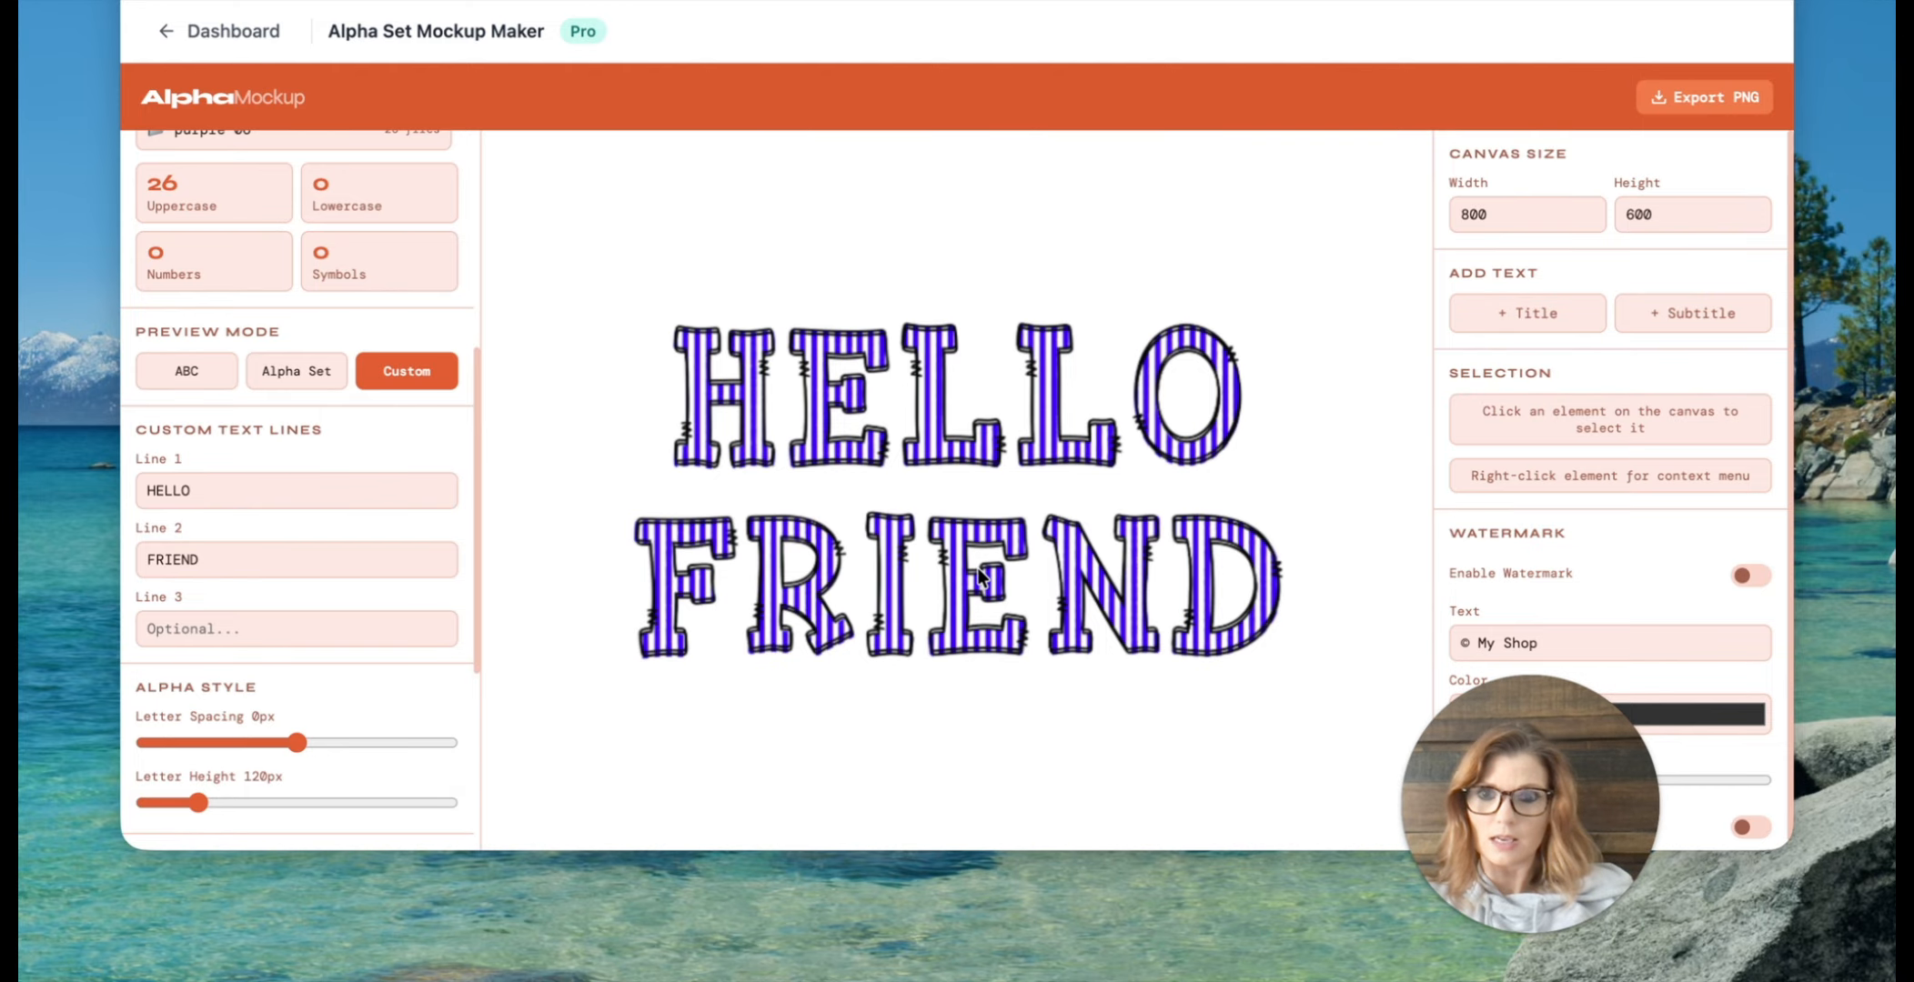
{"action": "left_click", "coordinate": [287, 372]}
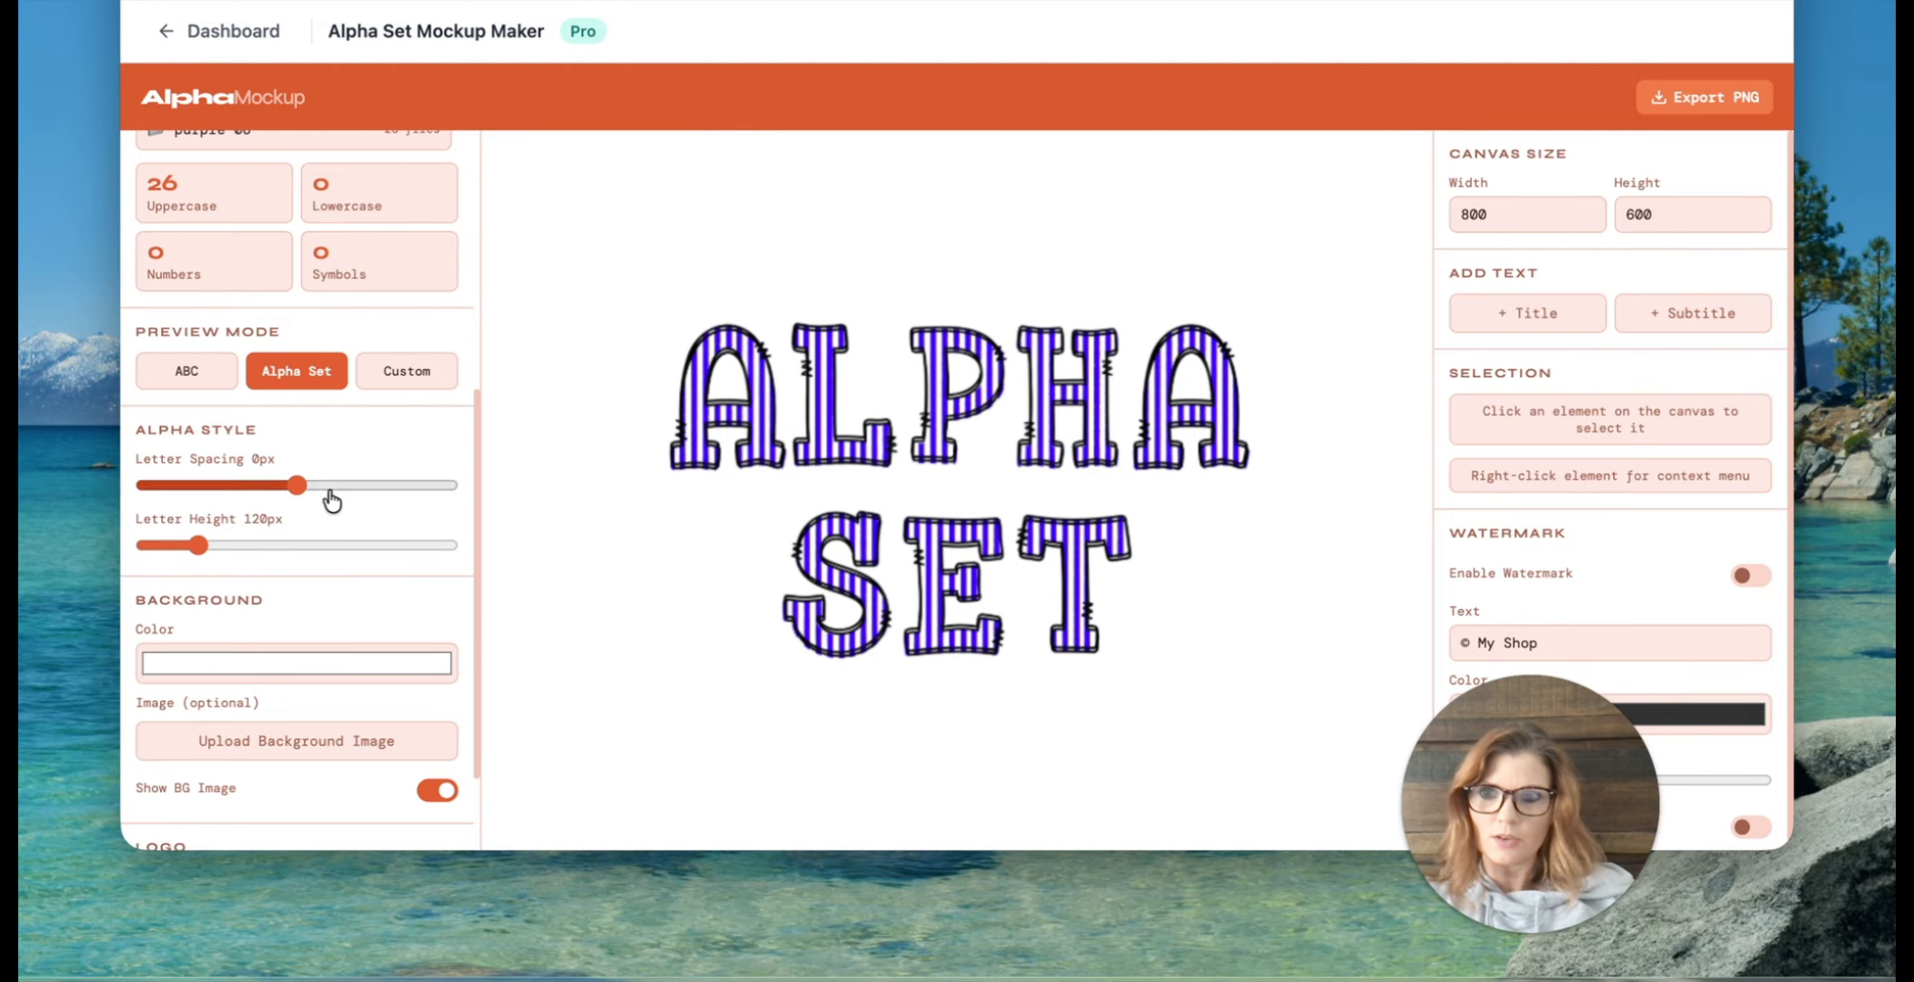
{"action": "left_click_drag", "start_coordinate": [201, 546], "coordinate": [208, 547]}
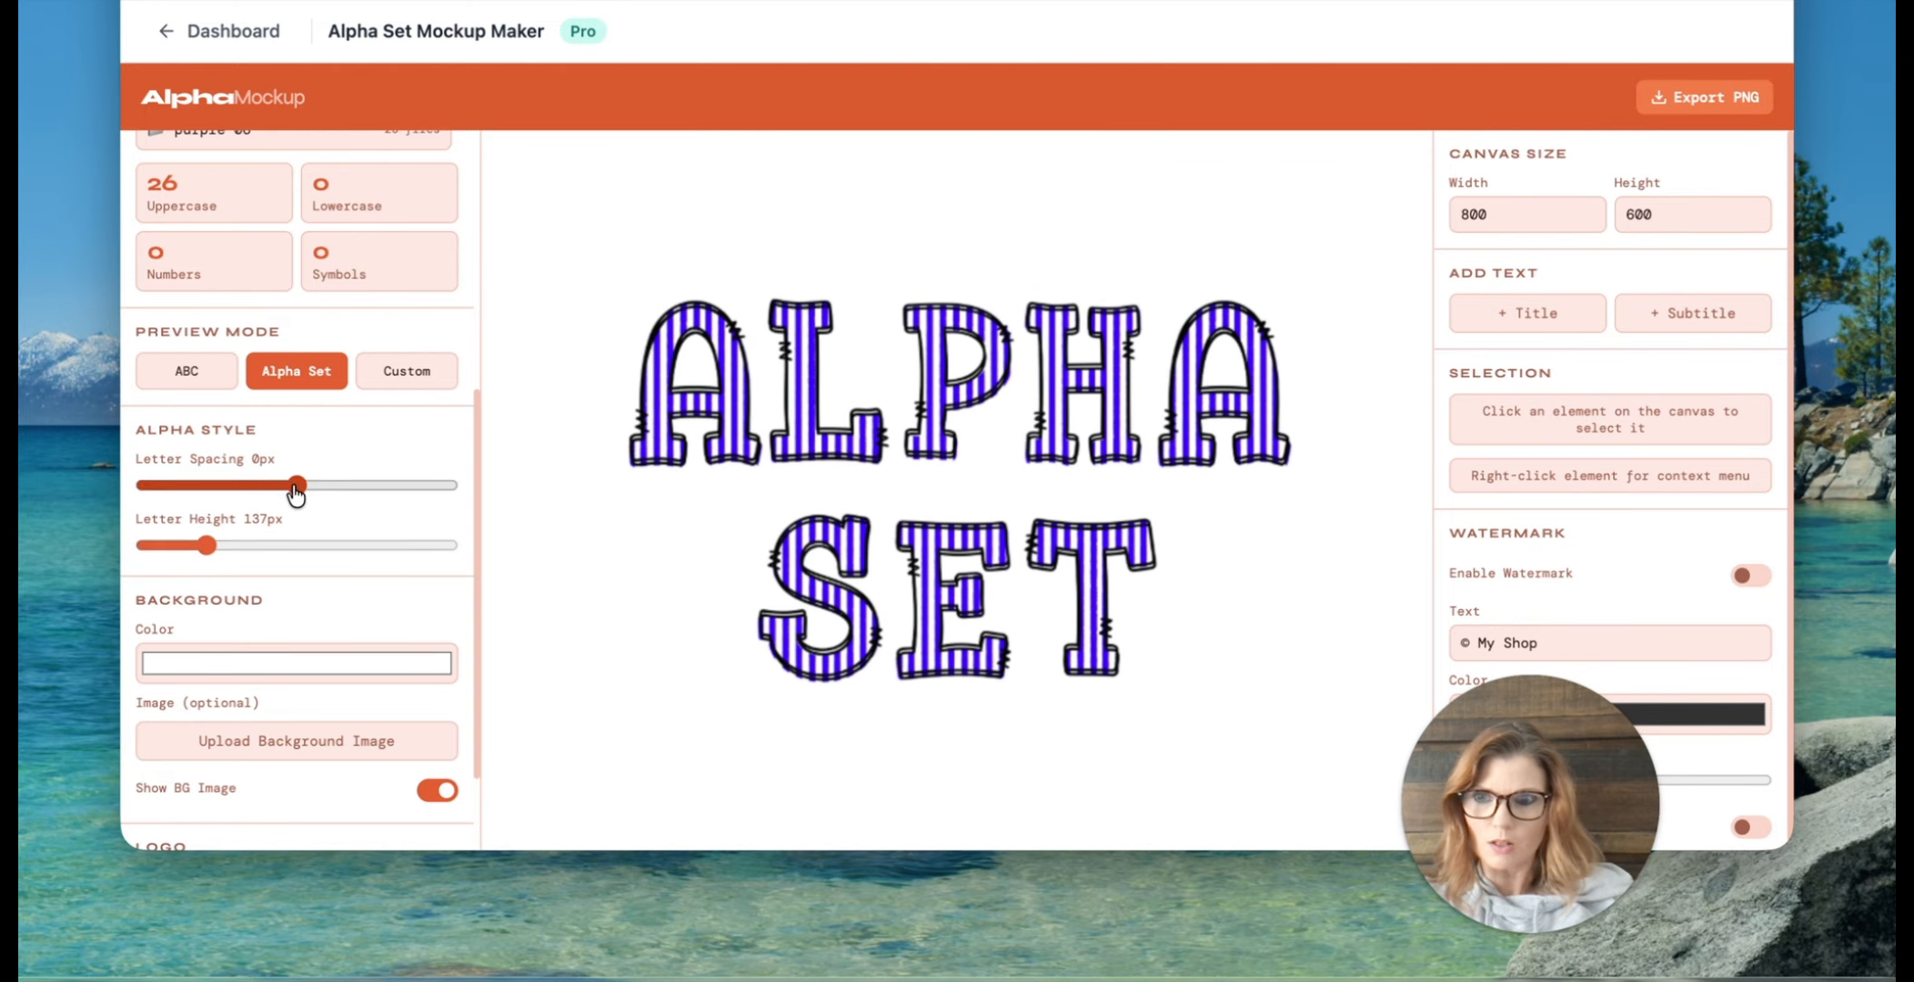
{"action": "left_click_drag", "start_coordinate": [298, 492], "coordinate": [259, 492]}
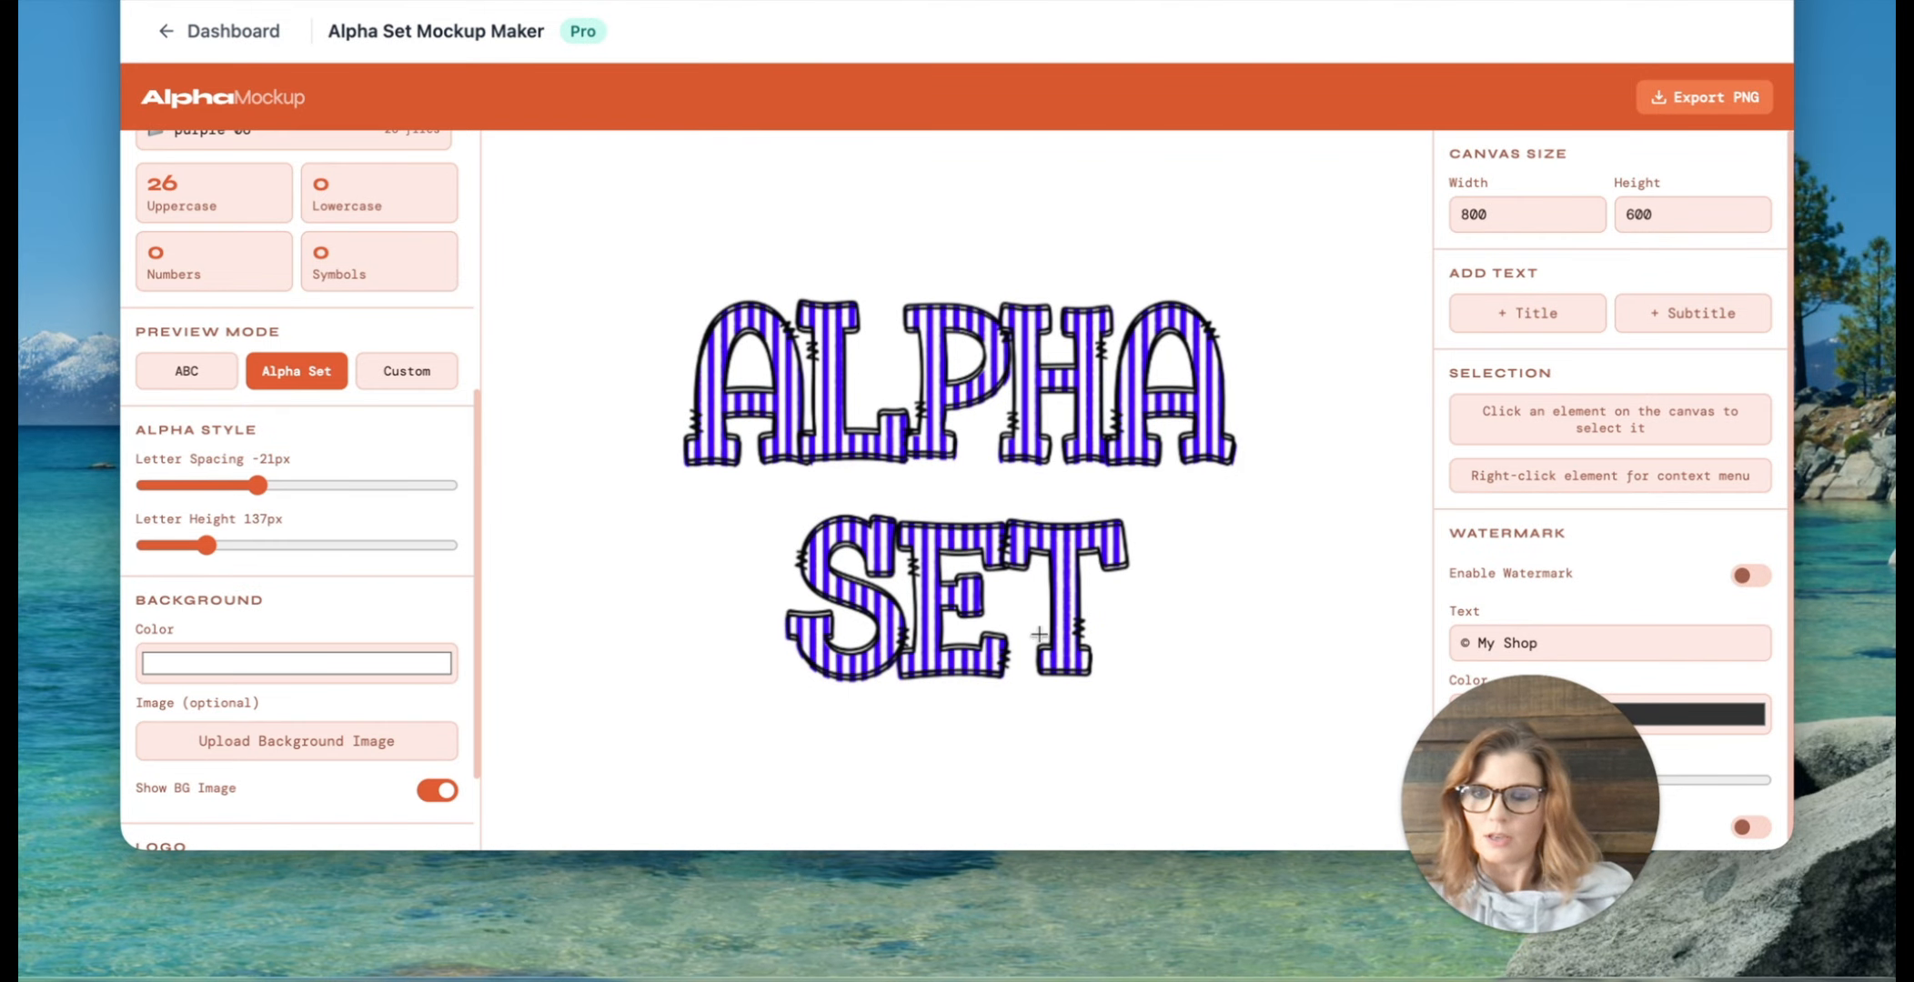
Step: Shift the ALPHA line slightly down and enlarge it to a letter height of about 169px
{"action": "left_click", "coordinate": [730, 386]}
{"action": "left_click_drag", "start_coordinate": [762, 380], "coordinate": [770, 418]}
{"action": "left_click_drag", "start_coordinate": [683, 336], "coordinate": [598, 289]}
Step: Enlarge the SET line to a letter height of about 167px and center it beneath ALPHA
{"action": "left_click", "coordinate": [1051, 614]}
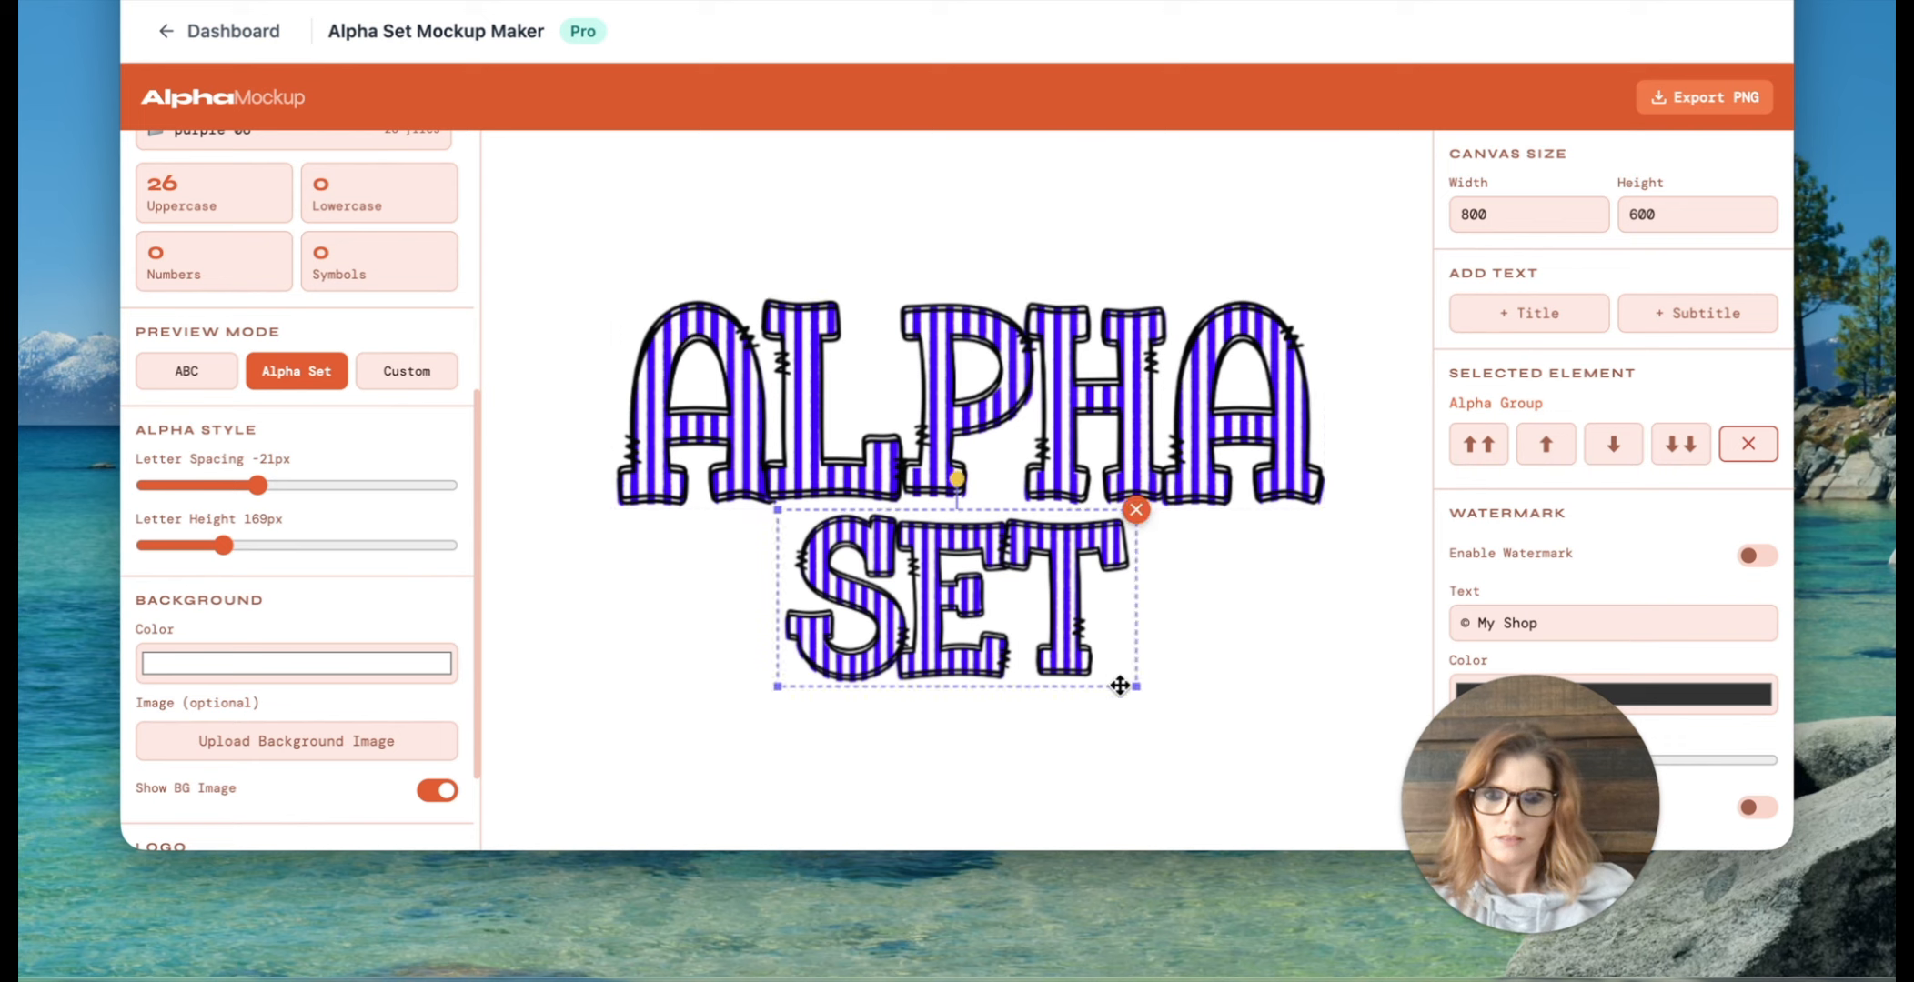
{"action": "left_click_drag", "start_coordinate": [1136, 694], "coordinate": [1229, 719]}
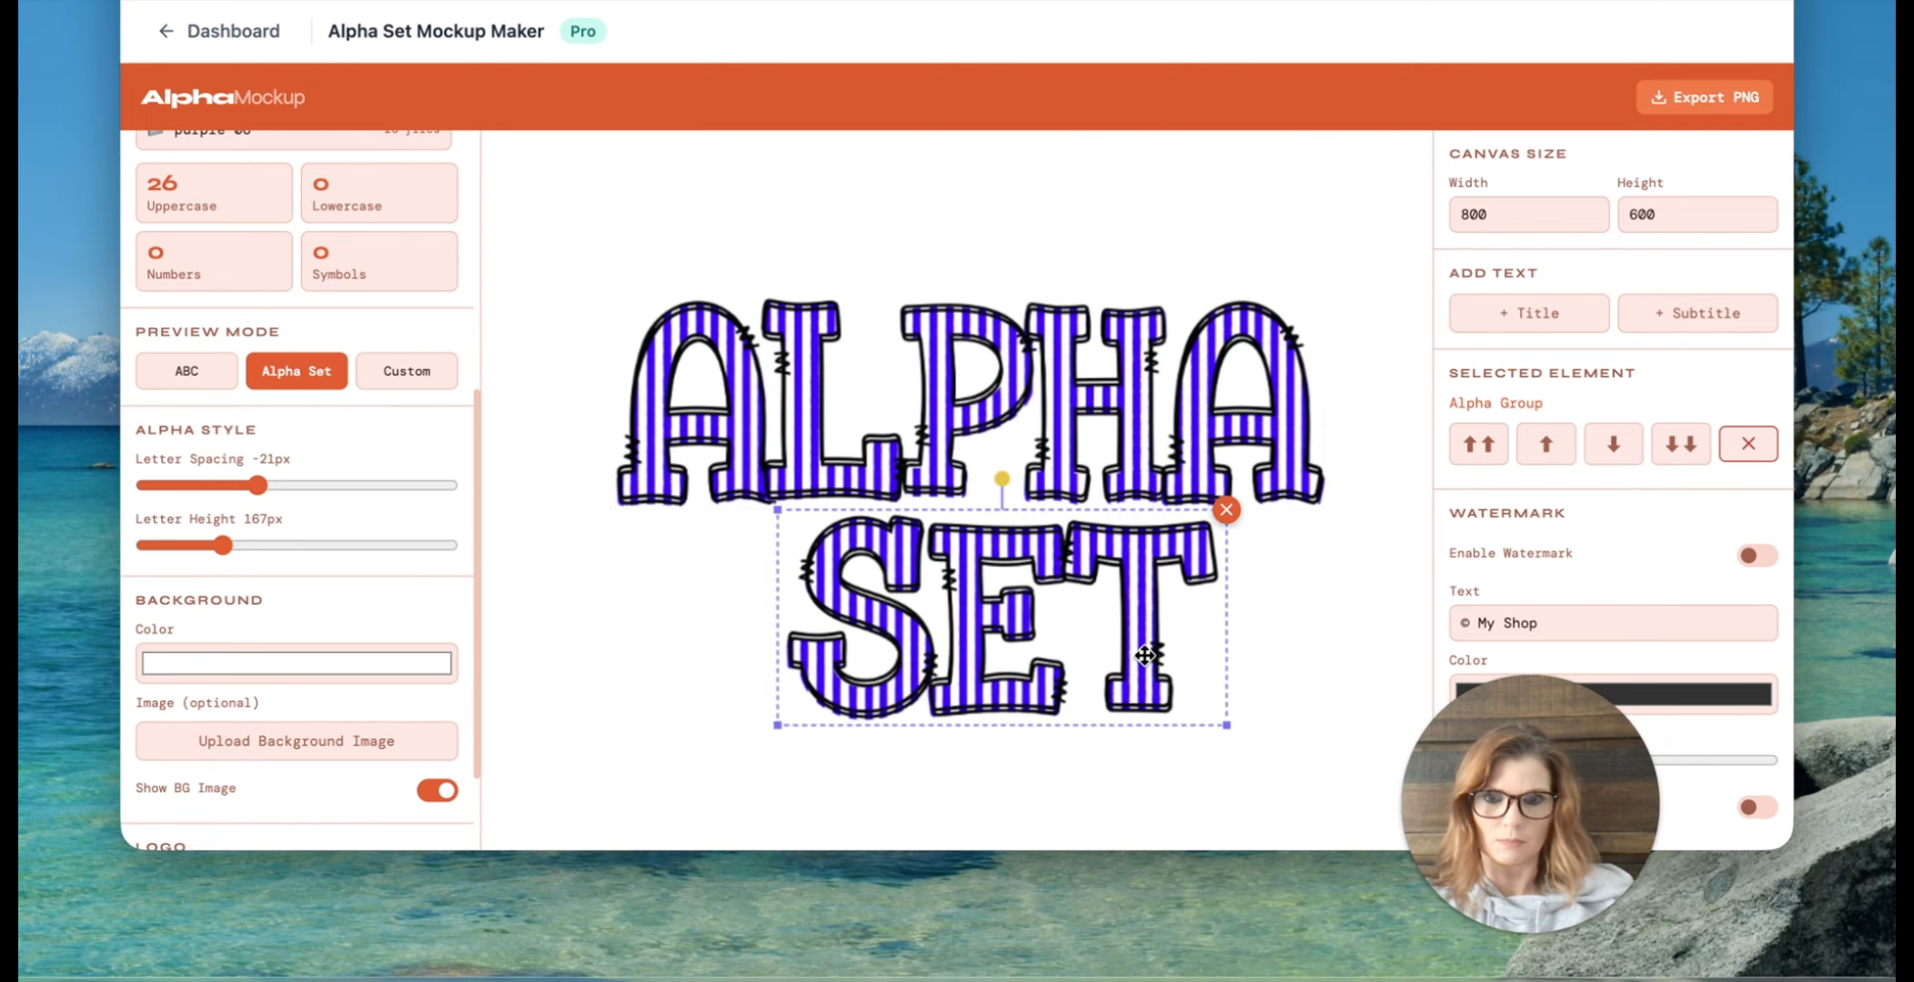
{"action": "left_click_drag", "start_coordinate": [1149, 657], "coordinate": [1103, 651]}
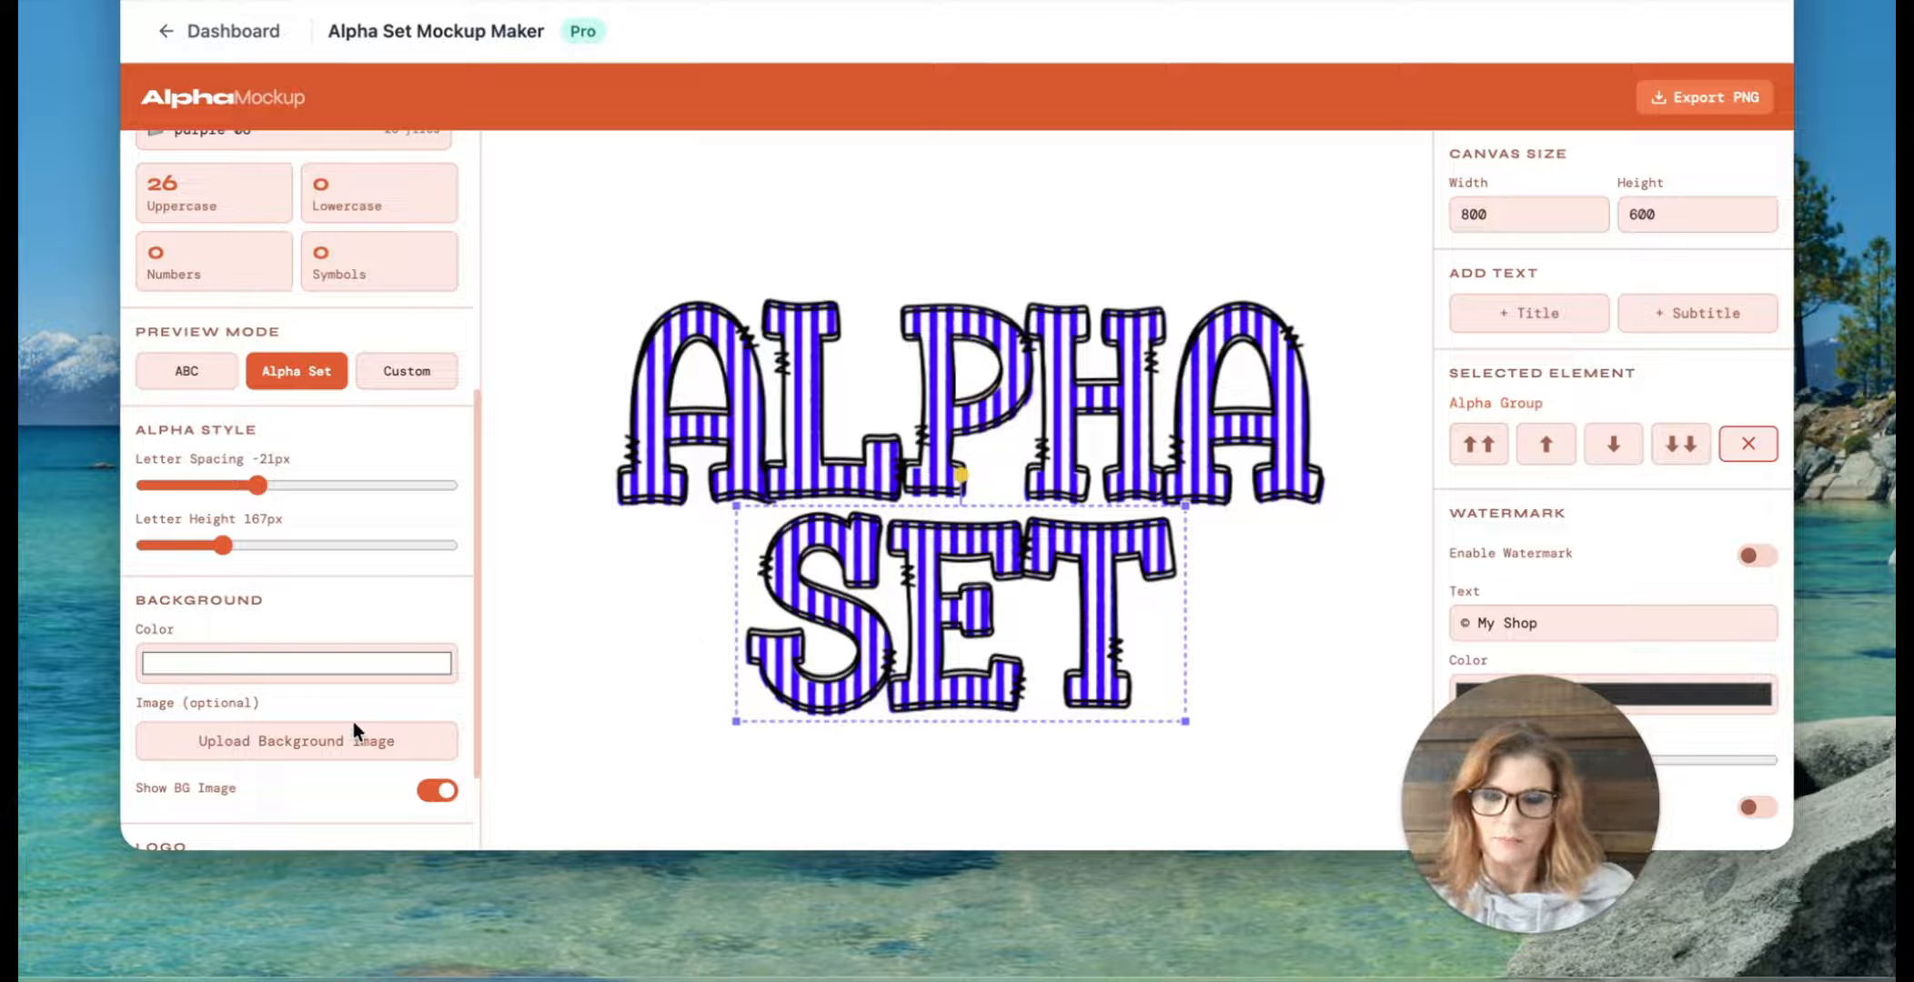
Step: Try a light pink canvas background with RGB values 245, 163, 163
{"action": "scroll", "coordinate": [353, 728], "scroll_direction": "down", "scroll_amount": 3}
{"action": "left_click", "coordinate": [182, 544]}
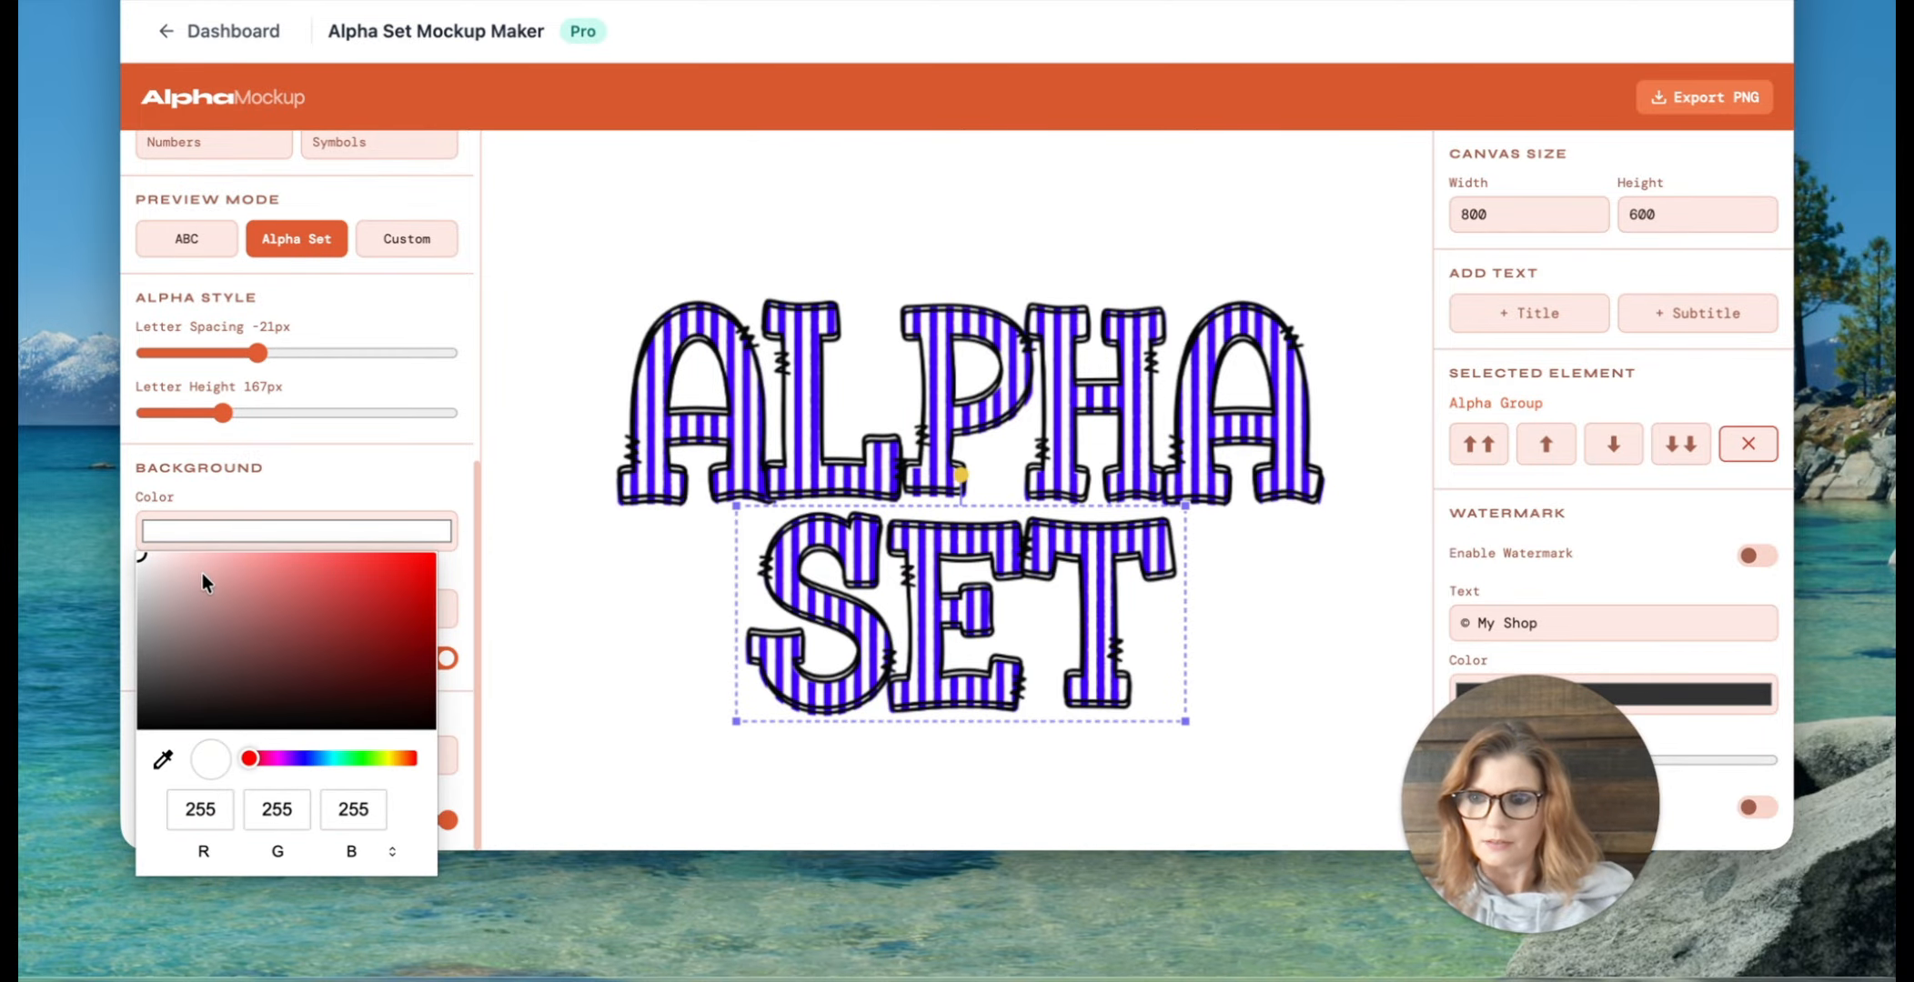
{"action": "left_click_drag", "start_coordinate": [201, 568], "coordinate": [308, 559]}
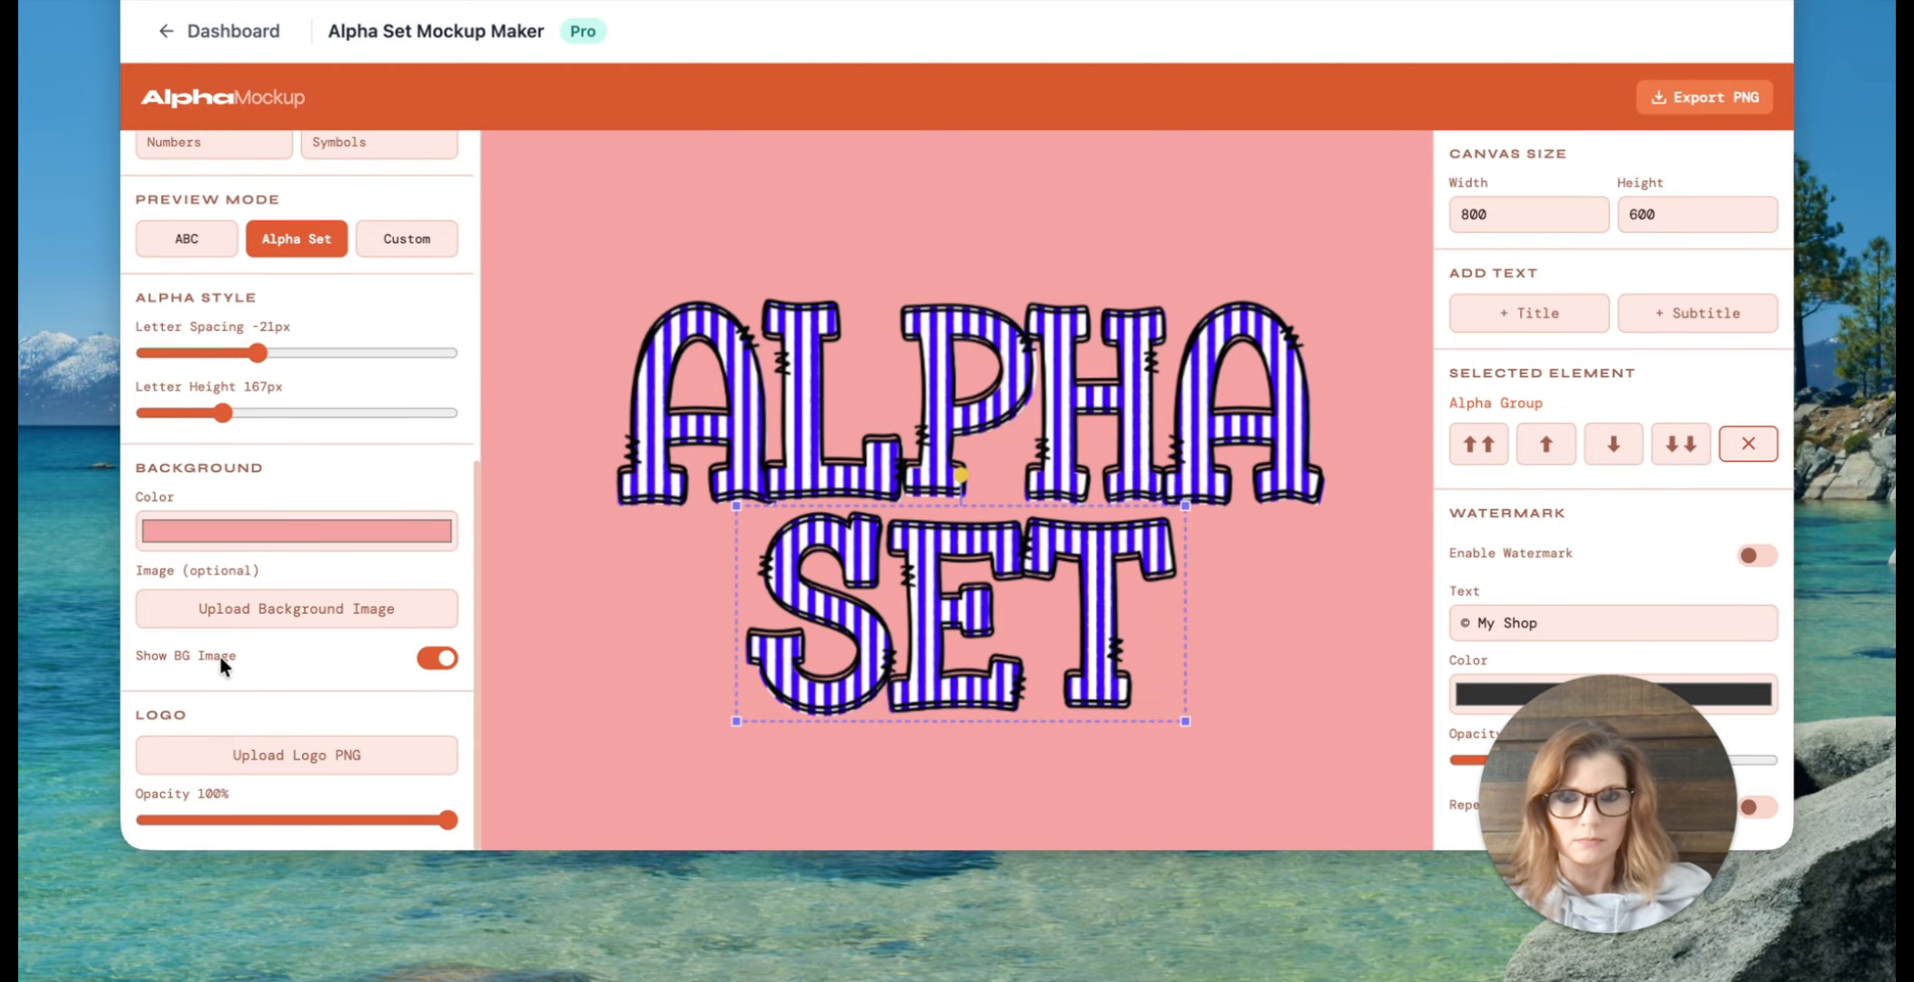
Step: Set the canvas background to a pale aqua with RGB values 229, 255, 252
{"action": "left_click", "coordinate": [220, 540]}
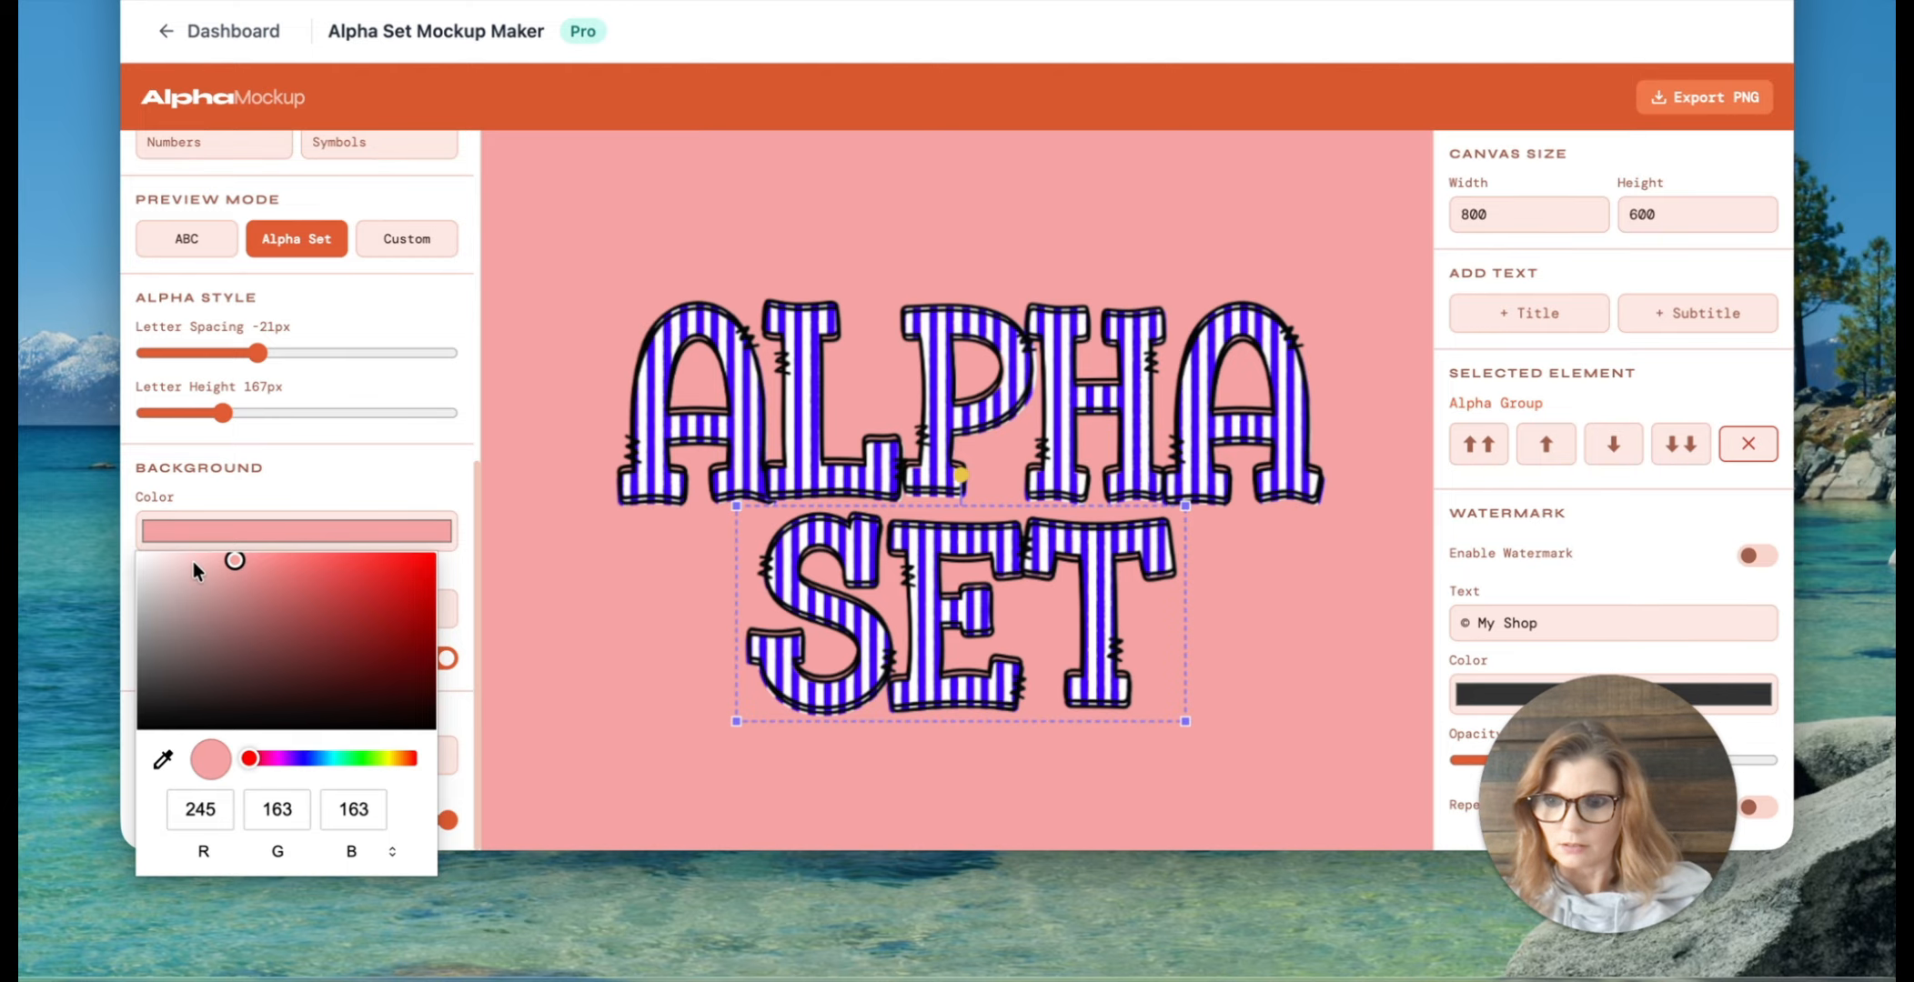
{"action": "left_click_drag", "start_coordinate": [269, 757], "coordinate": [336, 759]}
{"action": "left_click_drag", "start_coordinate": [173, 582], "coordinate": [165, 552]}
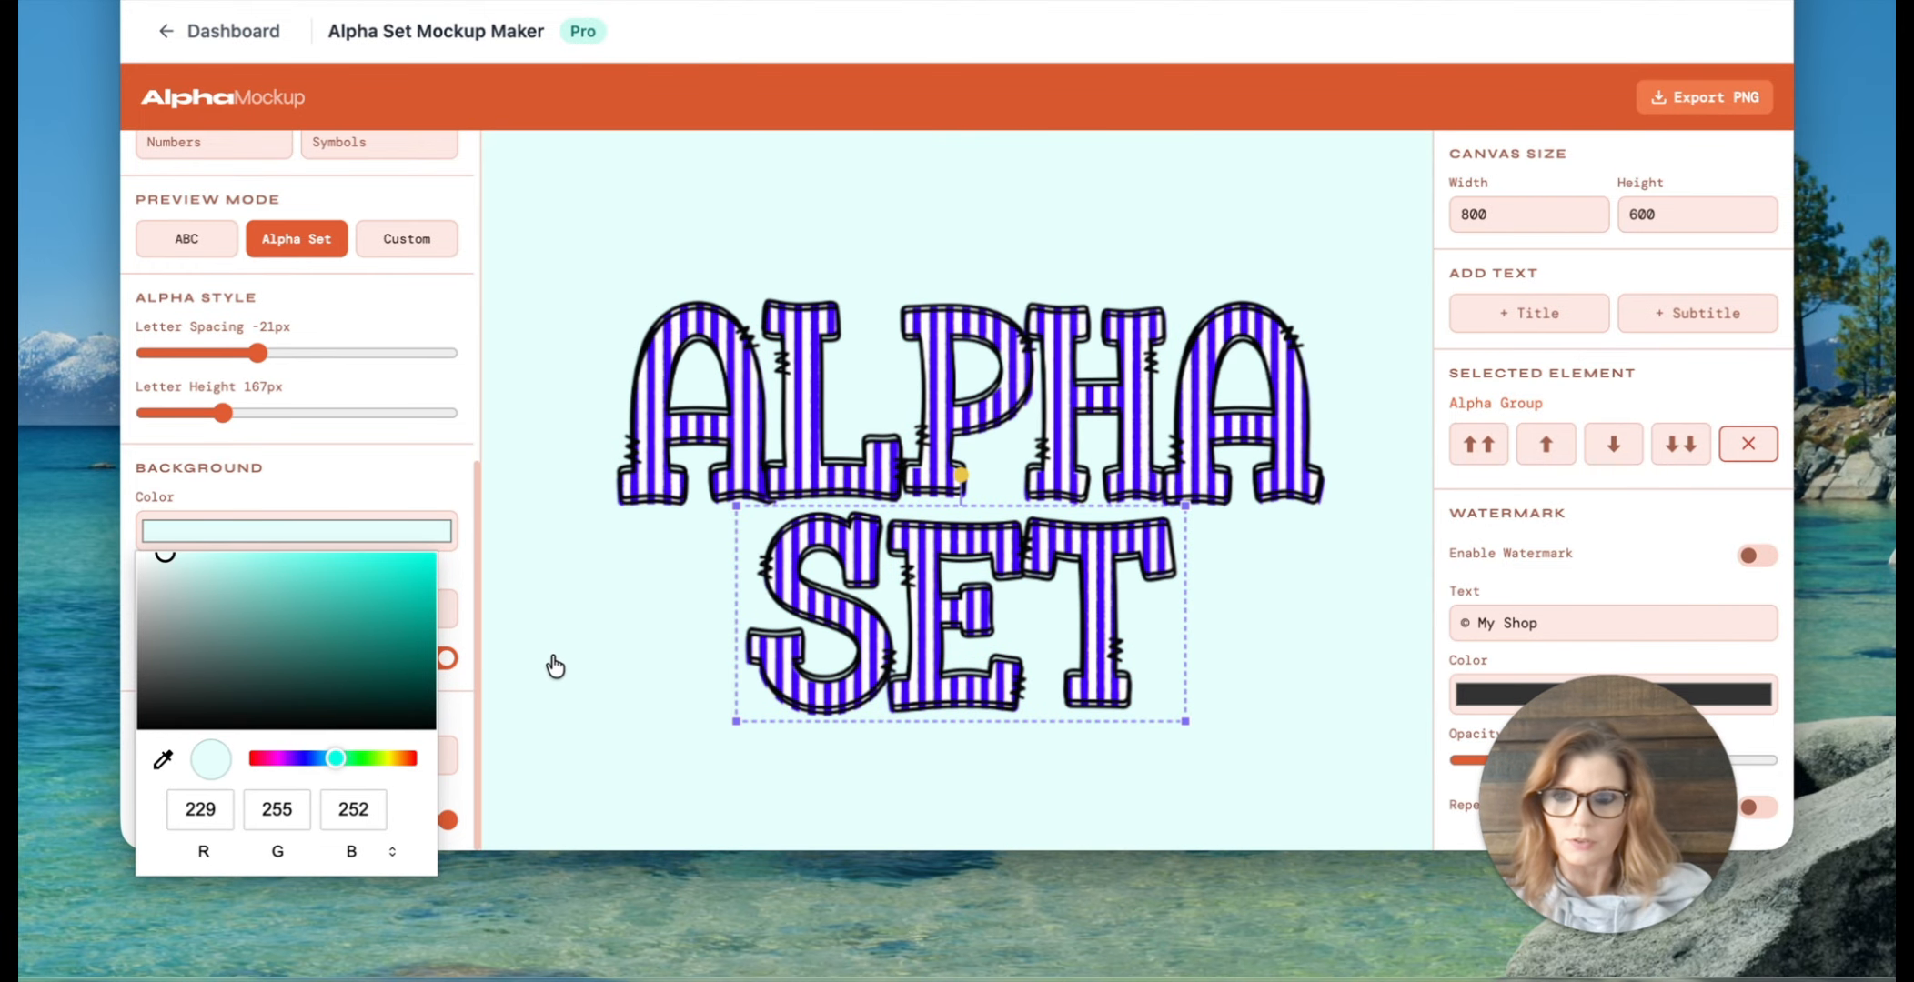
{"action": "left_click", "coordinate": [522, 647]}
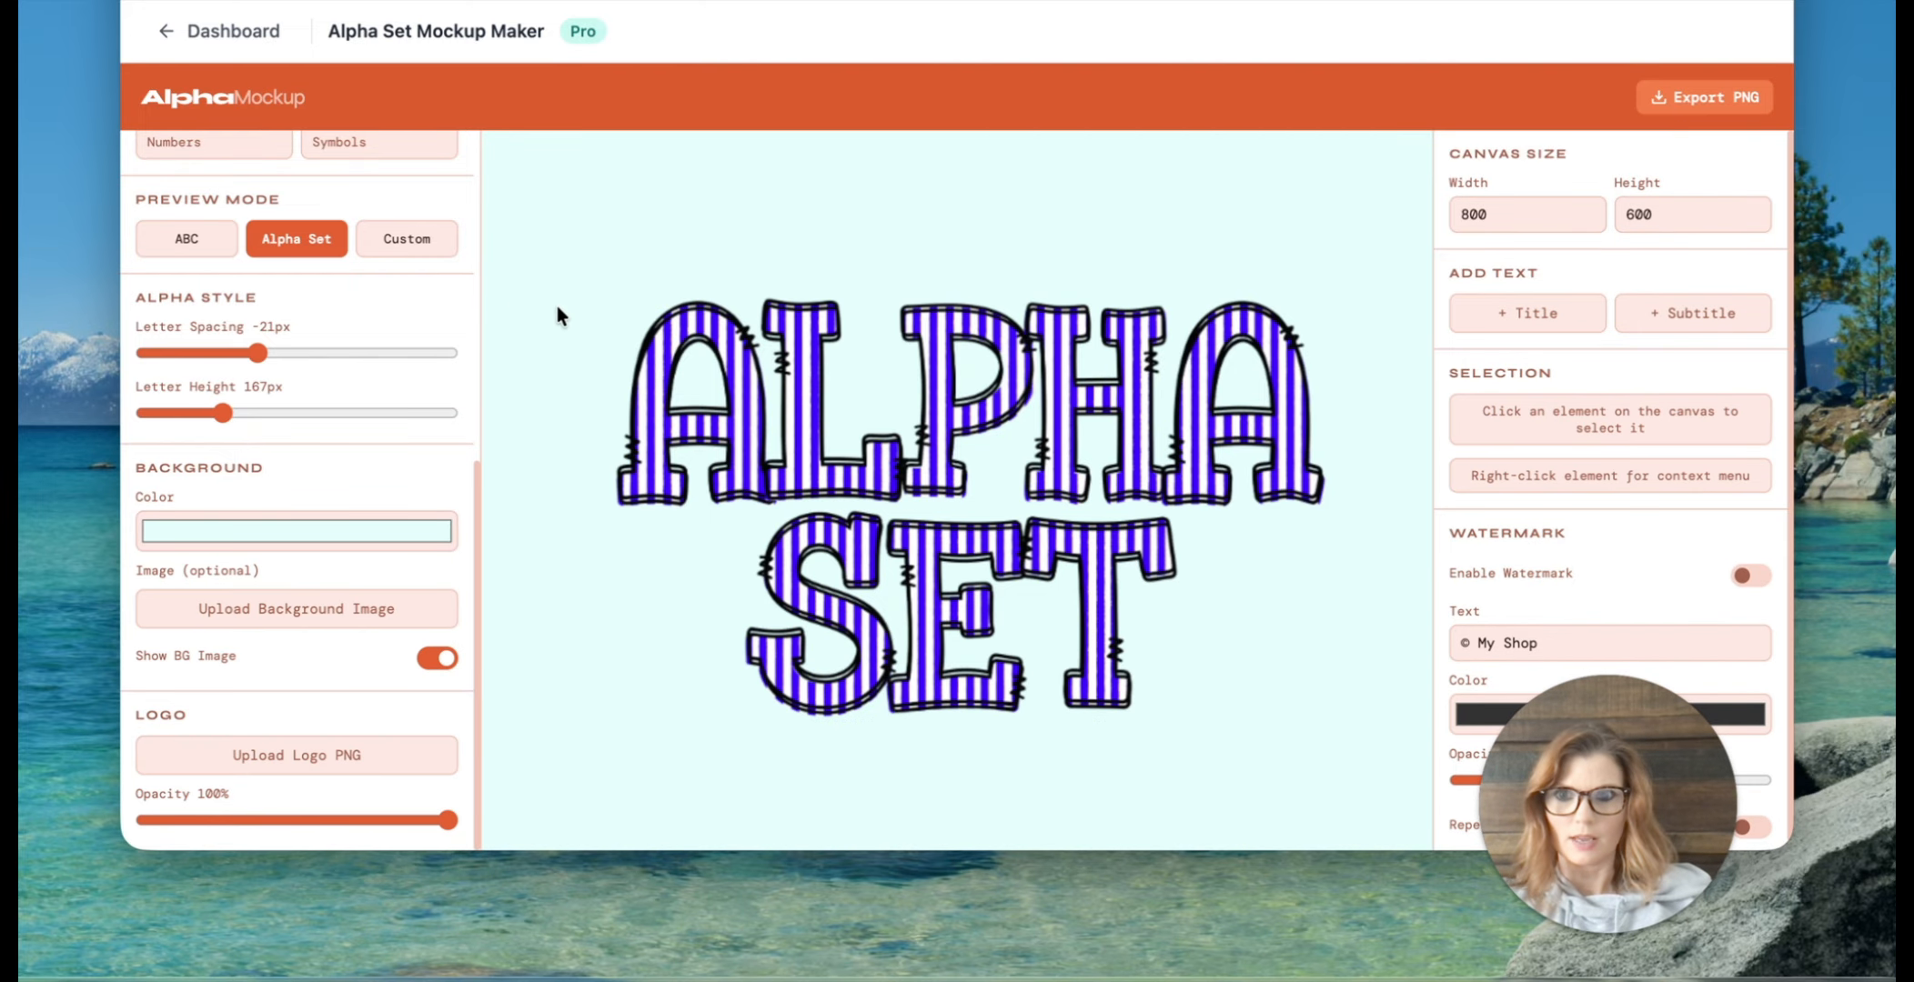
Step: Upload the Happy Doodles logo and place it, enlarged, over the last letter of the ALPHA line
{"action": "left_click", "coordinate": [293, 756]}
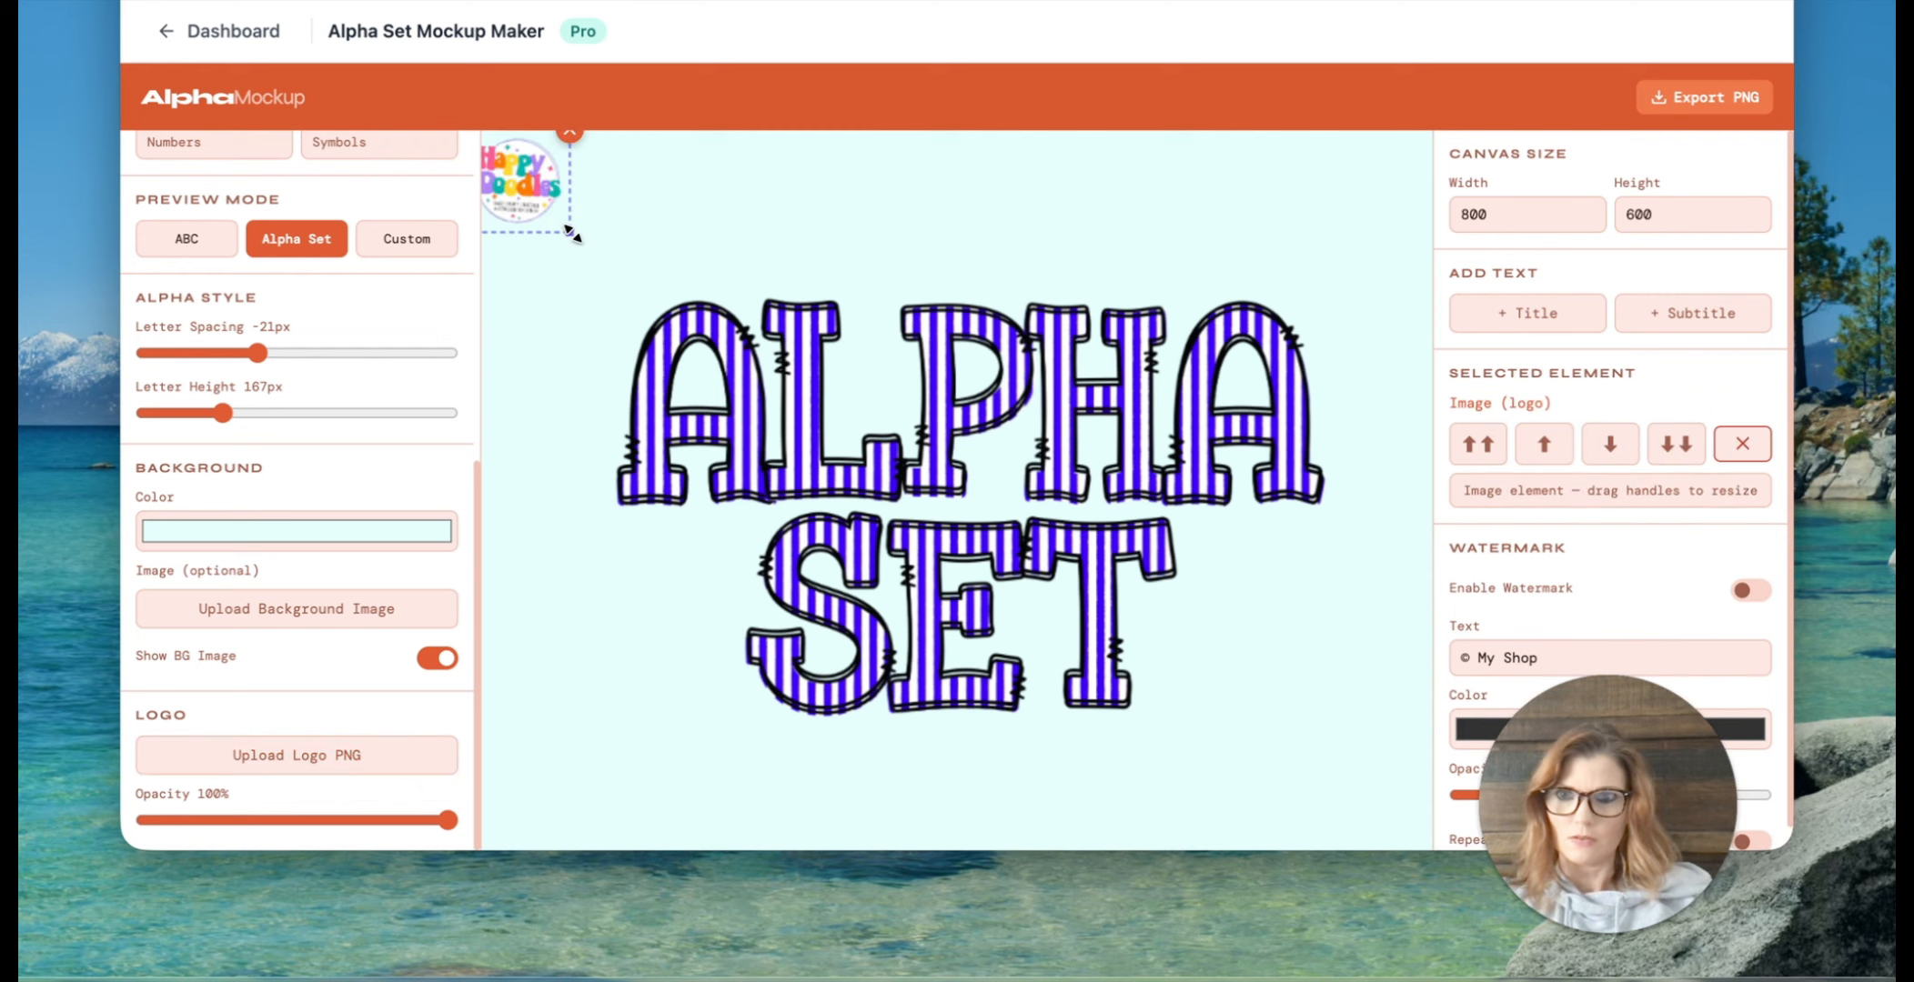
{"action": "left_click_drag", "start_coordinate": [571, 231], "coordinate": [760, 411]}
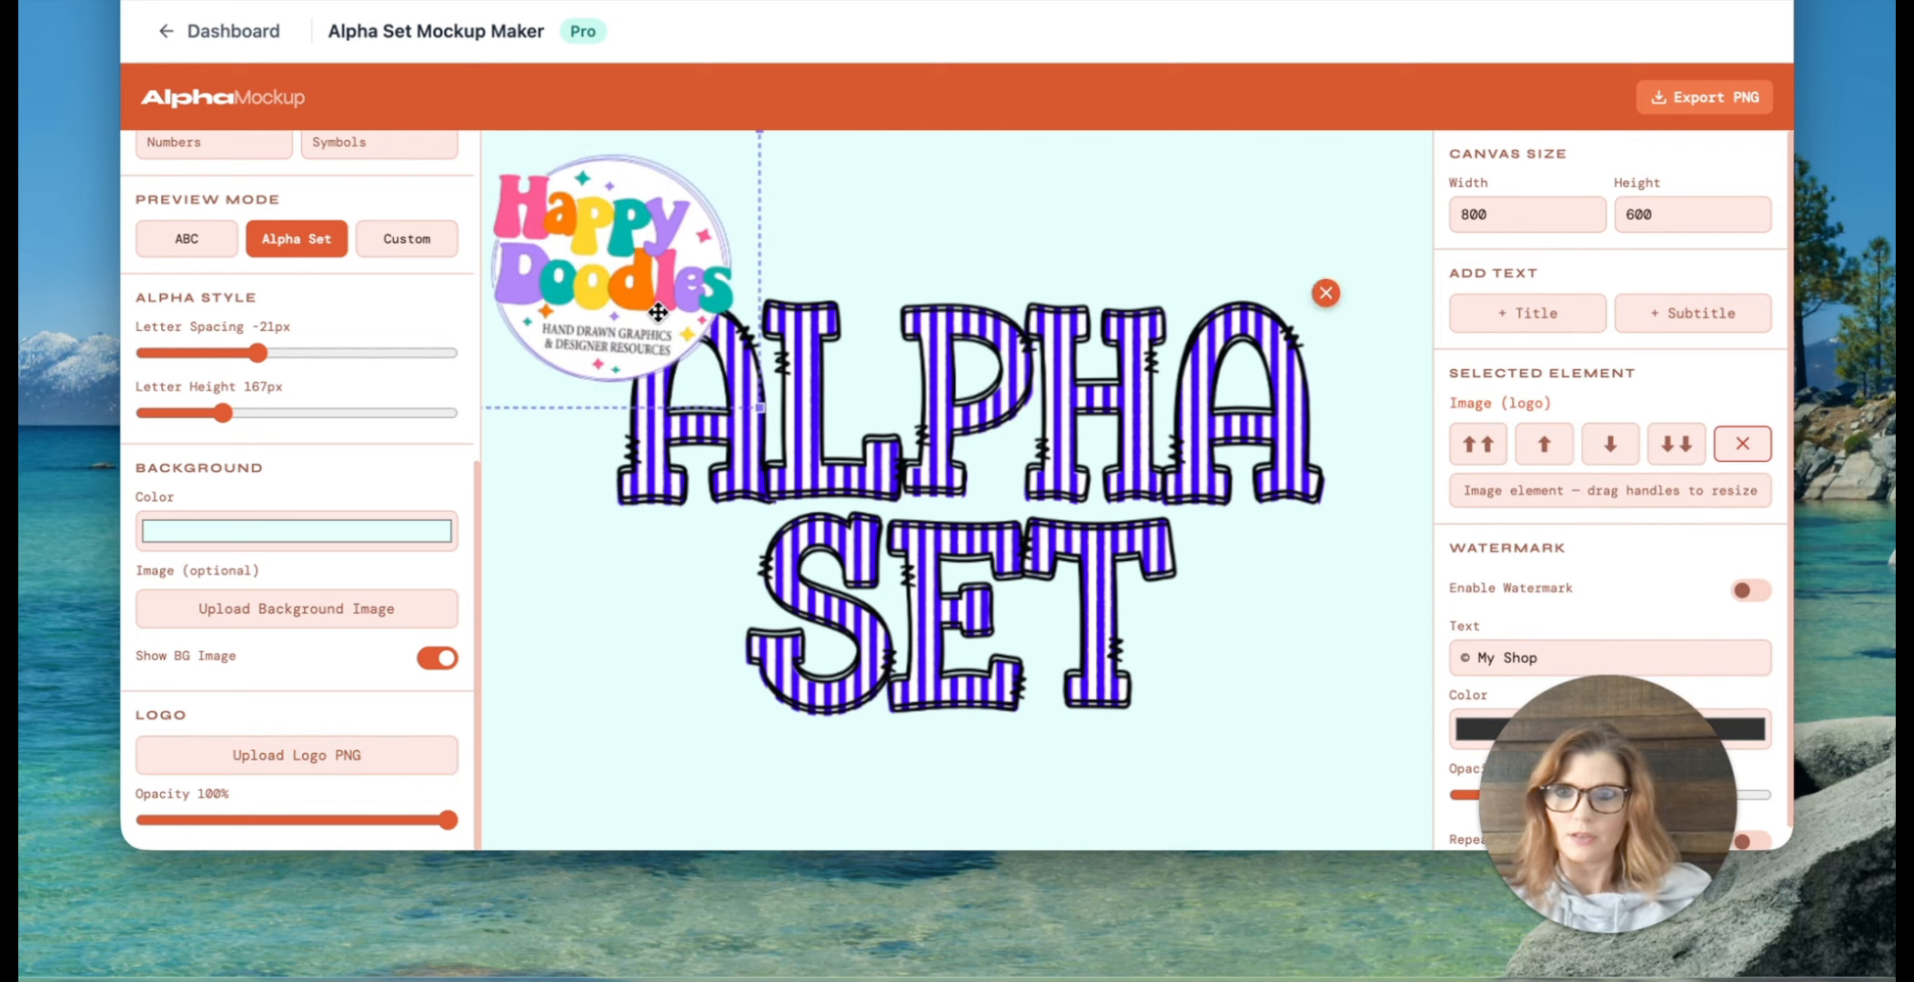
{"action": "mouse_move", "coordinate": [609, 265]}
{"action": "left_mouse_down"}
{"action": "mouse_move", "coordinate": [748, 359]}
{"action": "mouse_move", "coordinate": [1301, 279]}
{"action": "mouse_move", "coordinate": [1274, 318]}
{"action": "left_mouse_up"}
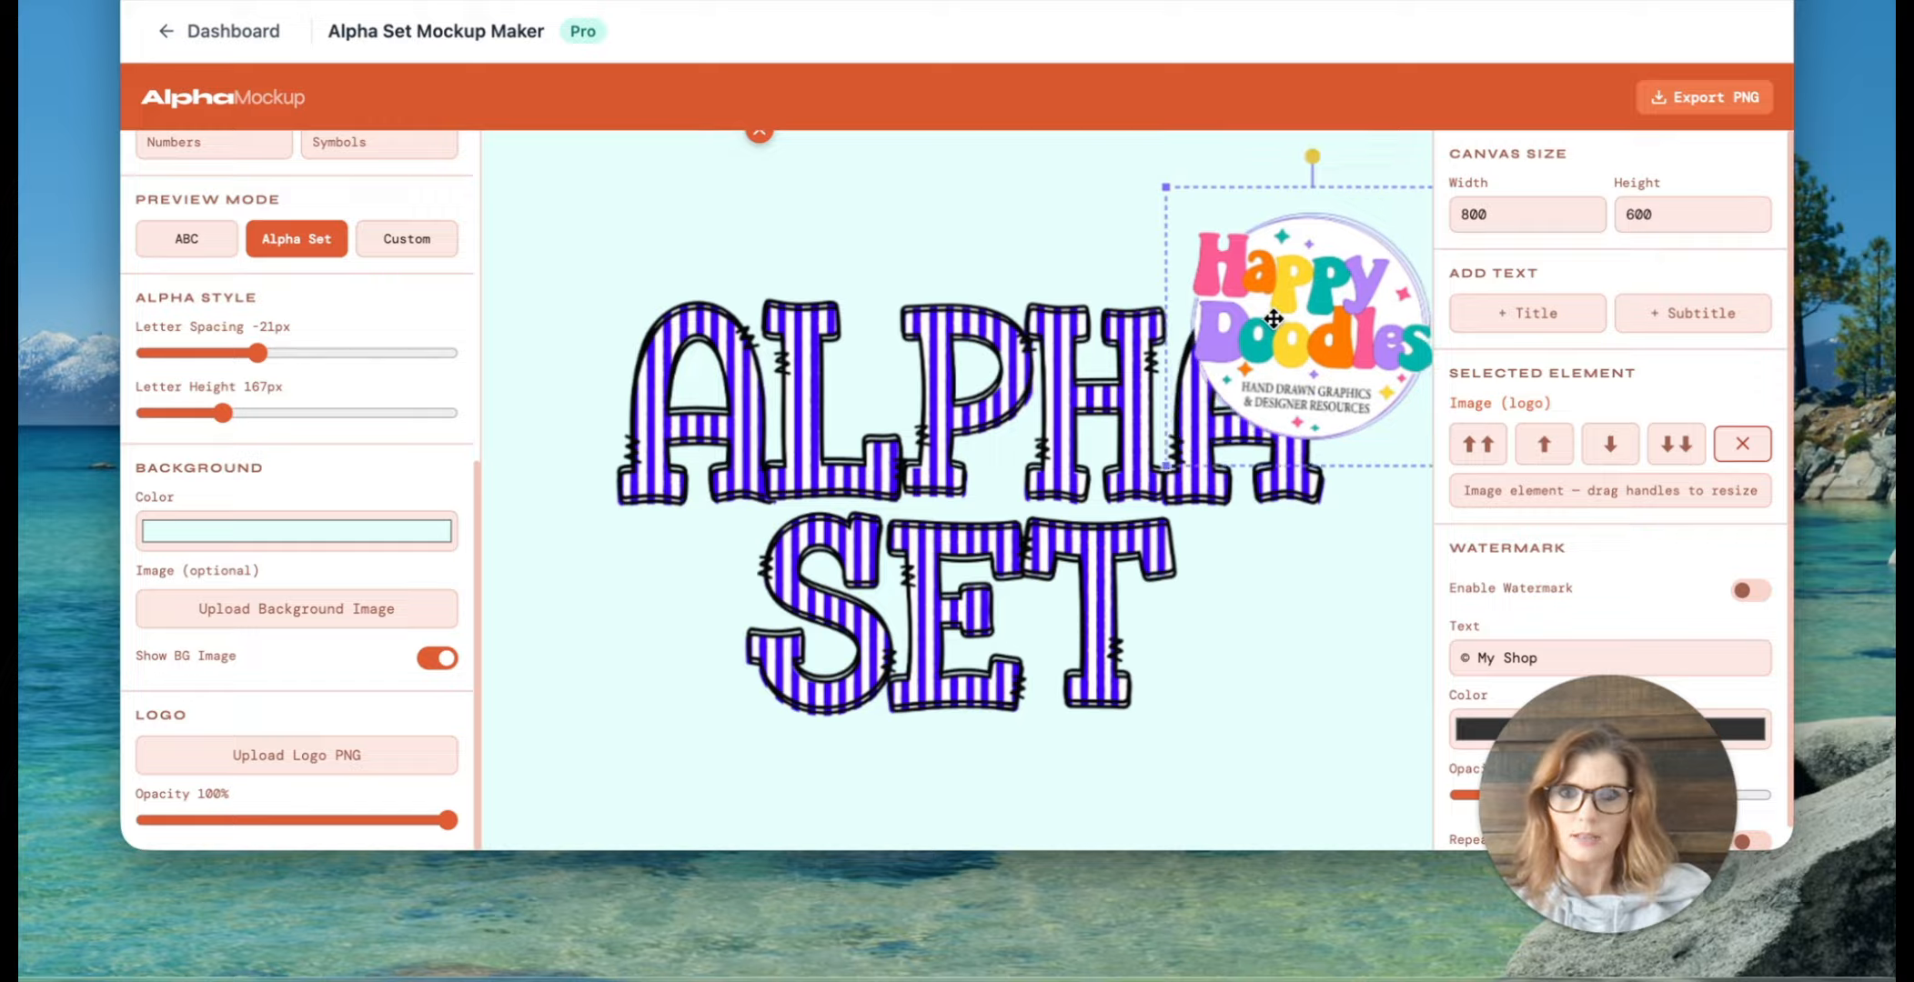
Step: Tilt the logo slightly clockwise and lower its opacity to 87%
{"action": "mouse_move", "coordinate": [1310, 164]}
{"action": "left_mouse_down"}
{"action": "mouse_move", "coordinate": [1279, 155]}
{"action": "mouse_move", "coordinate": [1328, 148]}
{"action": "left_mouse_up"}
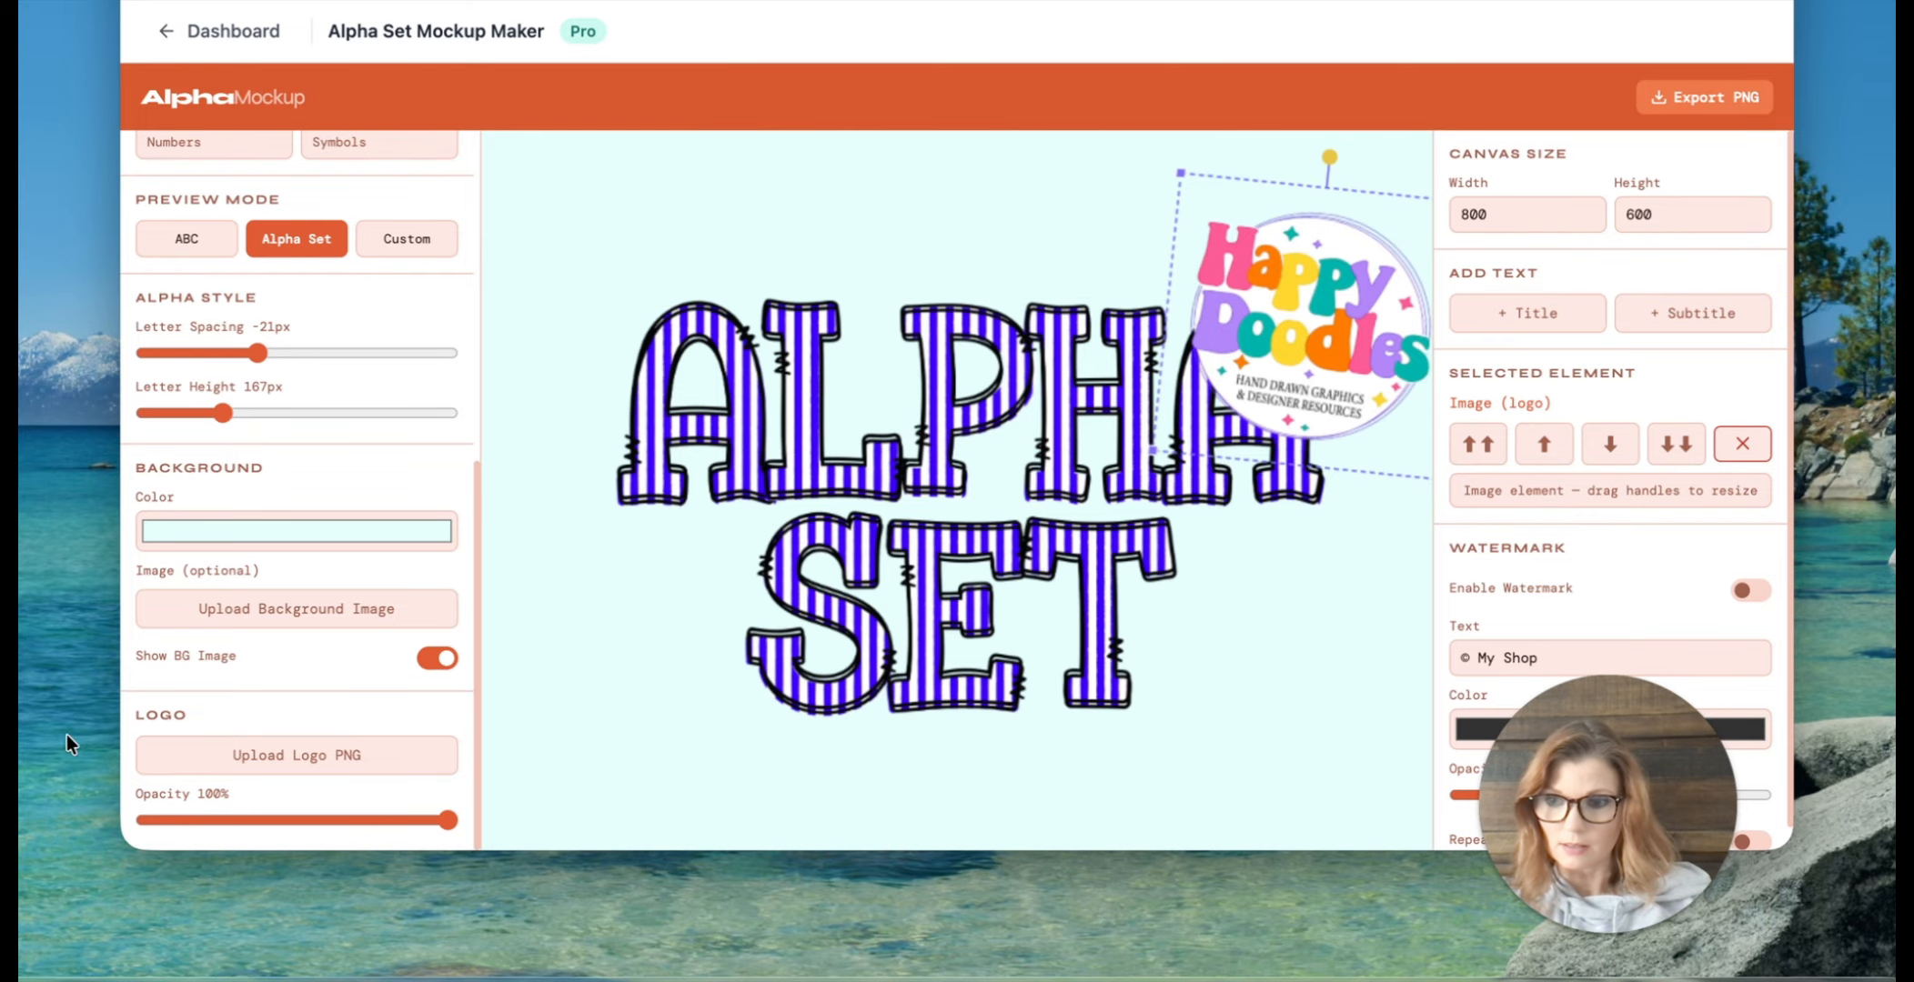
{"action": "mouse_move", "coordinate": [445, 828]}
{"action": "left_mouse_down"}
{"action": "mouse_move", "coordinate": [375, 816]}
{"action": "mouse_move", "coordinate": [407, 816]}
{"action": "left_mouse_up"}
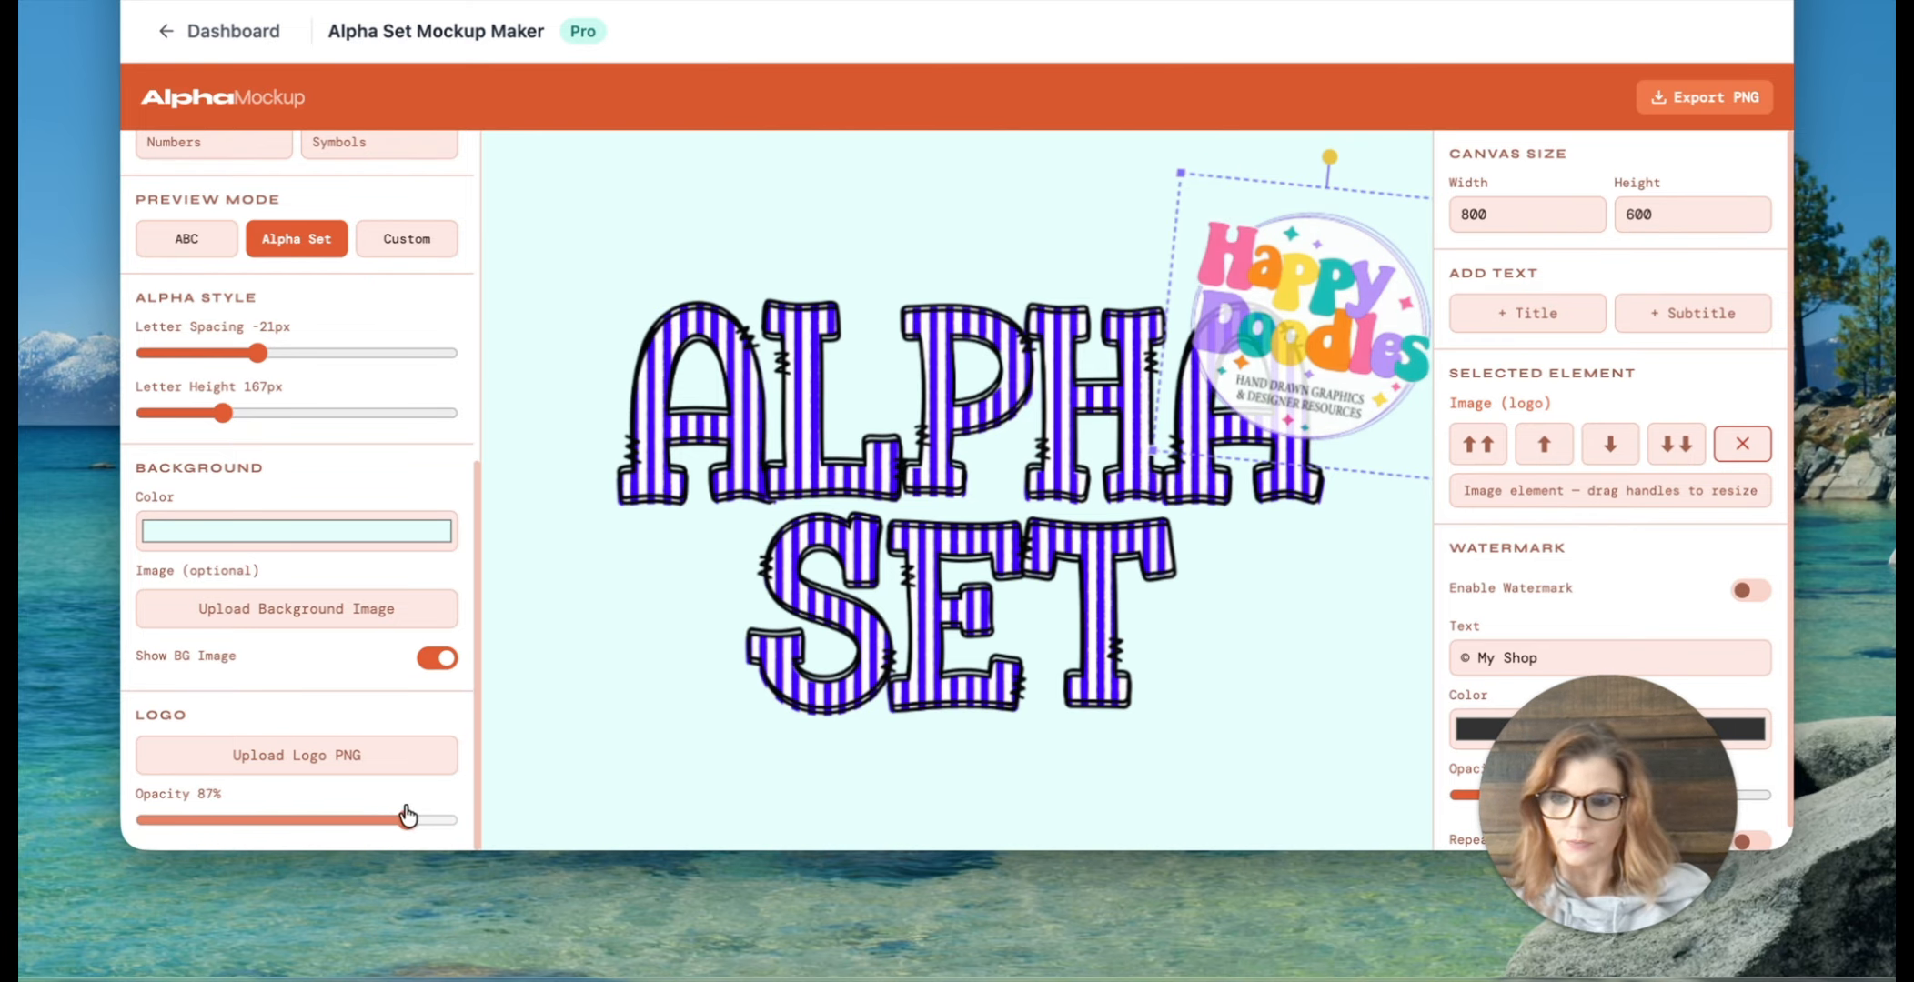
Step: Move the ALPHA and SET lines lower and raise the logo slightly so it covers less of the lettering
{"action": "mouse_move", "coordinate": [1243, 336]}
{"action": "left_mouse_down"}
{"action": "mouse_move", "coordinate": [1247, 288]}
{"action": "mouse_move", "coordinate": [1232, 366]}
{"action": "mouse_move", "coordinate": [1238, 351]}
{"action": "left_mouse_up"}
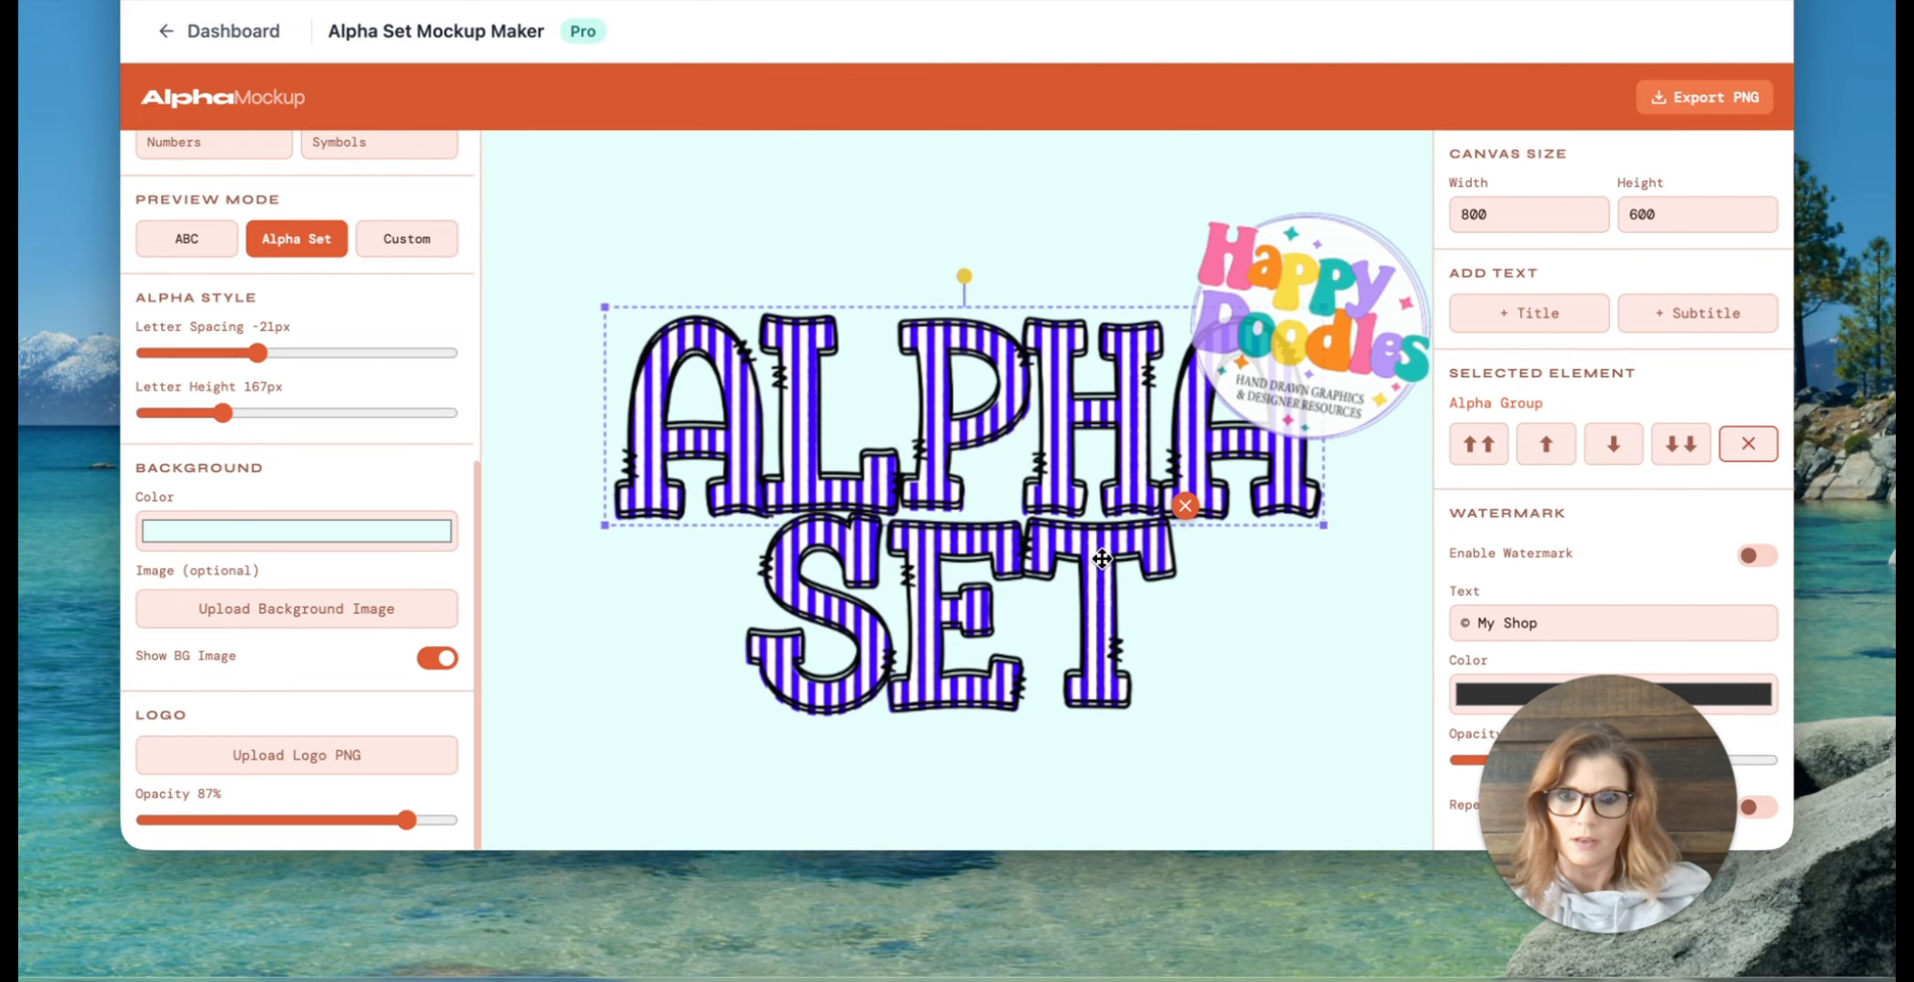
{"action": "left_click_drag", "start_coordinate": [1057, 614], "coordinate": [1061, 667]}
{"action": "left_click_drag", "start_coordinate": [987, 459], "coordinate": [977, 491]}
{"action": "left_click_drag", "start_coordinate": [1285, 318], "coordinate": [1280, 284]}
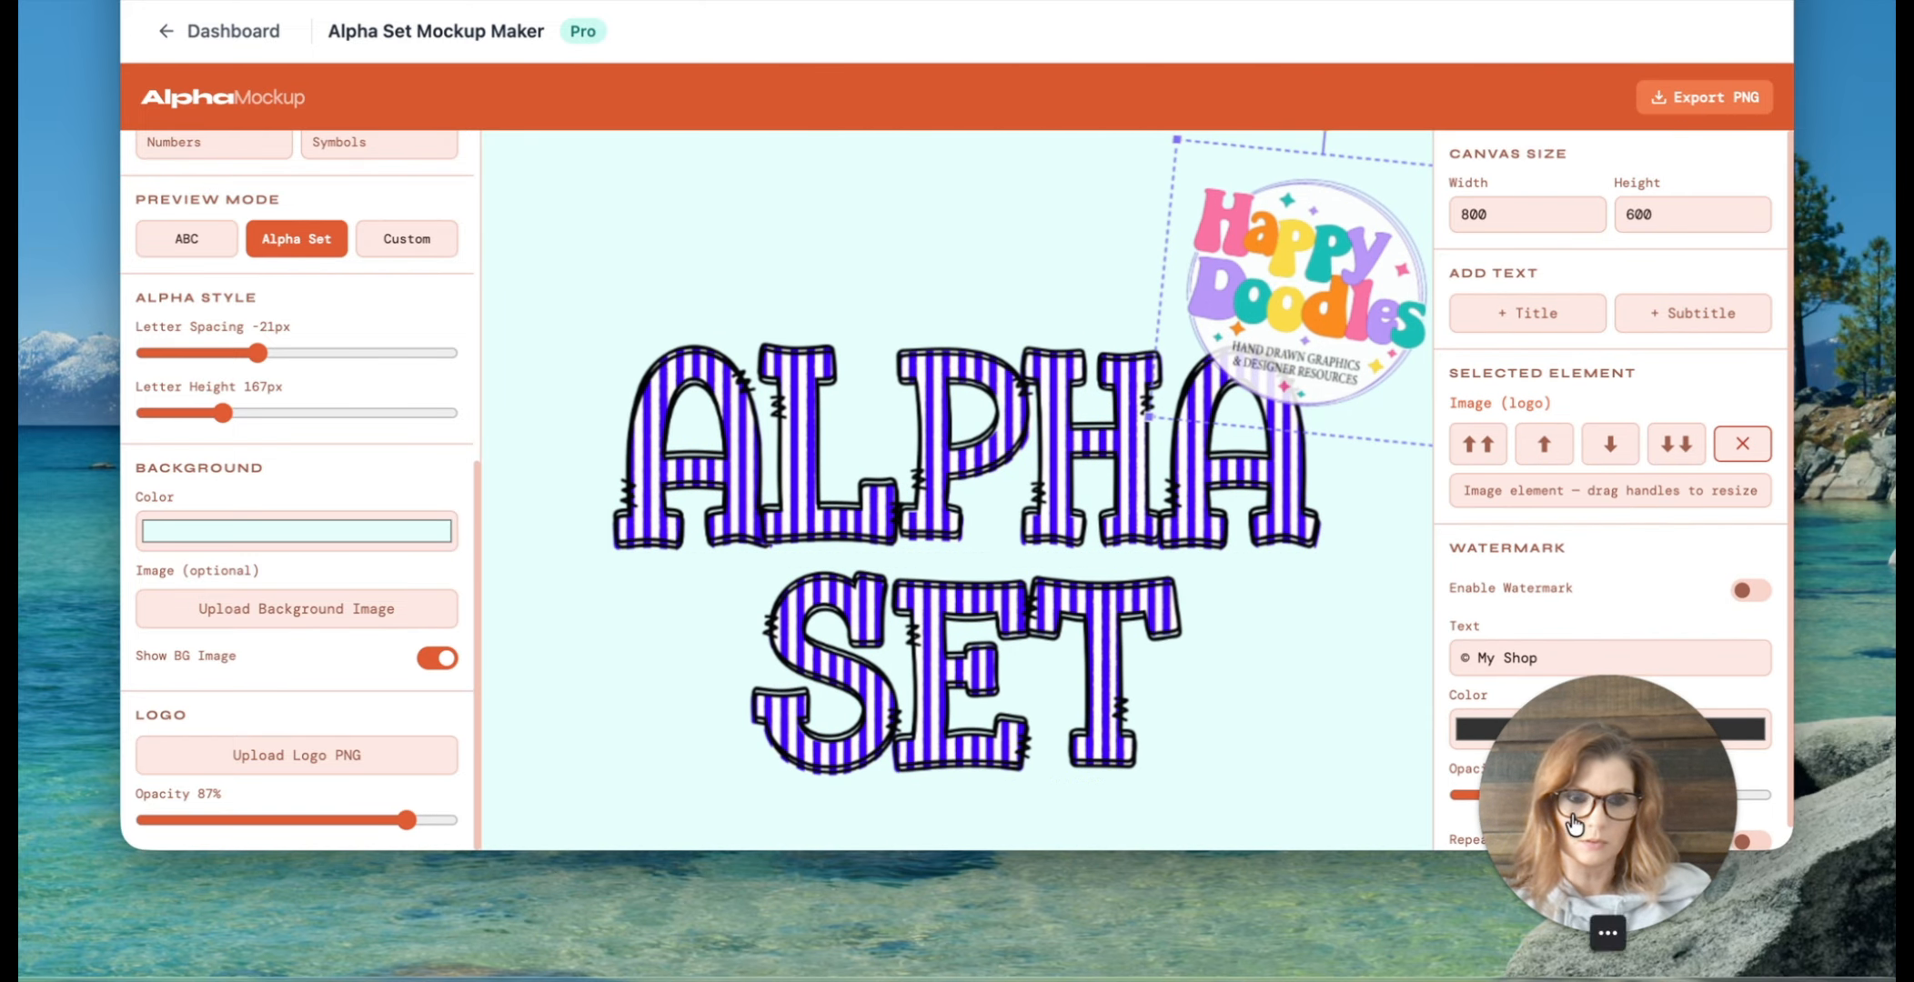
Step: Set the canvas height to 800 to make the mockup square
{"action": "left_click_drag", "start_coordinate": [1635, 787], "coordinate": [314, 854]}
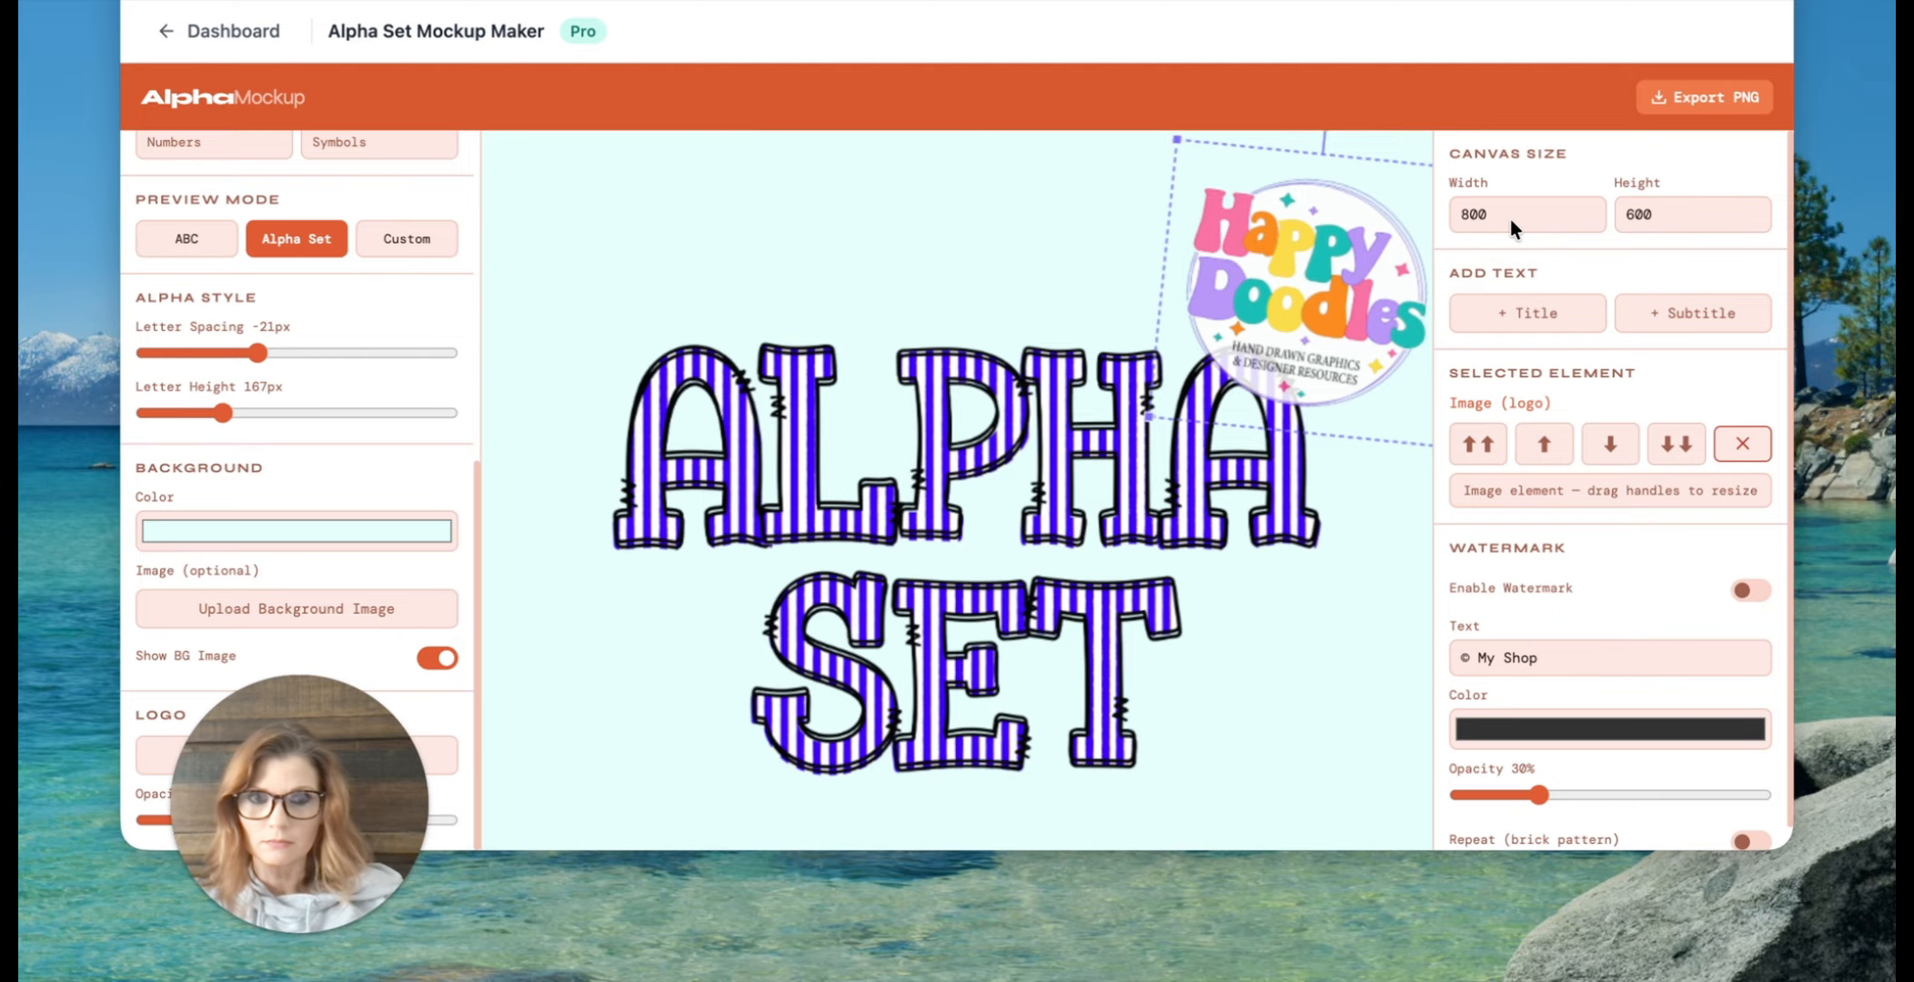
{"action": "left_click", "coordinate": [1675, 214]}
{"action": "double_click", "coordinate": [1664, 216]}
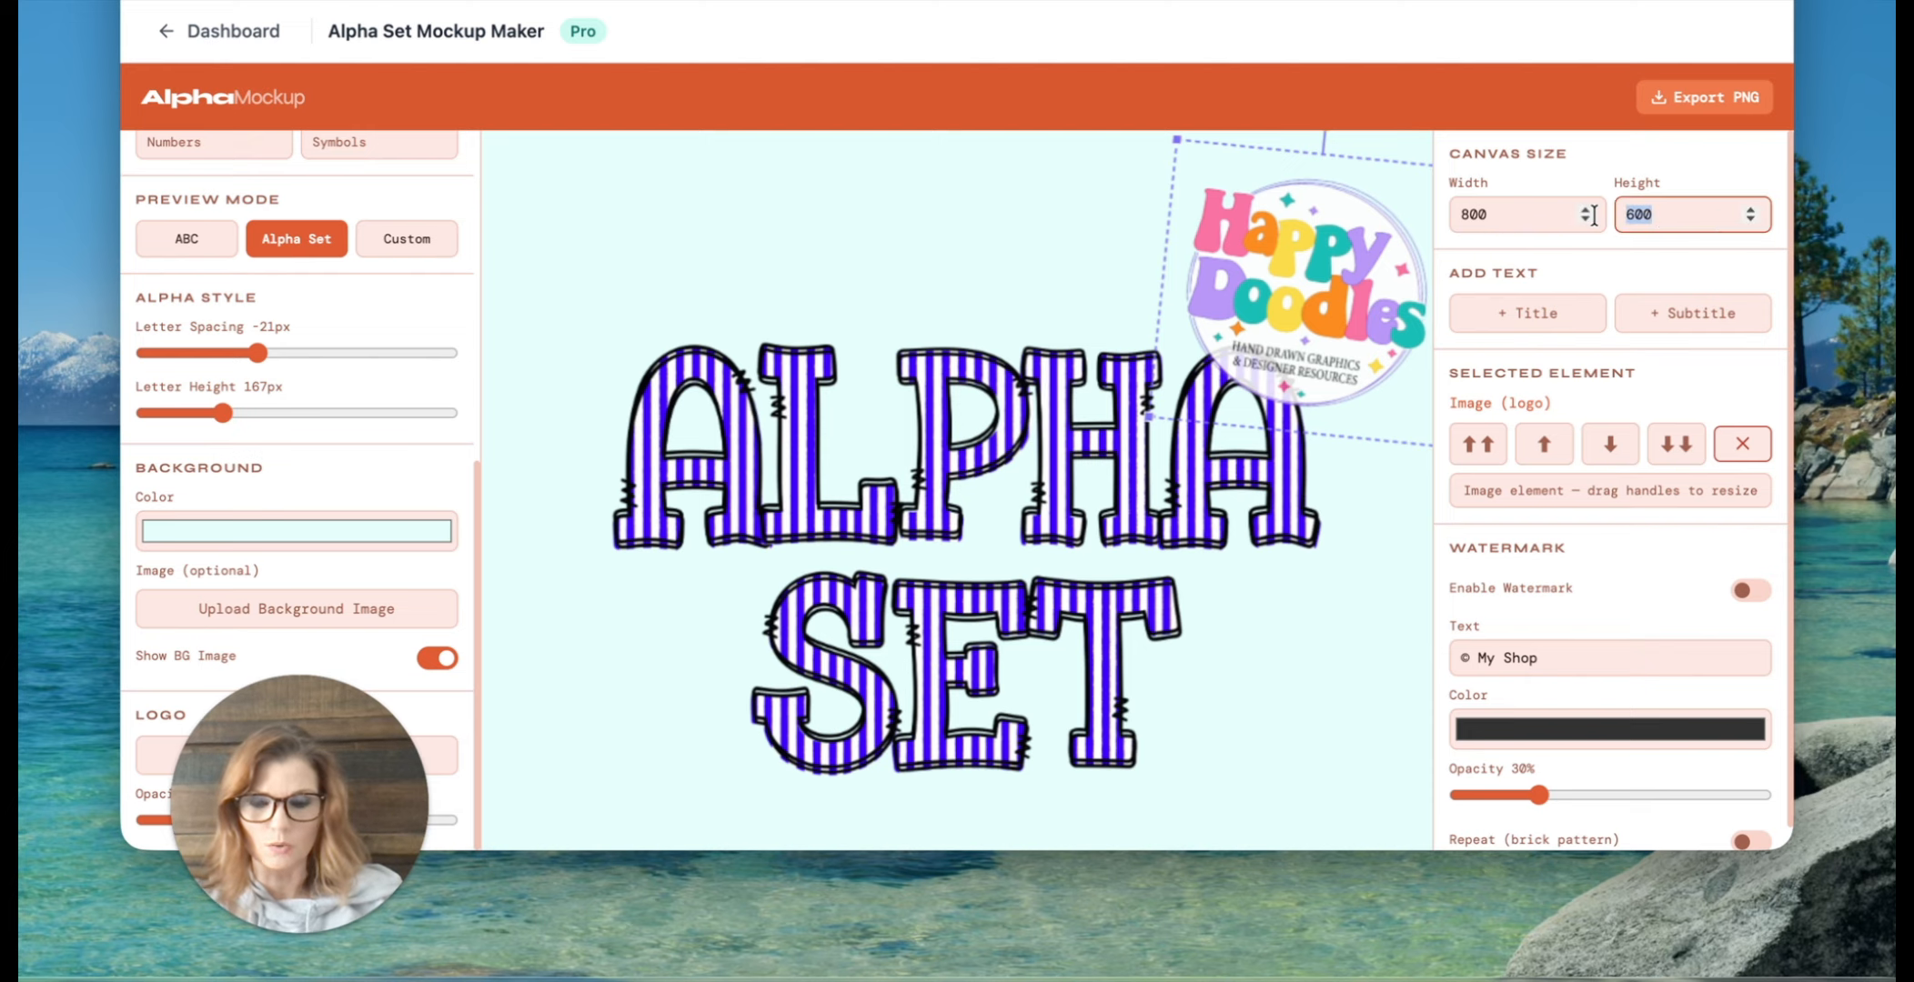
{"action": "type", "text": "800"}
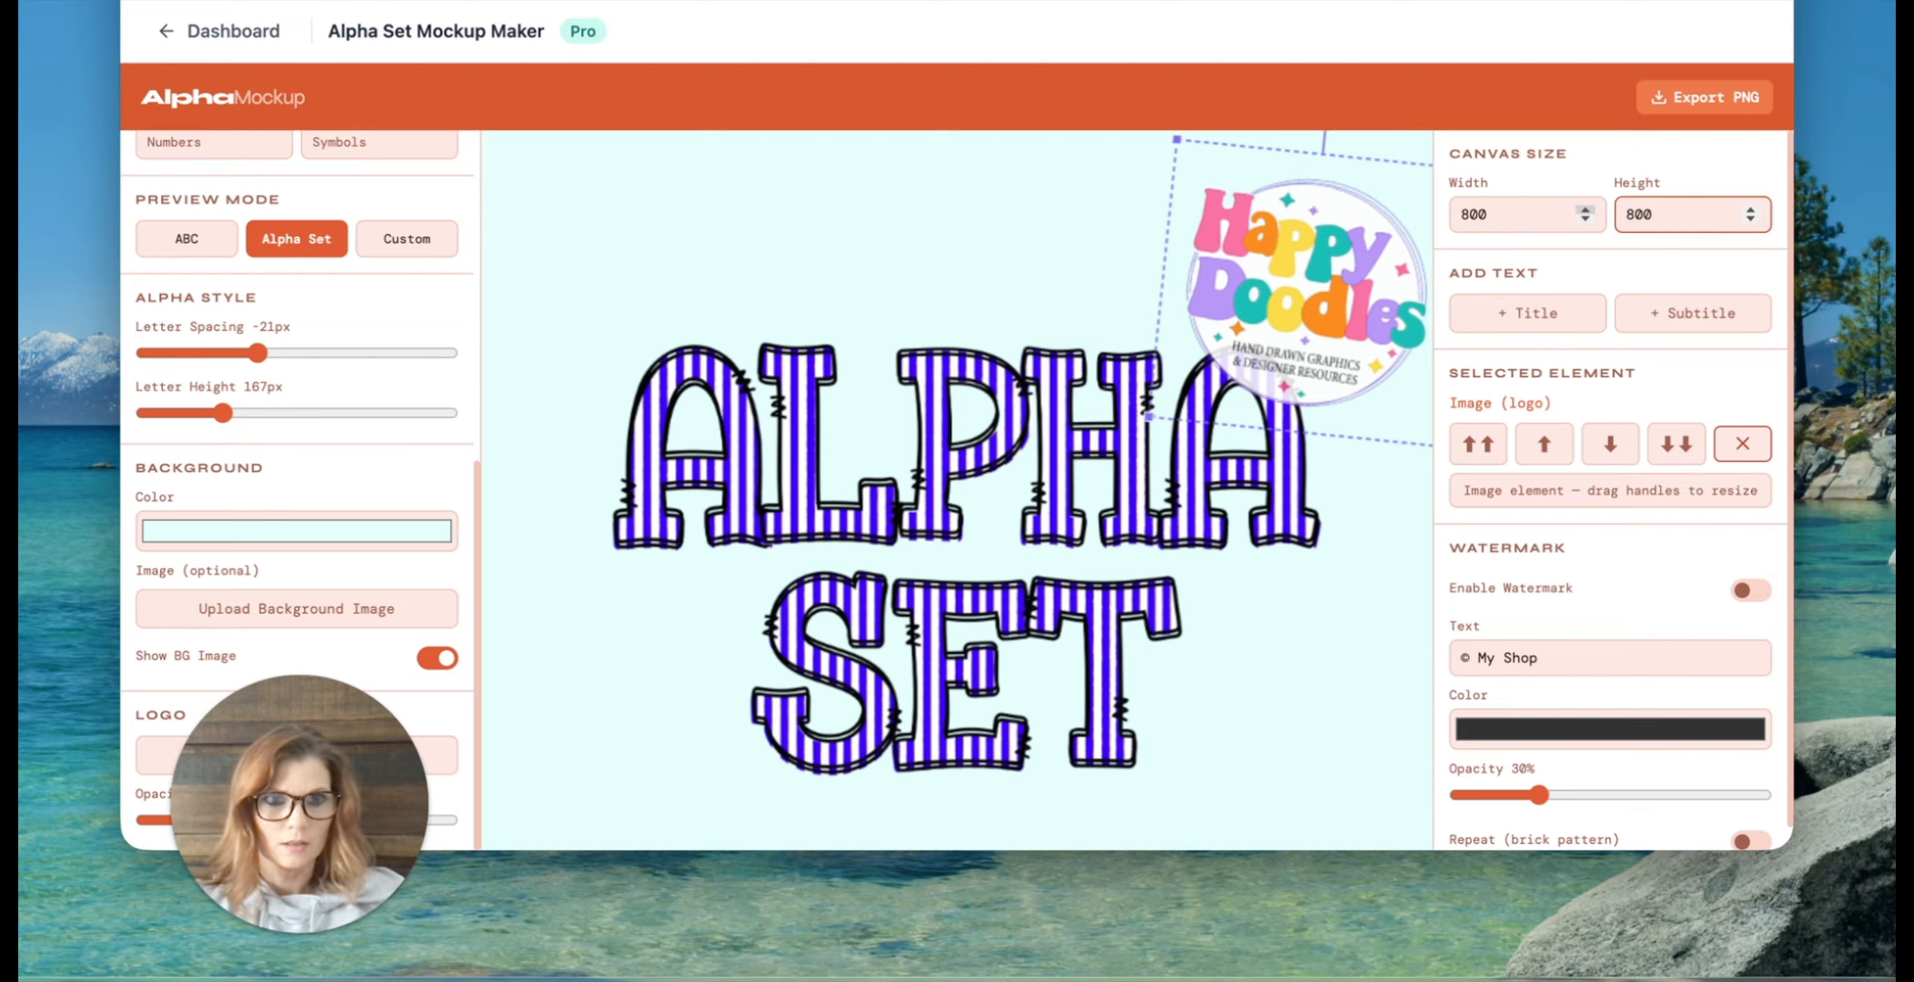
Step: Move the SET line, the ALPHA line and the logo further down on the taller canvas
{"action": "scroll", "coordinate": [1329, 543], "scroll_direction": "down", "scroll_amount": 2}
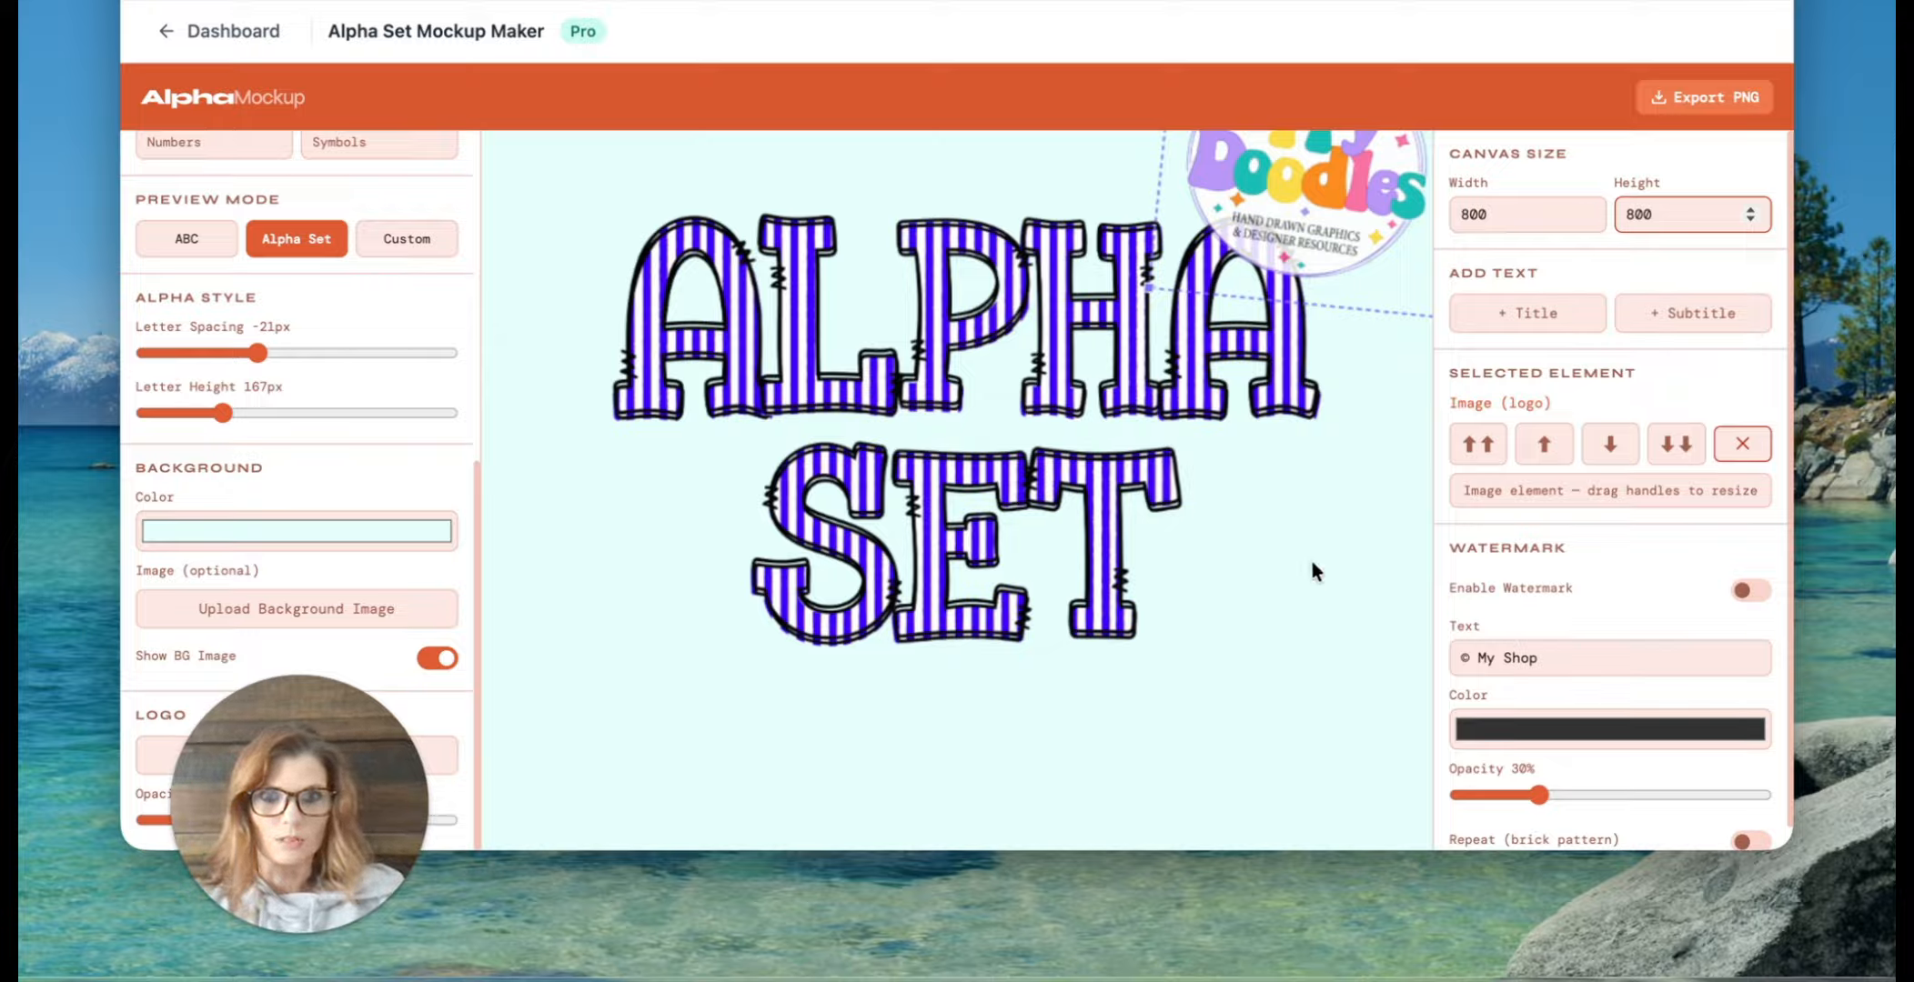
{"action": "left_click_drag", "start_coordinate": [988, 508], "coordinate": [991, 599]}
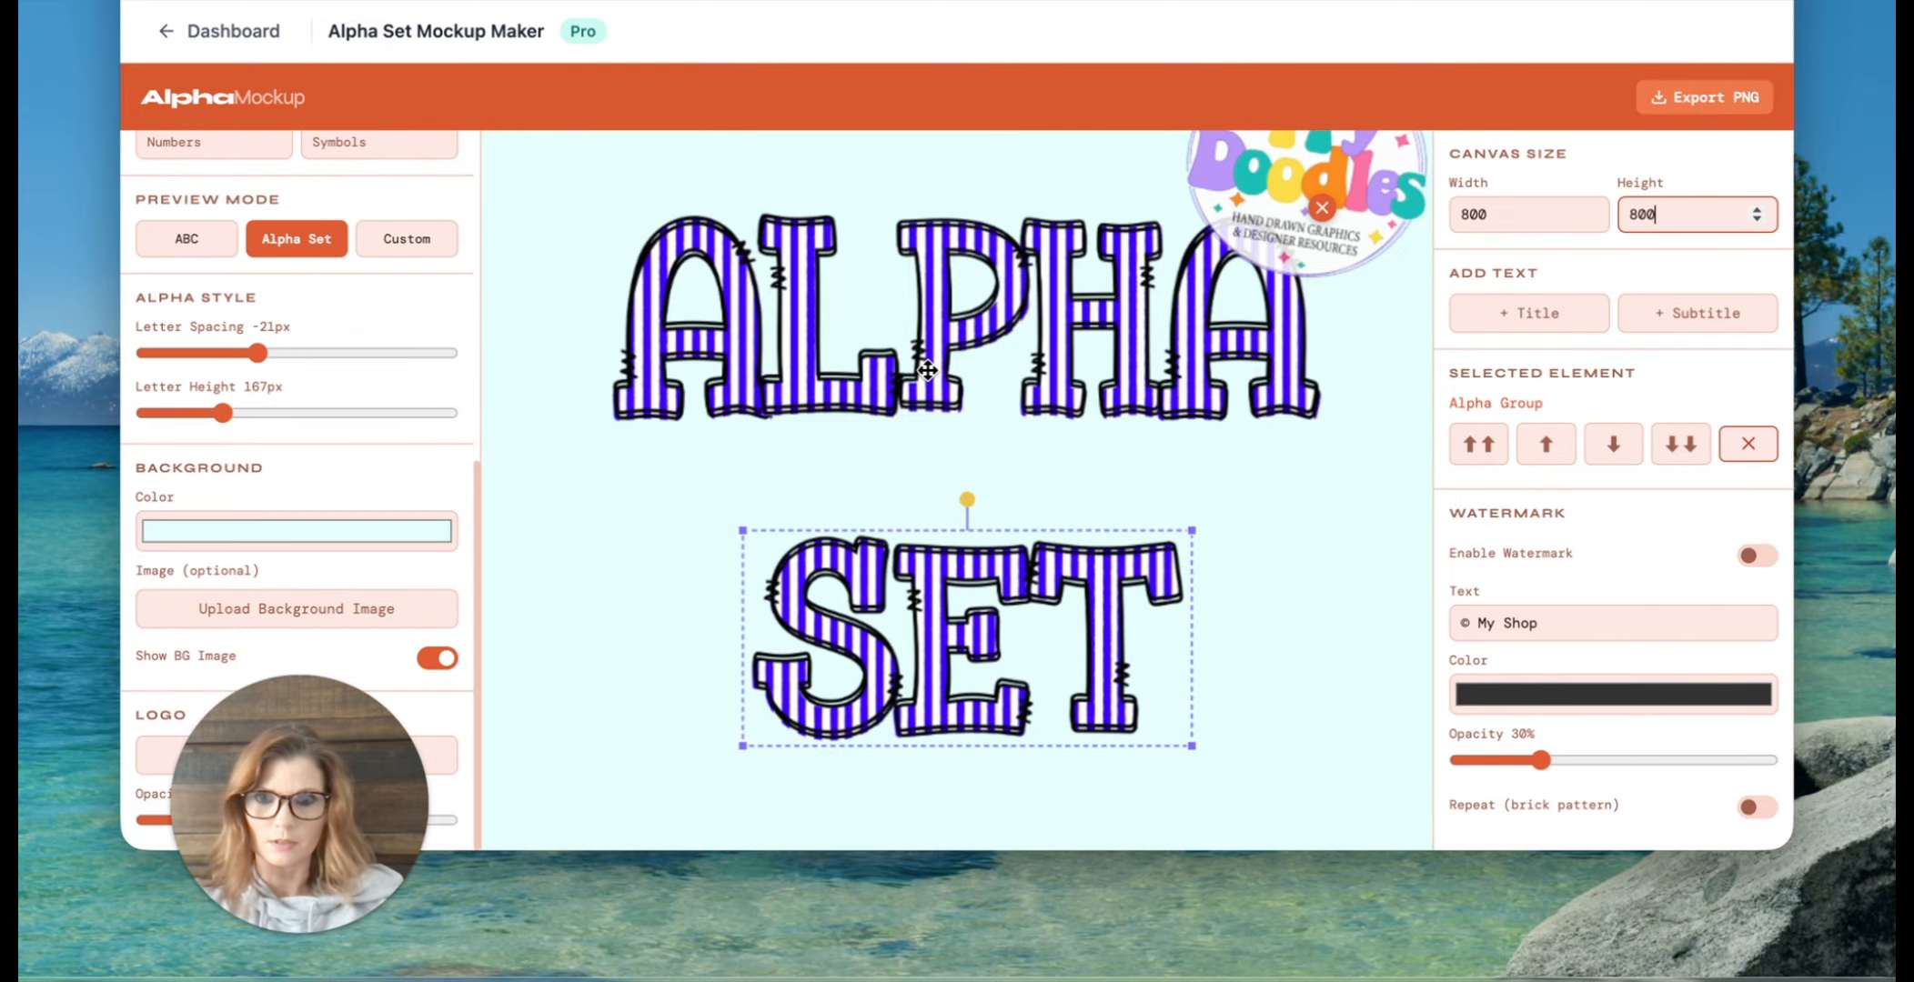
{"action": "left_click_drag", "start_coordinate": [991, 329], "coordinate": [999, 434]}
{"action": "left_click_drag", "start_coordinate": [1260, 219], "coordinate": [1253, 305]}
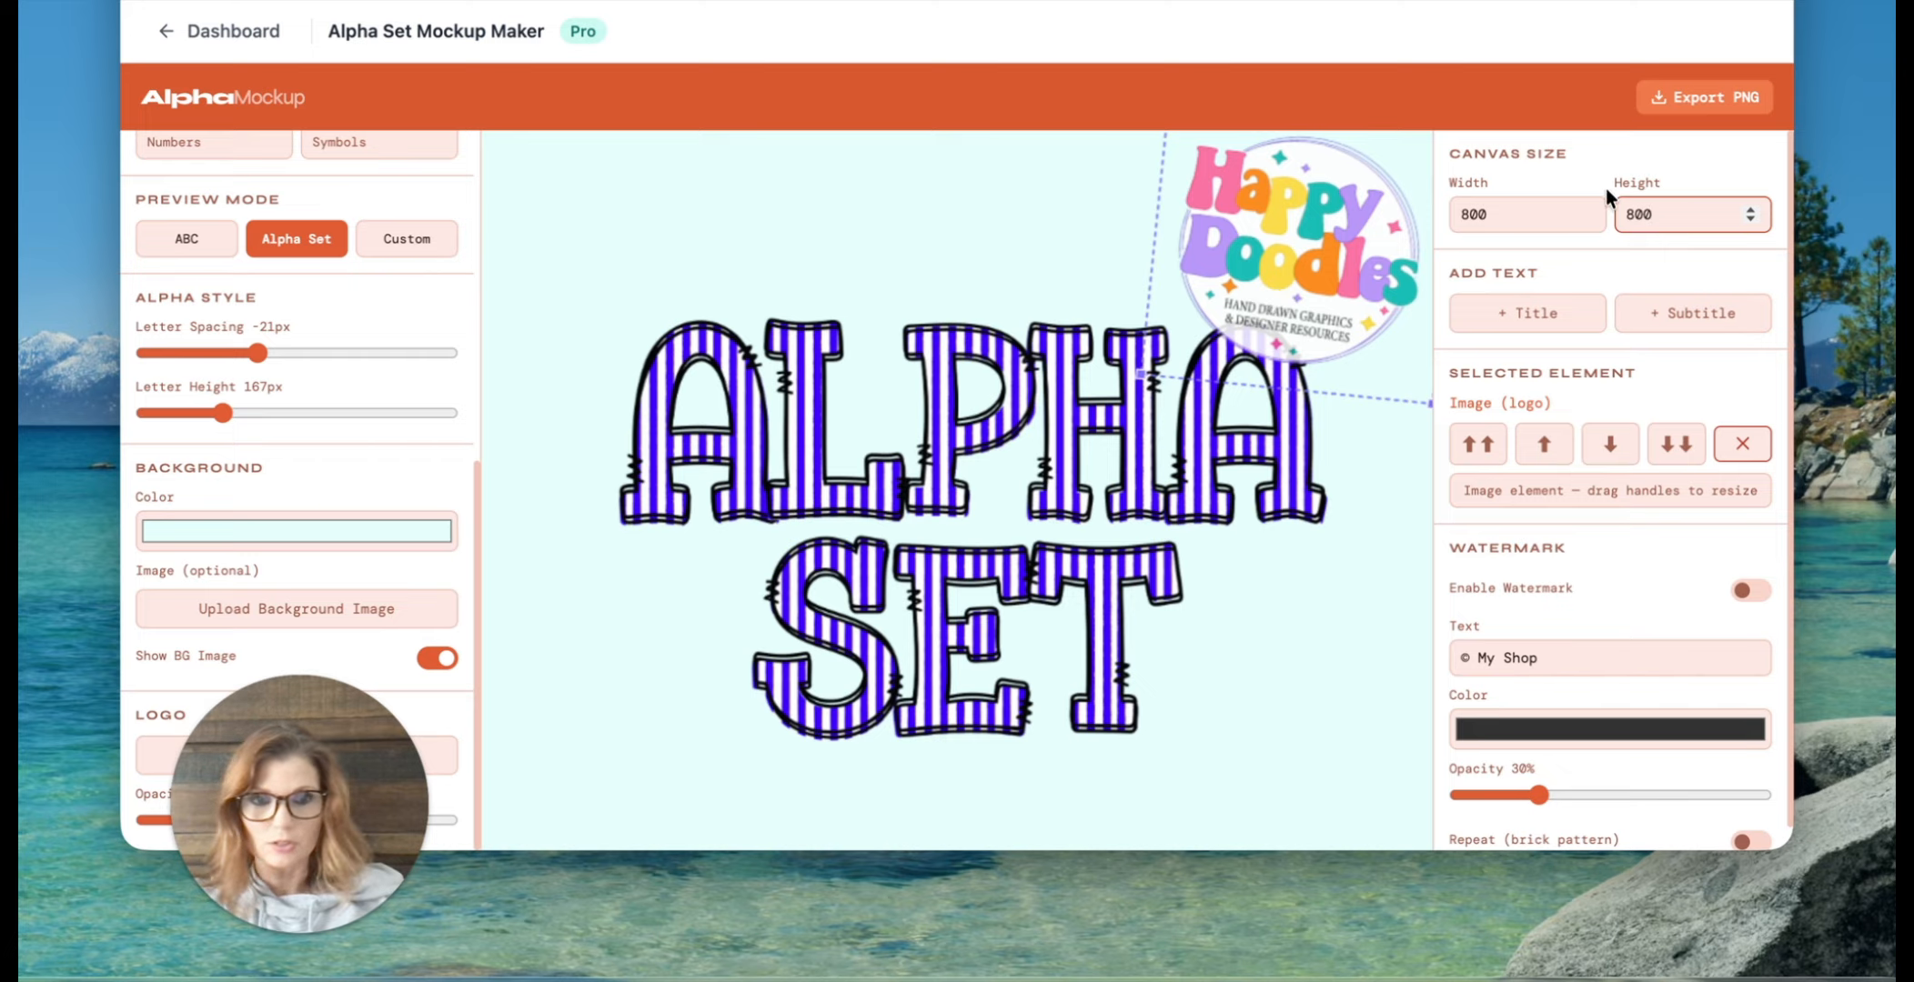
Step: Enlarge the ALPHA line to a letter height of about 198px and shift it left to center it
{"action": "left_click_drag", "start_coordinate": [839, 476], "coordinate": [803, 471]}
{"action": "left_click_drag", "start_coordinate": [1291, 526], "coordinate": [1398, 563]}
{"action": "left_click_drag", "start_coordinate": [890, 494], "coordinate": [859, 484]}
Step: Enlarge the SET line to a letter height of about 189px and center it beneath ALPHA
{"action": "left_click", "coordinate": [928, 690]}
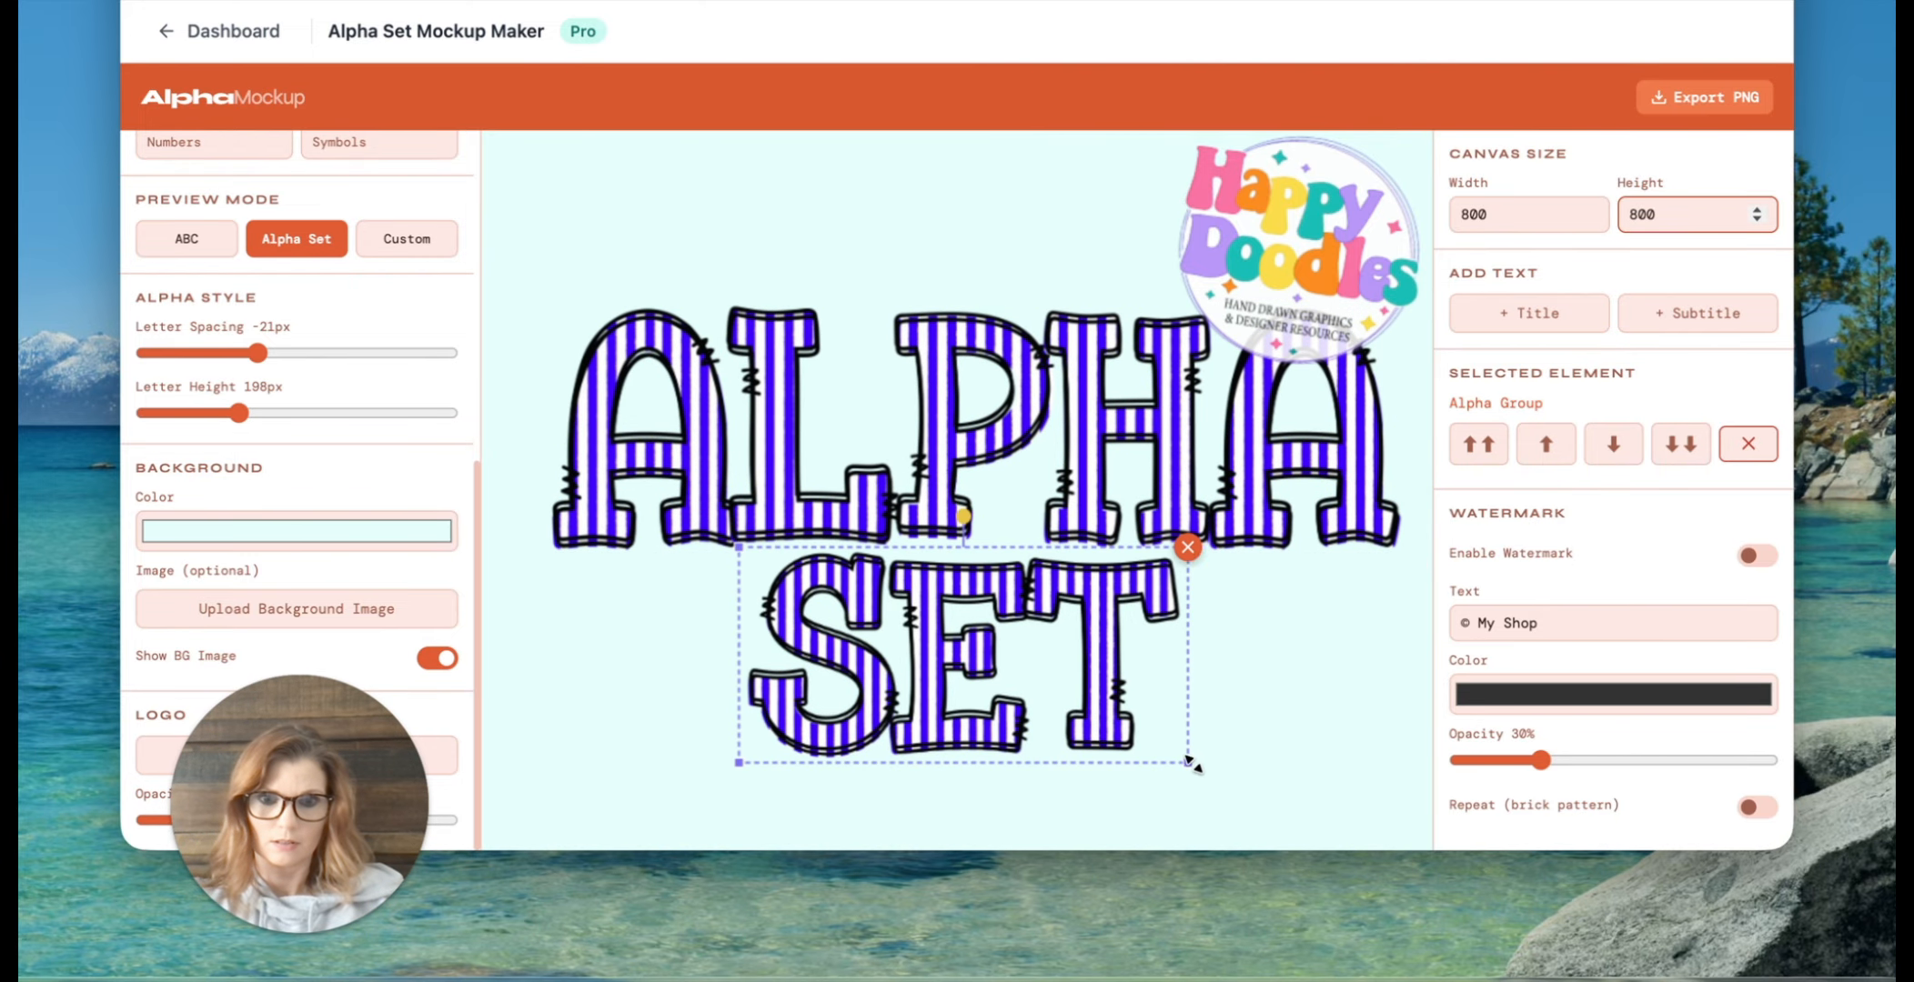
{"action": "left_click_drag", "start_coordinate": [1190, 767], "coordinate": [1275, 789]}
{"action": "left_click_drag", "start_coordinate": [1144, 721], "coordinate": [1128, 713]}
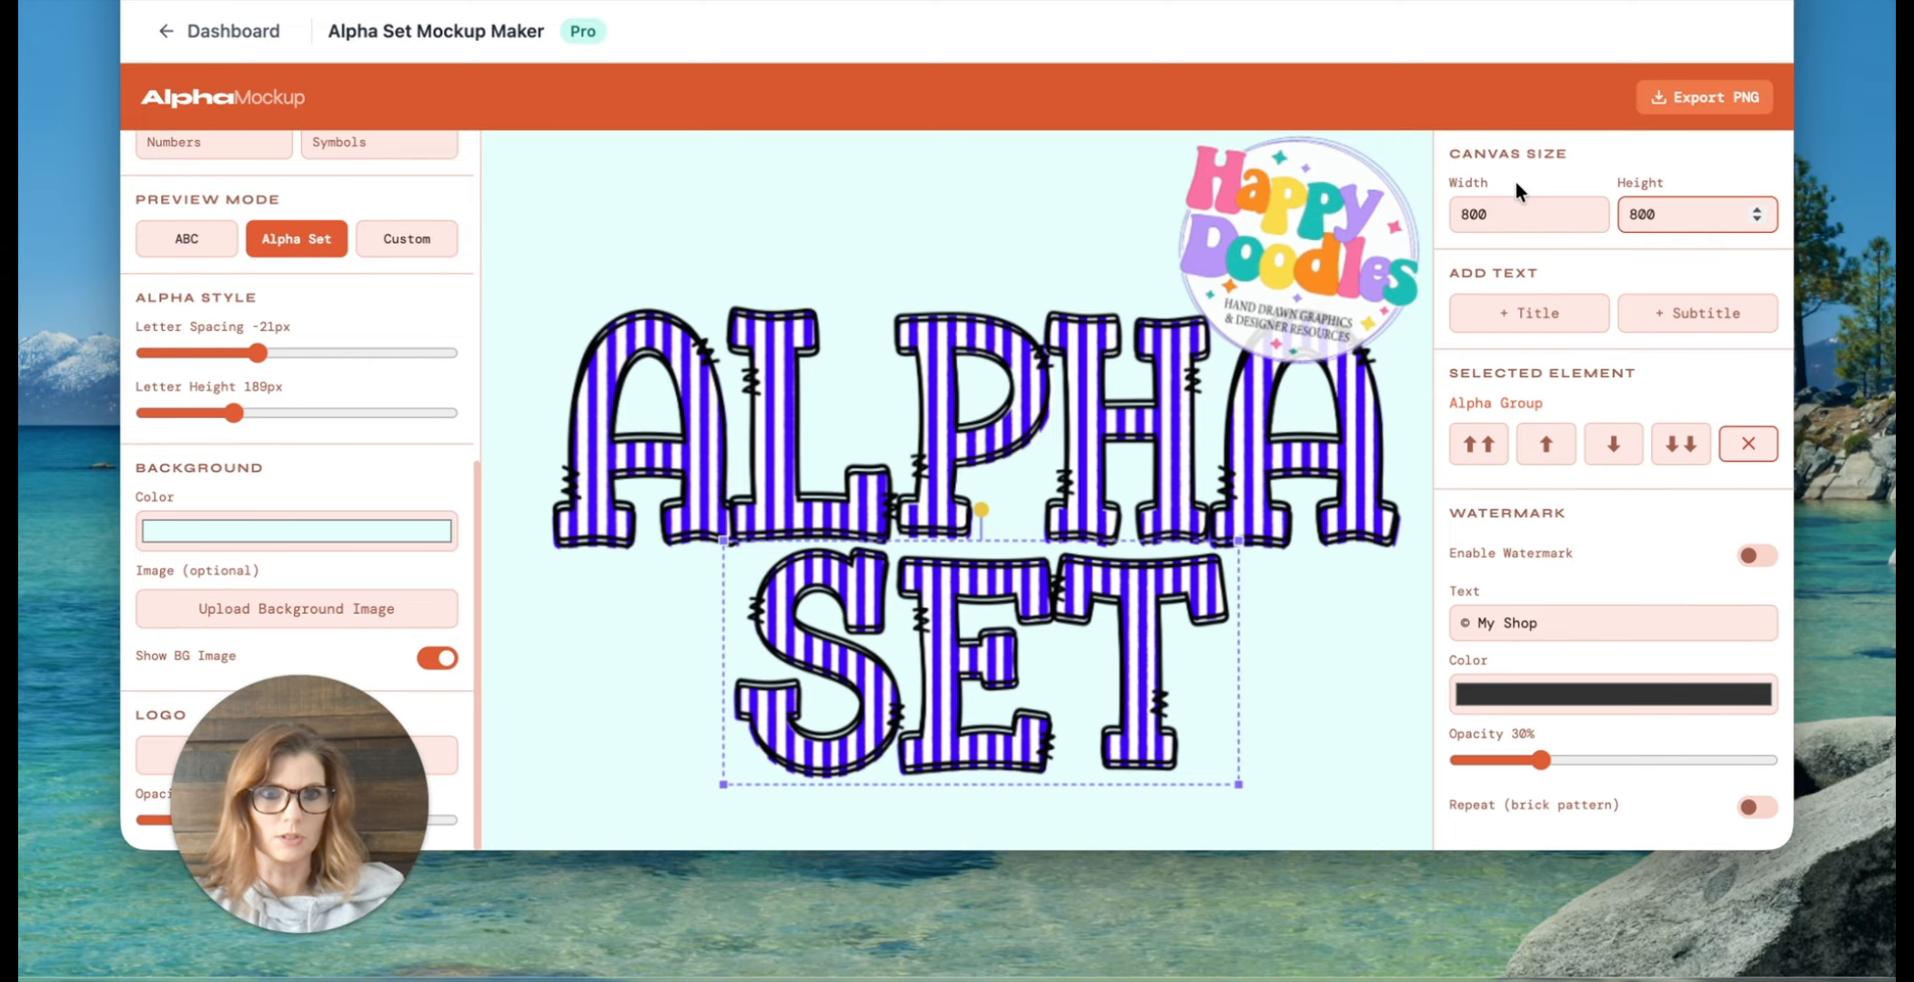
{"action": "left_click", "coordinate": [1387, 323]}
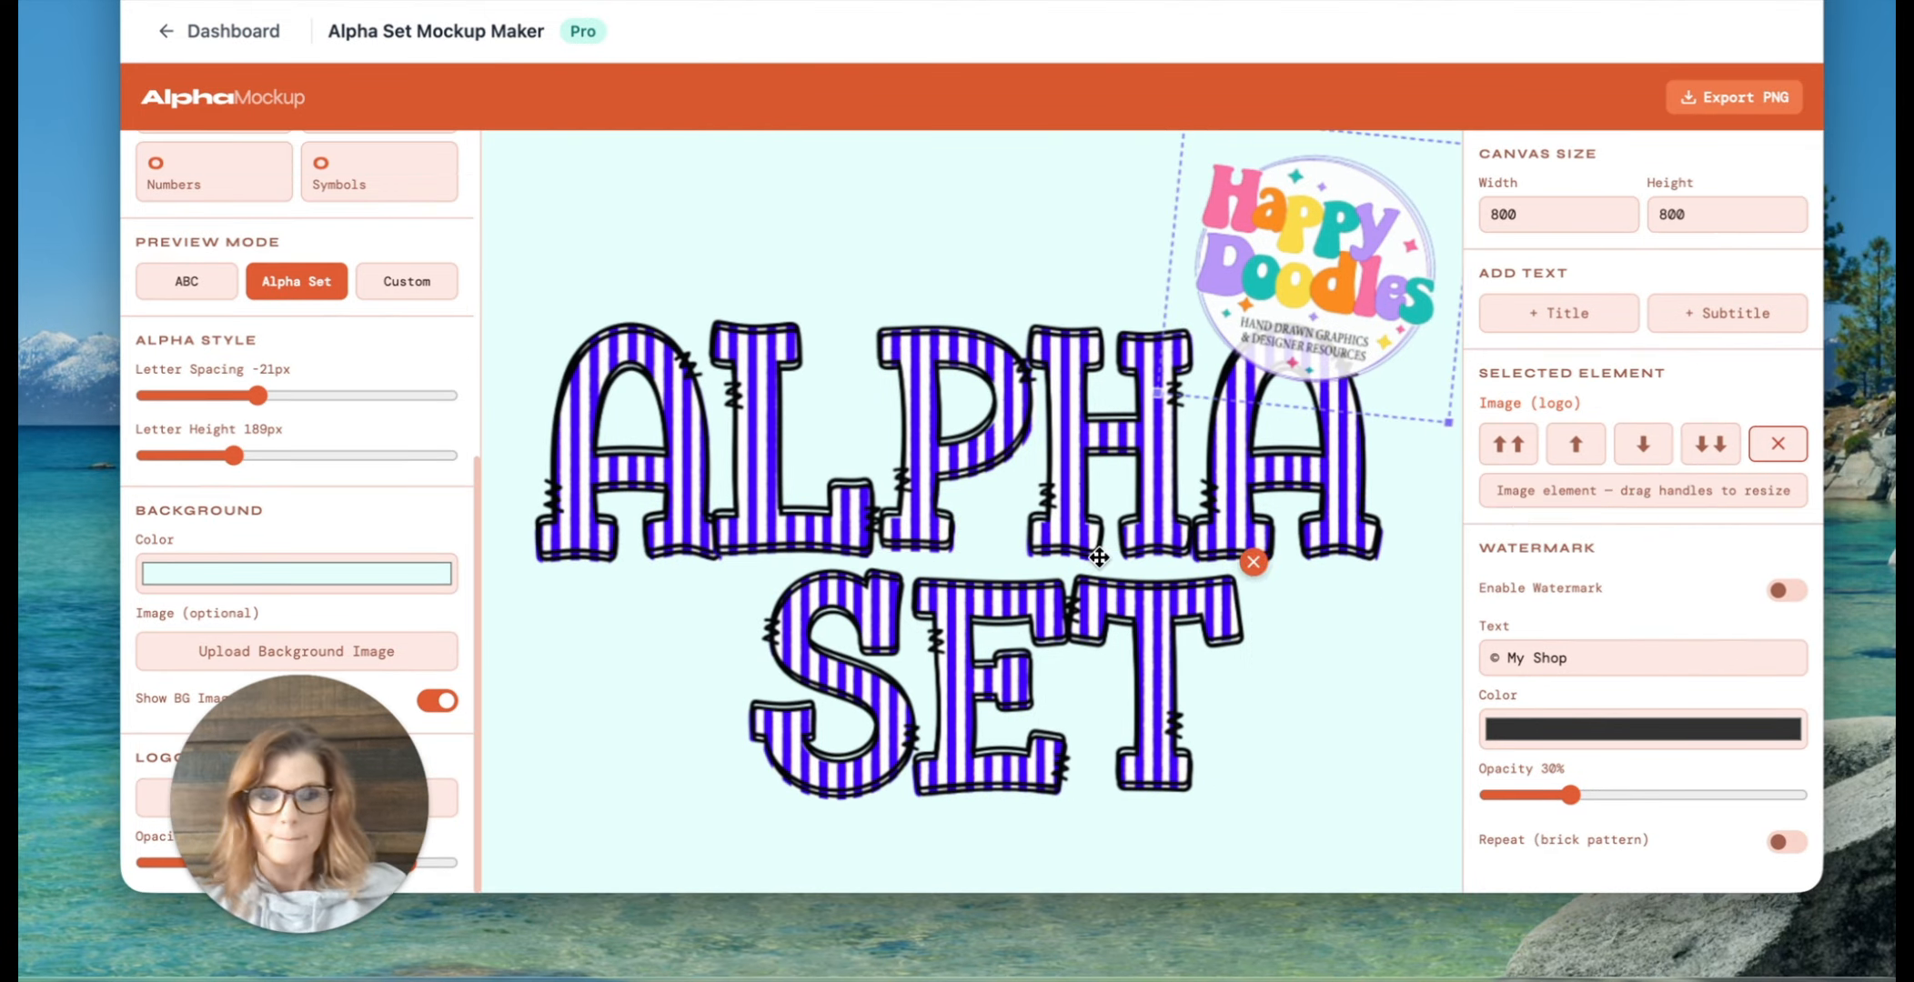
{"action": "left_click", "coordinate": [1389, 638]}
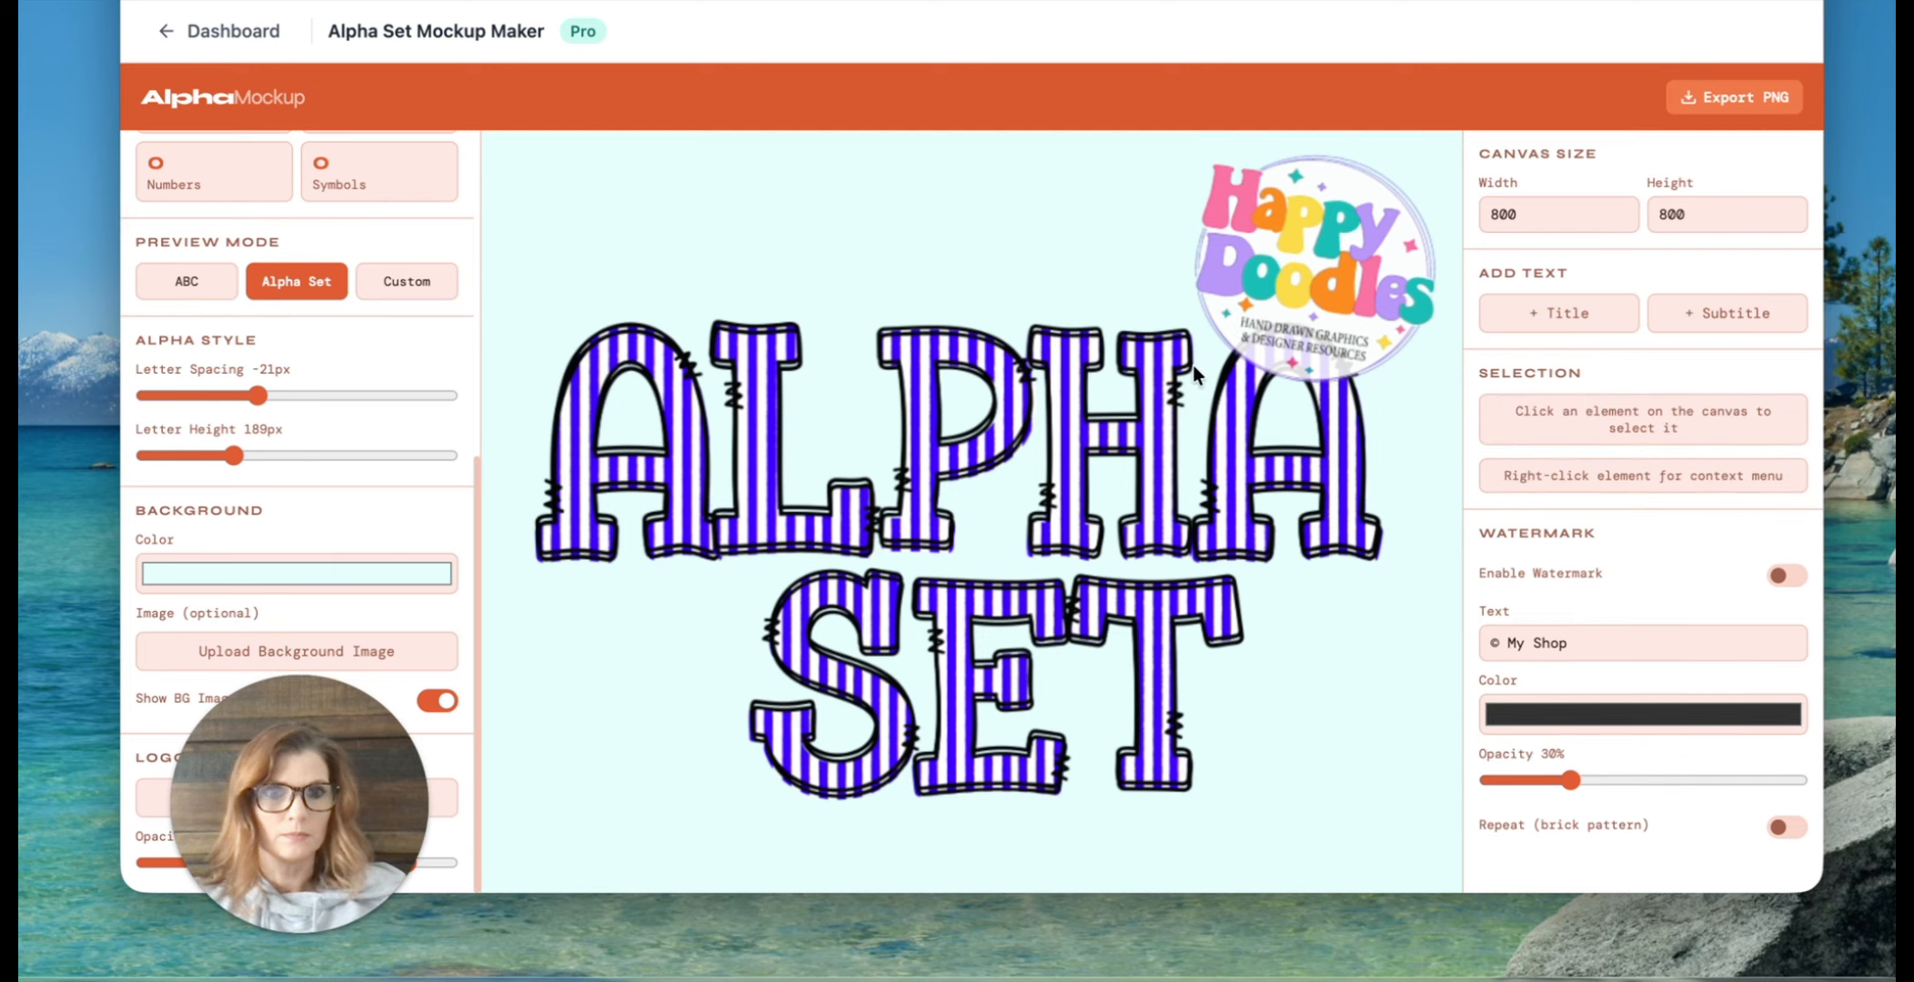
Step: Add a title above the ALPHA line, enlarged to a font size of about 73px
{"action": "left_click", "coordinate": [1552, 326]}
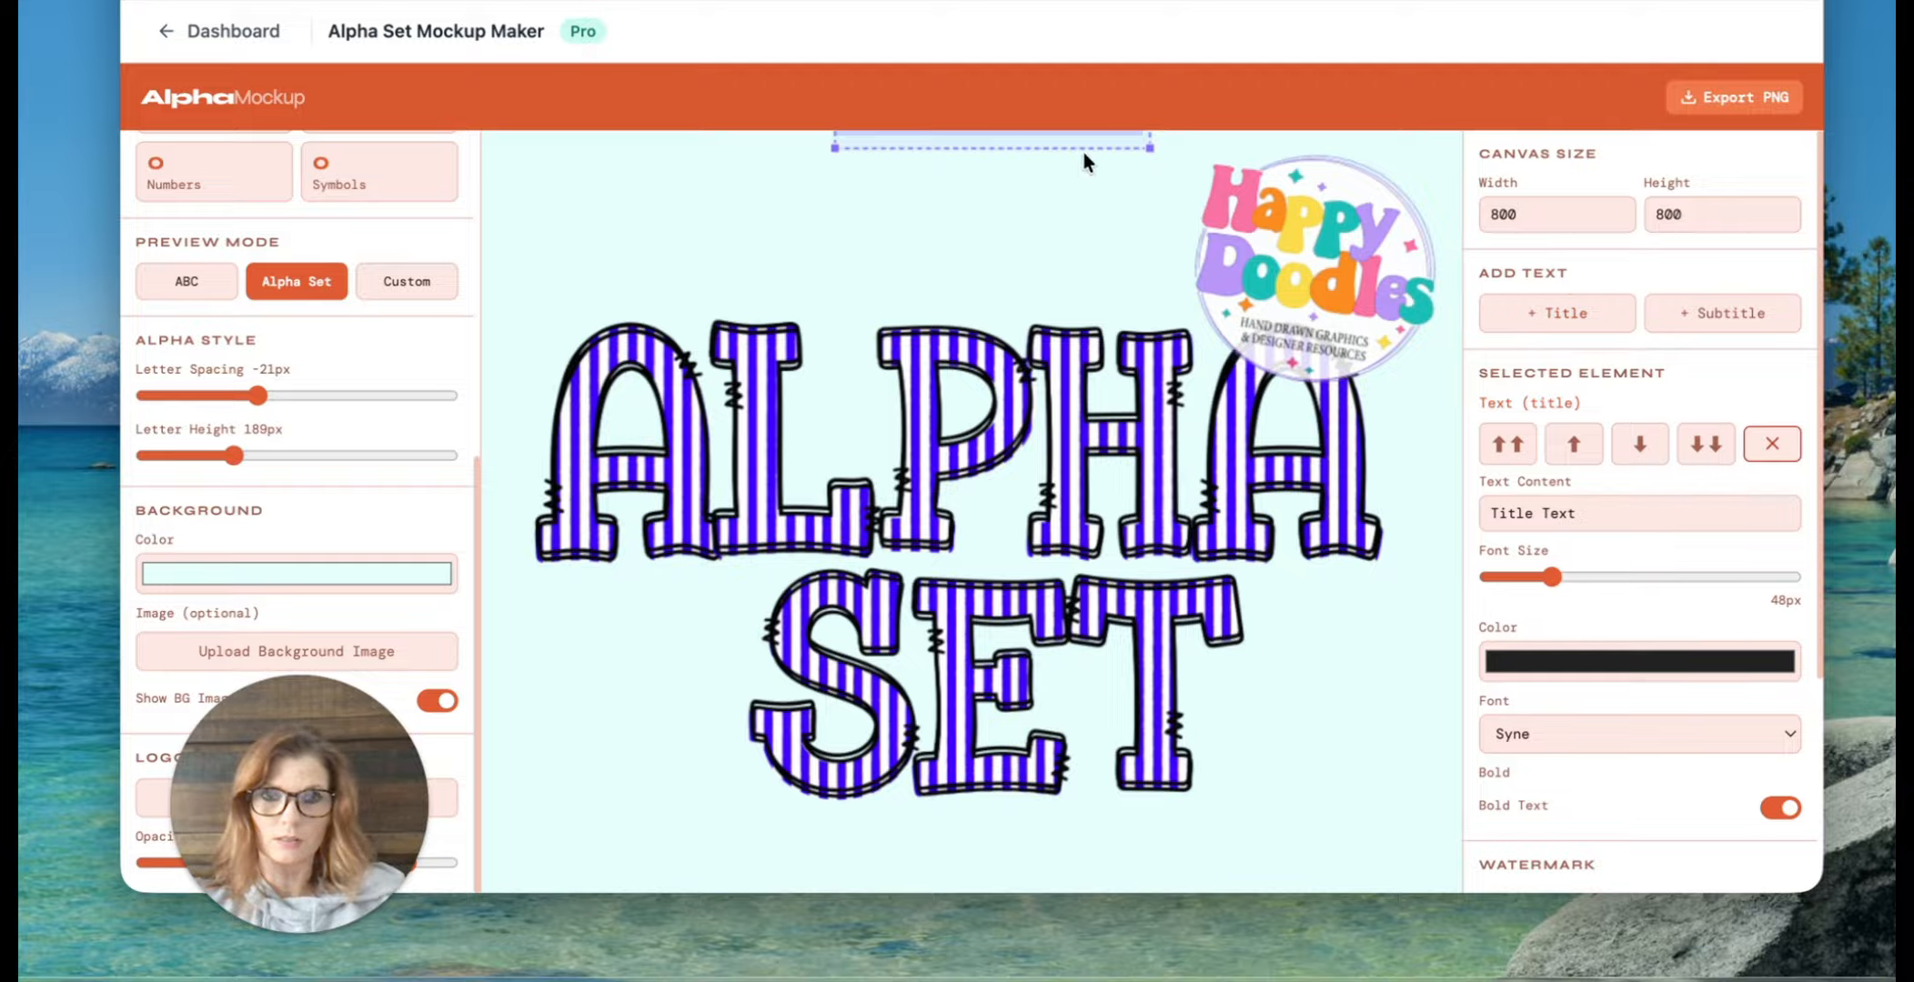
{"action": "left_click_drag", "start_coordinate": [1030, 270], "coordinate": [1192, 308]}
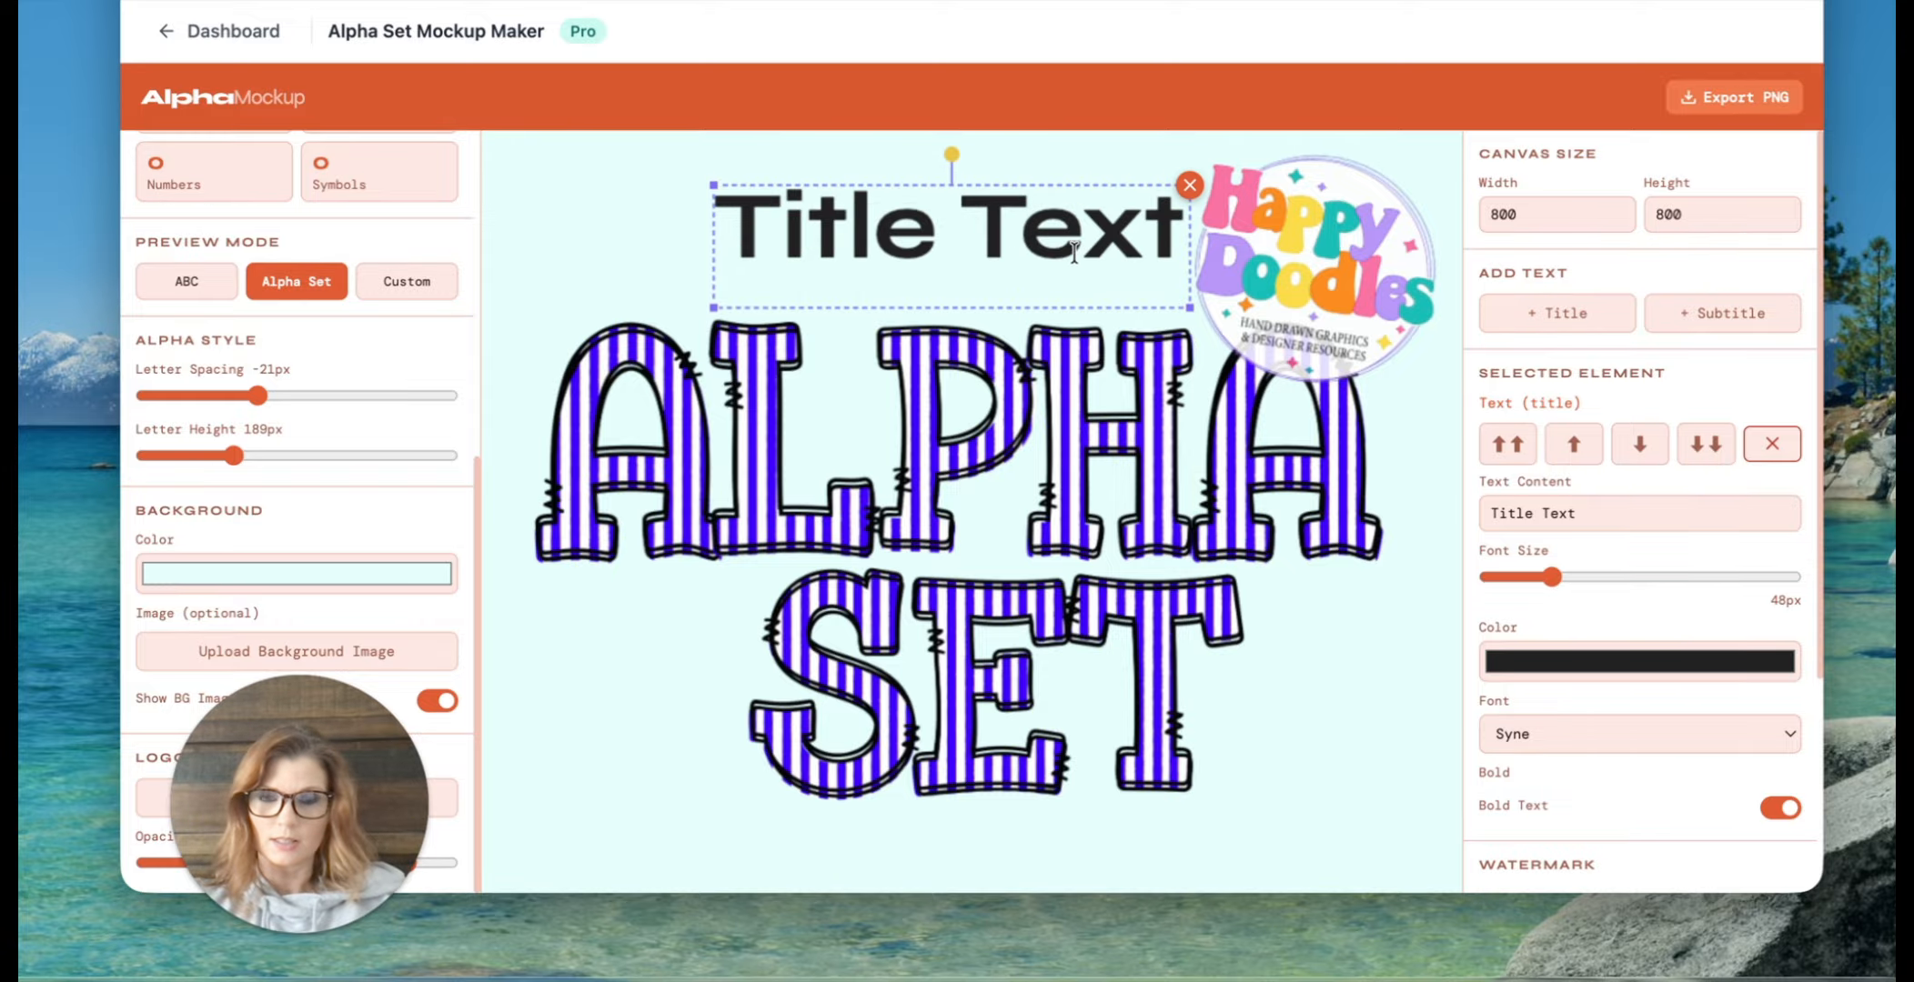
{"action": "left_click_drag", "start_coordinate": [1074, 250], "coordinate": [963, 250]}
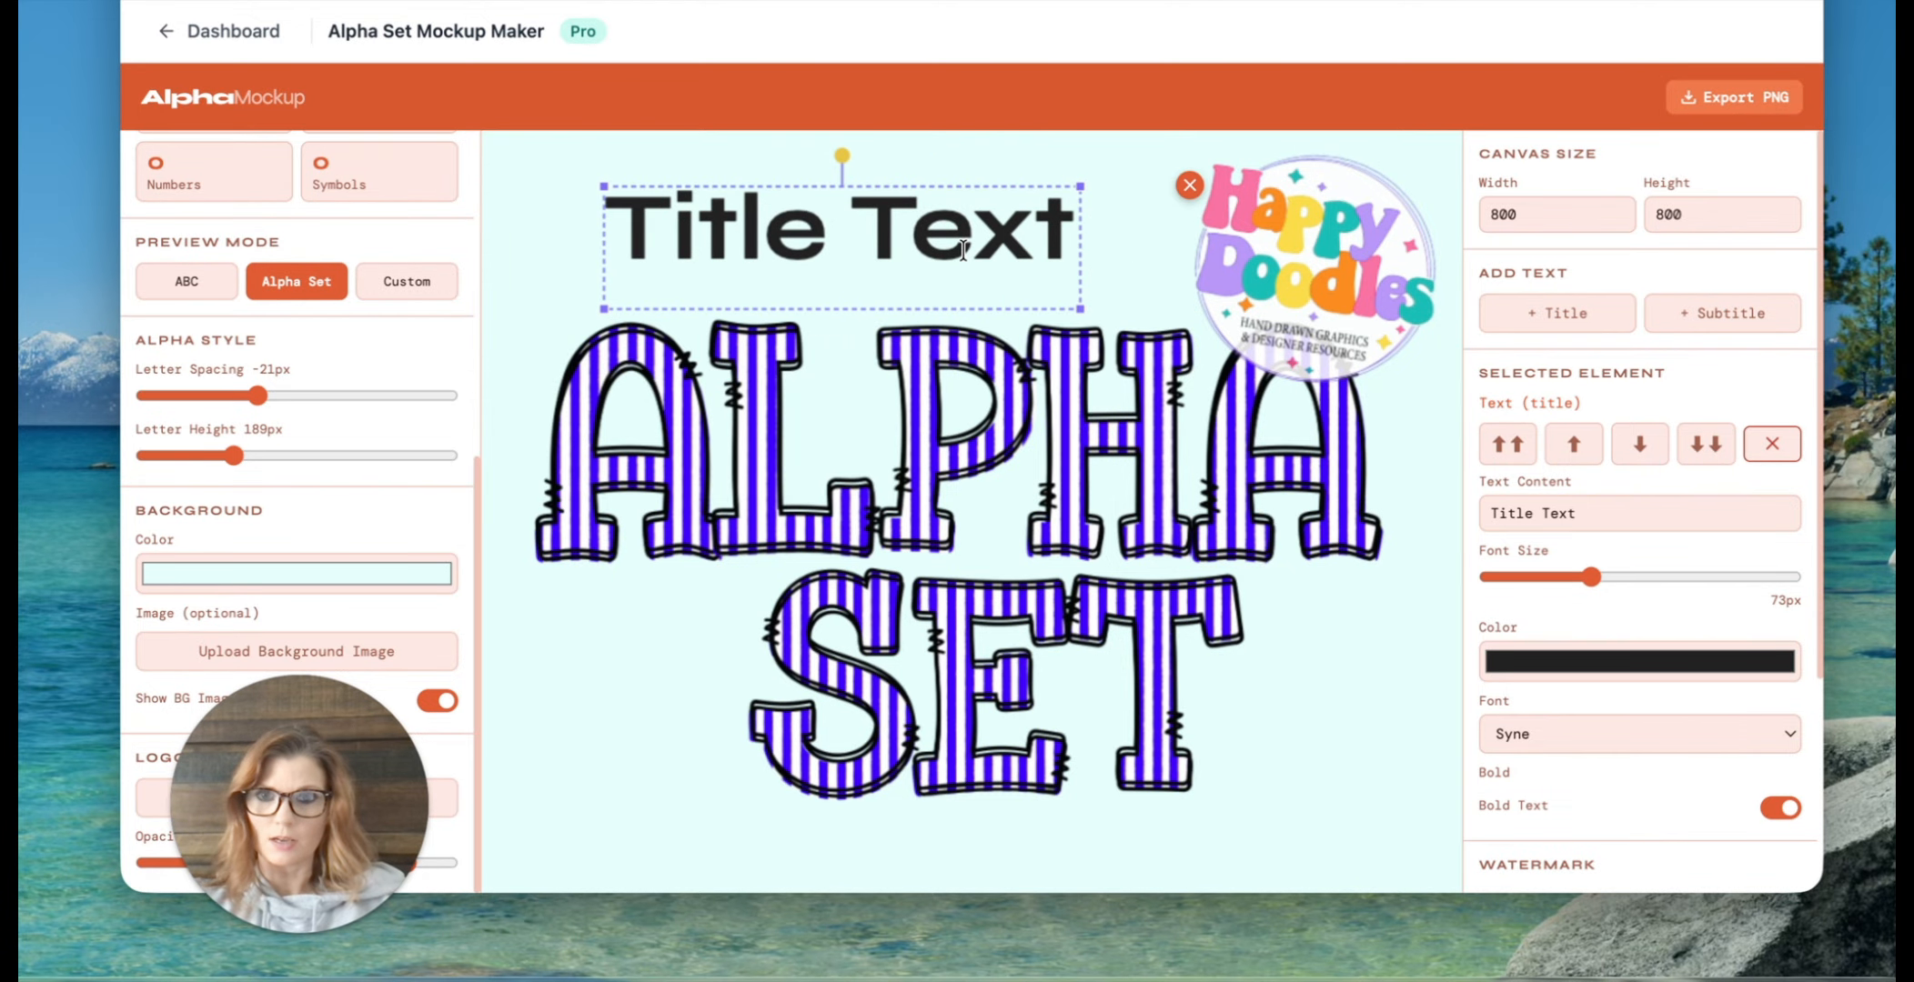
Step: Change the title's wording to Purple Alpha
{"action": "double_click", "coordinate": [957, 237]}
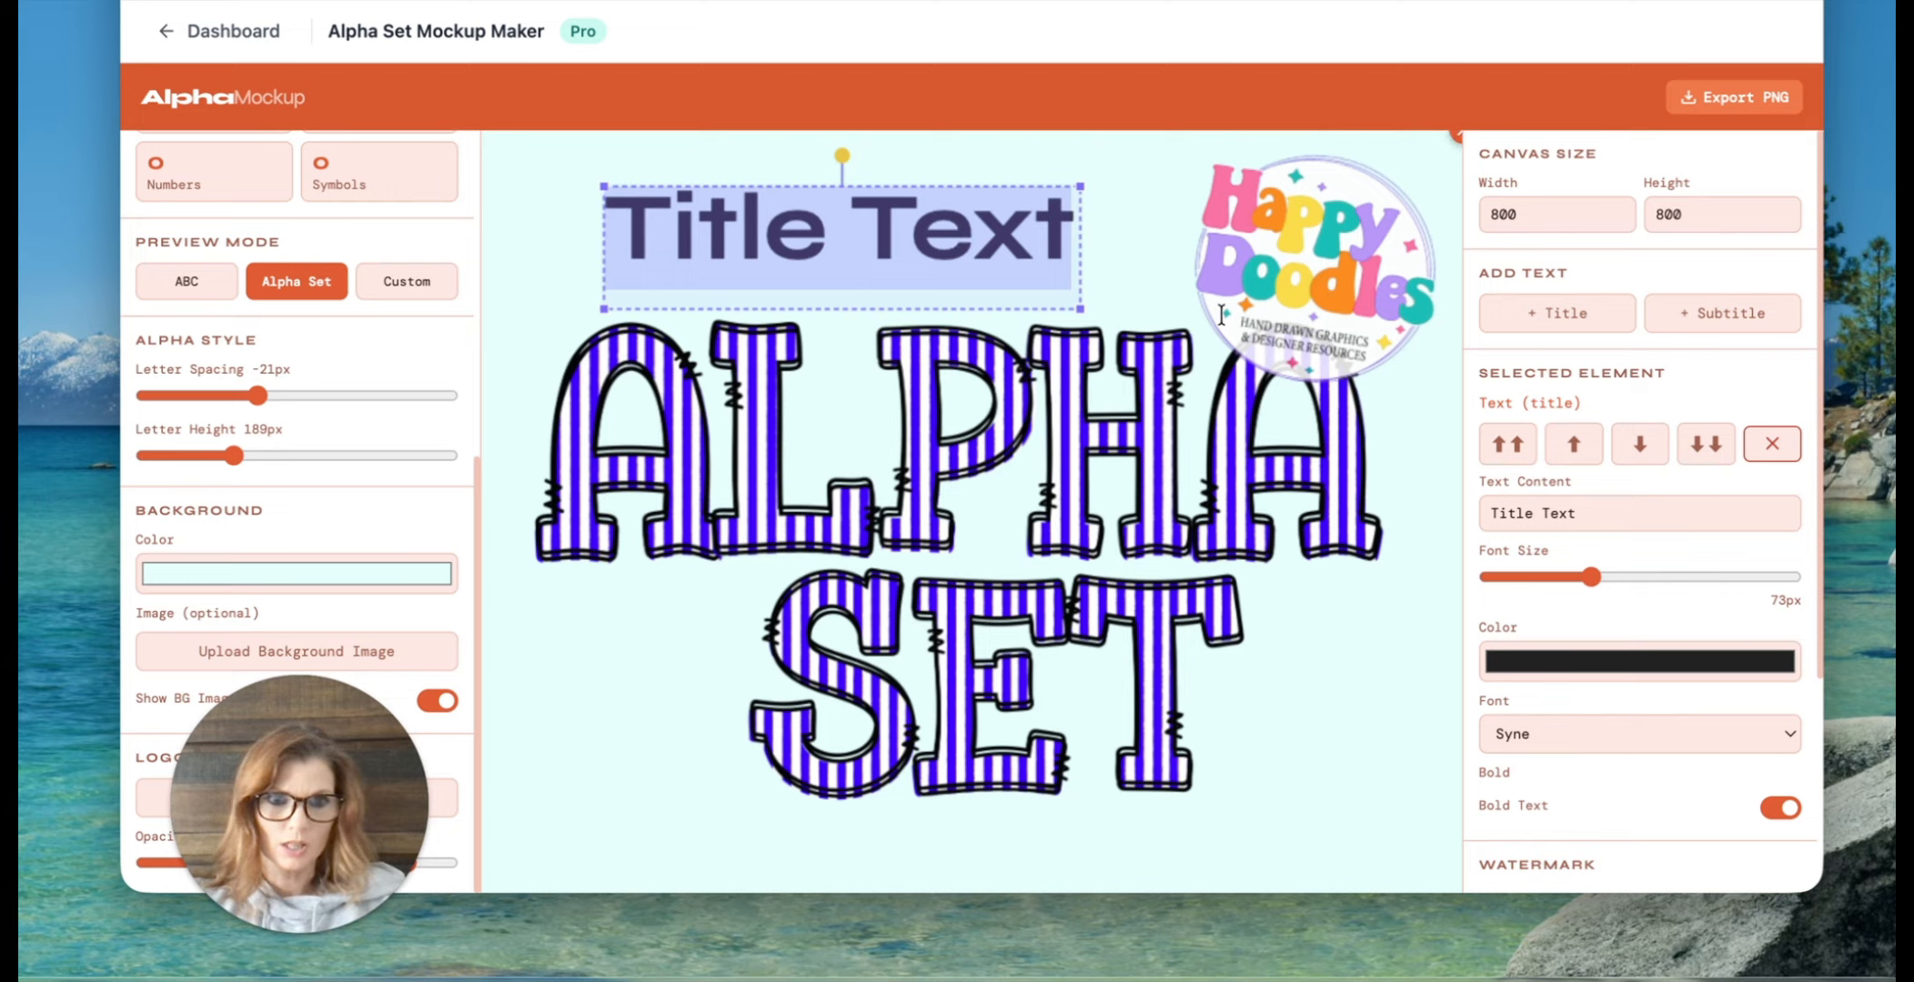
{"action": "triple_click", "coordinate": [1585, 511]}
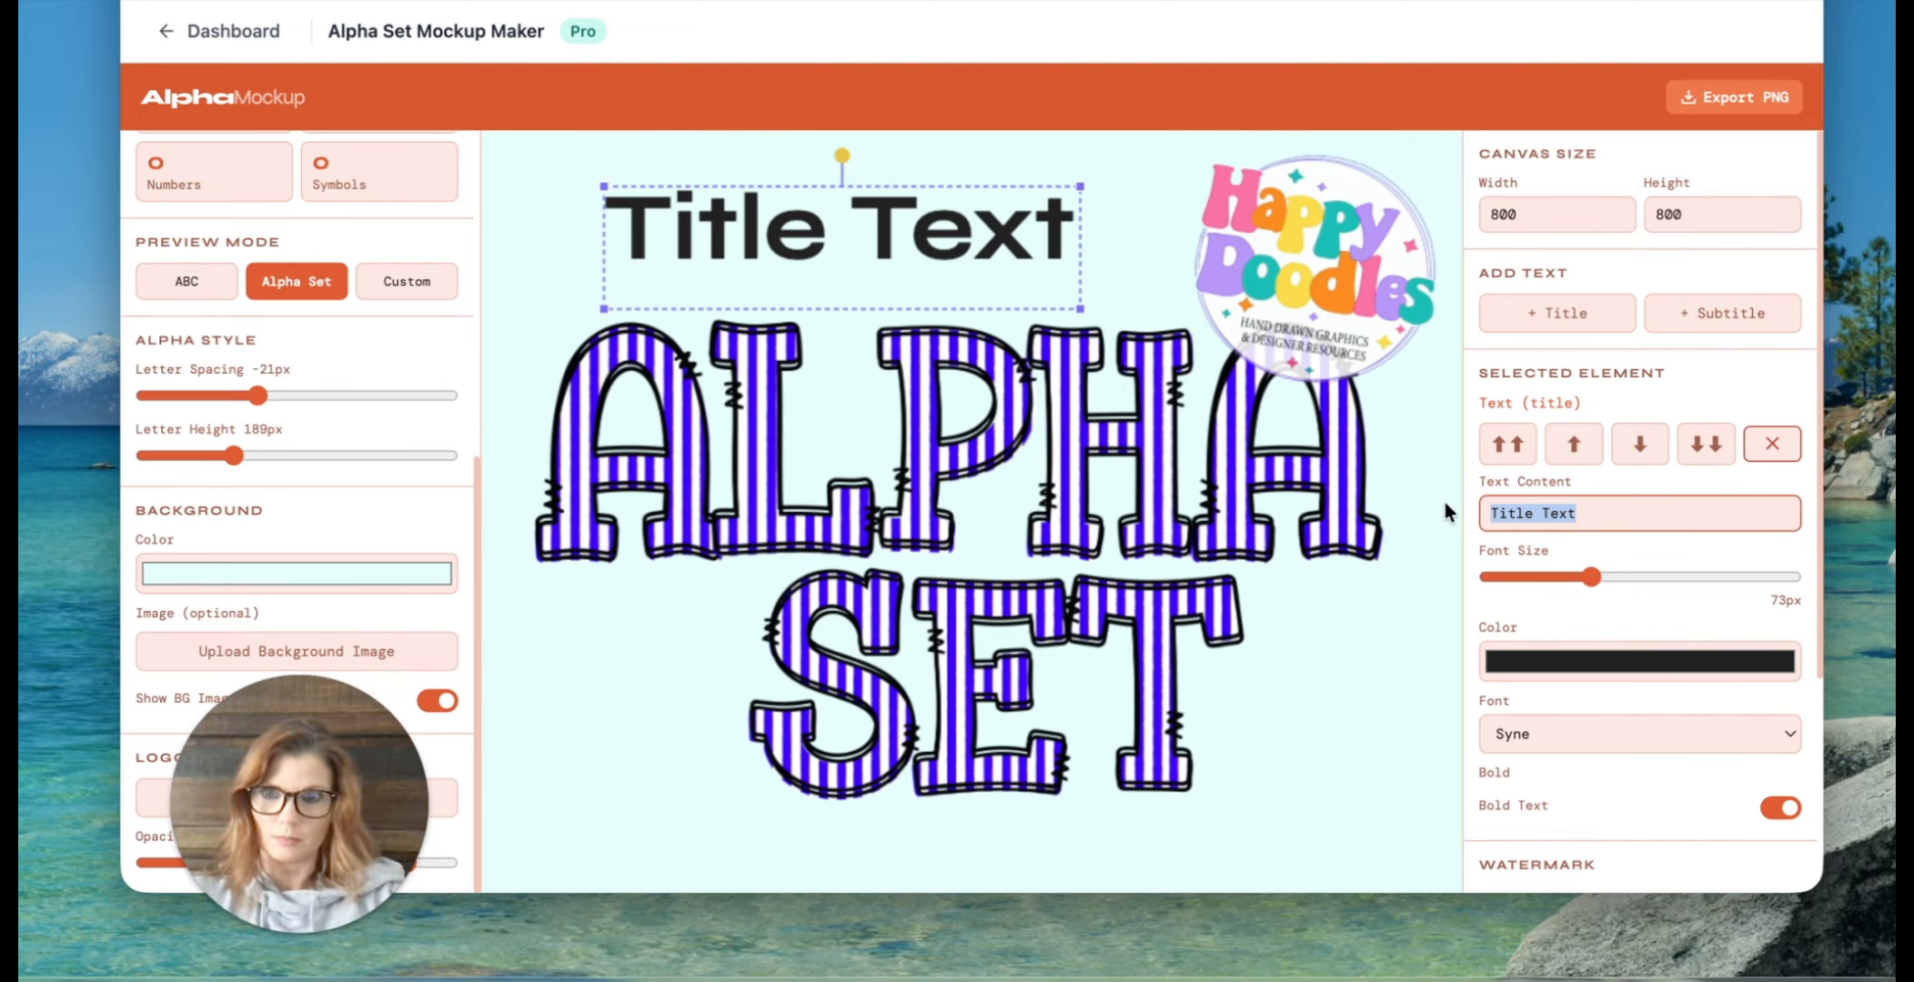
{"action": "type", "text": "Purpl"}
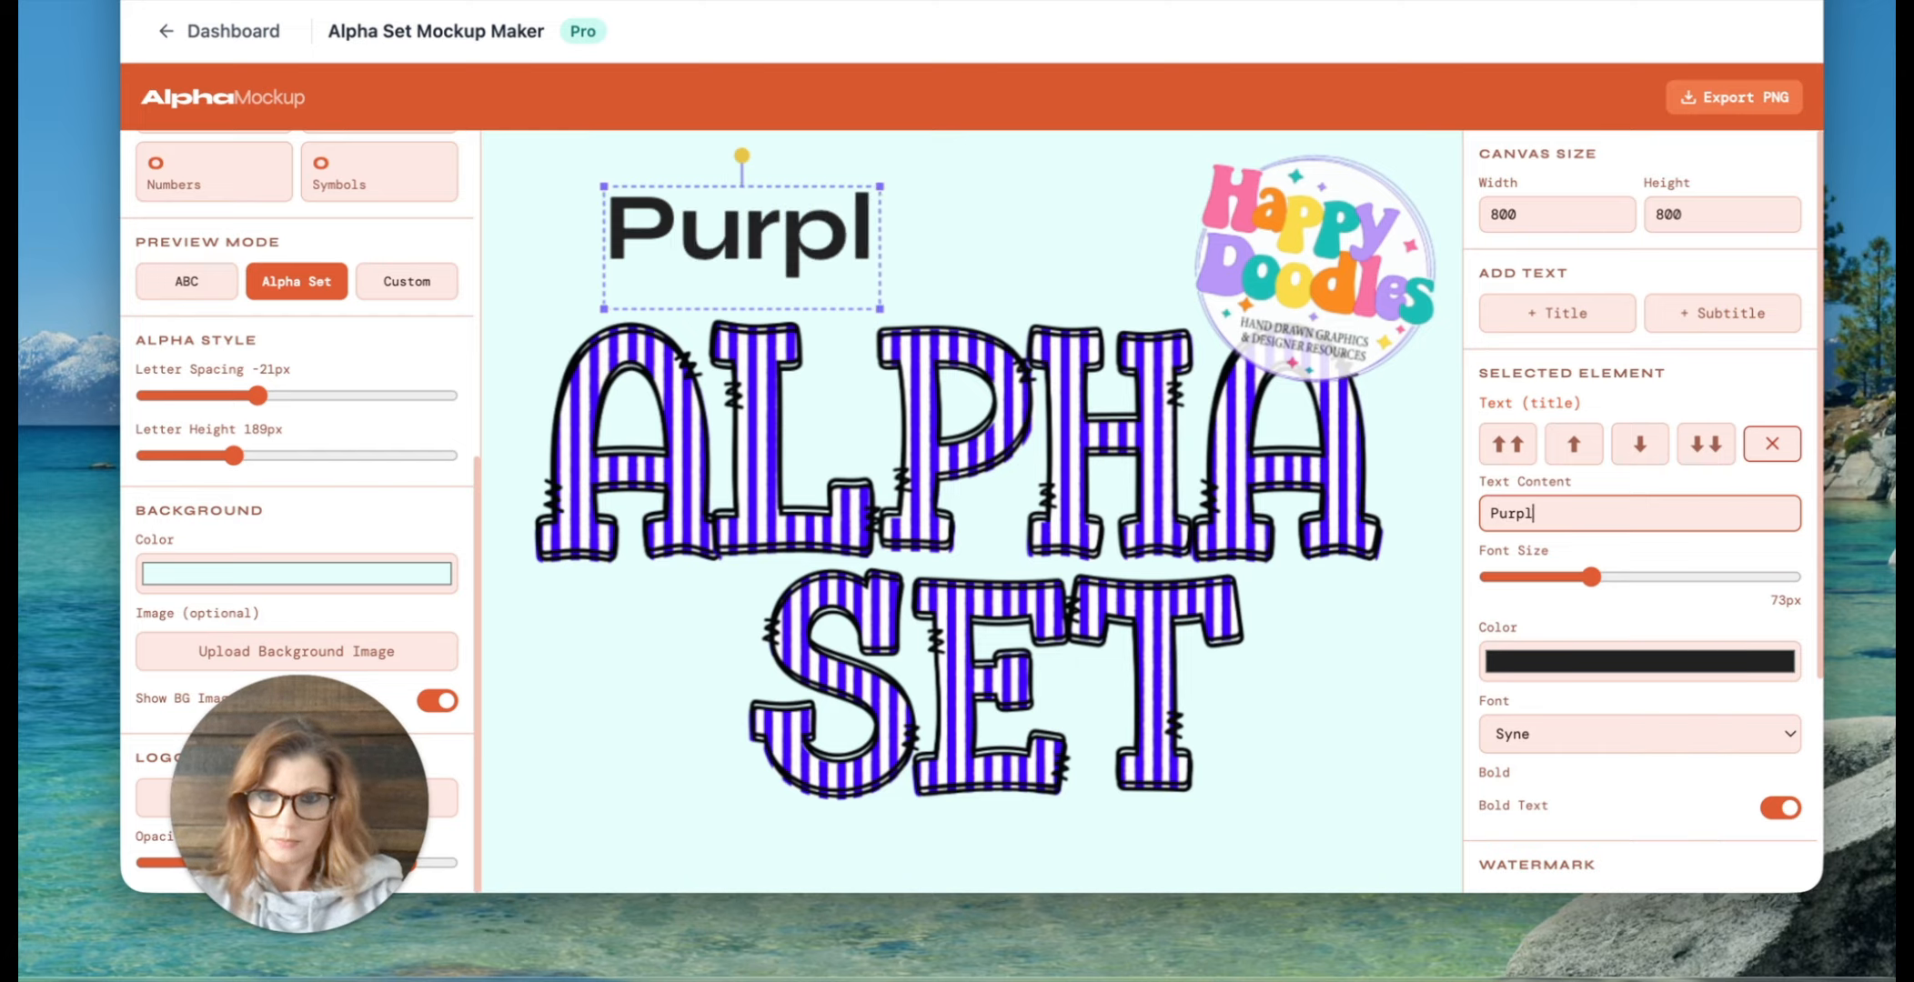
{"action": "type", "text": "e Alphs"}
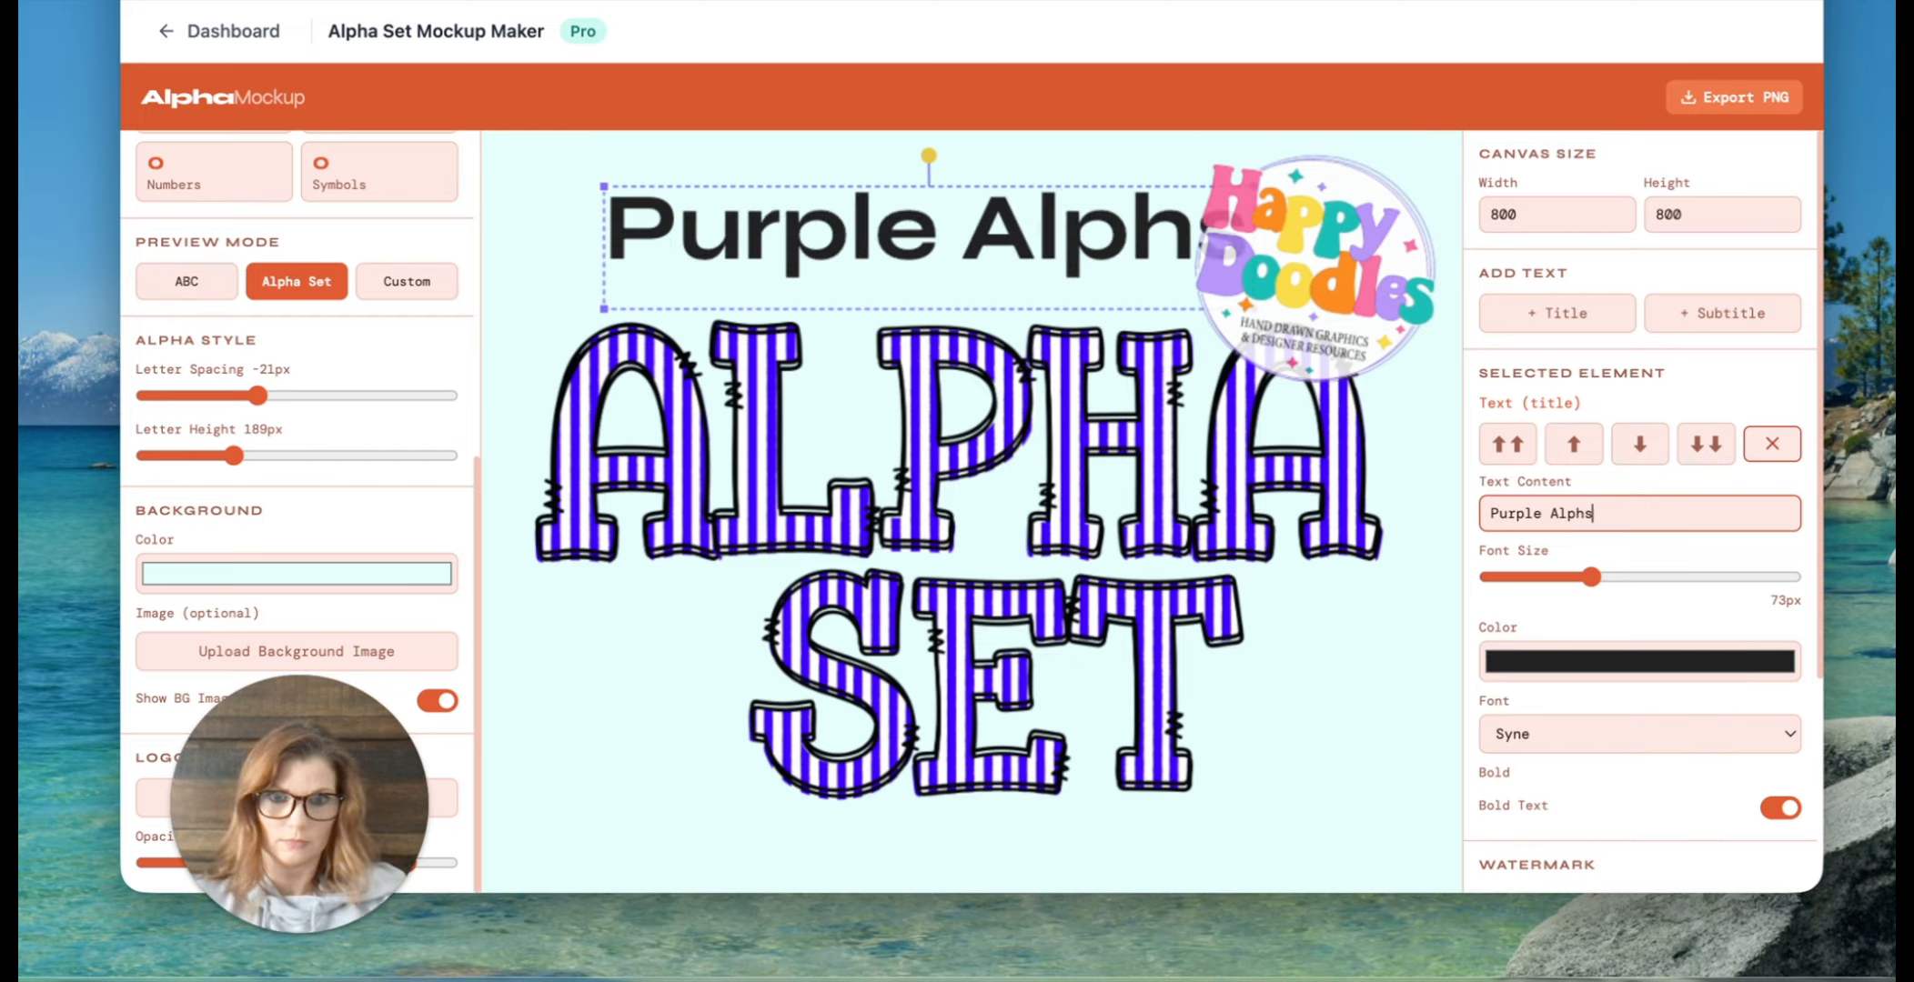
{"action": "key", "text": "BackSpace"}
{"action": "type", "text": "a"}
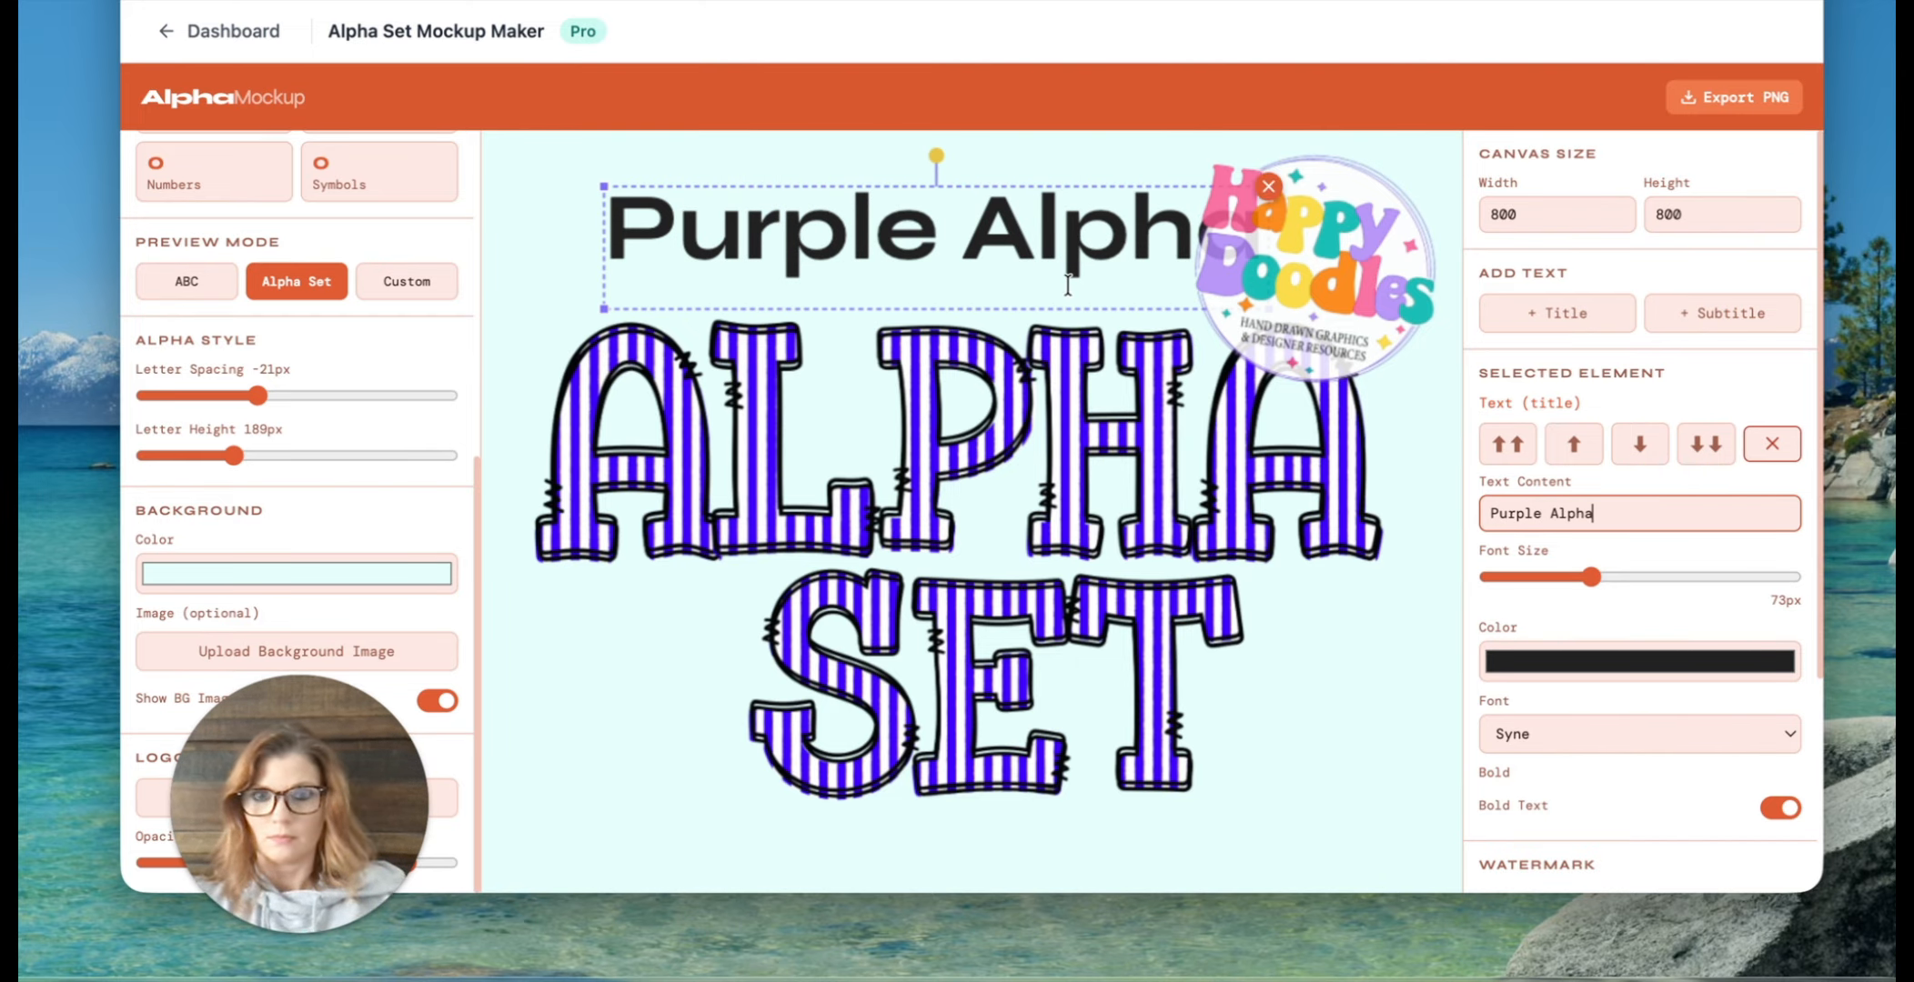
Step: Shift the Purple Alpha title up and left, clear of the logo, and reduce its font size to about 65px
{"action": "left_click", "coordinate": [587, 215]}
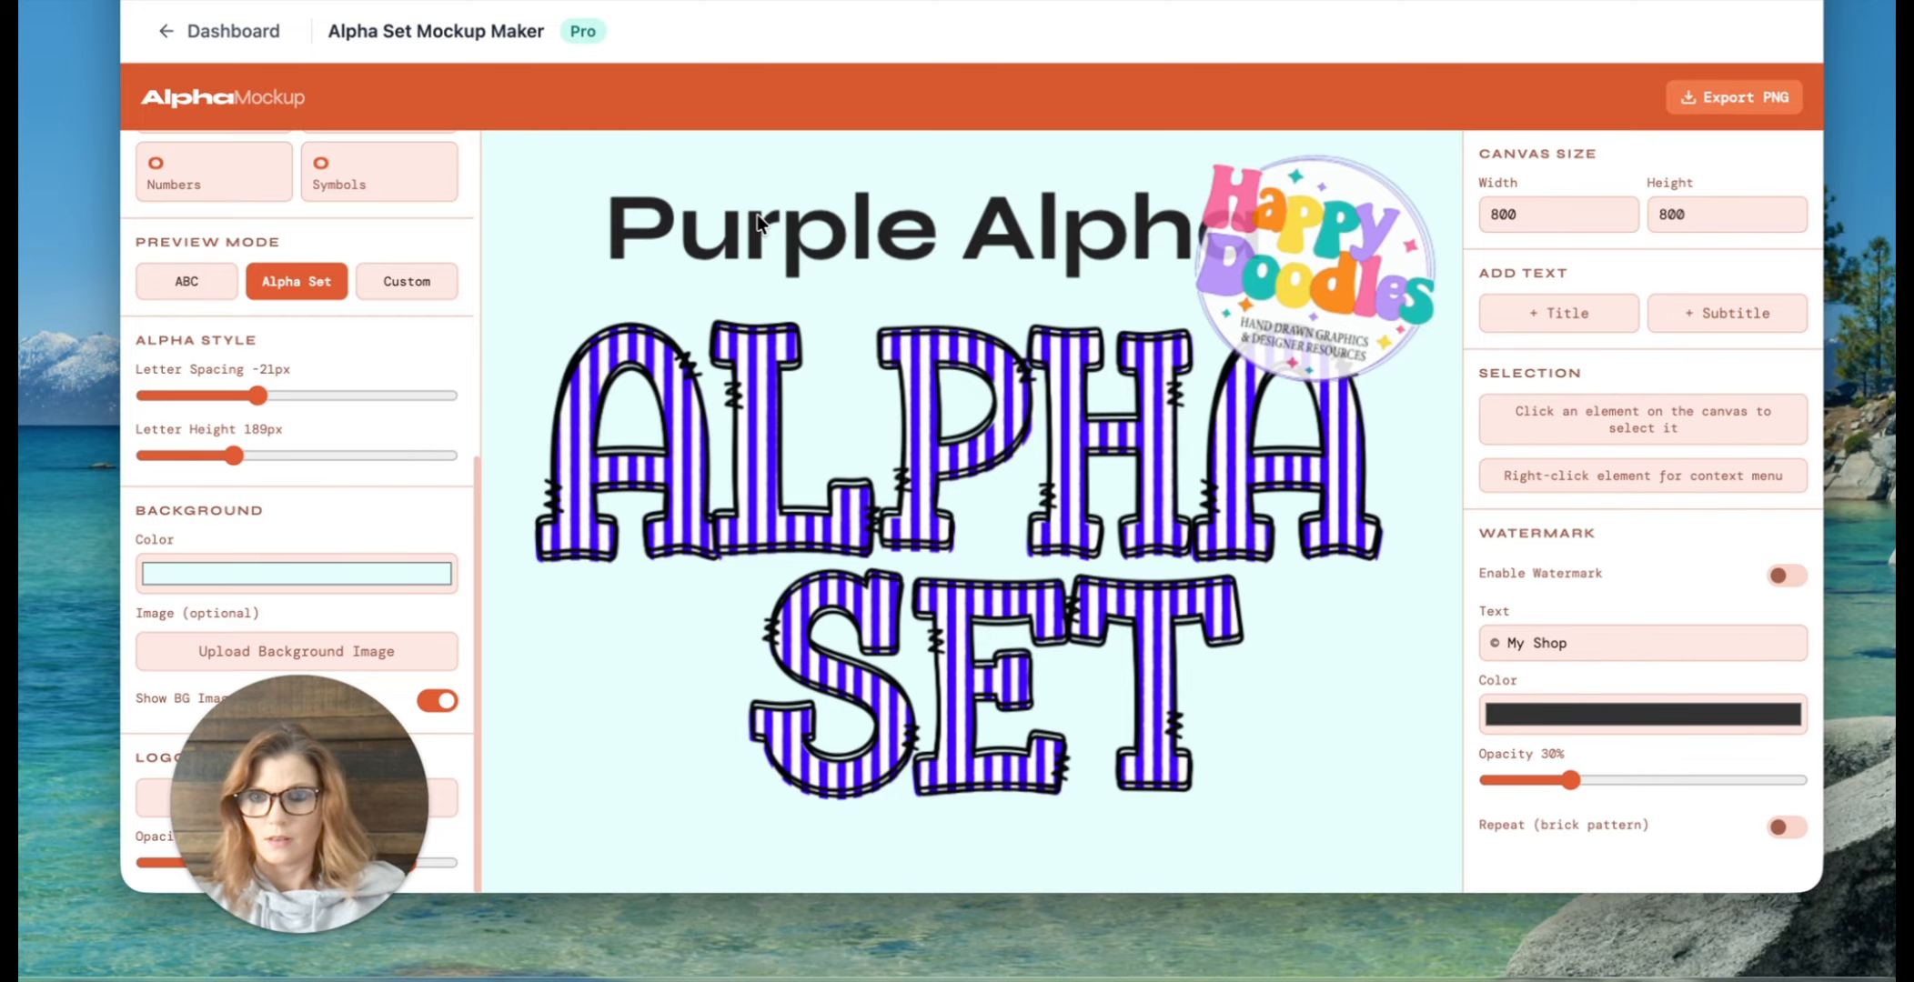
{"action": "left_click_drag", "start_coordinate": [762, 225], "coordinate": [663, 219]}
{"action": "left_click_drag", "start_coordinate": [952, 235], "coordinate": [961, 226]}
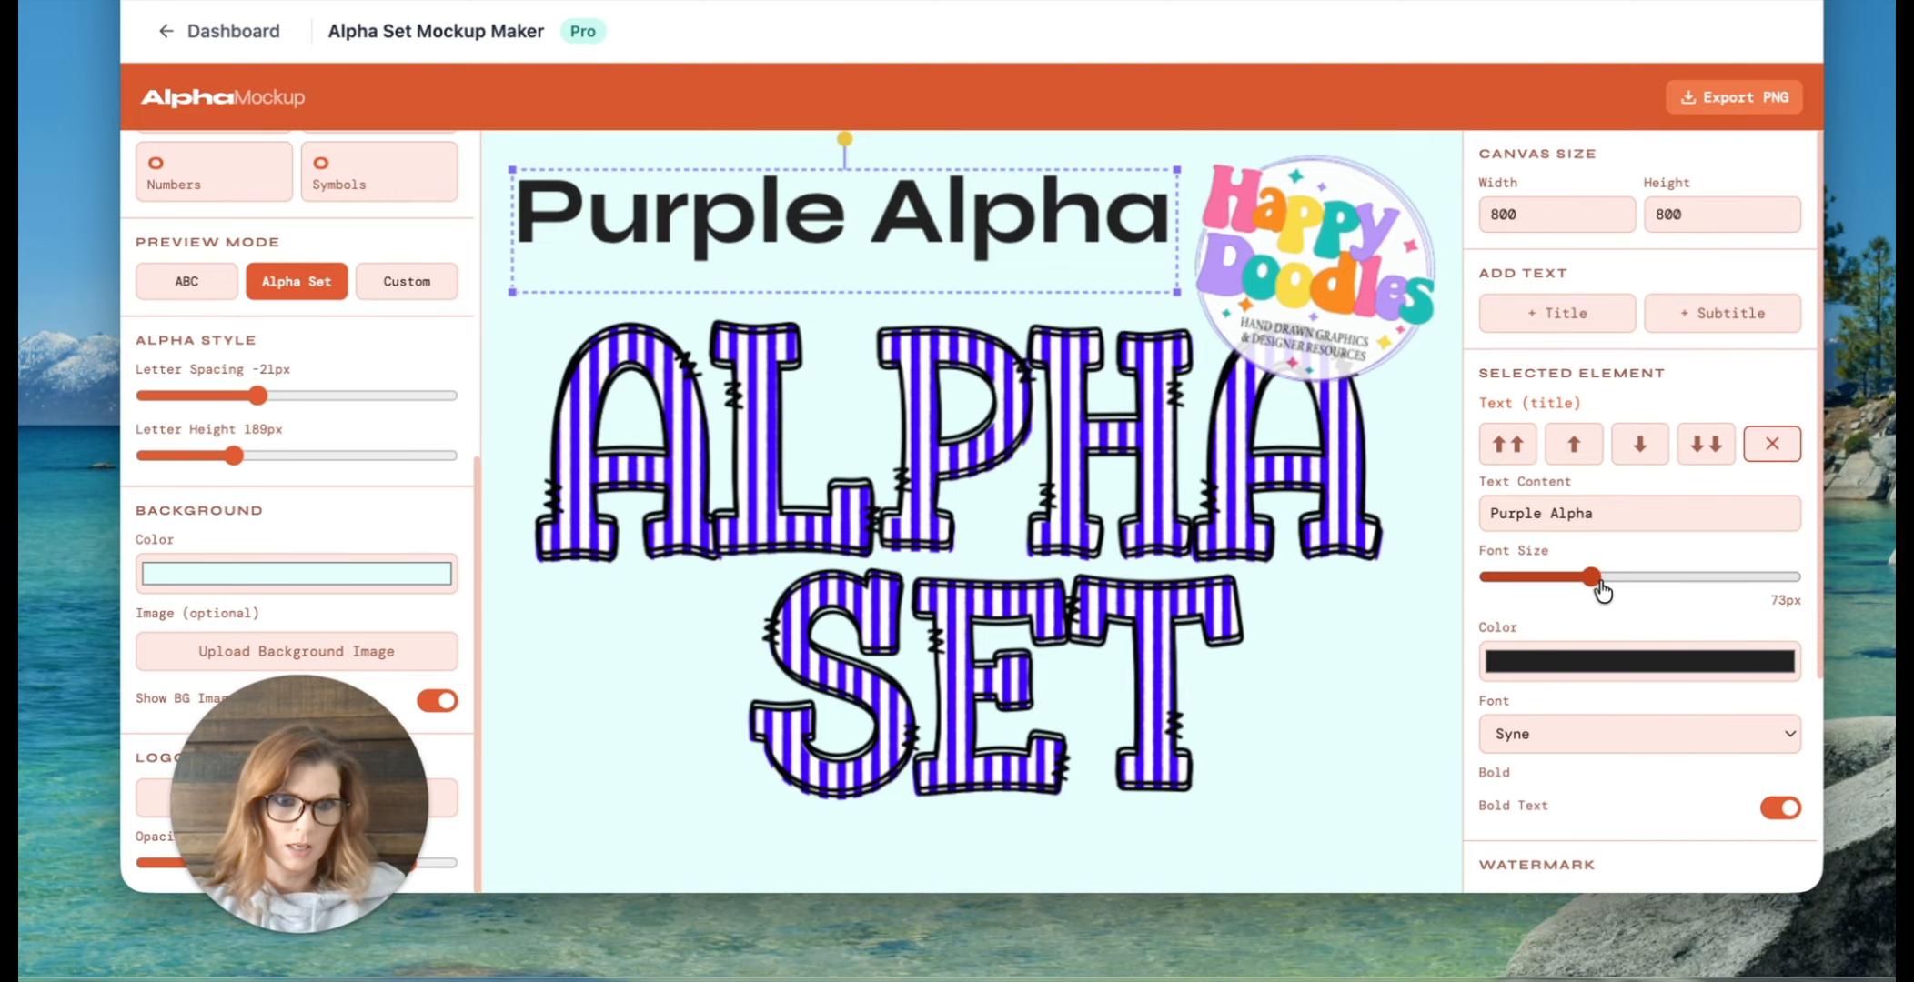
{"action": "left_click_drag", "start_coordinate": [1595, 586], "coordinate": [1581, 582]}
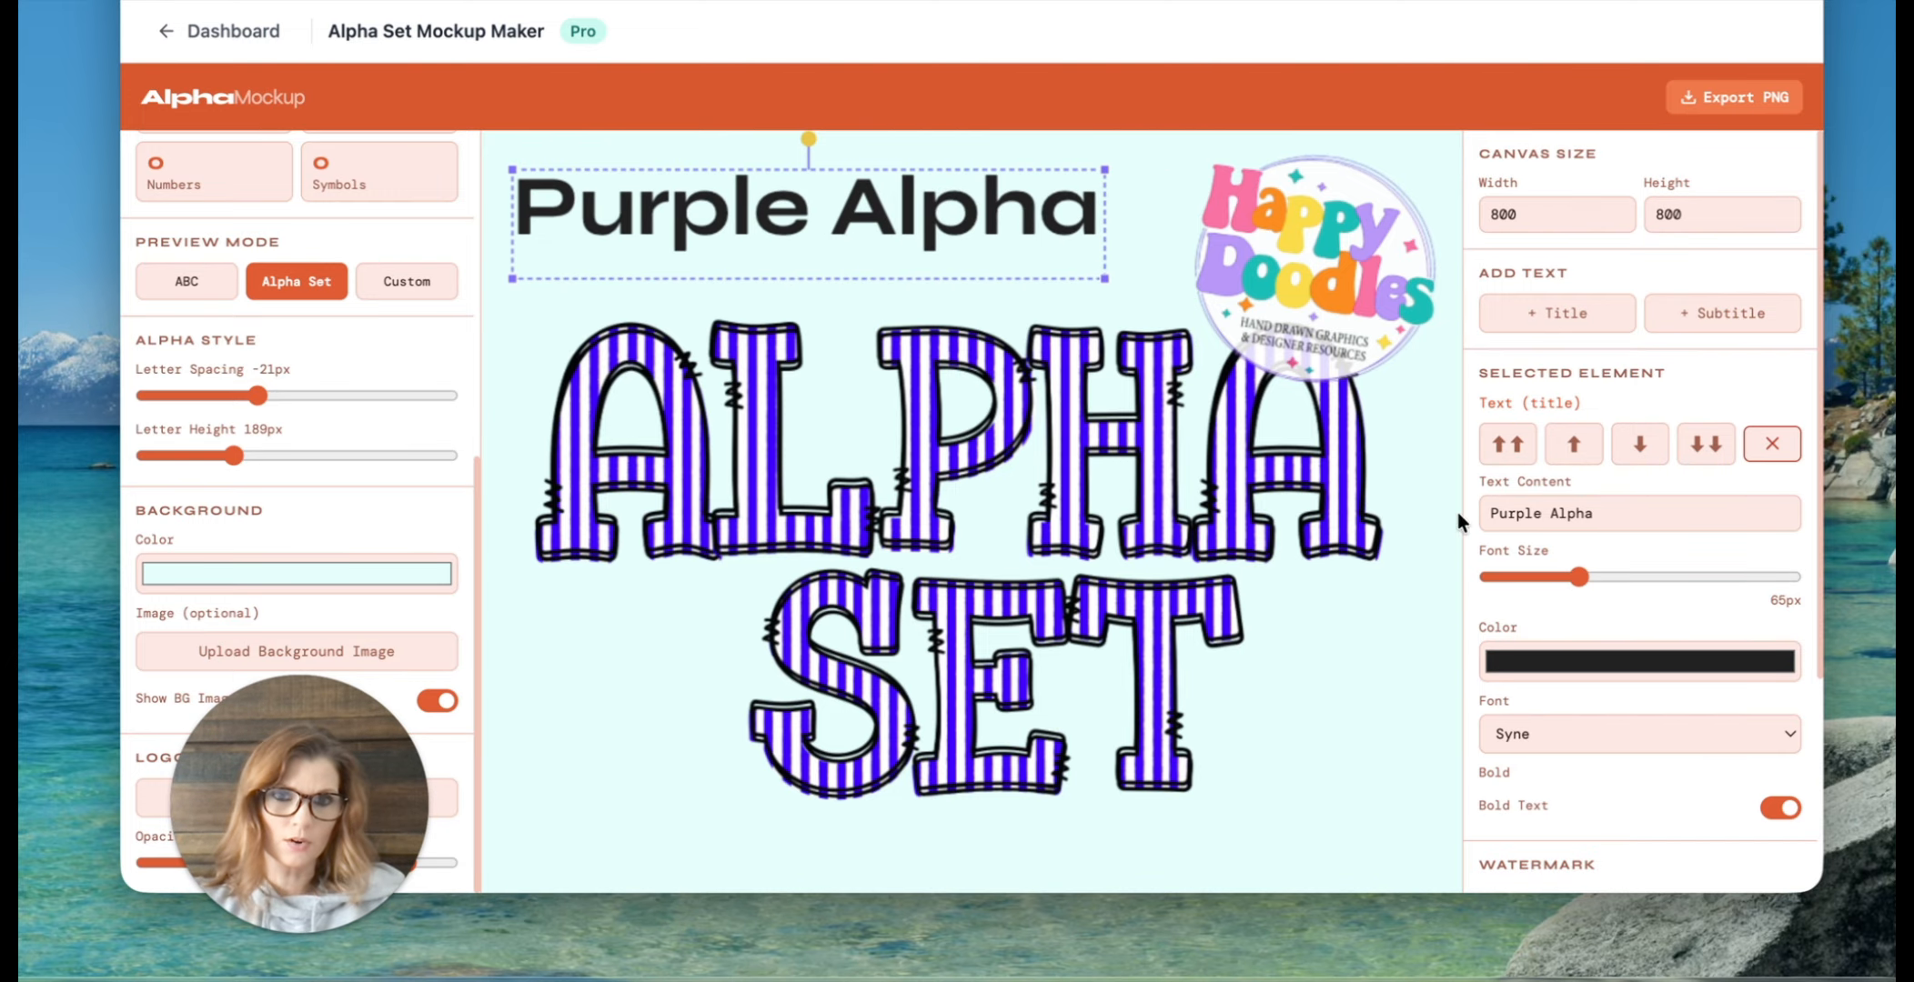
{"action": "left_click_drag", "start_coordinate": [1104, 278], "coordinate": [1112, 281]}
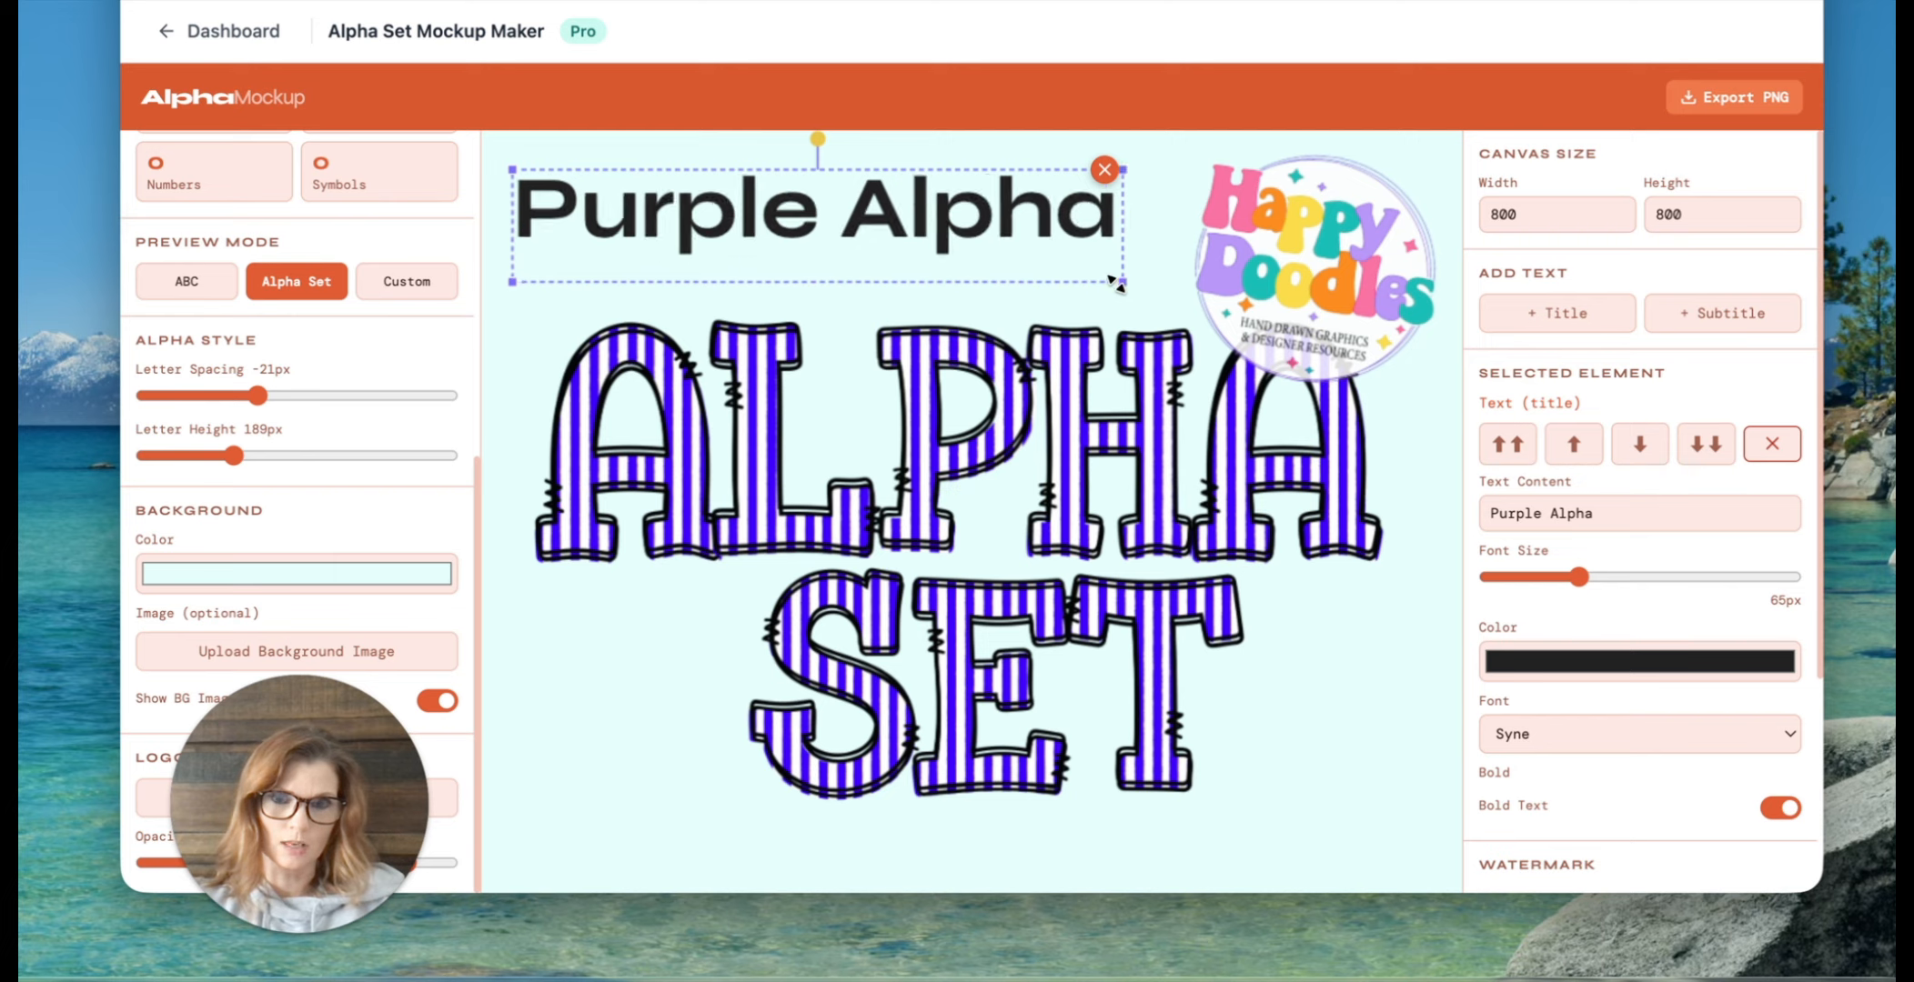
{"action": "left_click", "coordinate": [814, 135]}
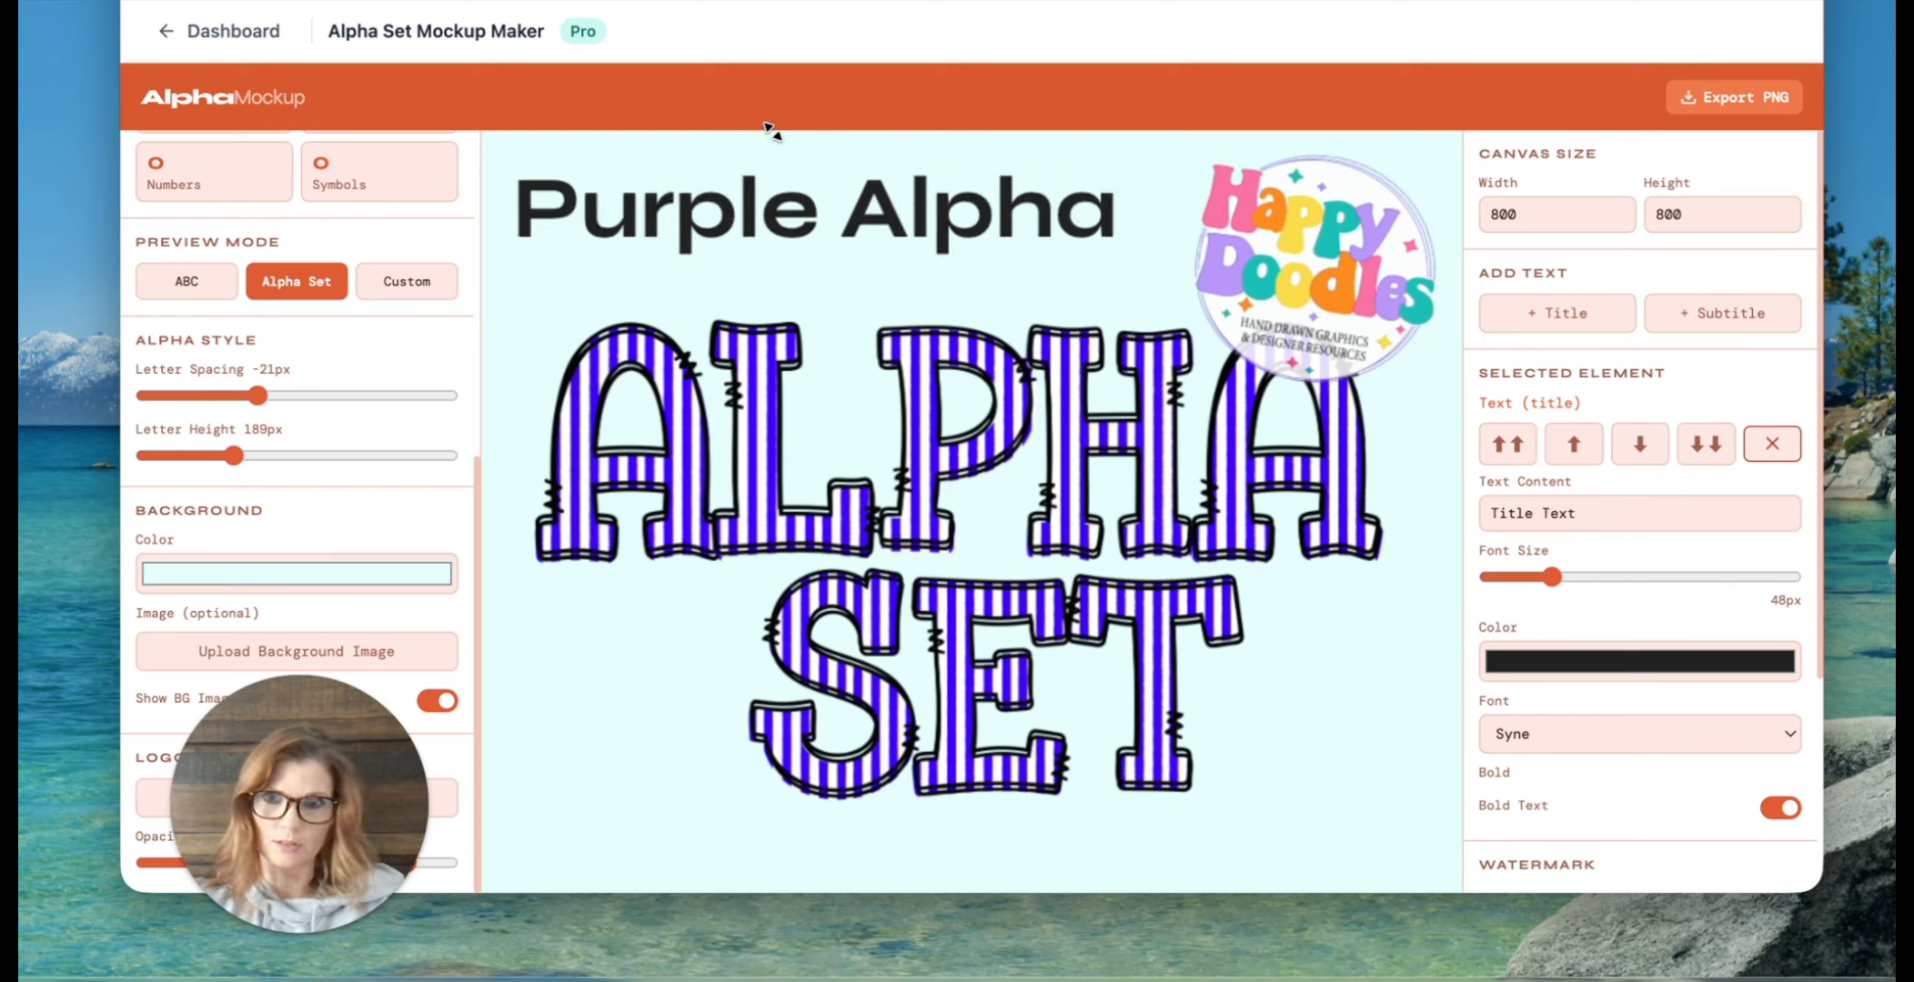
Step: Straighten the Purple Alpha title, try the DM Mono and Georgia fonts on it, and settle on Courier New
{"action": "left_click", "coordinate": [833, 207]}
{"action": "left_click_drag", "start_coordinate": [812, 141], "coordinate": [815, 139]}
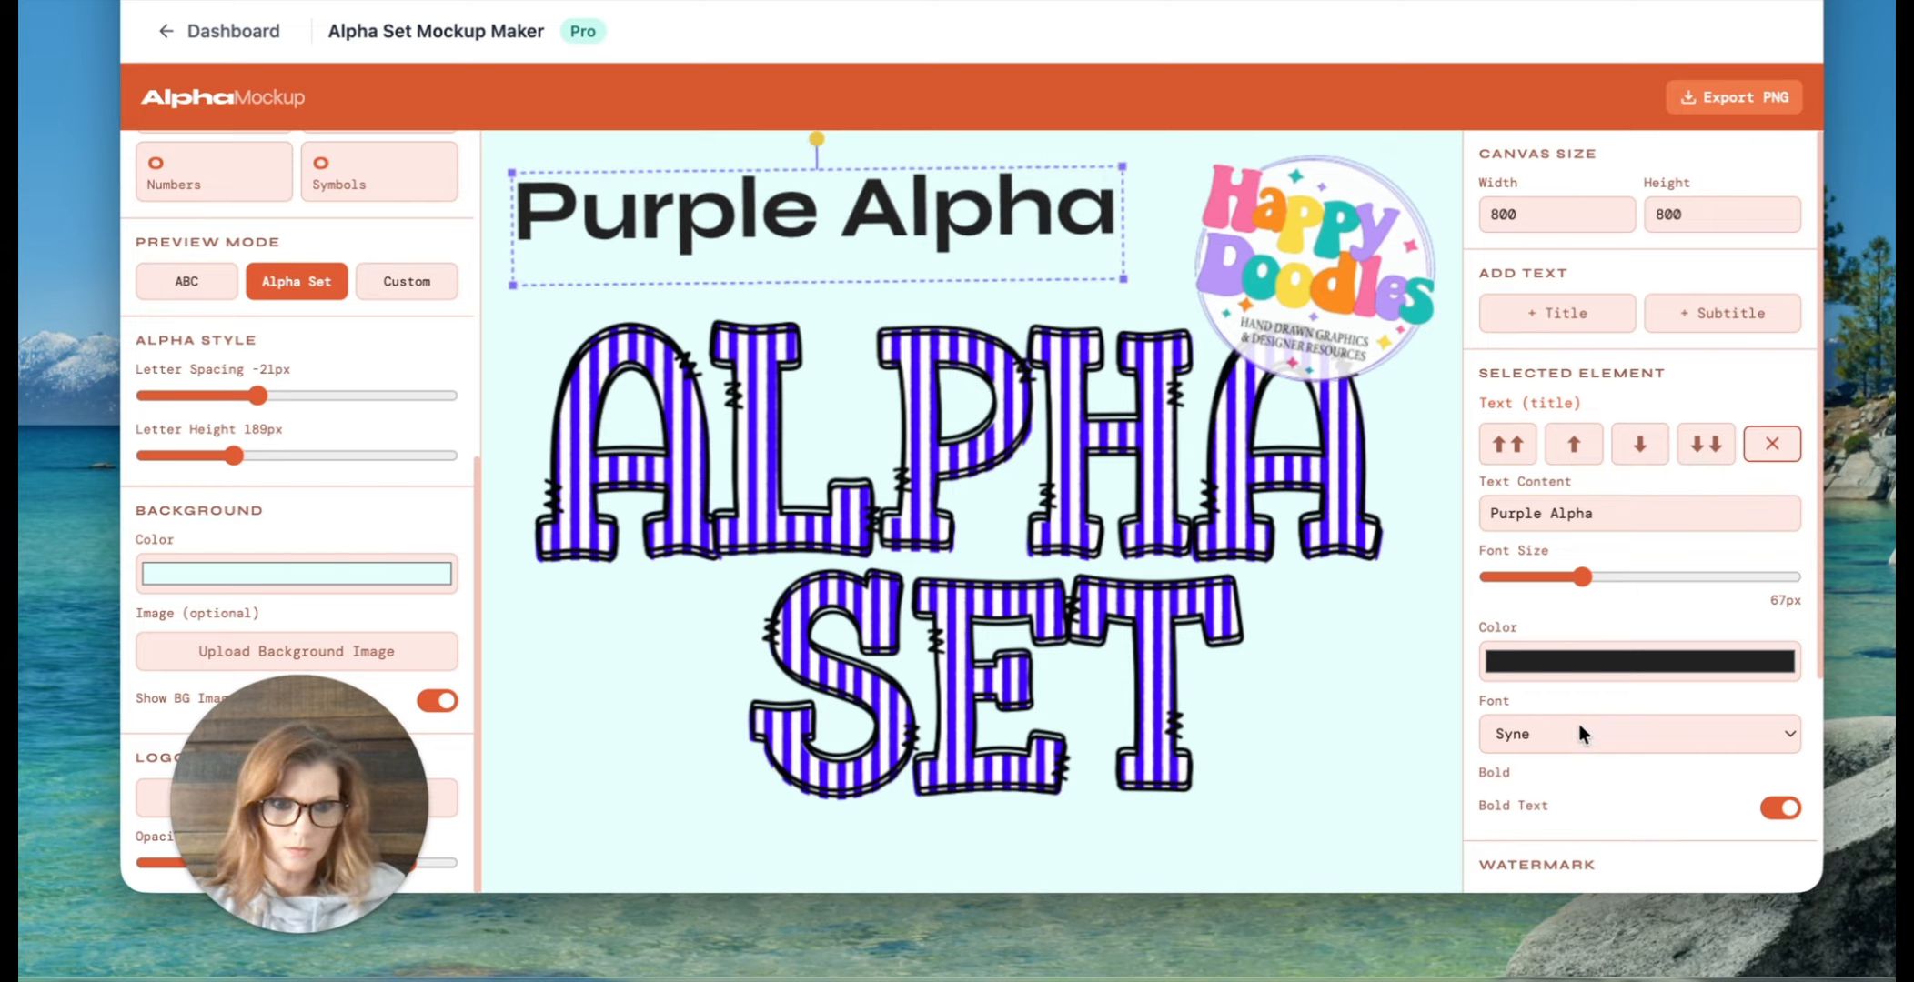
{"action": "left_click", "coordinate": [1776, 732]}
{"action": "left_click", "coordinate": [1710, 765]}
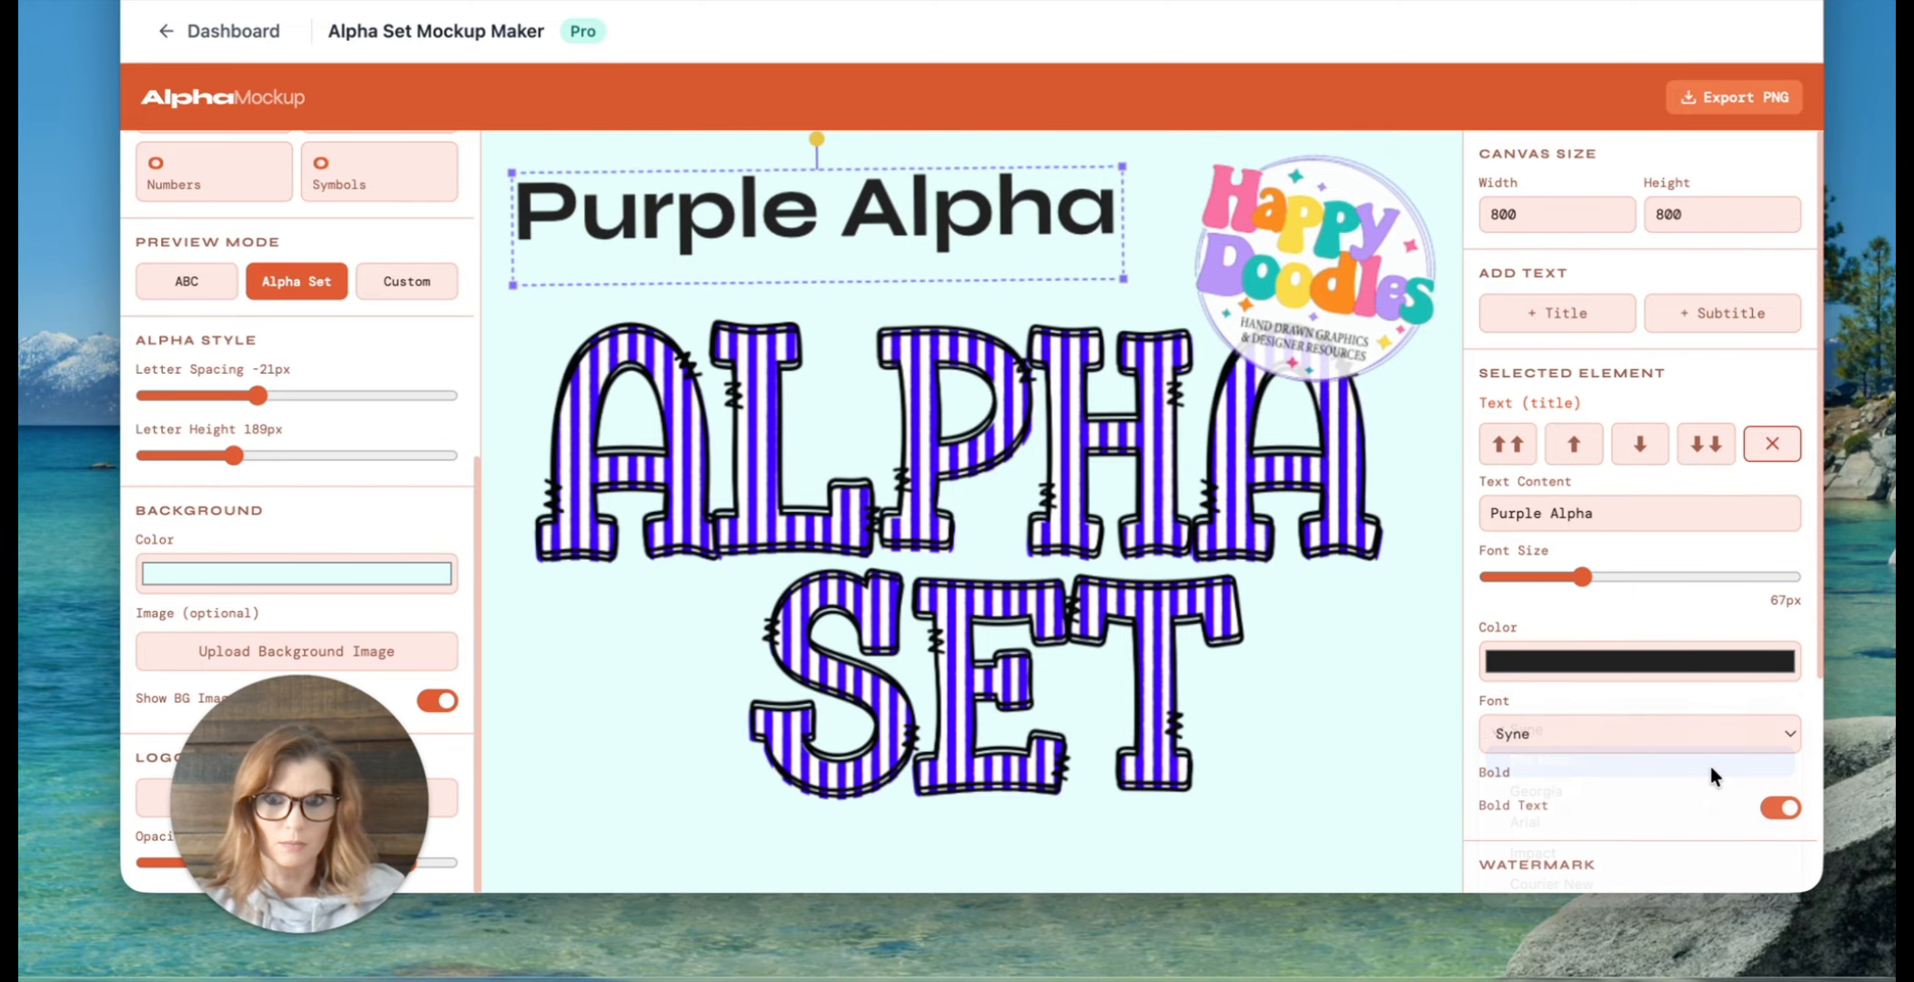
{"action": "left_click", "coordinate": [1787, 728]}
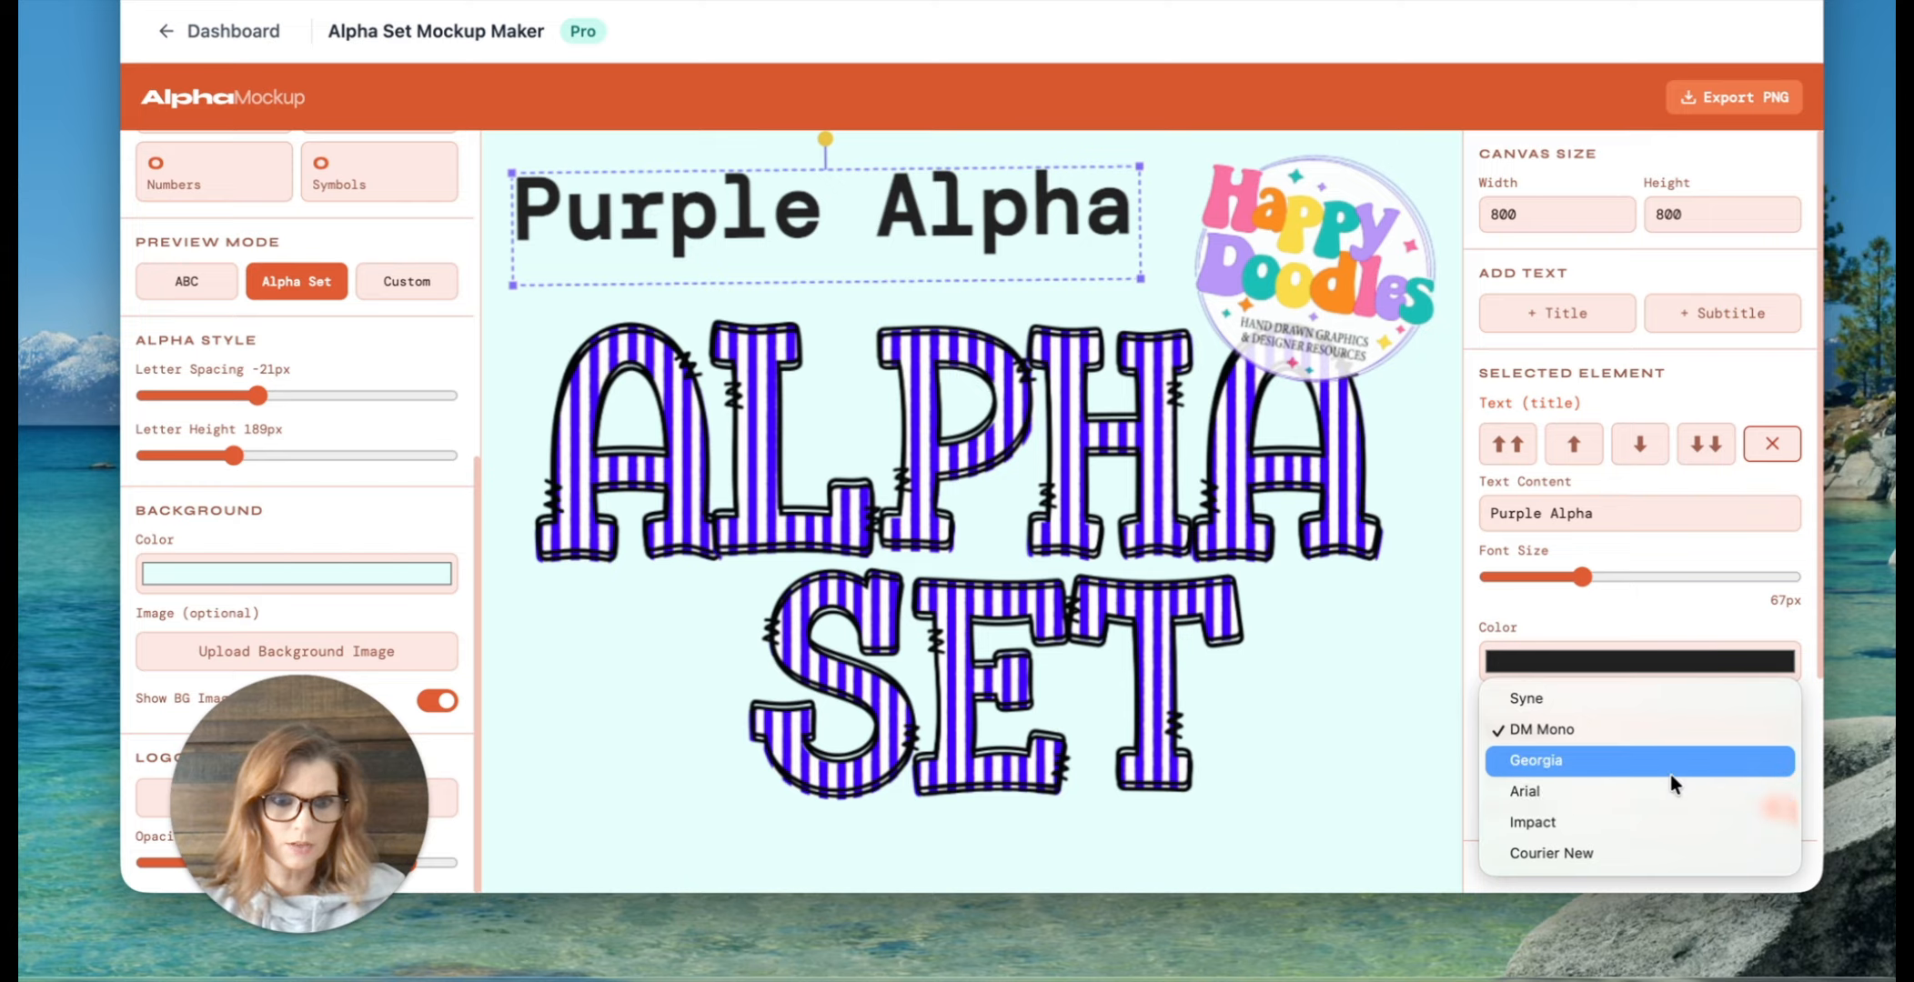
{"action": "left_click", "coordinate": [1667, 766]}
{"action": "left_click", "coordinate": [1787, 725]}
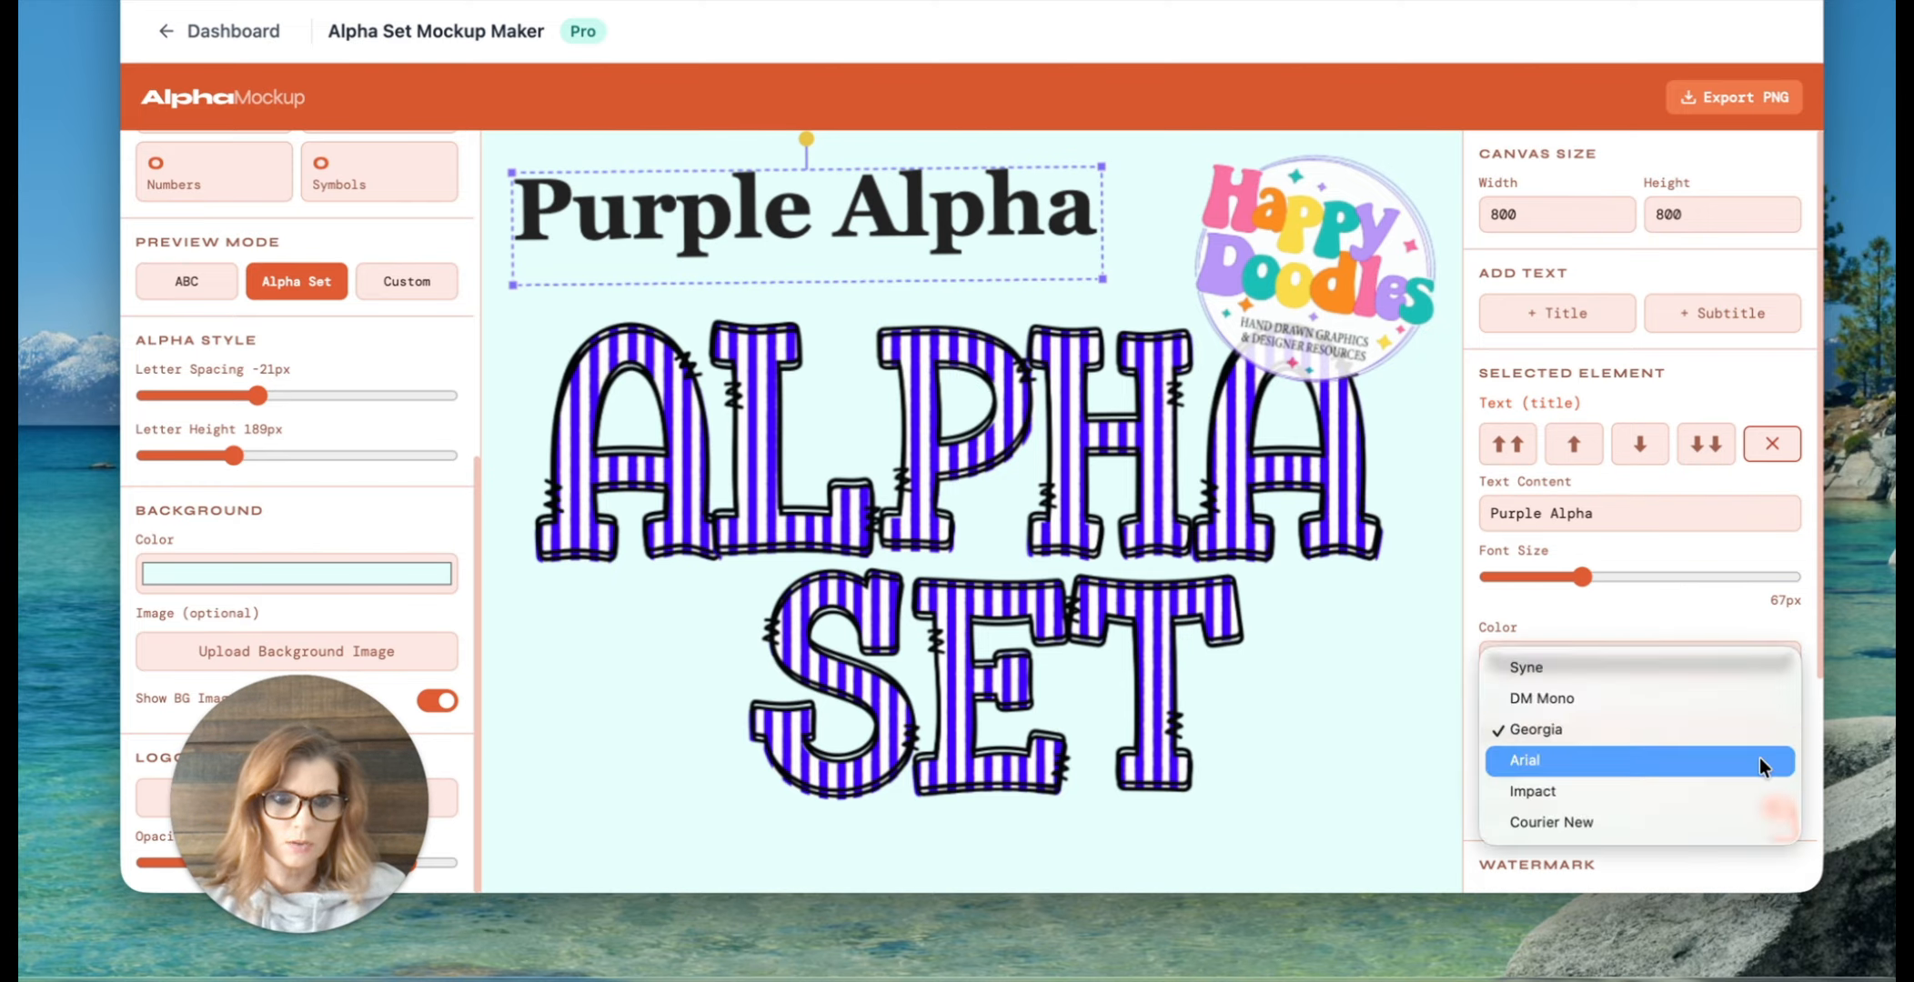
{"action": "left_click", "coordinate": [1732, 825]}
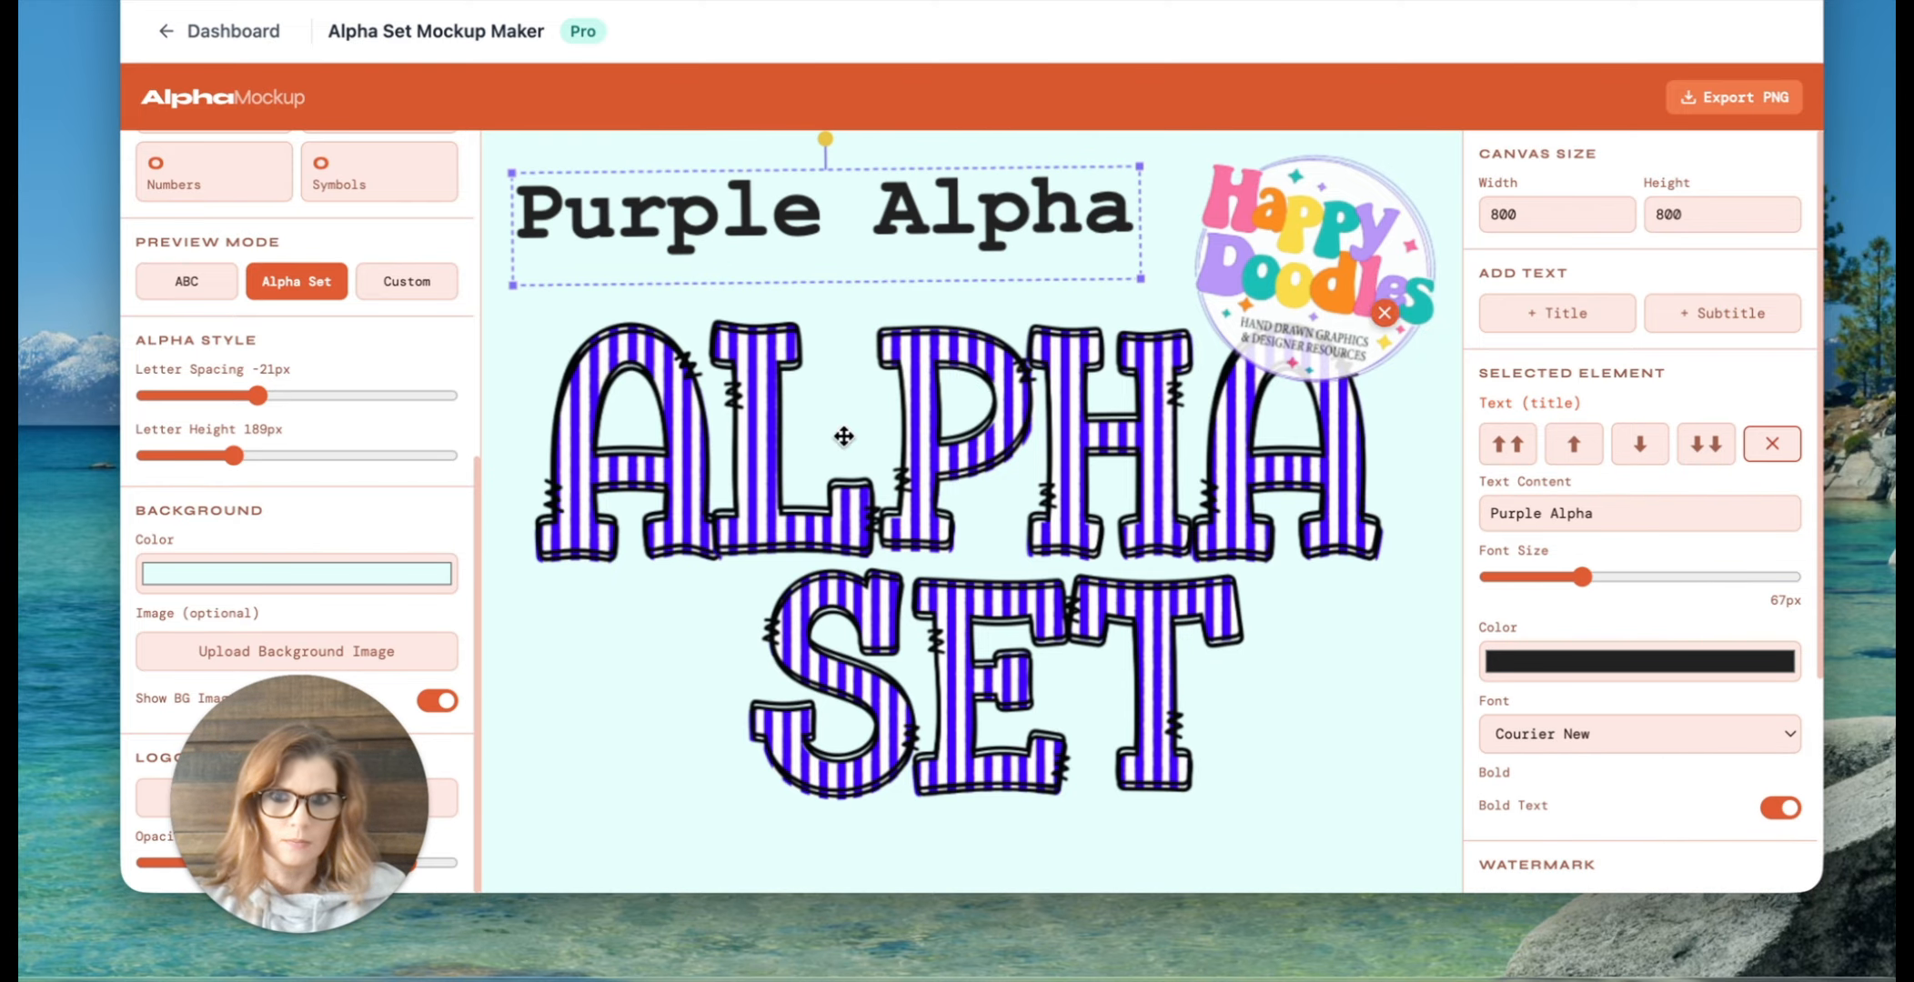
Step: Enlarge the Purple Alpha title to a font size of about 72px and reposition it just above the ALPHA line
{"action": "left_click_drag", "start_coordinate": [821, 139], "coordinate": [824, 135]}
{"action": "left_click_drag", "start_coordinate": [908, 201], "coordinate": [910, 184]}
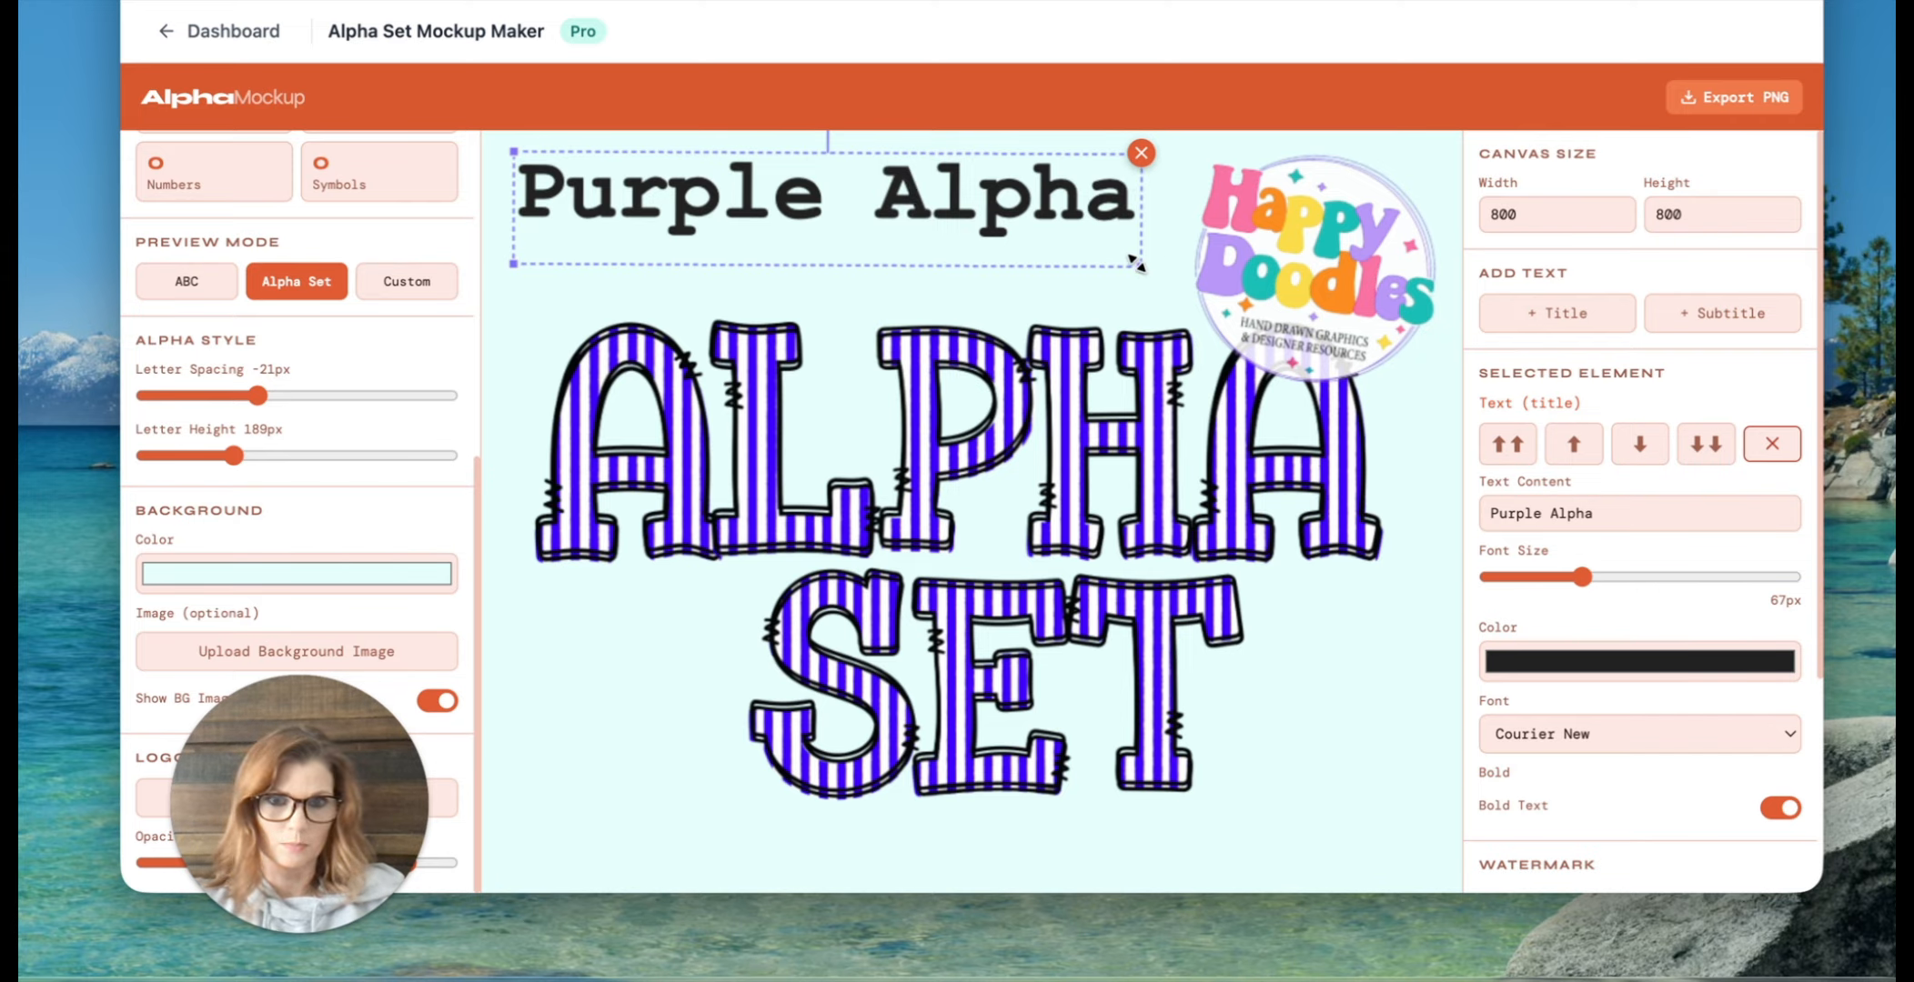
{"action": "left_click_drag", "start_coordinate": [1141, 266], "coordinate": [1160, 271]}
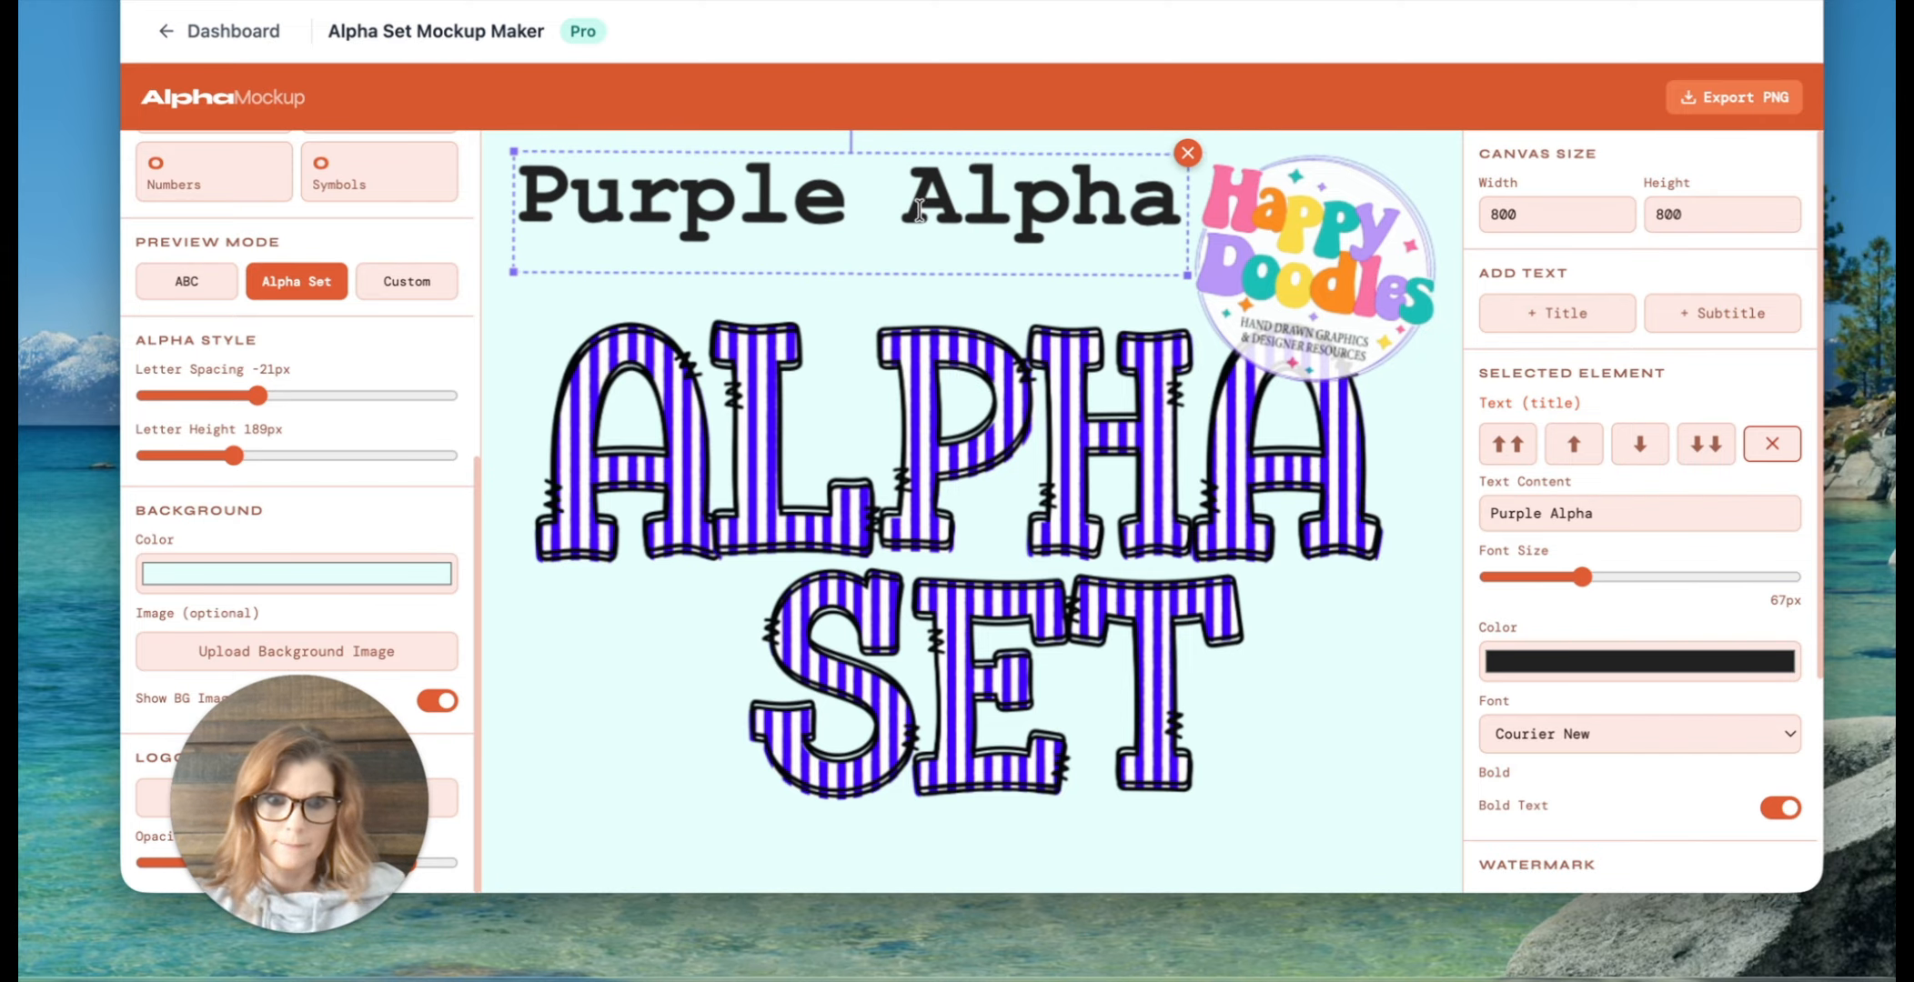
{"action": "left_click_drag", "start_coordinate": [814, 189], "coordinate": [811, 197]}
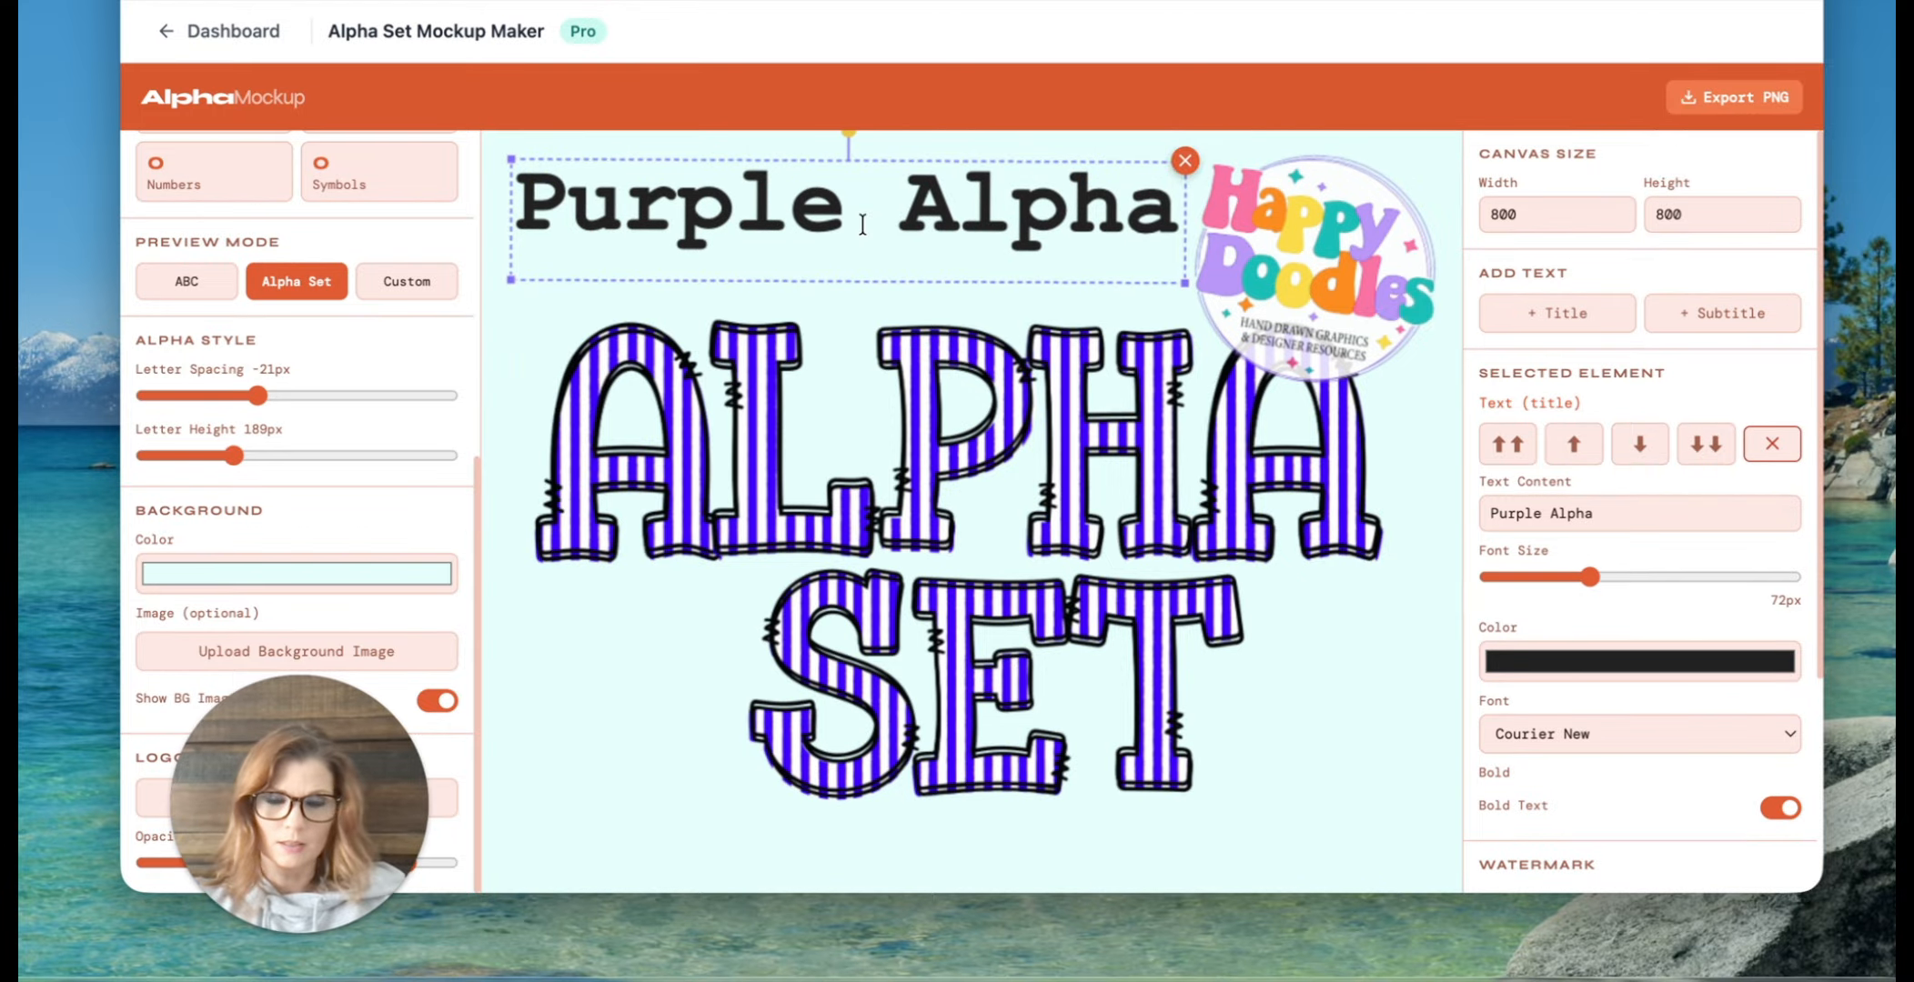
Step: Add a Courier New subtitle reading Uppercase Letter A-Z saved as transparent PNG beneath the SET line
{"action": "left_click", "coordinate": [1709, 318]}
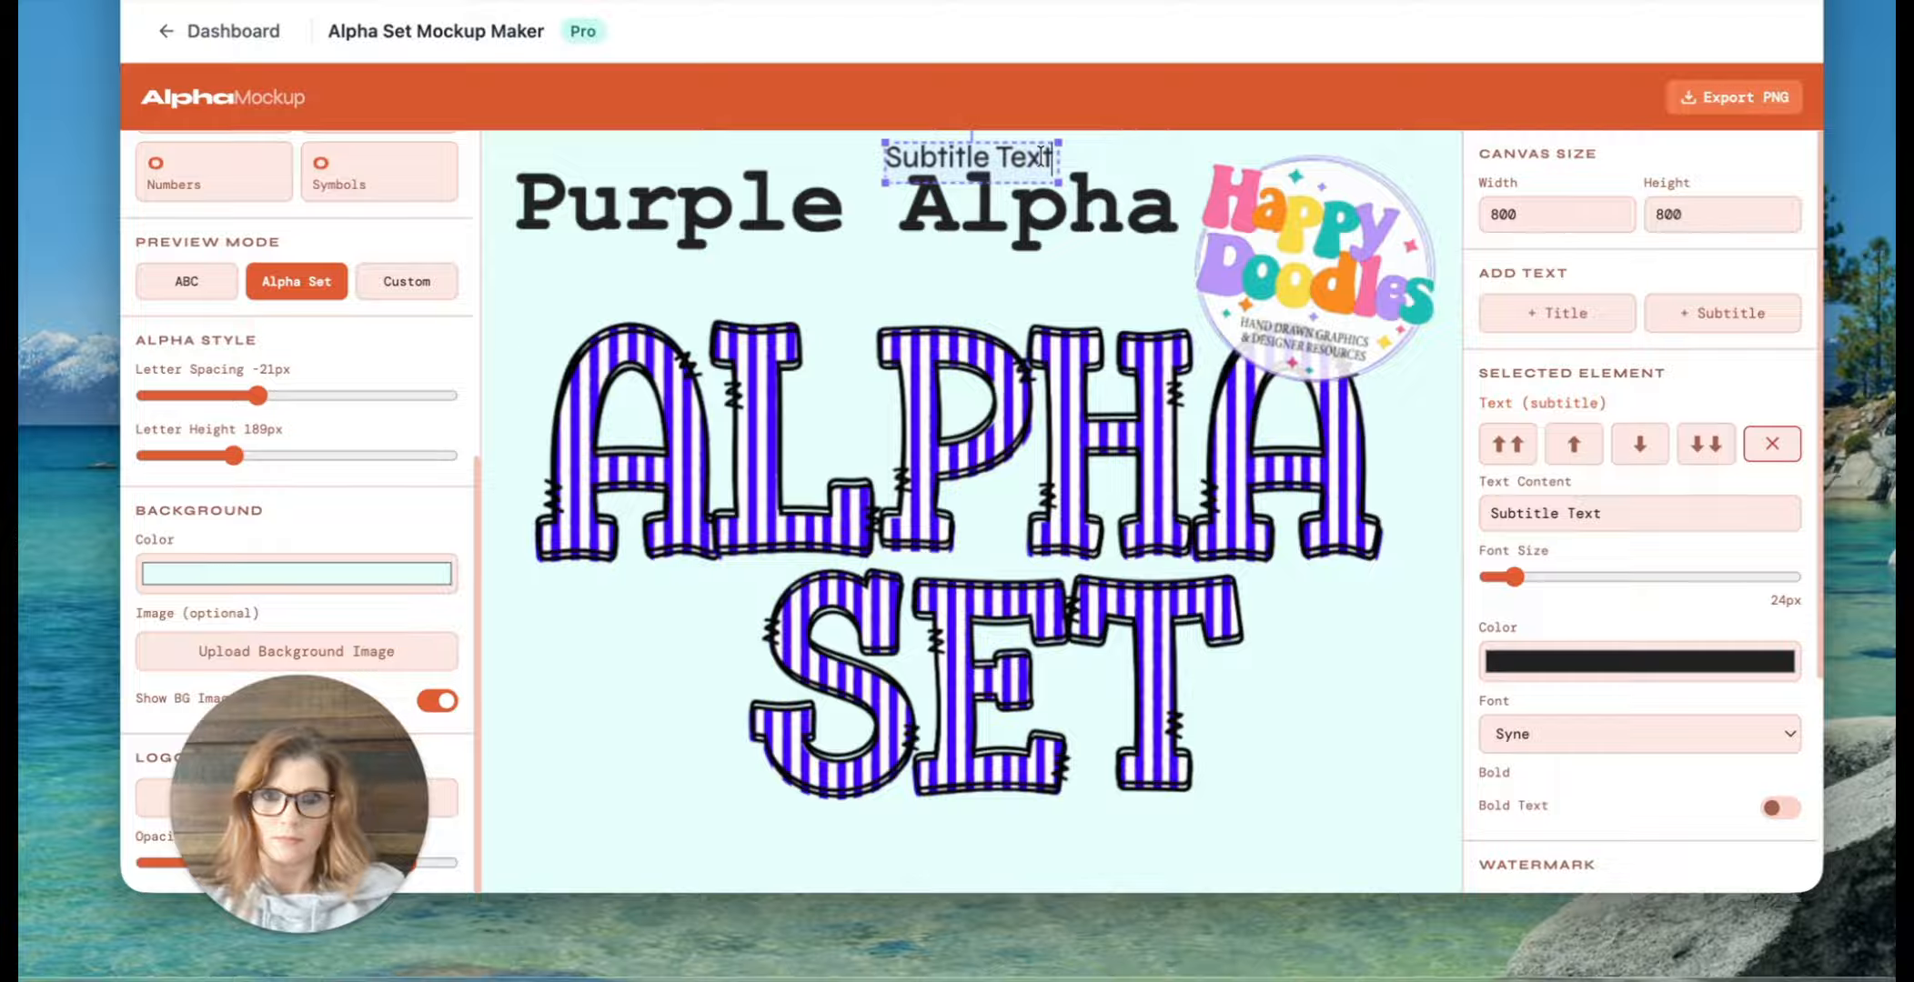
{"action": "left_click", "coordinate": [846, 161]}
{"action": "left_click_drag", "start_coordinate": [902, 156], "coordinate": [1031, 846]}
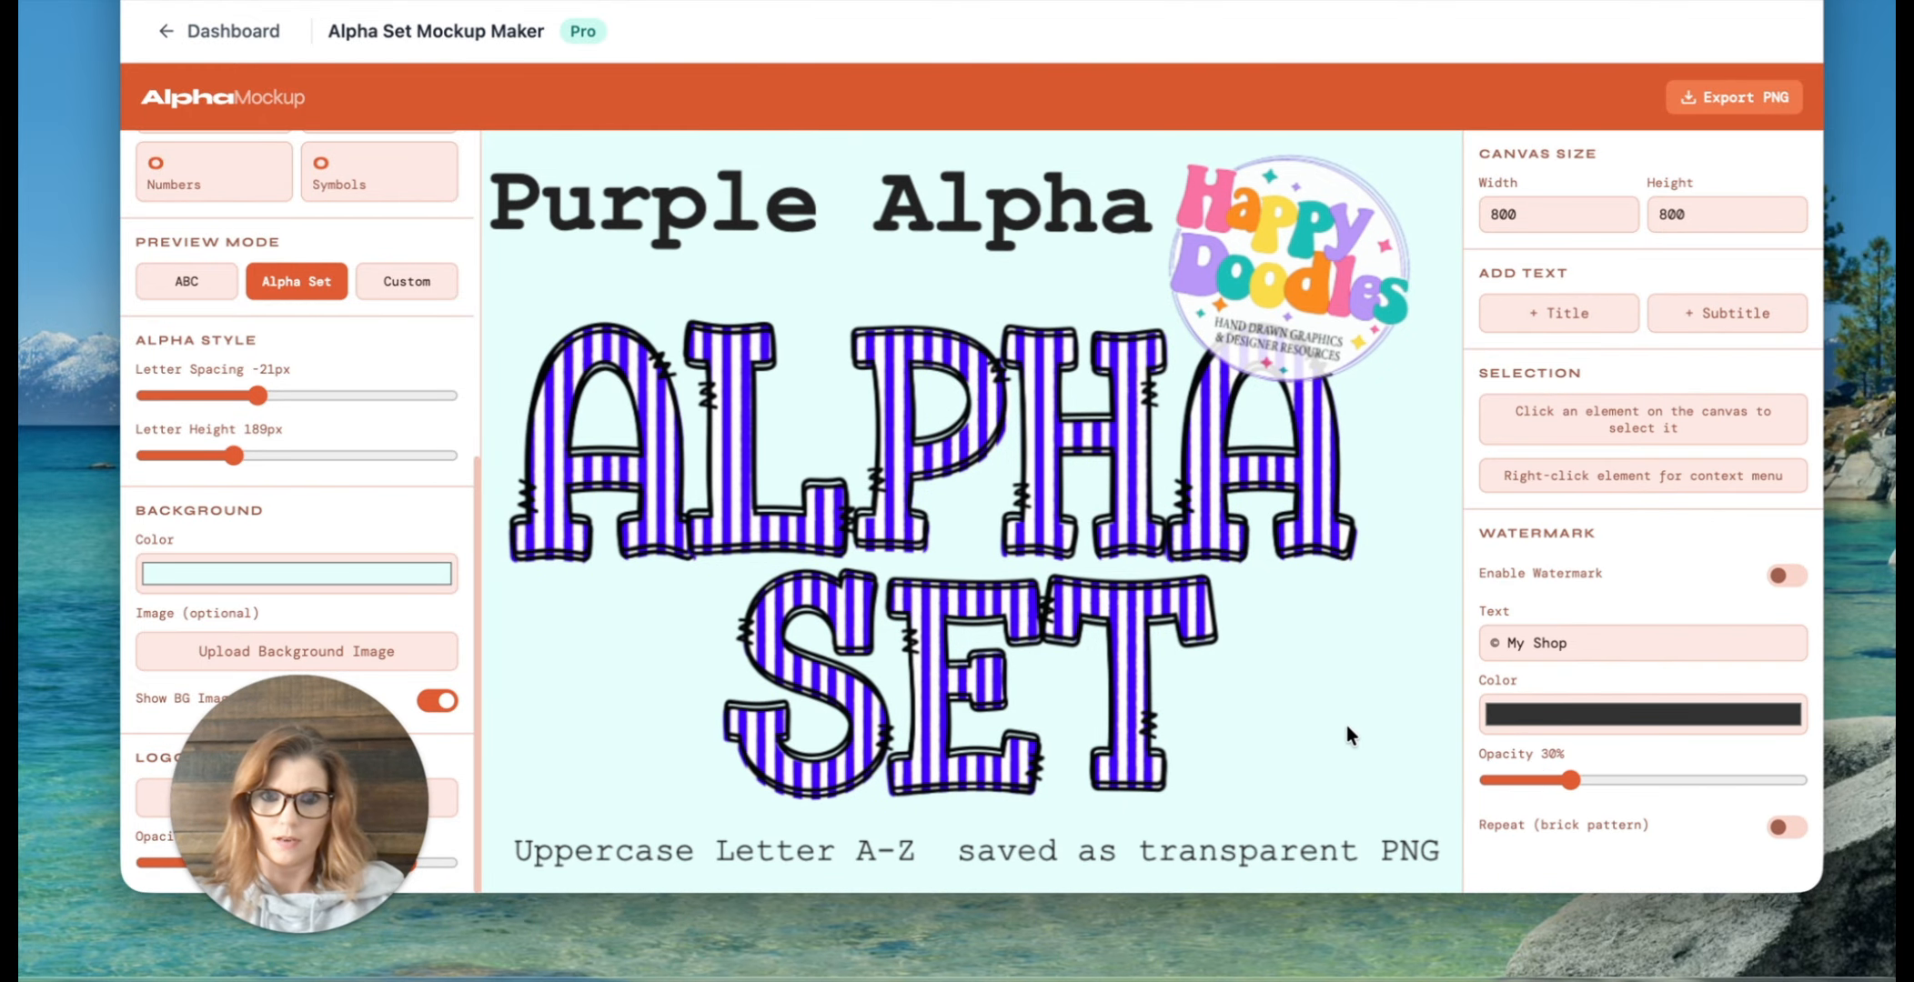
Step: Shift the logo toward the canvas's right edge and nudge the title so the layout is balanced around the letters
{"action": "left_click_drag", "start_coordinate": [1257, 269], "coordinate": [1302, 268]}
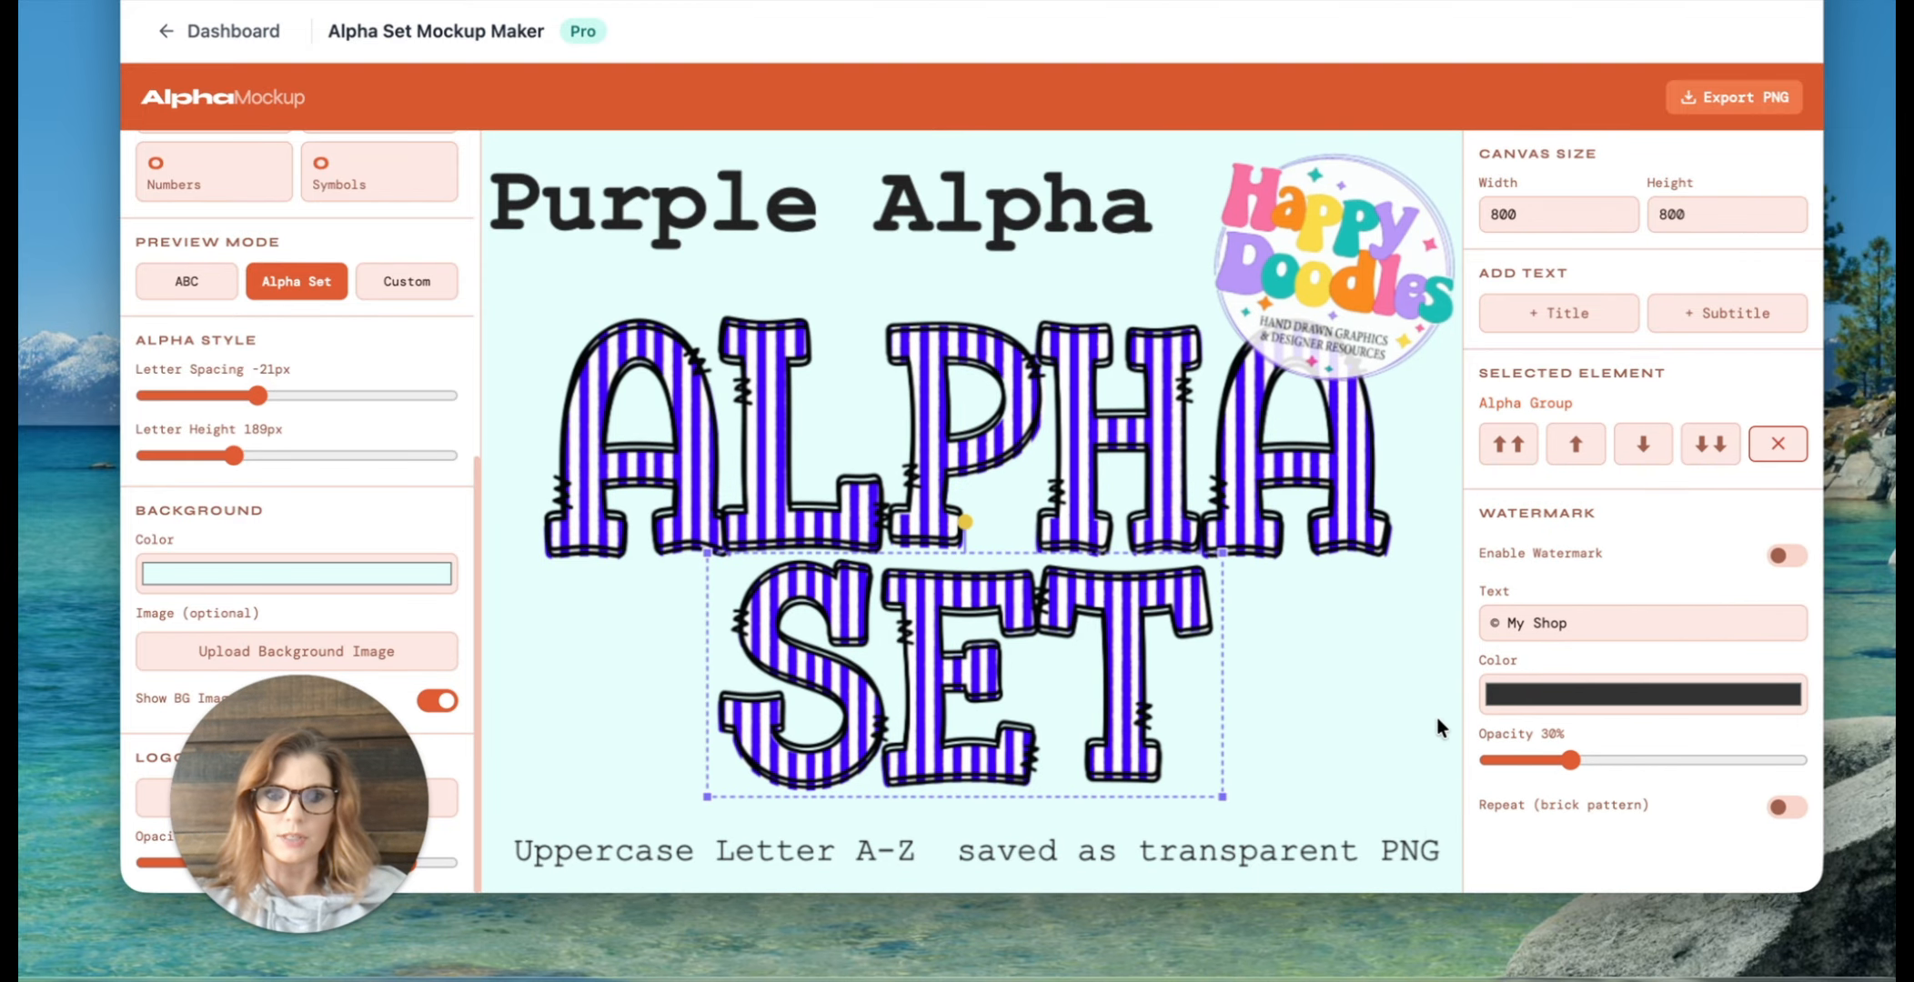
{"action": "left_click_drag", "start_coordinate": [784, 211], "coordinate": [793, 219]}
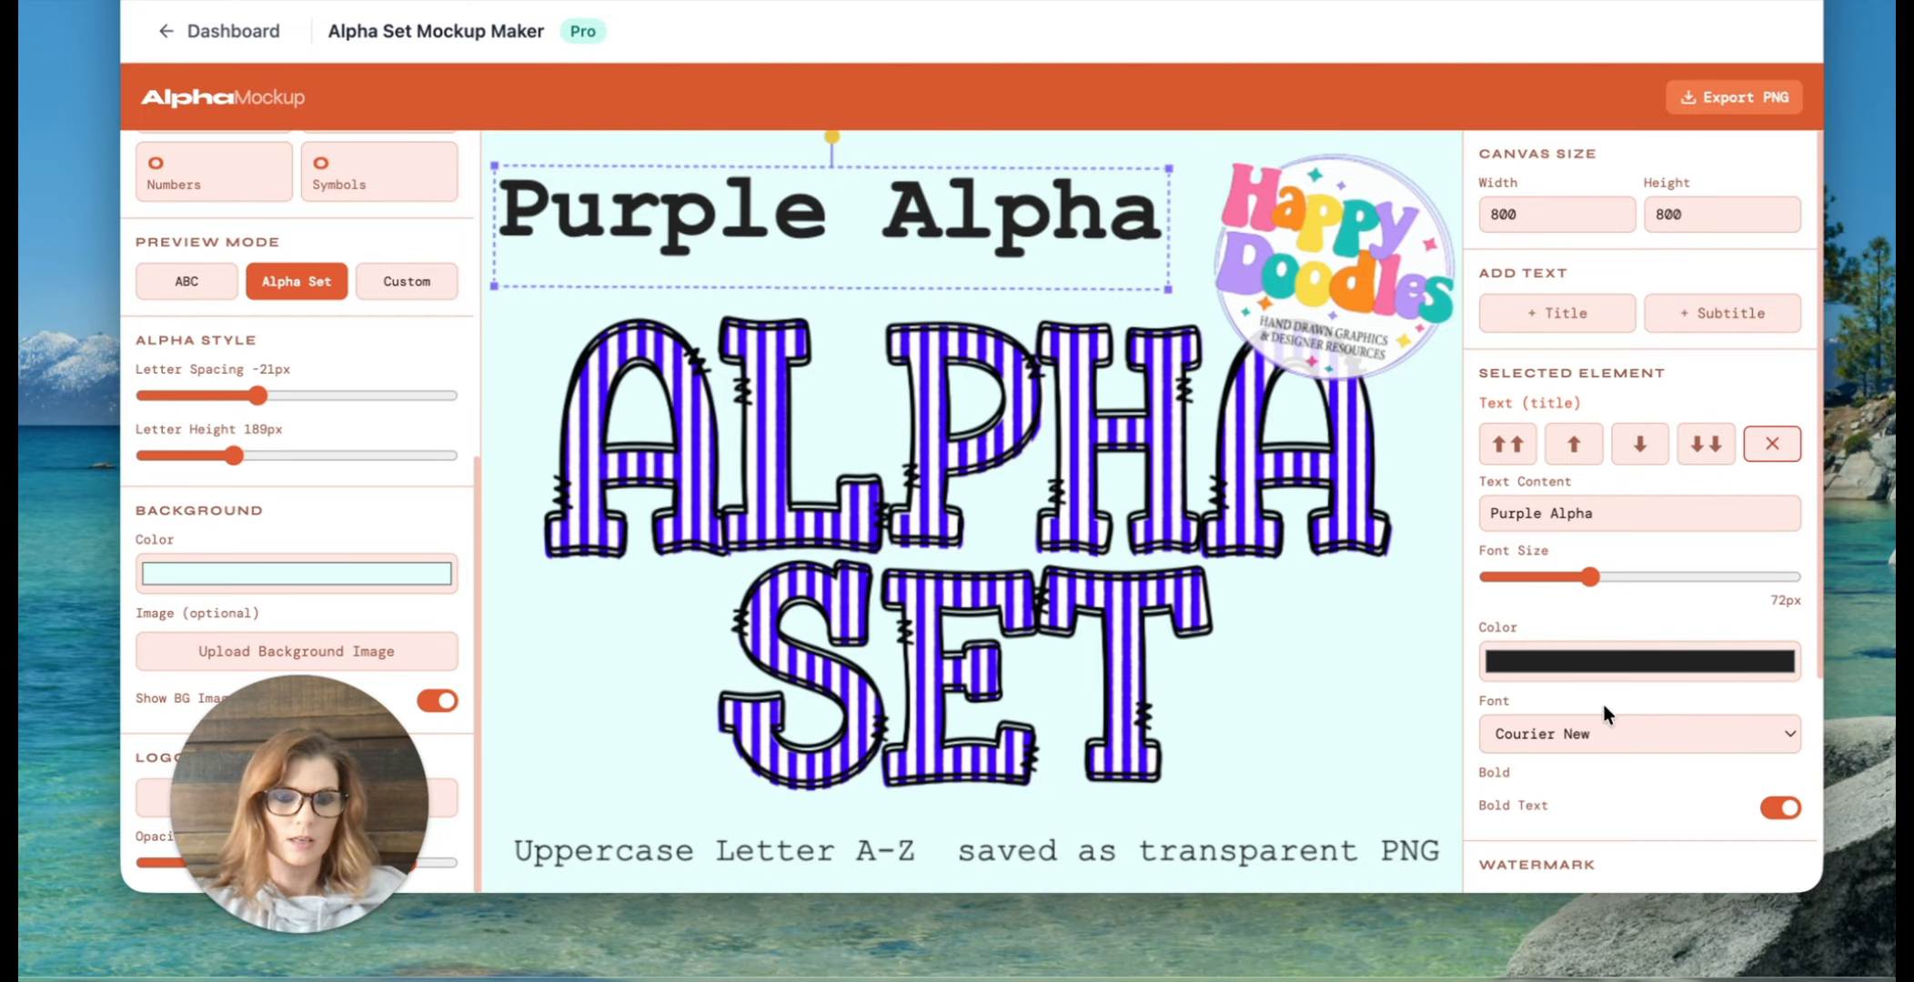
Step: Enable the watermark and set its text to © Happydoodles.net
{"action": "scroll", "coordinate": [1601, 698], "scroll_direction": "down", "scroll_amount": 2}
{"action": "scroll", "coordinate": [1601, 694], "scroll_direction": "down", "scroll_amount": 1}
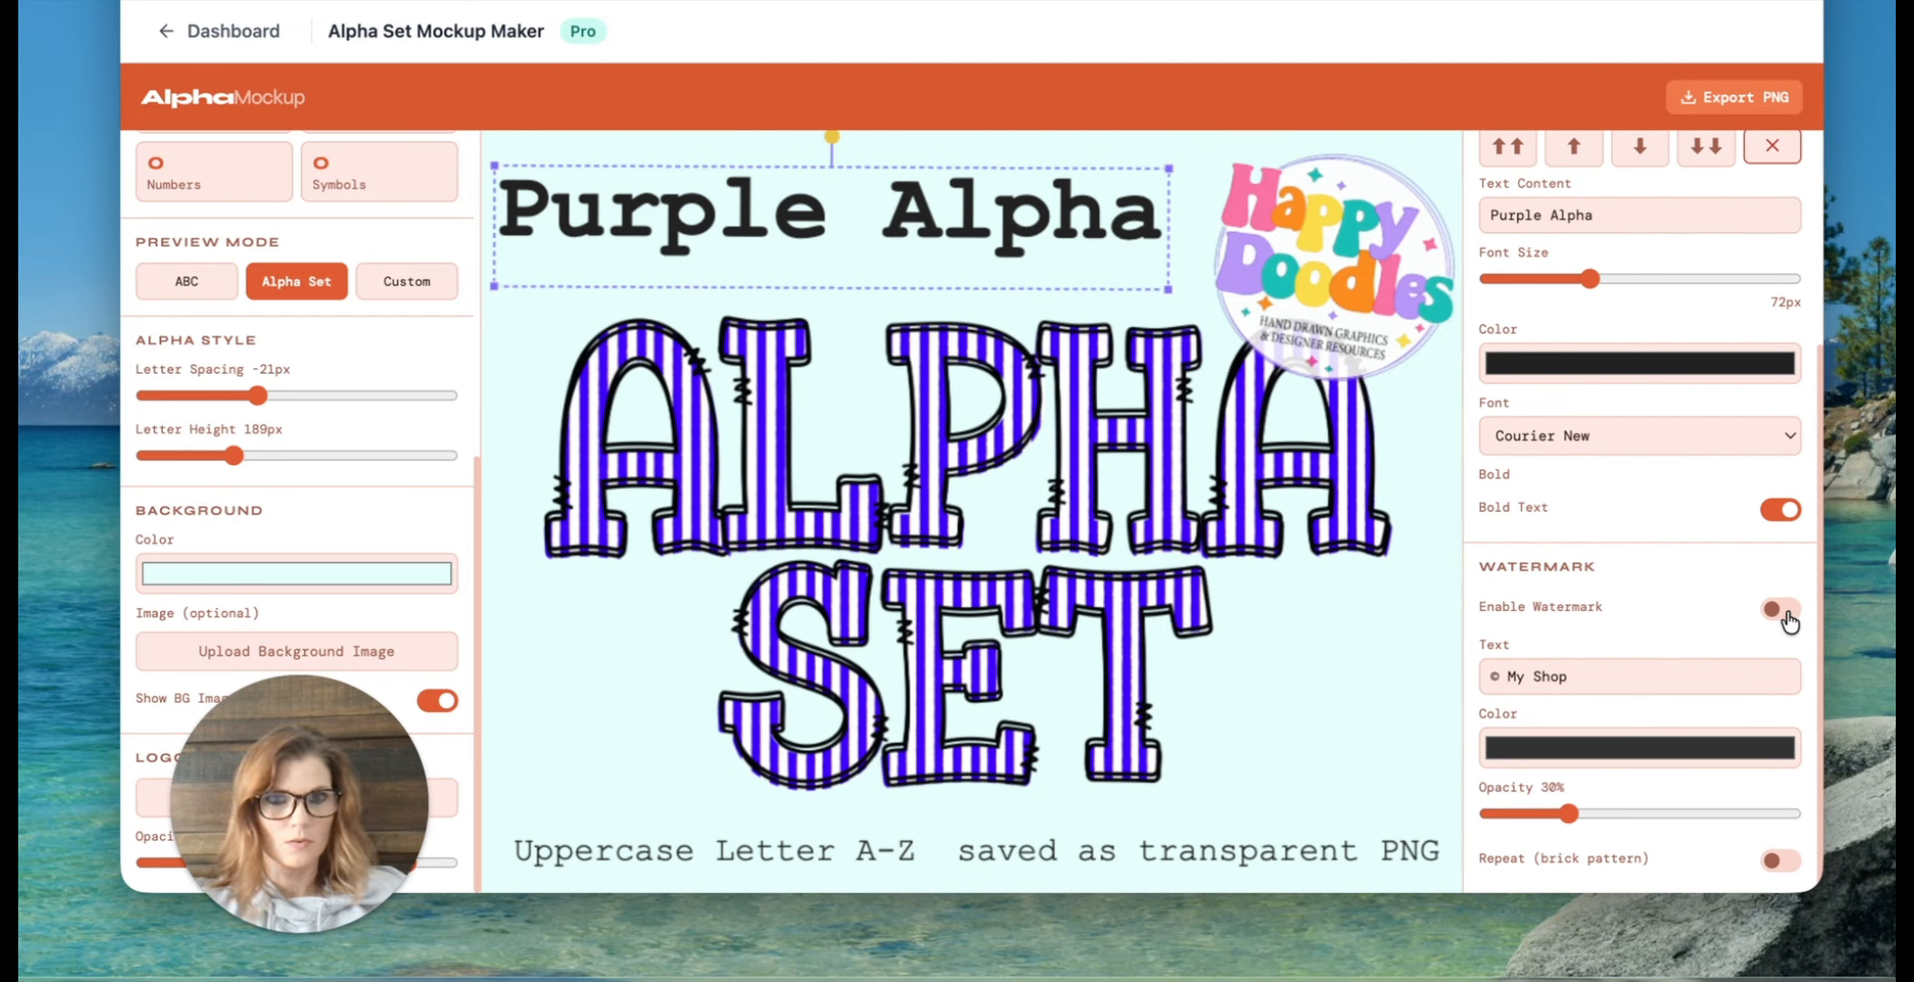
{"action": "left_click", "coordinate": [1774, 608]}
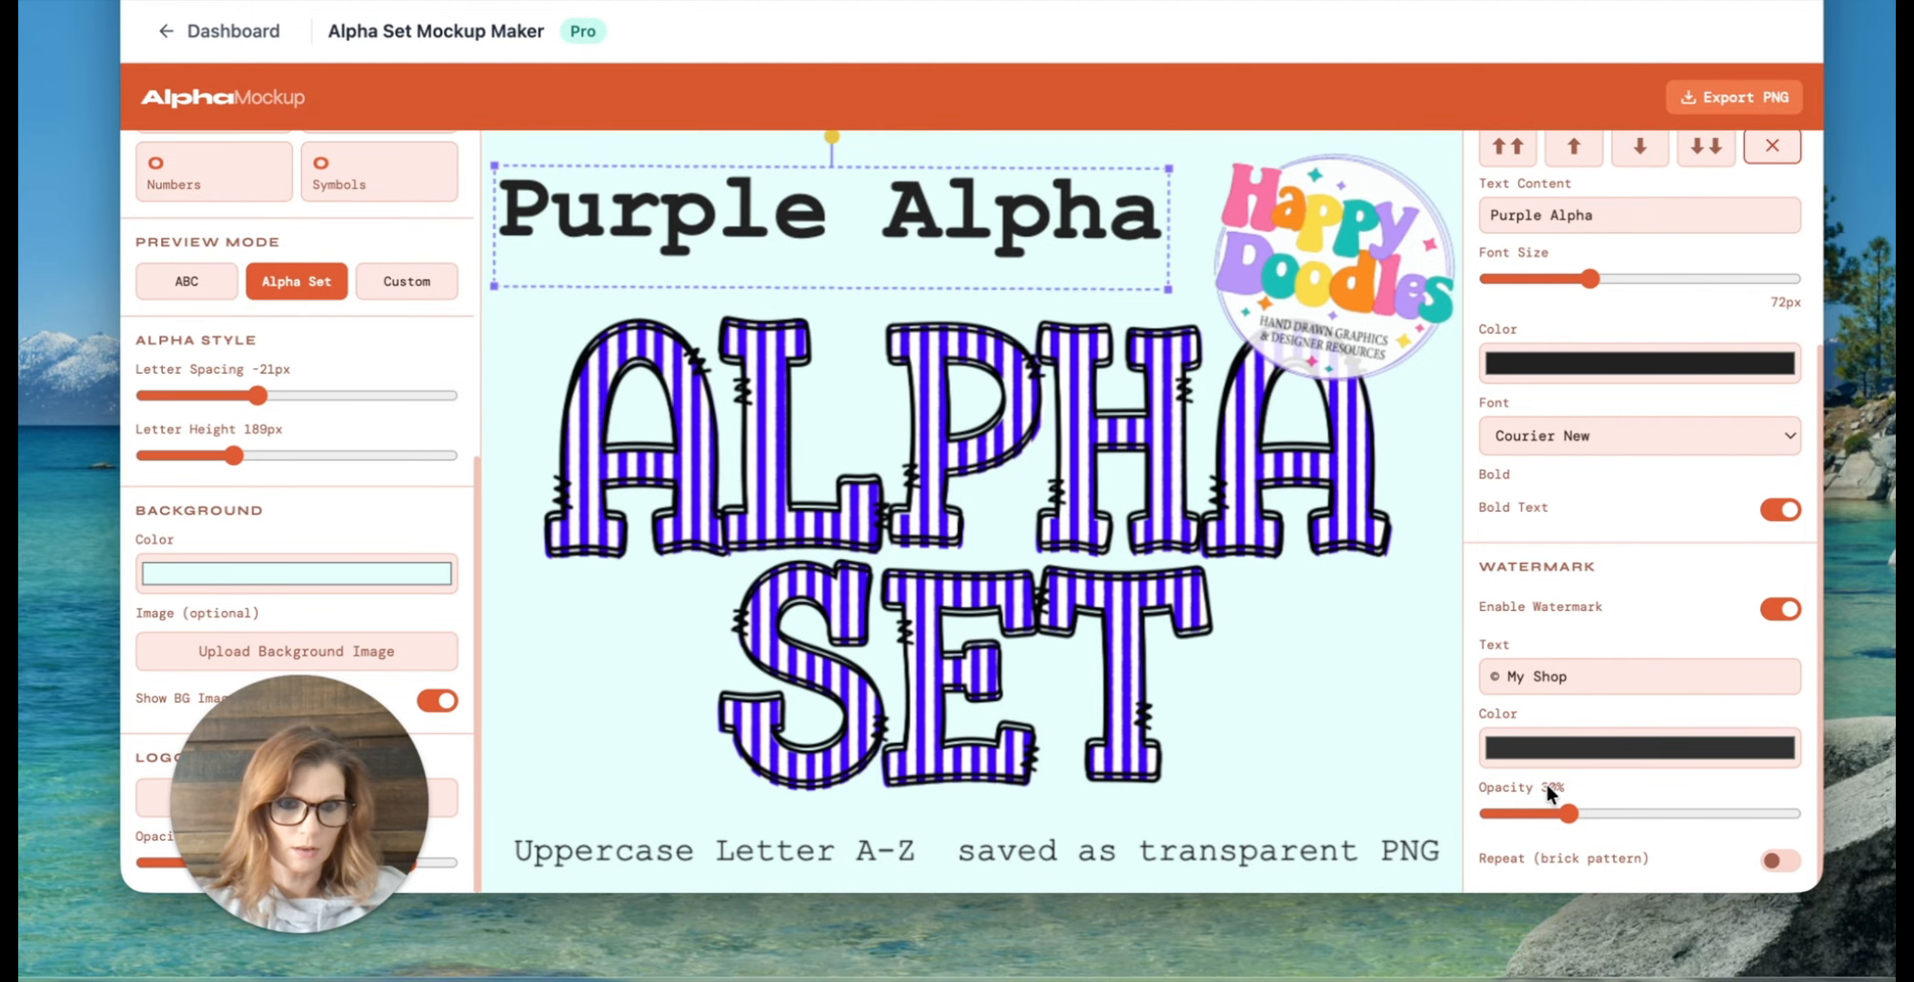
{"action": "left_click", "coordinate": [1580, 677]}
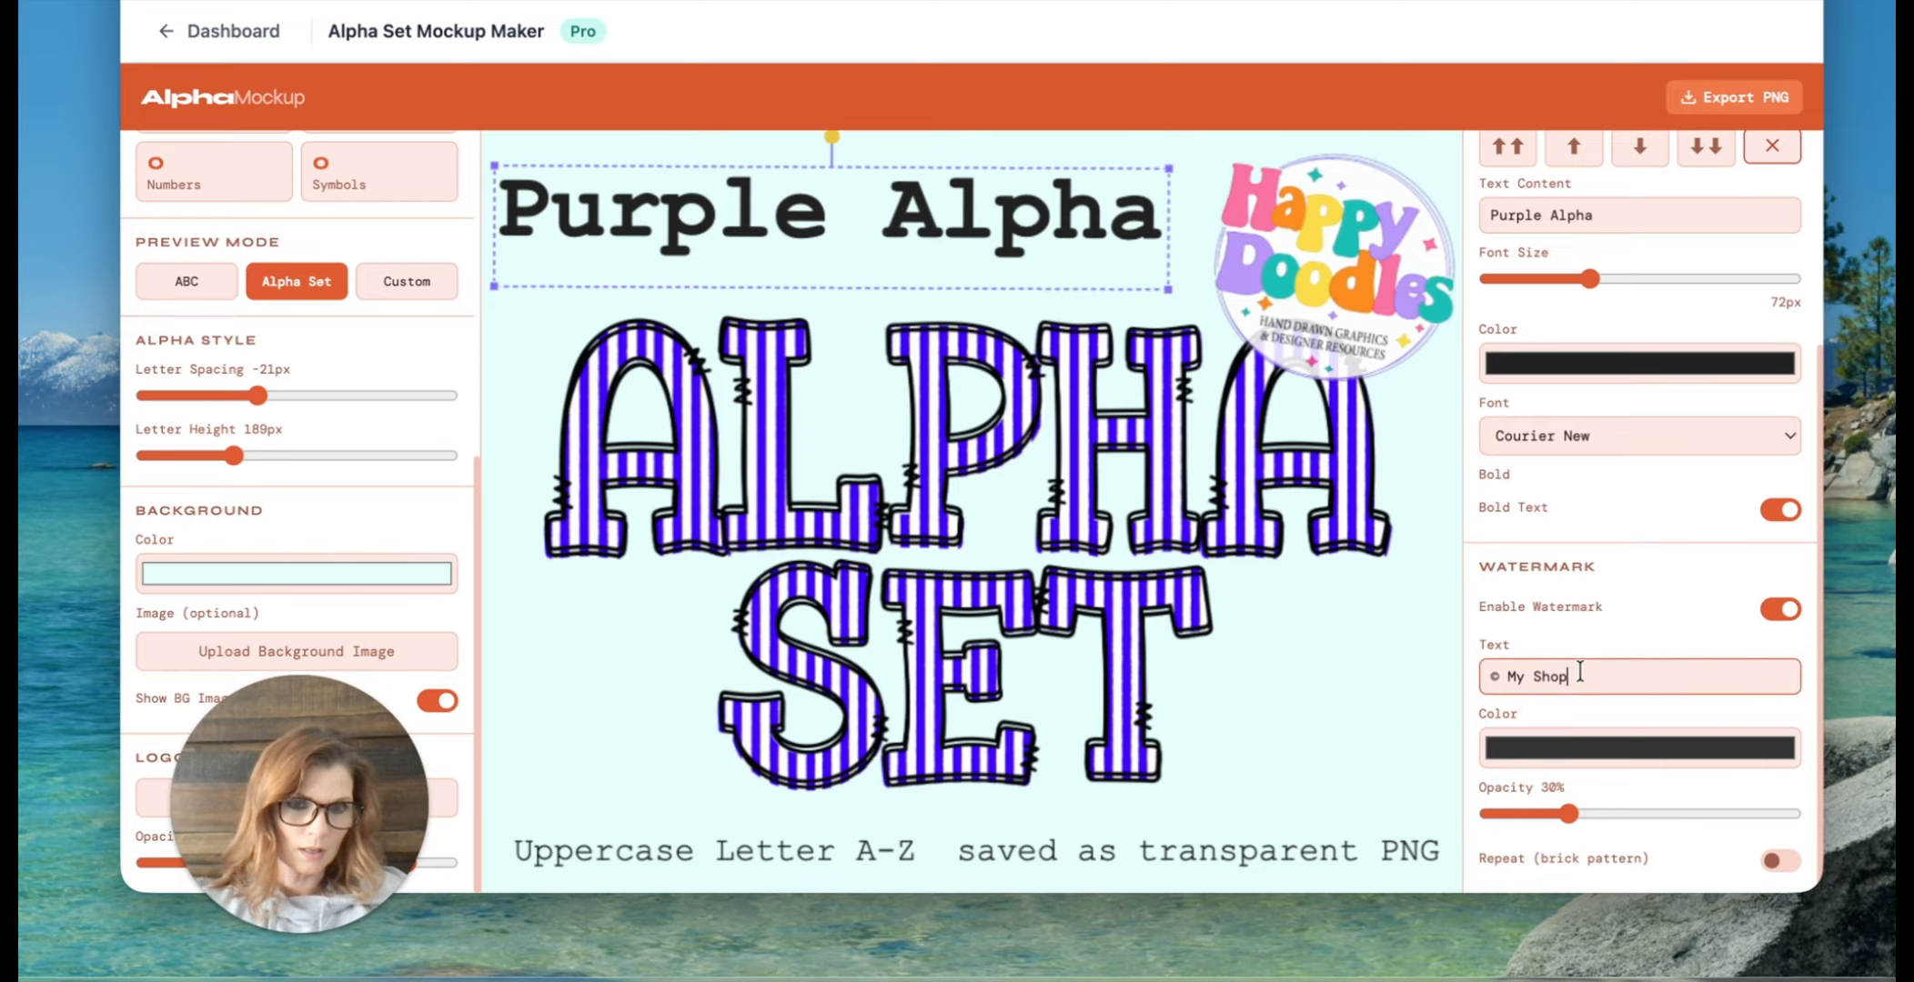
{"action": "left_click_drag", "start_coordinate": [1574, 678], "coordinate": [1506, 673]}
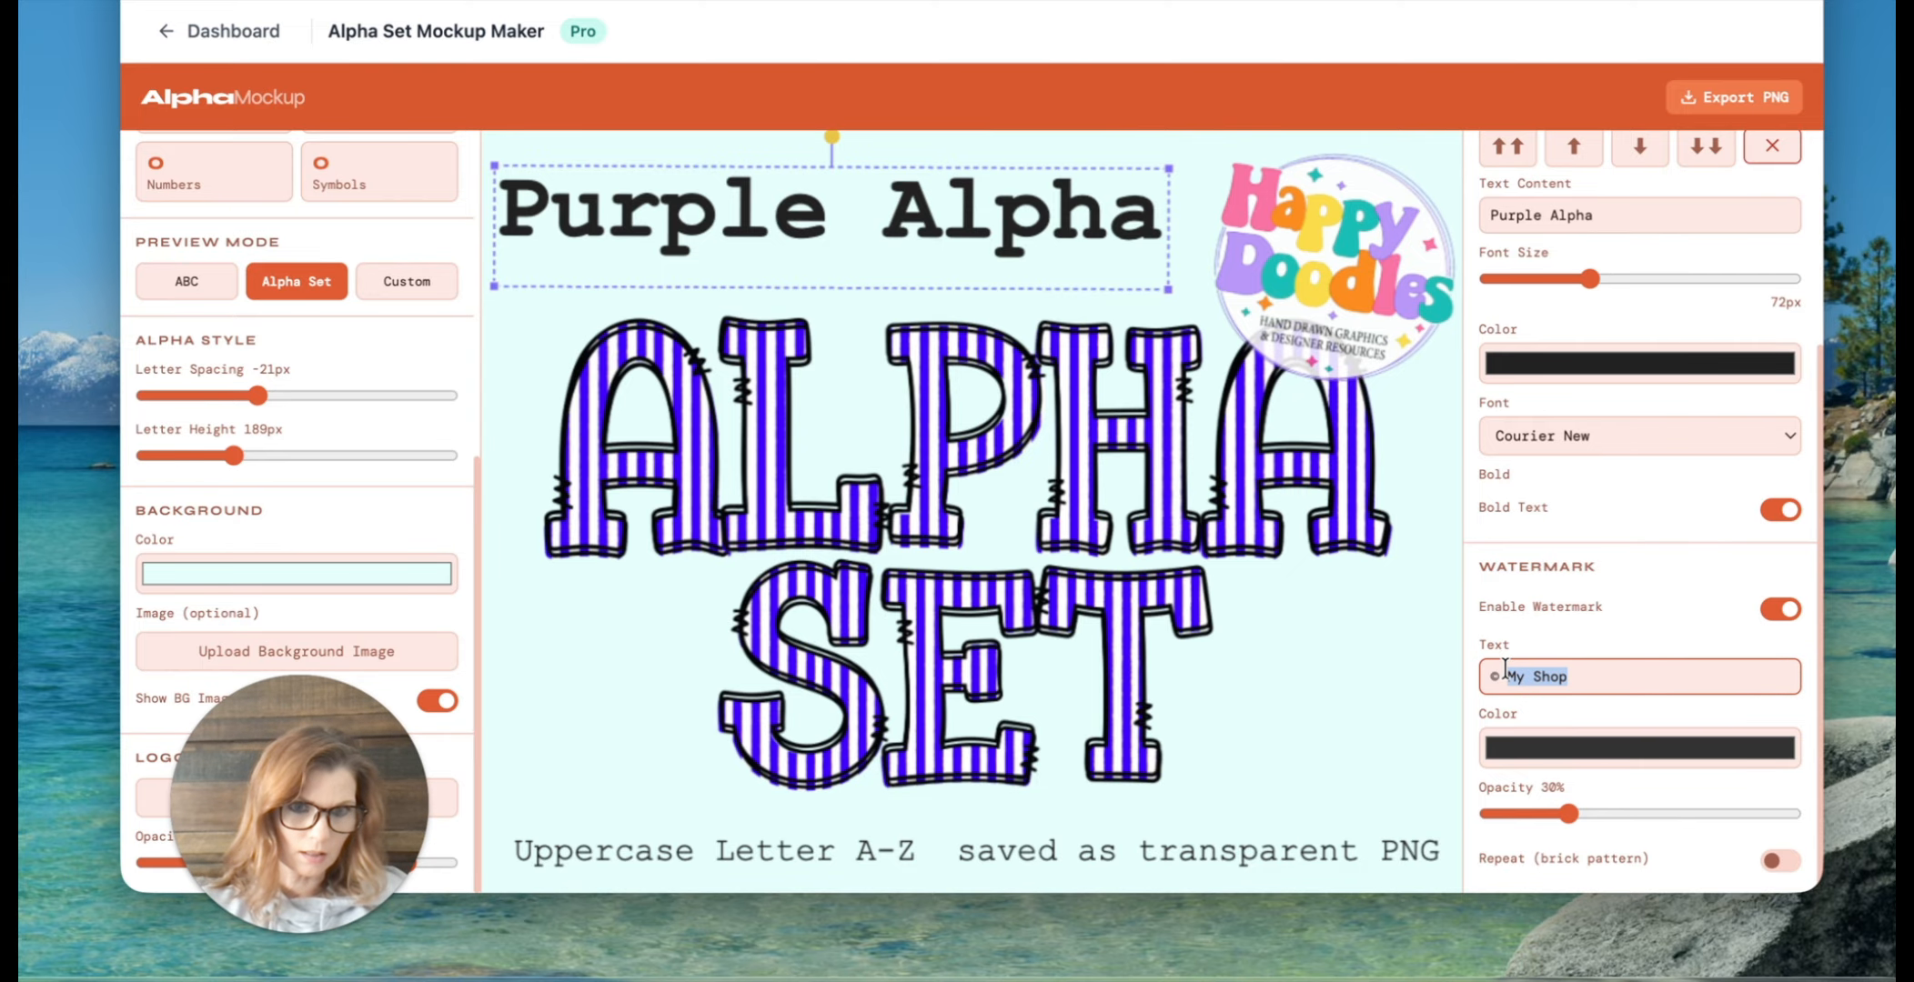
{"action": "key", "text": "BackSpace"}
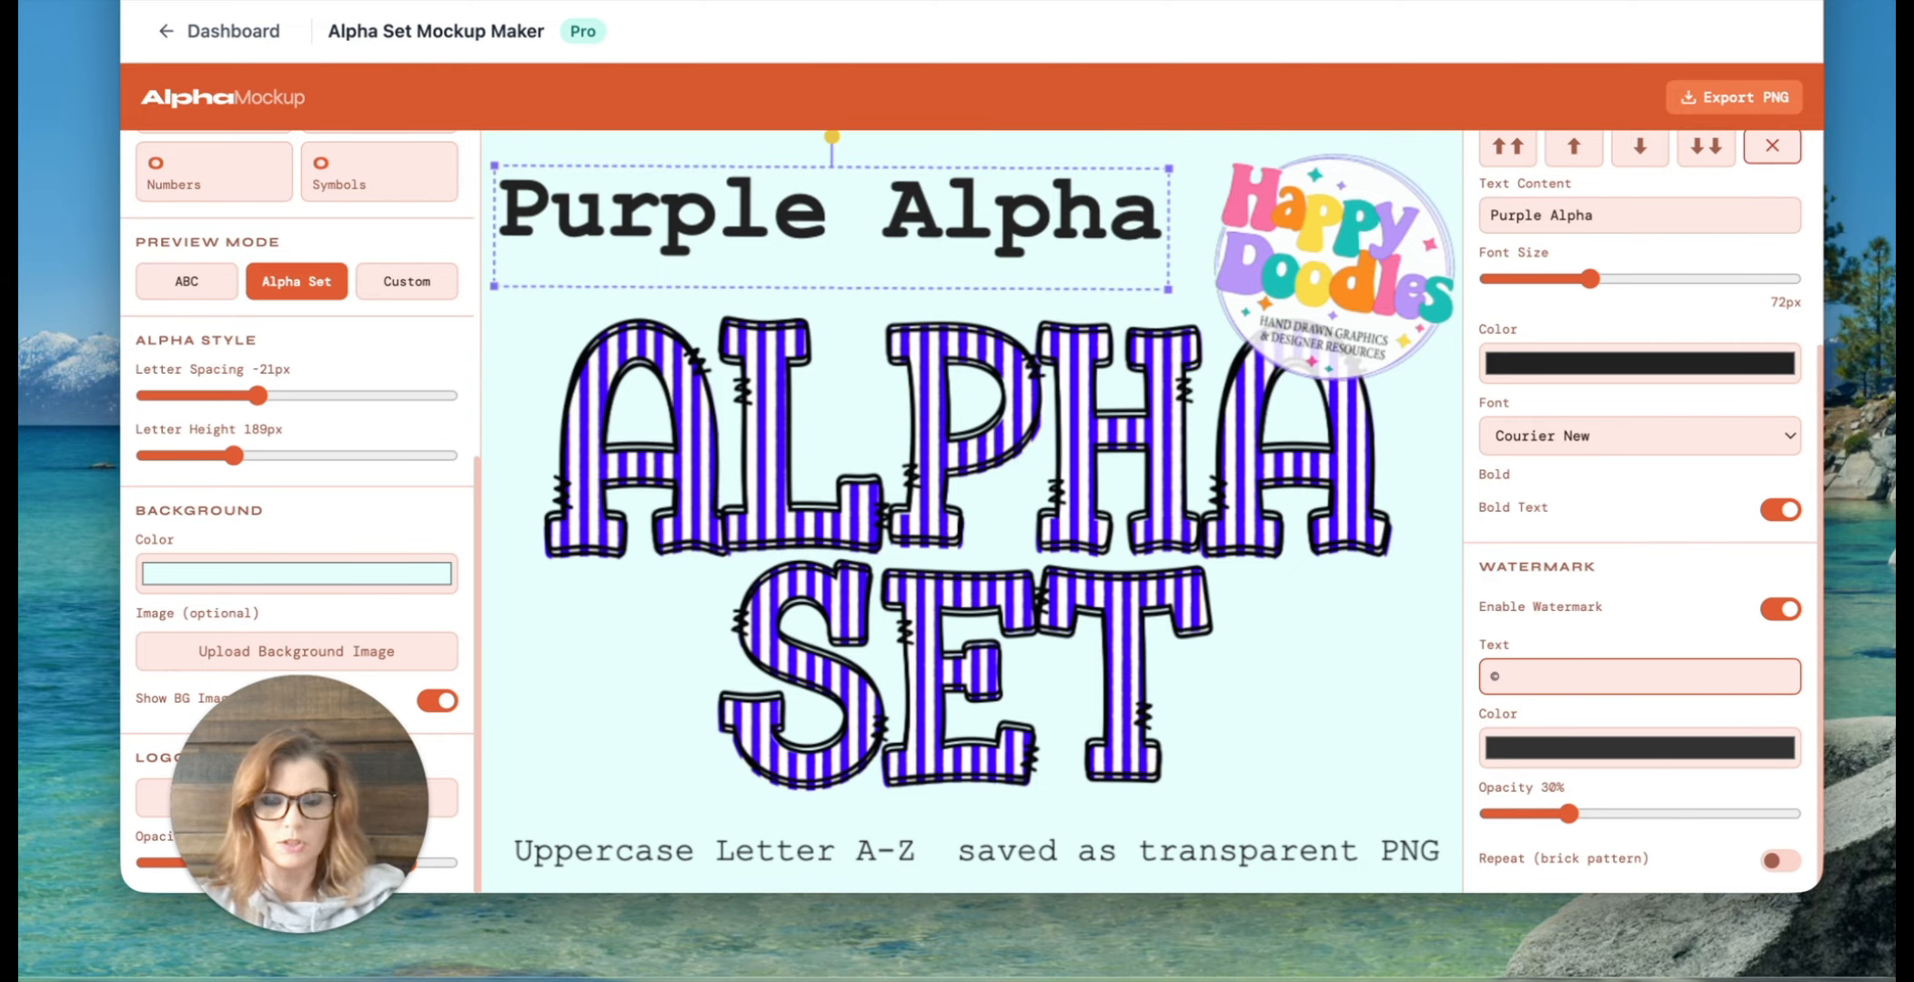
{"action": "type", "text": "Happy"}
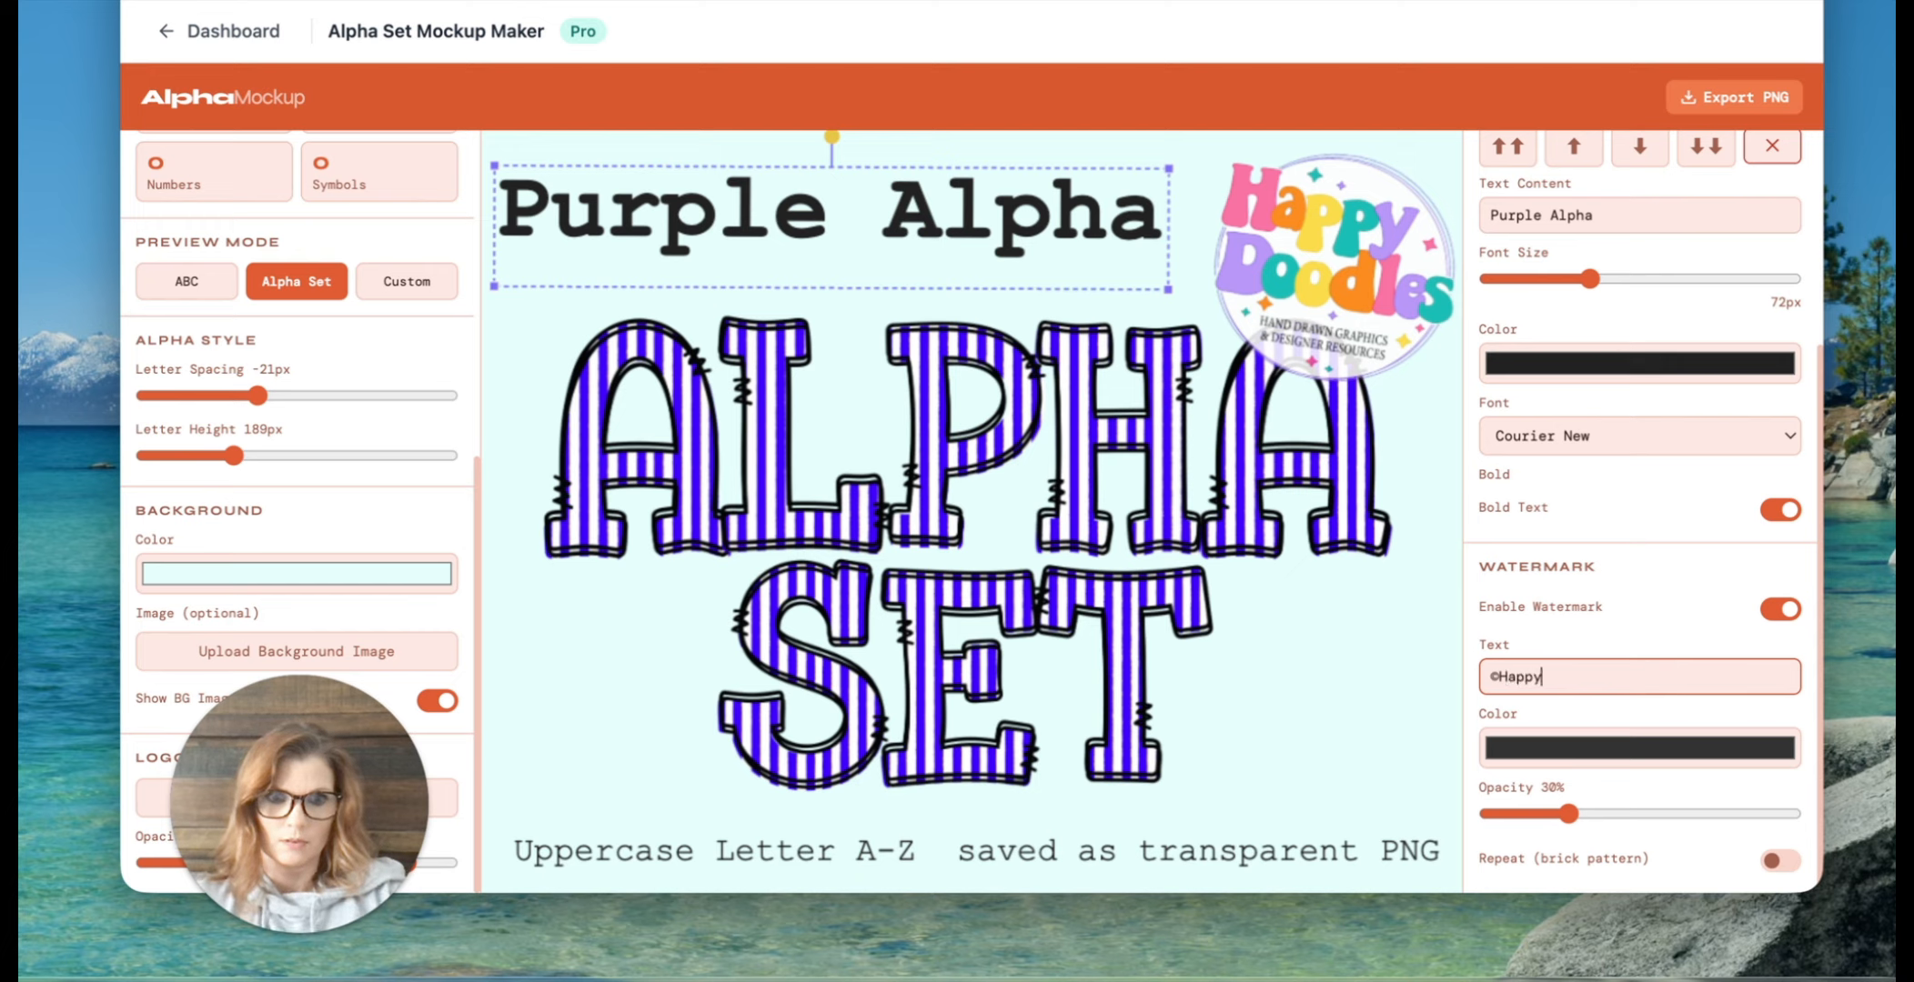
{"action": "type", "text": "doodl"}
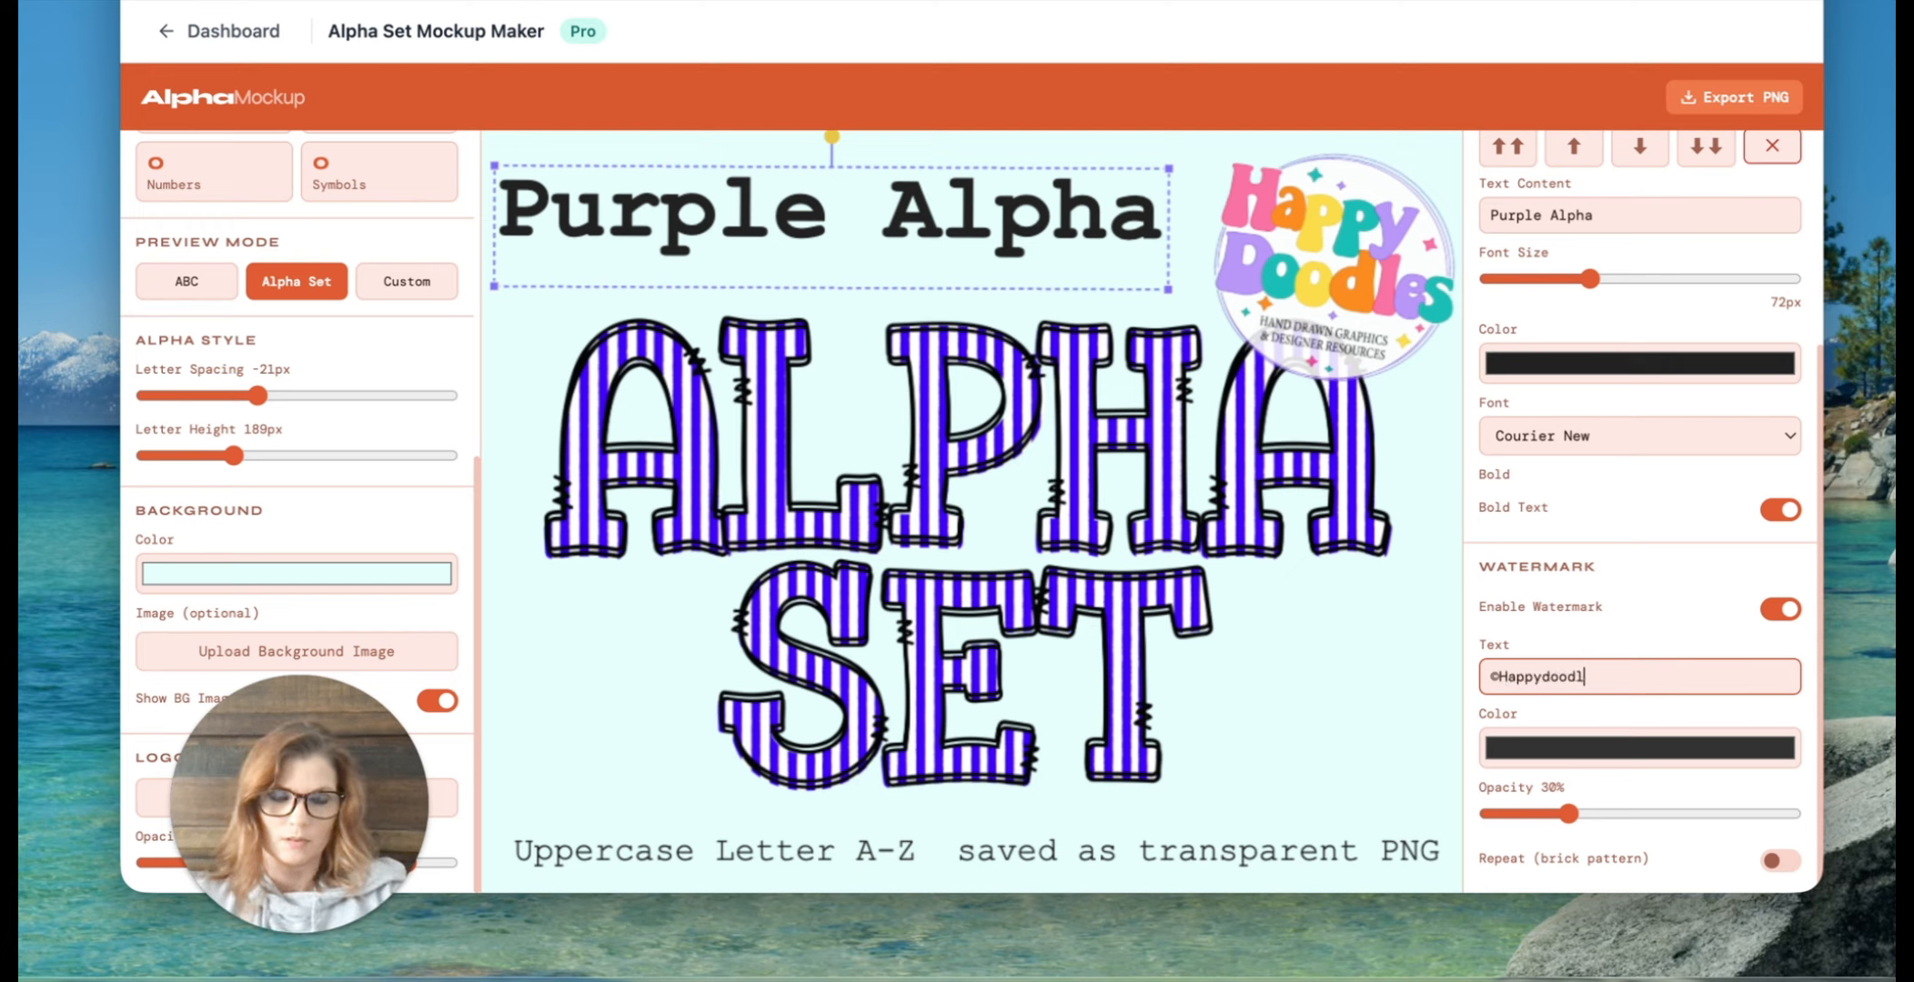
{"action": "type", "text": "es.net"}
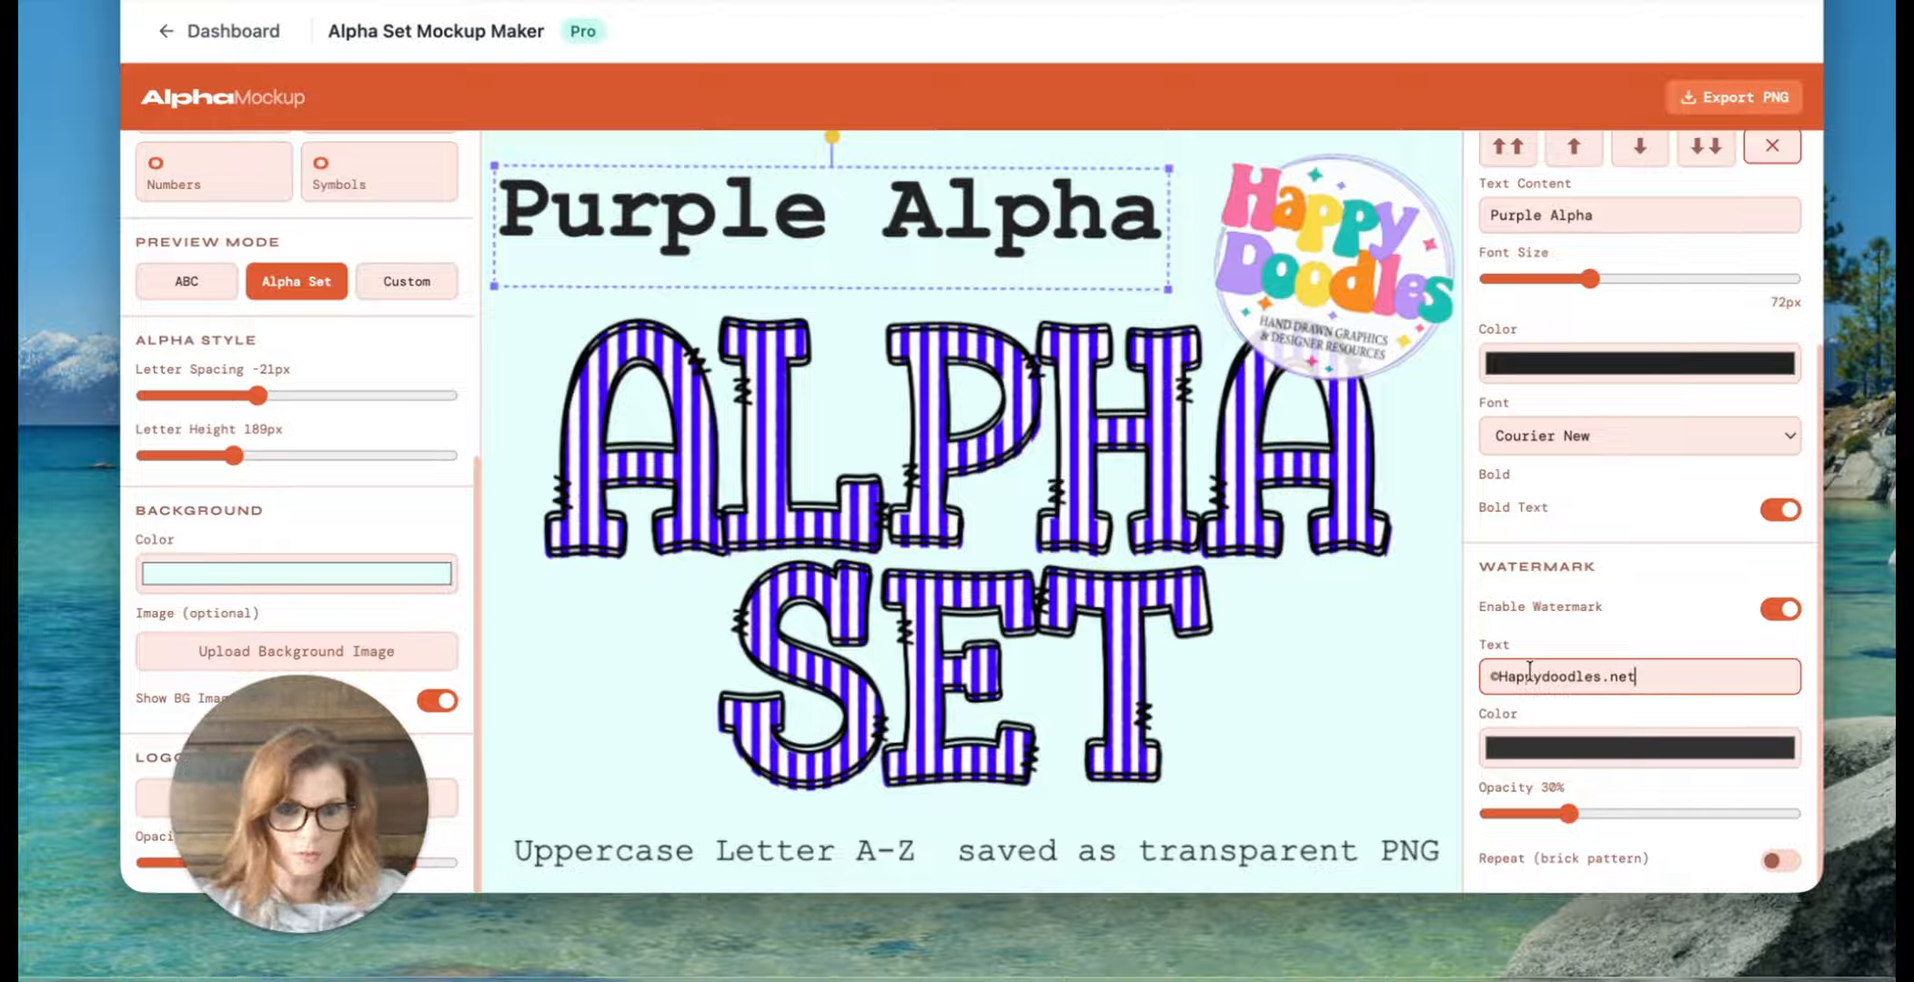
{"action": "left_click", "coordinate": [1497, 674]}
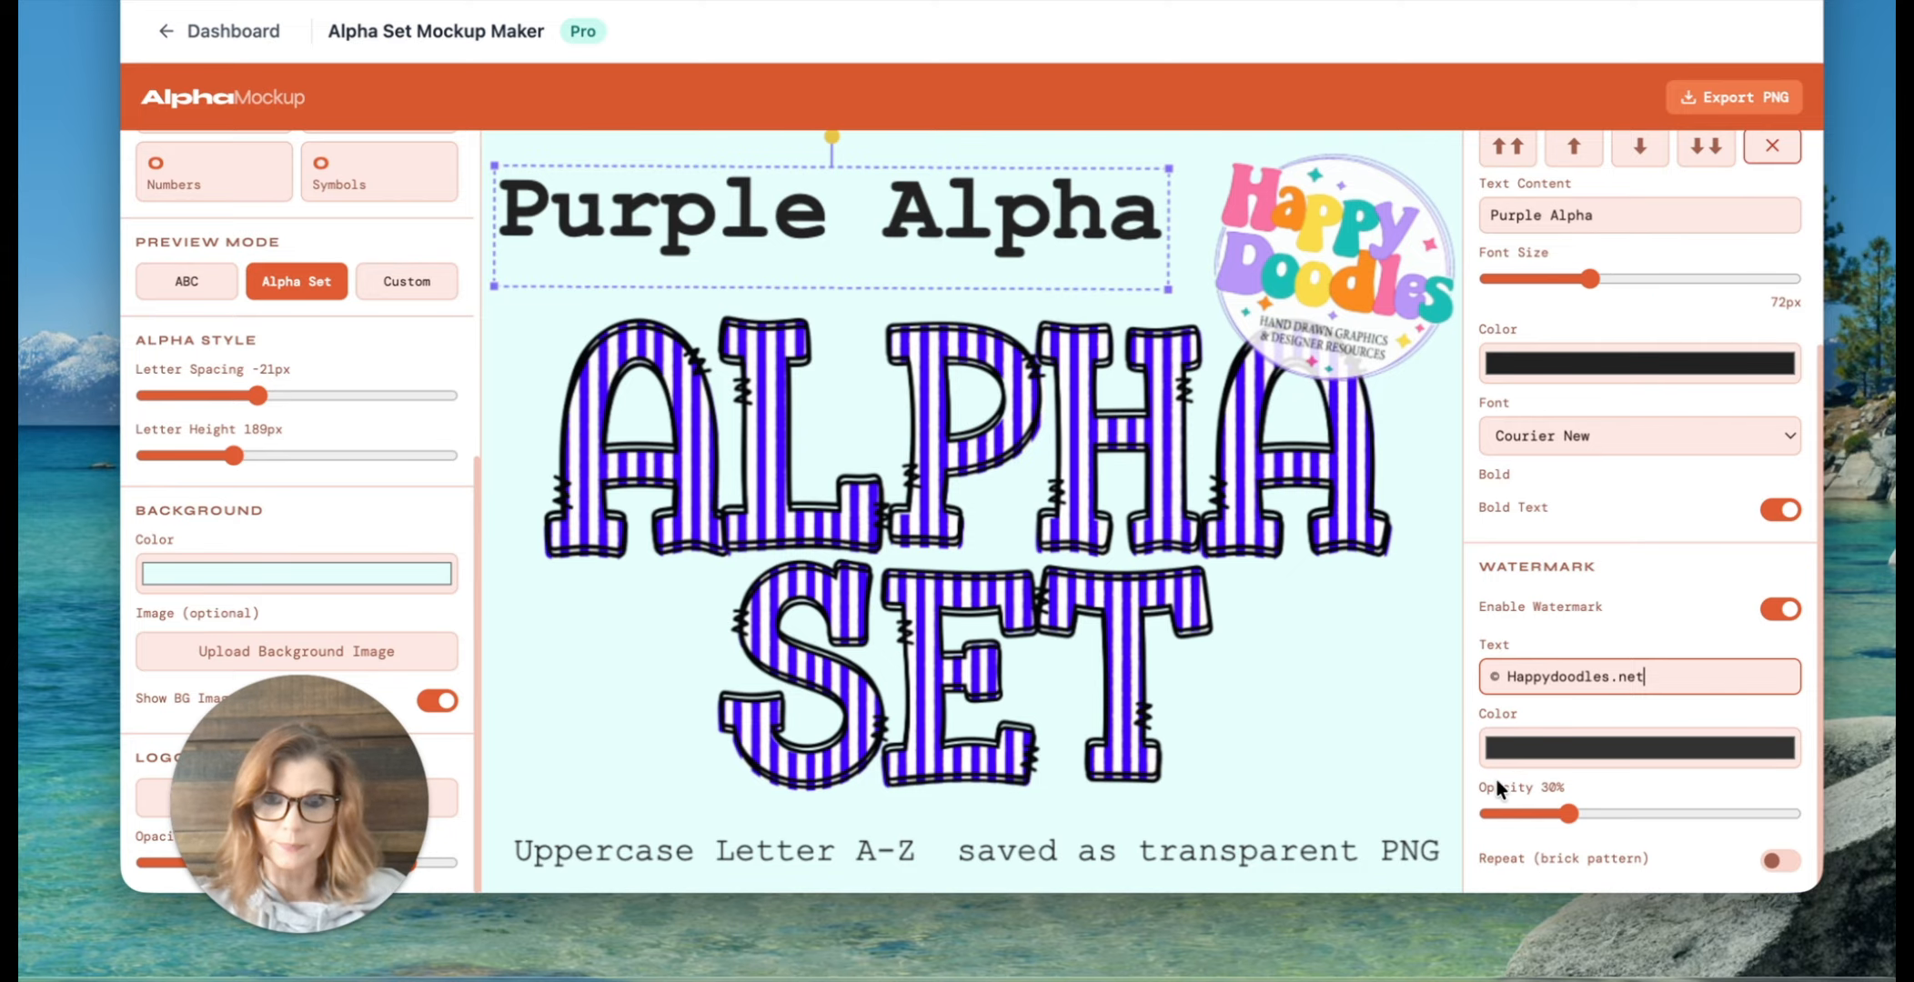
Step: Repeat the watermark across the canvas in a brick pattern with 40px spacing
{"action": "left_click", "coordinate": [1776, 864]}
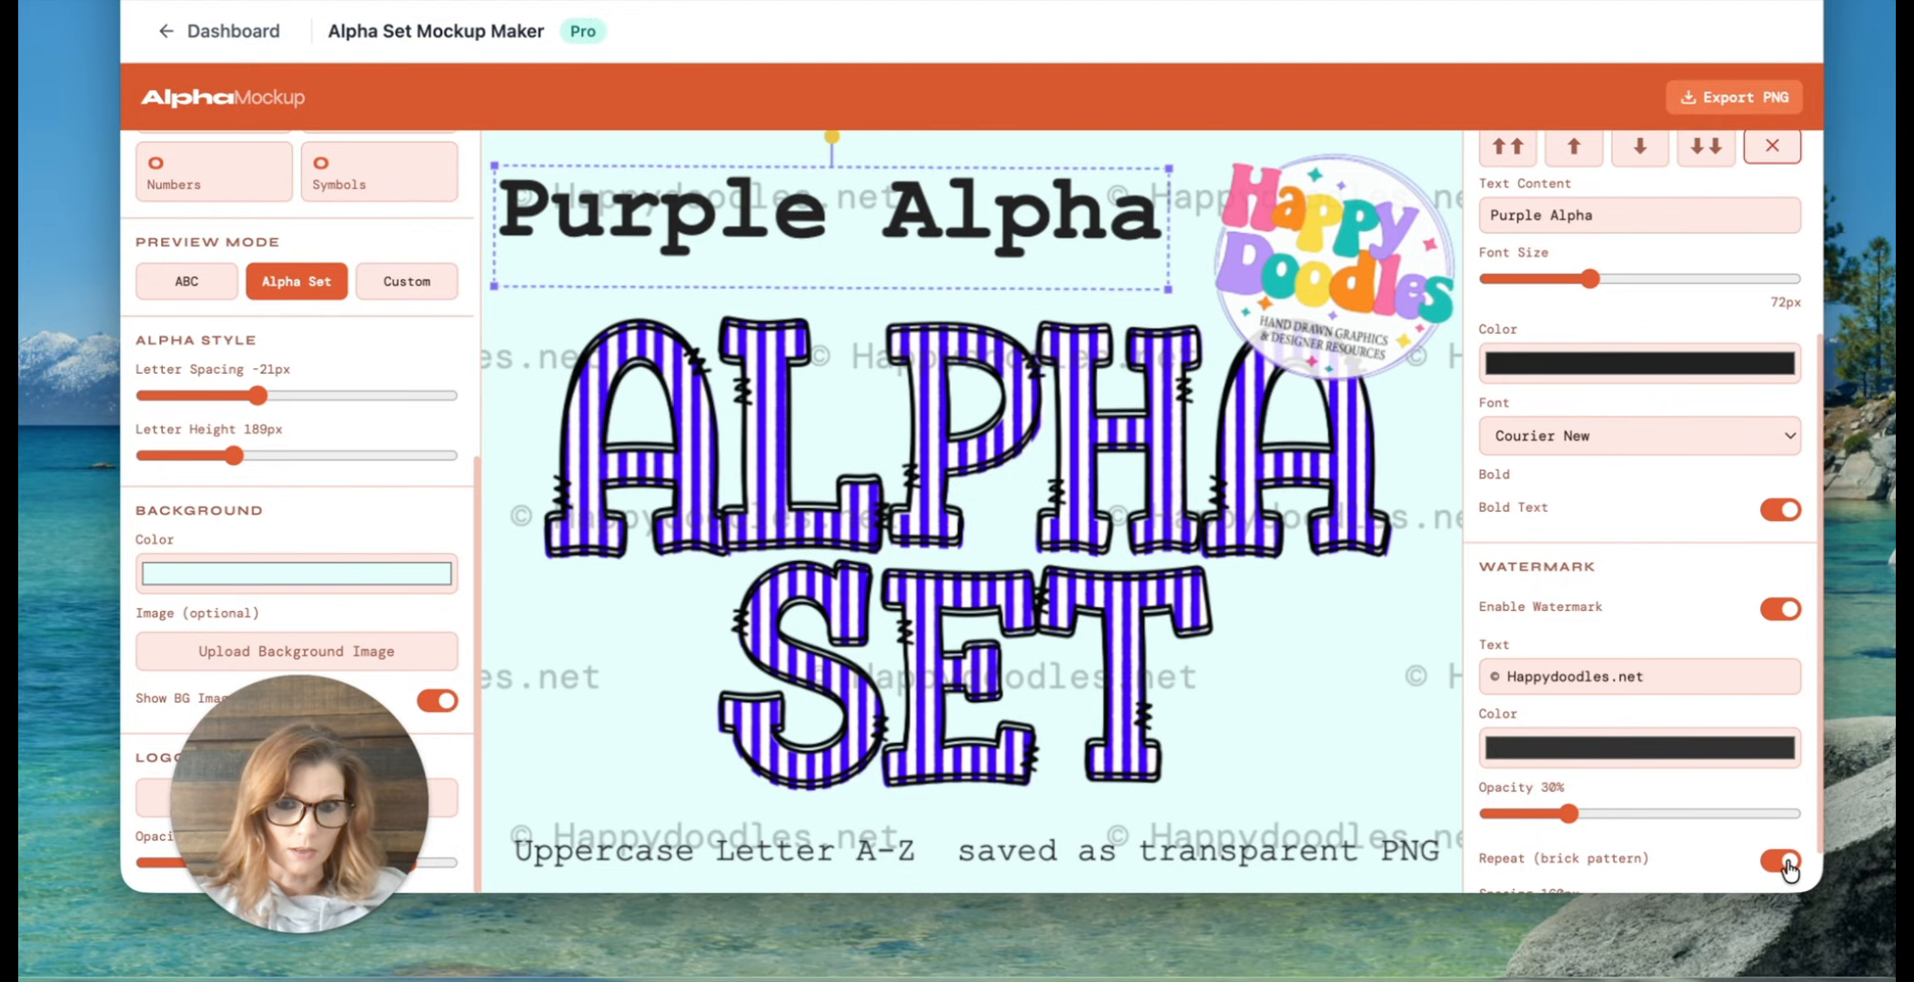
{"action": "left_click", "coordinate": [584, 687]}
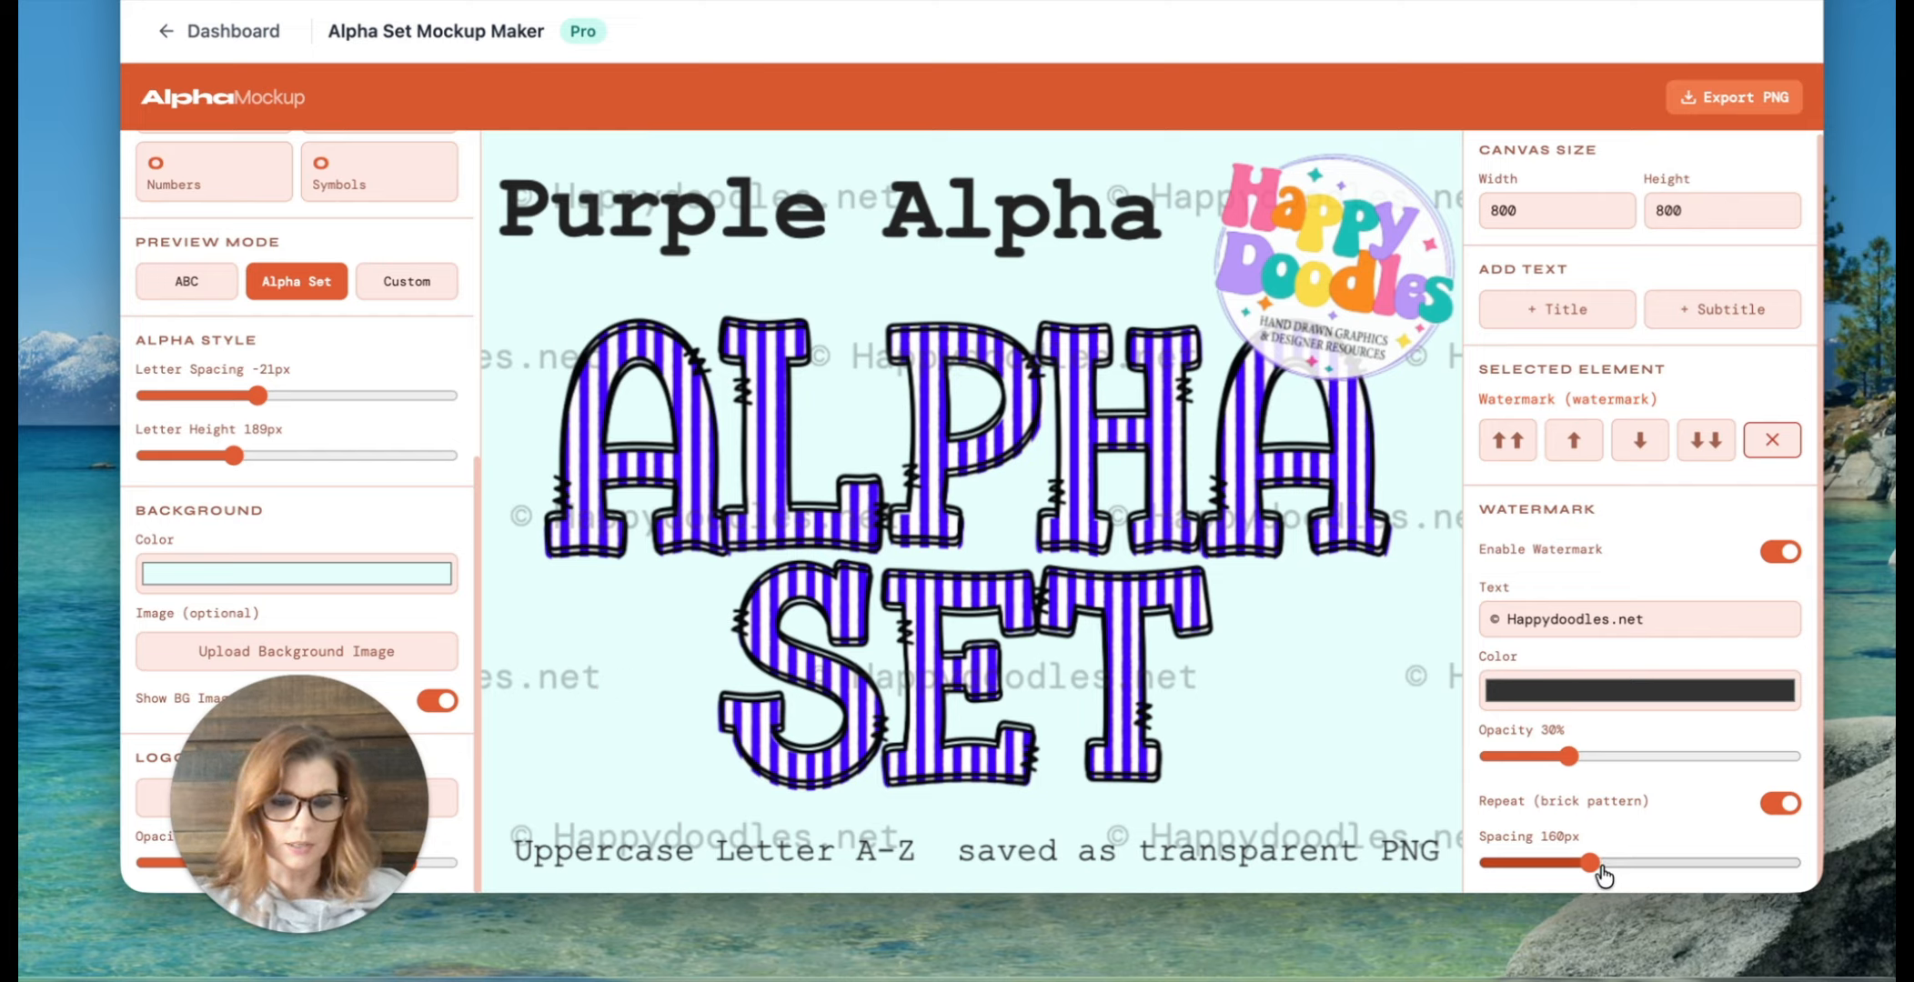
{"action": "left_click_drag", "start_coordinate": [1592, 869], "coordinate": [1462, 853]}
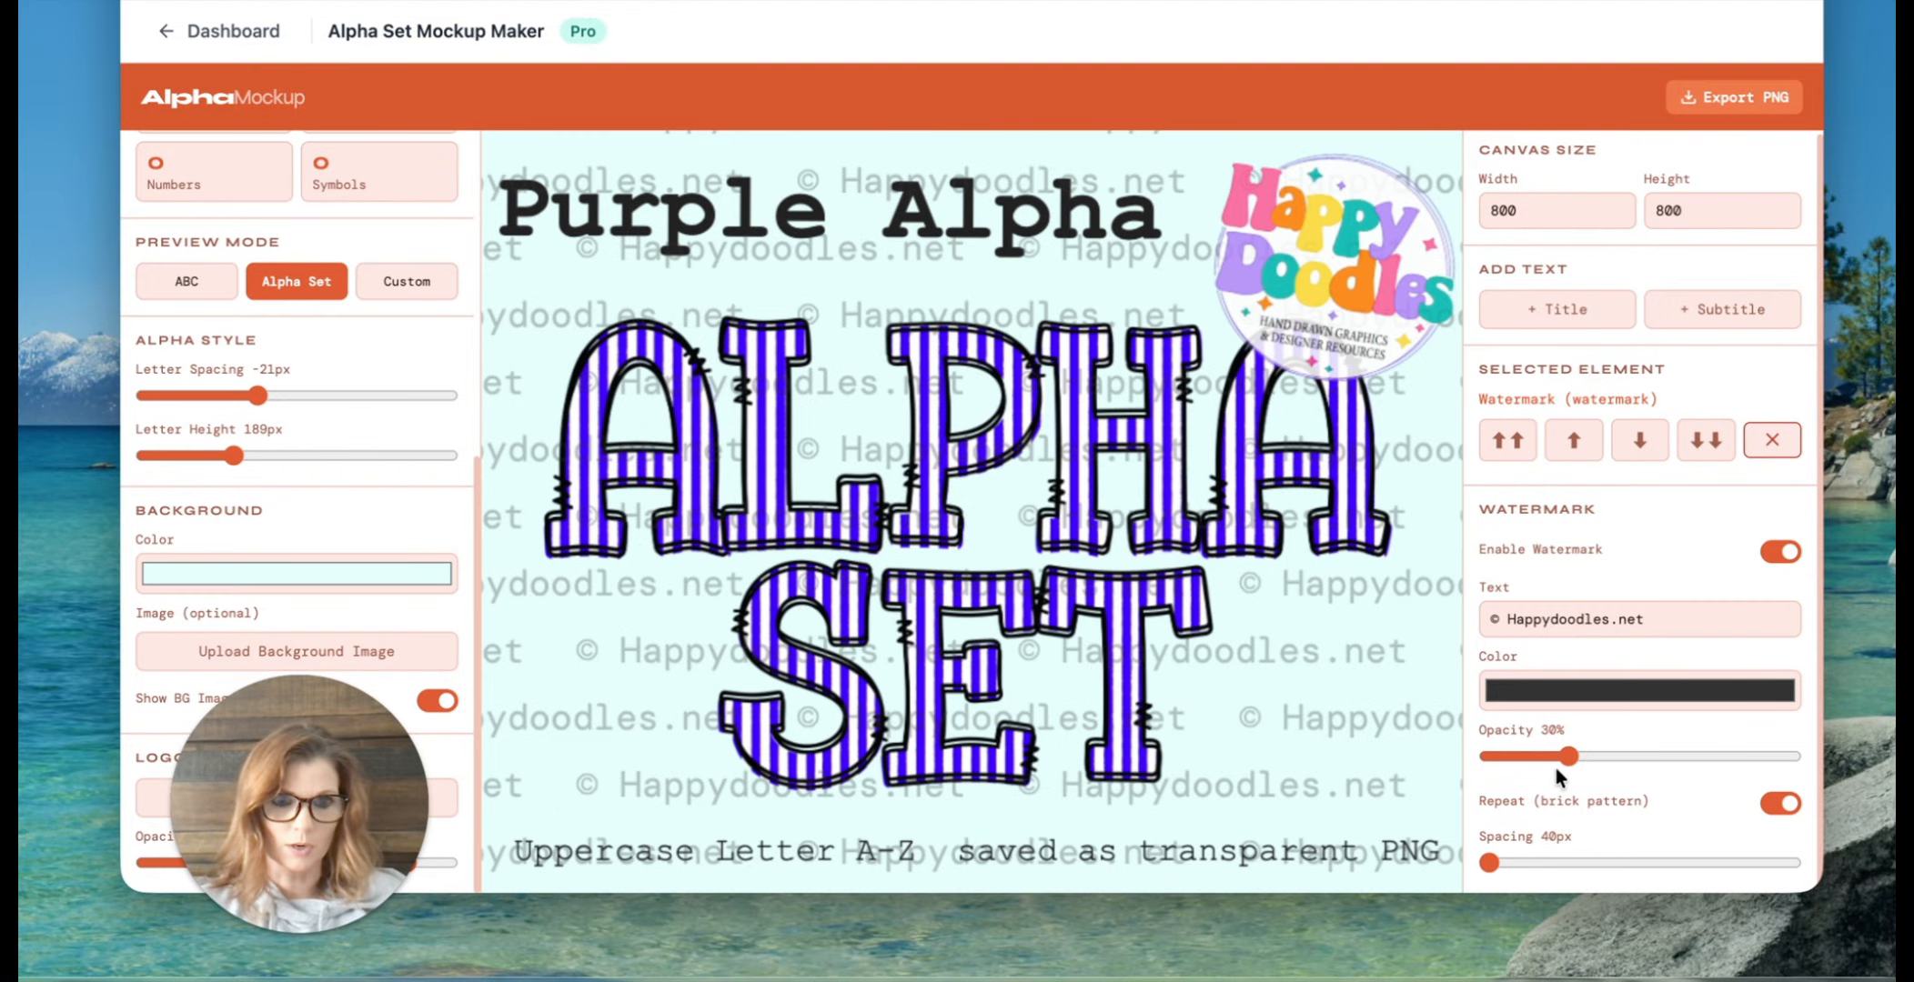
Step: Lower the watermark's opacity to 6% and make its color black
{"action": "left_click_drag", "start_coordinate": [1568, 757], "coordinate": [1492, 761]}
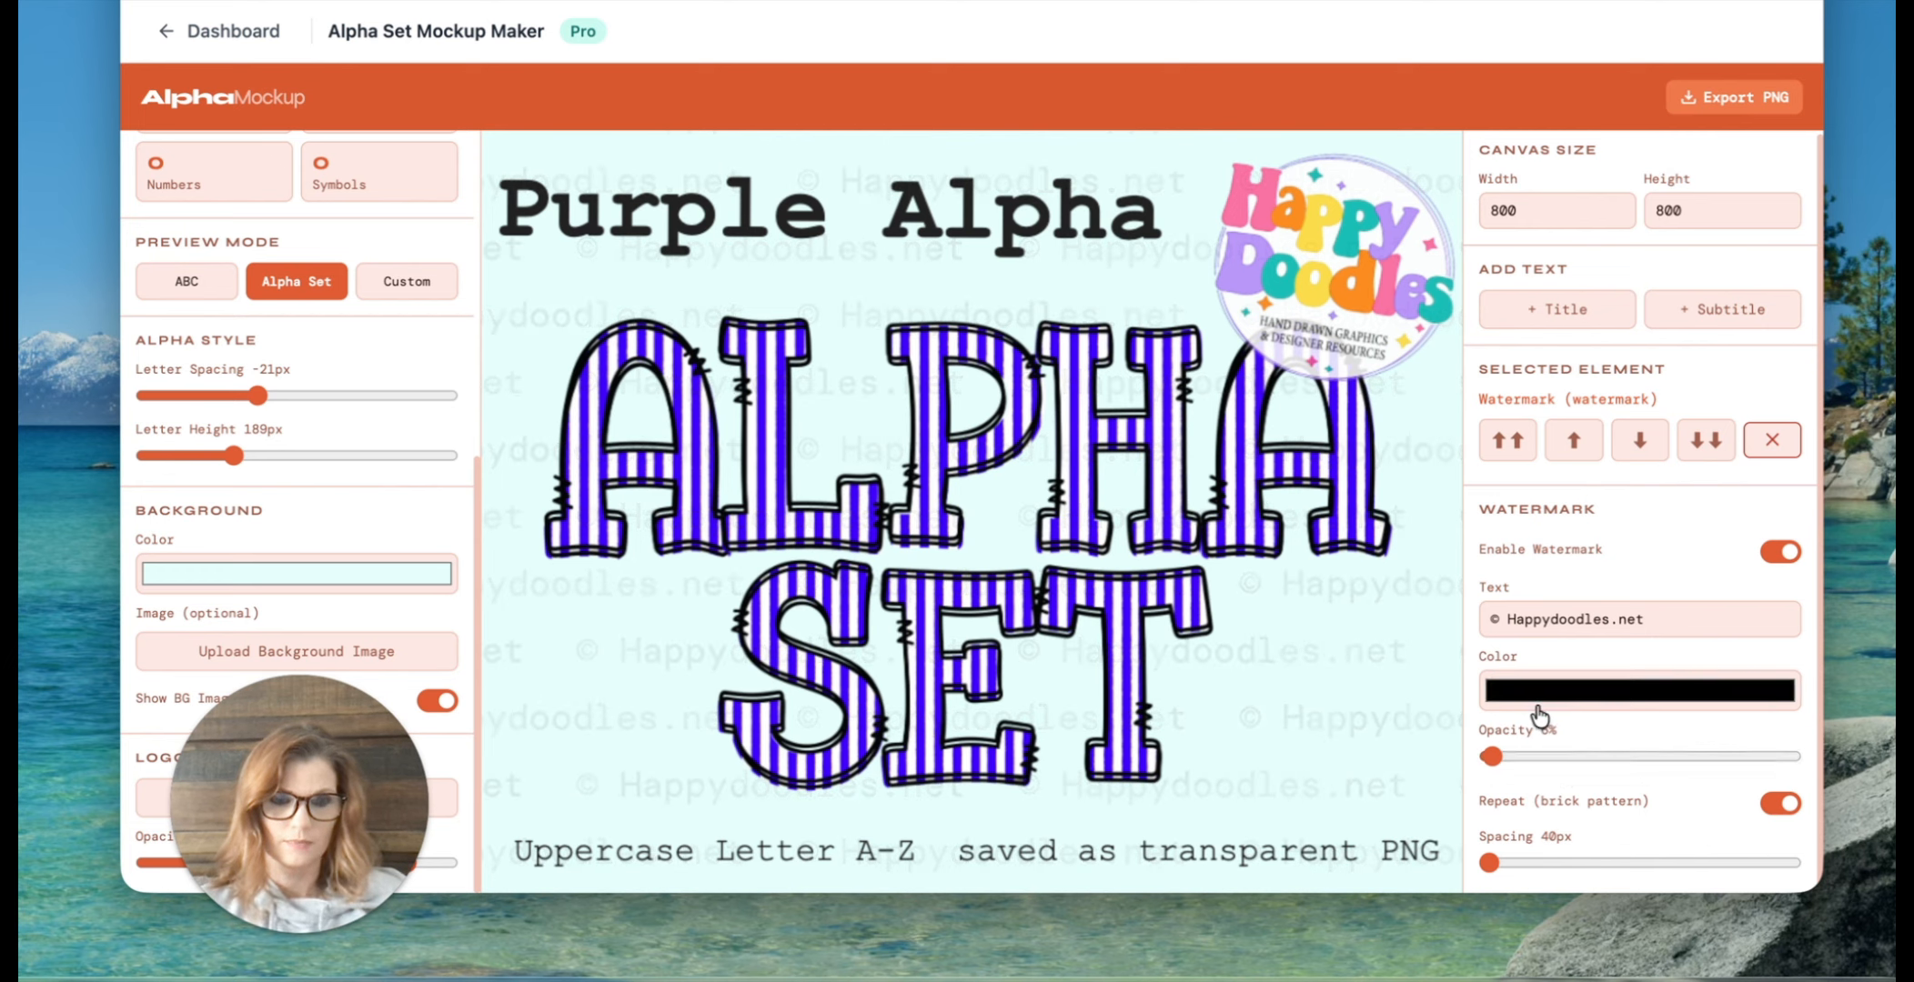
{"action": "left_click", "coordinate": [1519, 697]}
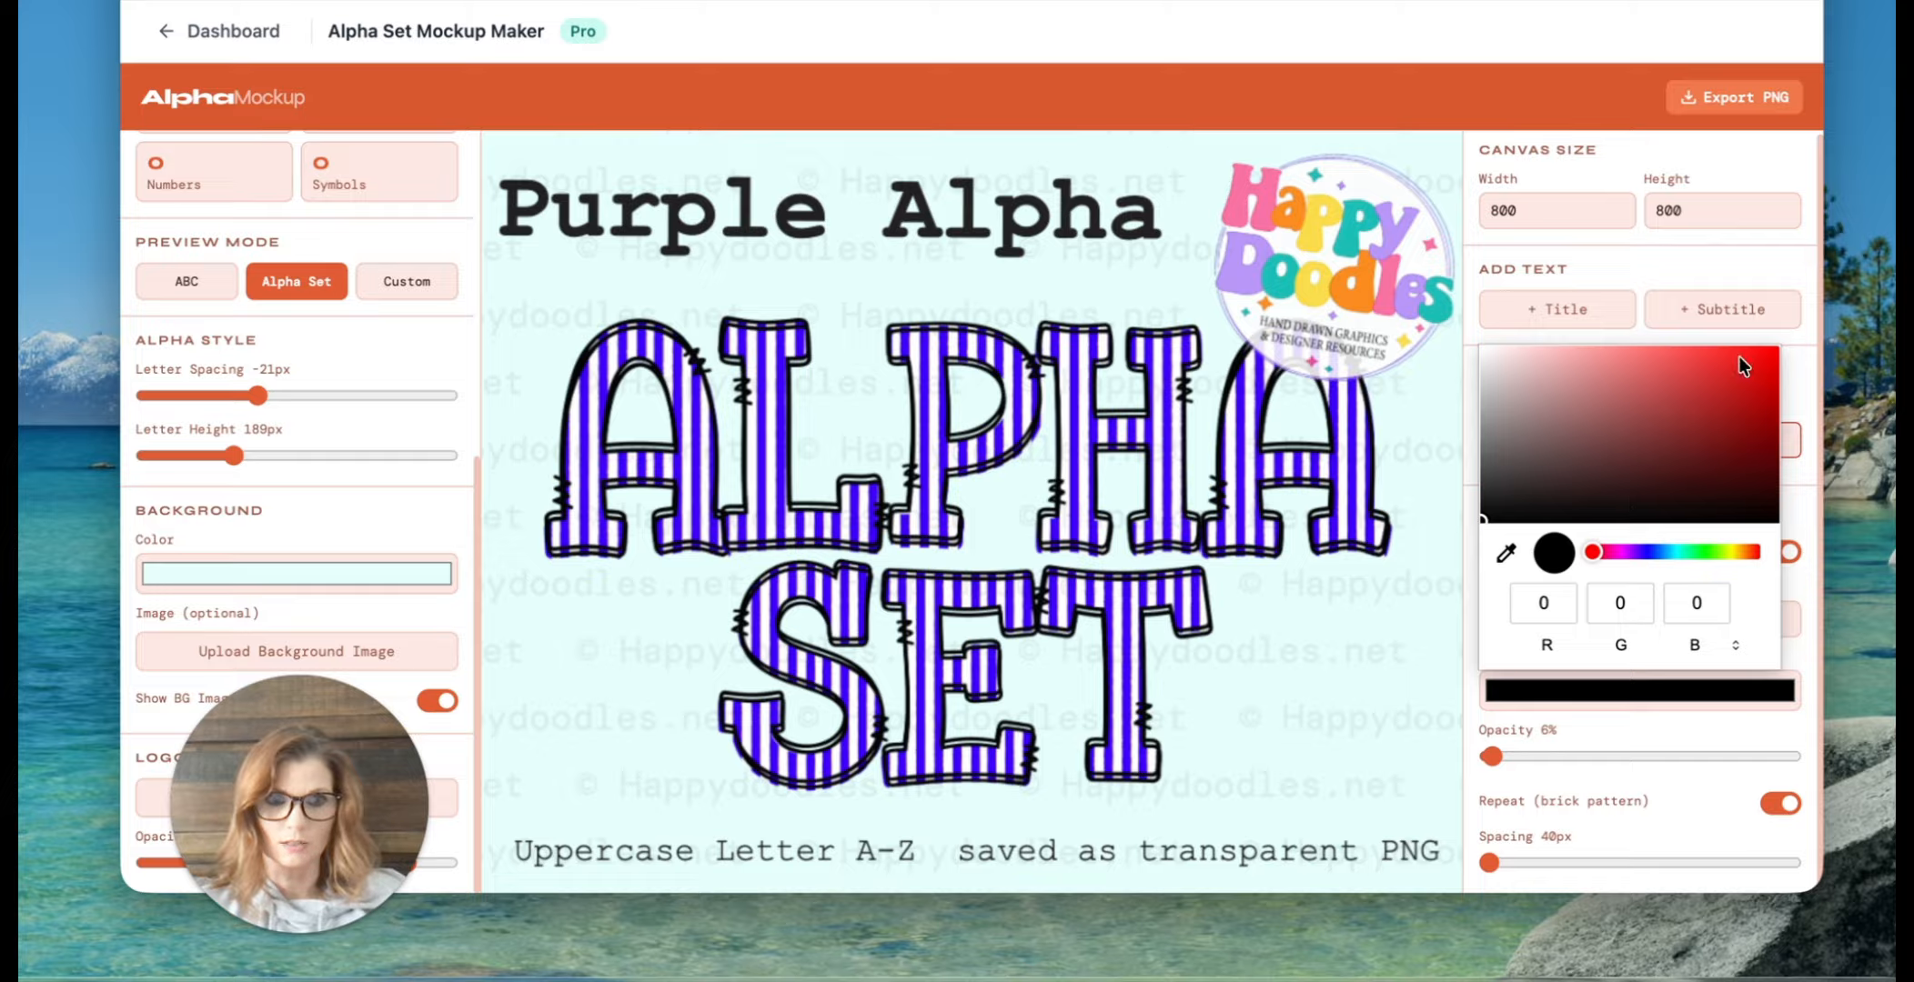
{"action": "left_click", "coordinate": [1568, 729]}
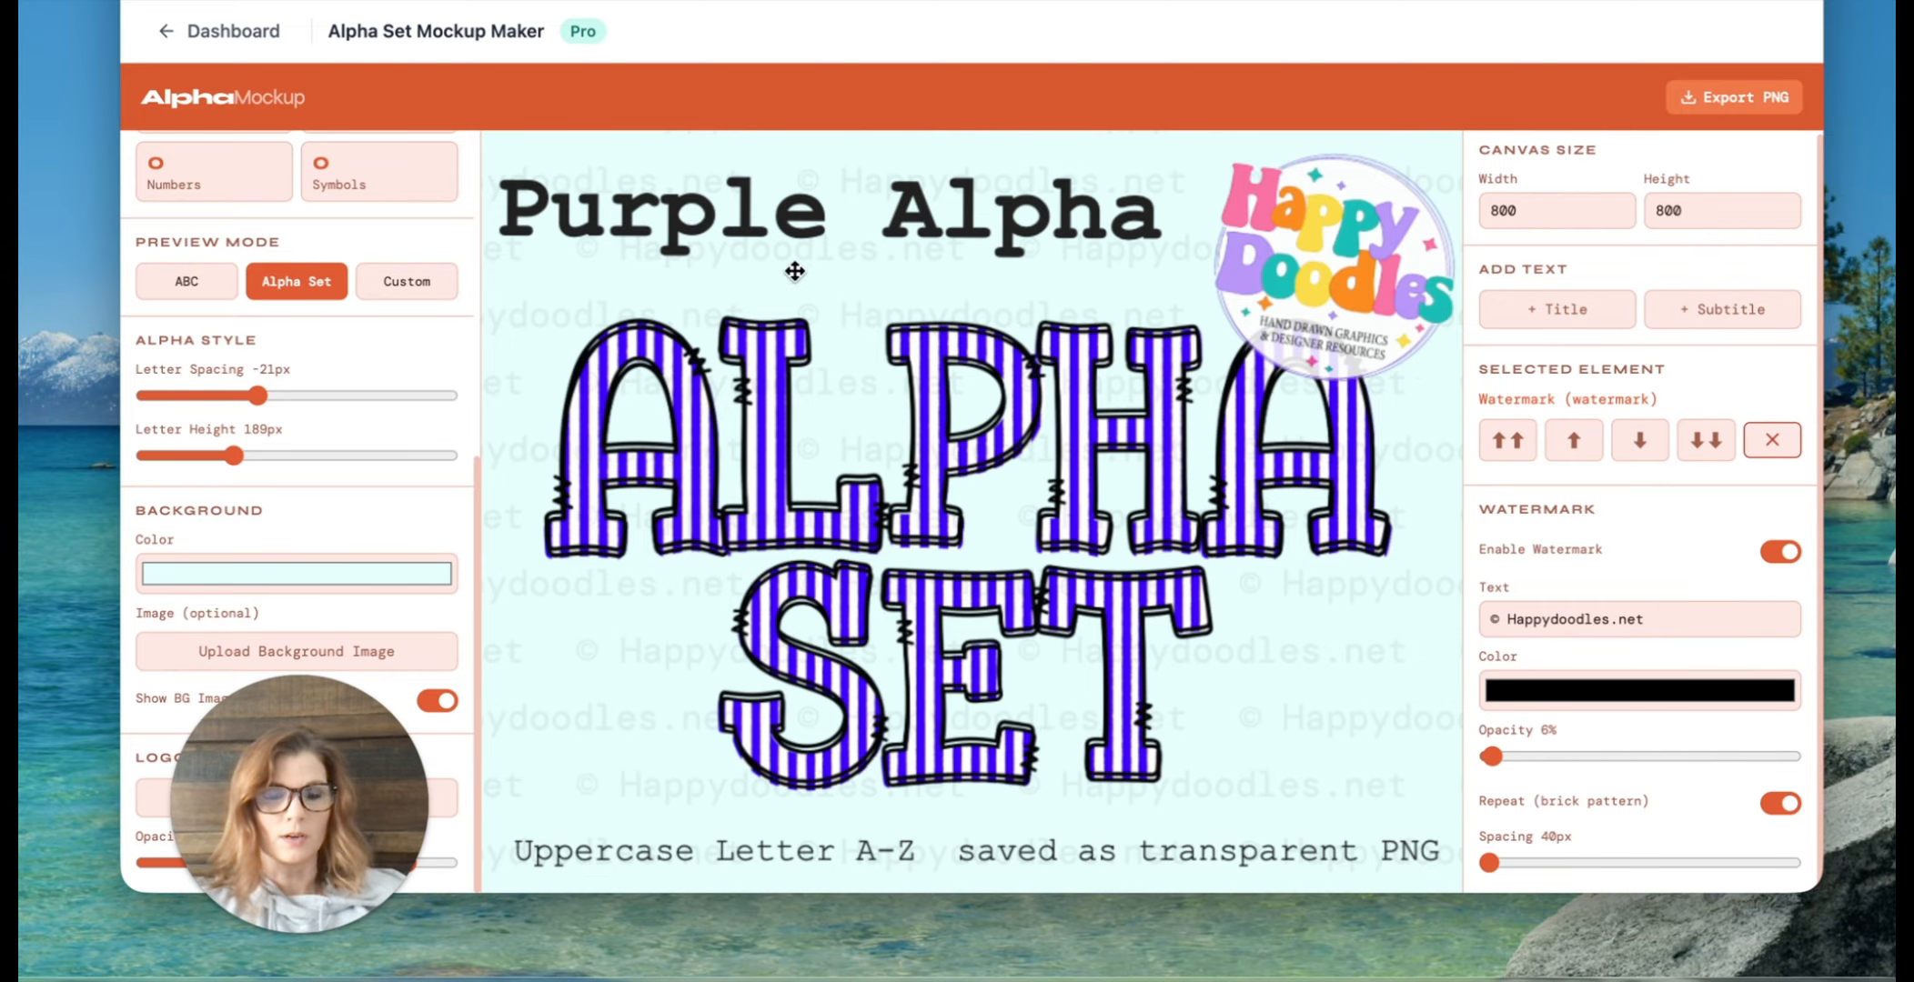
Step: Export the finished mockup as a PNG, check the exported image, and close its preview
{"action": "left_click", "coordinate": [1708, 102]}
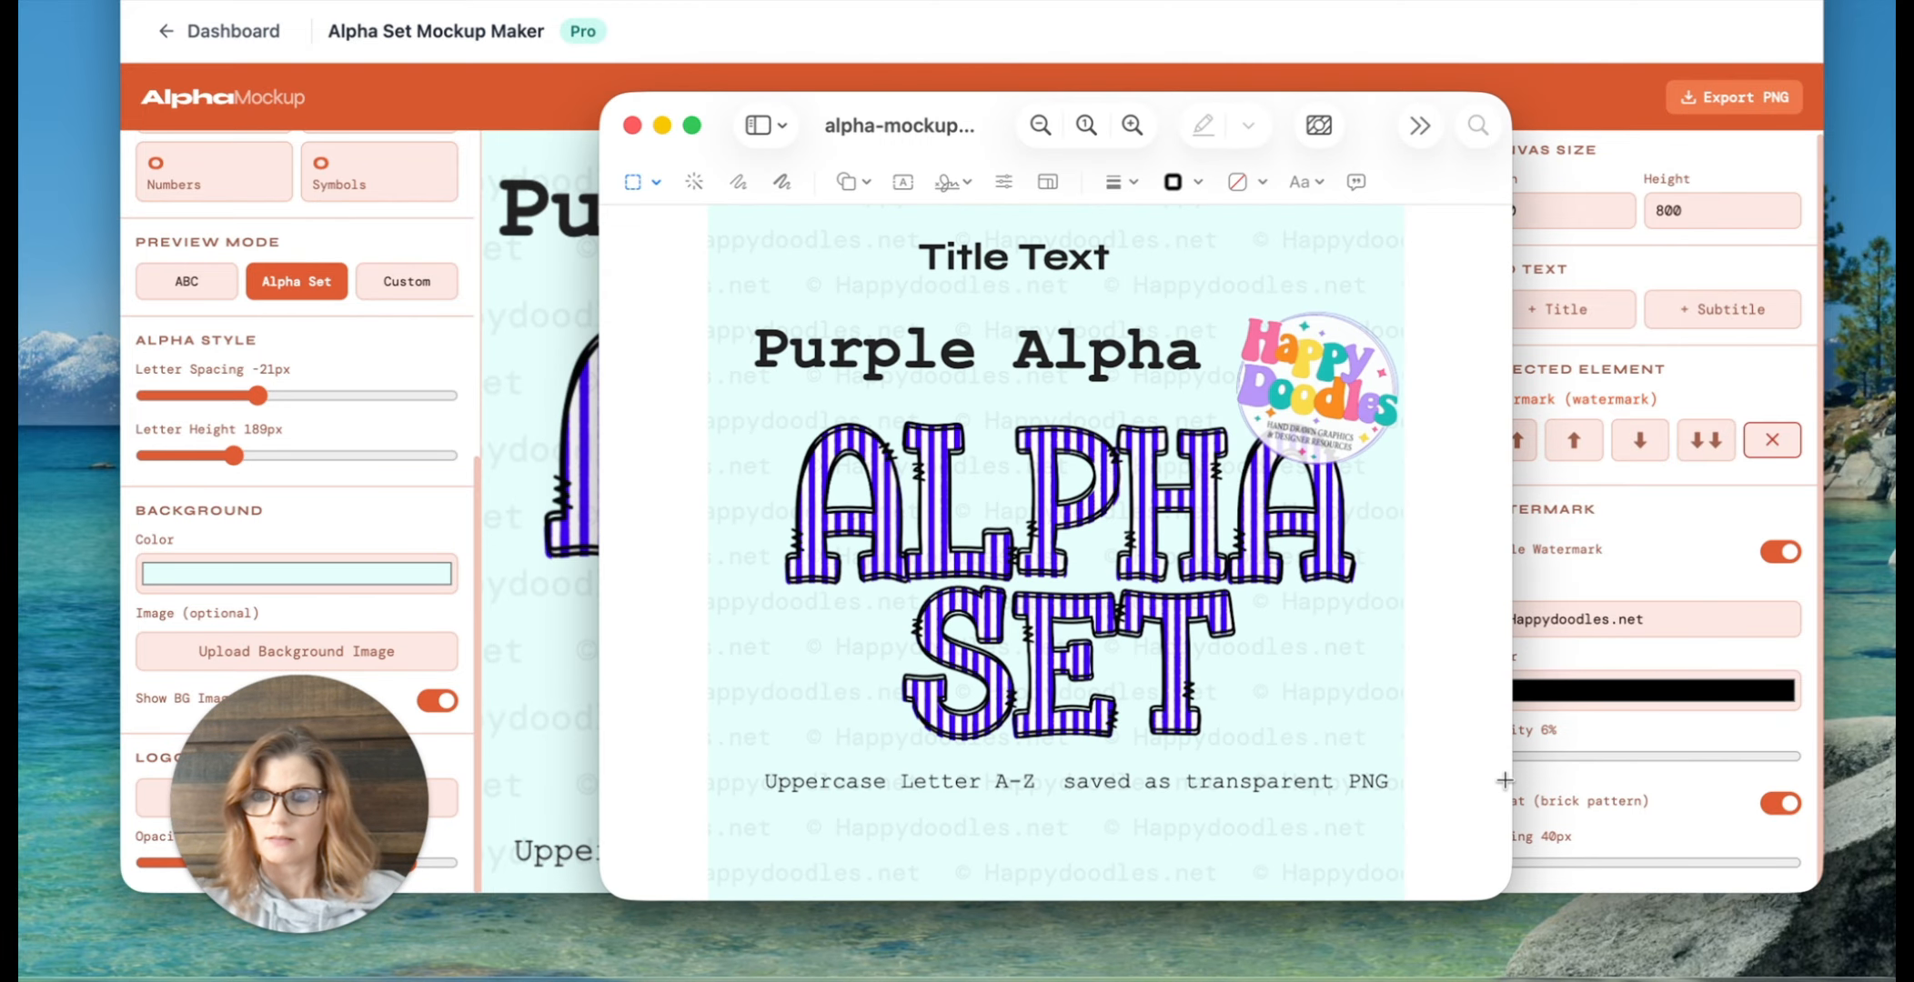
{"action": "left_click", "coordinate": [632, 124]}
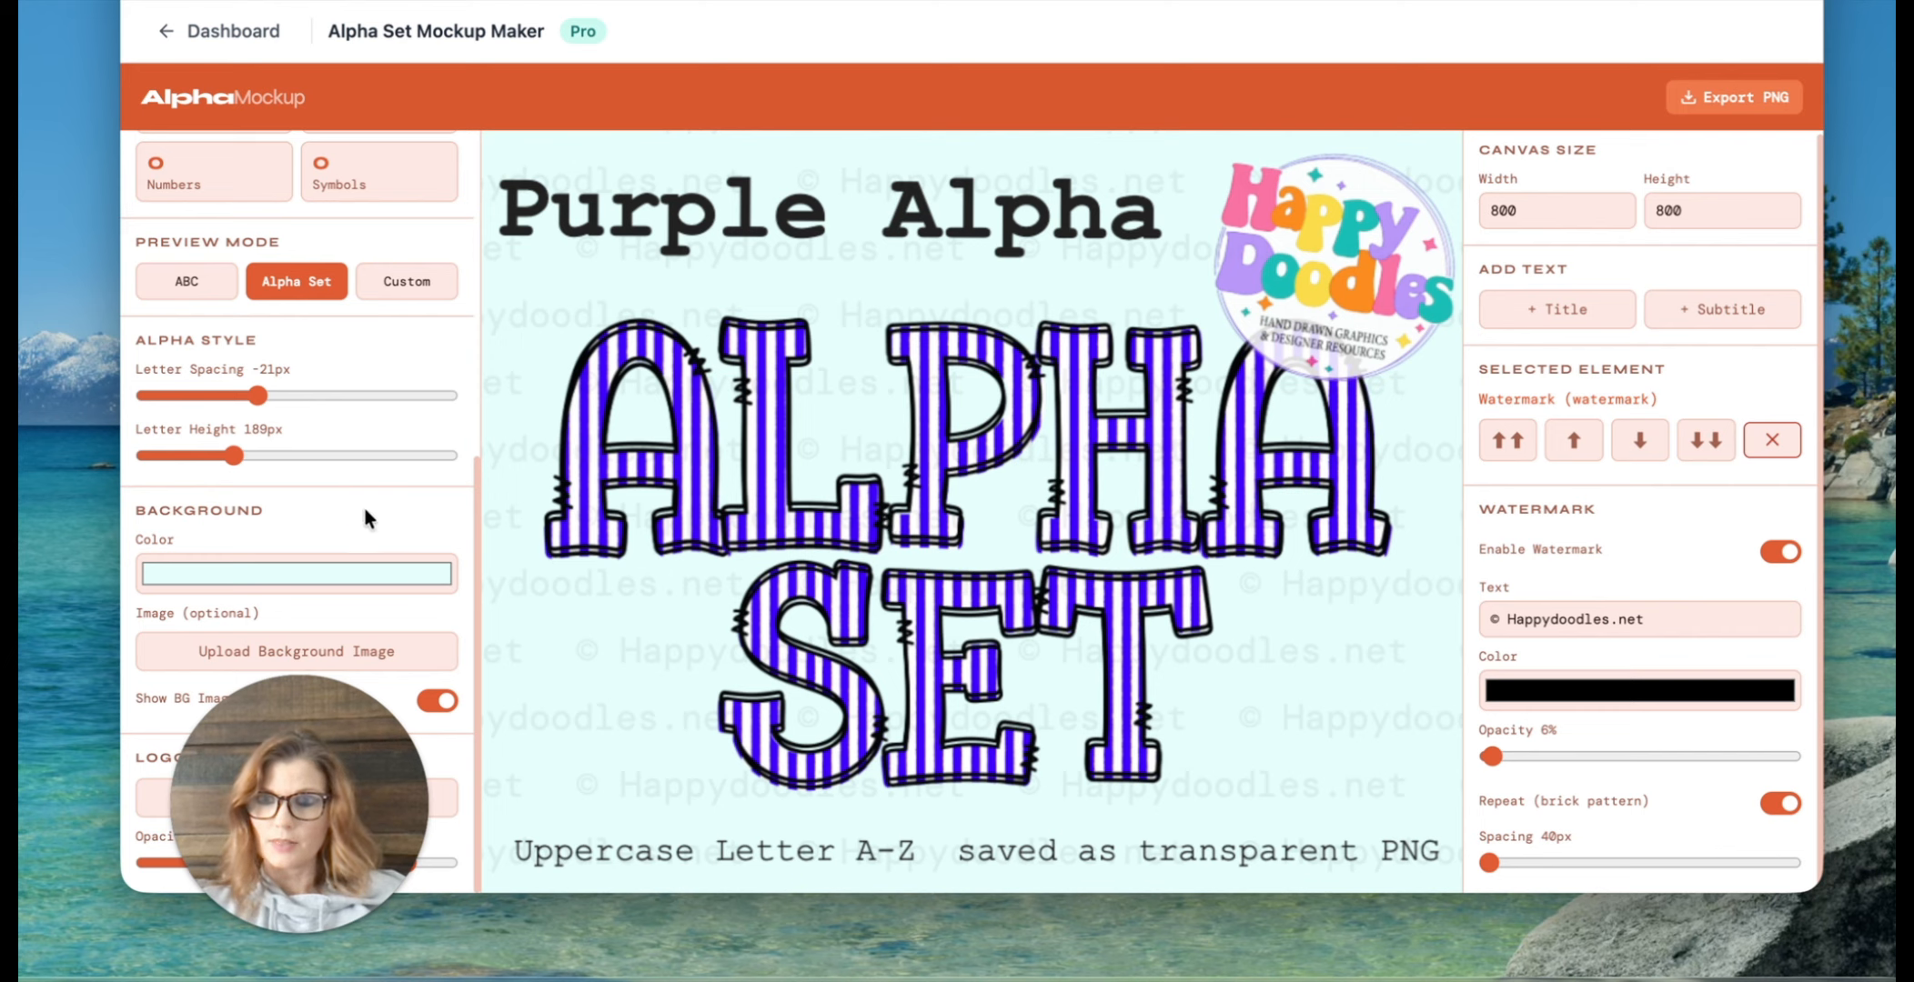
Step: Load the letters from the purple-05, purple-04, purple-03 and purple-06 folders into the mockup in turn, and return to the dashboard
{"action": "scroll", "coordinate": [364, 510], "scroll_direction": "up", "scroll_amount": 6}
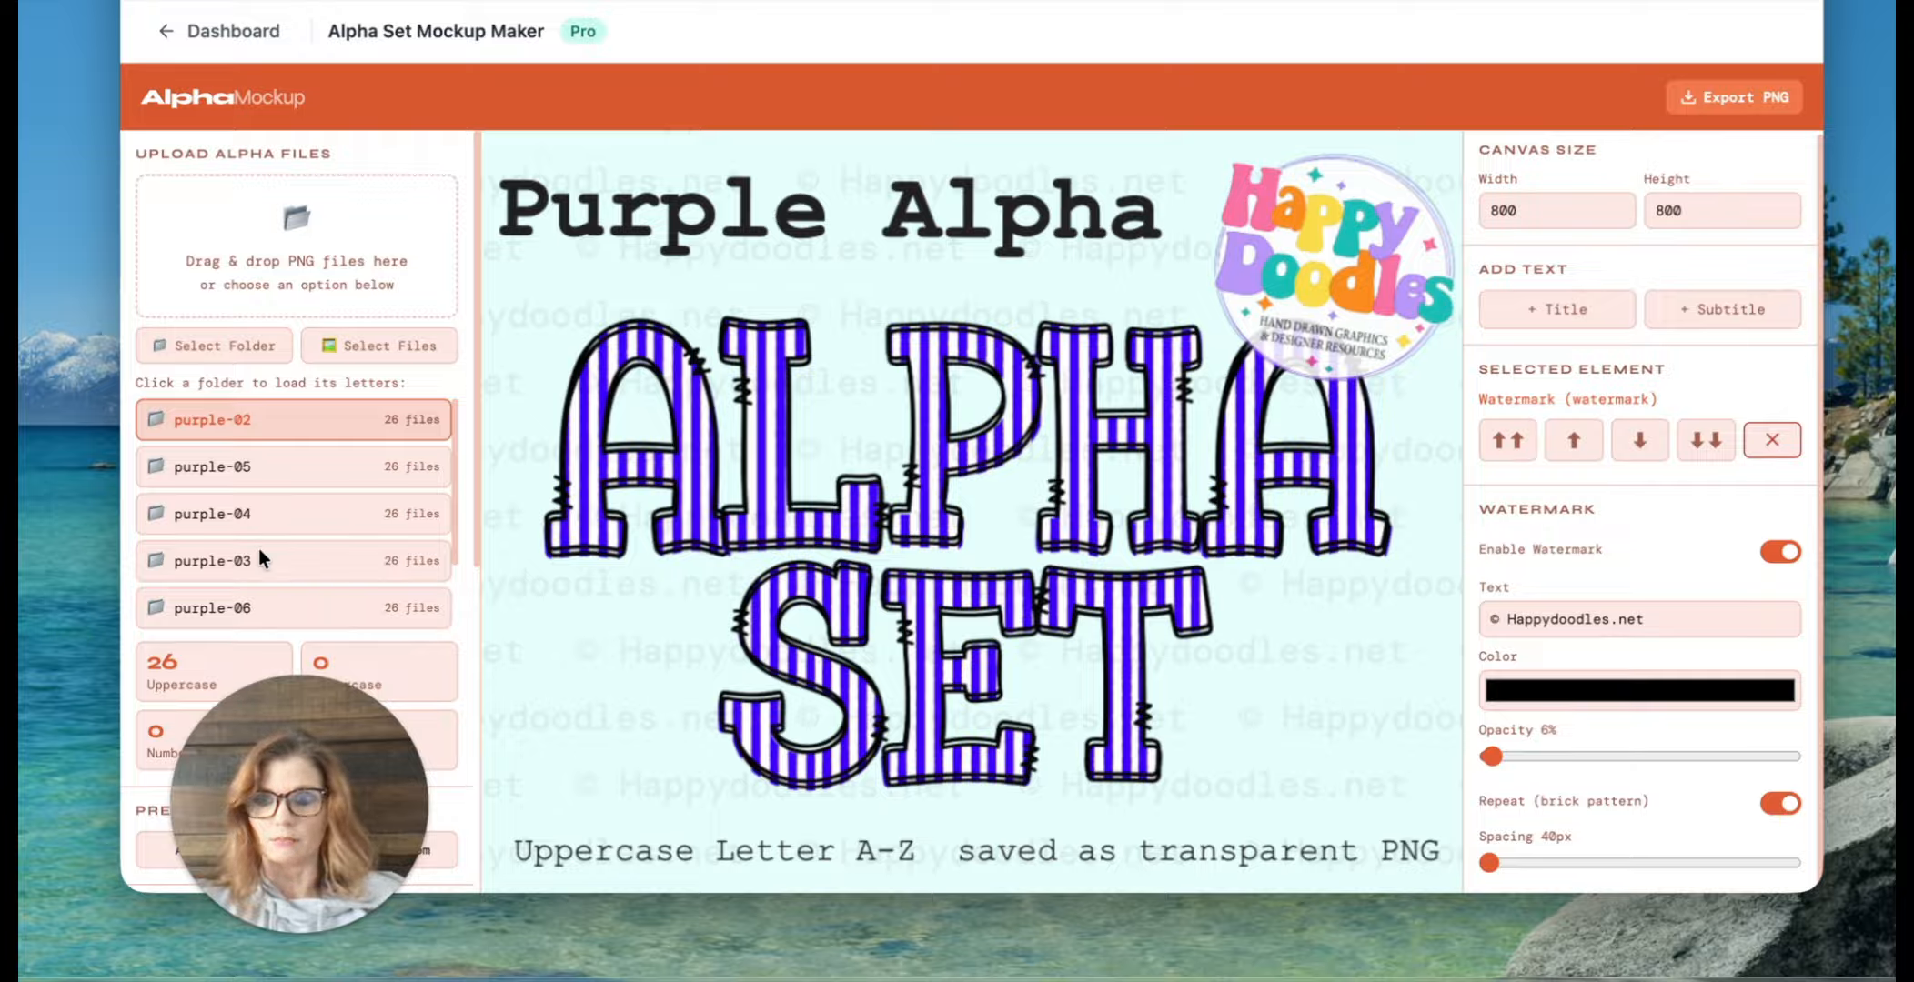
{"action": "left_click", "coordinate": [263, 479]}
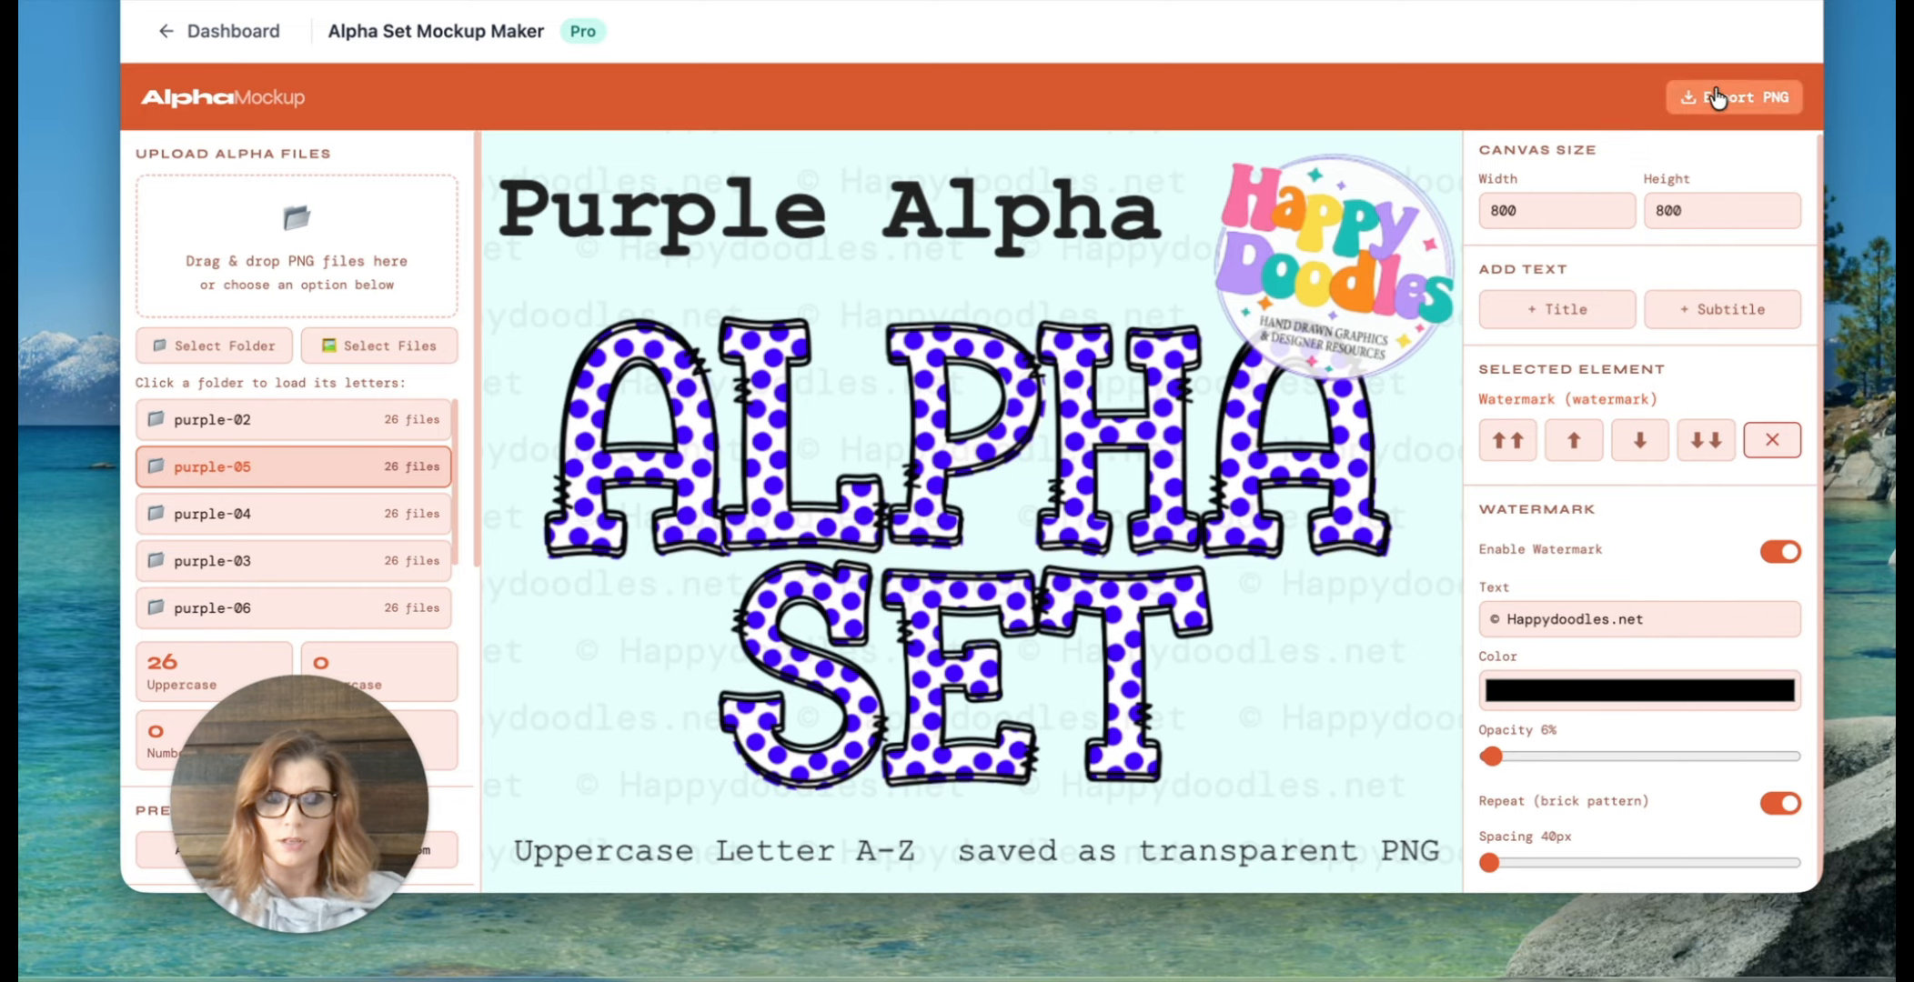
{"action": "left_click", "coordinate": [264, 526]}
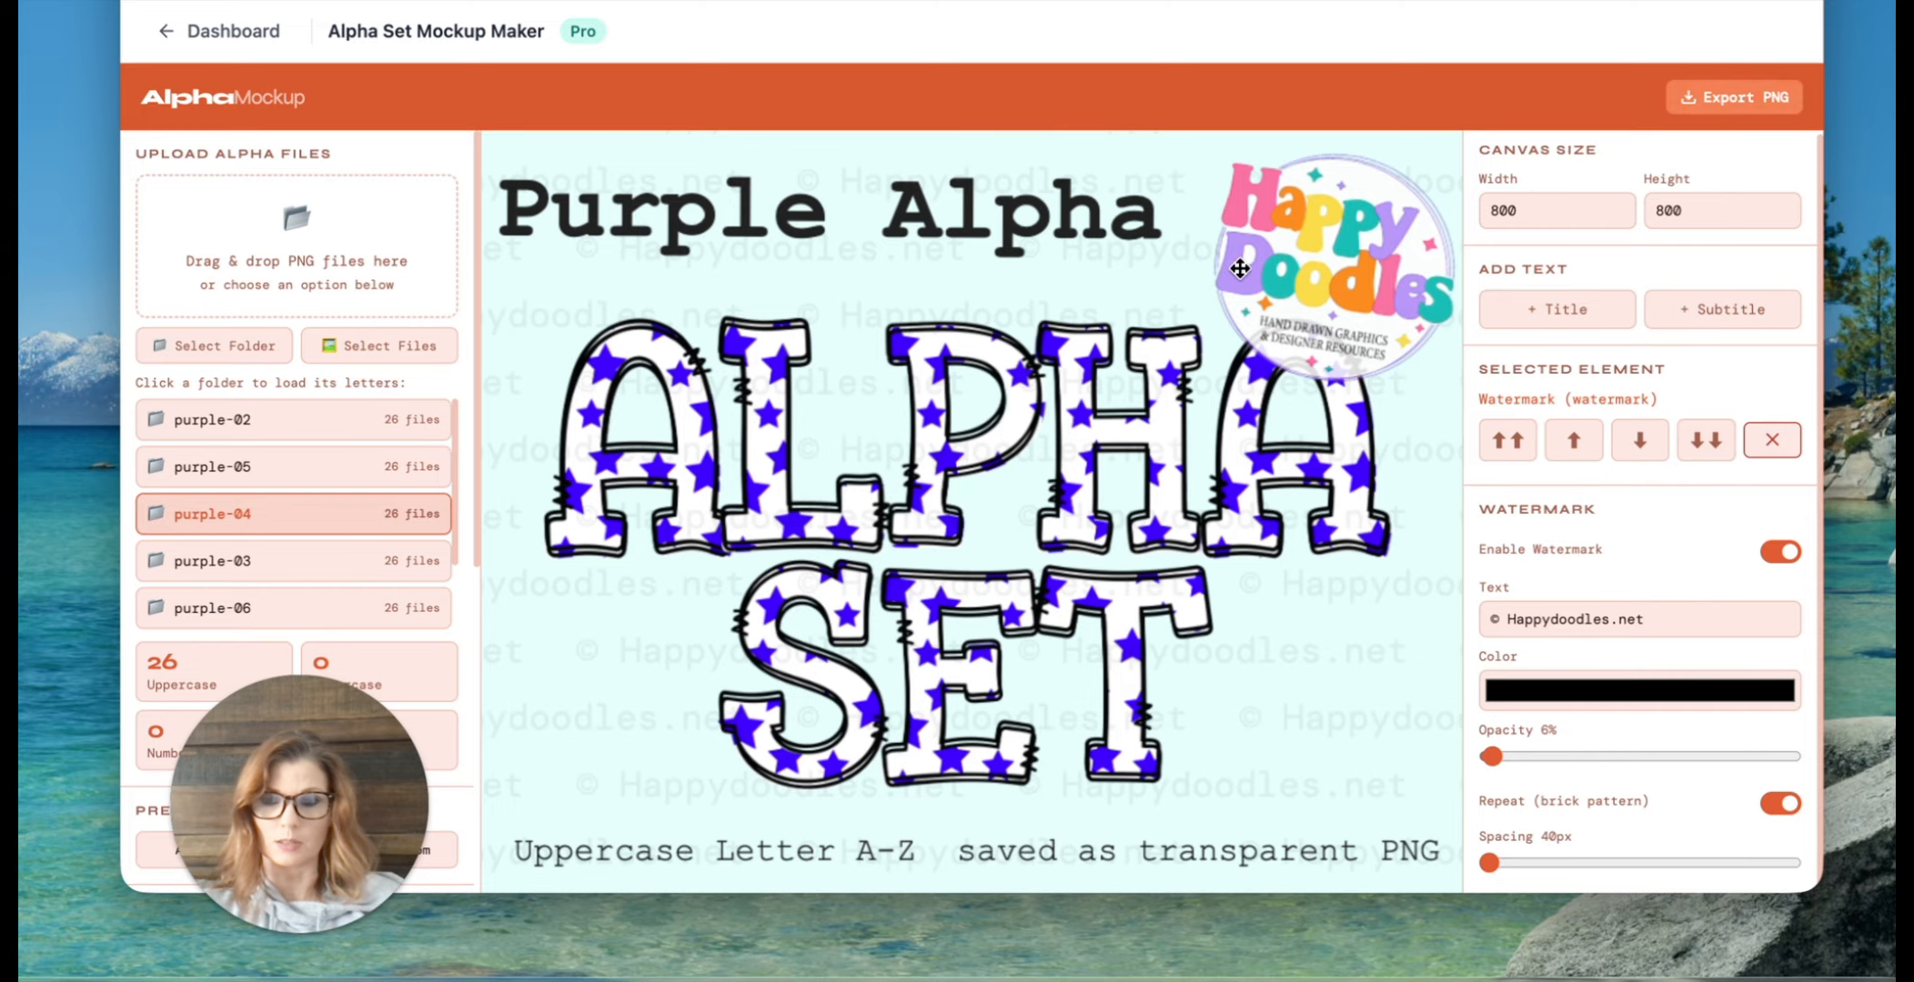
{"action": "left_click", "coordinate": [273, 562]}
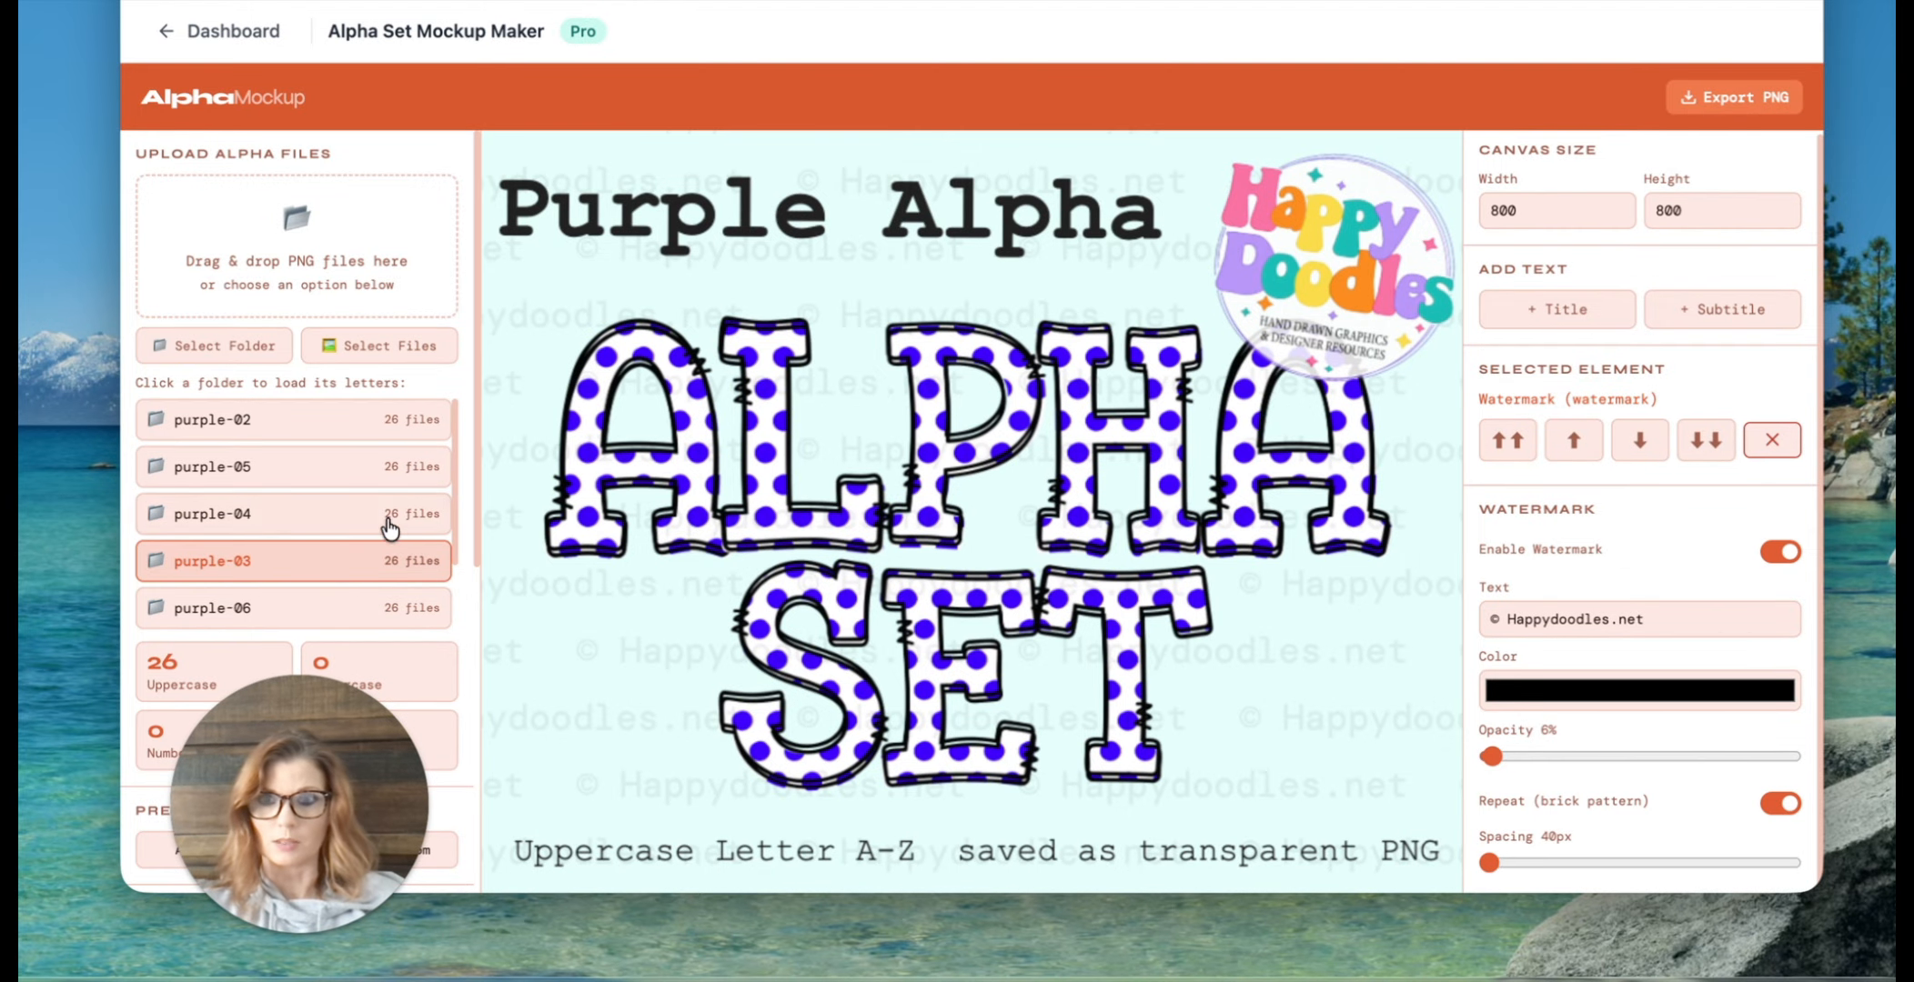
{"action": "left_click", "coordinate": [266, 615]}
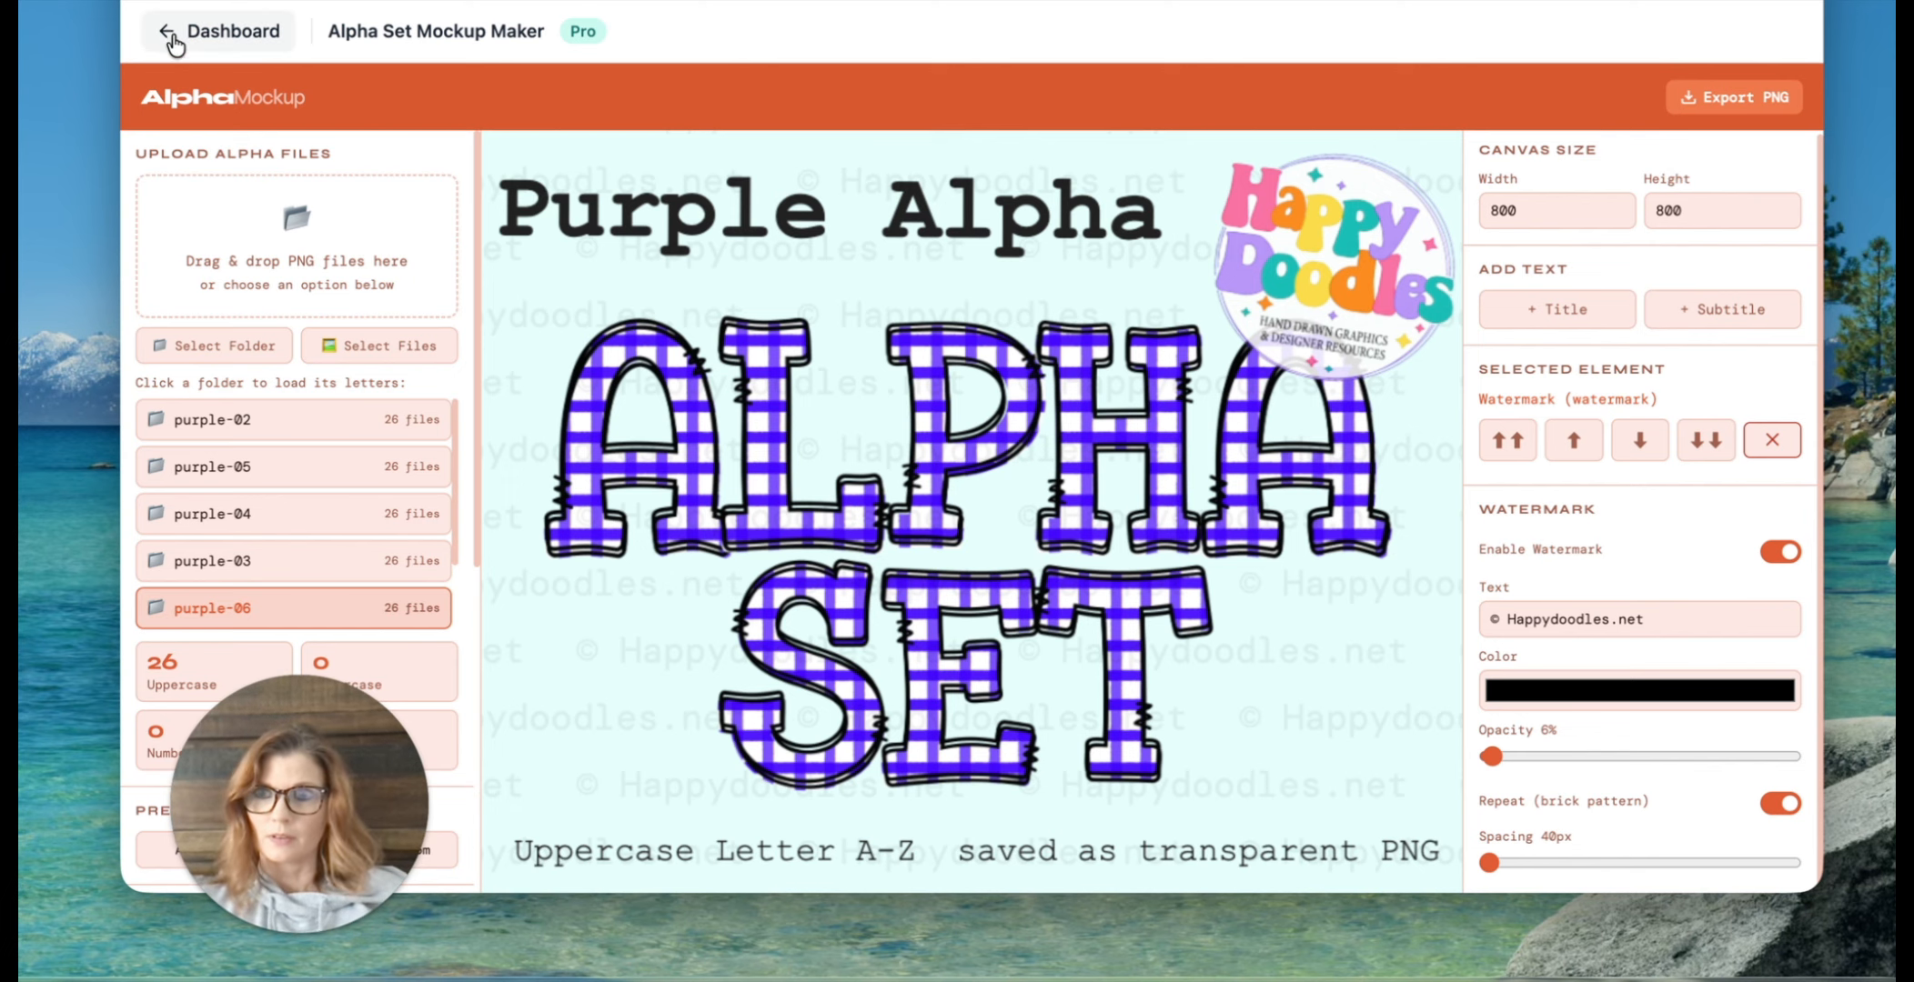
{"action": "left_click", "coordinate": [173, 30]}
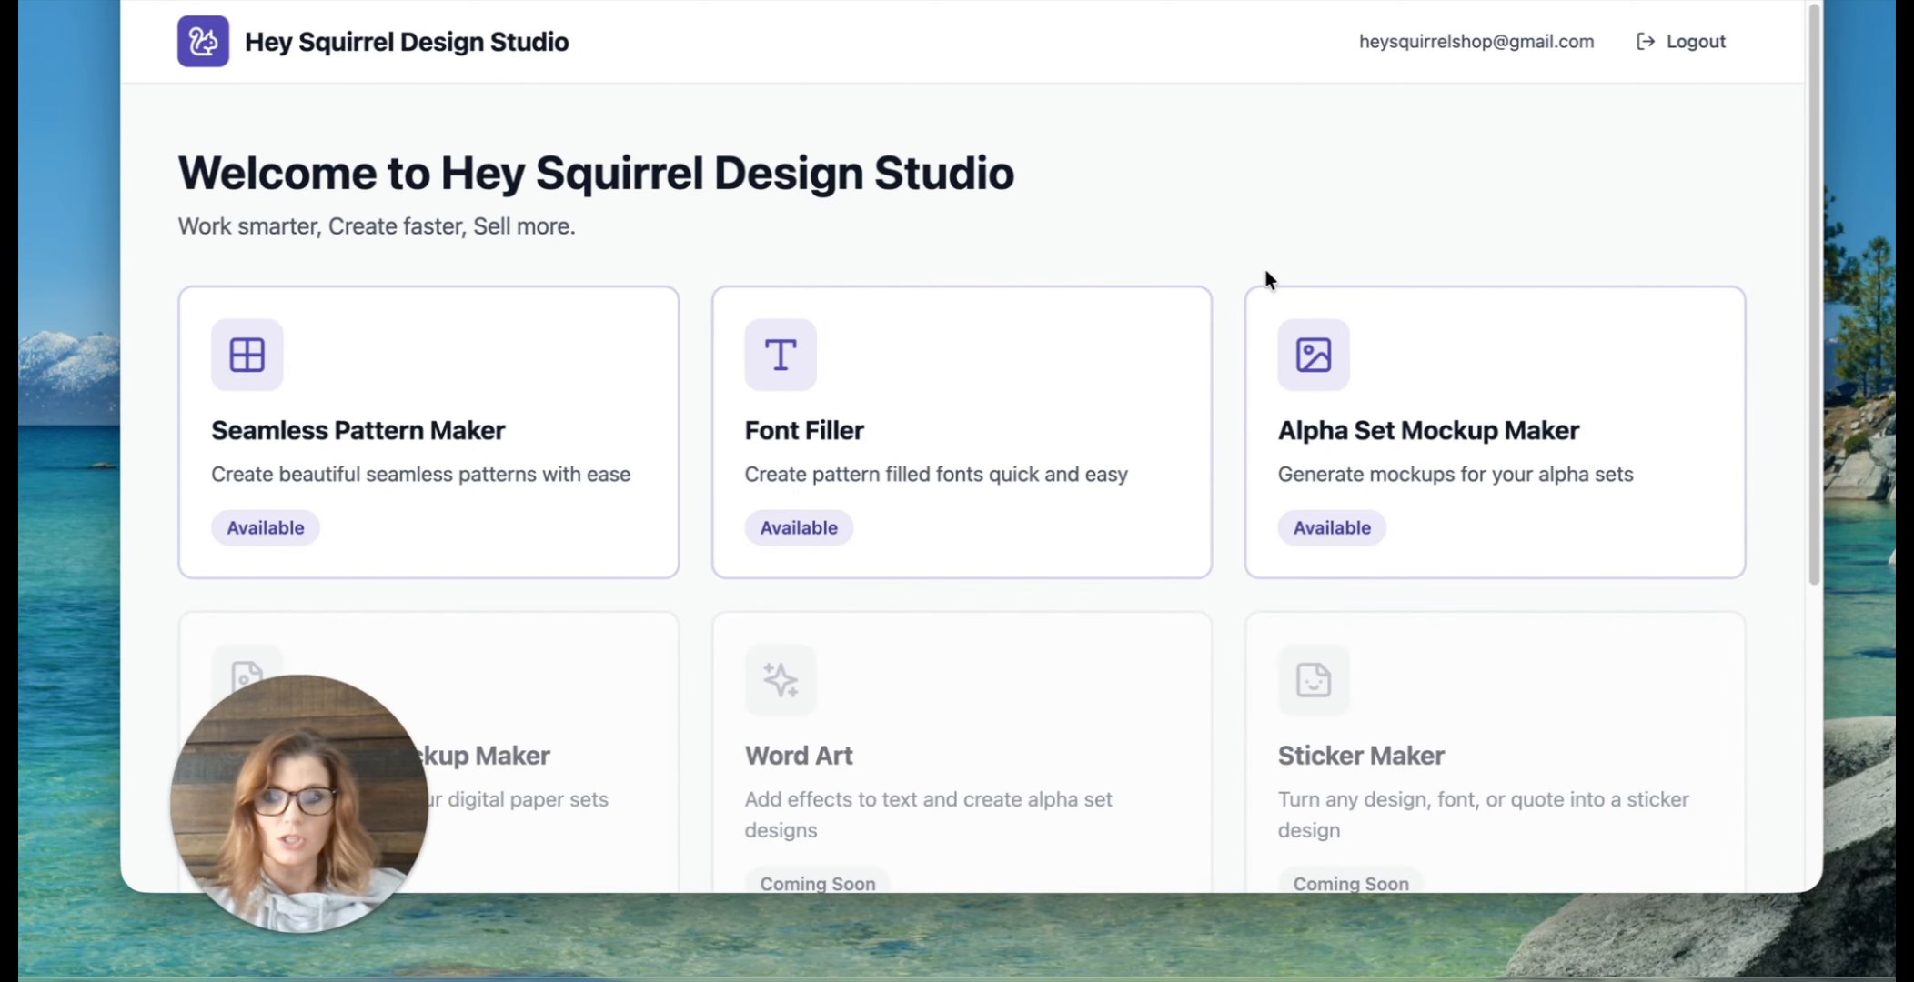